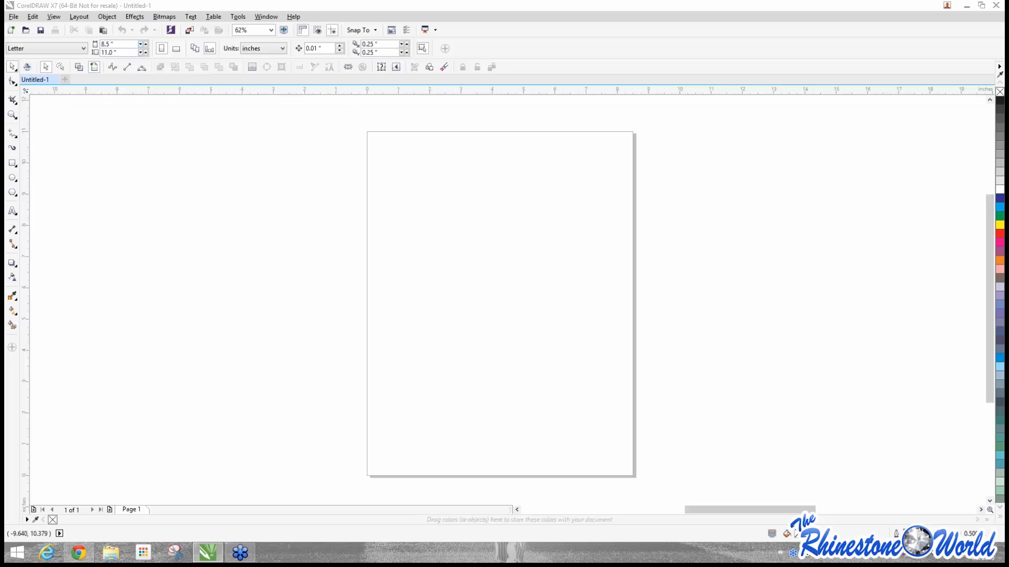
click(107, 16)
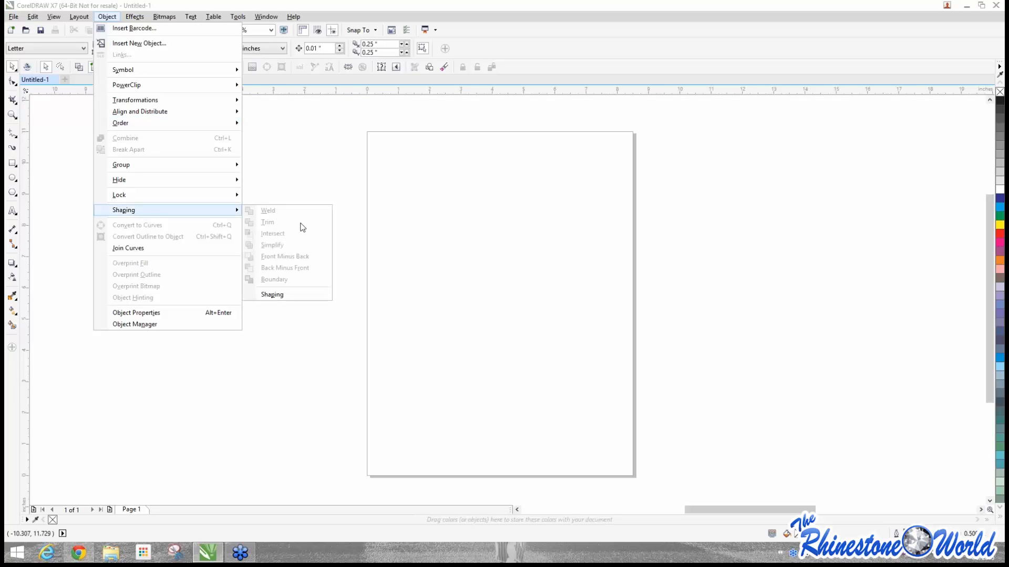
click(456, 184)
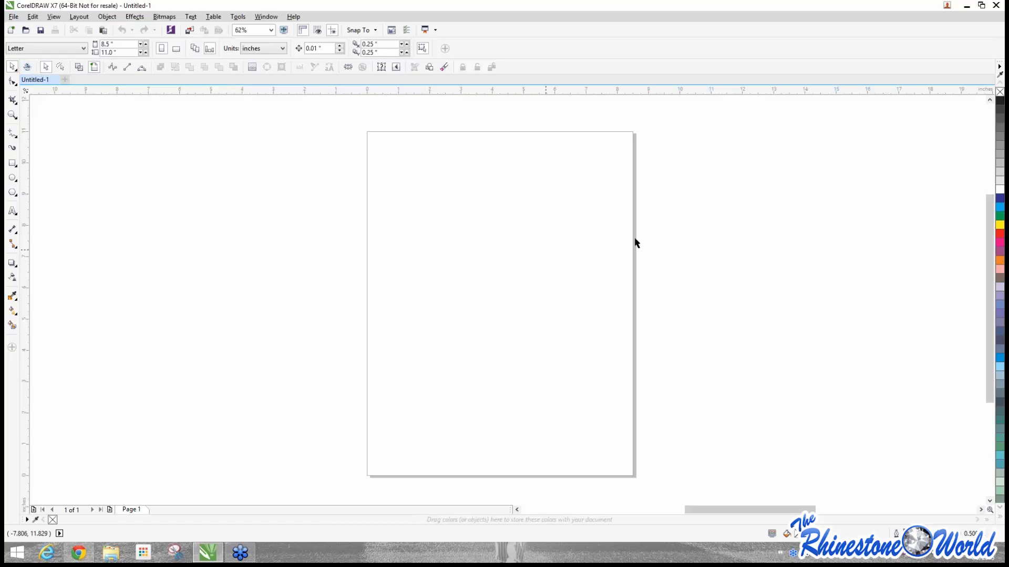
Step: Place the TRW Stone Wizard window over the upper part of the blank page
drag(850, 73, 851, 80)
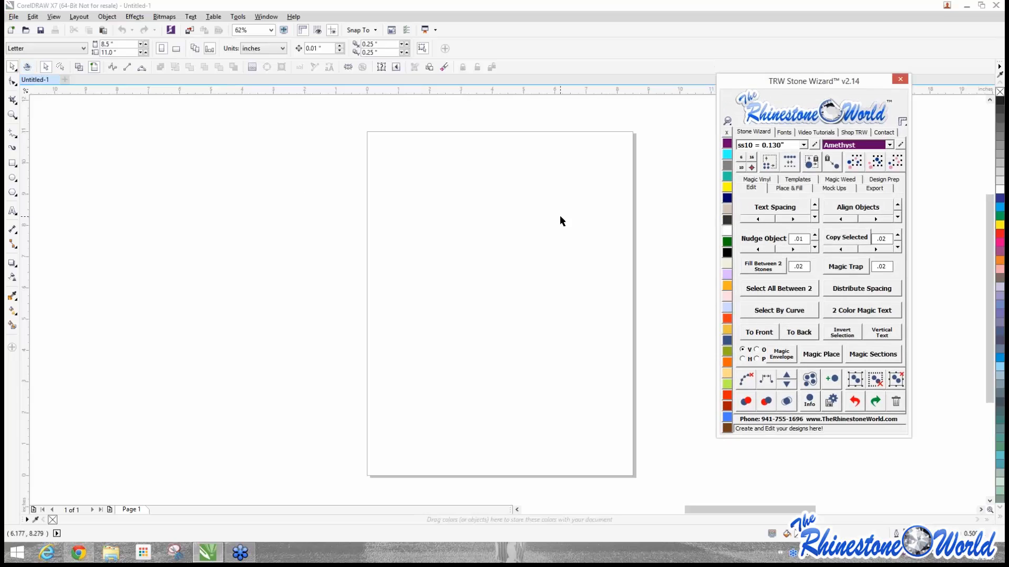
scroll(560, 215, down, 2)
scroll(575, 213, up, 2)
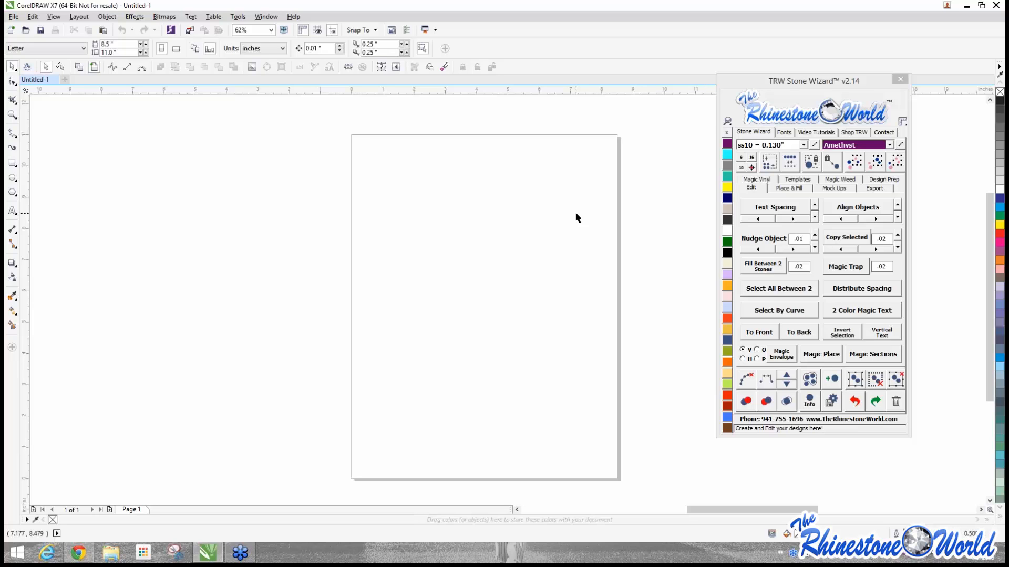
drag(795, 91, 436, 124)
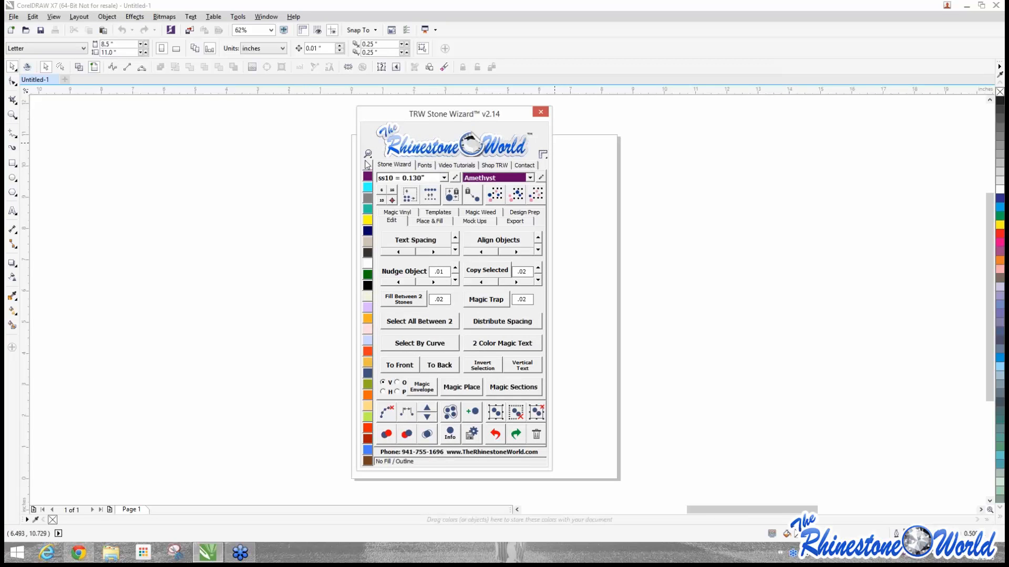
Step: Add a stone color named TRW Web with the RGB values 23, 255, 12 to the wizard's color list
click(530, 178)
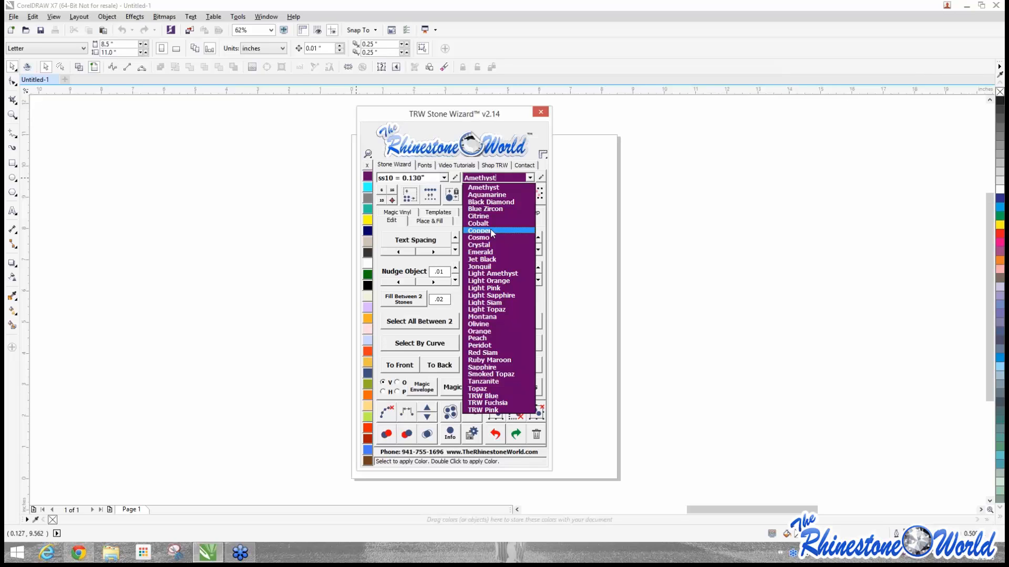
click(541, 180)
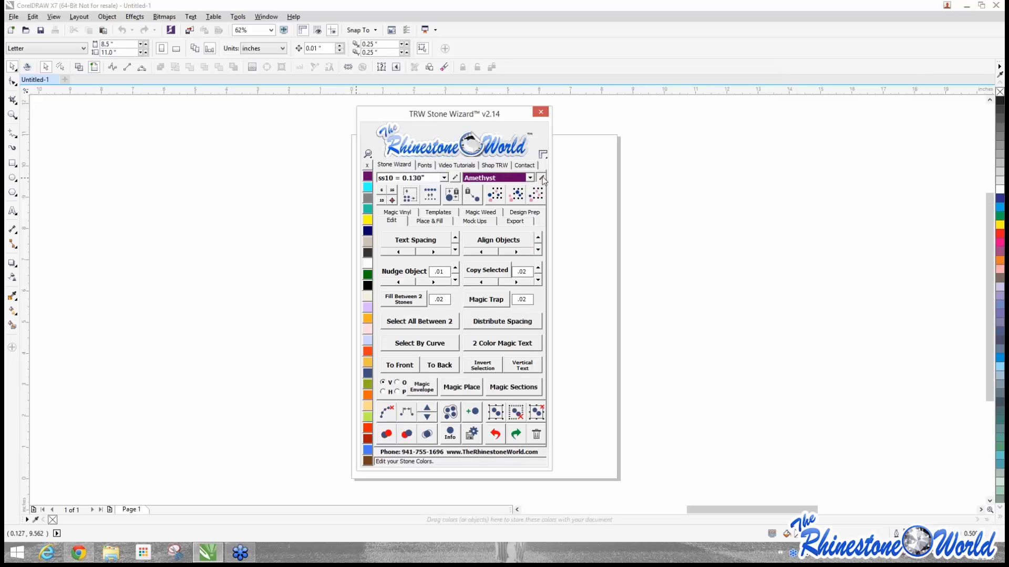
drag(521, 184, 412, 159)
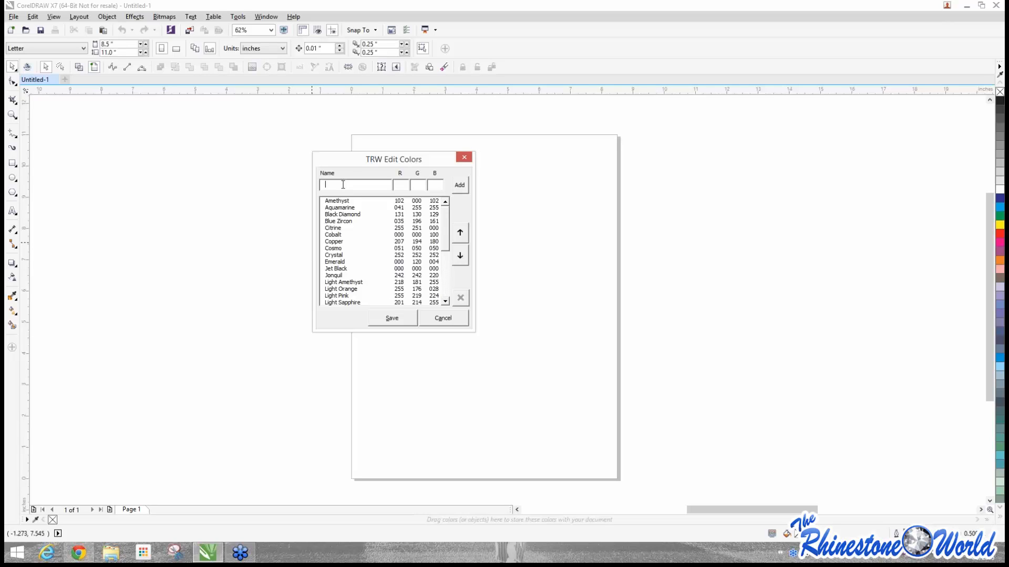
text(TRW Web)
click(400, 184)
text(2)
text(255)
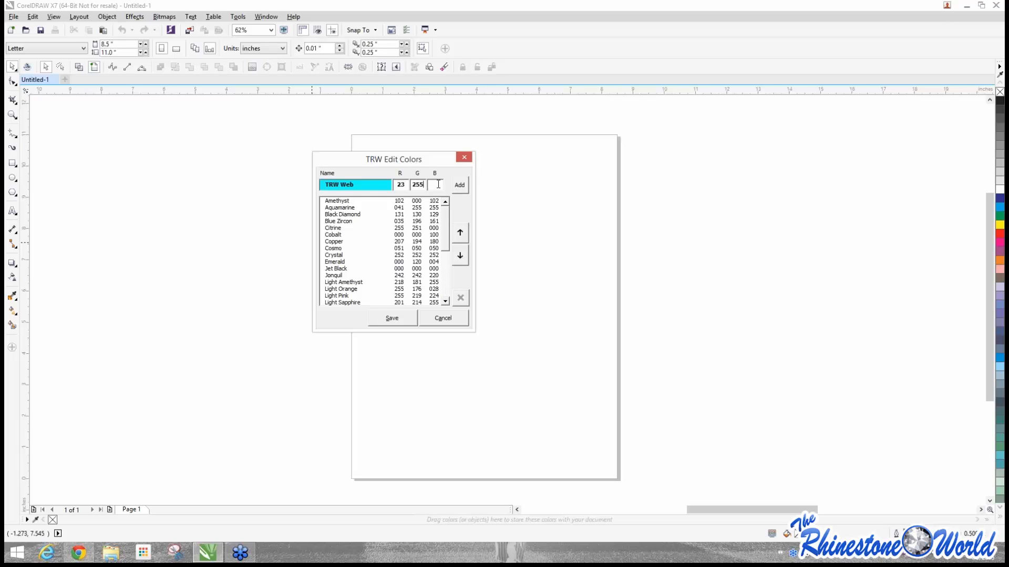
text(12)
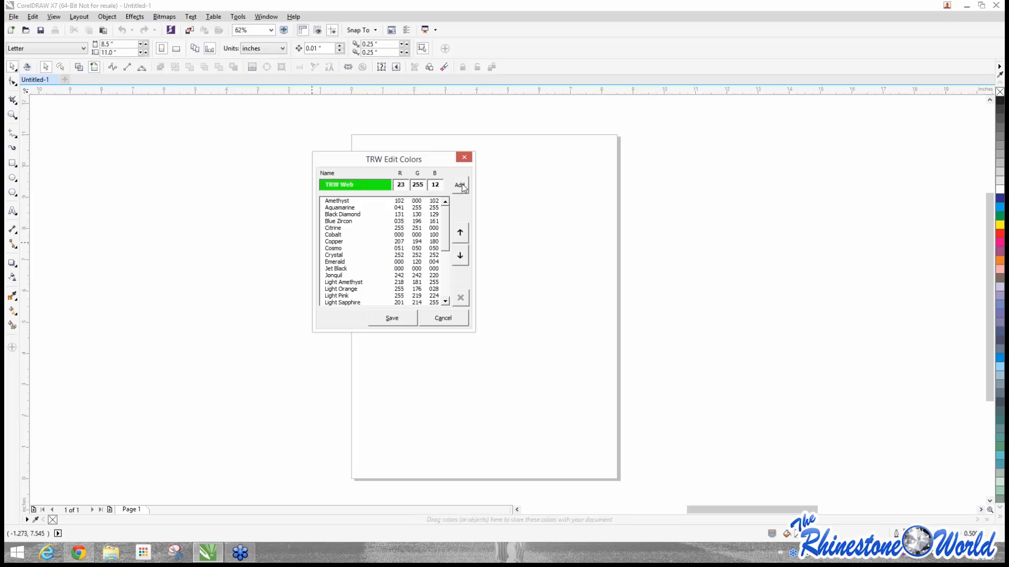
click(462, 185)
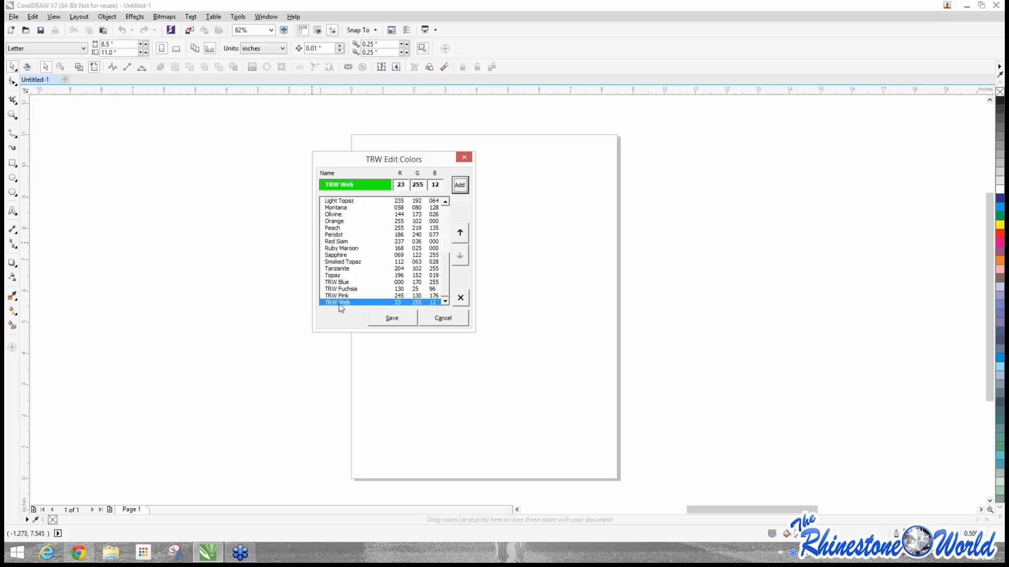
Step: Move TRW Web to the first place in the stone color list and save the edited colors
click(460, 233)
click(460, 234)
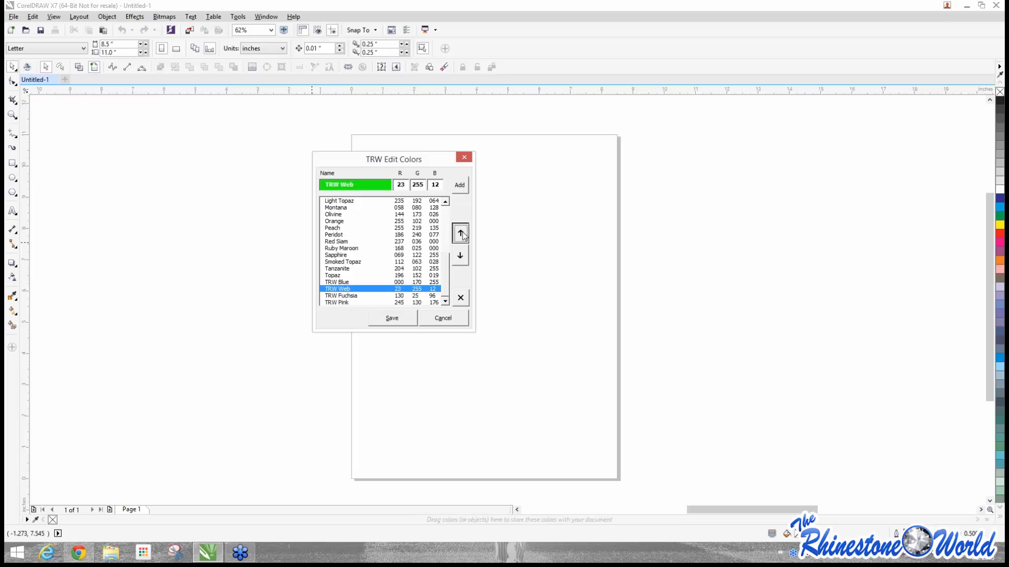
click(463, 236)
click(464, 236)
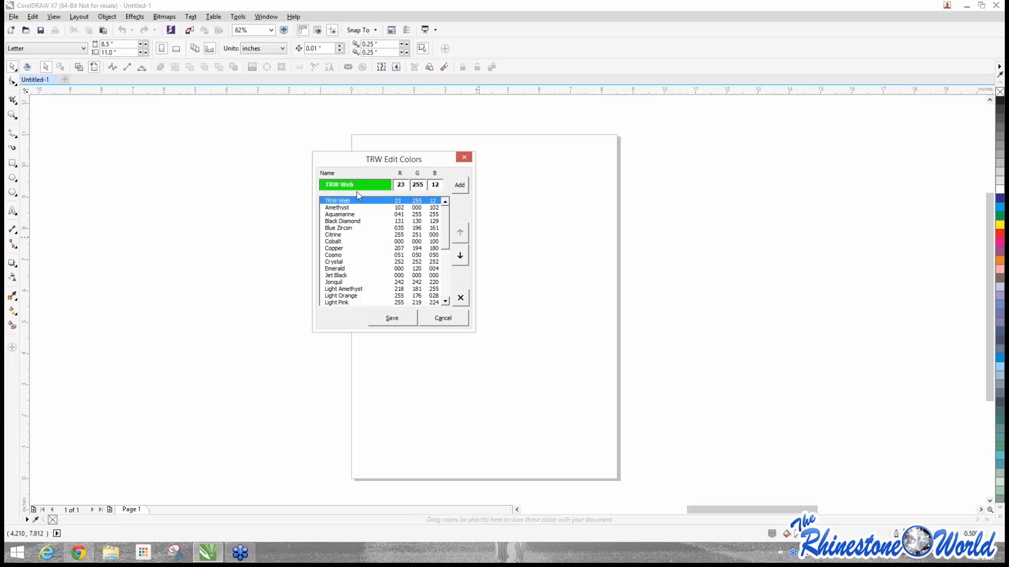
click(389, 313)
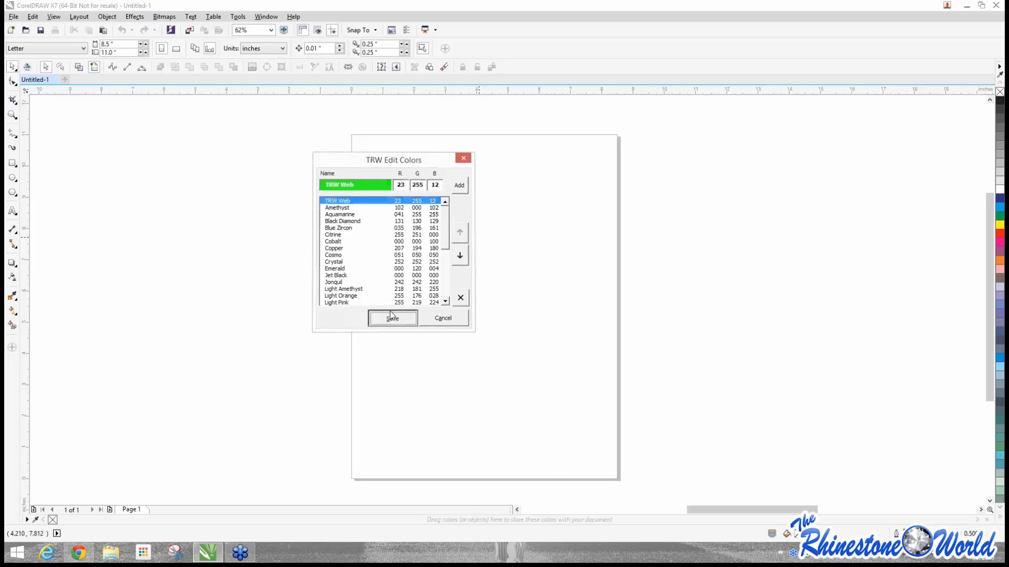
click(529, 178)
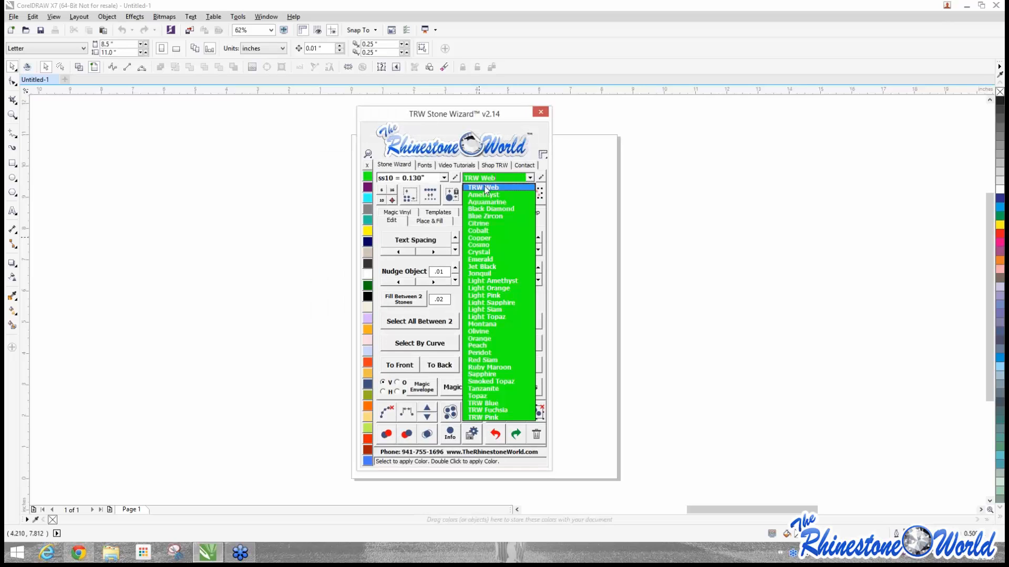
click(370, 141)
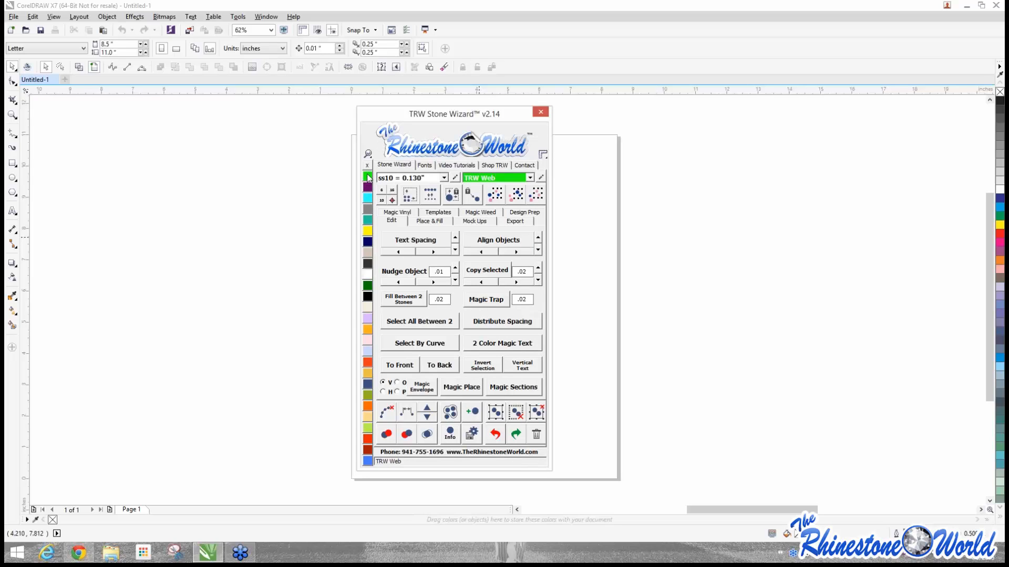
Step: Re-enter 0.097 as the fixed size of the ss06 stone and save the stone sizes
click(445, 179)
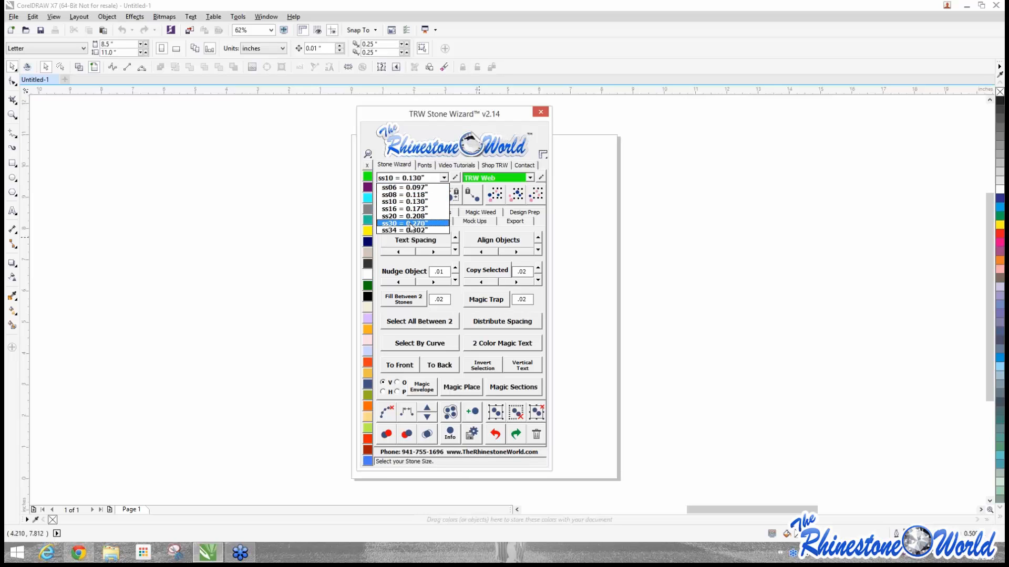
click(456, 180)
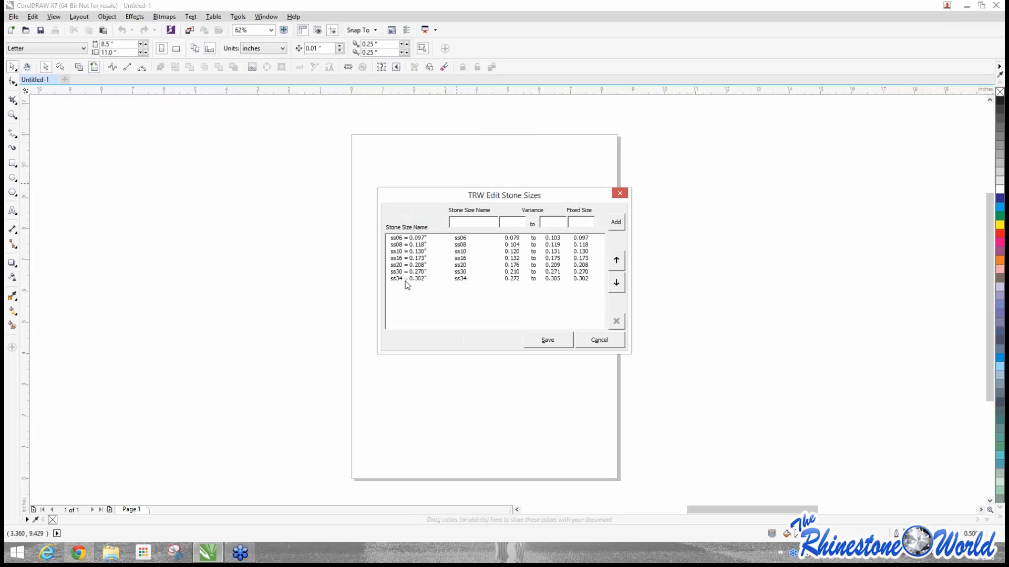
drag(540, 202, 471, 184)
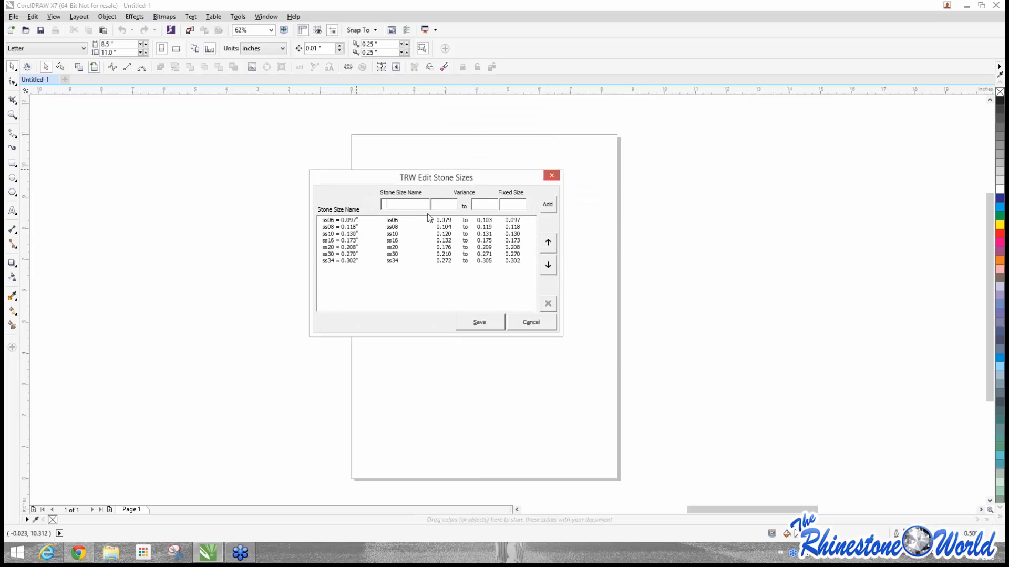
click(344, 227)
click(344, 221)
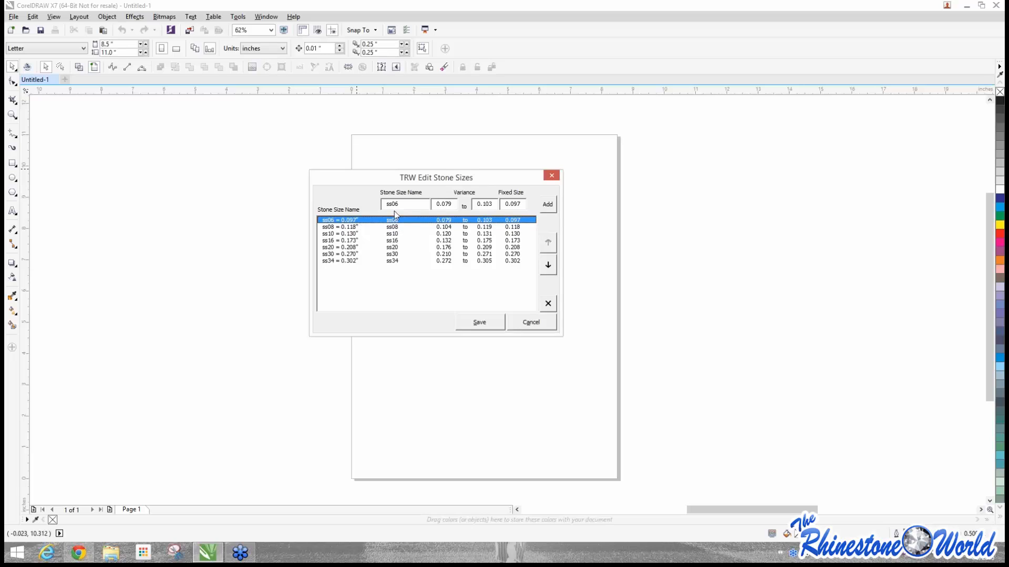
click(522, 205)
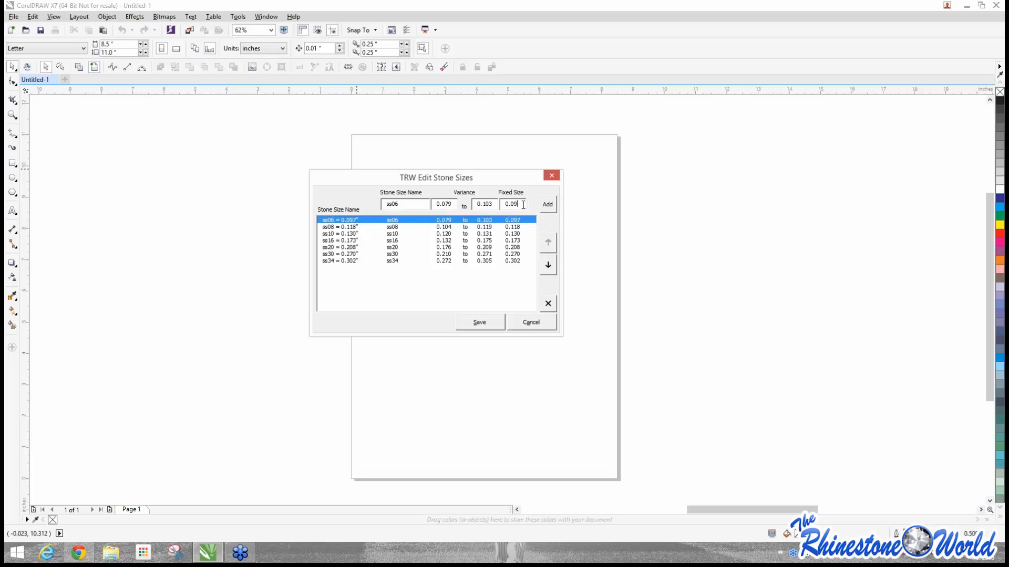
text(7)
click(489, 322)
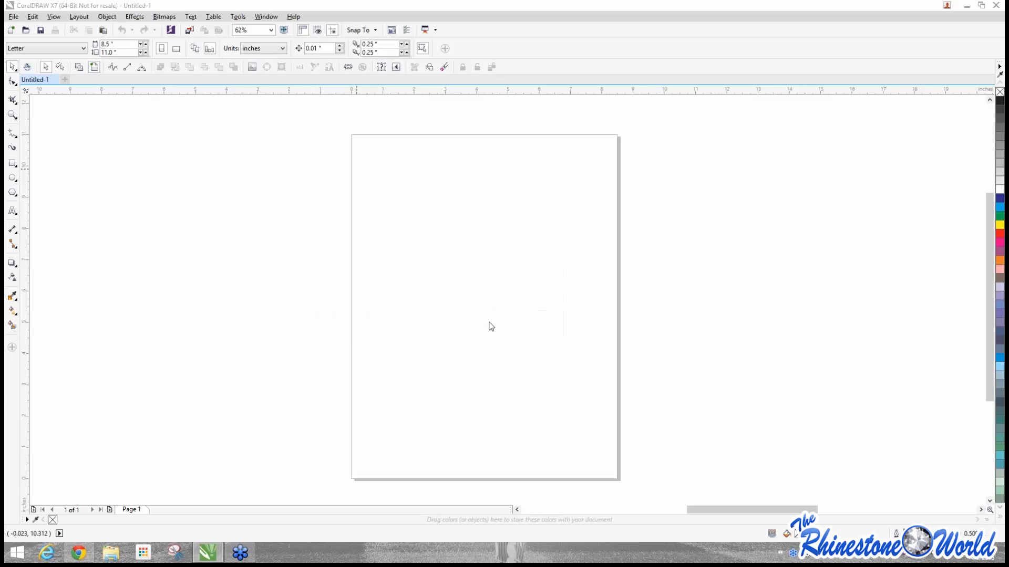
Step: Switch the stone size to ss06 = 0.097" and back to ss10 = 0.130"
click(444, 179)
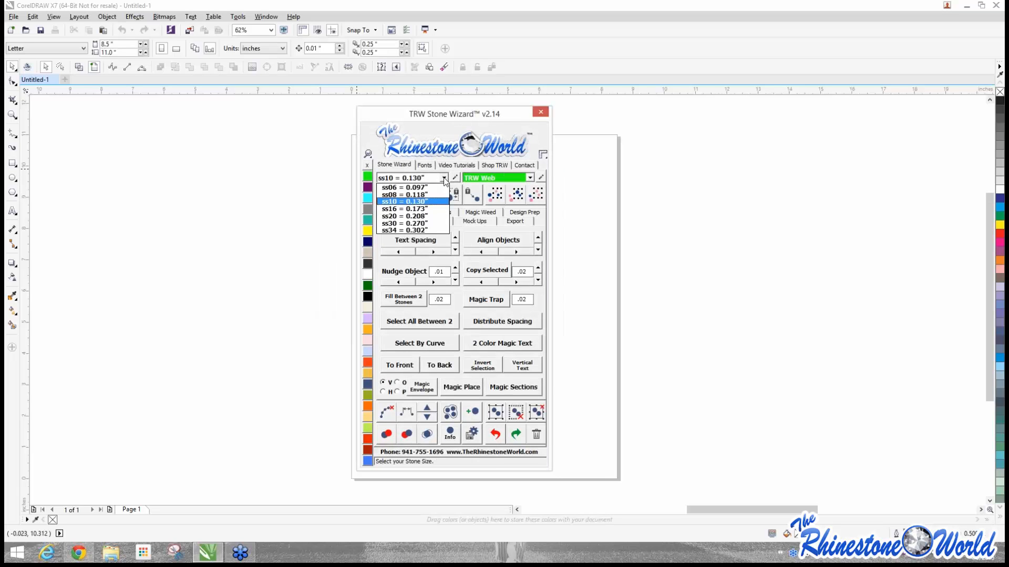
click(444, 188)
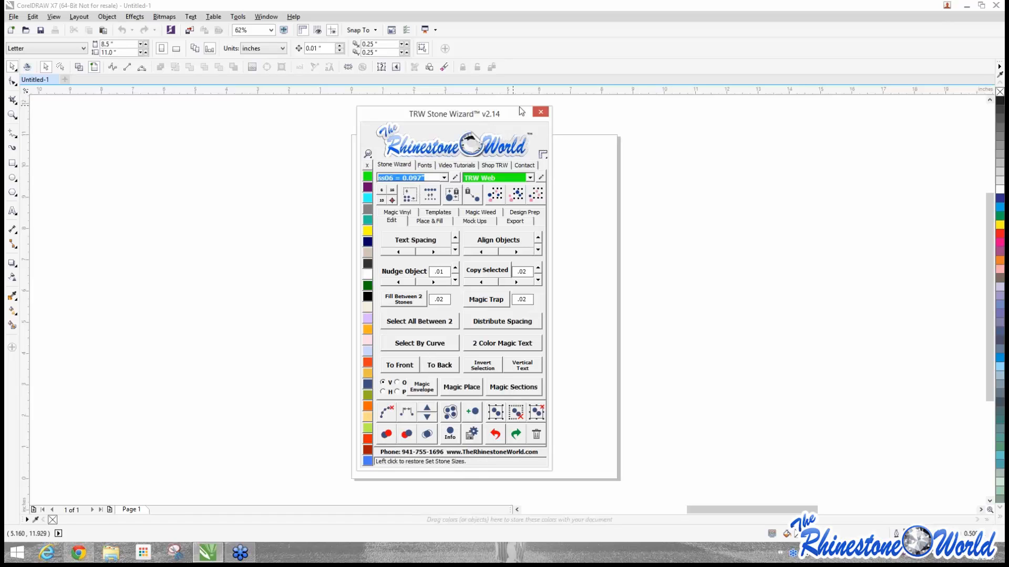
click(444, 178)
click(412, 195)
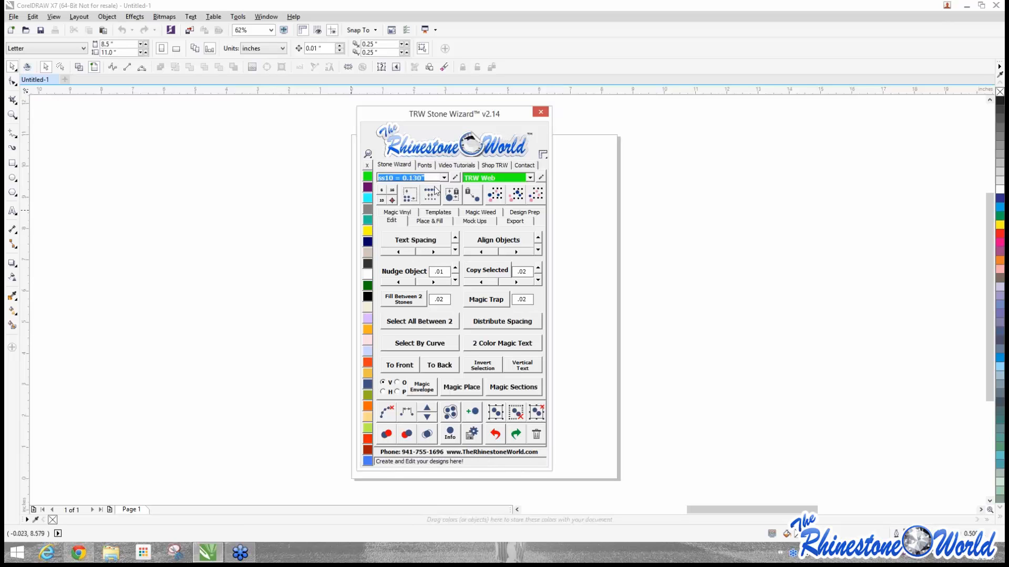
click(530, 177)
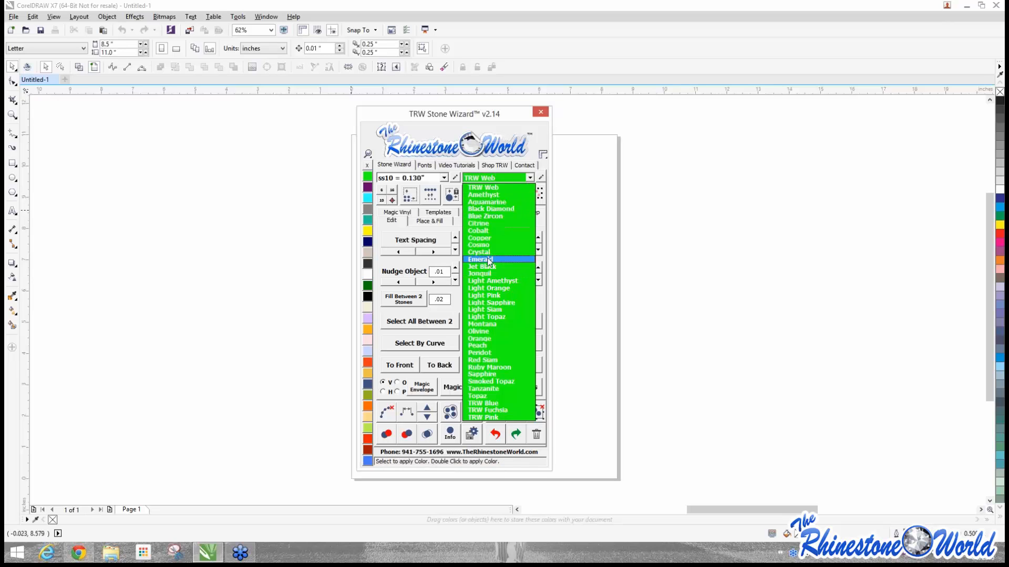
click(522, 128)
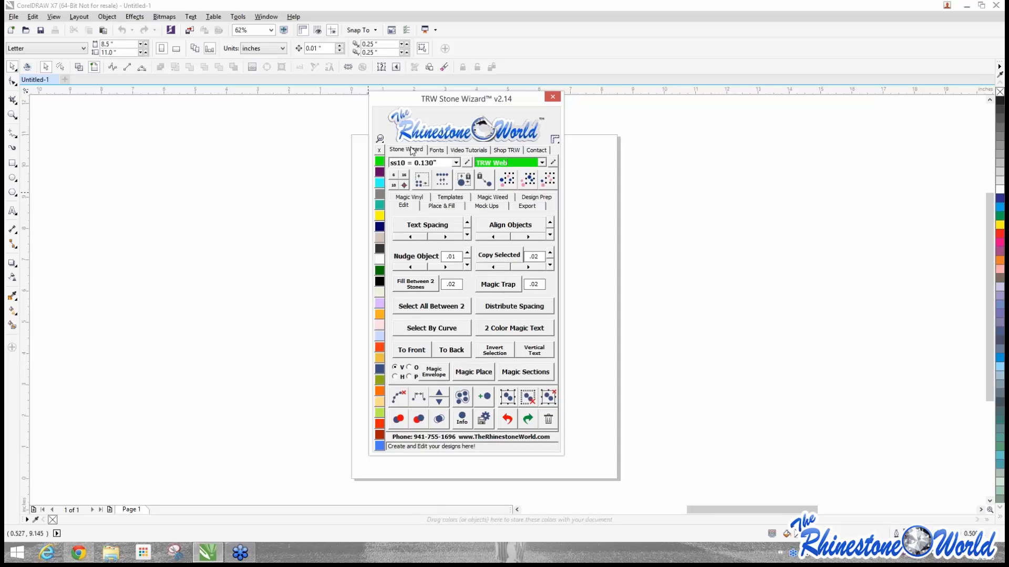
Step: Add the AR DESTINE font to the wizard's favorite fonts
click(432, 151)
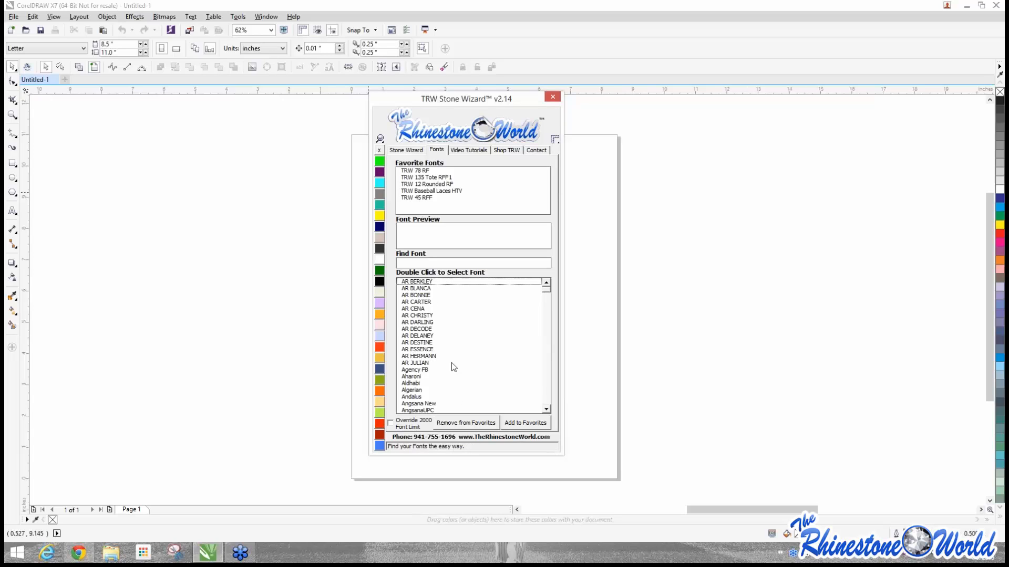
click(418, 343)
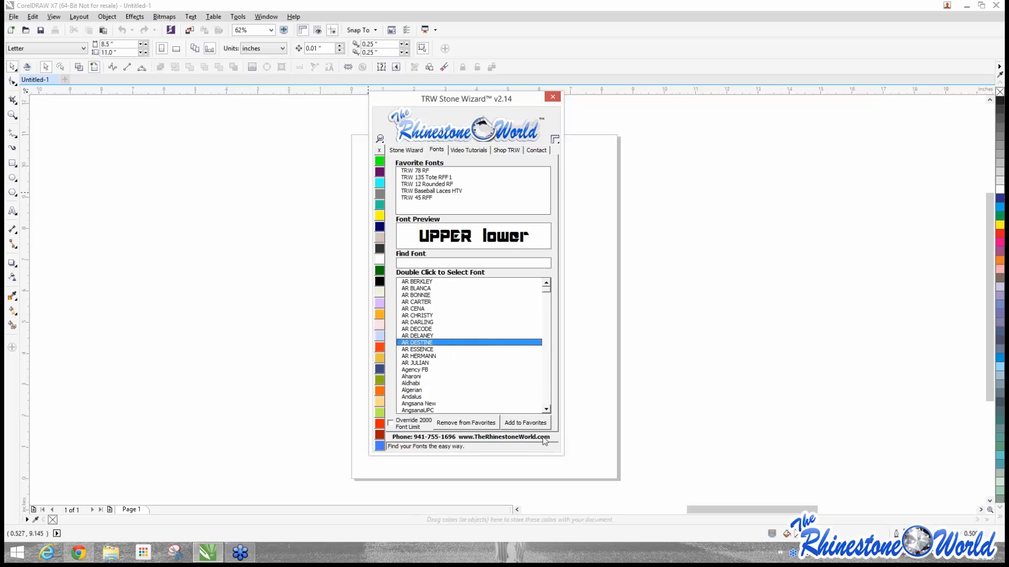
click(528, 423)
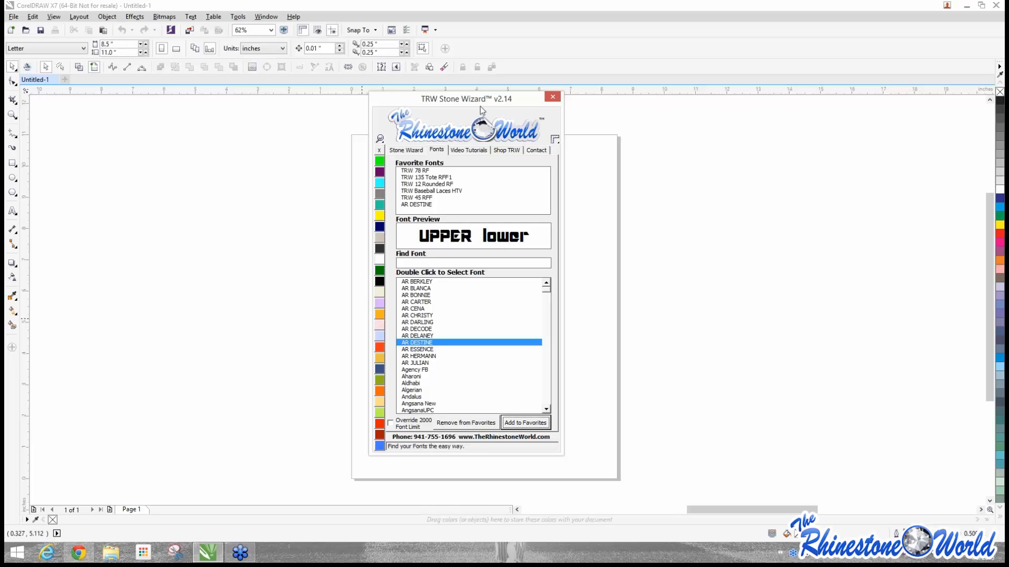
Step: Move the wizard off the page, add the artistic text TRW, and enlarge it to about 5 by 1.6 inches near the page's upper edge
drag(481, 102, 819, 70)
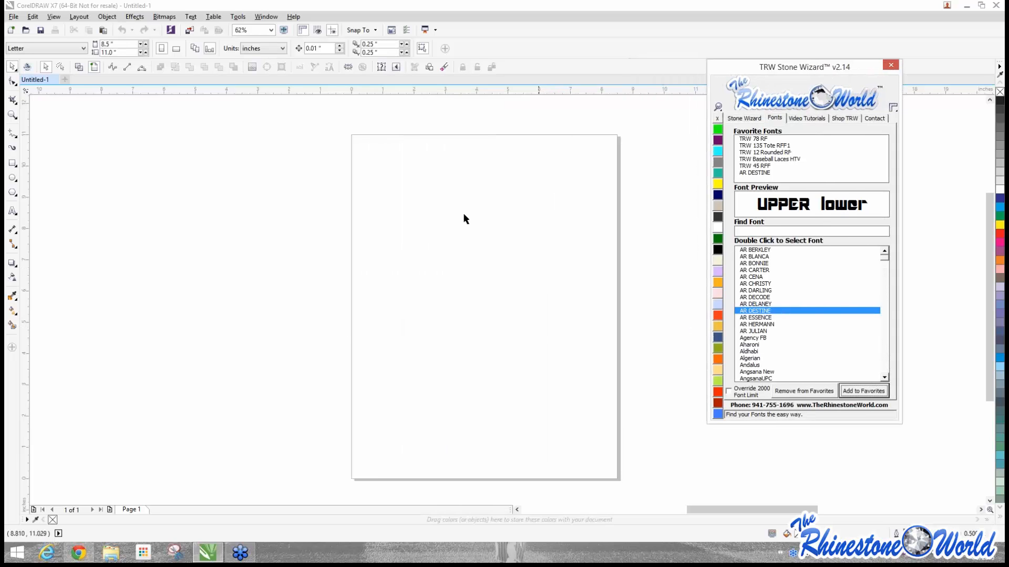
click(12, 210)
click(423, 186)
text(TRW)
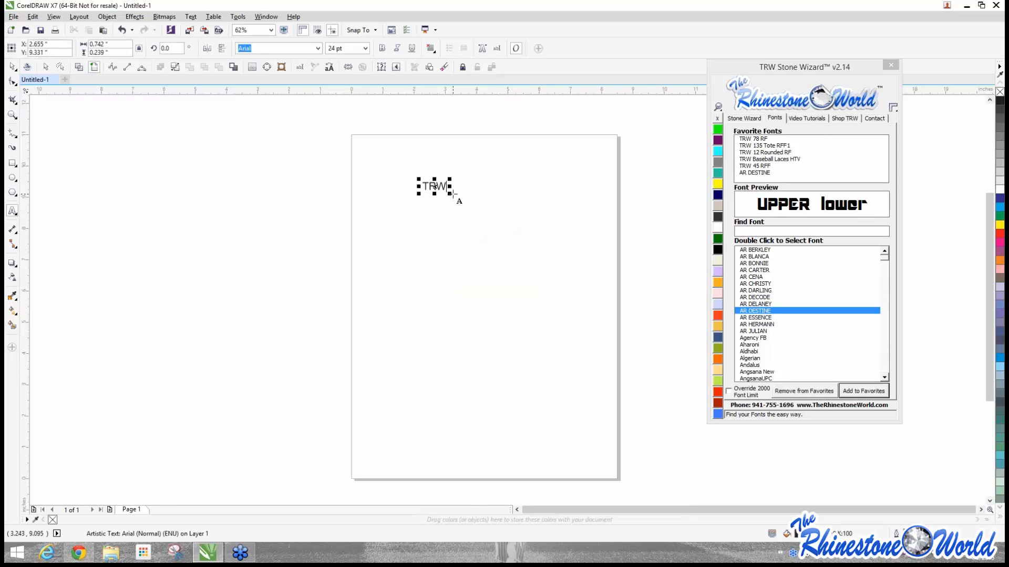
drag(450, 194, 581, 249)
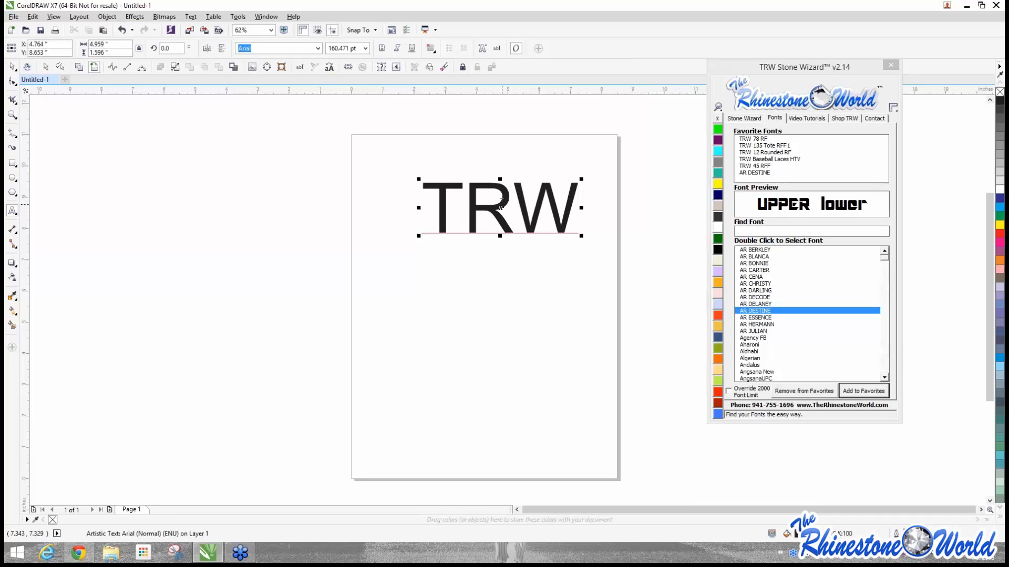
drag(503, 213, 466, 182)
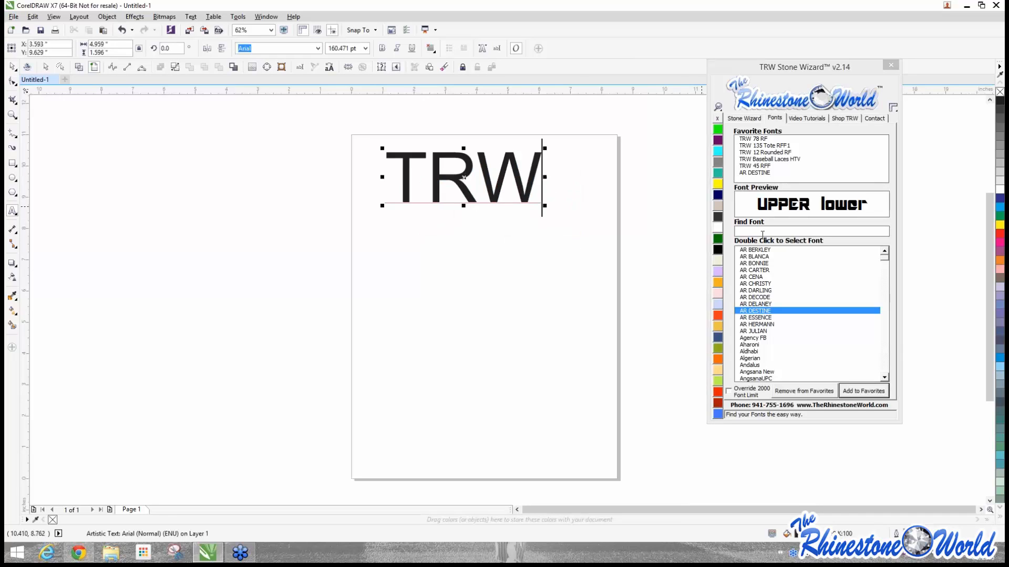
Step: Search the wizard's fonts for trw and apply the TRW 28 TTF RF font to the TRW text
click(762, 234)
text(trw)
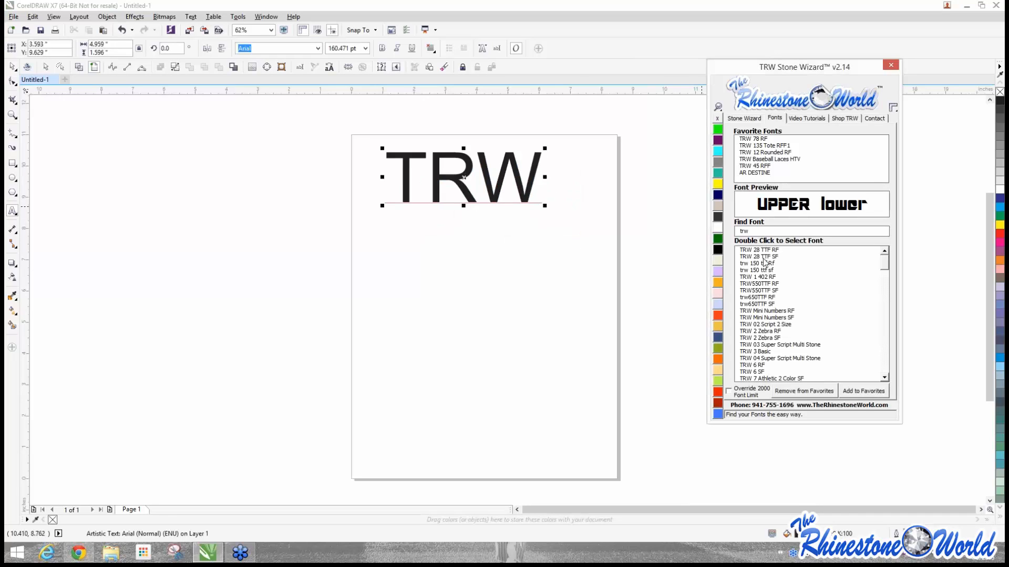
double_click(766, 250)
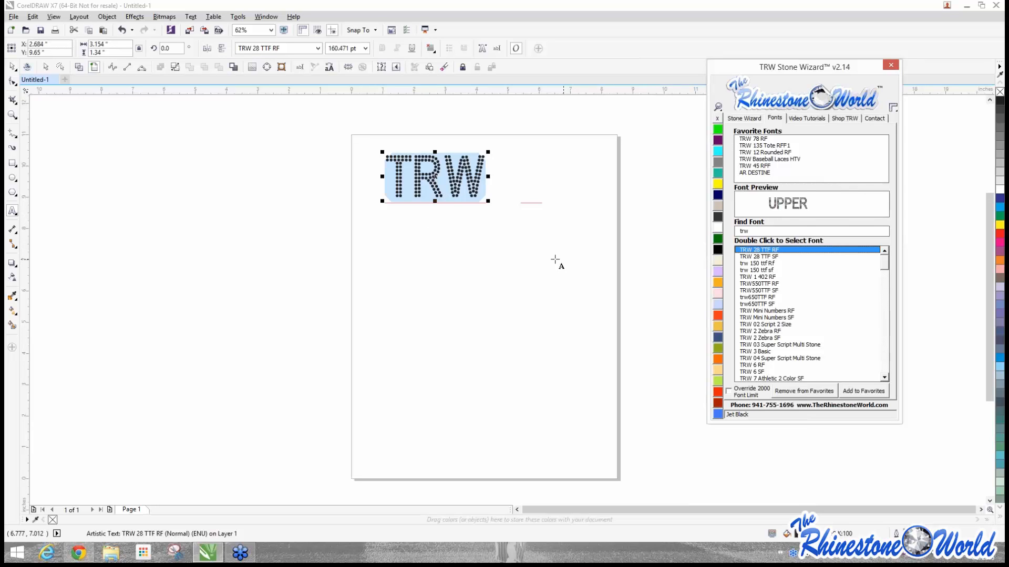
Step: Add a second artistic text reading trw below the first one and enlarge it to about 222 pt
click(402, 249)
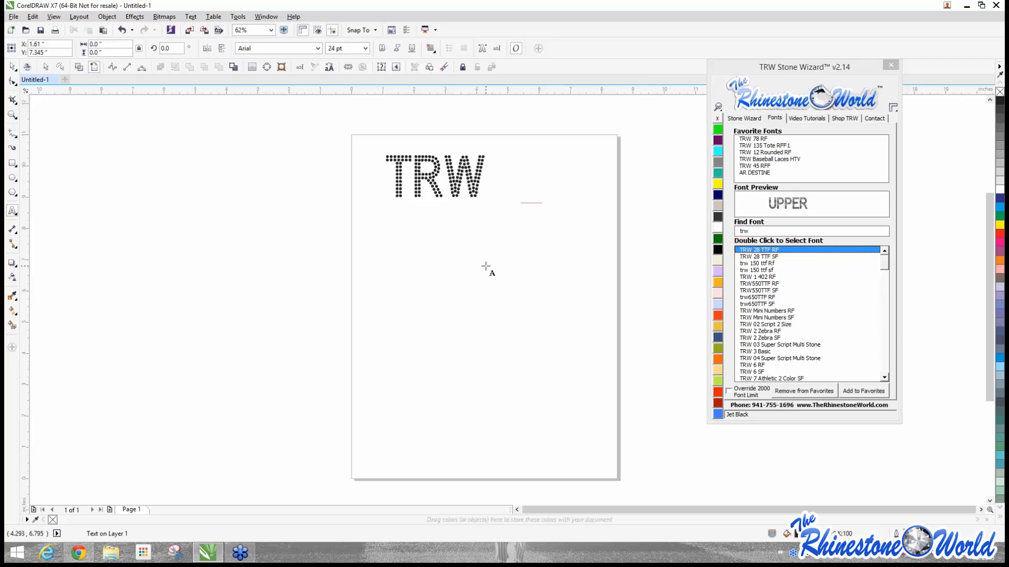
text(trw)
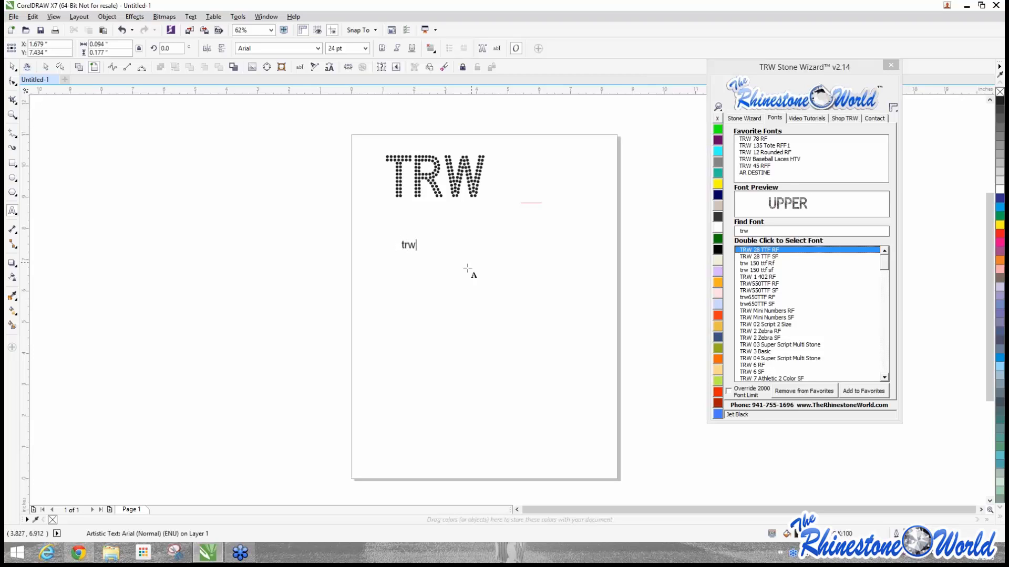
drag(419, 253, 367, 293)
Step: Try TRW 28 TTF SF on the lower text, switch it to TRW 28 TTF RF, and change its case to uppercase
double_click(781, 257)
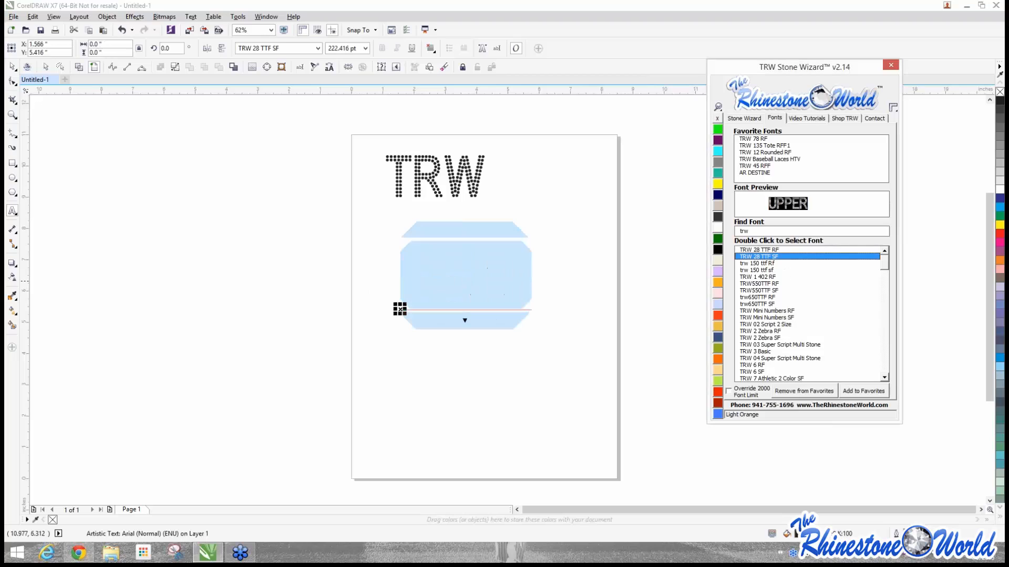
double_click(764, 250)
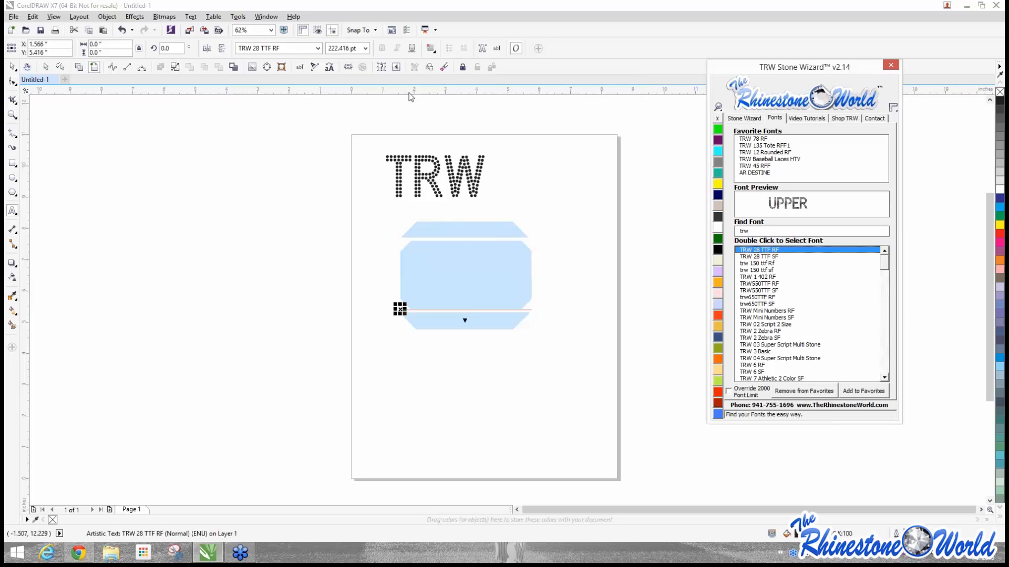
click(329, 69)
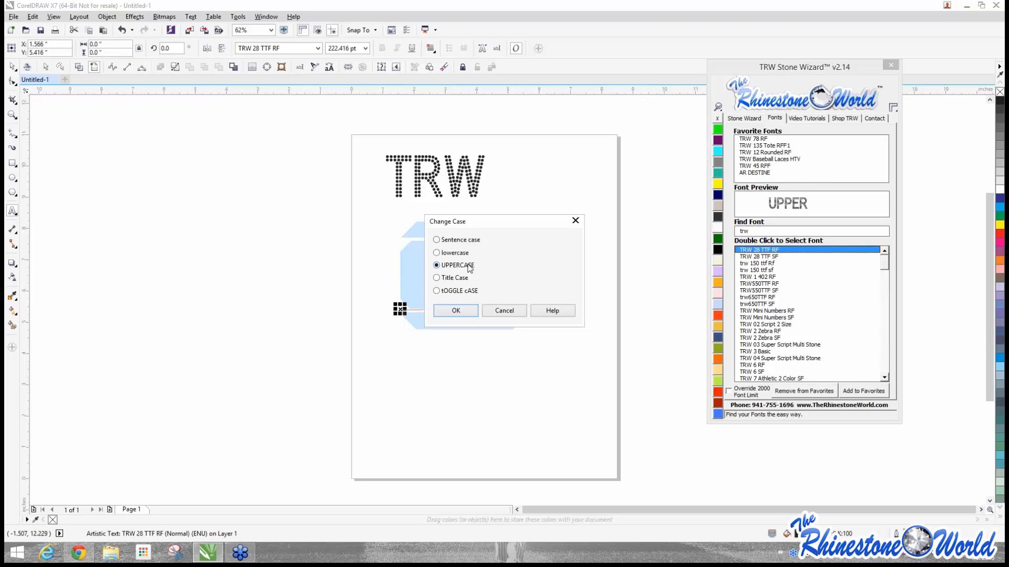
click(456, 311)
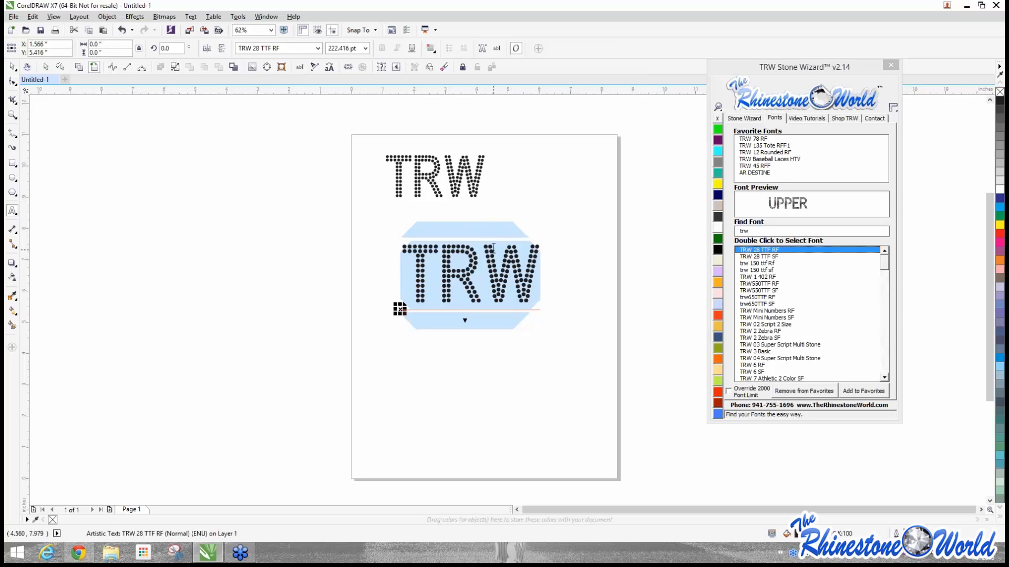
Step: Delete the lower, larger TRW text from the page
click(13, 67)
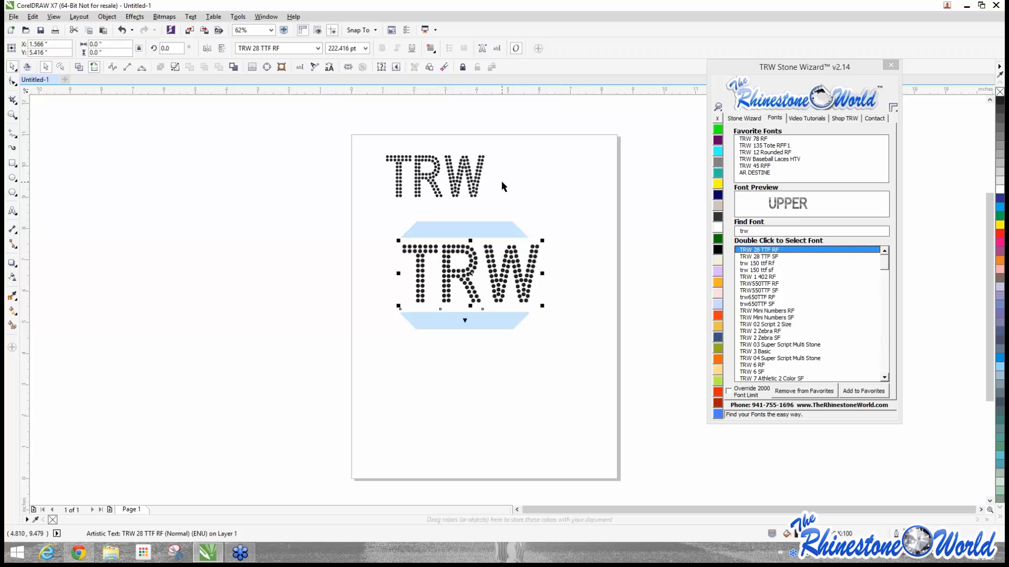
click(461, 232)
drag(373, 216, 600, 380)
key(Delete)
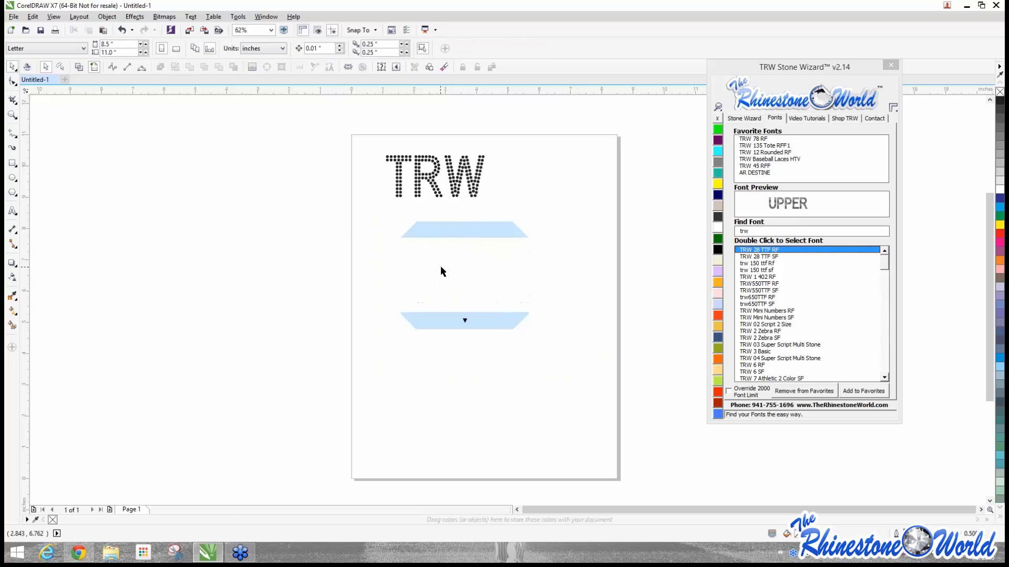
Step: Move the remaining TRW text down to the middle of the page, centred at about X 3.7, Y 6.4 inches
click(438, 176)
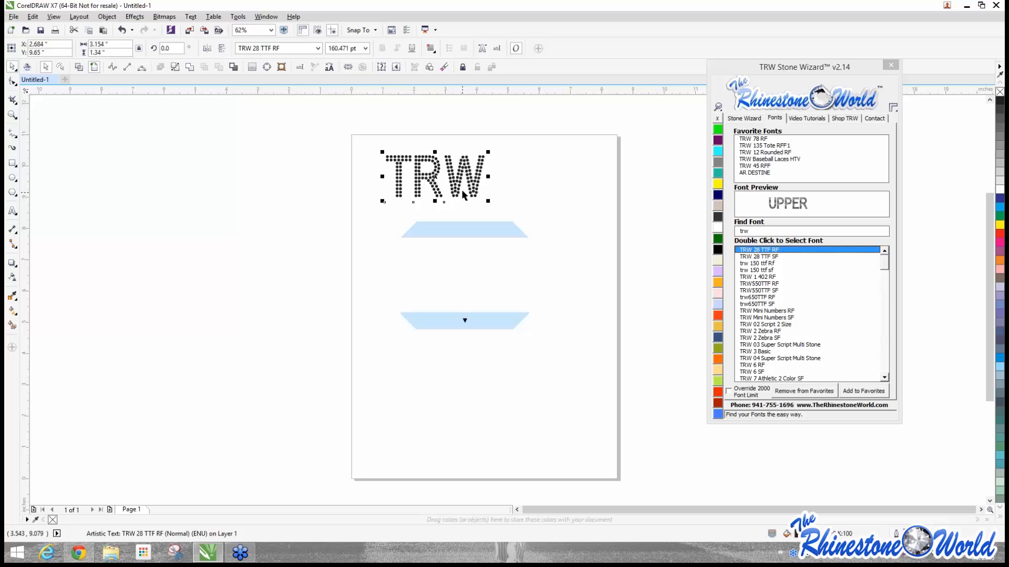
drag(418, 150, 419, 247)
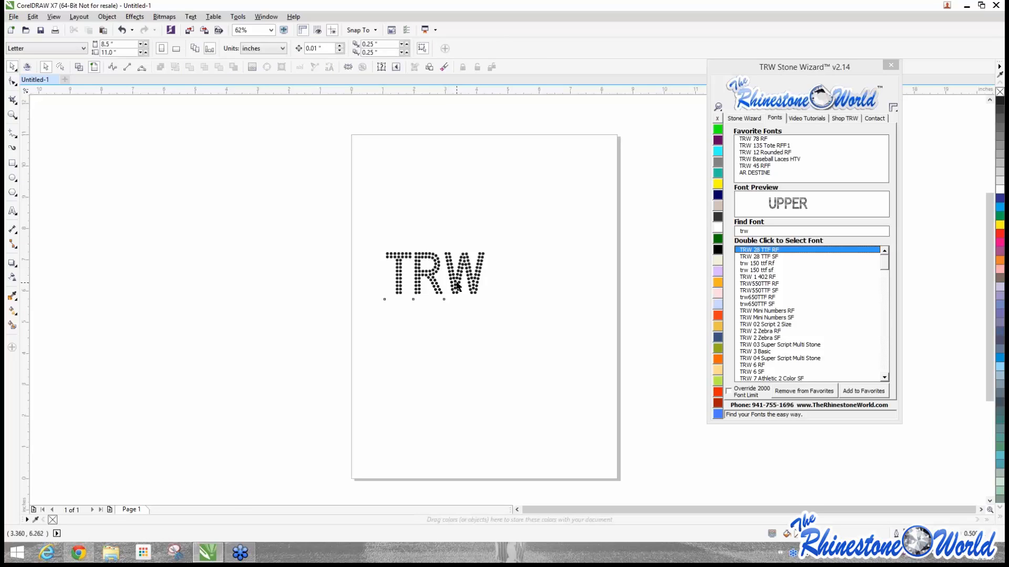
drag(461, 279, 506, 271)
click(497, 289)
Step: Resize the TRW rhinestone text to ss10 = 0.130" stones with the wizard's Resize Design, accepting the stone replacement
scroll(498, 290, up, 2)
scroll(506, 271, down, 1)
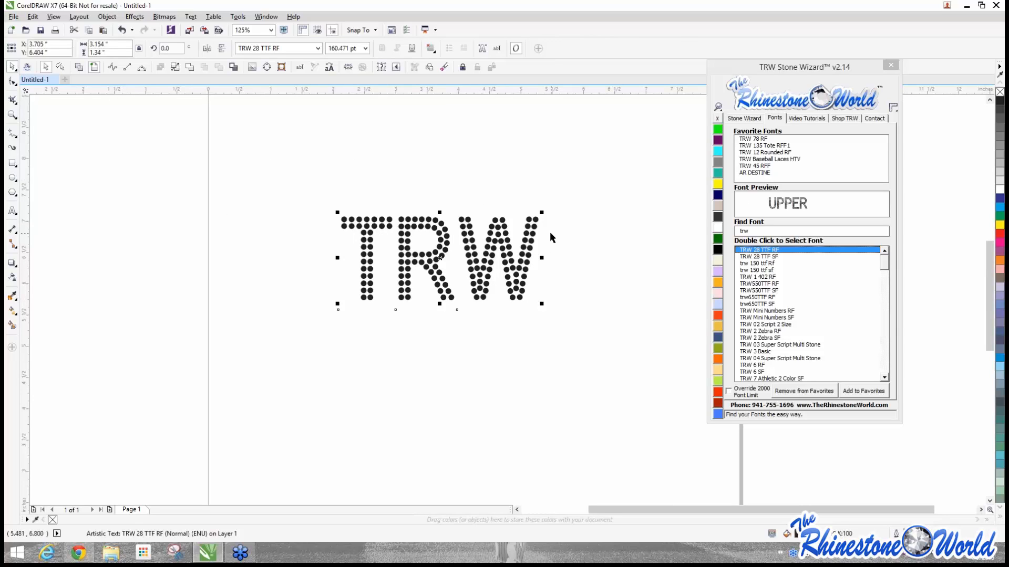
scroll(349, 218, up, 2)
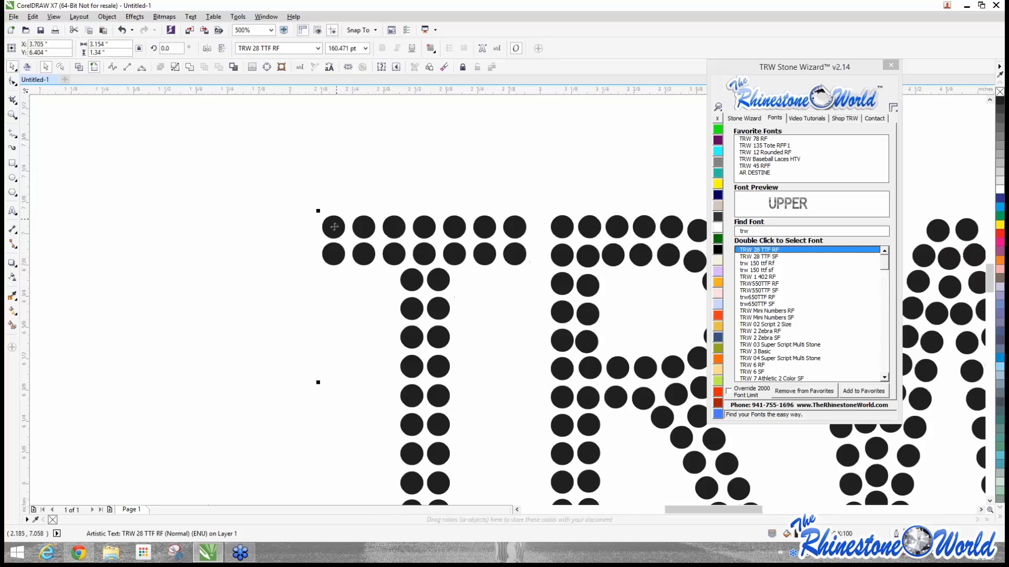
scroll(317, 227, down, 1)
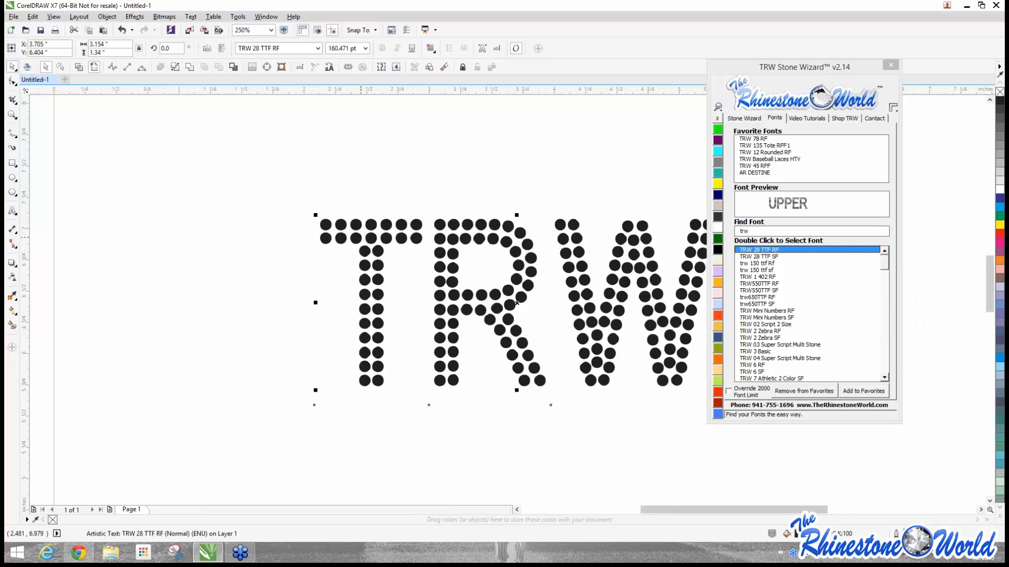
scroll(465, 179, down, 1)
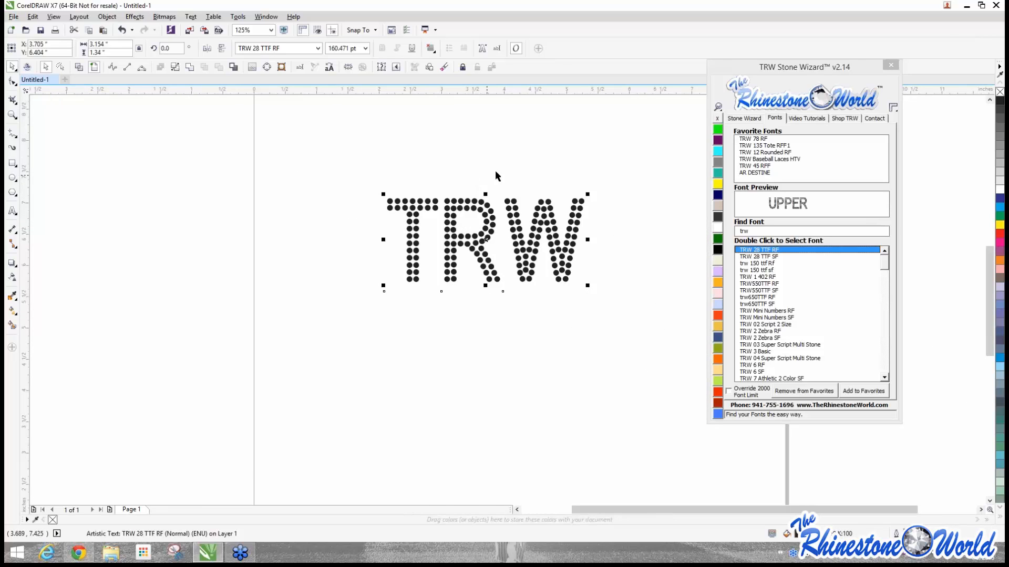
click(752, 120)
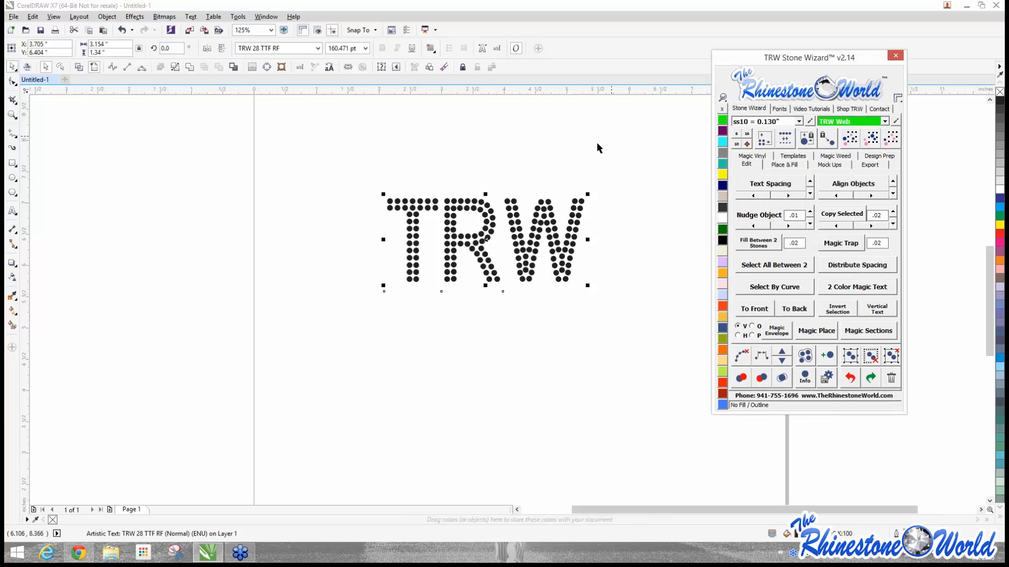
click(517, 182)
scroll(516, 183, down, 1)
scroll(570, 157, up, 1)
drag(281, 199, 562, 329)
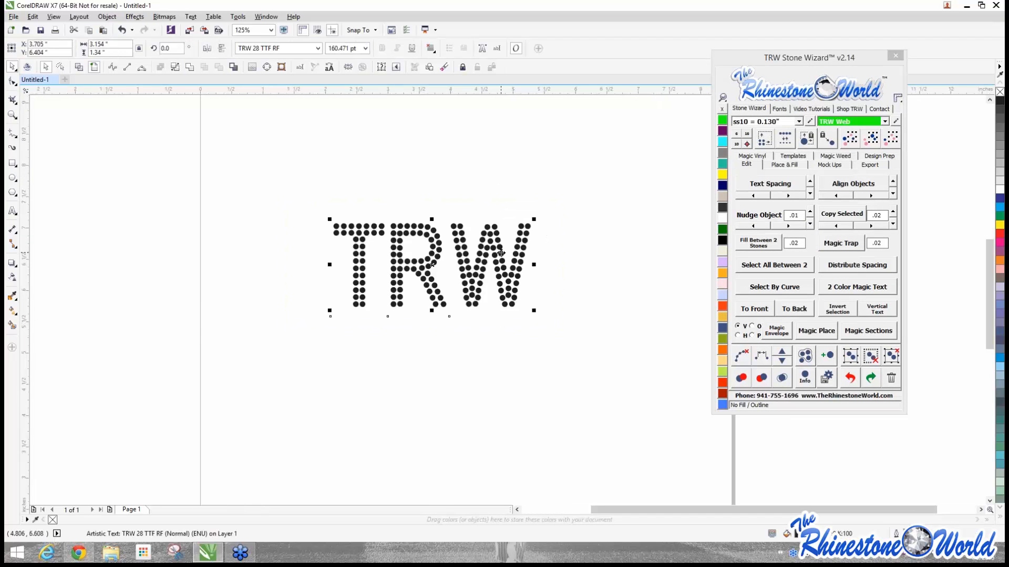
click(764, 139)
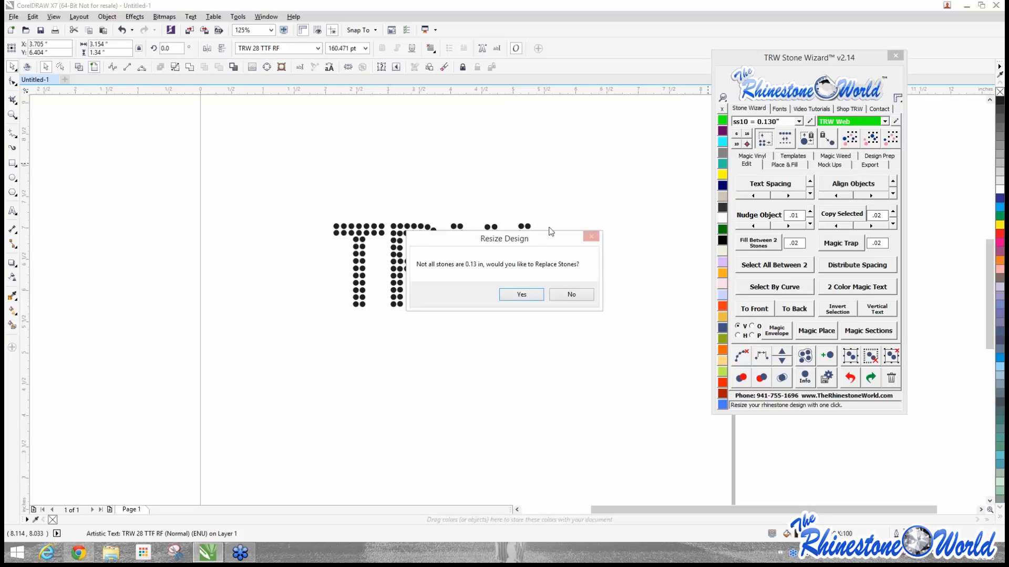
click(524, 294)
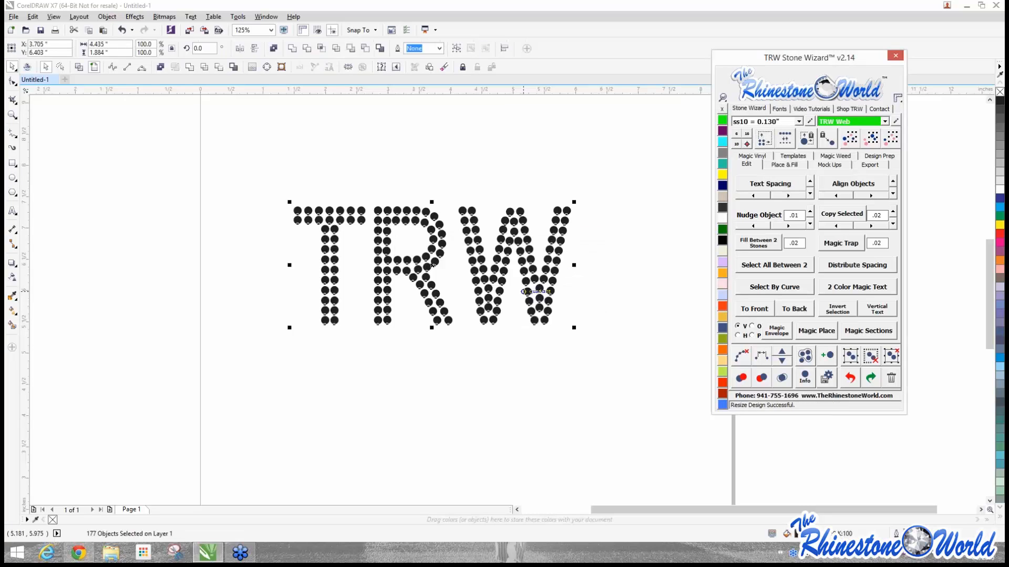
Step: Check the diameter of the first stone in the letter T against the wizard's ss10 stone size
click(459, 349)
scroll(301, 201, up, 5)
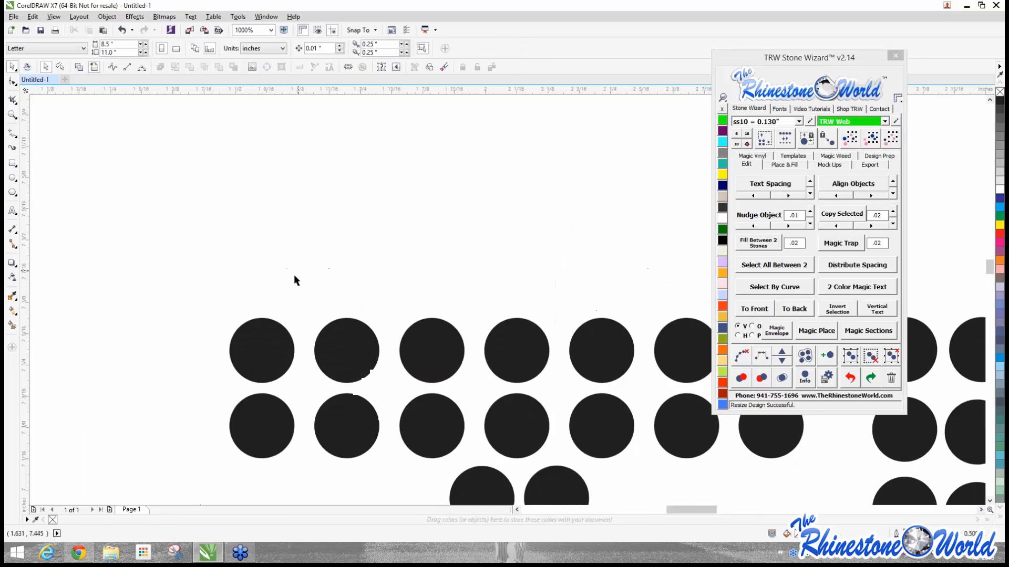
click(260, 357)
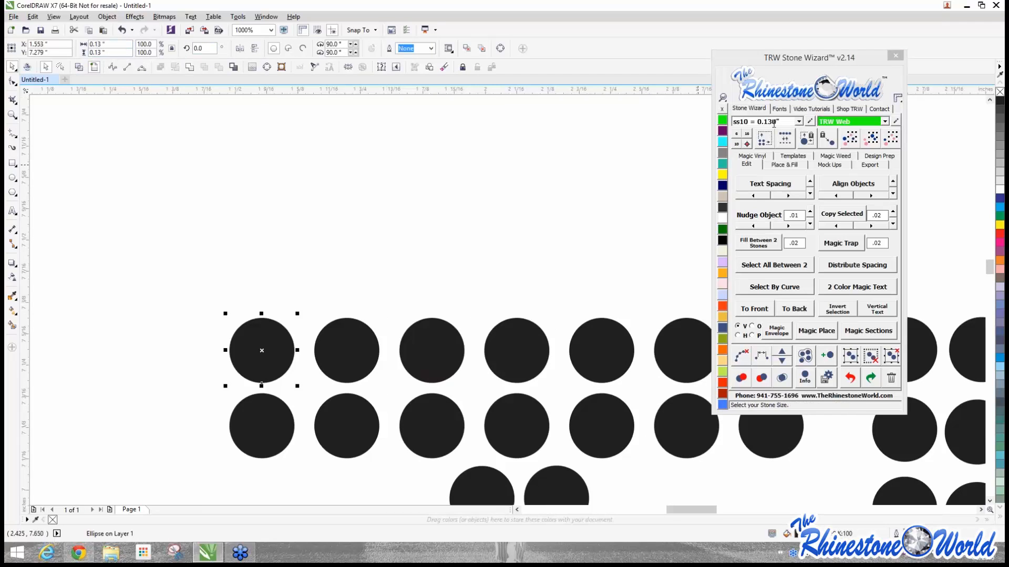
click(367, 208)
scroll(367, 208, down, 3)
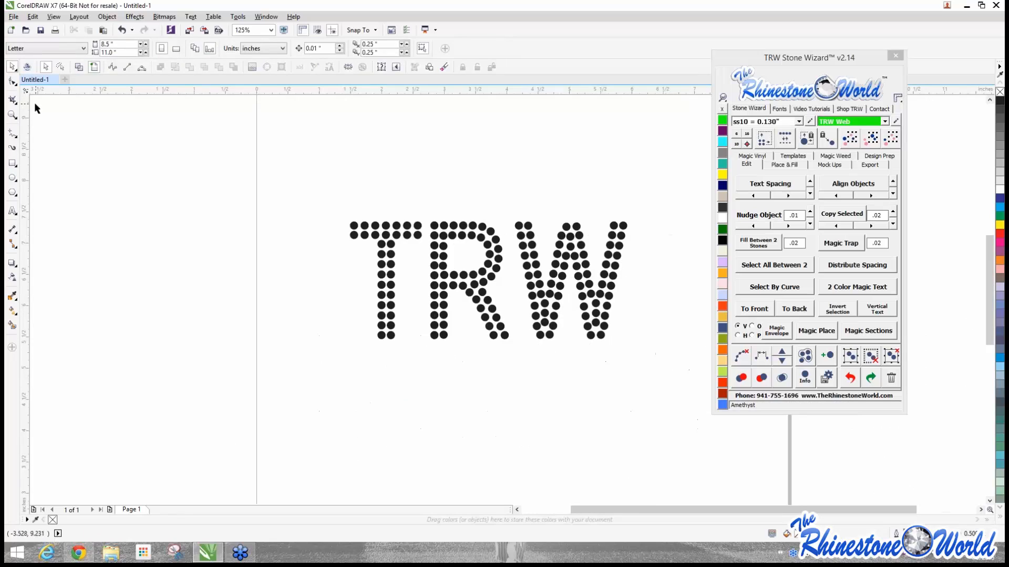
Step: Select all the stones of the TRW design and delete them
drag(288, 173, 675, 351)
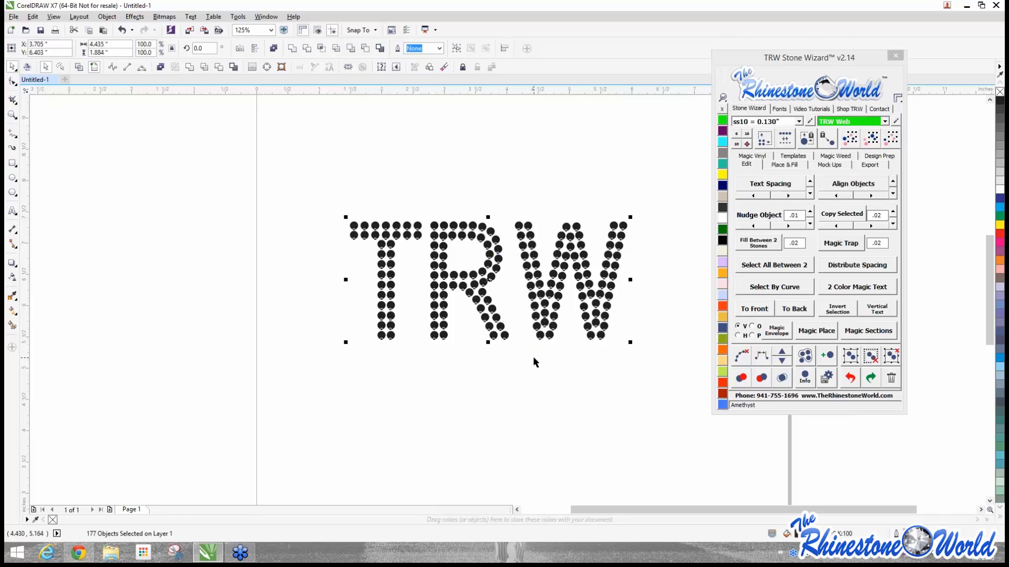
key(Escape)
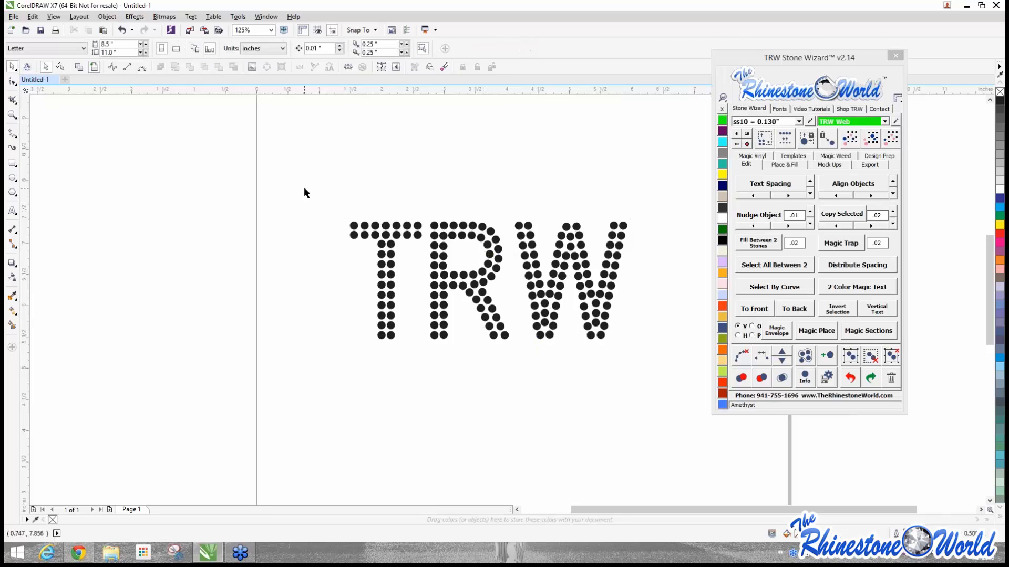
drag(304, 188, 665, 408)
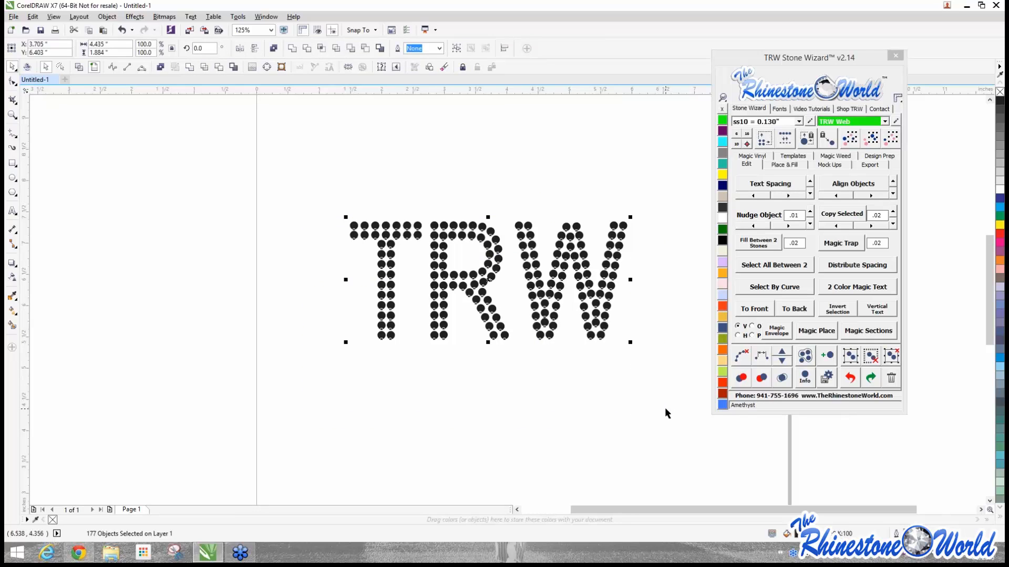
key(Delete)
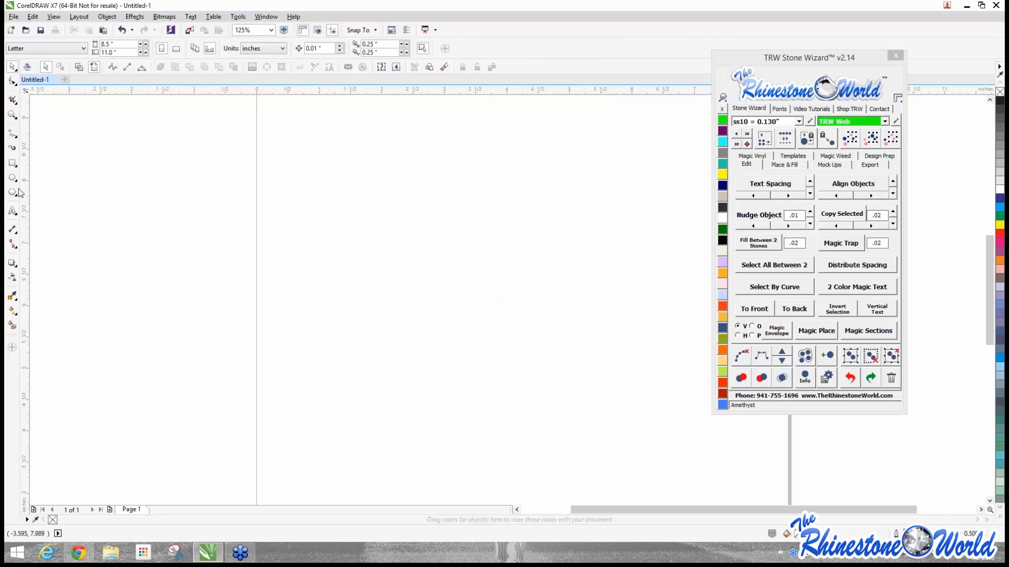
Step: Add the artistic text BASEBALL and enlarge it to about 5.05 by 0.75 inches
click(13, 211)
click(371, 166)
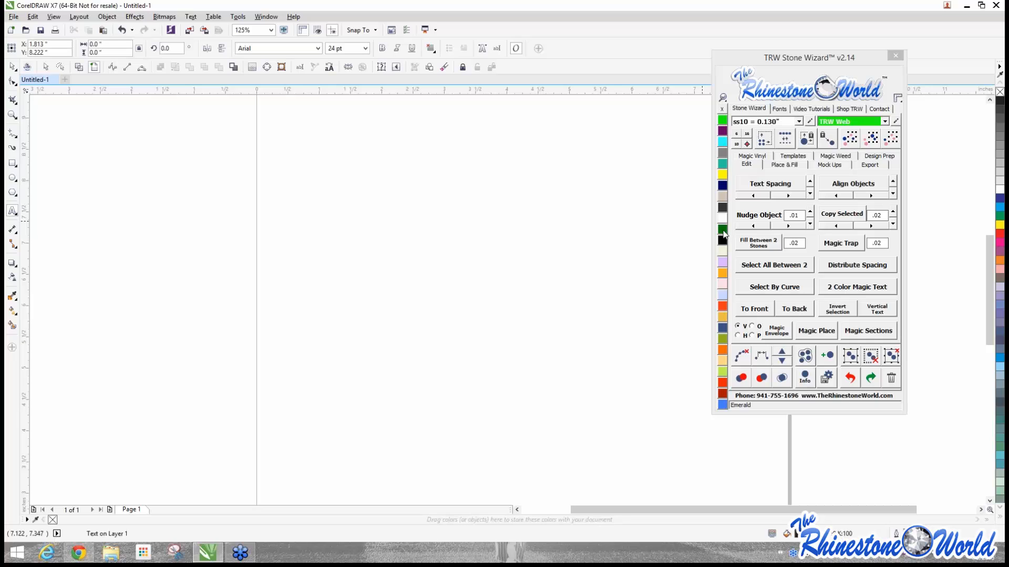
text(BASEBALL)
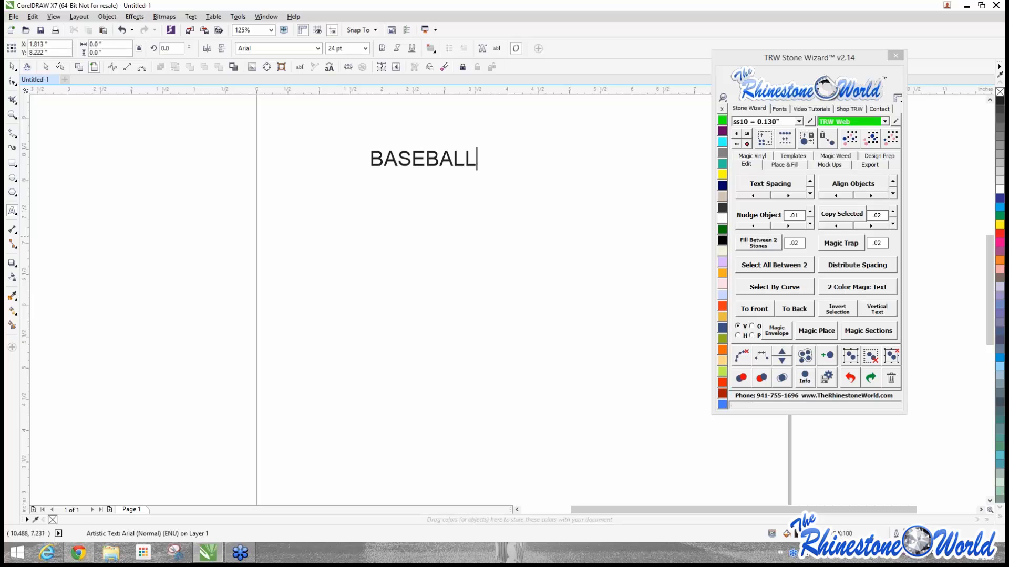
key(ctrl+space)
drag(367, 169, 156, 201)
drag(320, 175, 341, 216)
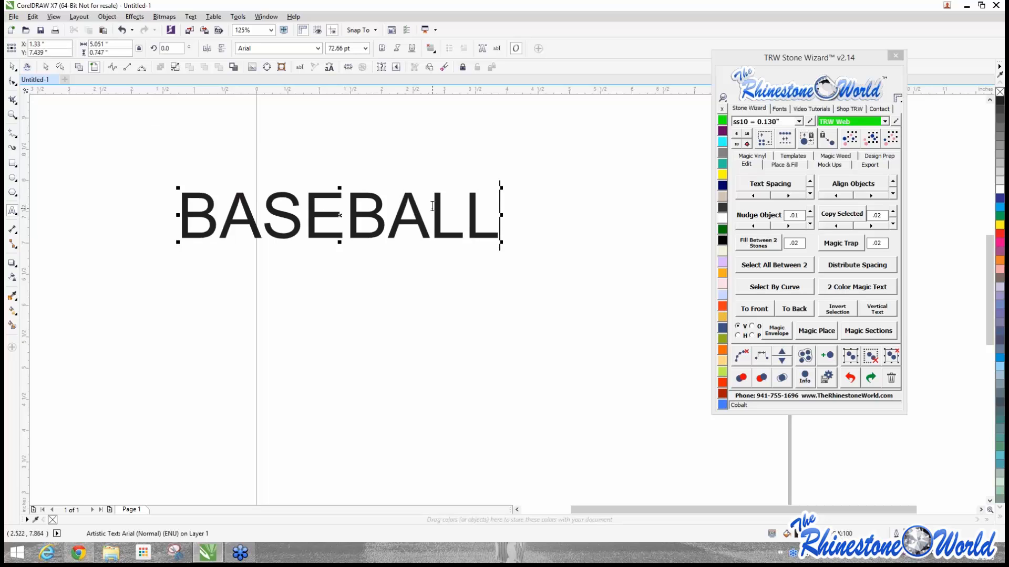
Step: Apply the favorite font TRW Baseball Laces HTV to the BASEBALL text and move the text onto the page
click(780, 109)
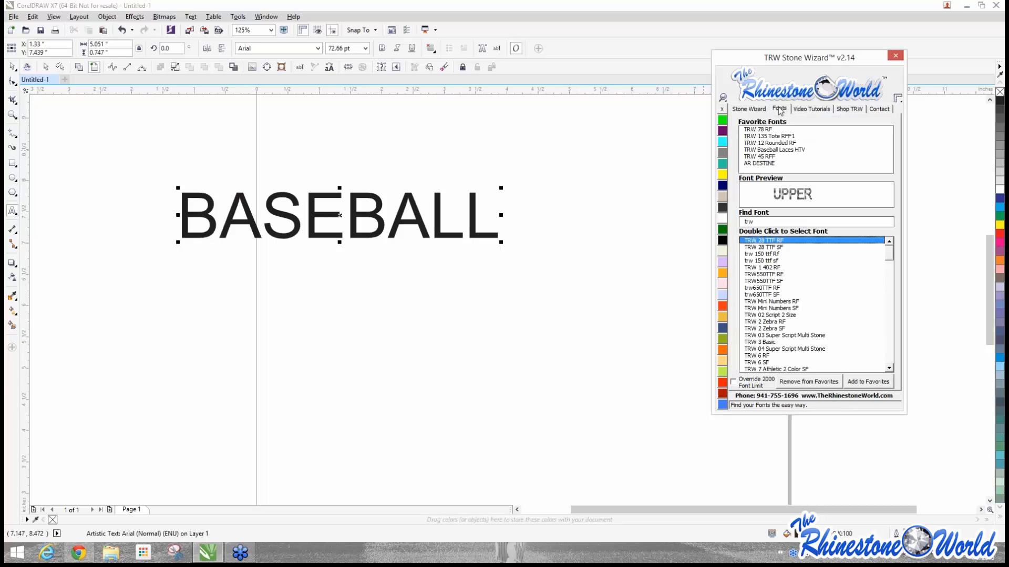
double_click(759, 151)
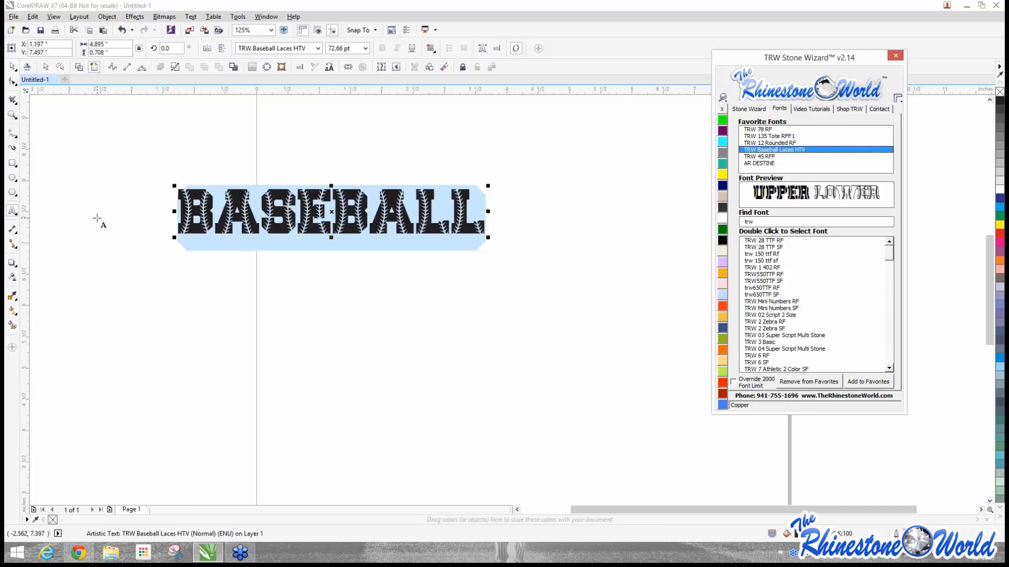
click(12, 67)
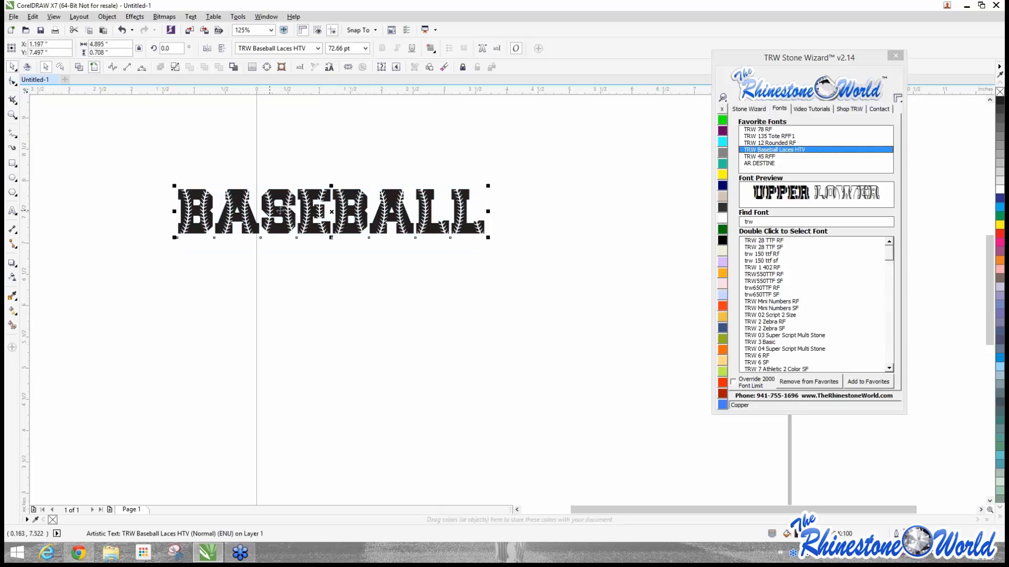
drag(280, 211, 356, 242)
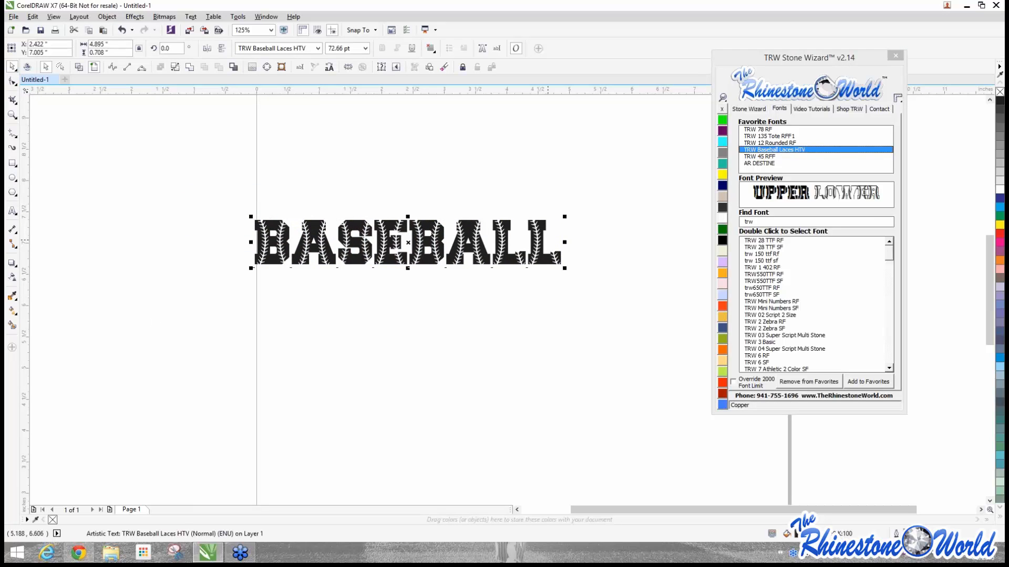
click(498, 338)
scroll(519, 204, up, 2)
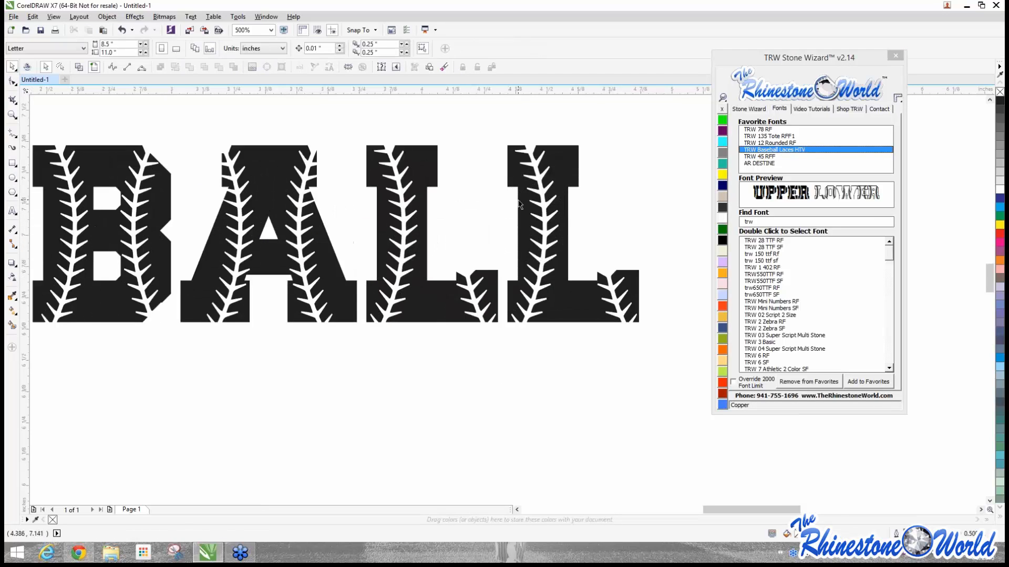
Step: Move the BASEBALL text to about X 2.88, Y 7.15 inches and add an orange second color layer with 2 Color Magic Text
scroll(518, 204, down, 2)
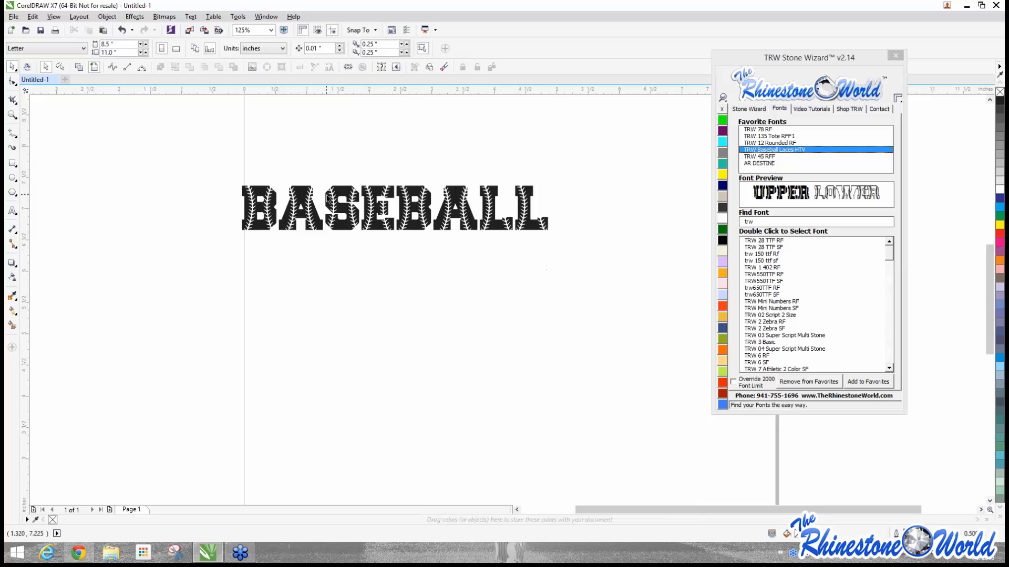
drag(337, 194, 364, 184)
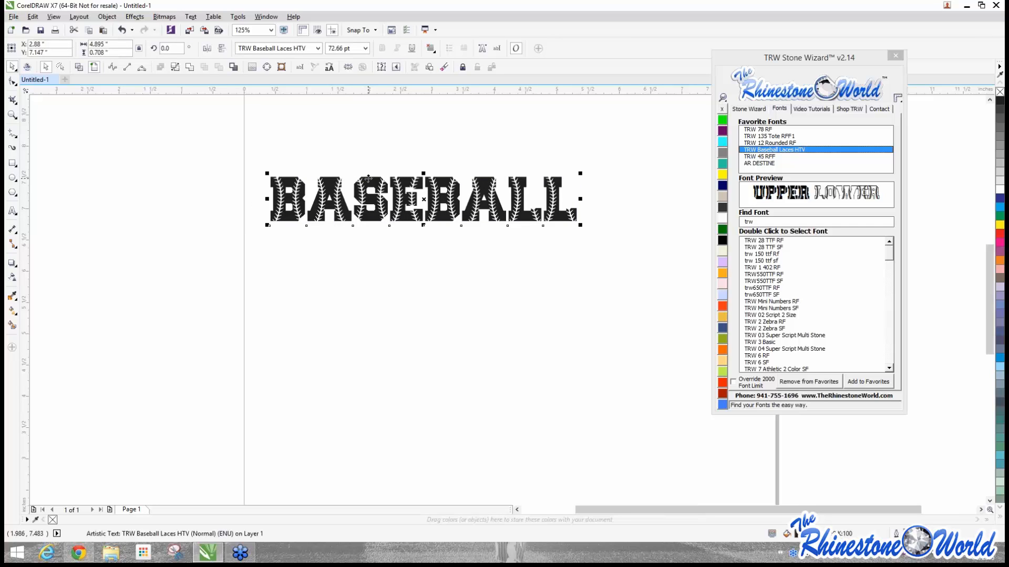
click(747, 109)
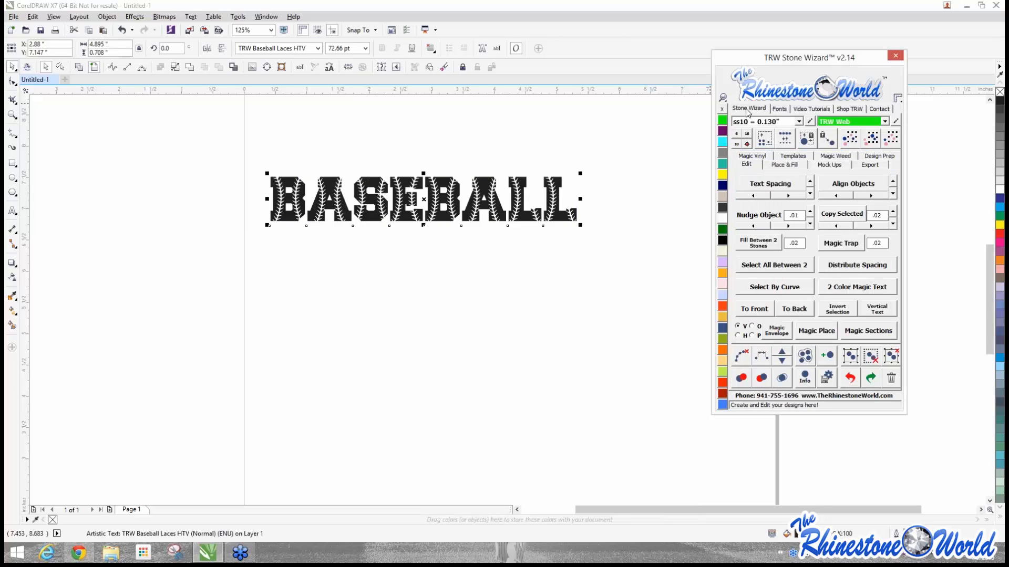
click(747, 164)
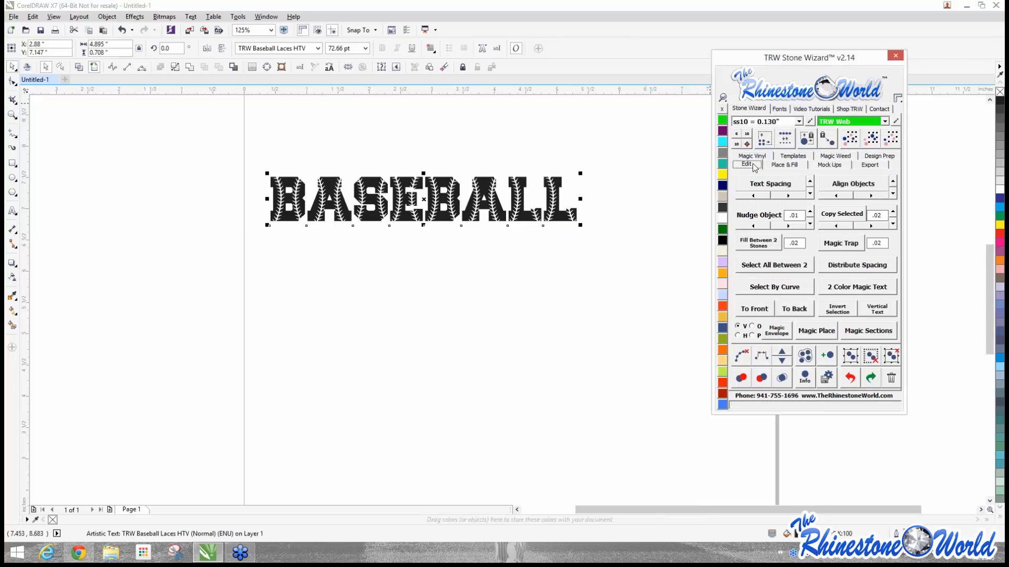
click(830, 287)
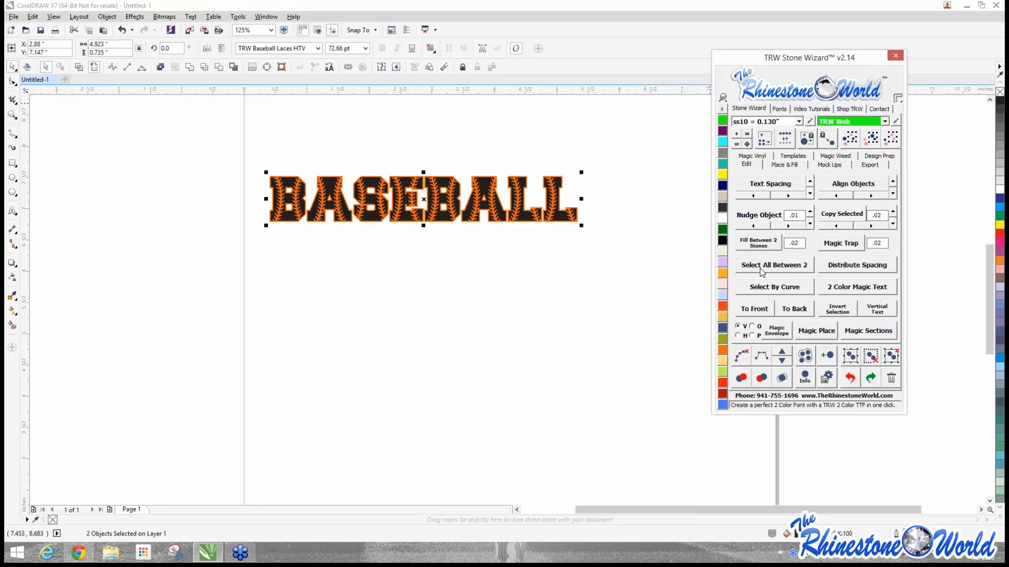
click(523, 252)
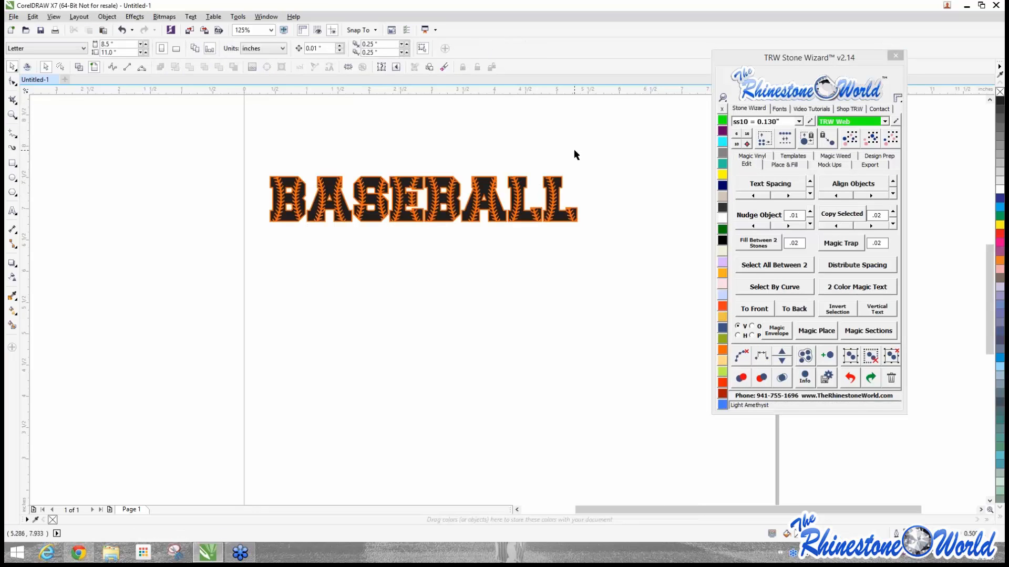
Step: Move the orange BASEBALL layer about 0.11 inches down to compare it with the black layer, and undo the move
scroll(574, 149, up, 2)
drag(482, 284, 479, 312)
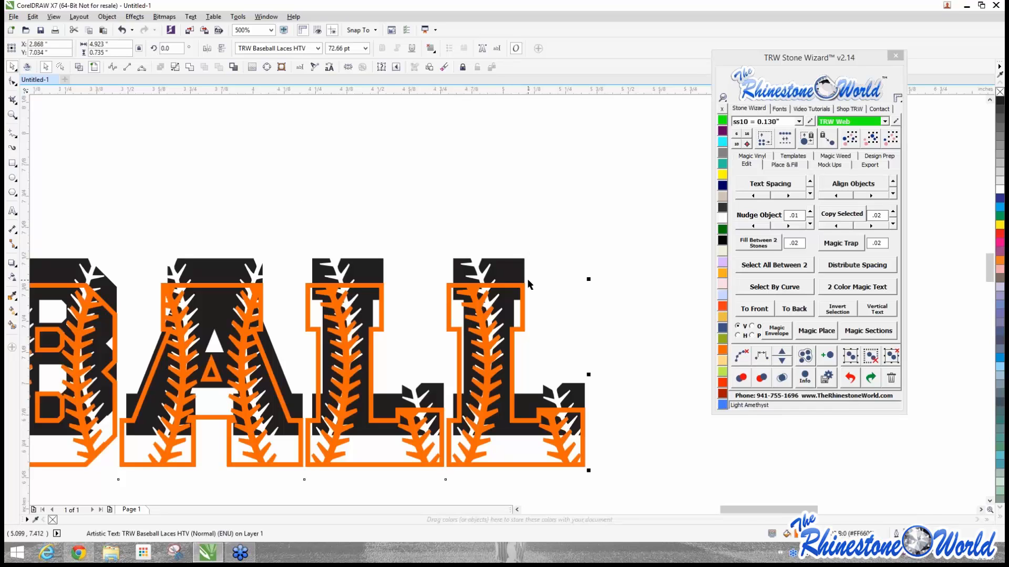
scroll(530, 279, down, 2)
scroll(321, 292, up, 2)
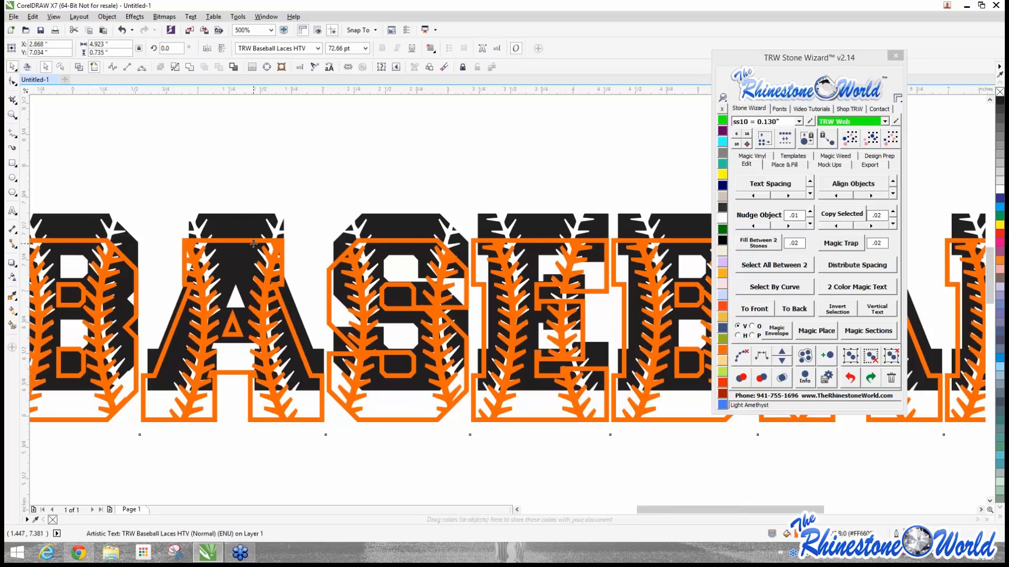
scroll(254, 243, down, 1)
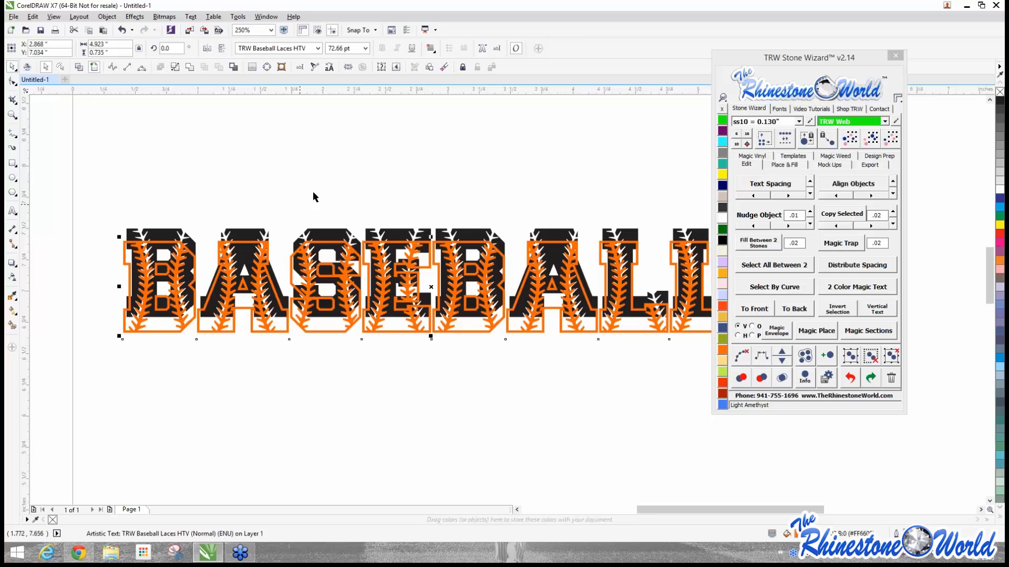
click(343, 182)
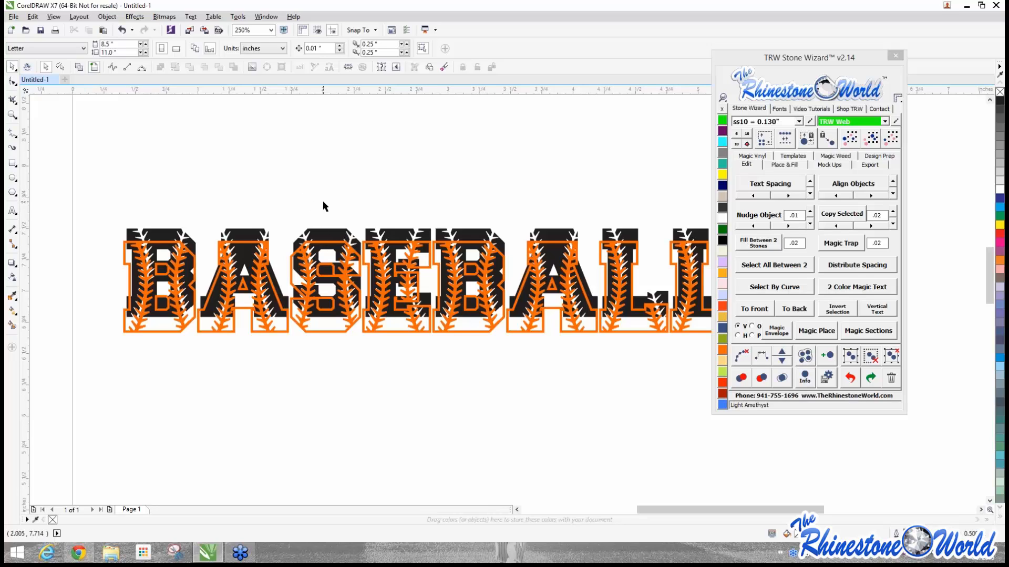
key(ctrl+z)
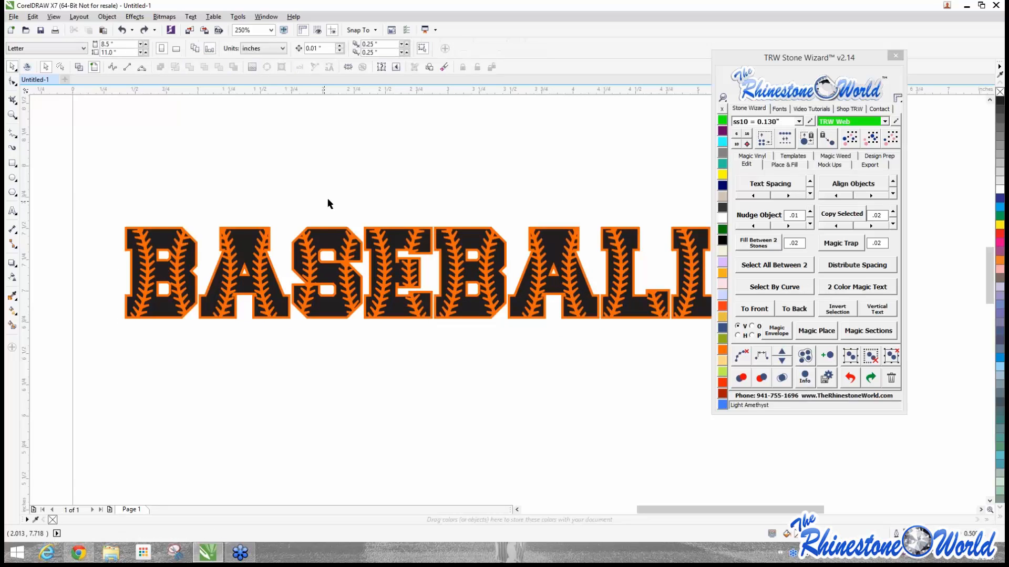
Step: Examine the overlap between the two BASEBALL layers' outlines in wireframe view, and return to the full-color view
scroll(330, 198, down, 1)
scroll(333, 194, up, 1)
click(78, 67)
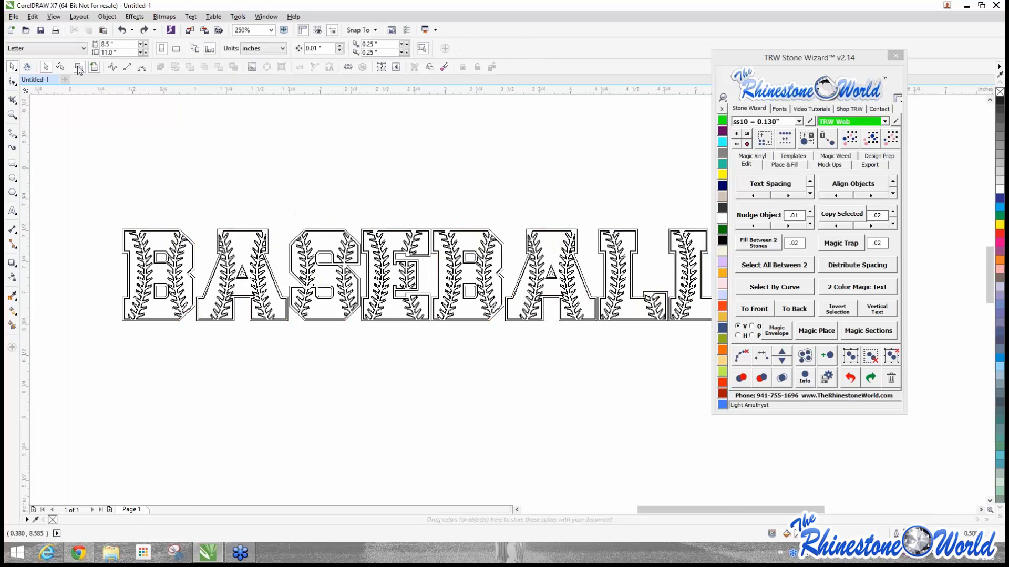
scroll(217, 236, up, 5)
scroll(278, 263, up, 3)
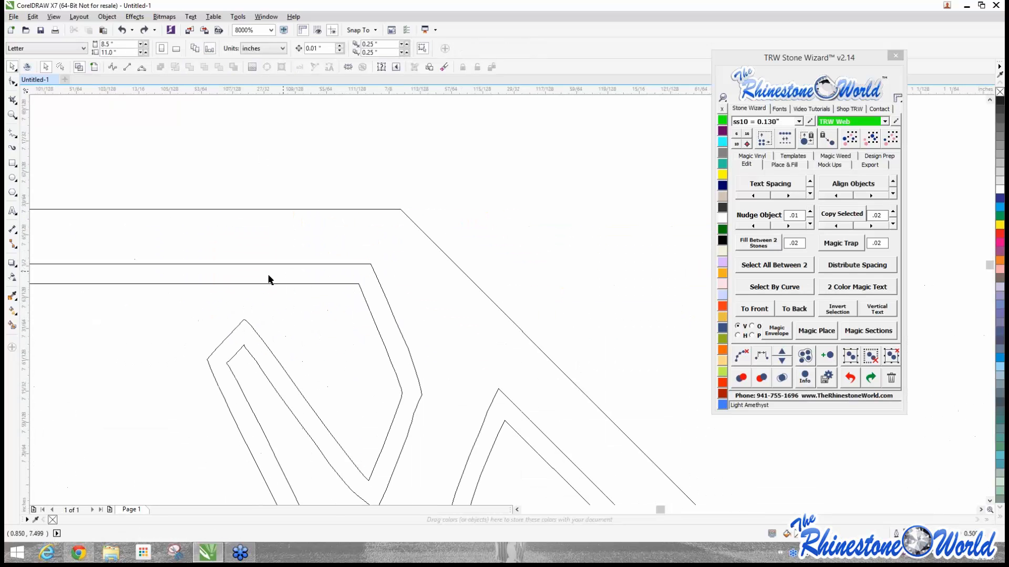
scroll(369, 268, down, 1)
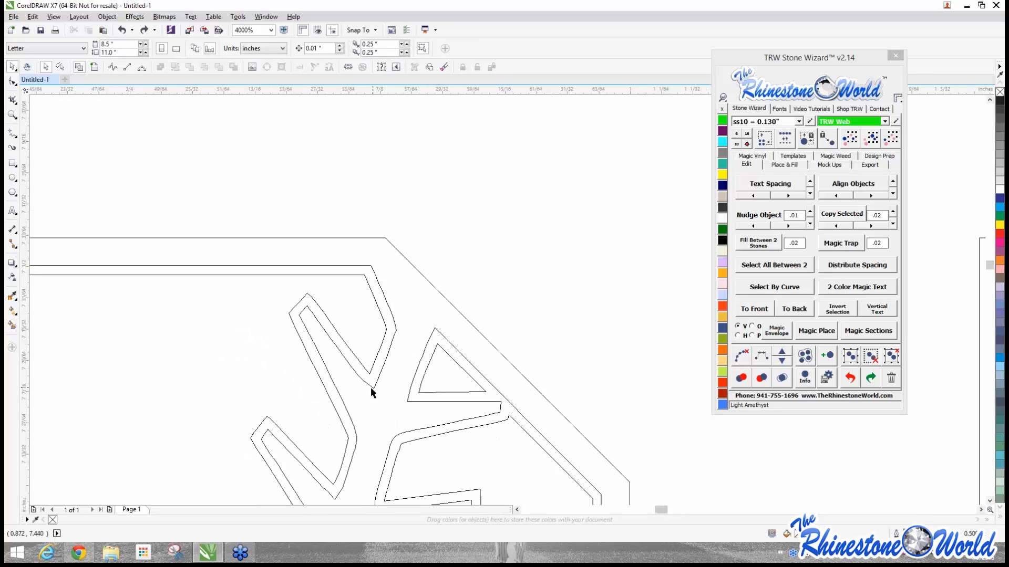
scroll(301, 308, down, 2)
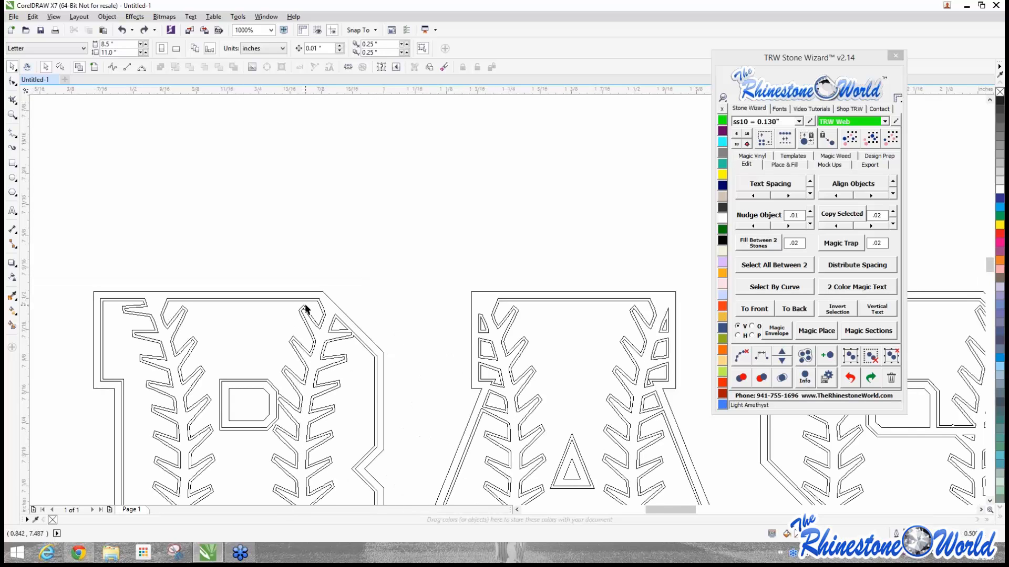
scroll(305, 309, down, 1)
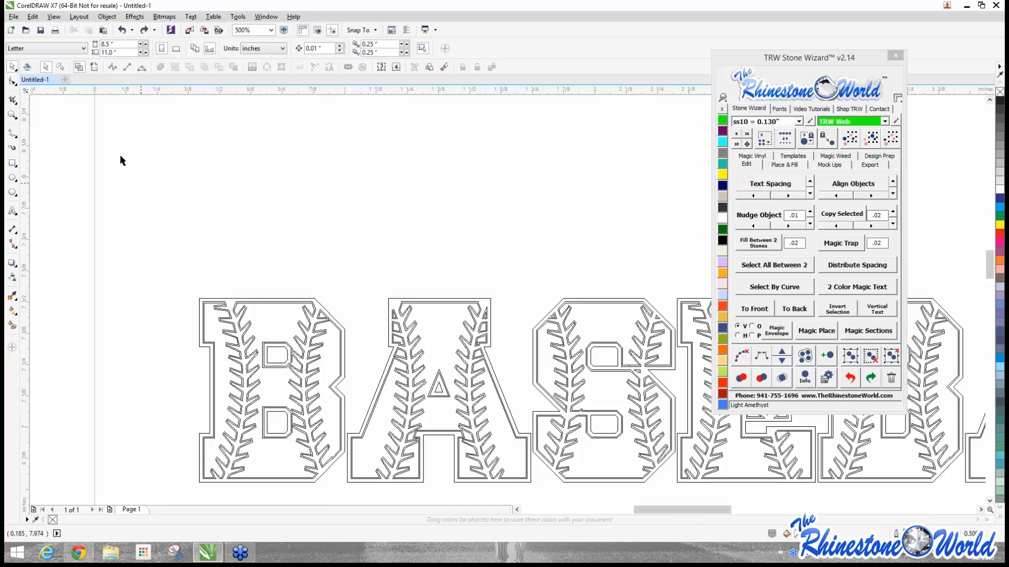
click(94, 67)
scroll(182, 213, down, 2)
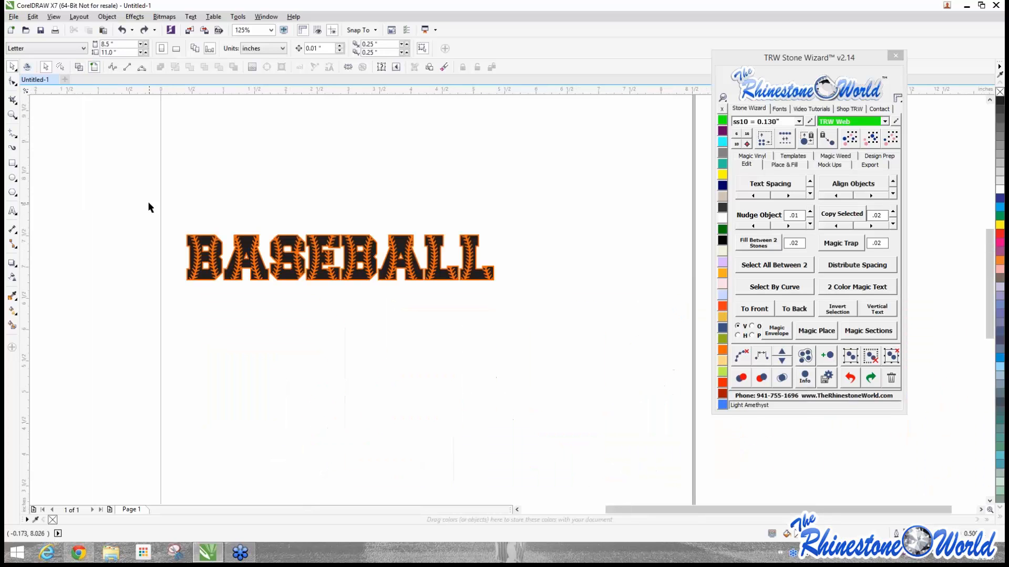
Step: Select both BASEBALL layers, and install the TrueType font TRW Chev 1 HTV 1 from its font file
drag(148, 206, 558, 349)
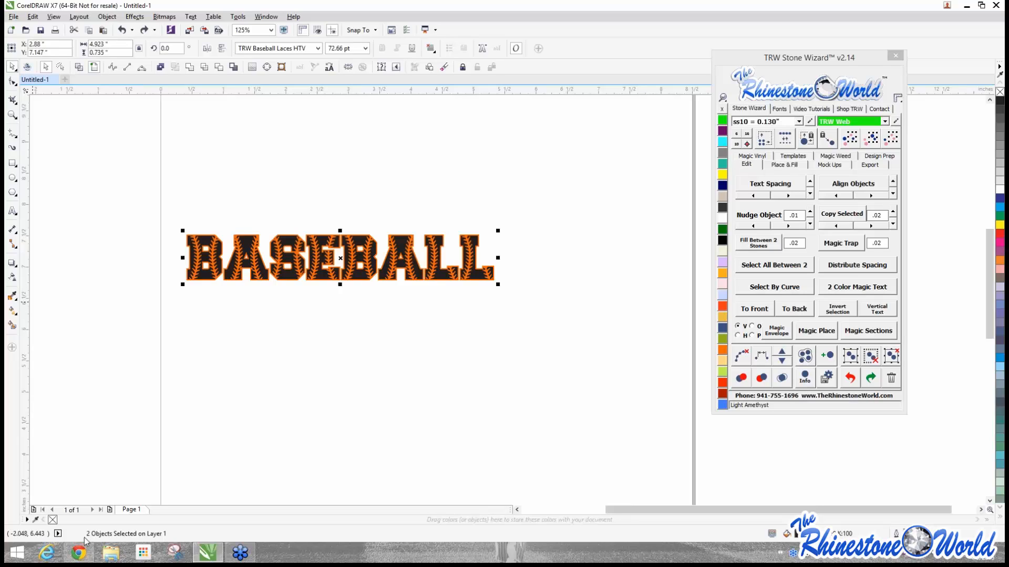
click(112, 554)
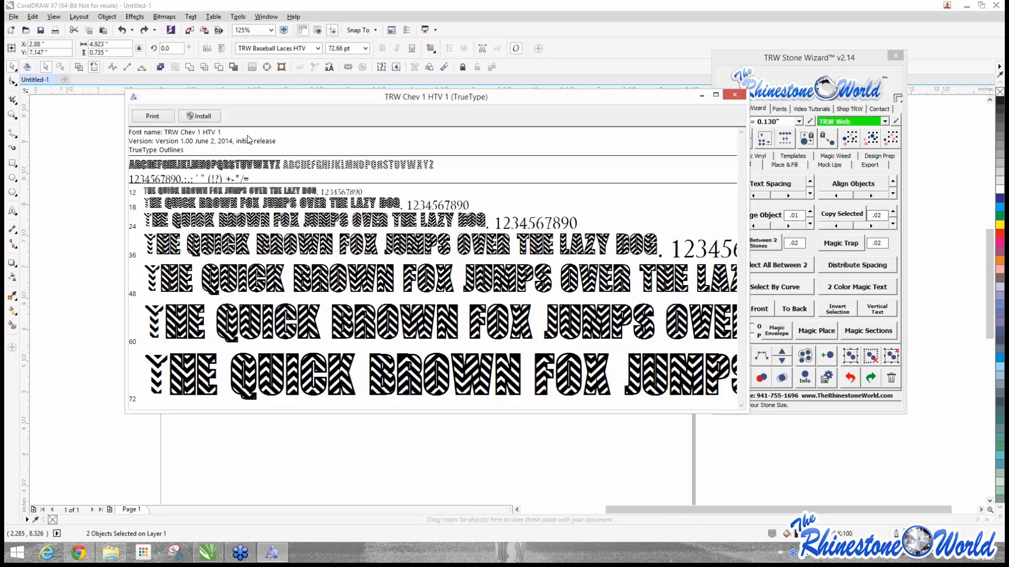
click(211, 121)
click(736, 95)
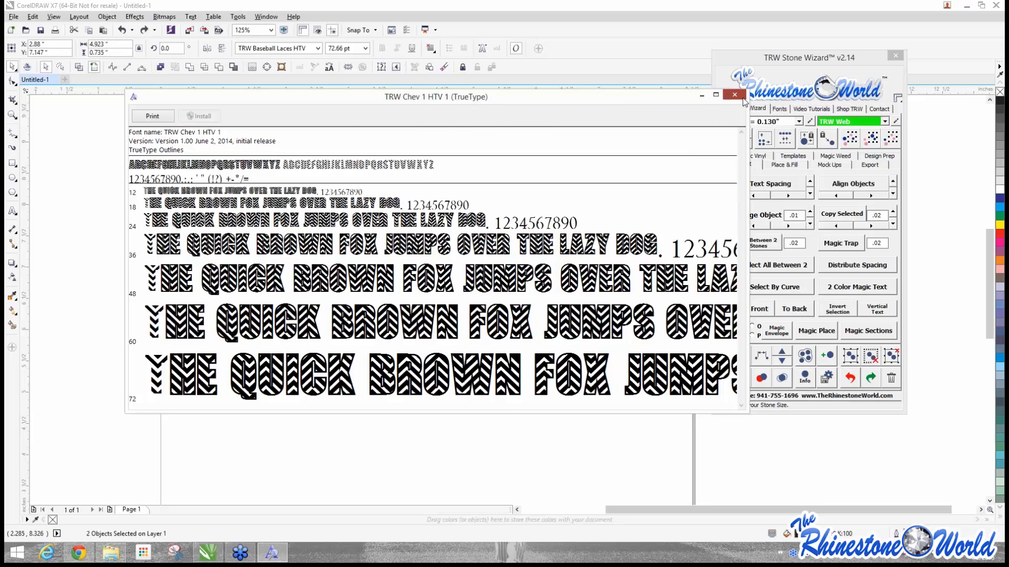
Step: Search the wizard's fonts for "trw c" and apply TRW Chev 1 HTV 1 to both BASEBALL layers
click(779, 108)
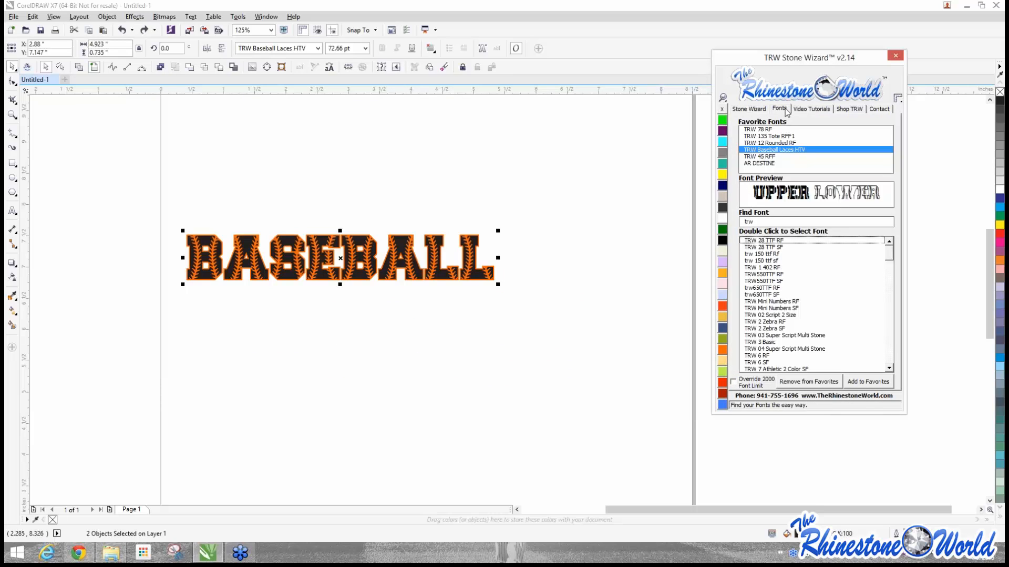
click(763, 221)
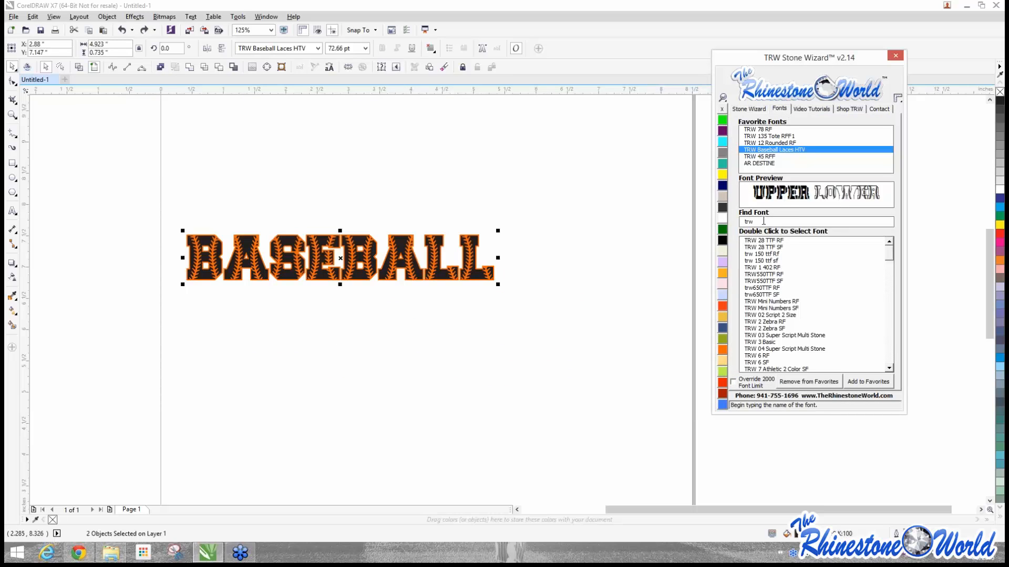
text(c)
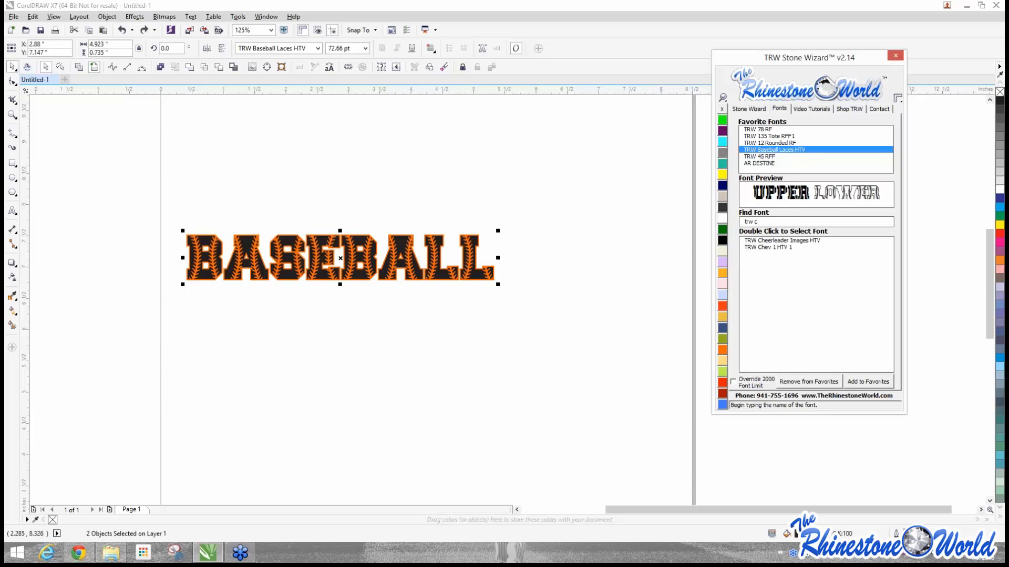
double_click(788, 247)
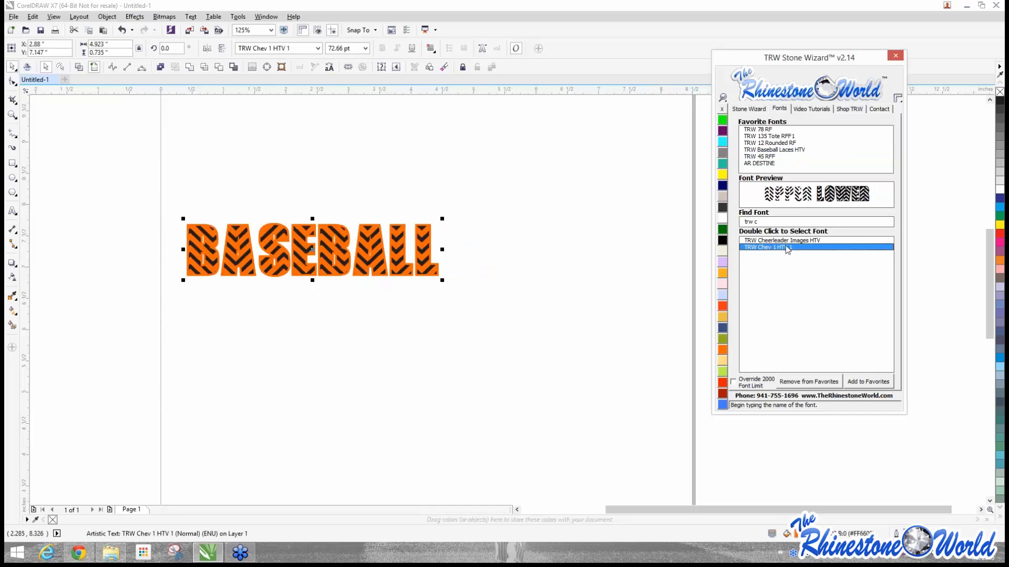
click(371, 286)
scroll(386, 260, up, 3)
scroll(386, 260, down, 3)
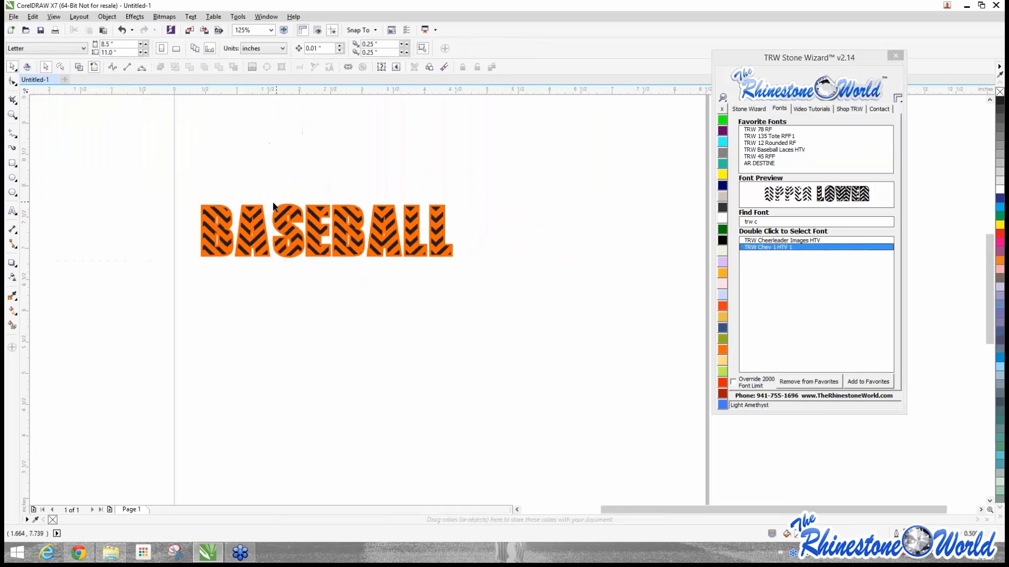
scroll(273, 207, up, 1)
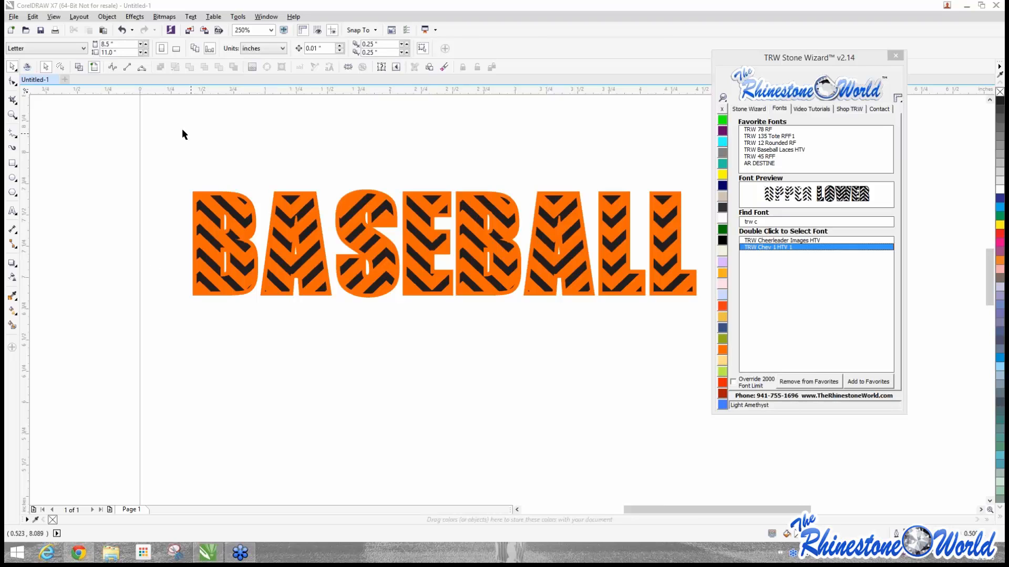
Step: Move the black chevron layer of BASEBALL about 0.6 inches below the orange layer, and undo the move
drag(171, 130, 710, 351)
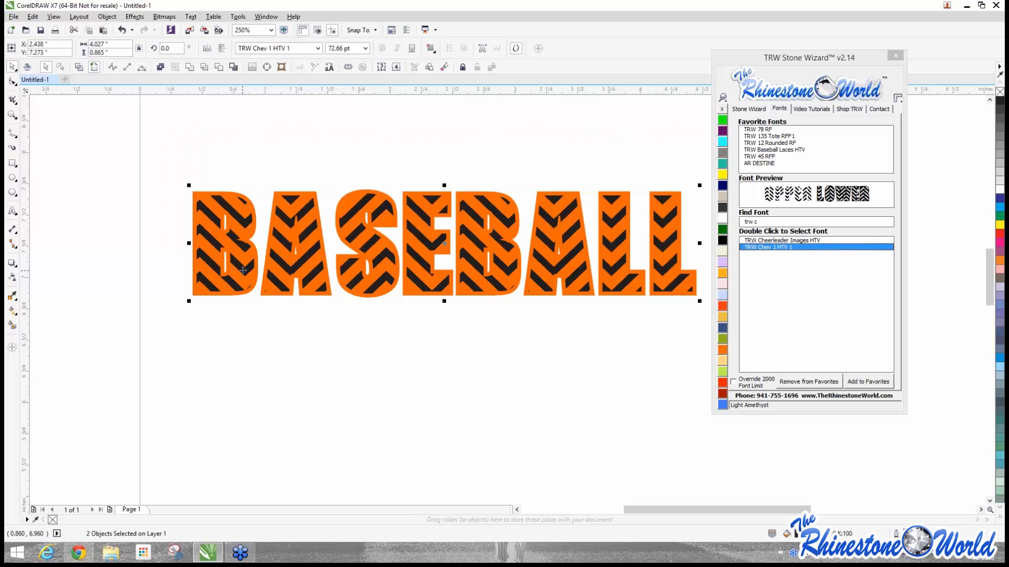
click(227, 357)
drag(246, 250, 247, 321)
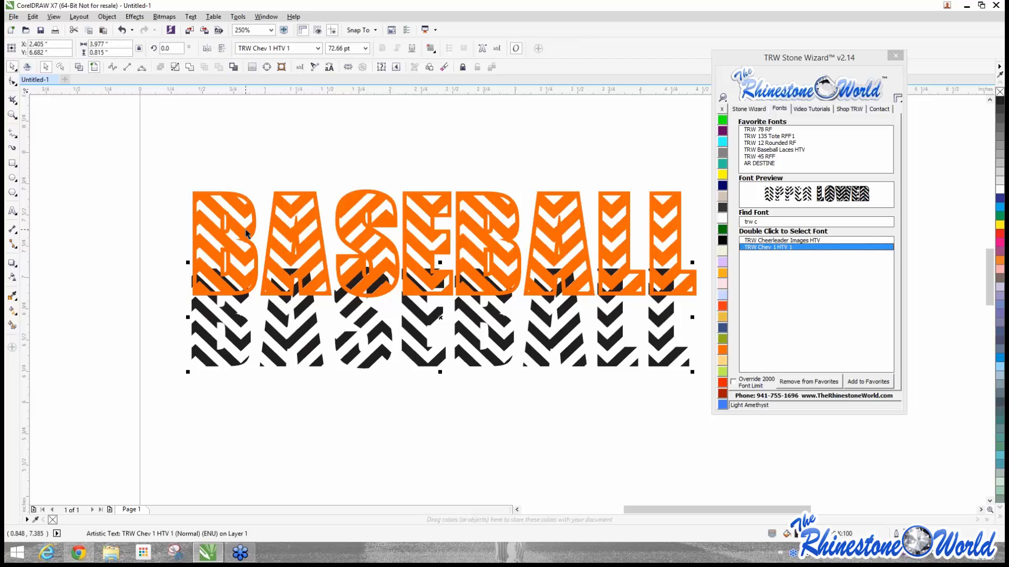
key(ctrl+z)
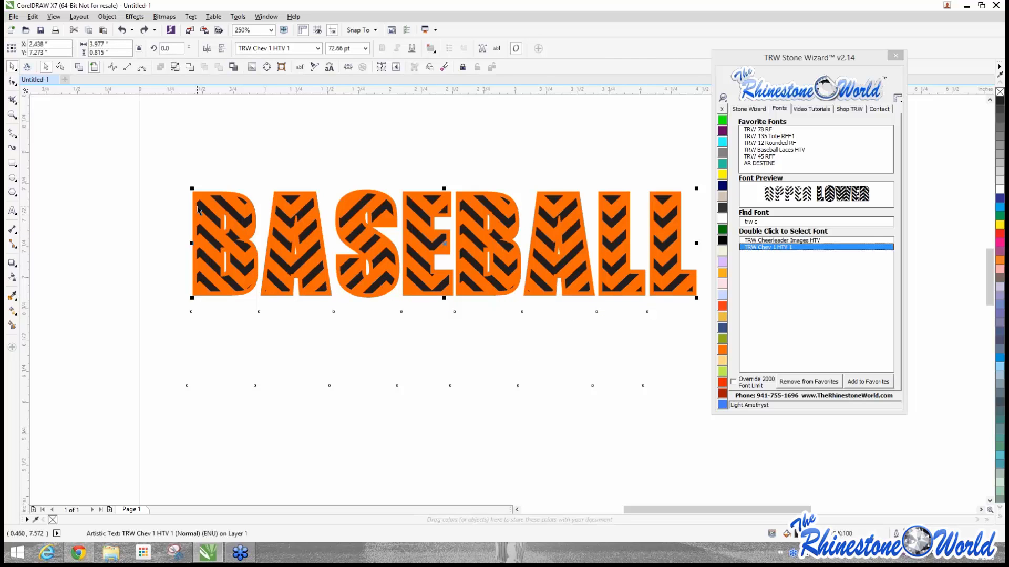
Step: Preview the Impact font on both BASEBALL layers without applying it
drag(160, 155, 698, 359)
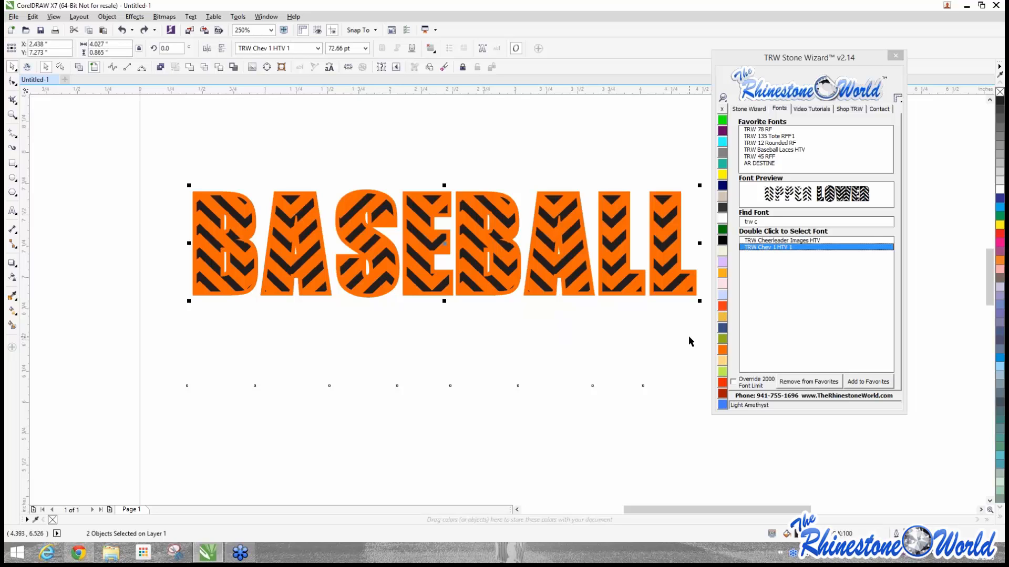
click(318, 48)
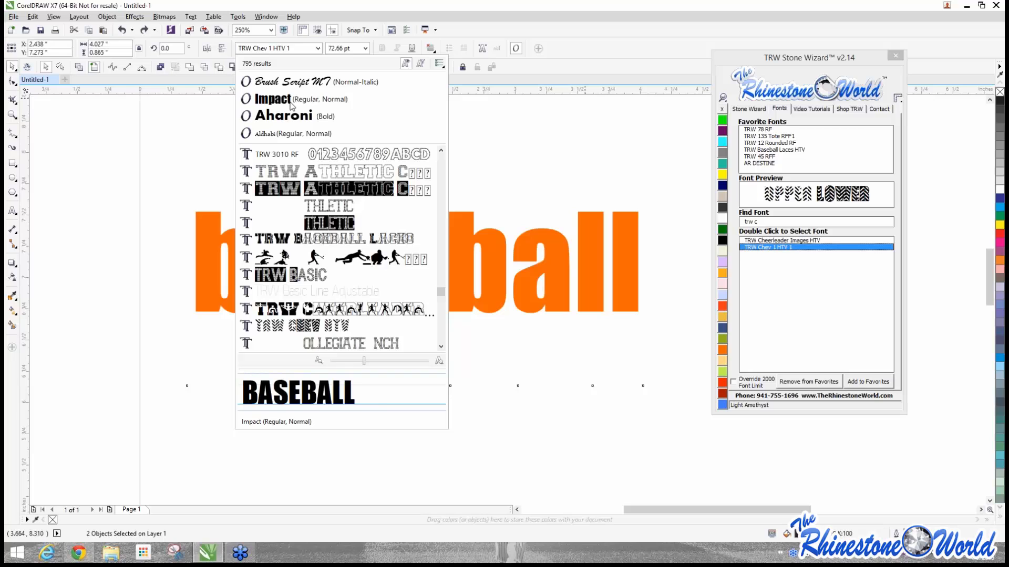
click(102, 173)
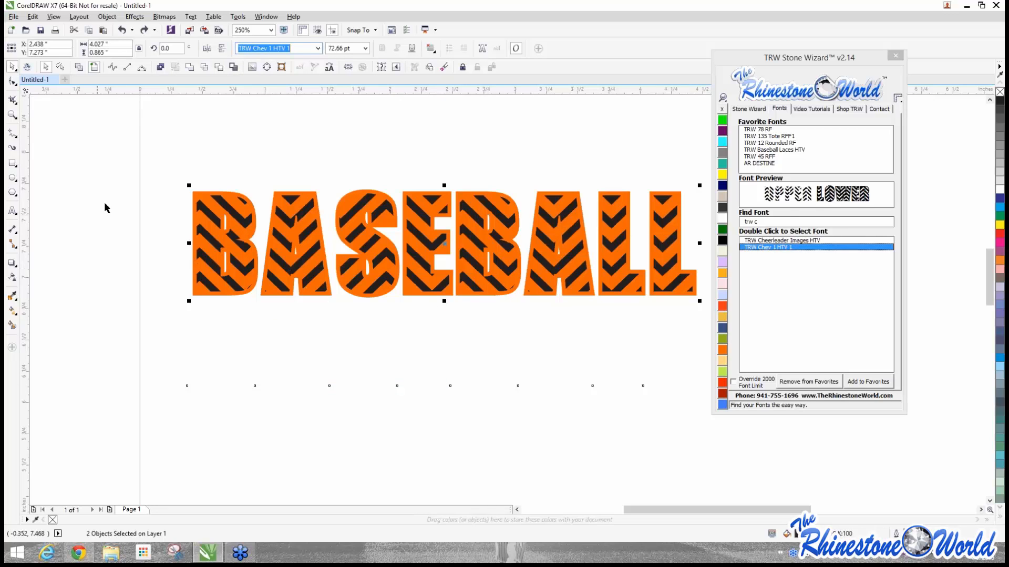
Step: Delete both BASEBALL layers and bring the whole empty page into view
drag(155, 164, 663, 319)
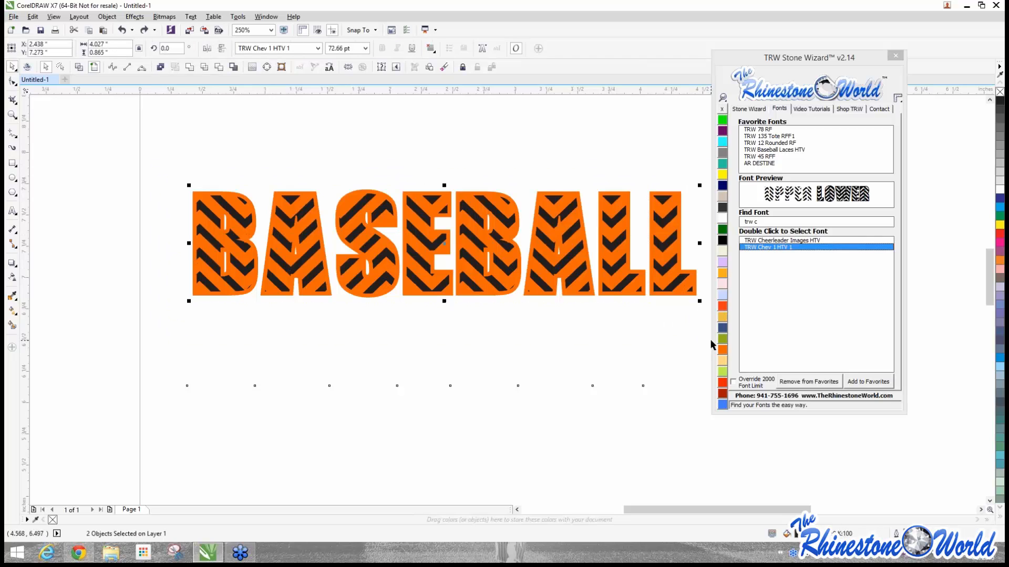
key(Delete)
key(shift+F4)
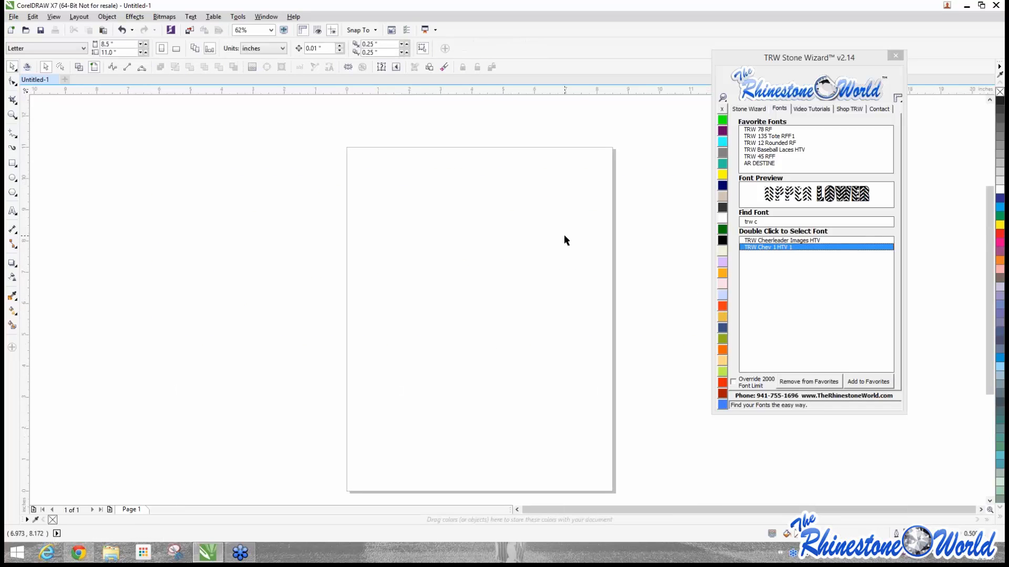
scroll(647, 204, down, 1)
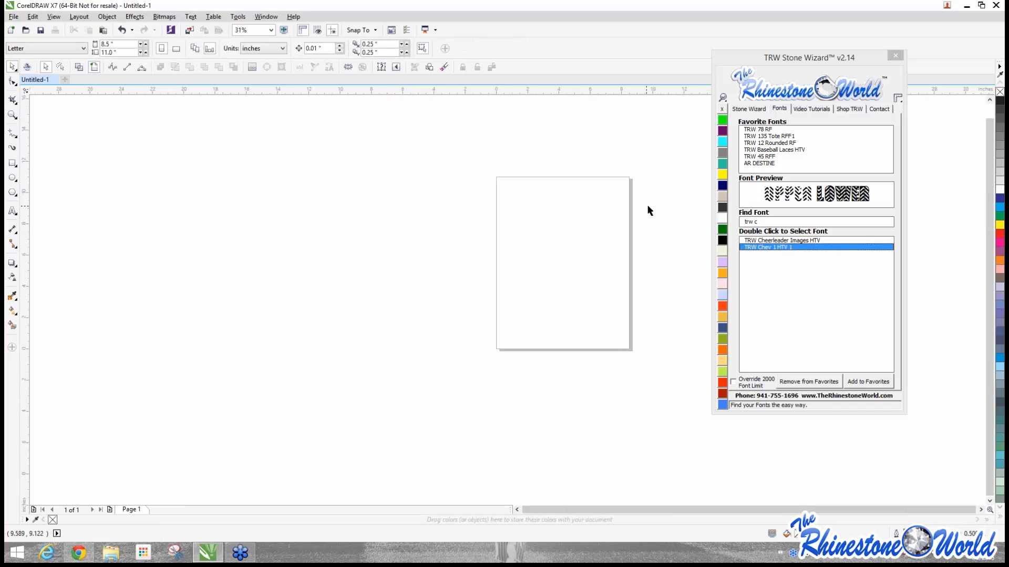
Step: Draw an upward-arching 3-point curve about 5.1 inches wide and 0.7 inches high across the page
scroll(649, 203, up, 2)
scroll(649, 203, down, 2)
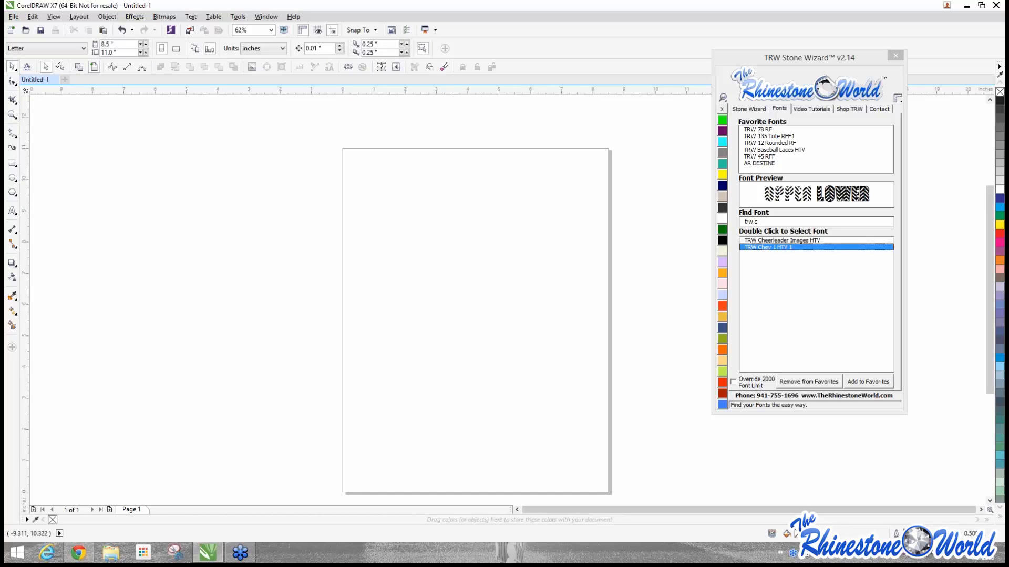
key(alt+Tab)
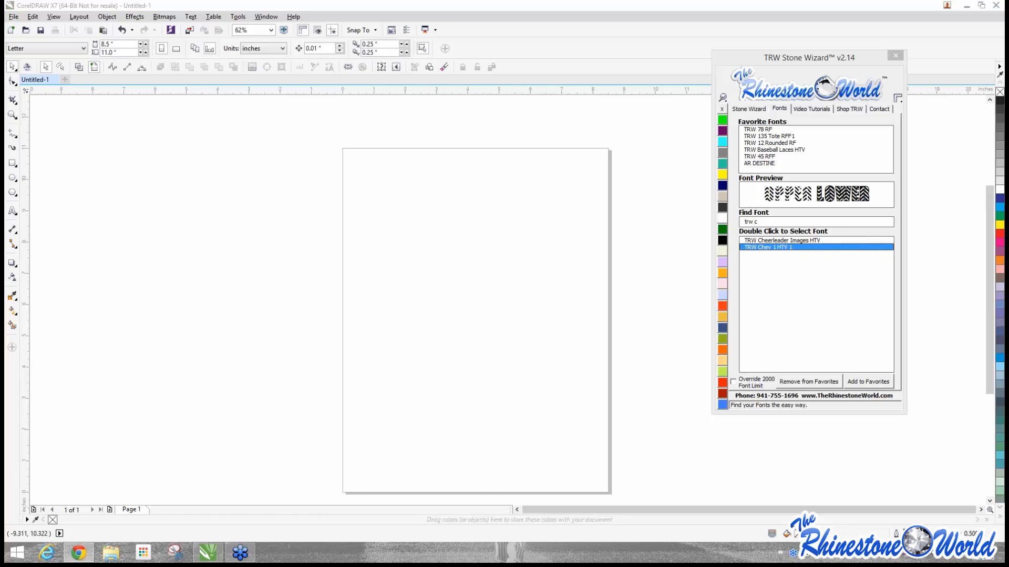
click(17, 139)
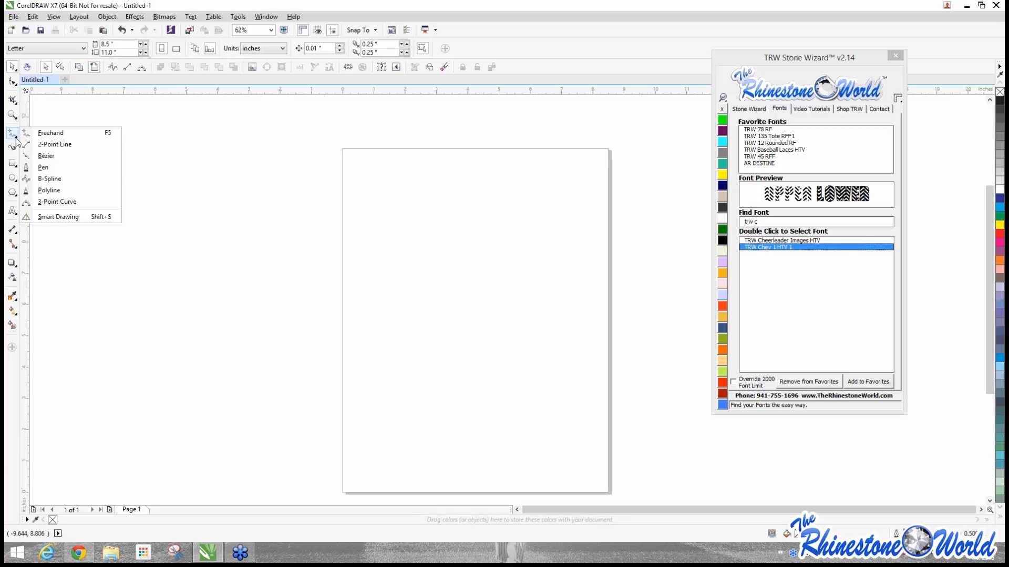
click(58, 202)
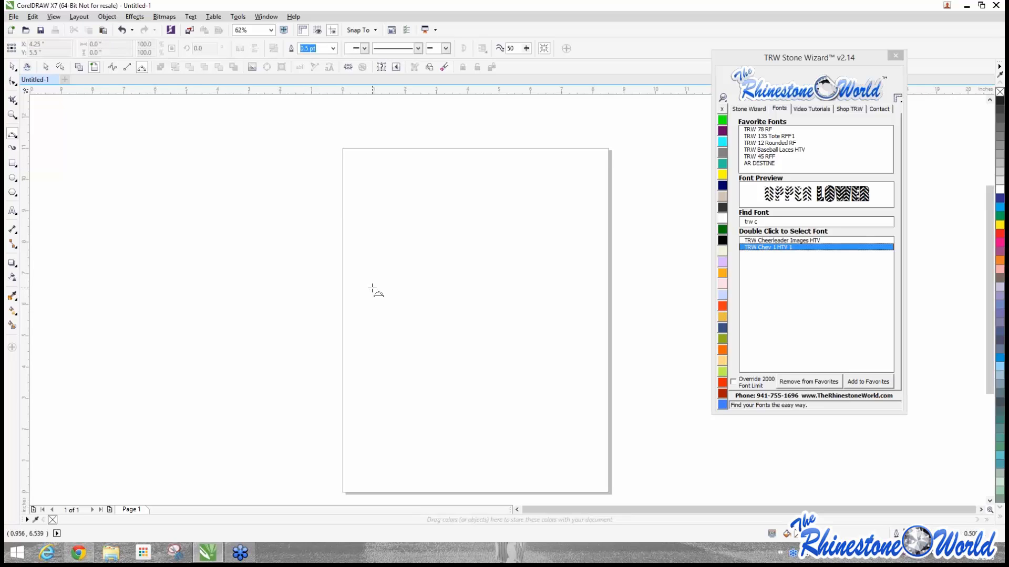
click(14, 135)
scroll(536, 292, up, 2)
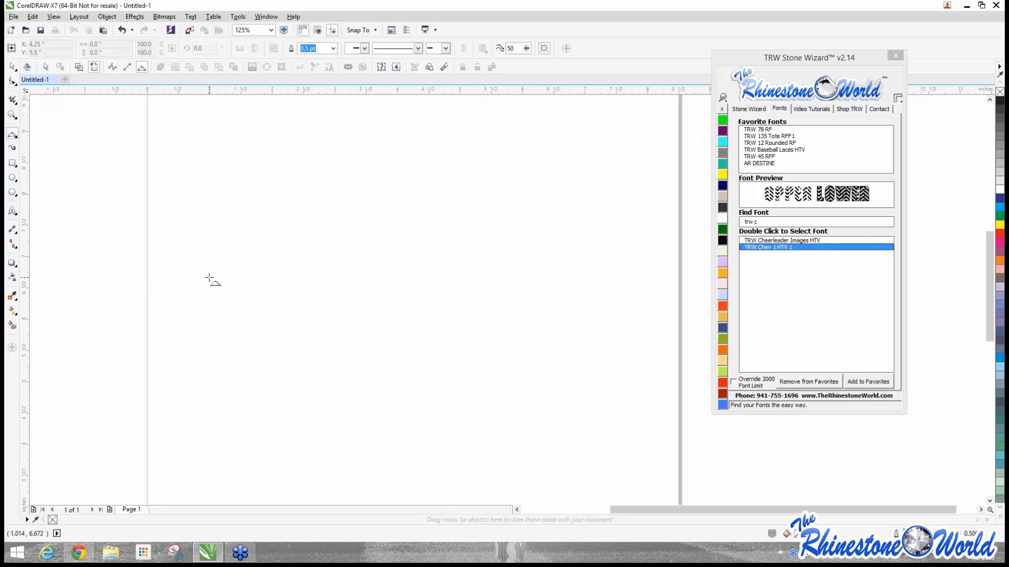
drag(209, 278, 532, 276)
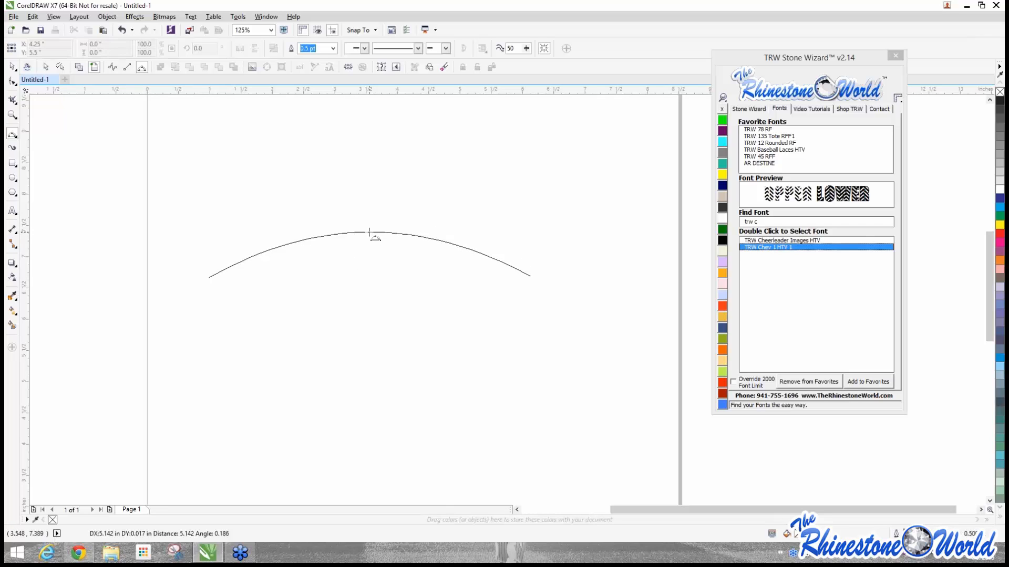
click(369, 232)
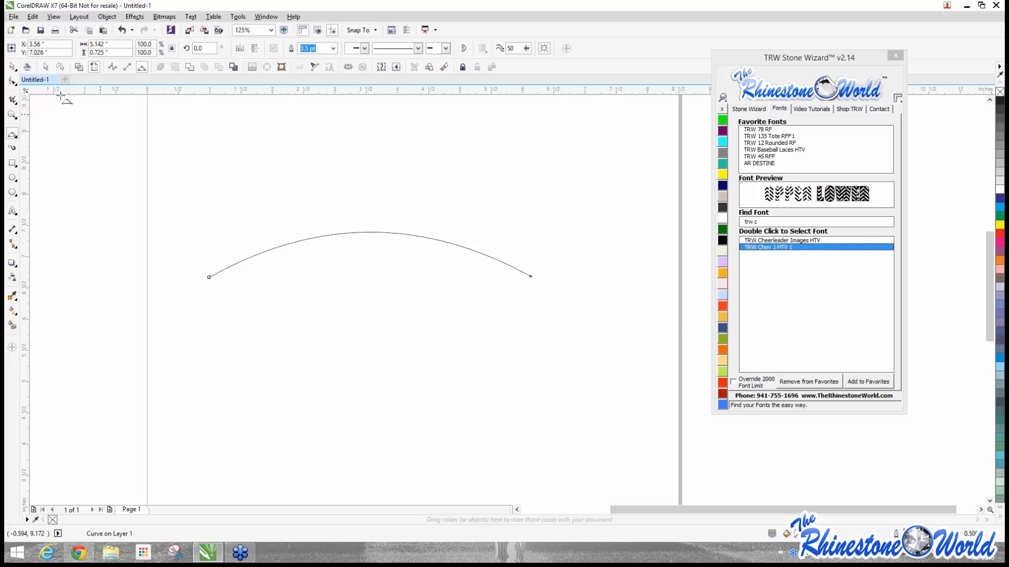
Step: Scale the arched curve proportionally to about 10.8 inches wide and move it down to straddle the page
click(12, 67)
scroll(329, 289, down, 2)
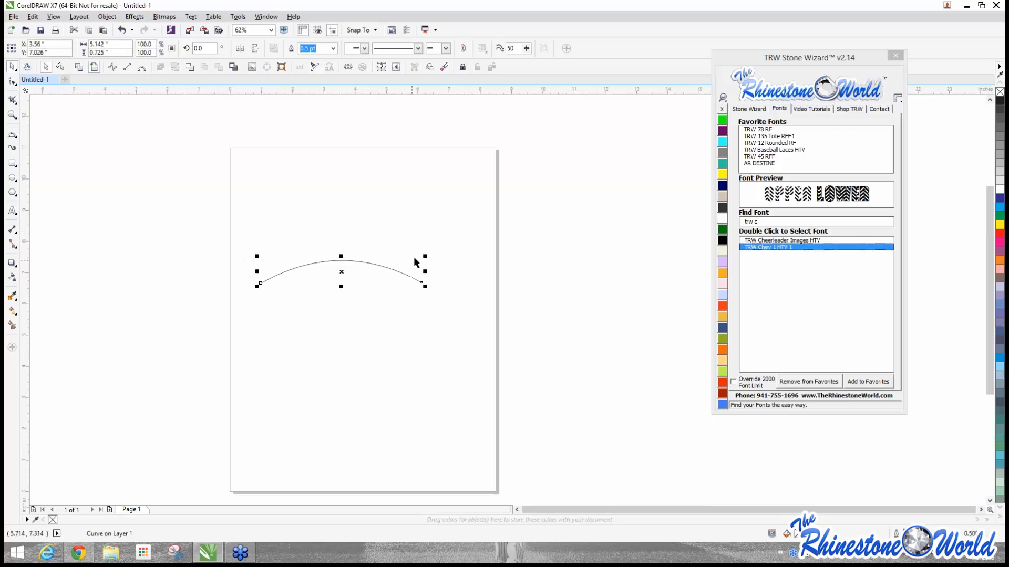
drag(420, 257, 603, 218)
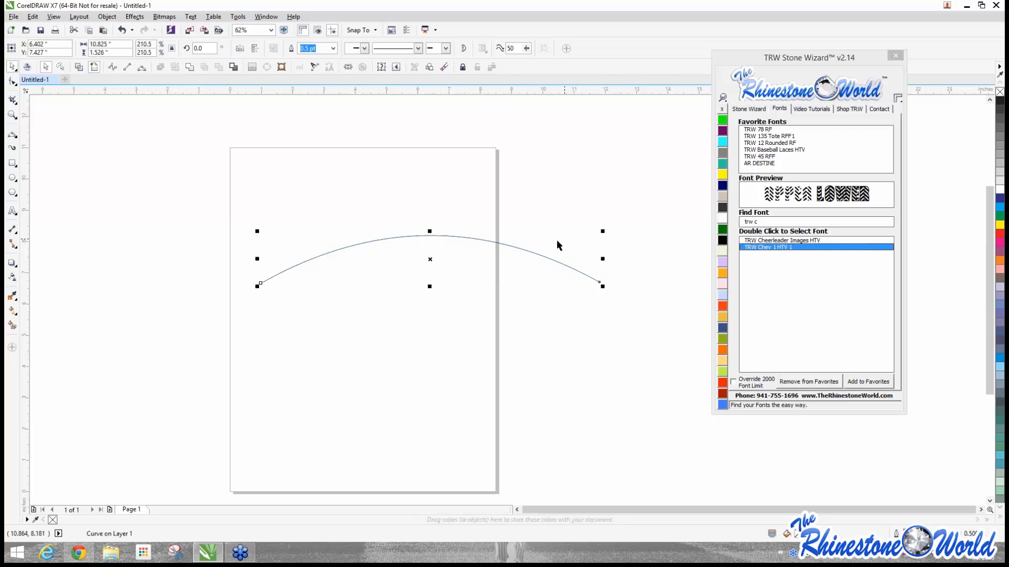
drag(434, 259, 376, 316)
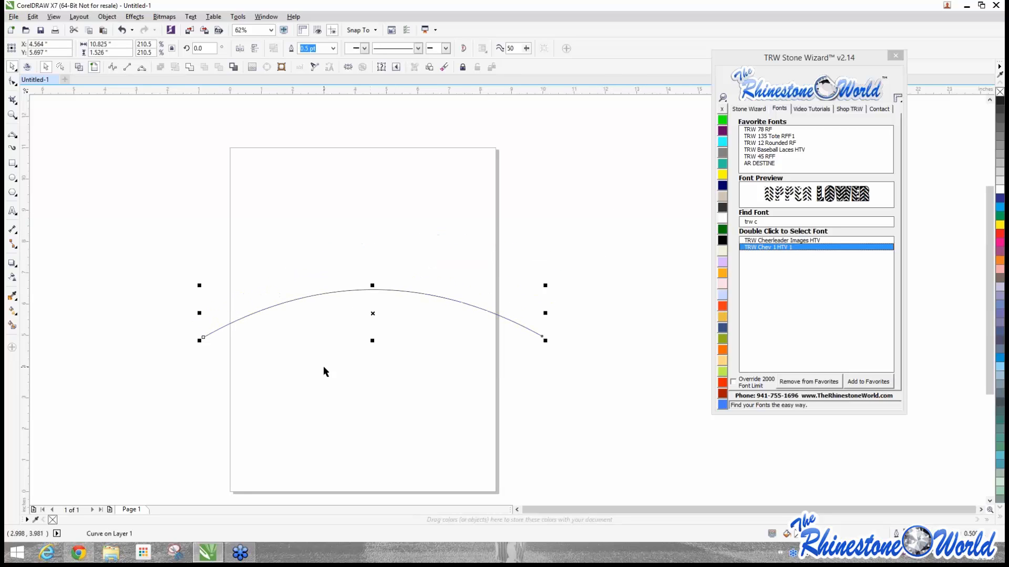
click(324, 367)
Step: Add the artistic text BASEBALL near the page's upper edge, above the arched curve
key(F8)
click(305, 155)
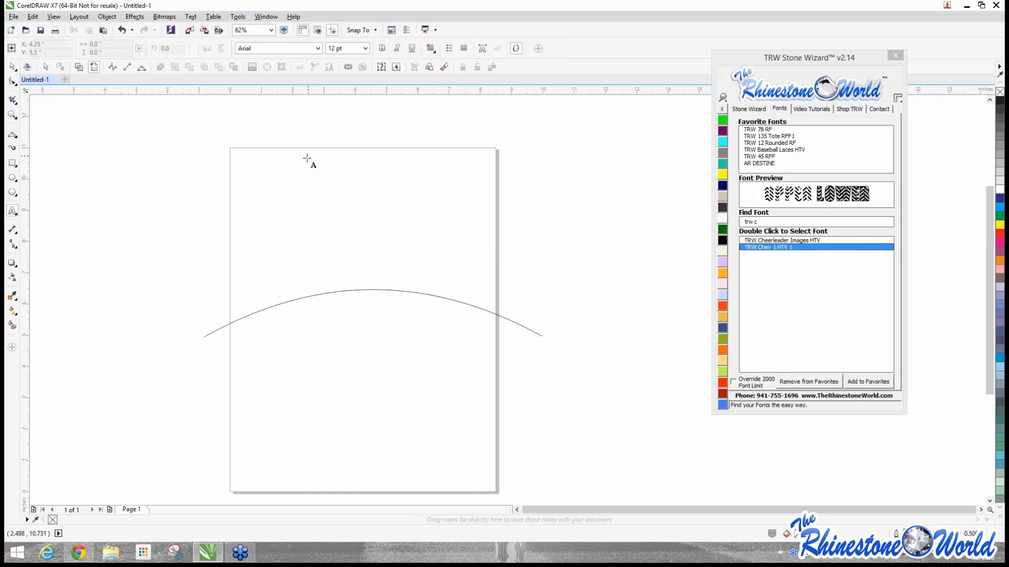
text(BASEBALL)
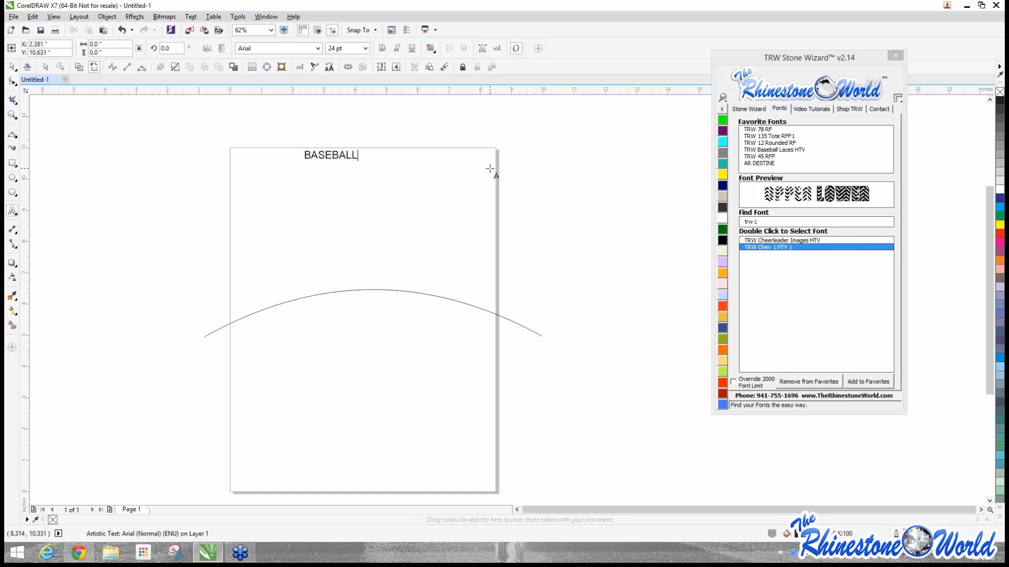
key(Escape)
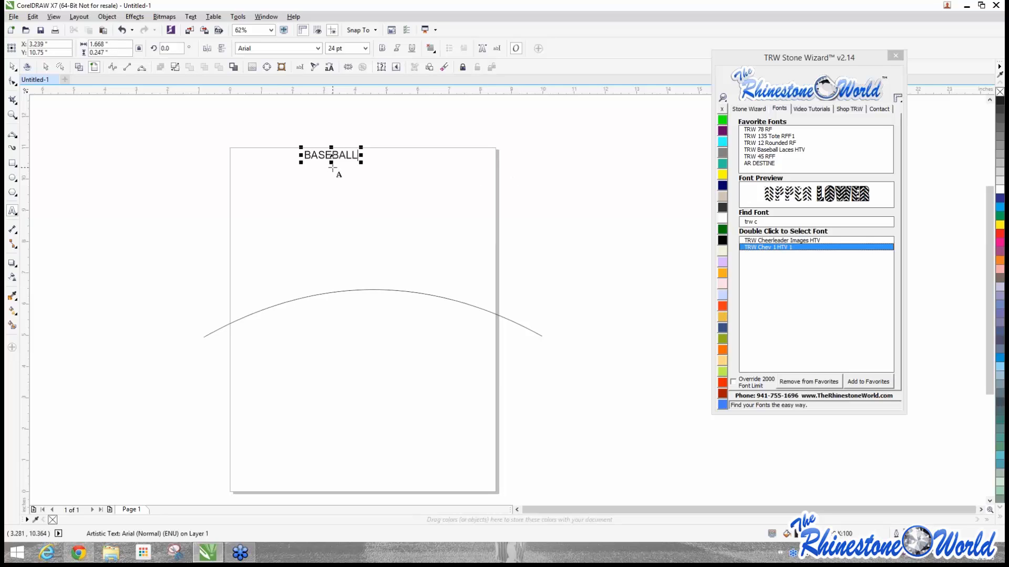
Step: Enlarge the BASEBALL text to about 8.2 inches wide and apply the favorite font TRW 45 RFF to it
drag(300, 165, 96, 233)
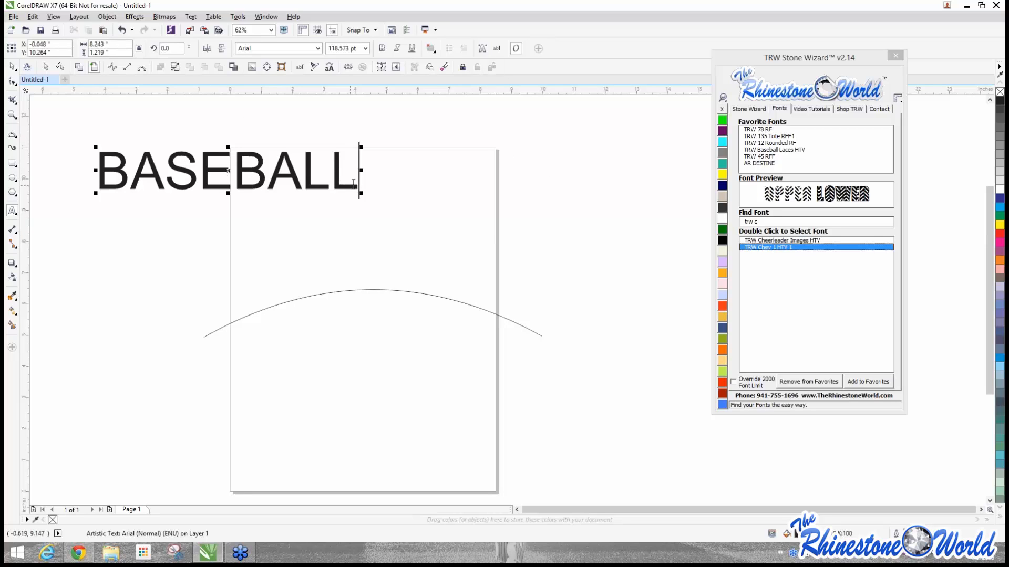
drag(360, 173, 96, 169)
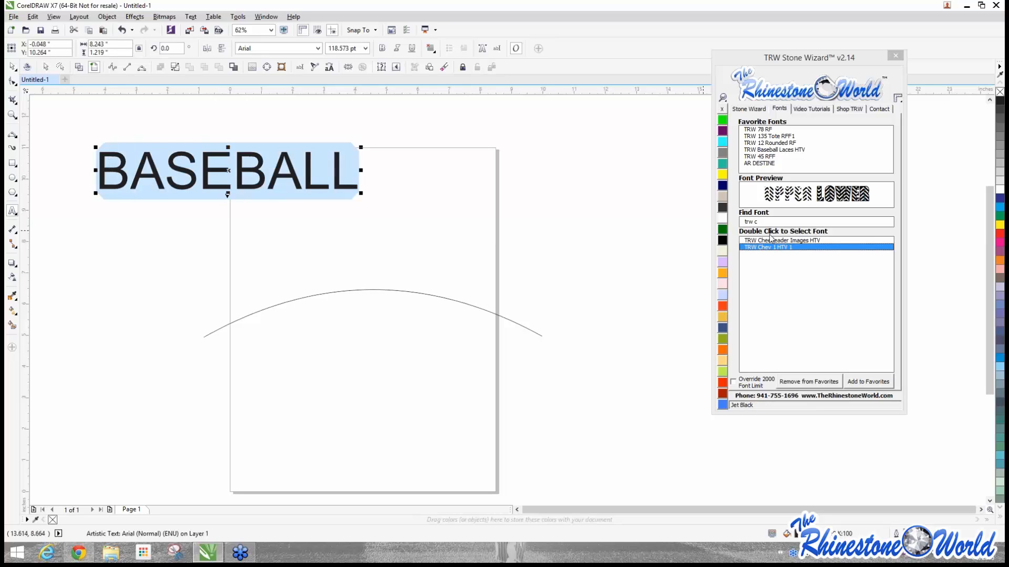
double_click(752, 160)
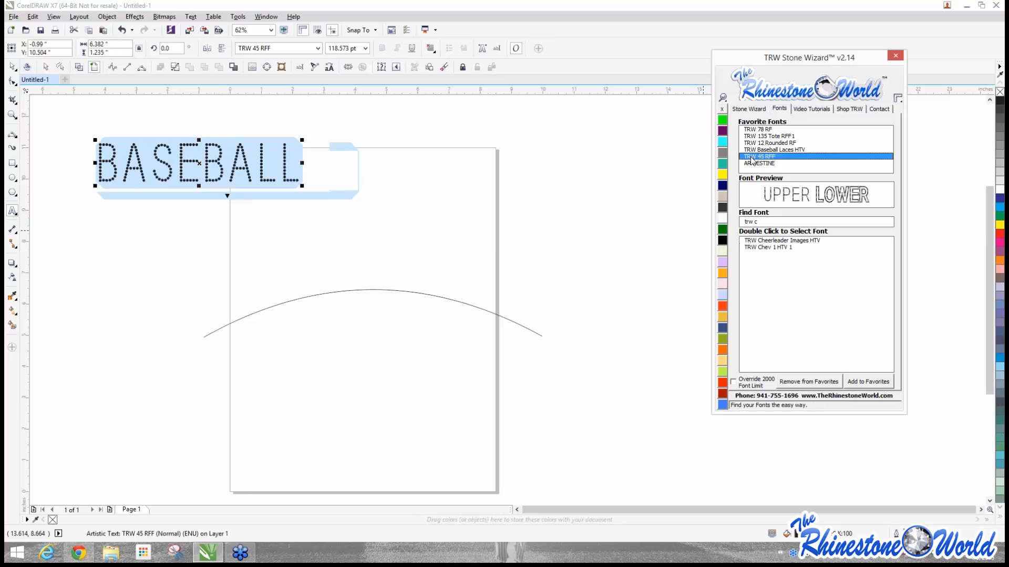
Step: Fit the BASEBALL text to the arched curve, centering it on the peak with an offset of about 2.39 inches
click(14, 66)
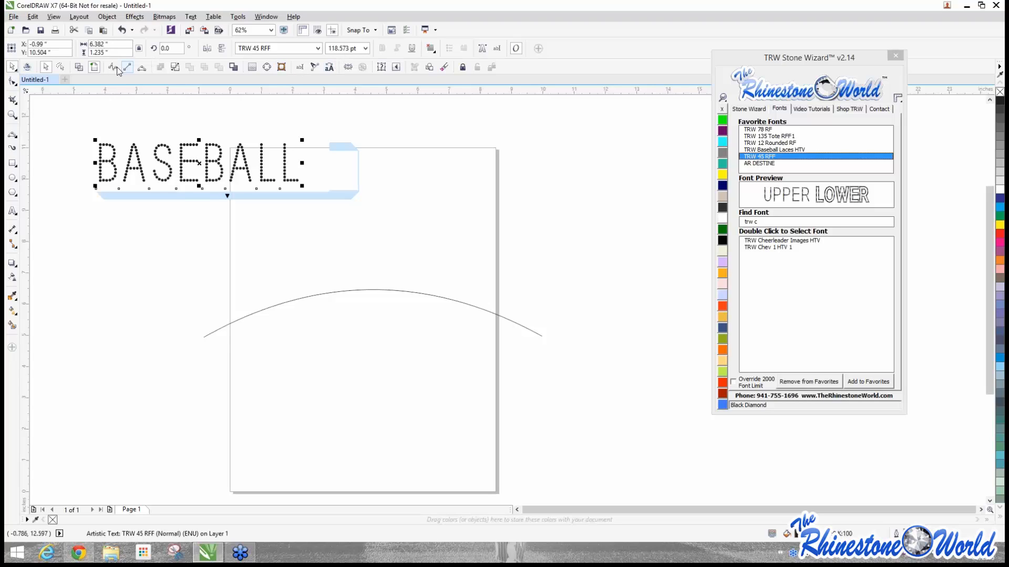
click(314, 68)
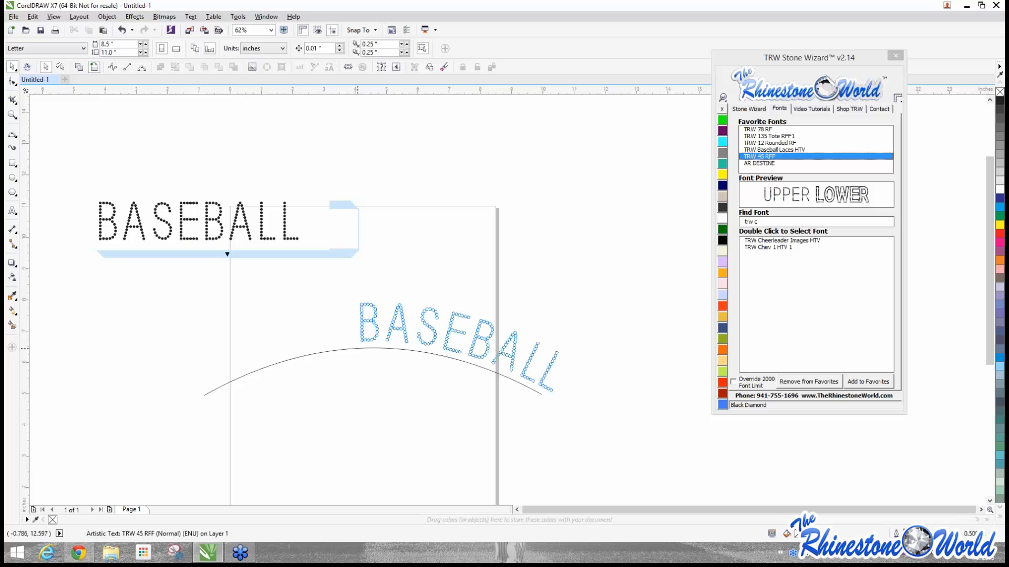
drag(362, 348, 285, 365)
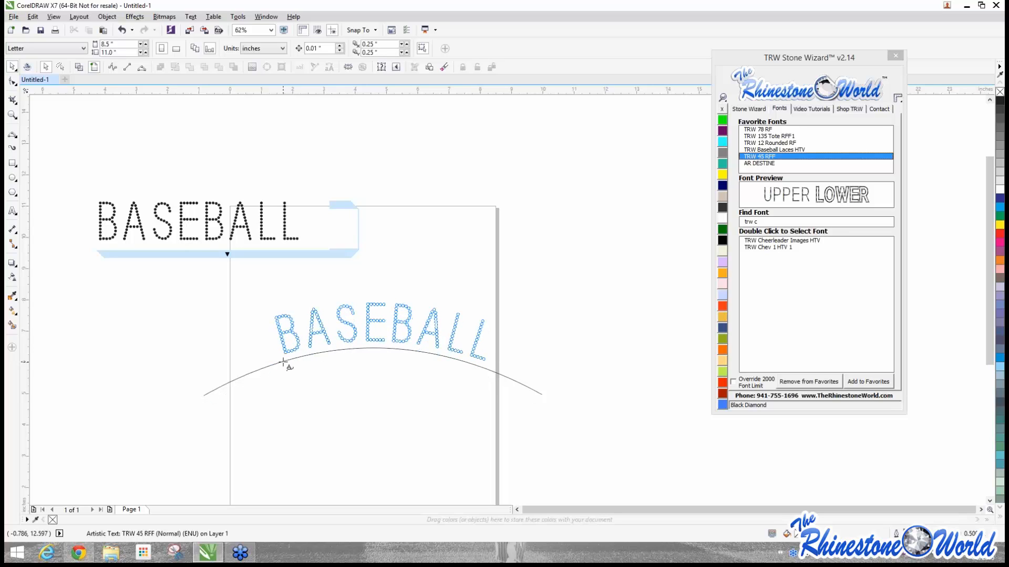
drag(284, 363, 272, 364)
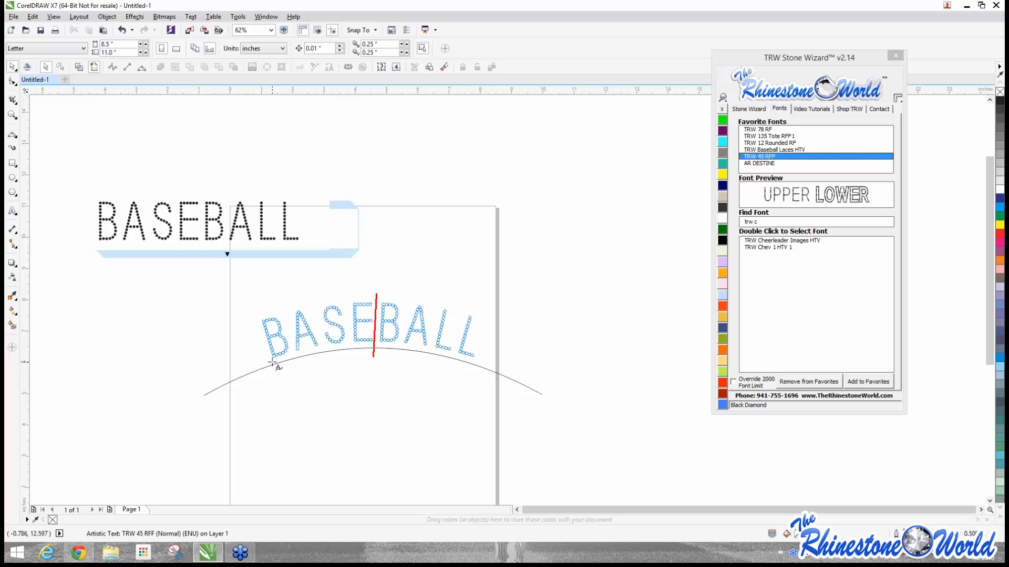
drag(272, 364, 272, 365)
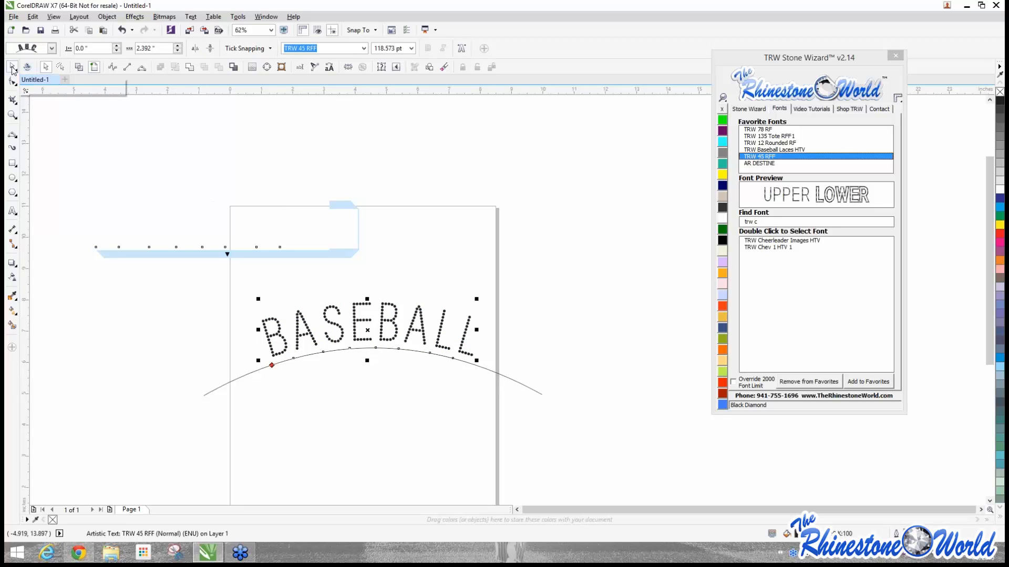
Step: Delete the arched guide curve beneath the BASEBALL text
click(579, 369)
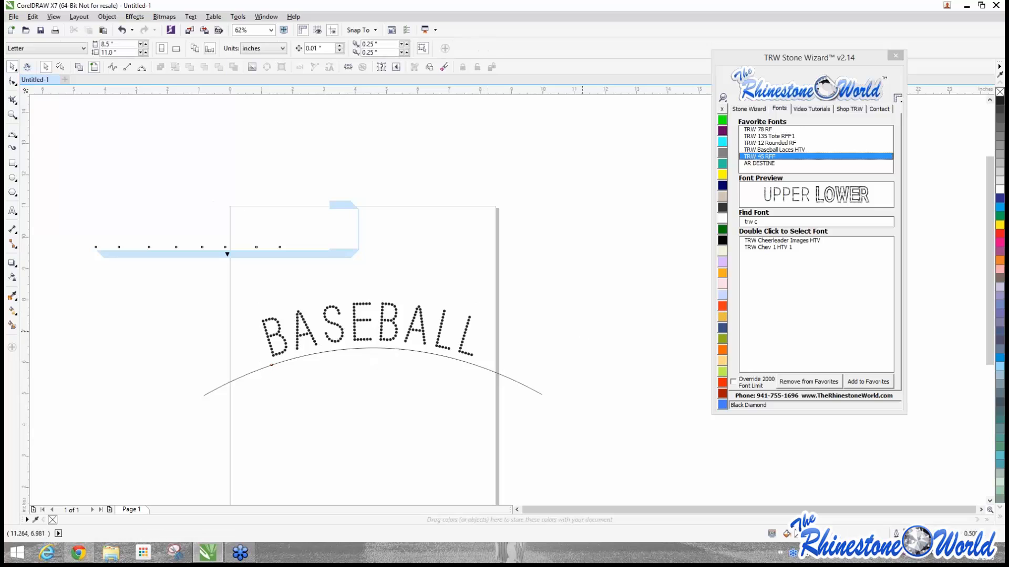
click(495, 372)
click(496, 373)
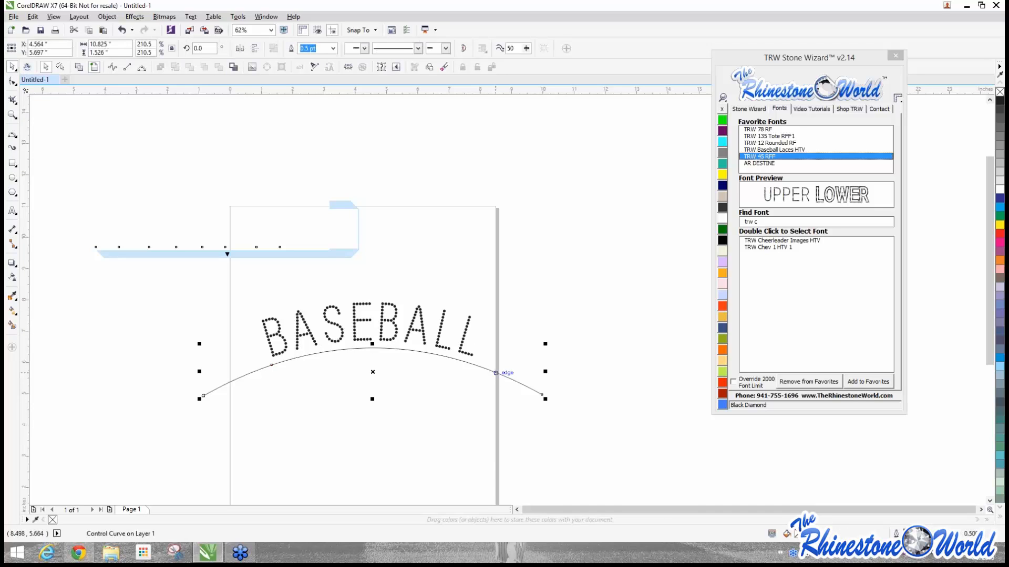
key(Delete)
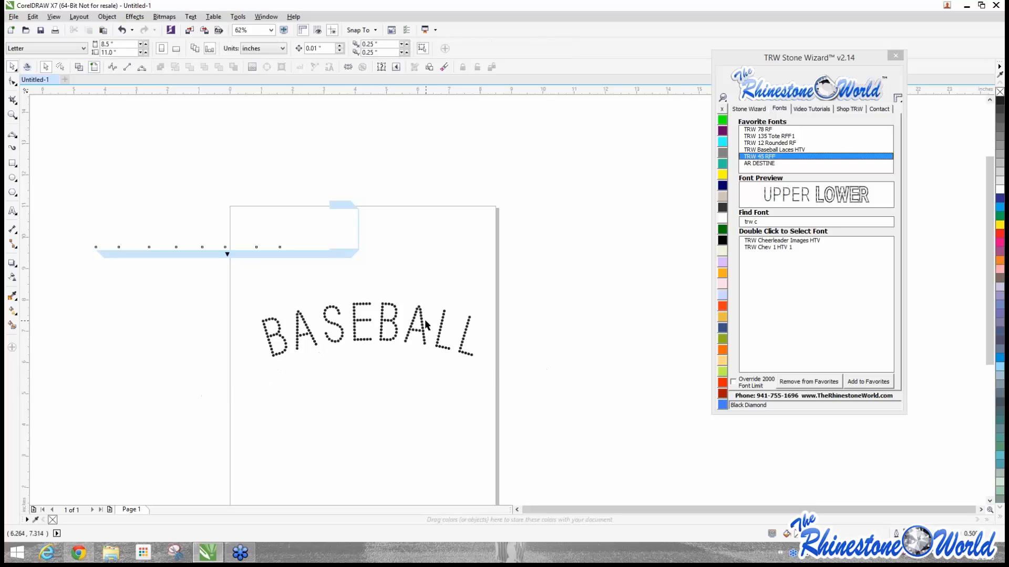
Step: Turn the arched BASEBALL text into a two-color rhinestone design with 2 Color Magic Text and inspect the stones
click(425, 319)
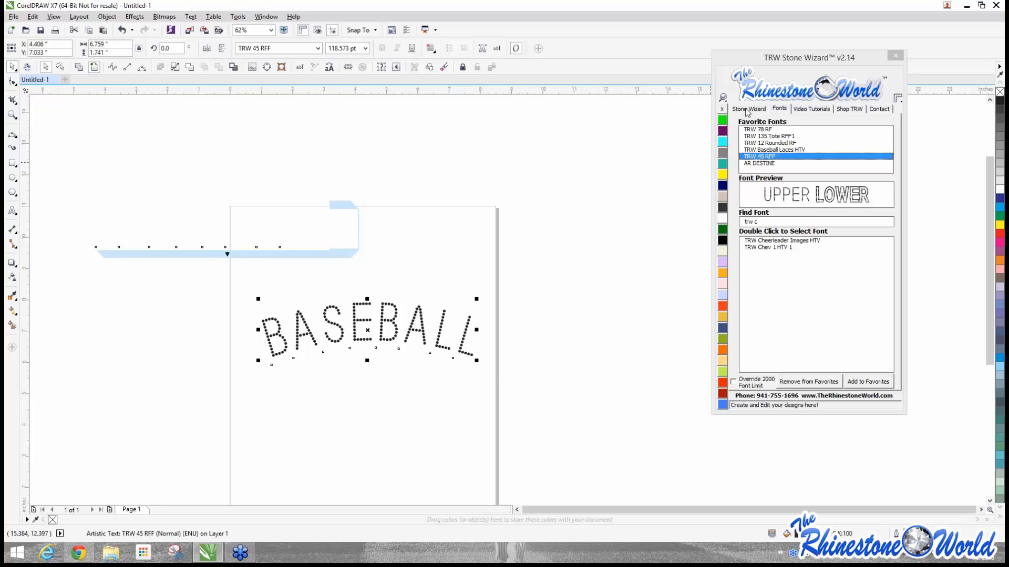
click(748, 109)
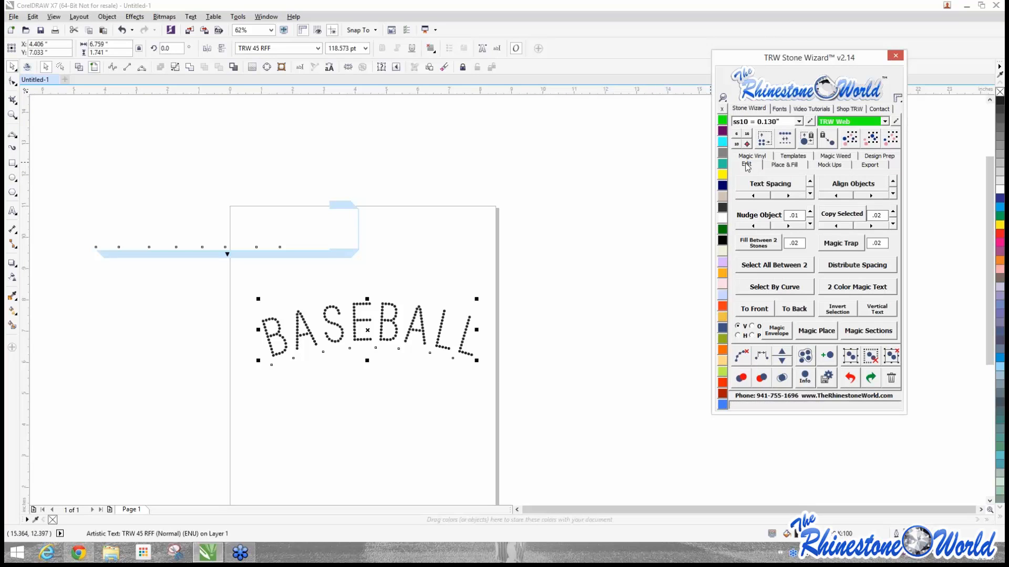
click(861, 290)
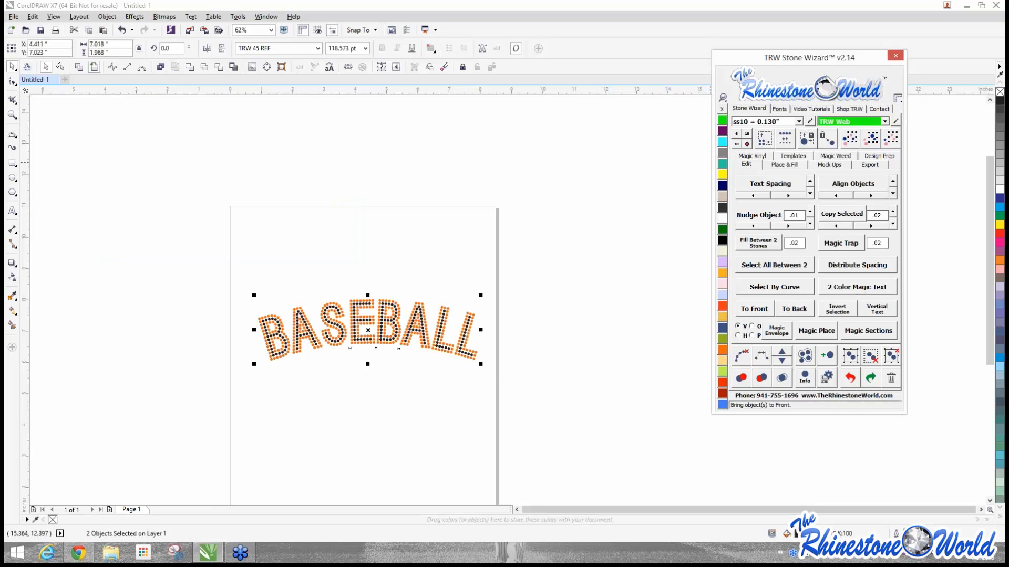
click(589, 383)
scroll(473, 347, up, 2)
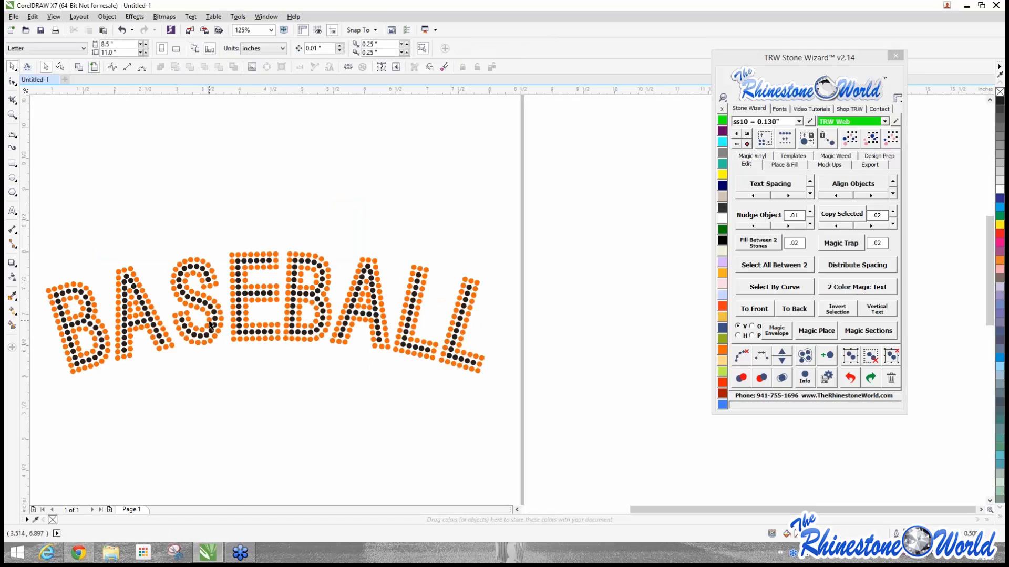
scroll(375, 314, down, 2)
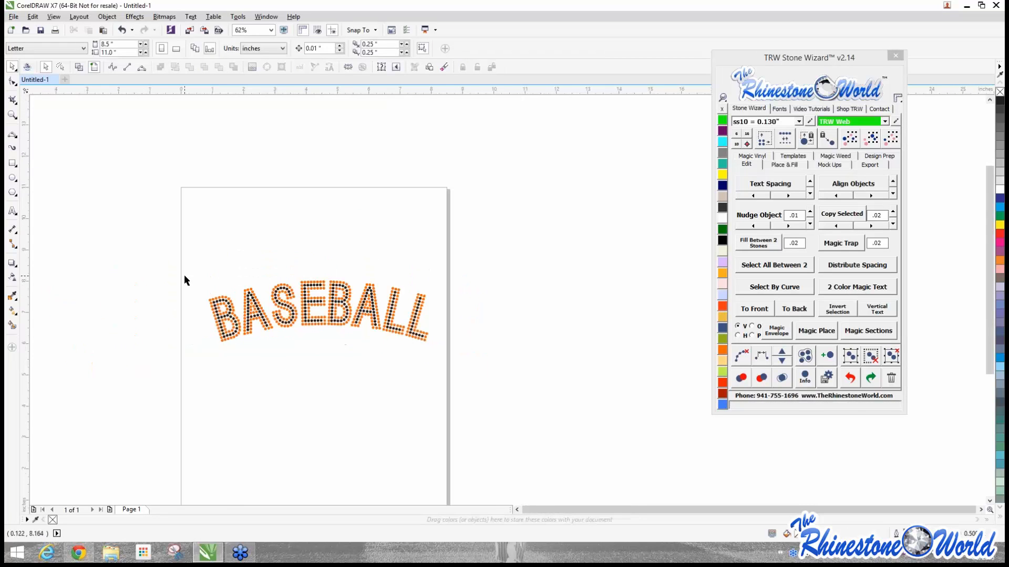
Step: Resize both layers of the arched BASEBALL design for ss10 (0.130") stones, accepting stone replacement
drag(164, 235, 394, 389)
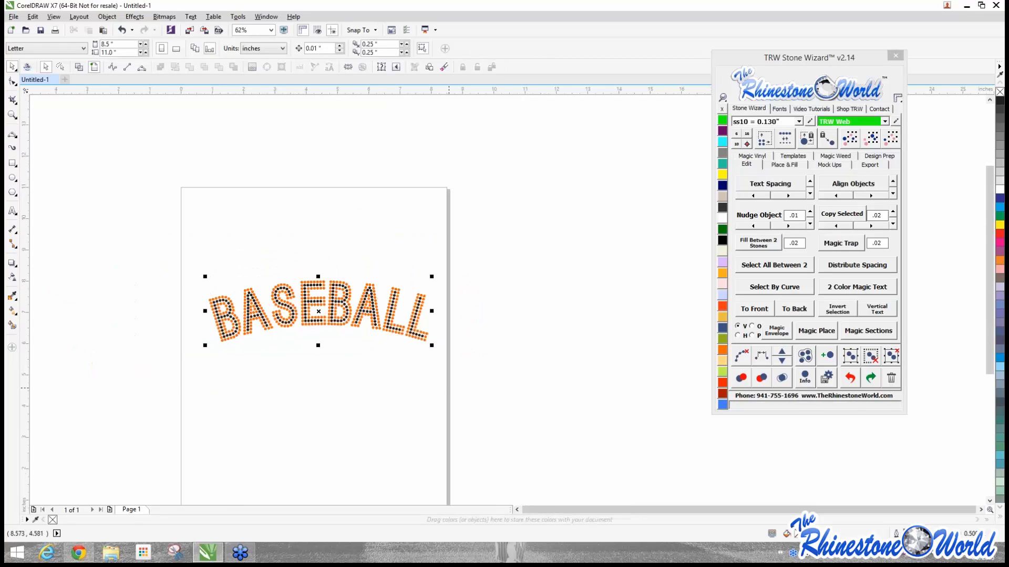
click(762, 141)
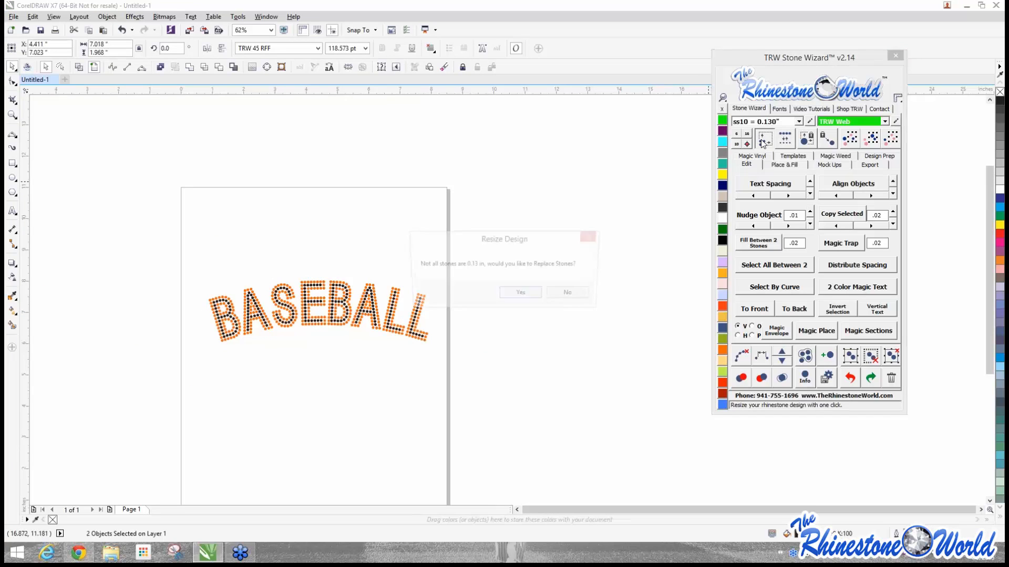
click(520, 295)
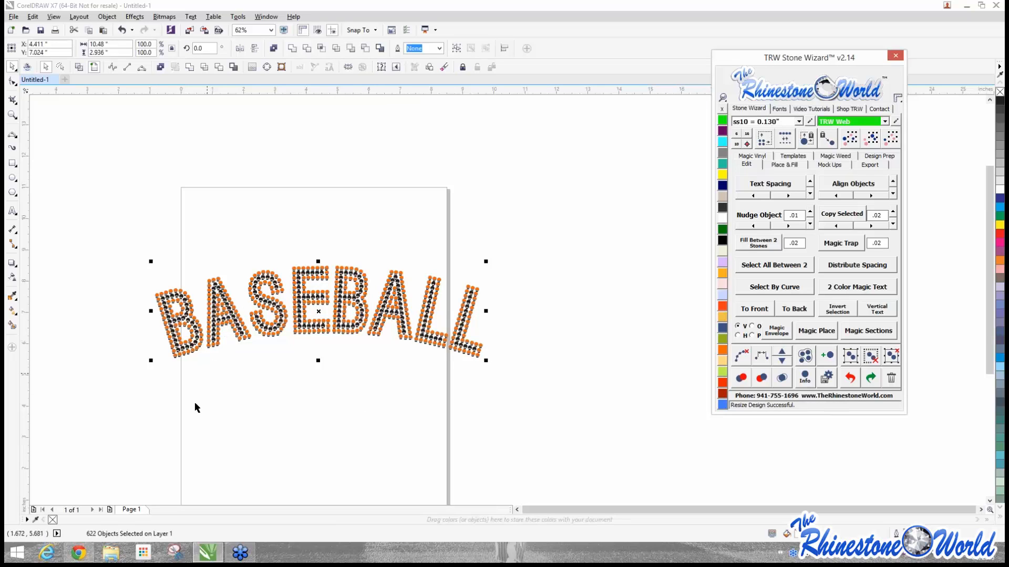
click(285, 373)
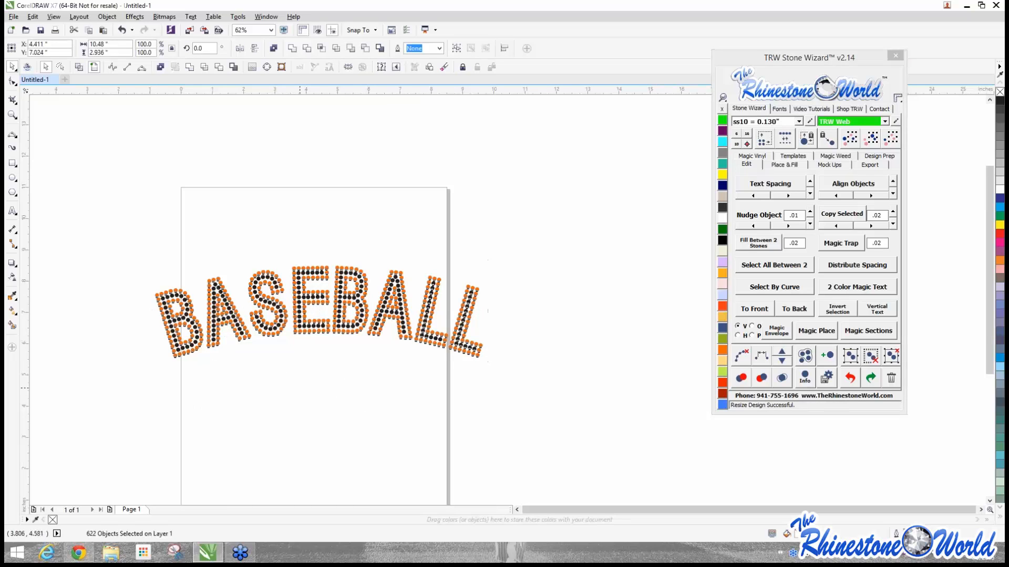
scroll(305, 385, down, 1)
scroll(306, 388, up, 1)
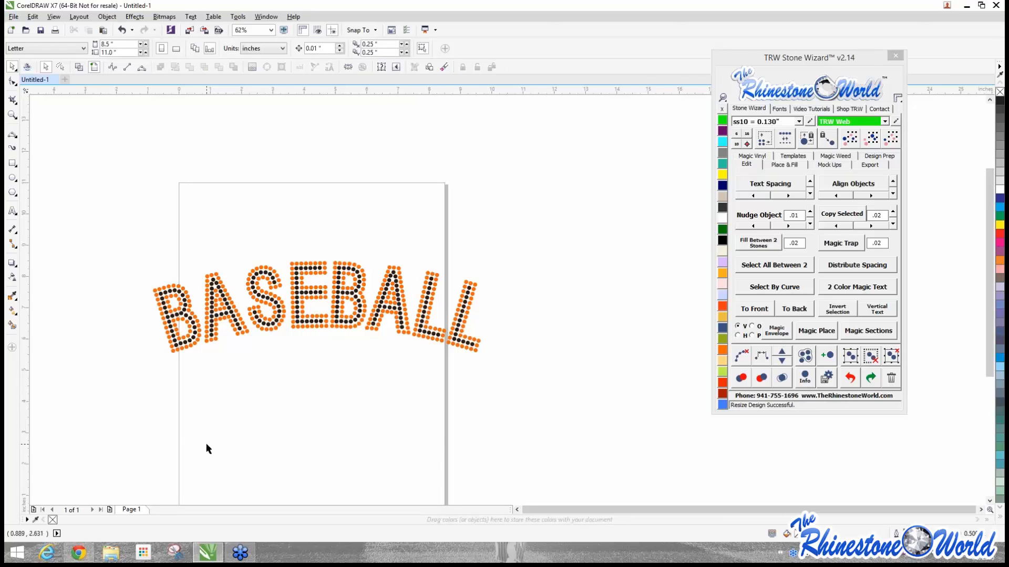
scroll(365, 464, down, 1)
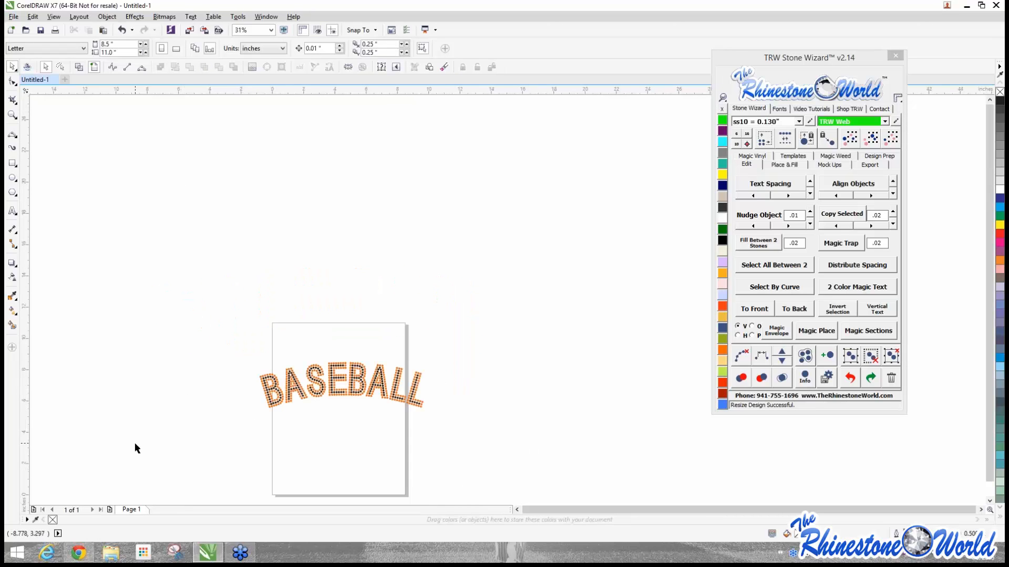
Step: Generate stone cutting templates for the two colors of the arched BASEBALL design with TRW Magic Templates and inspect both templates
drag(215, 327, 413, 402)
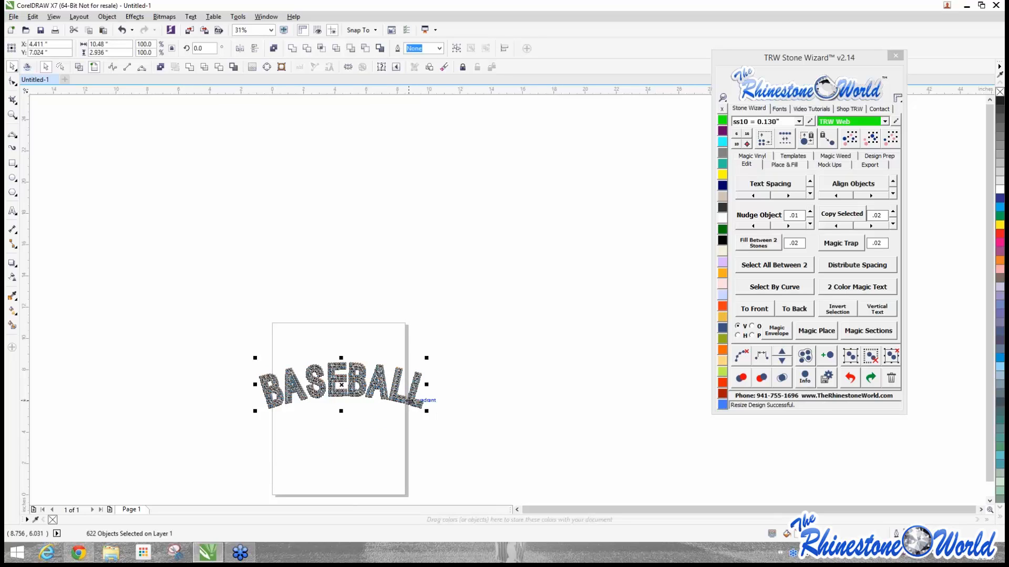
click(792, 157)
drag(848, 57, 175, 14)
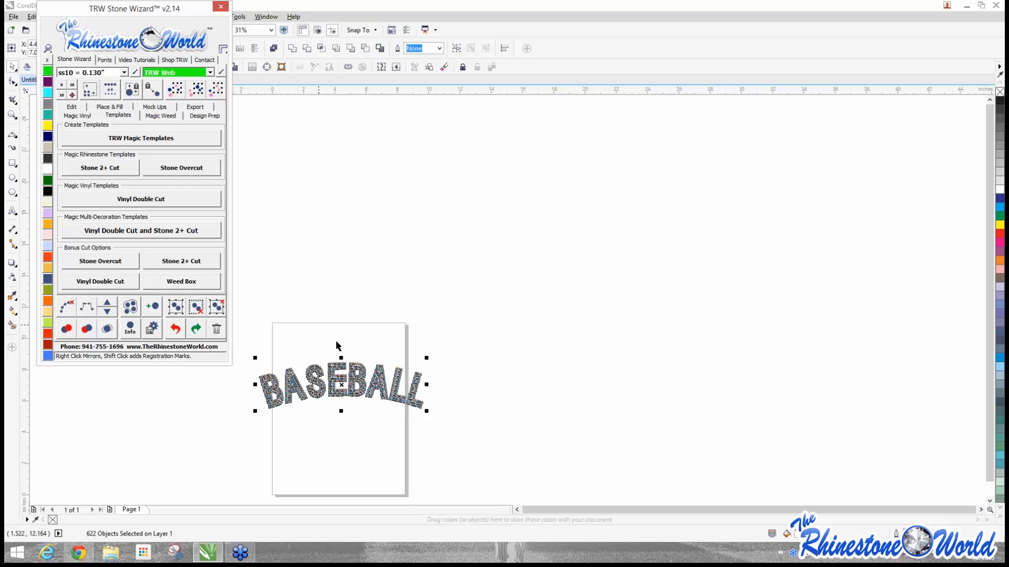
click(403, 359)
scroll(405, 362, up, 5)
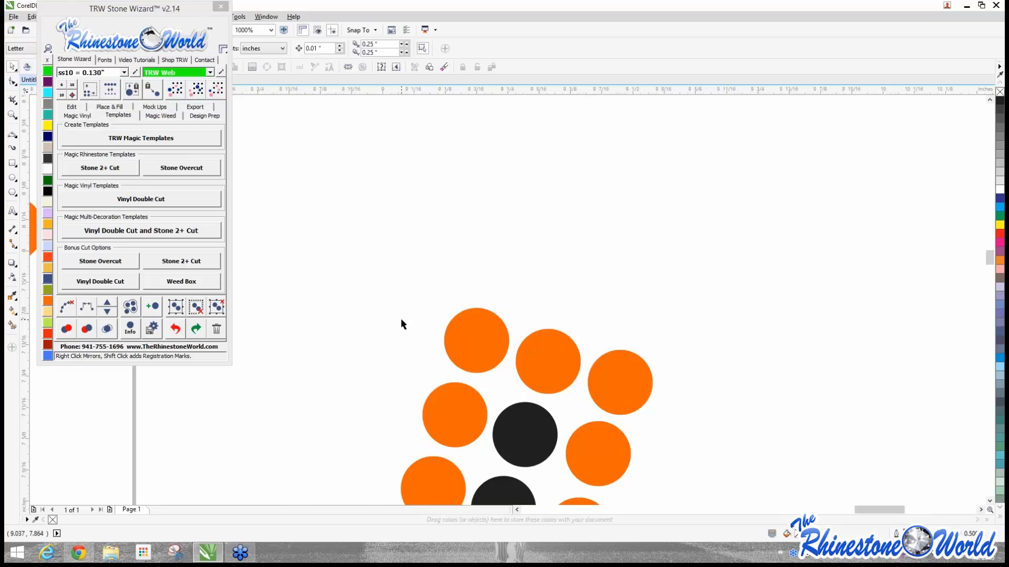
scroll(402, 324, down, 10)
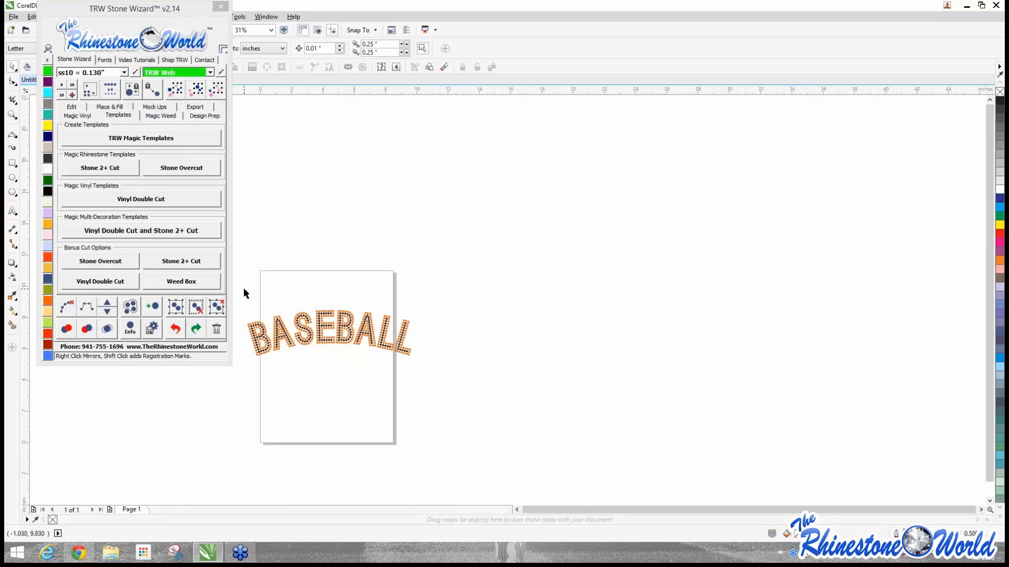
drag(244, 288, 460, 395)
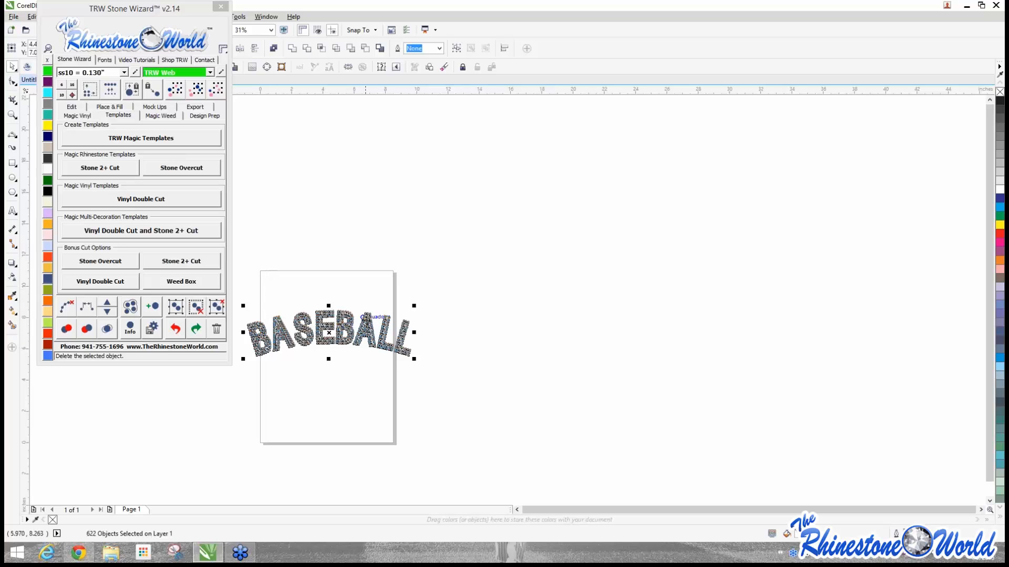
click(150, 139)
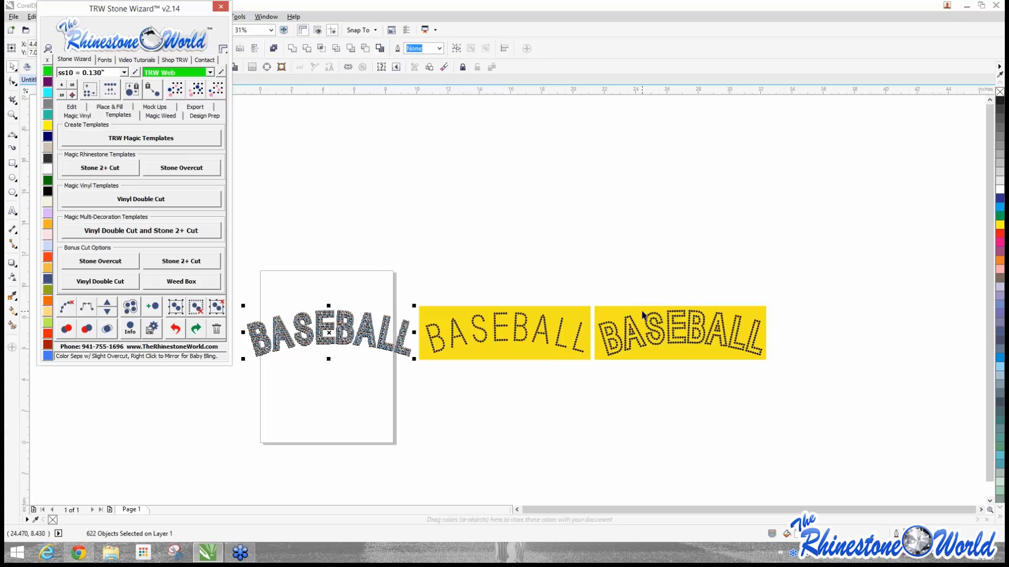
click(478, 292)
scroll(568, 316, up, 1)
scroll(568, 315, up, 1)
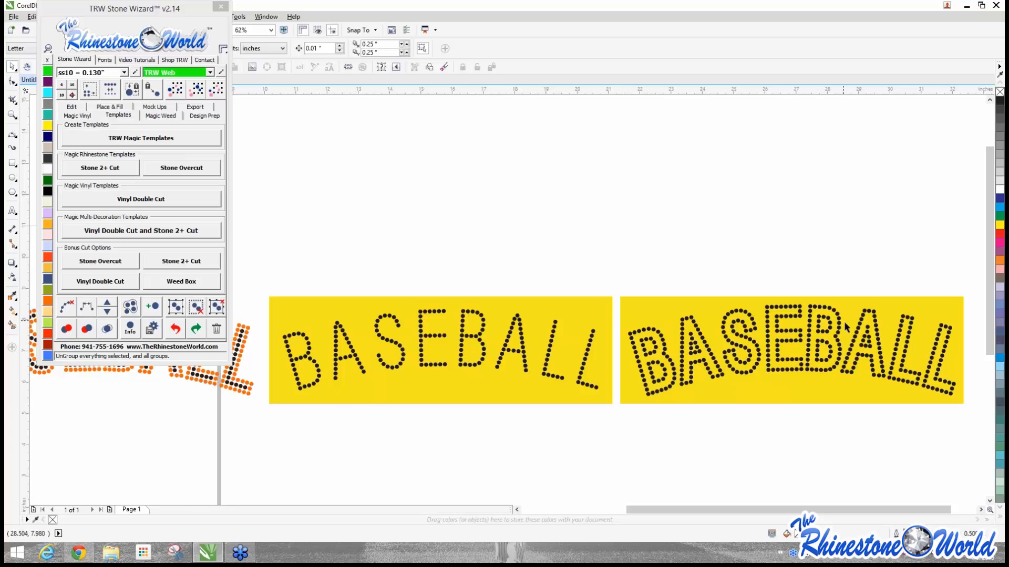
Step: Delete the arched BASEBALL design together with both of its yellow templates, clearing the page
scroll(553, 258, down, 2)
drag(807, 210, 409, 397)
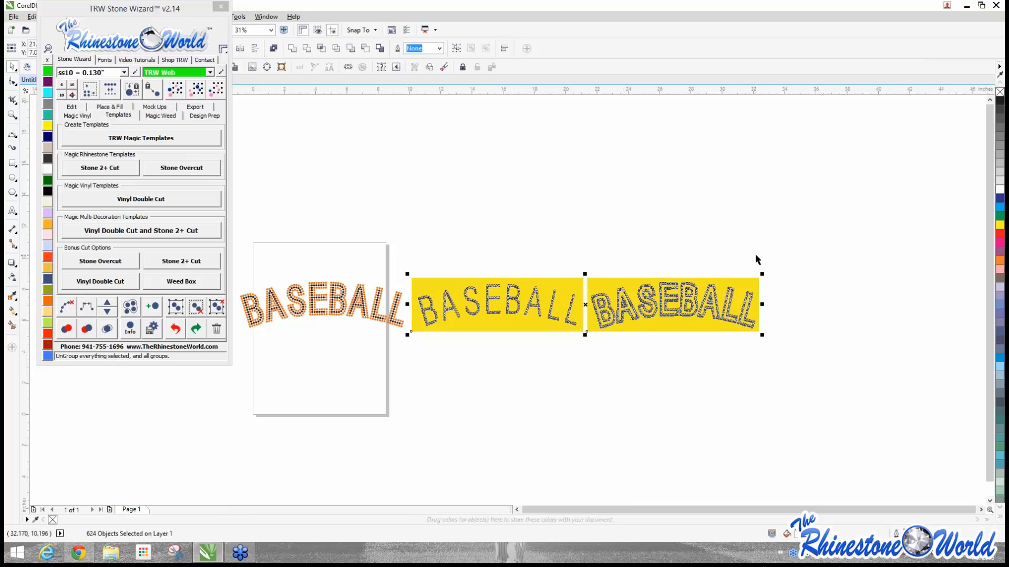
click(829, 263)
drag(824, 241, 218, 396)
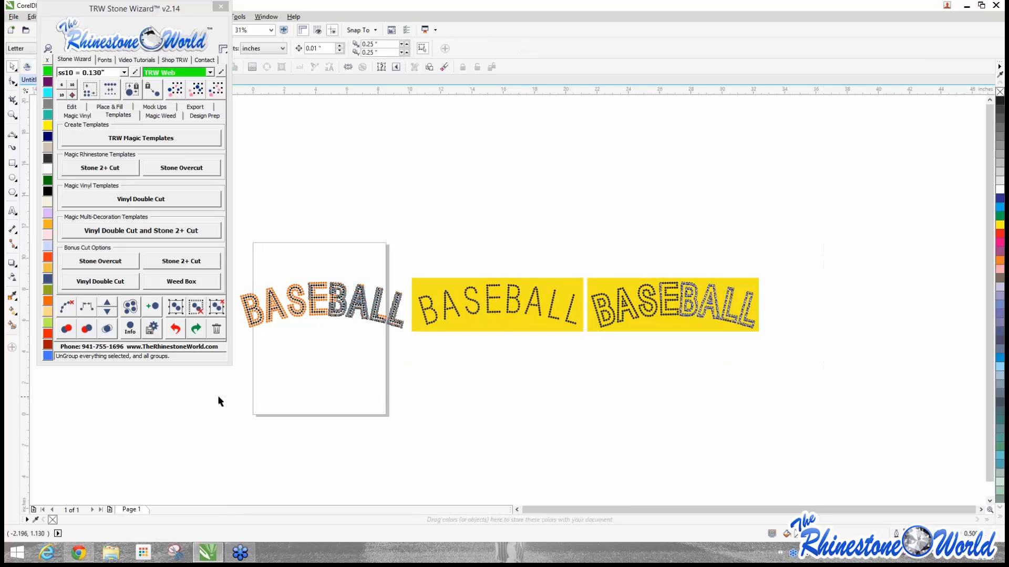
key(Delete)
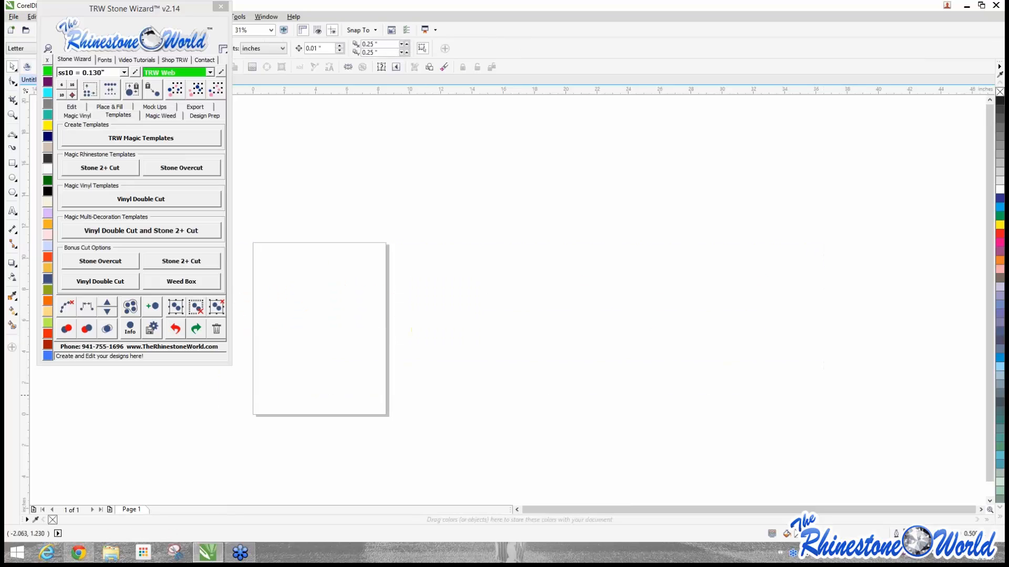
Step: Add the sample first name in capitals as artistic text near the page's upper left and enlarge it to about 4.3 inches wide
drag(169, 7, 627, 81)
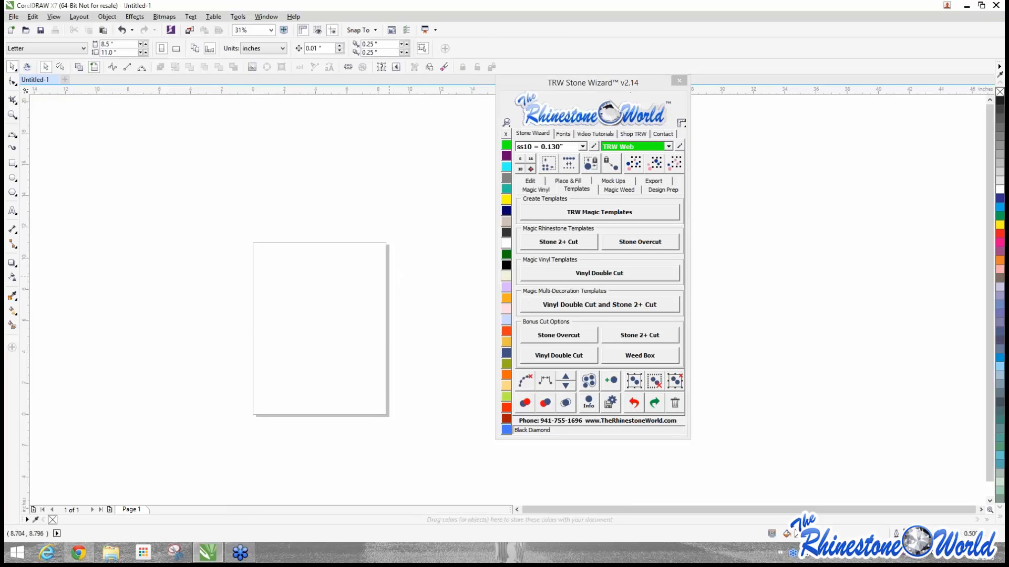
scroll(225, 275, up, 1)
scroll(225, 274, down, 2)
scroll(234, 261, up, 1)
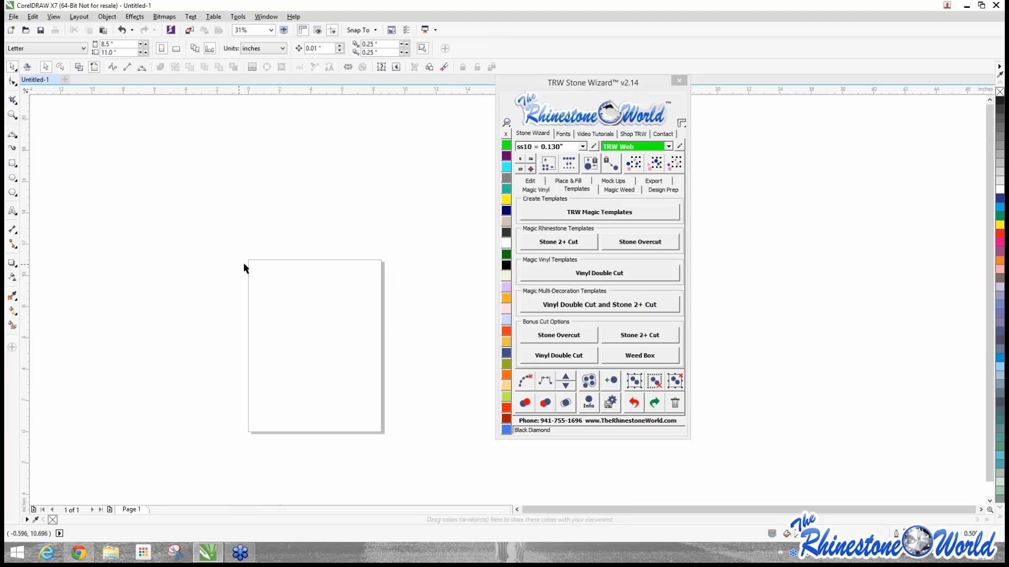
click(563, 133)
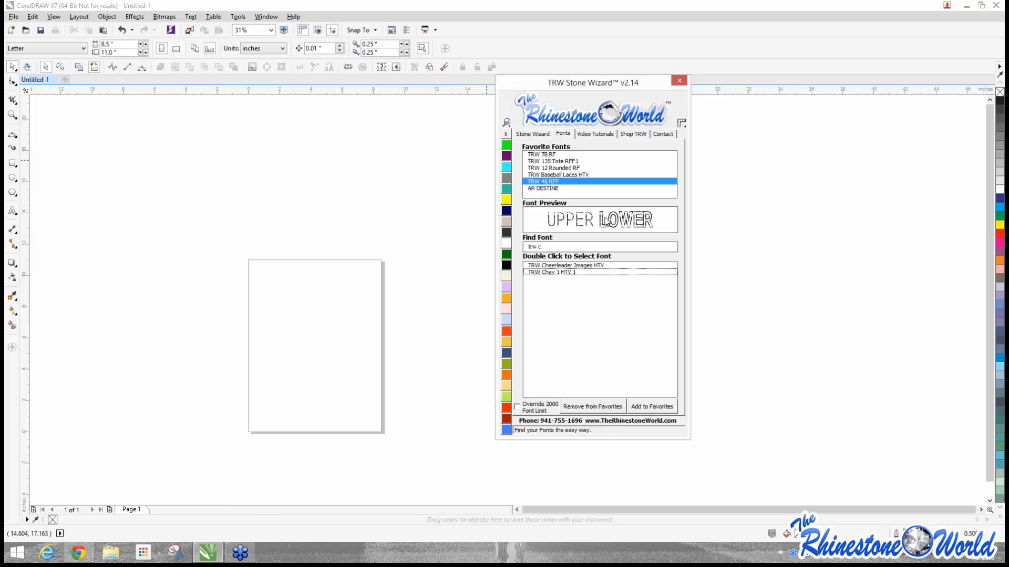
click(13, 210)
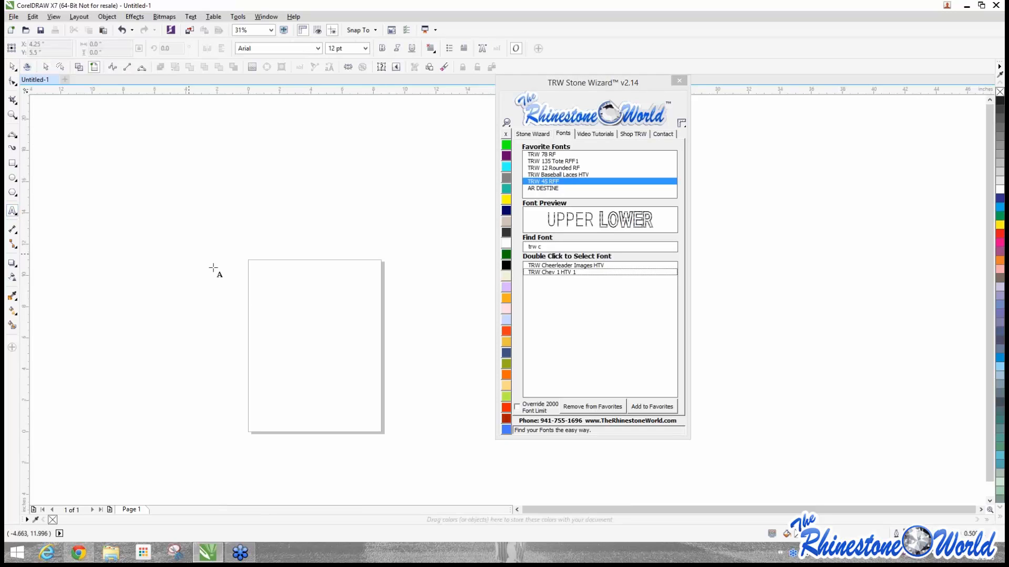
scroll(272, 287, up, 2)
click(269, 281)
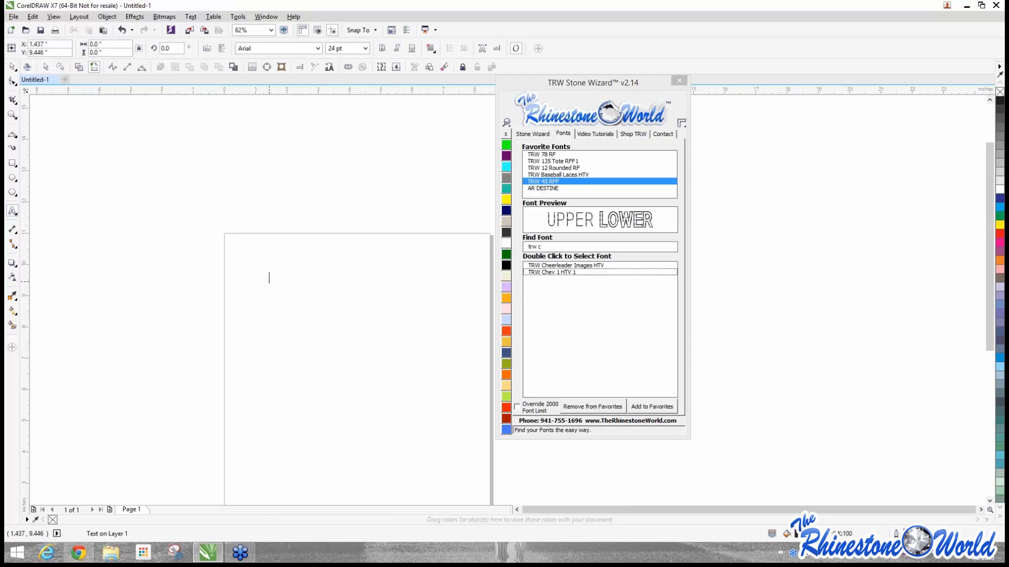
text(DEBRA)
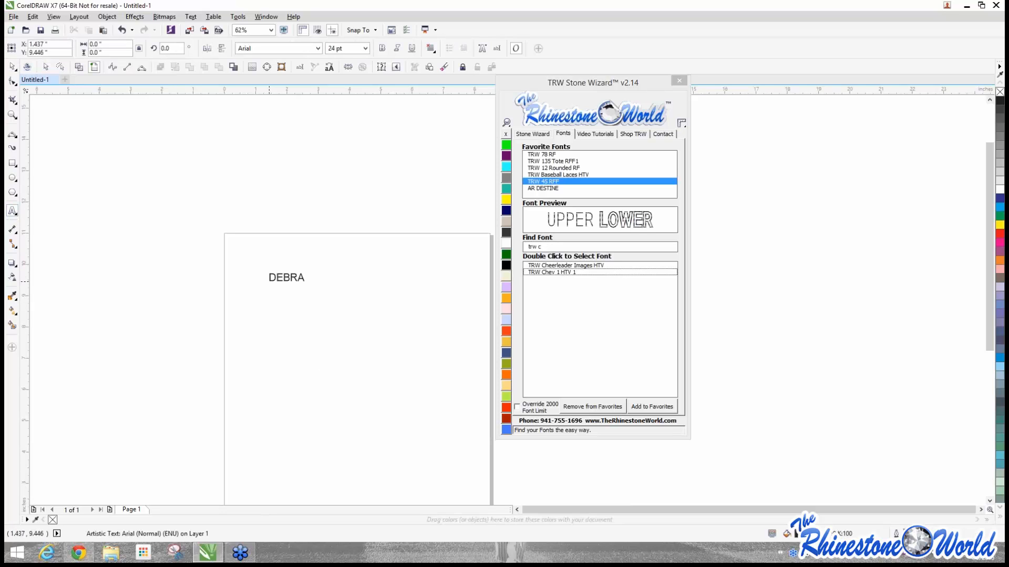
key(ctrl+space)
drag(310, 287, 409, 307)
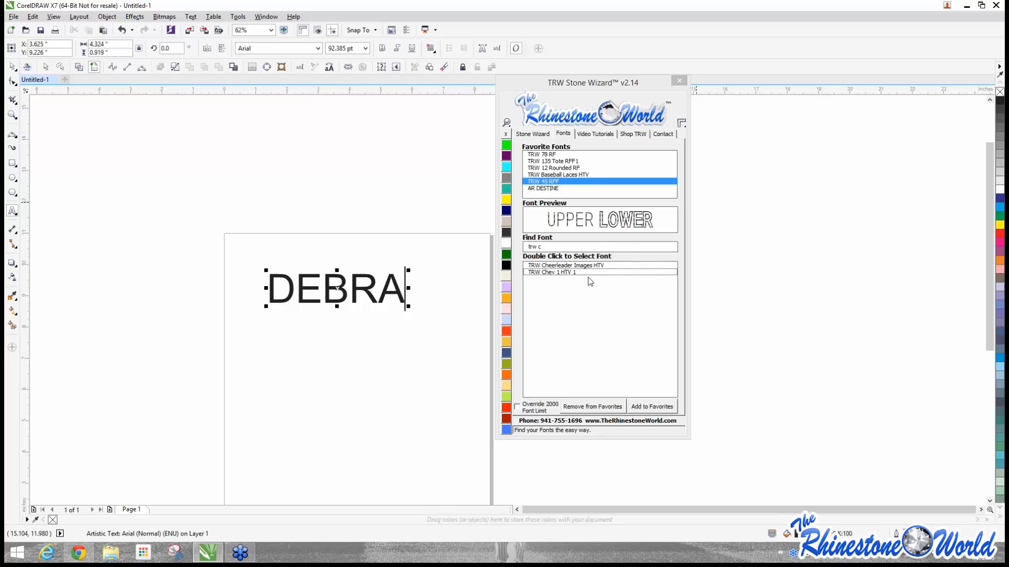
Step: Apply the favorite font TRW 45 RFF to the name text and enlarge it to about 12.5 by 3.7 inches
double_click(550, 184)
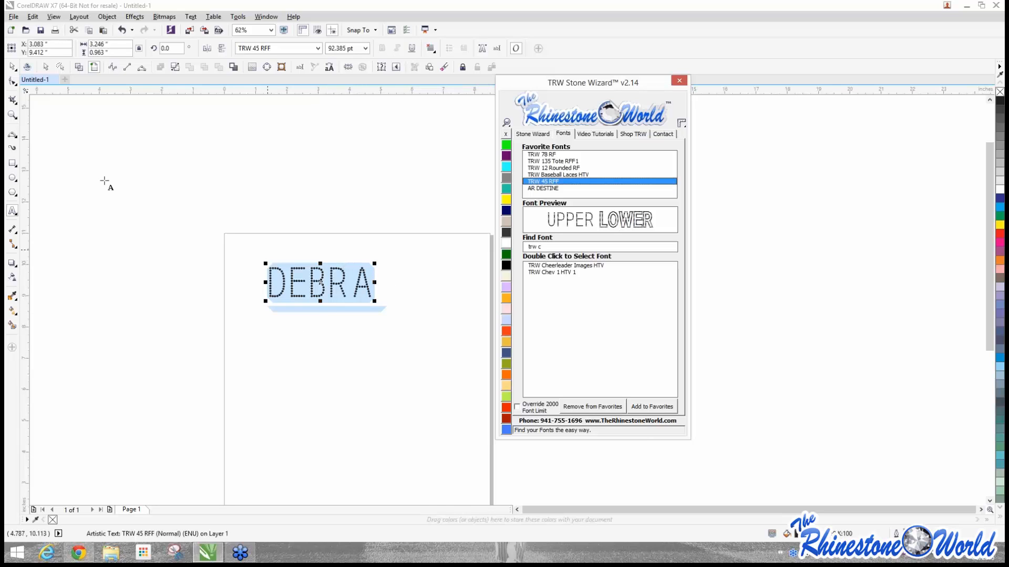
click(11, 67)
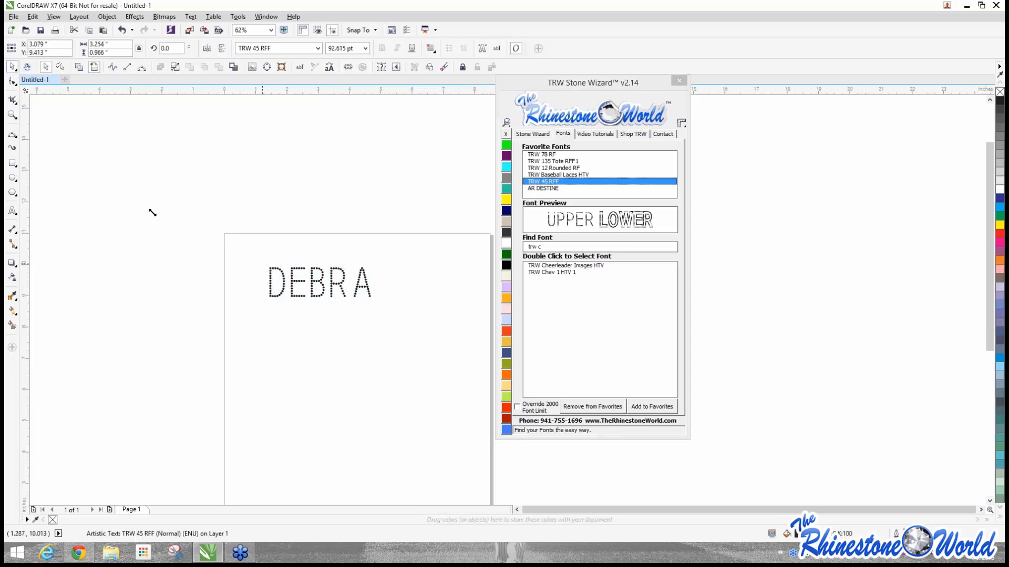
drag(153, 212, 87, 211)
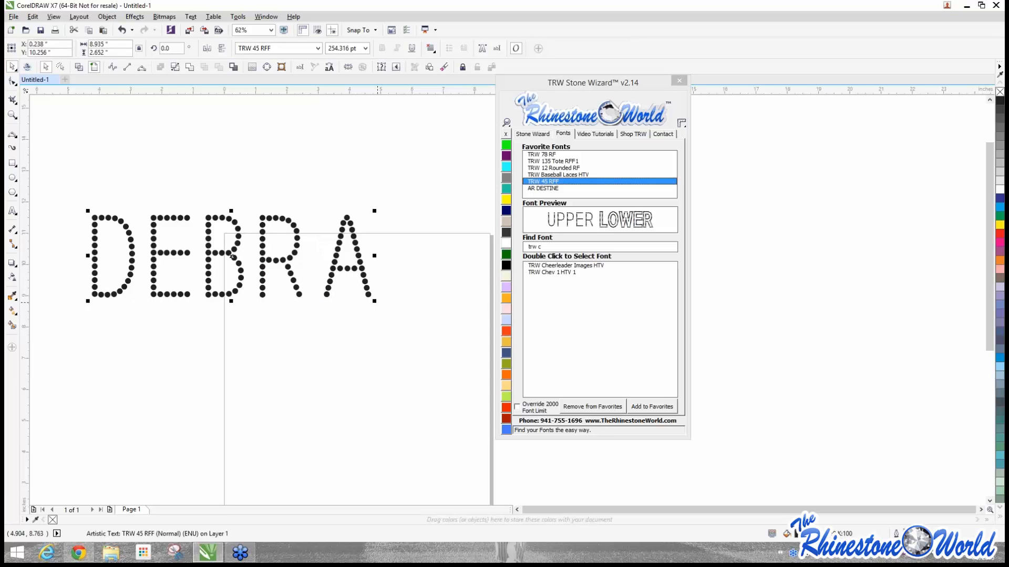
drag(375, 301, 439, 387)
scroll(261, 338, down, 2)
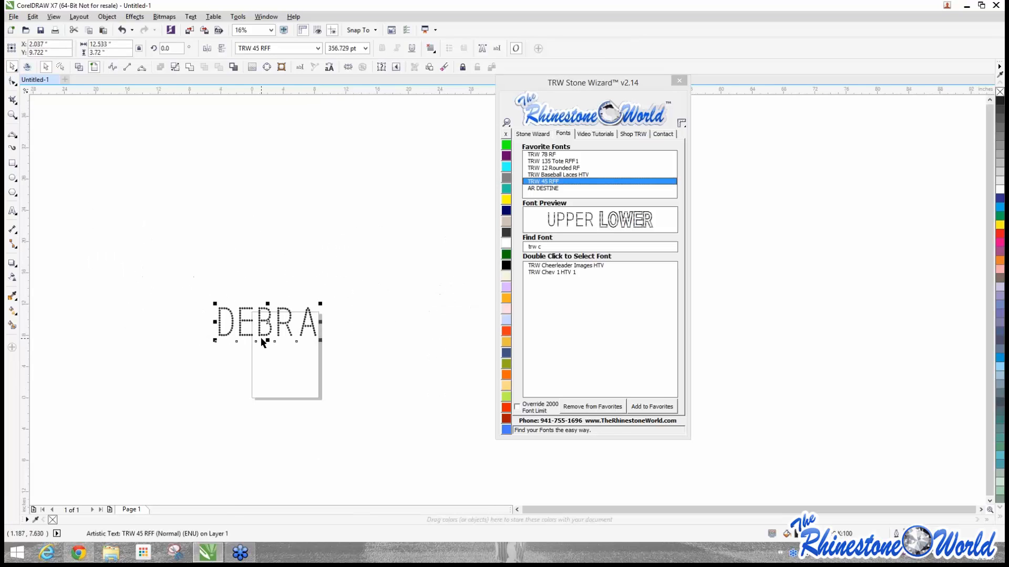
scroll(261, 340, up, 2)
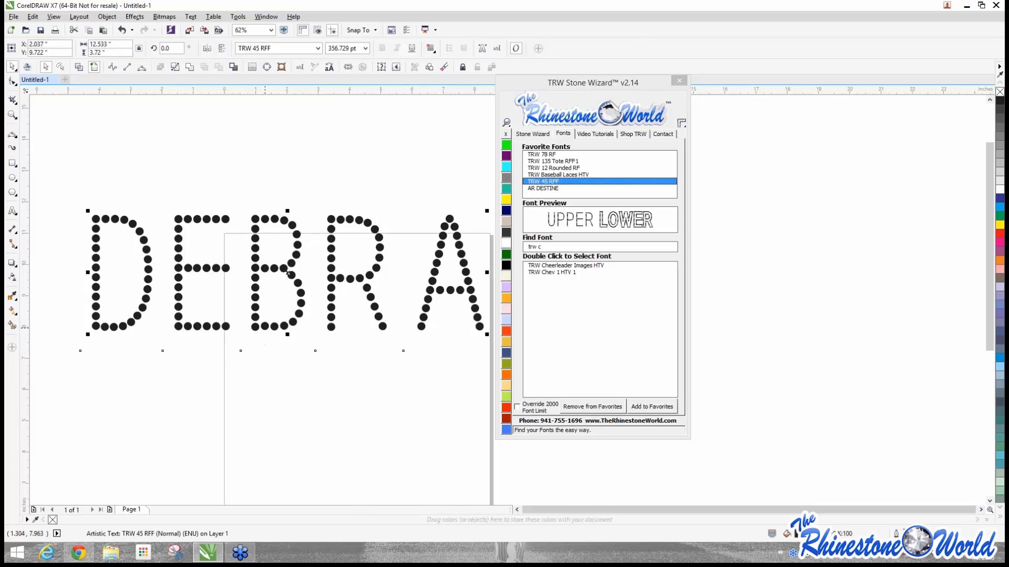
Step: Turn the name text into a two-color rhinestone design with 2 Color Magic Text, undoing and reapplying the effect once
click(533, 134)
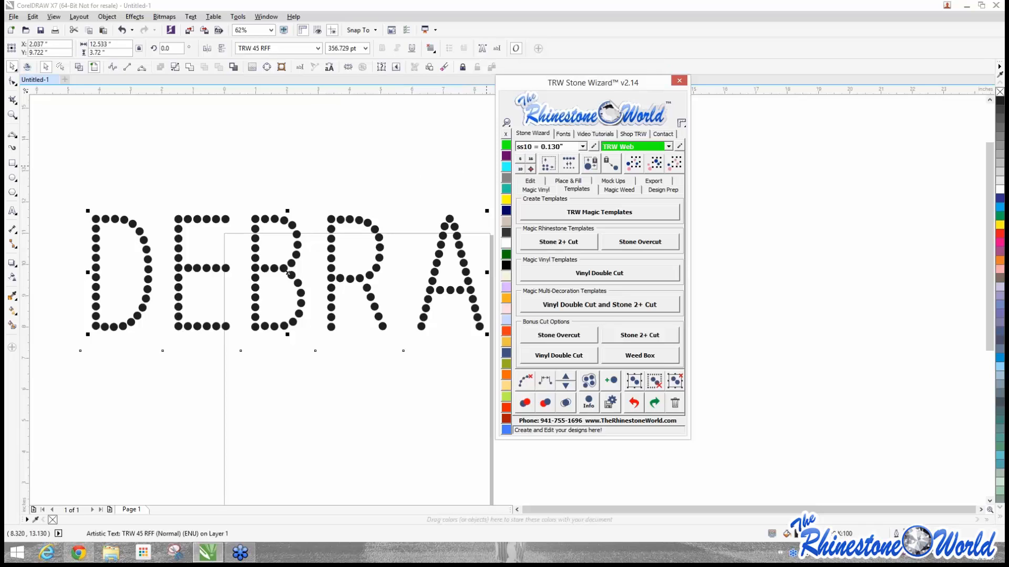
click(538, 182)
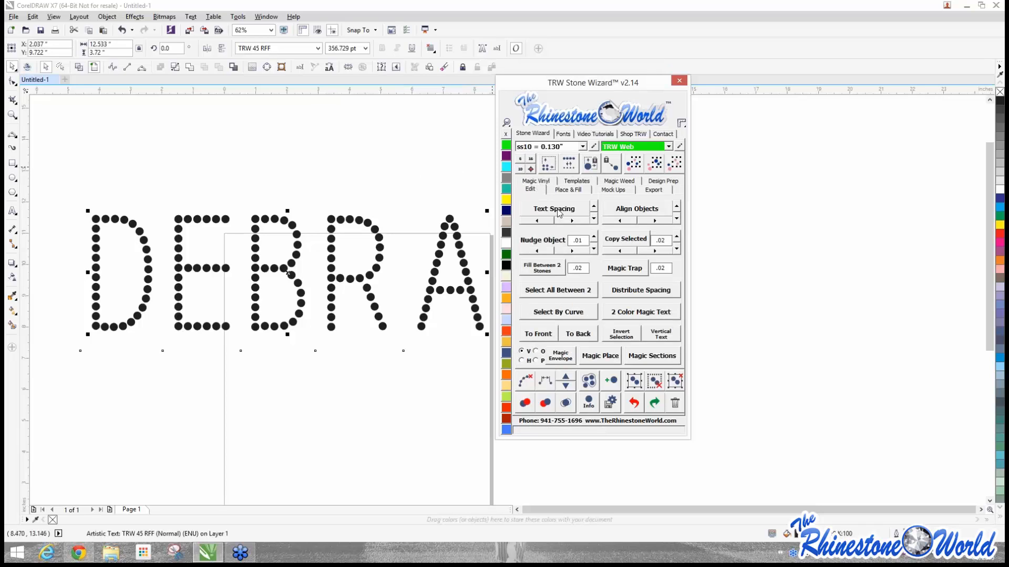
click(635, 314)
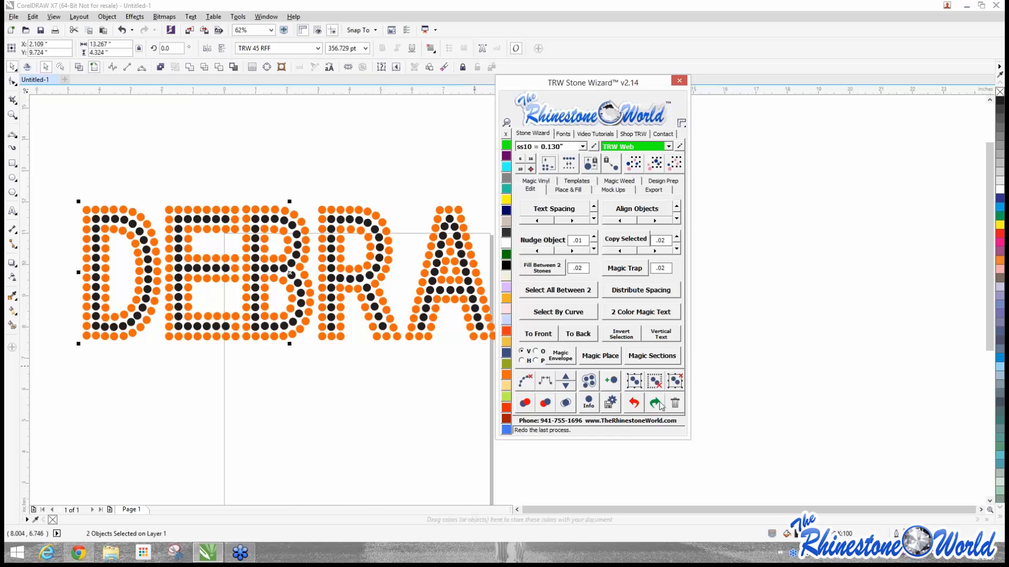
click(633, 403)
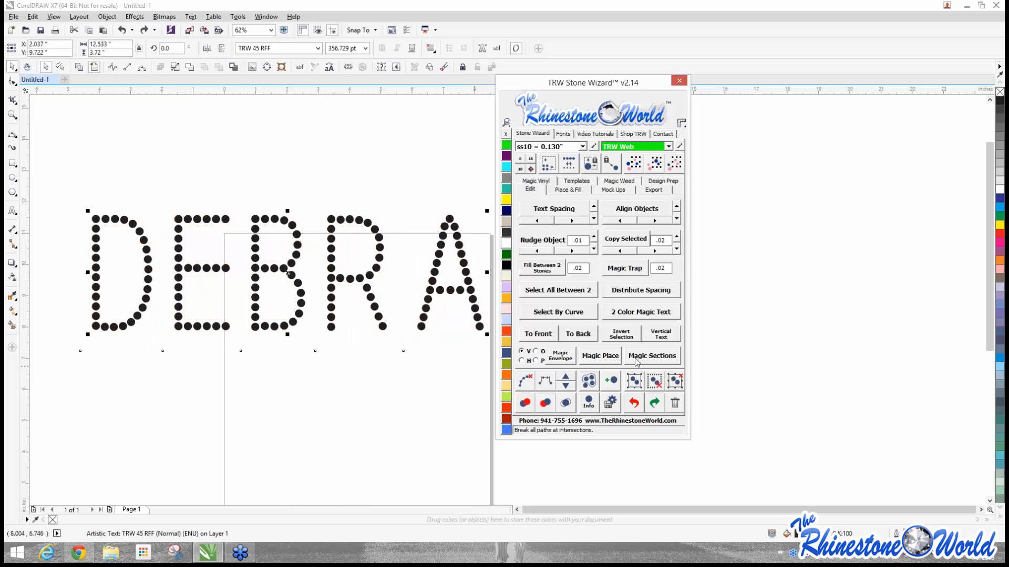
click(616, 313)
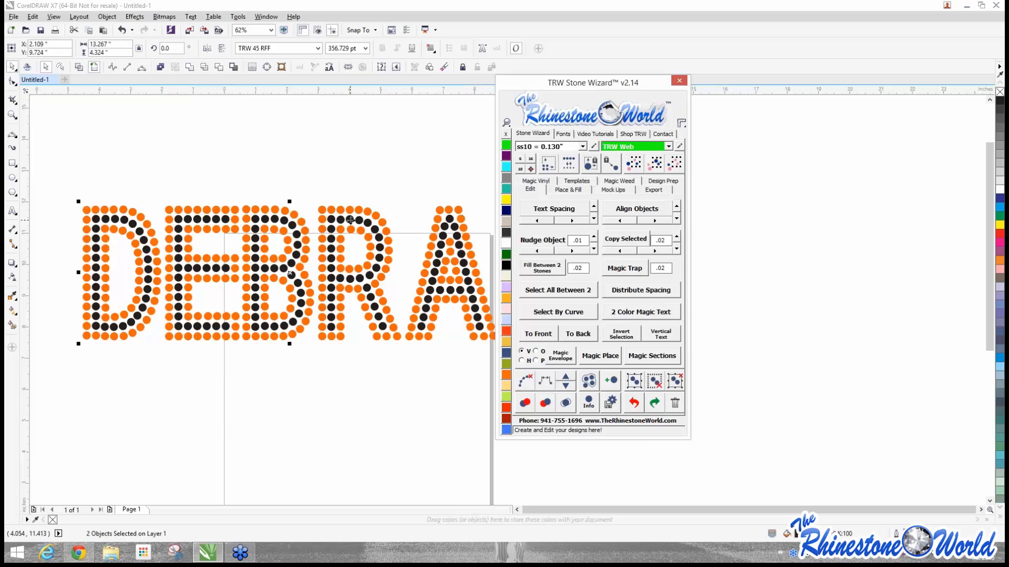
Step: Resize both layers of the two-color name design for ss10 (0.130") stones
click(216, 363)
scroll(216, 363, down, 2)
drag(129, 253, 372, 362)
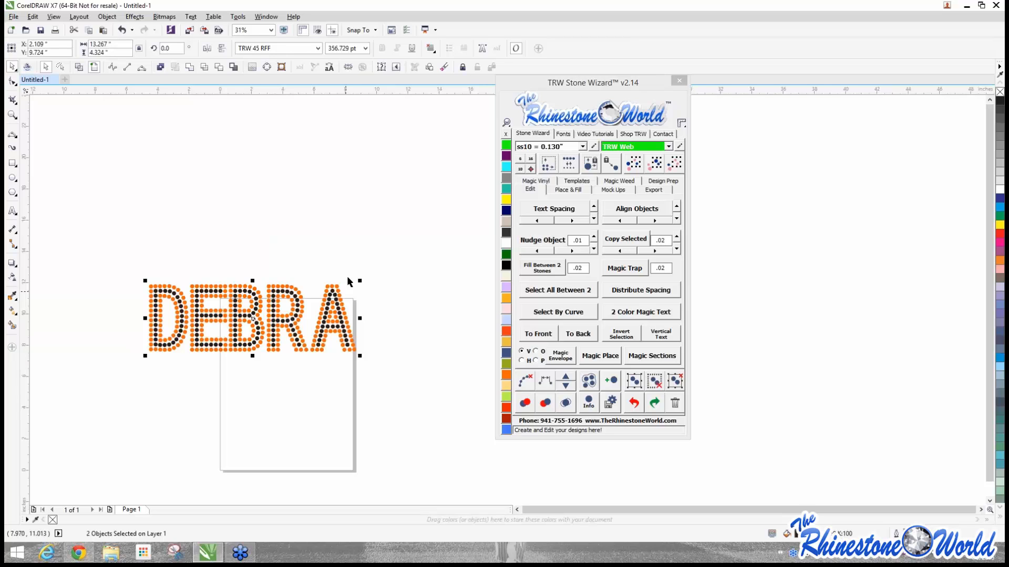
click(548, 164)
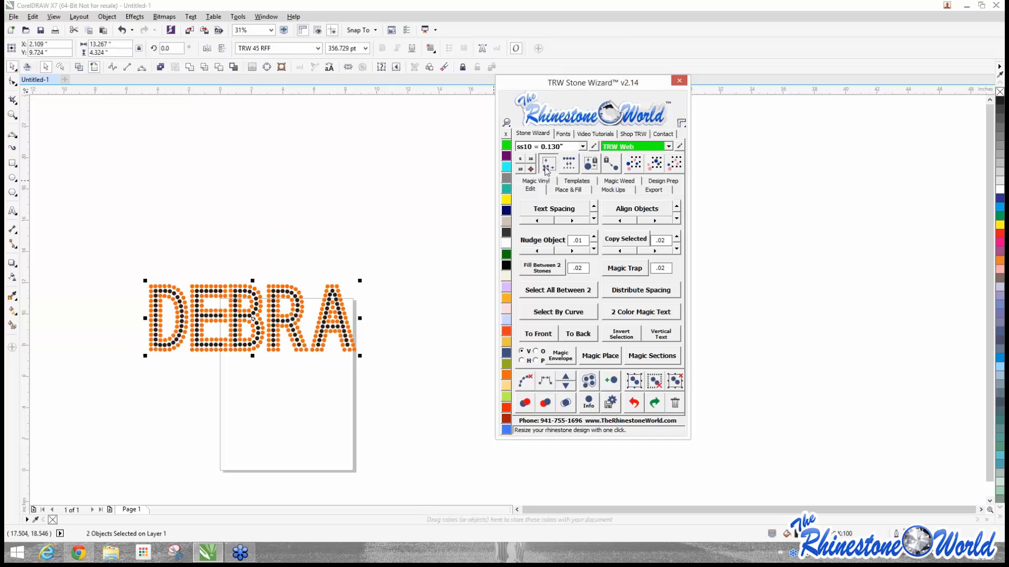
click(522, 294)
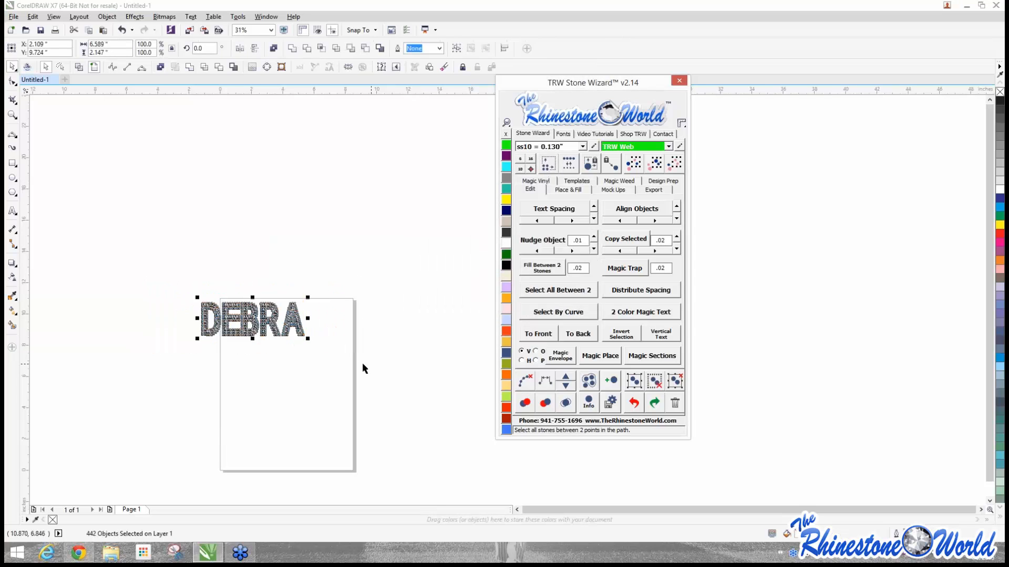
Step: Select all the orange outline stones in the two-color name design by matching their size and color
scroll(240, 324, up, 1)
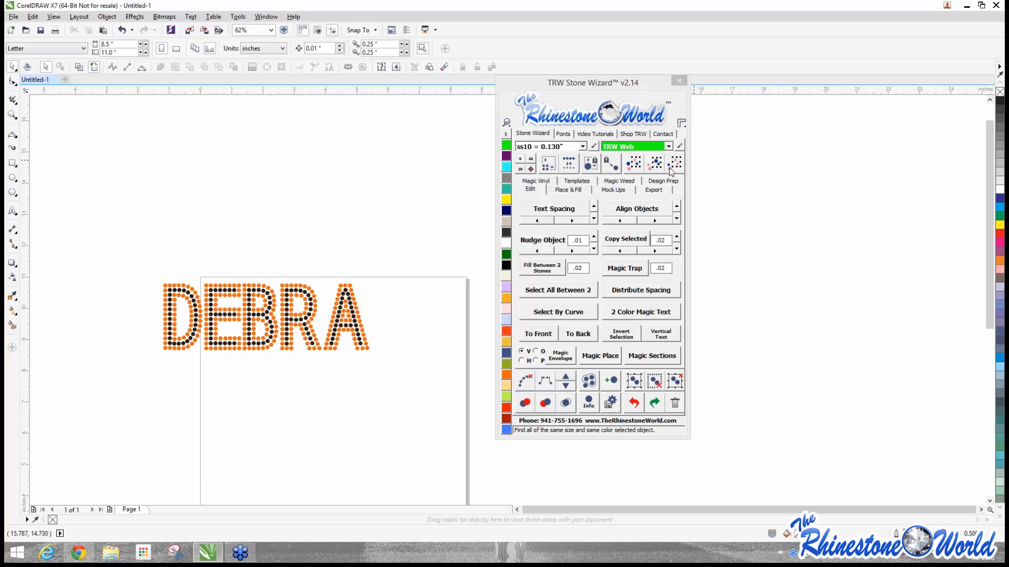
scroll(174, 326, up, 4)
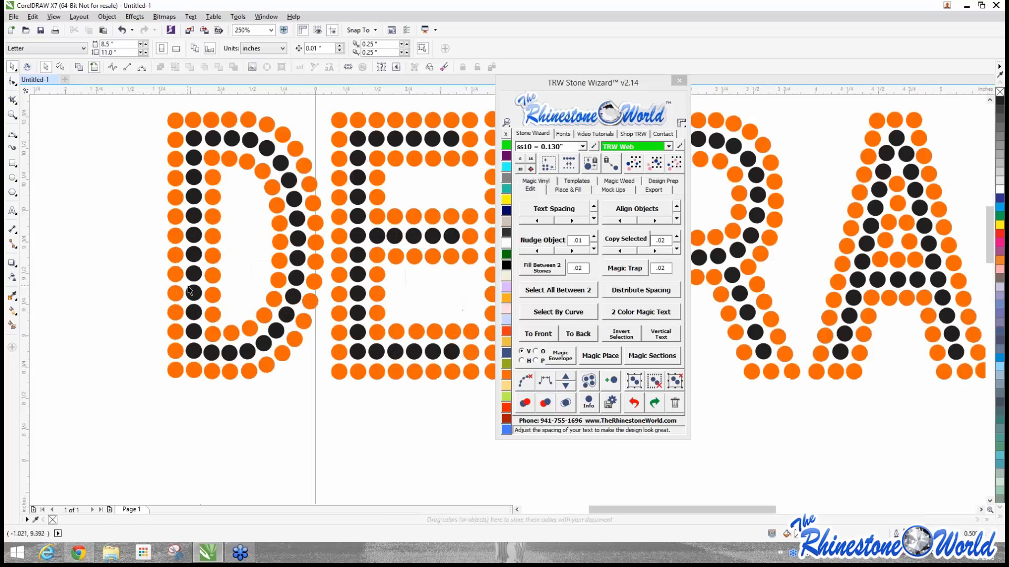
scroll(168, 180, down, 2)
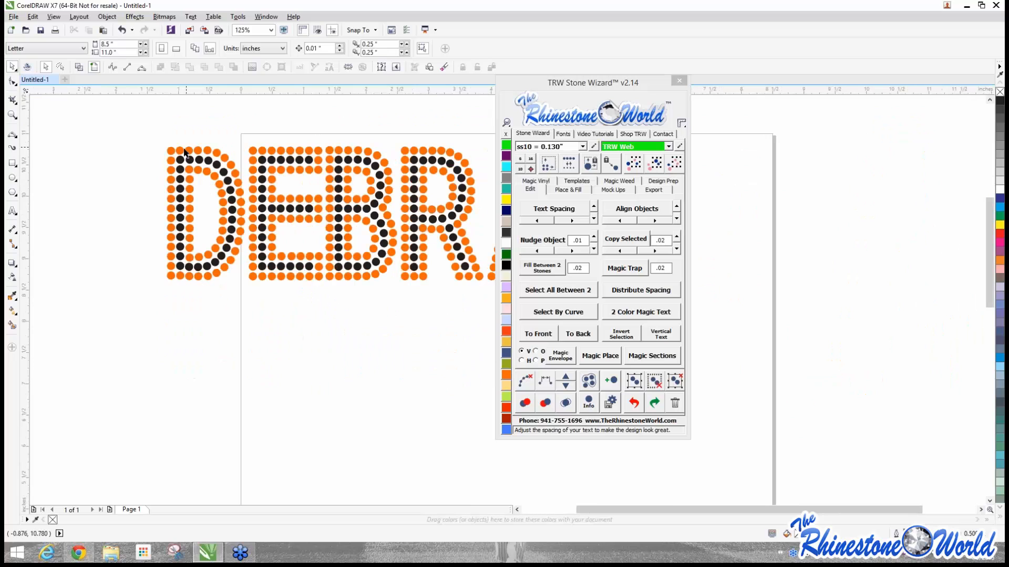
scroll(270, 177, down, 2)
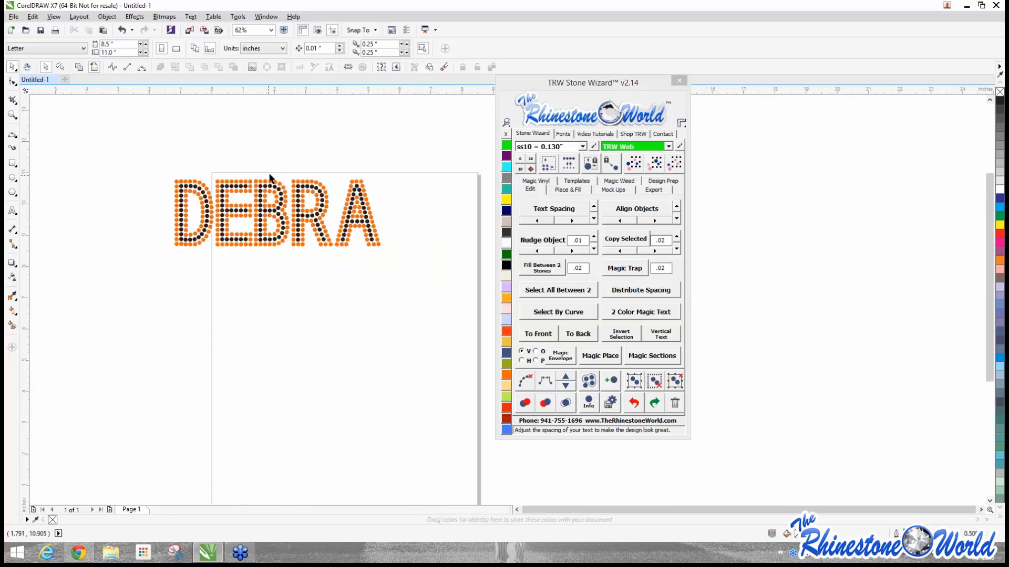
scroll(271, 177, up, 4)
click(273, 235)
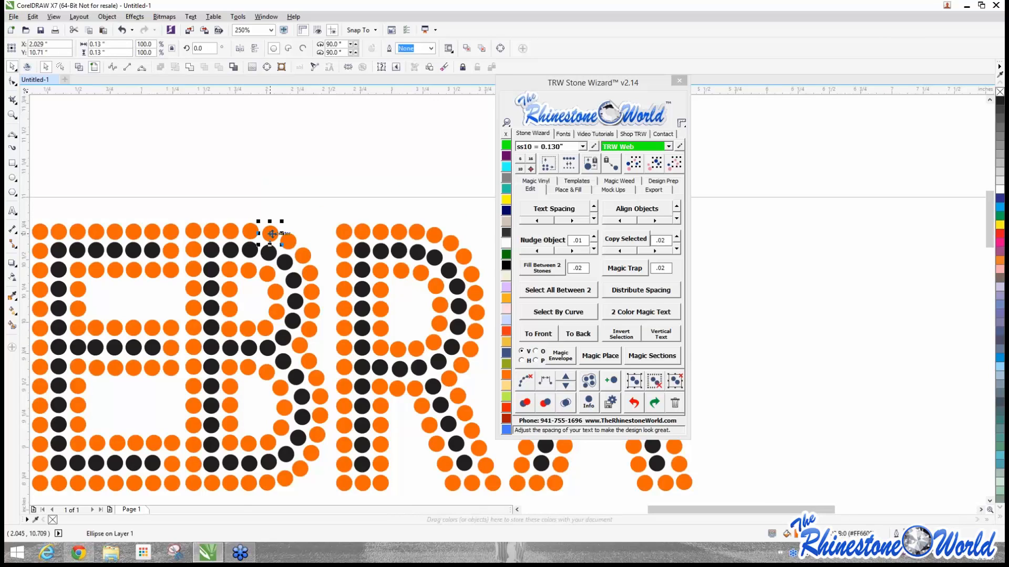
scroll(271, 234, down, 2)
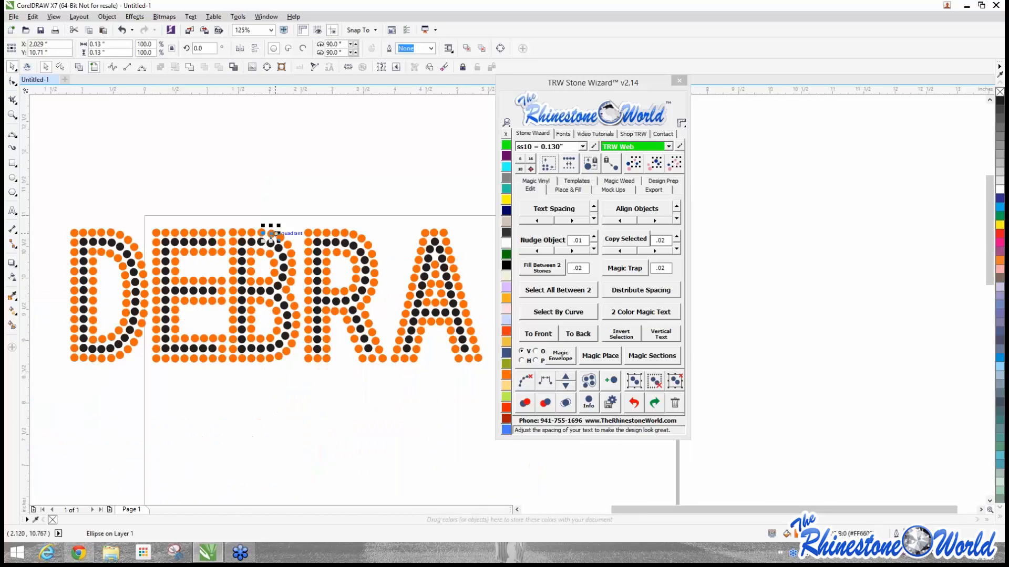
click(655, 164)
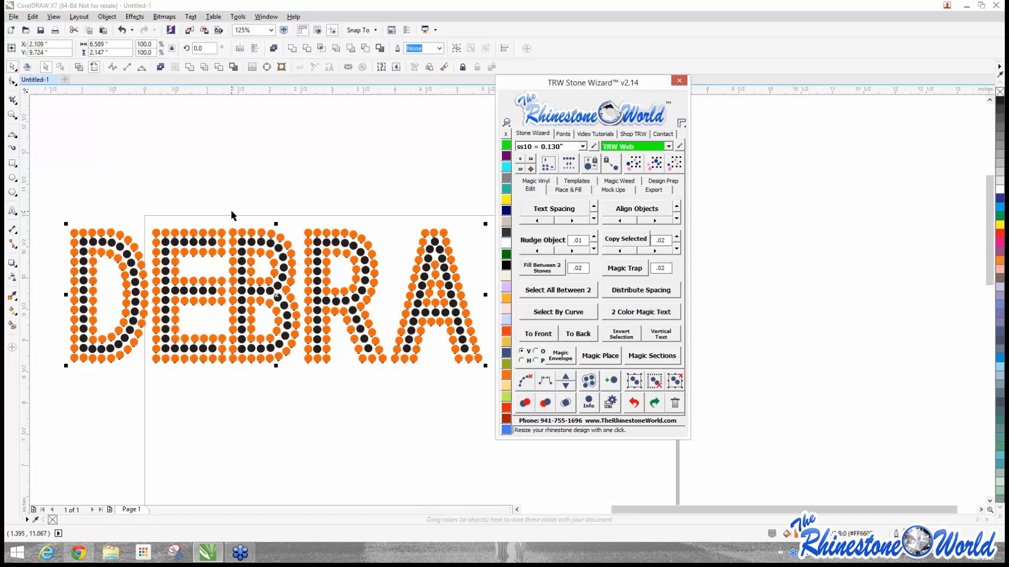
Step: Try moving the orange outline stones about 2.4 inches up, off the black inner stones, and undo the move
drag(275, 308, 277, 145)
scroll(277, 145, down, 3)
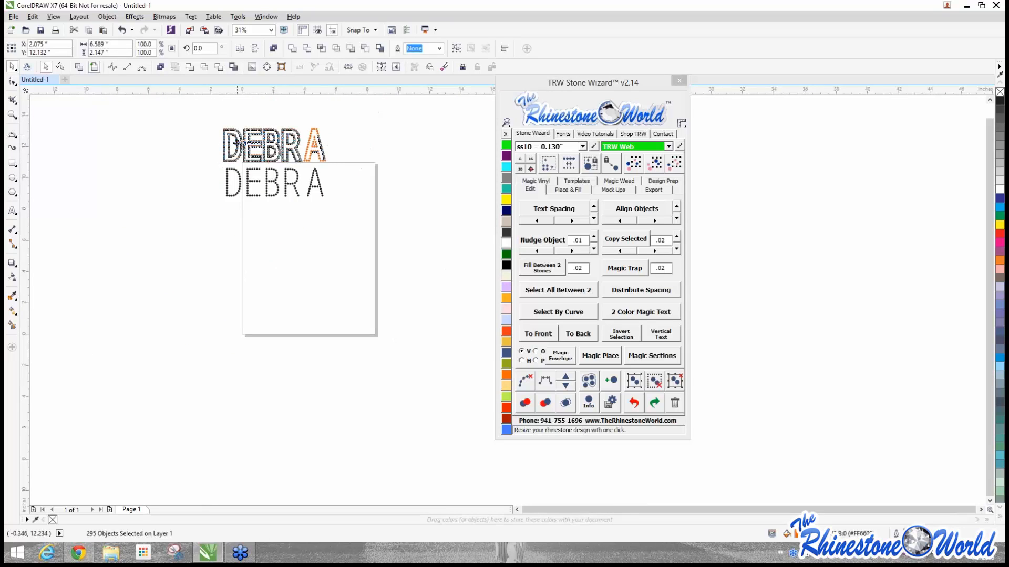
scroll(294, 145, up, 4)
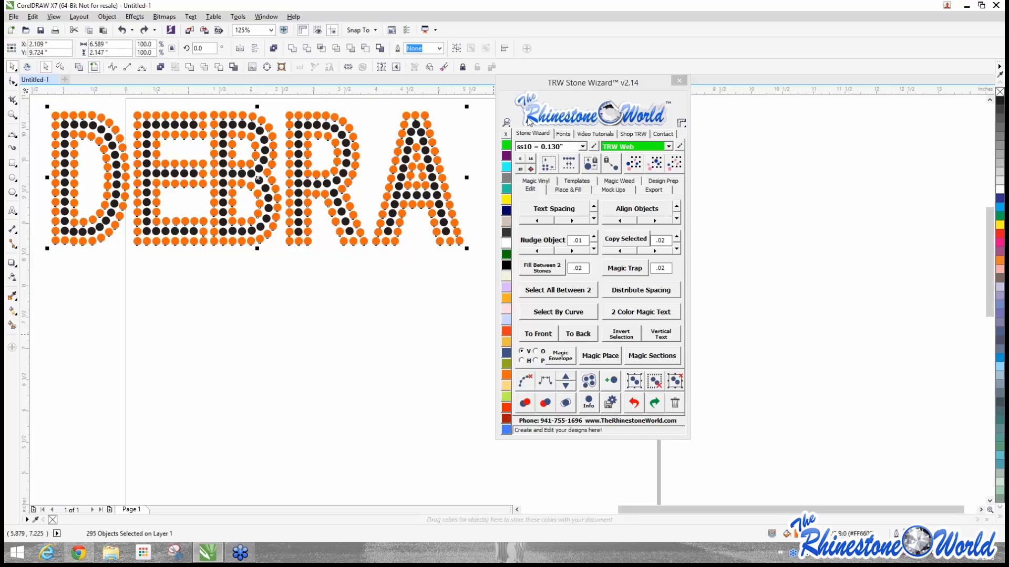
Step: Recolor the selected outline stones, trying Emerald first and settling on bright green
click(505, 255)
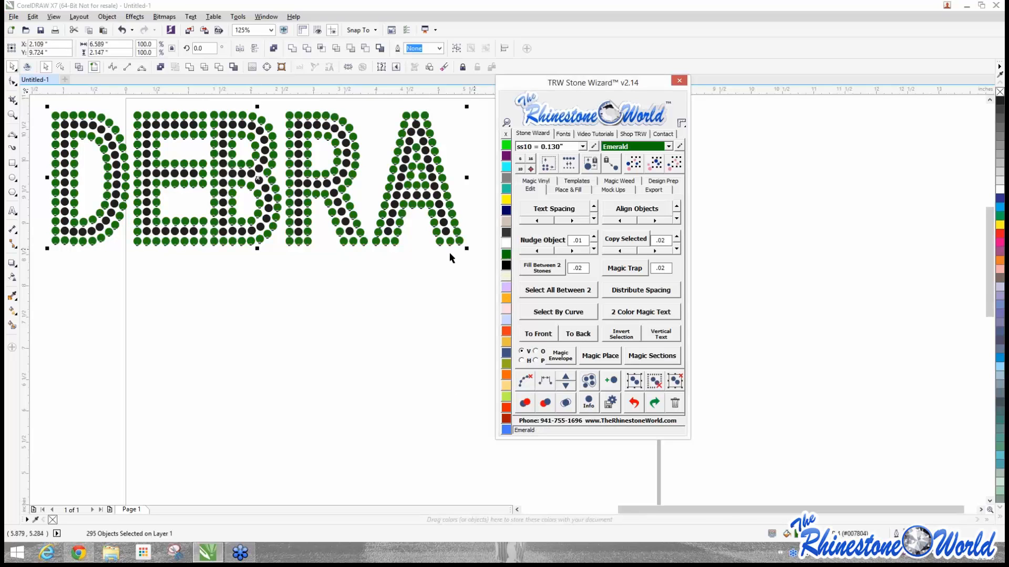
click(506, 156)
click(506, 145)
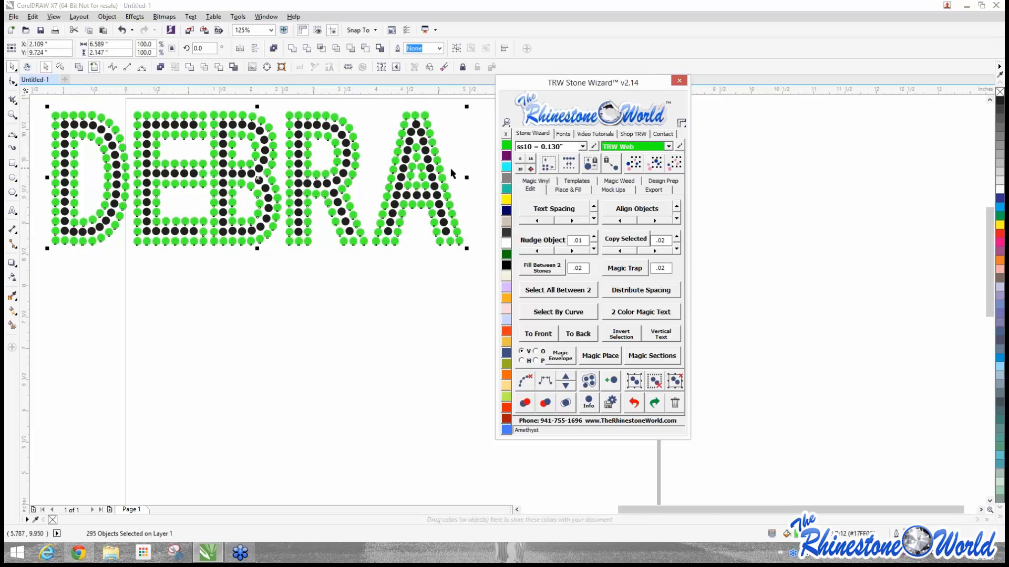
click(331, 274)
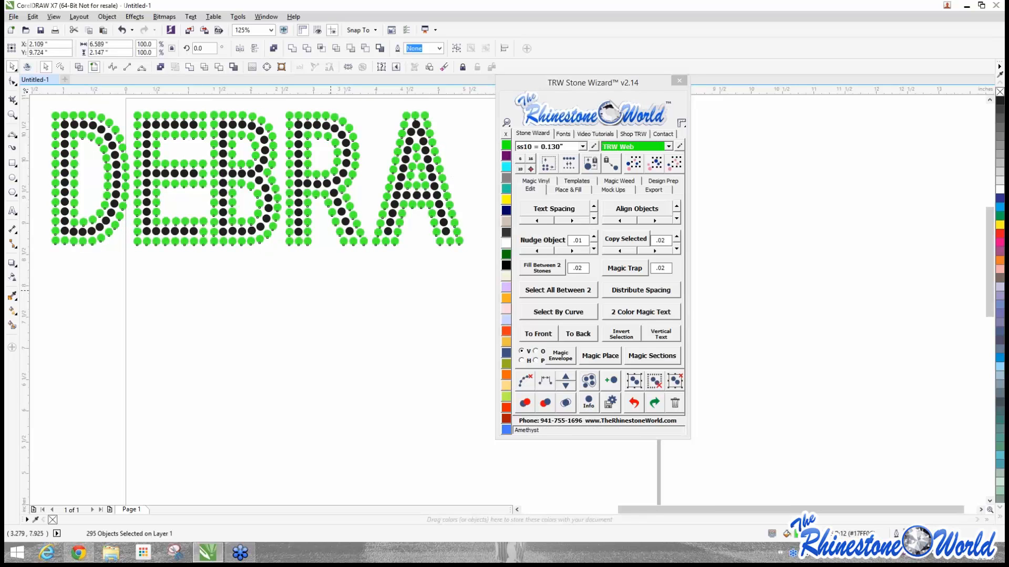
Step: Select all the black inner stones of the name and recolor them Light Siam, trying Amethyst and Jonquil on the way
click(353, 240)
click(657, 167)
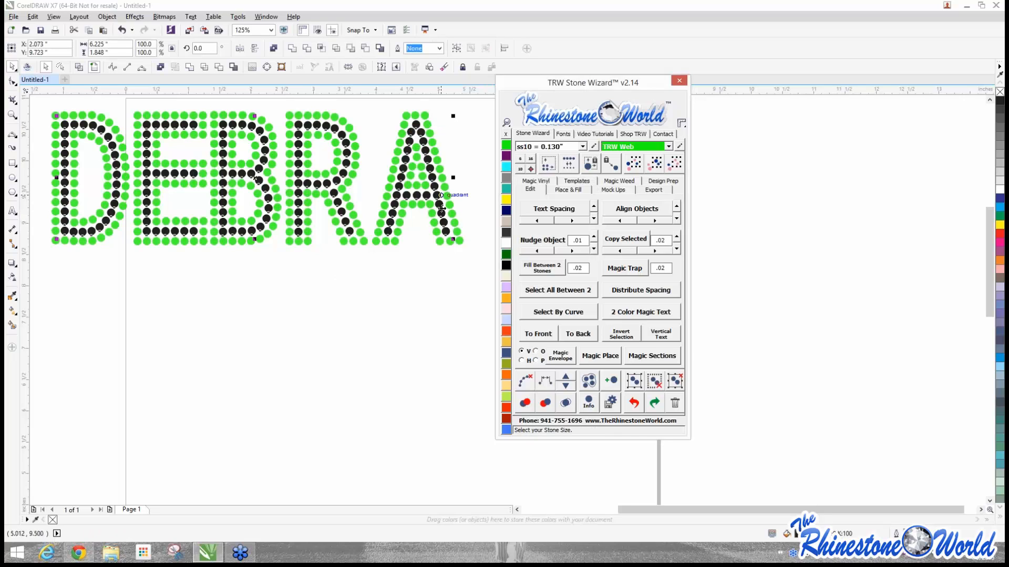
click(506, 156)
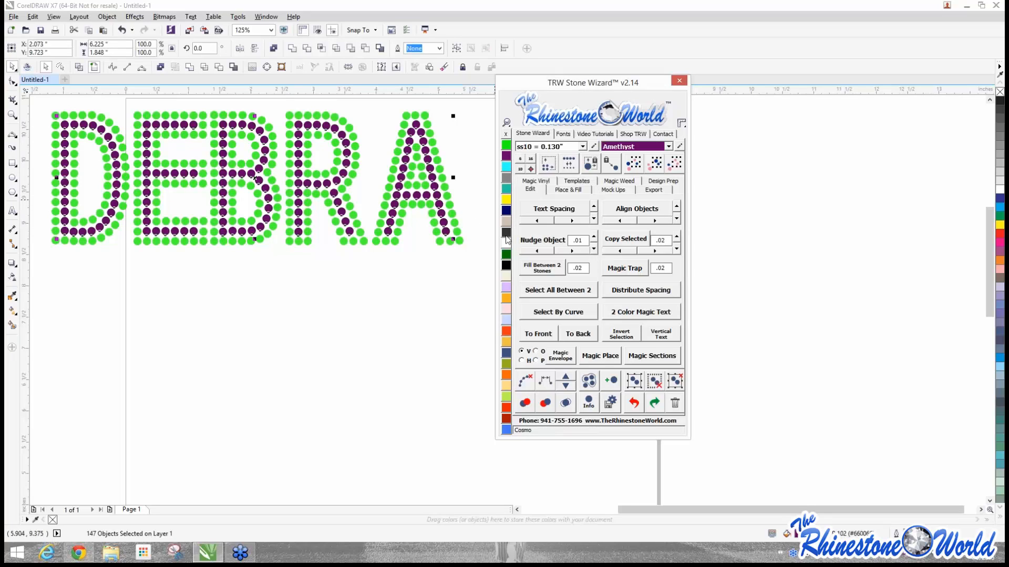
click(506, 254)
click(504, 280)
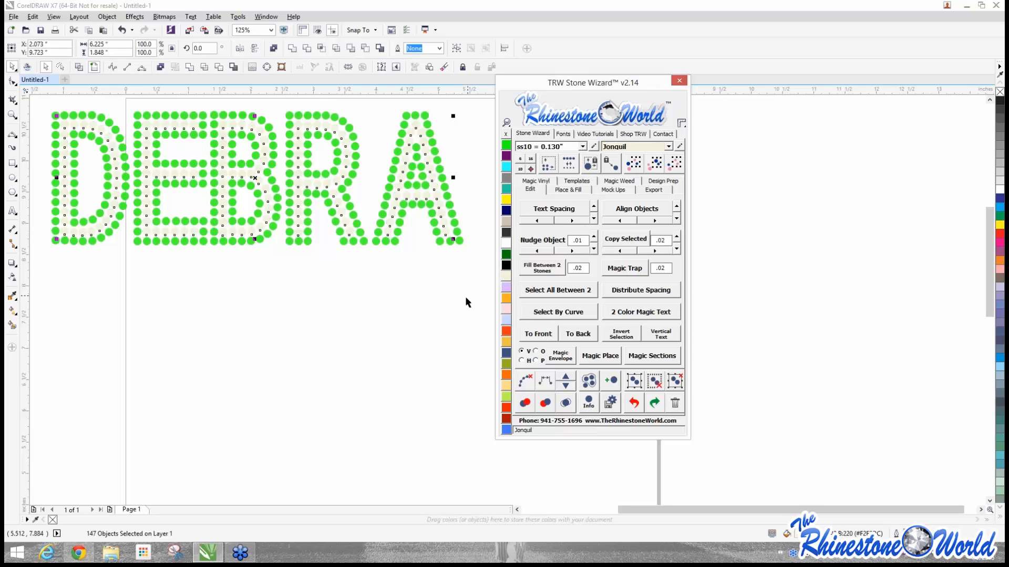
click(402, 269)
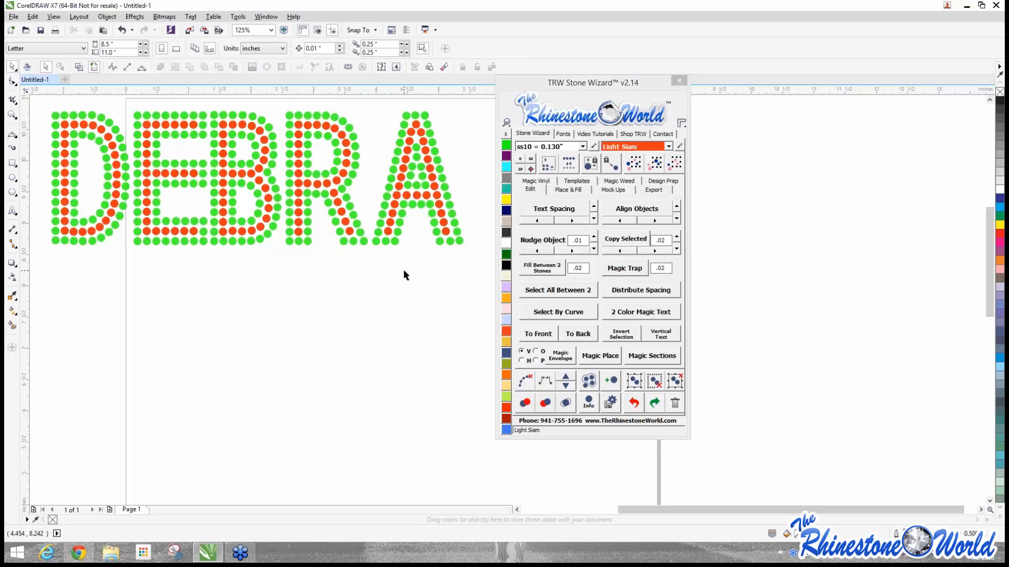
Step: Delete the entire two-color name design from the page
scroll(392, 279, down, 2)
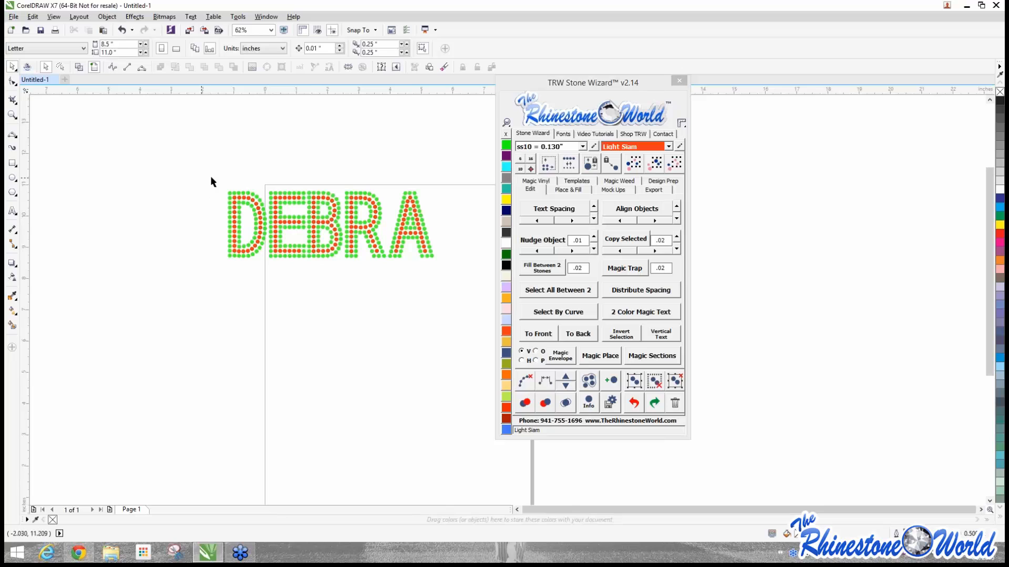
drag(204, 179, 443, 276)
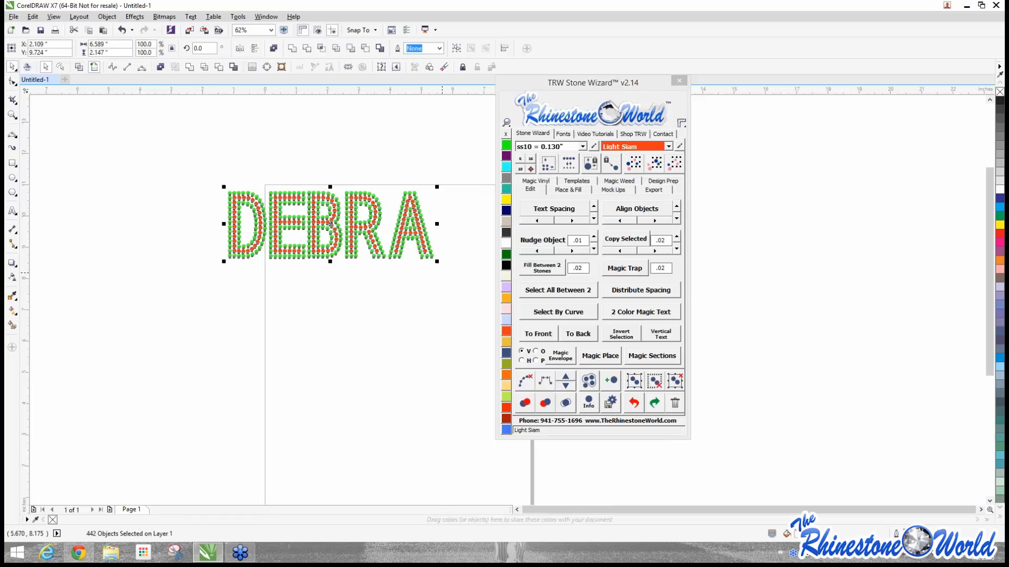
key(Delete)
scroll(279, 209, down, 4)
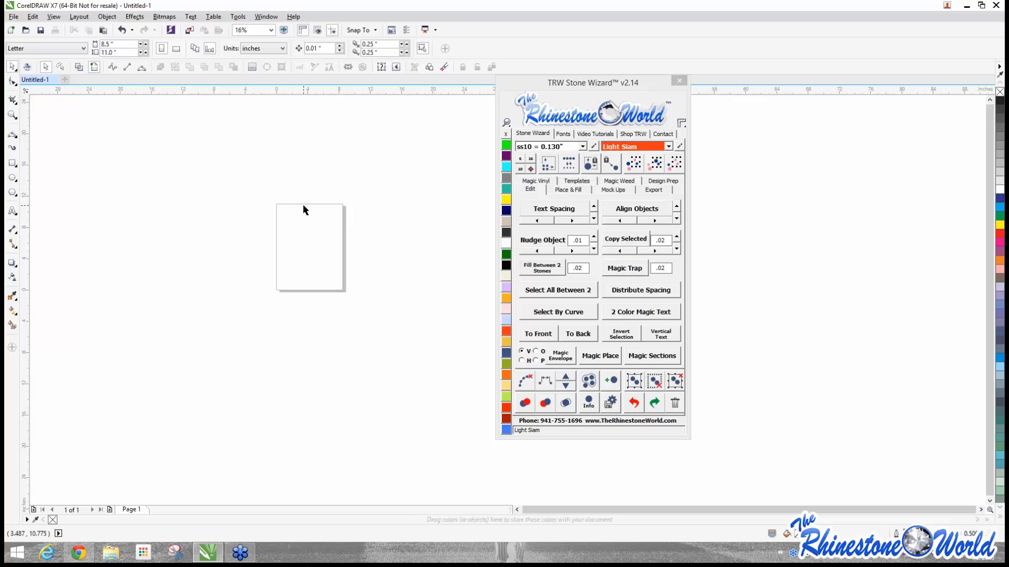
Step: Draw an arched 3-point curve about 5.8 inches wide and 1 inch high across the page's upper part
scroll(302, 203, up, 3)
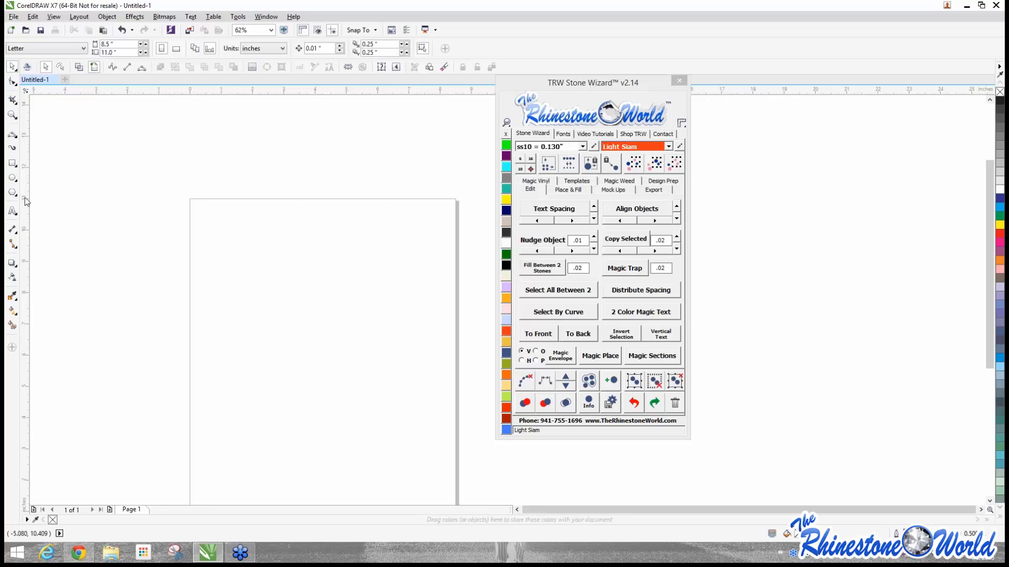
click(12, 134)
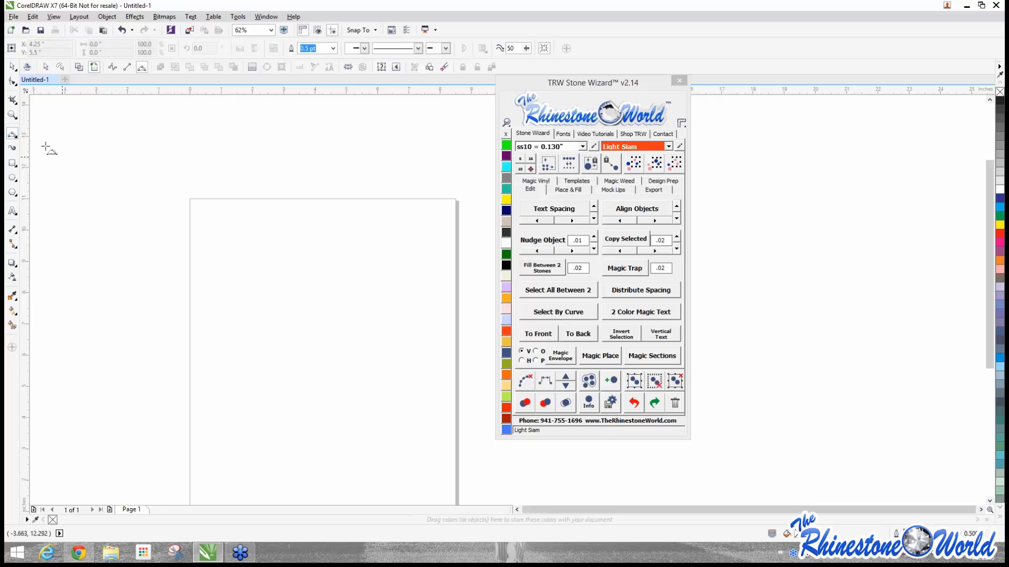
click(207, 293)
click(389, 293)
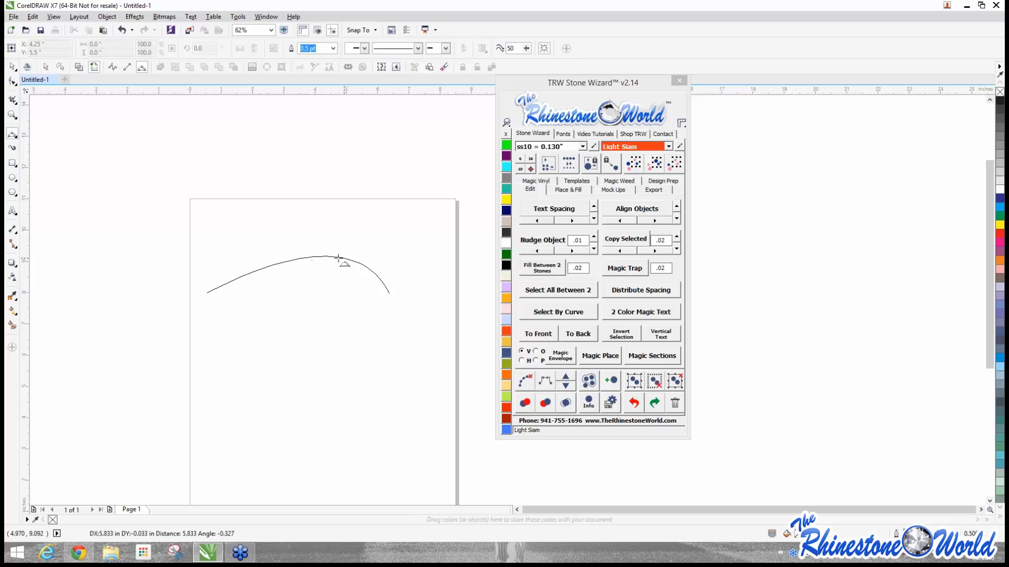
click(299, 262)
click(12, 67)
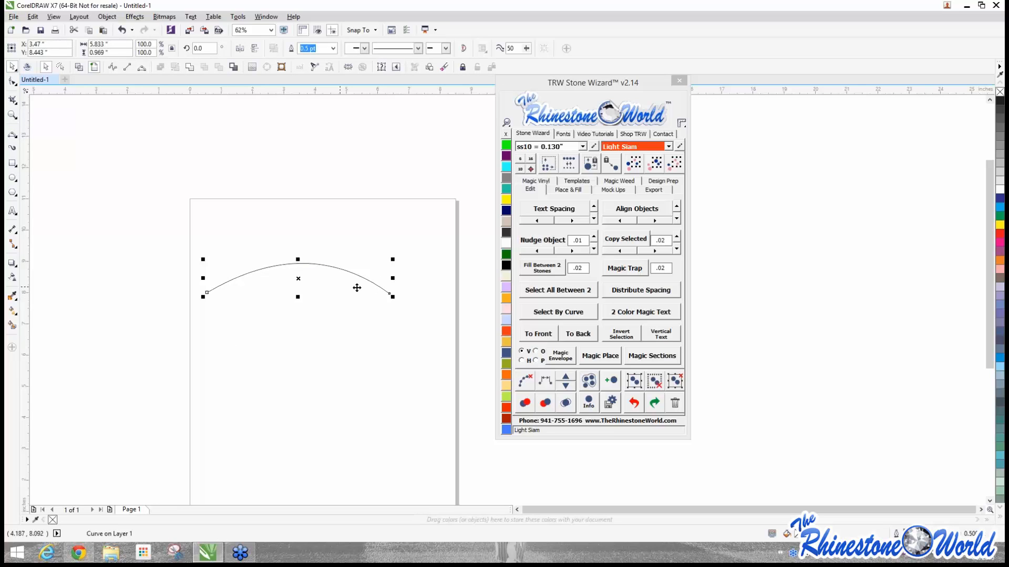
click(337, 310)
Step: Add the artistic text BASKETBALL above the page
click(13, 211)
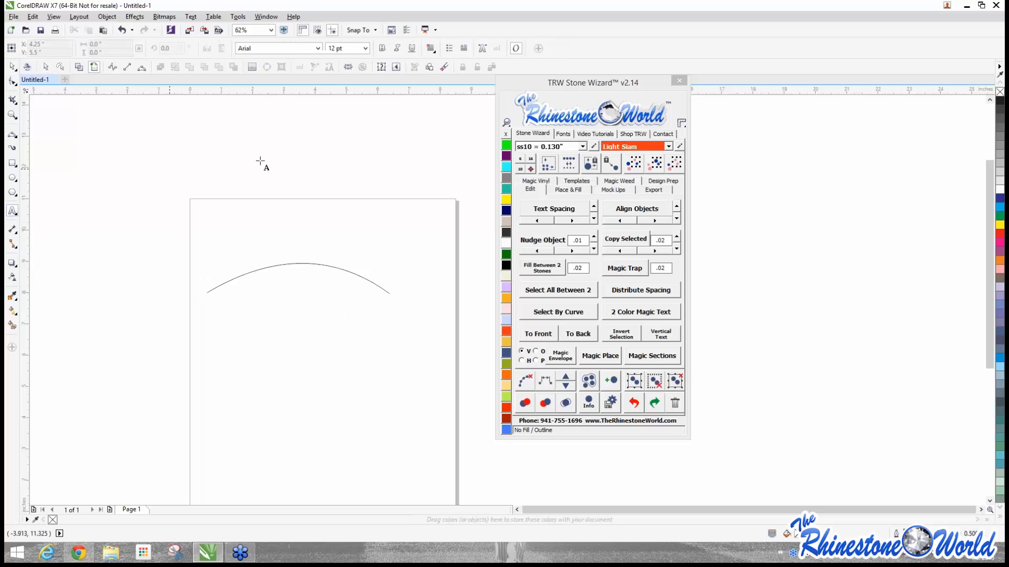
click(302, 175)
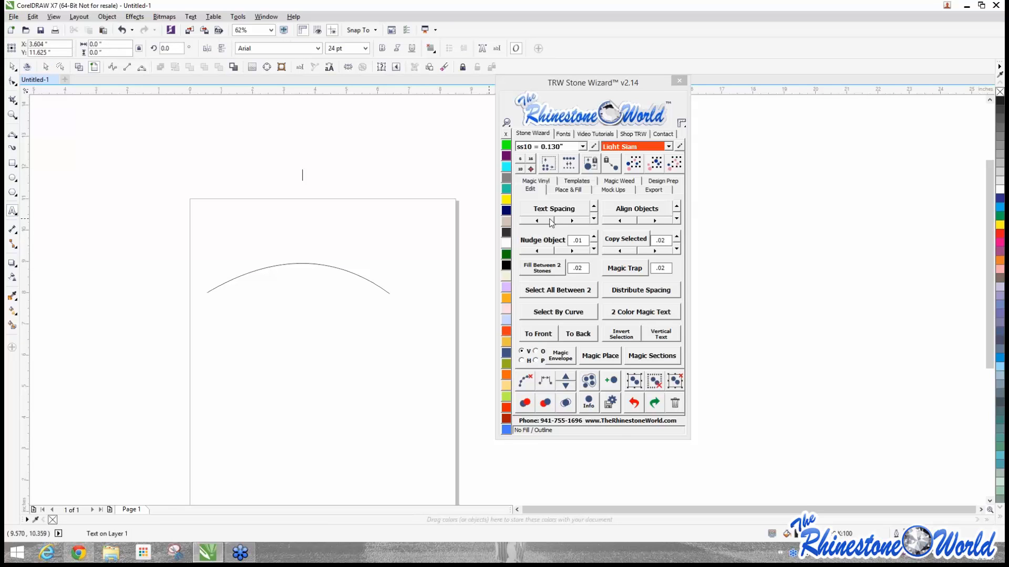
text(BASKETBALL)
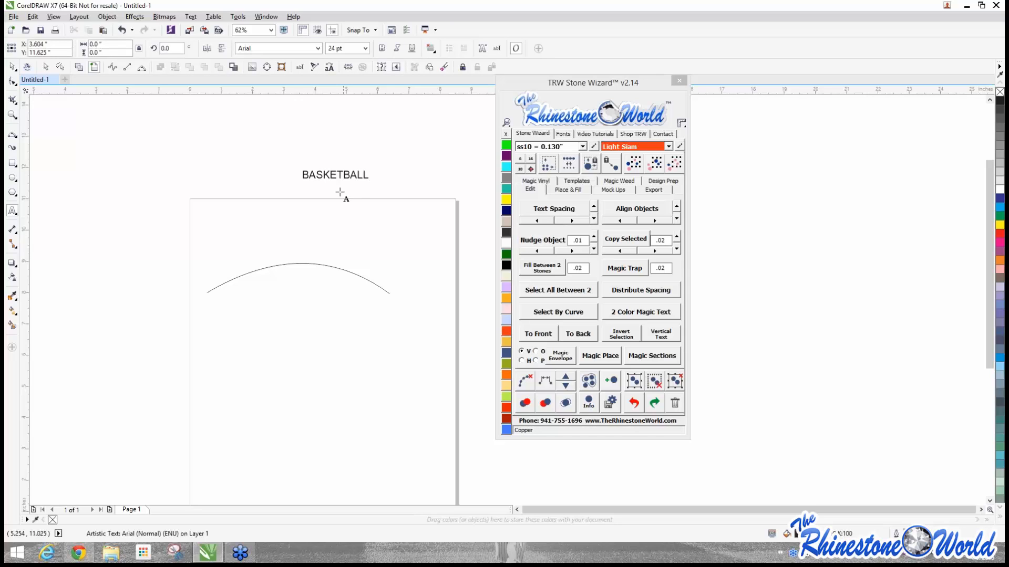
key(ctrl+space)
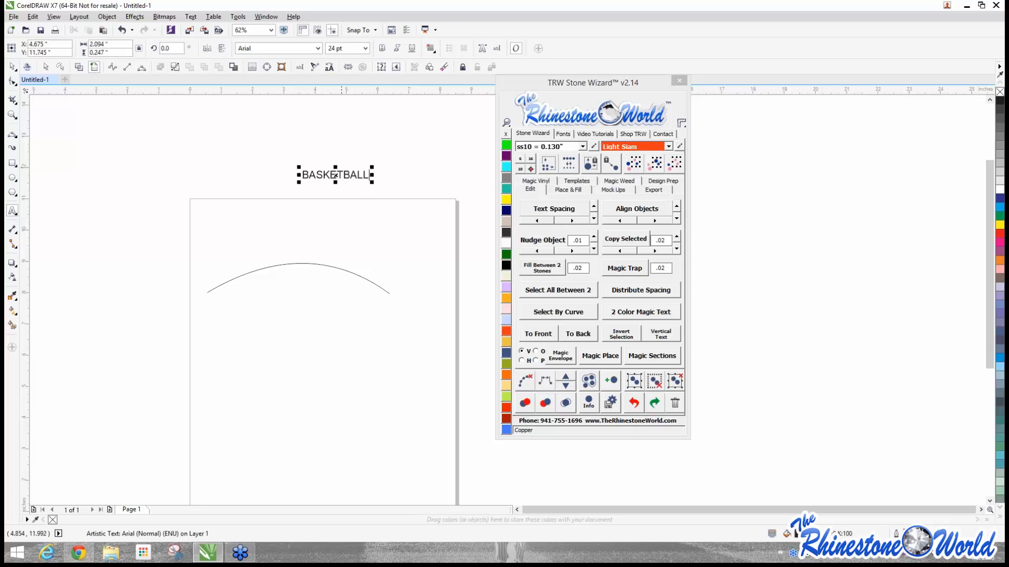
Step: Apply the favorite font TRW 45 RFF to the BASKETBALL text and enlarge it to about 5.9 by 0.9 inches
click(563, 134)
click(549, 188)
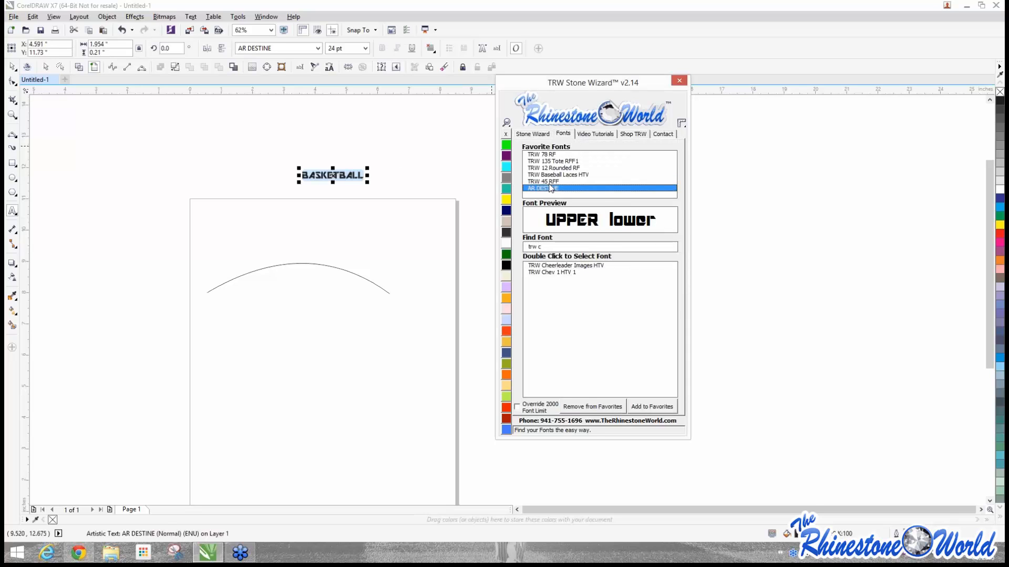
click(550, 181)
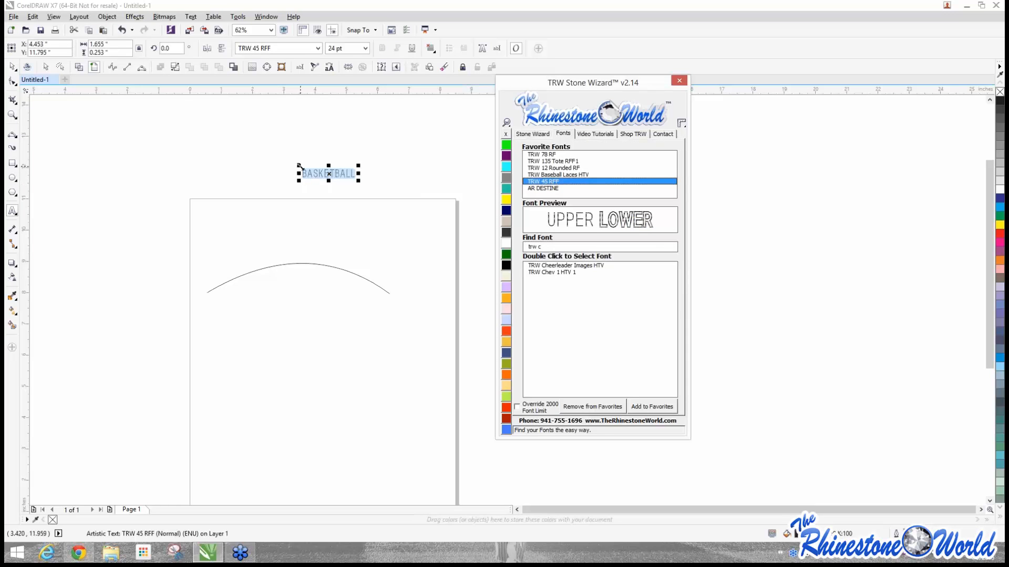
drag(298, 166, 169, 142)
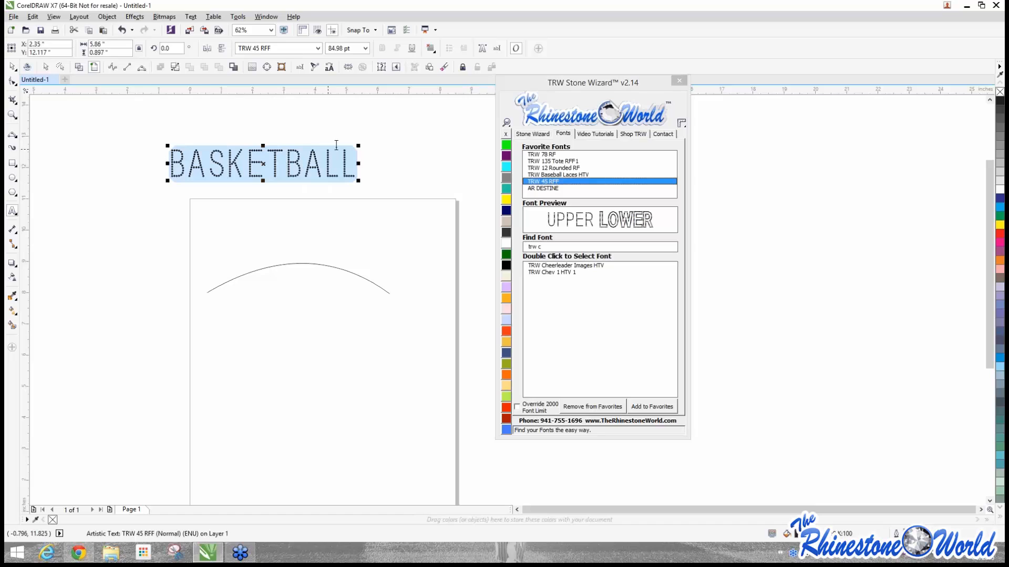
click(12, 67)
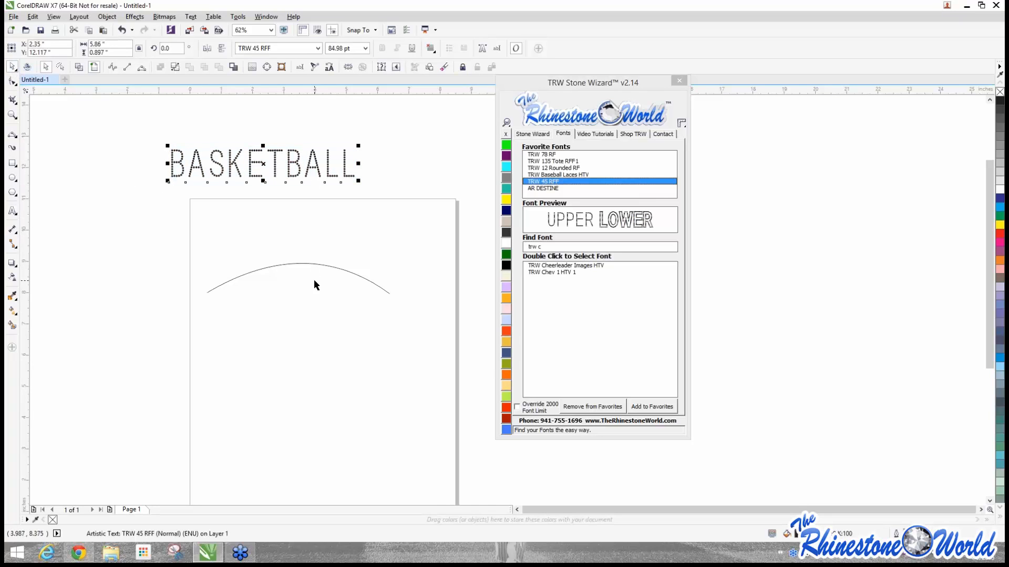
click(314, 67)
scroll(289, 276, up, 1)
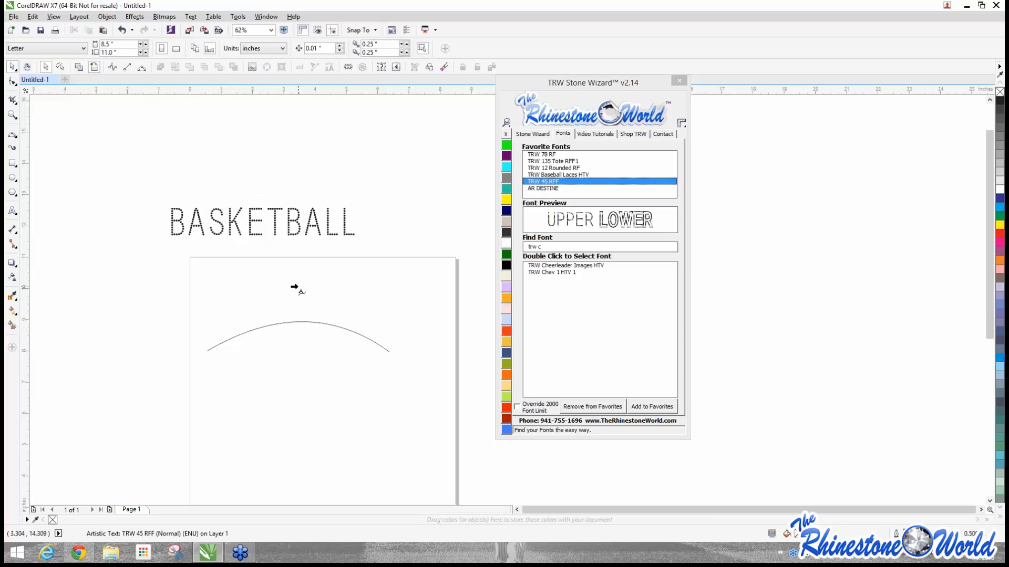
click(274, 280)
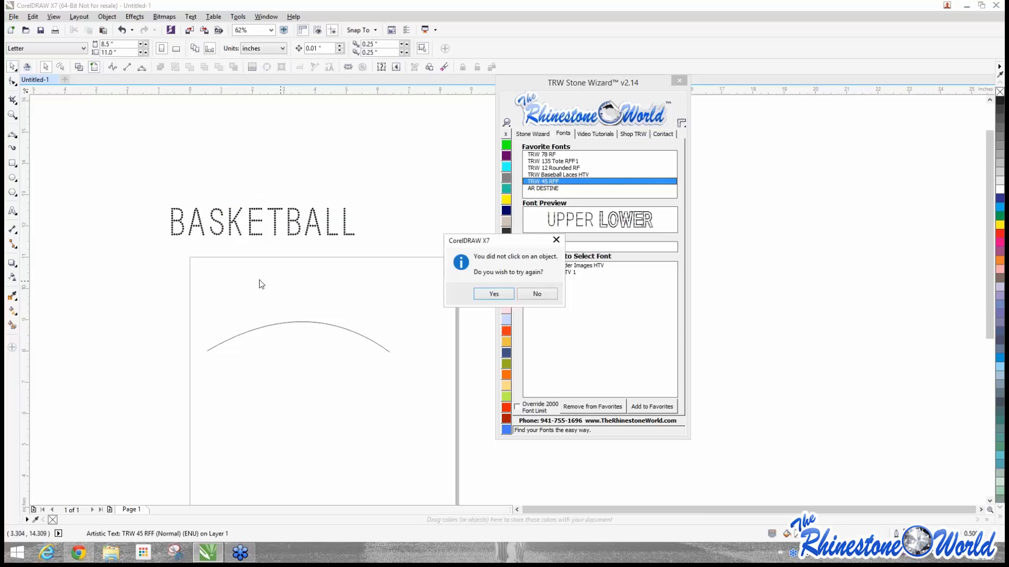
click(518, 294)
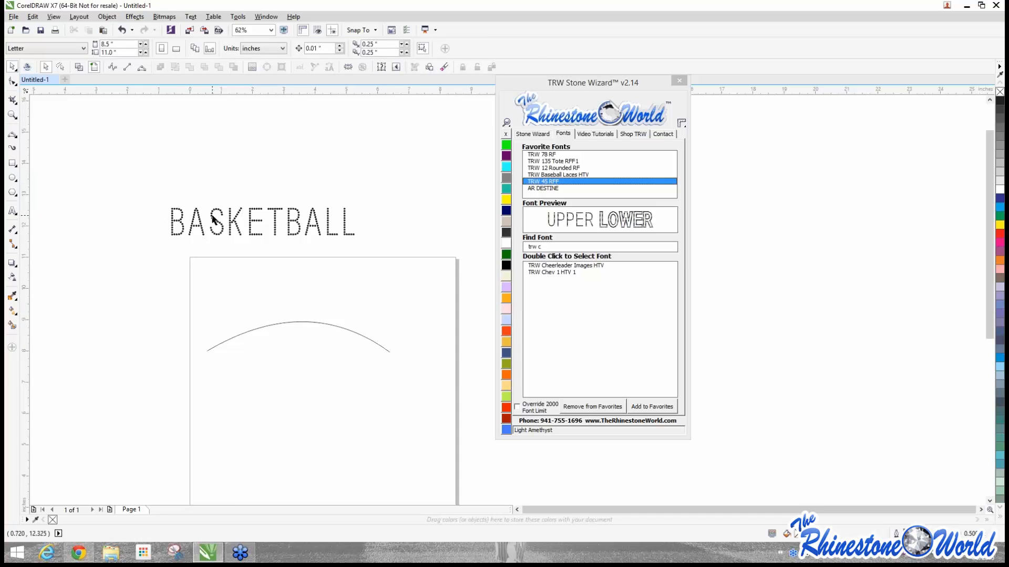
Step: Move the BASKETBALL text about 0.6 inches down and slightly right, closer to the arched curve
mouse_move(214, 219)
mouse_down()
mouse_move(238, 247)
mouse_move(246, 244)
mouse_move(200, 231)
mouse_move(221, 236)
mouse_up()
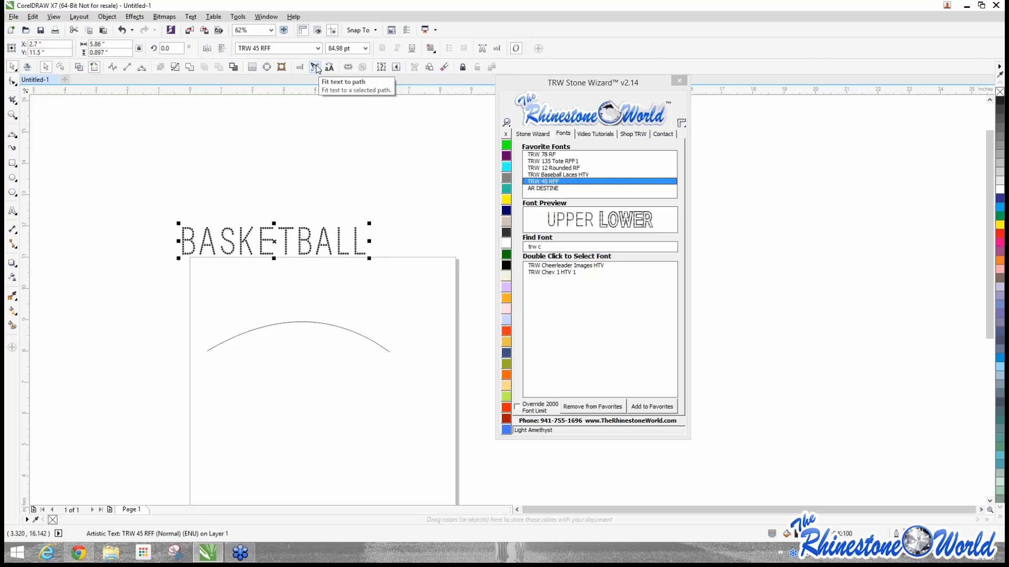
Step: Fit the BASKETBALL text along the arched curve, offset about 0.15 inches above it
click(317, 68)
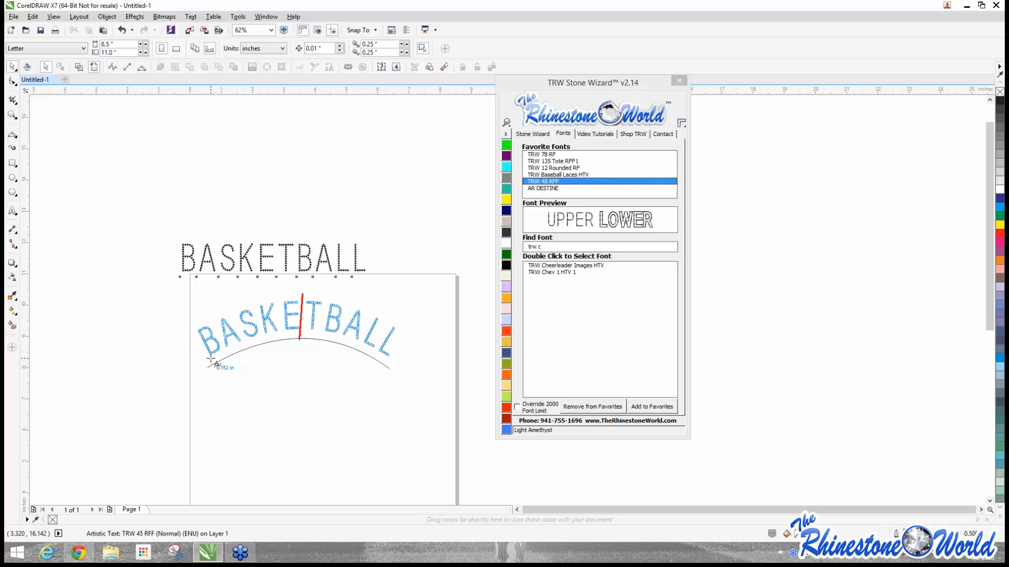
click(211, 359)
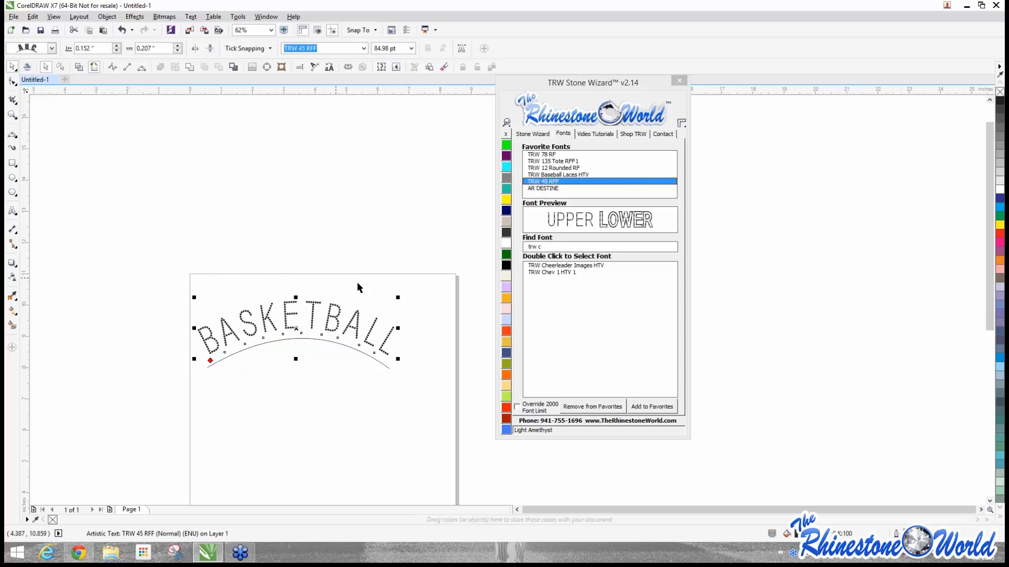
click(339, 375)
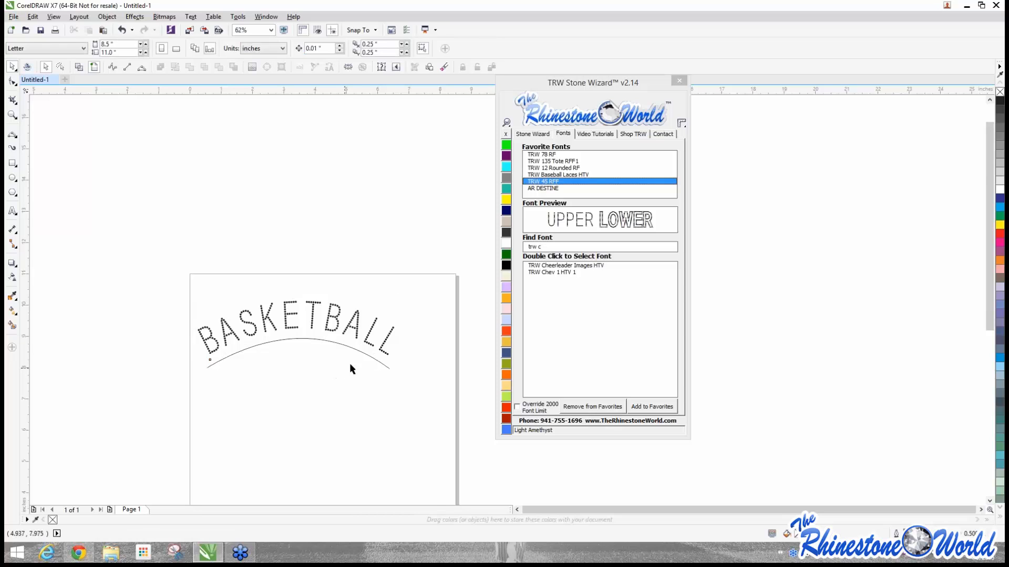
Step: Move the arched BASKETBALL text together with its curve near the centre of the page's upper edge
scroll(322, 342, up, 2)
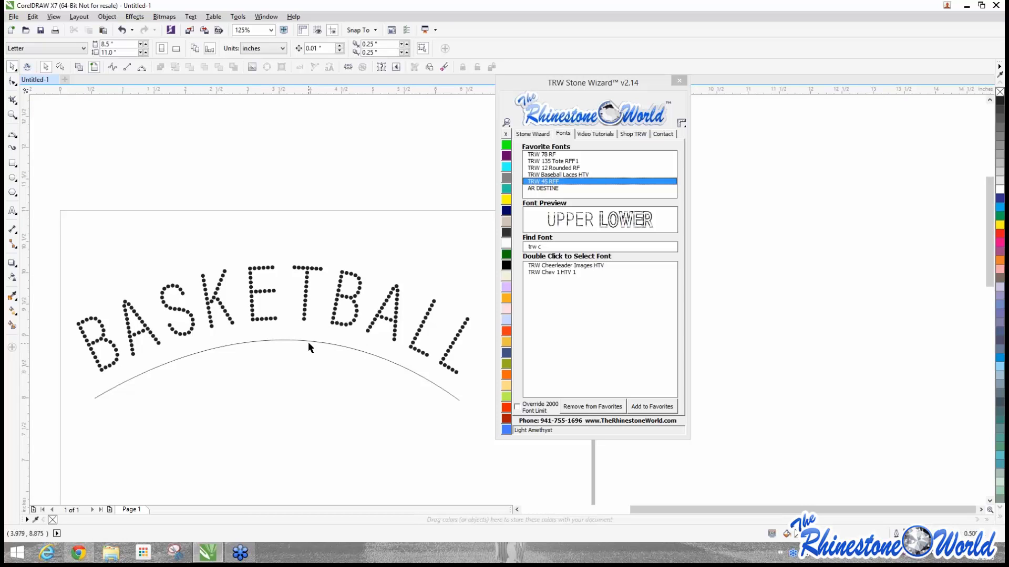
click(311, 342)
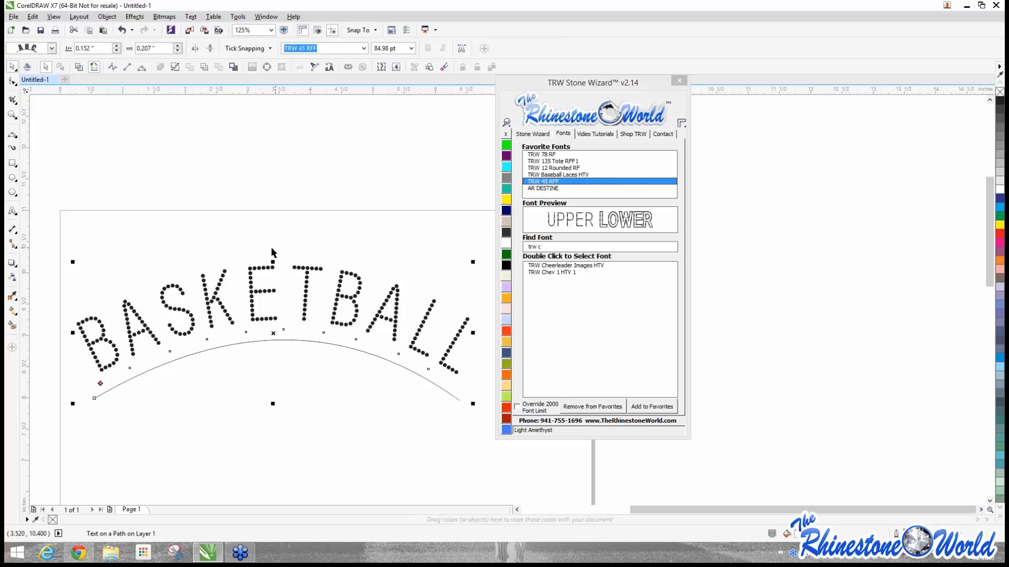
drag(273, 333, 265, 240)
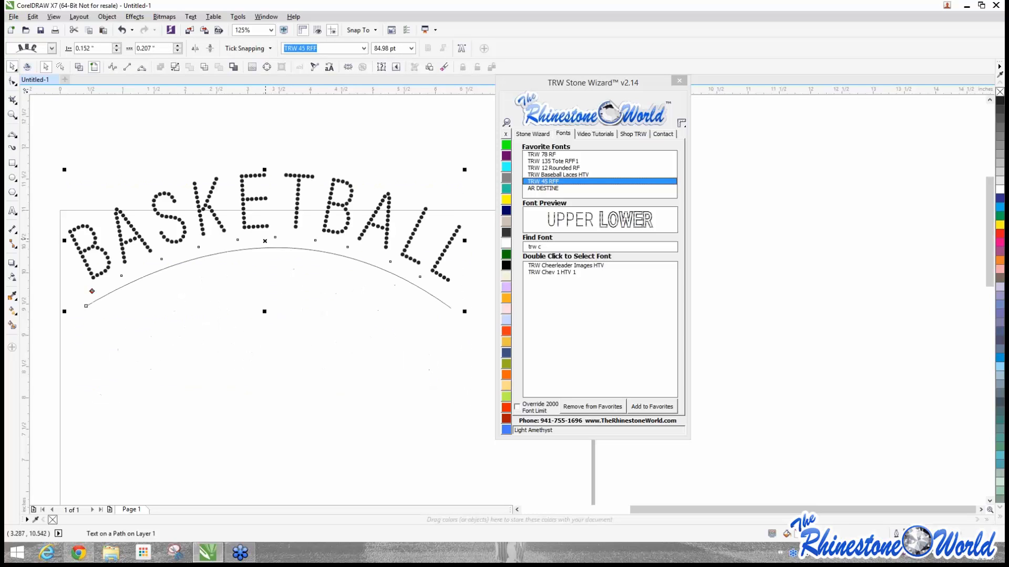
scroll(265, 300, down, 4)
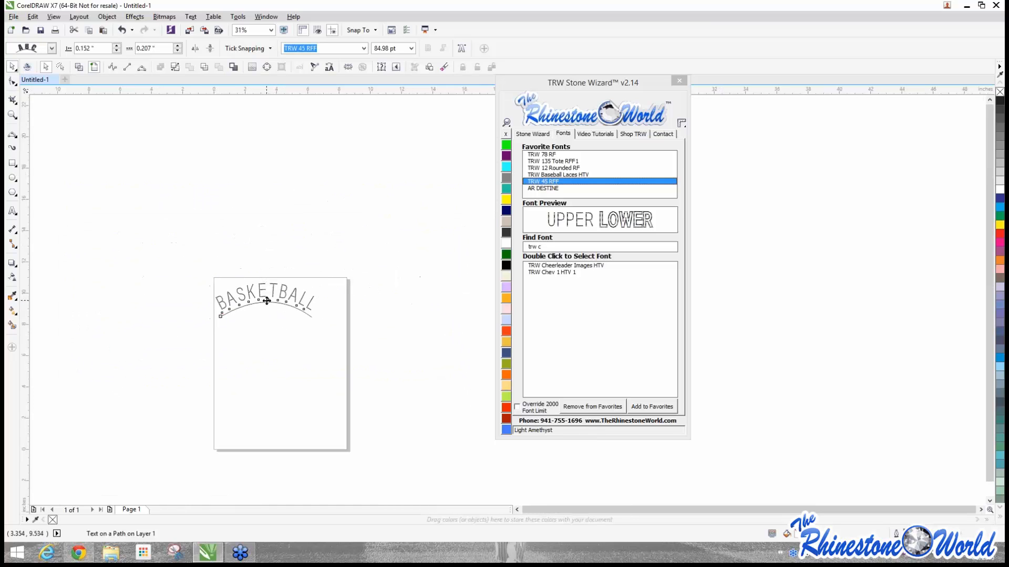
drag(266, 300, 324, 333)
scroll(269, 284, up, 2)
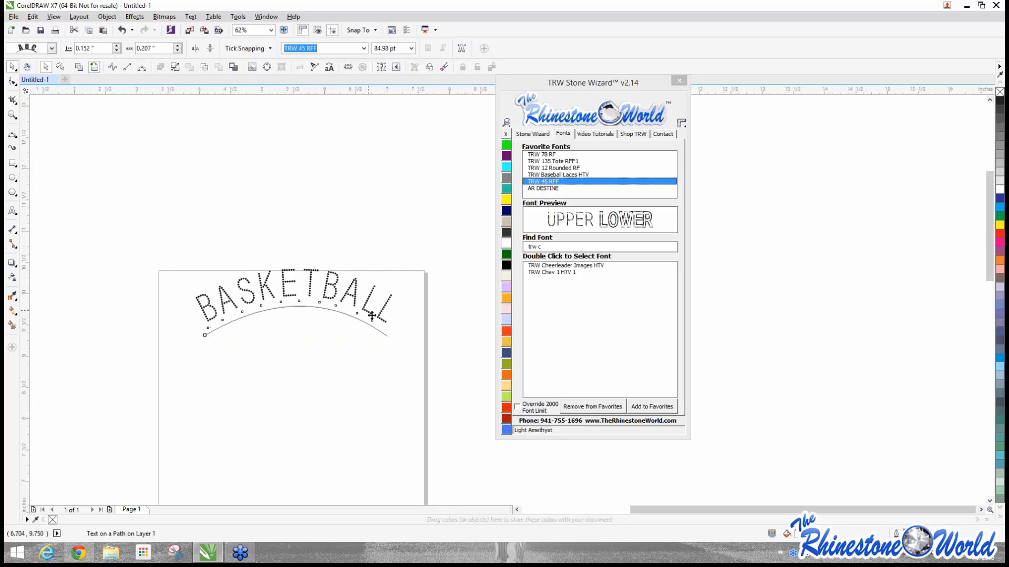
Step: Delete the control curve beneath the arched BASKETBALL text
scroll(370, 314, up, 4)
click(275, 329)
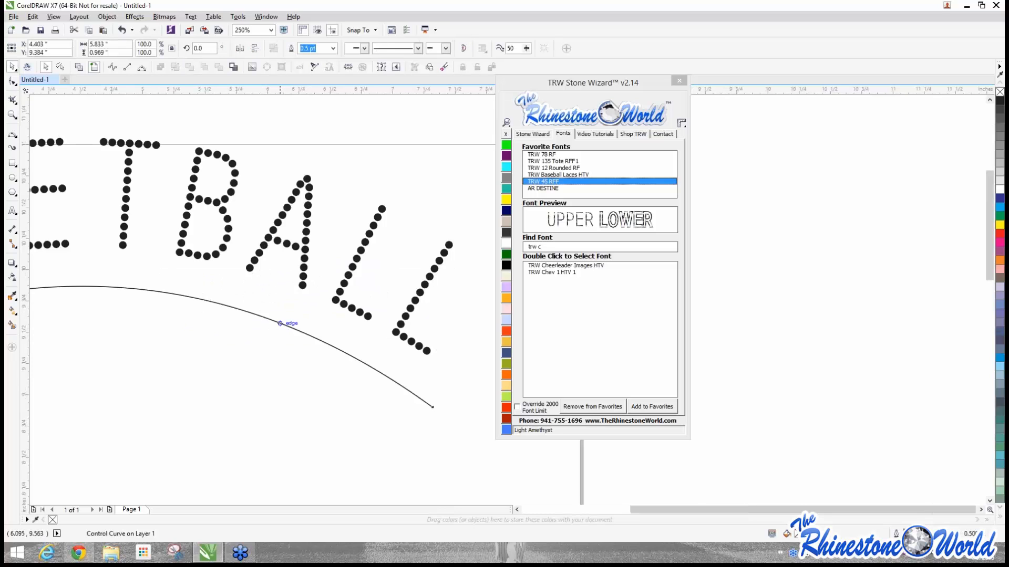
scroll(275, 329, down, 4)
key(Escape)
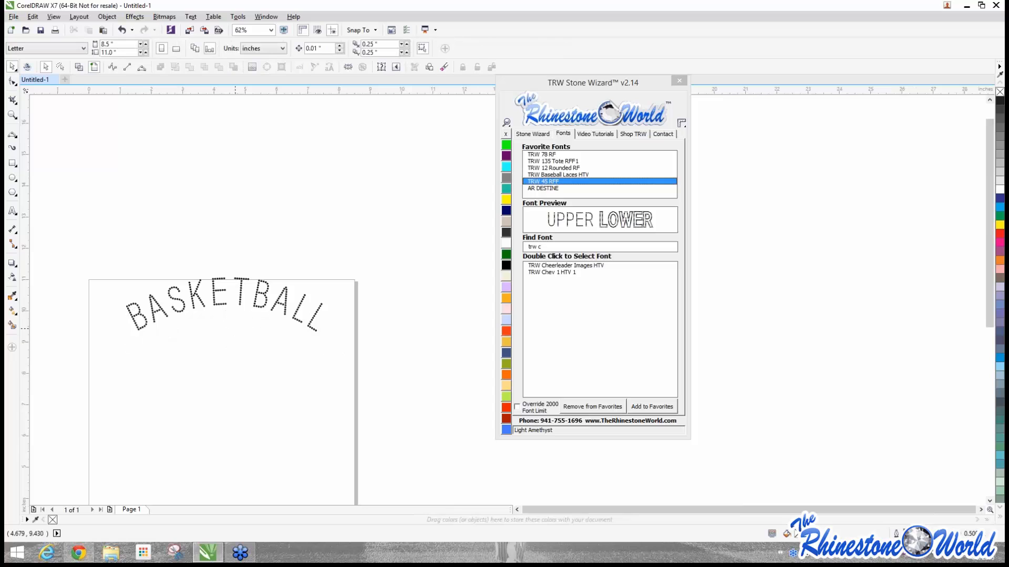
Step: Set the stone size to ss06 = 0.097" and apply 2 Color Magic Text to the arched BASKETBALL text
click(297, 318)
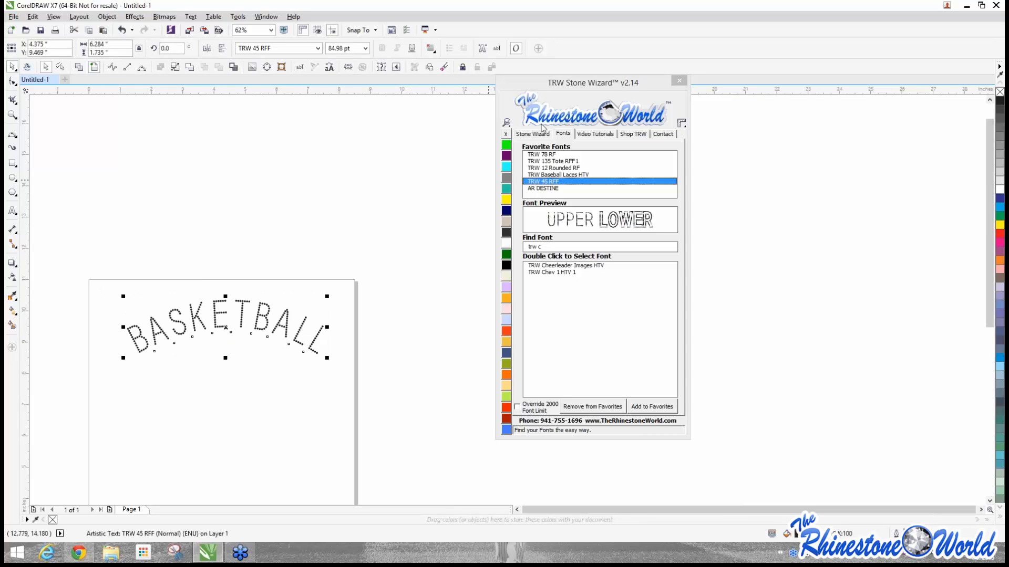
click(535, 133)
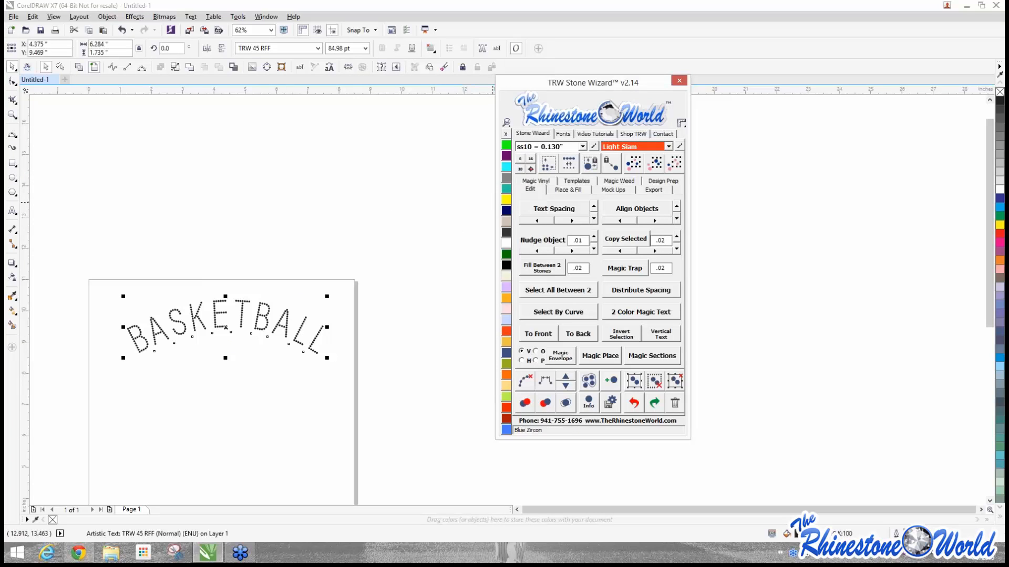
click(583, 146)
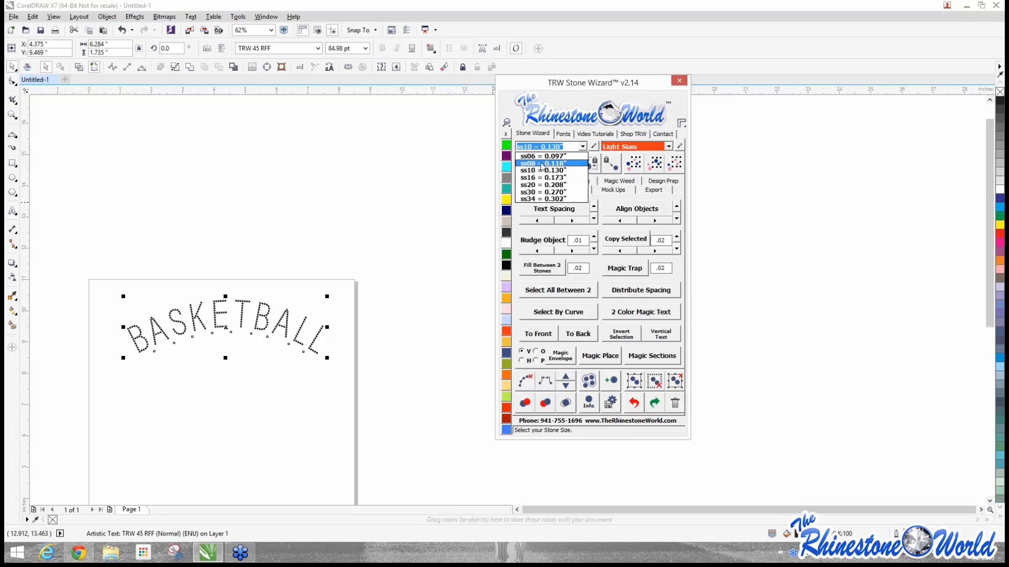
click(550, 157)
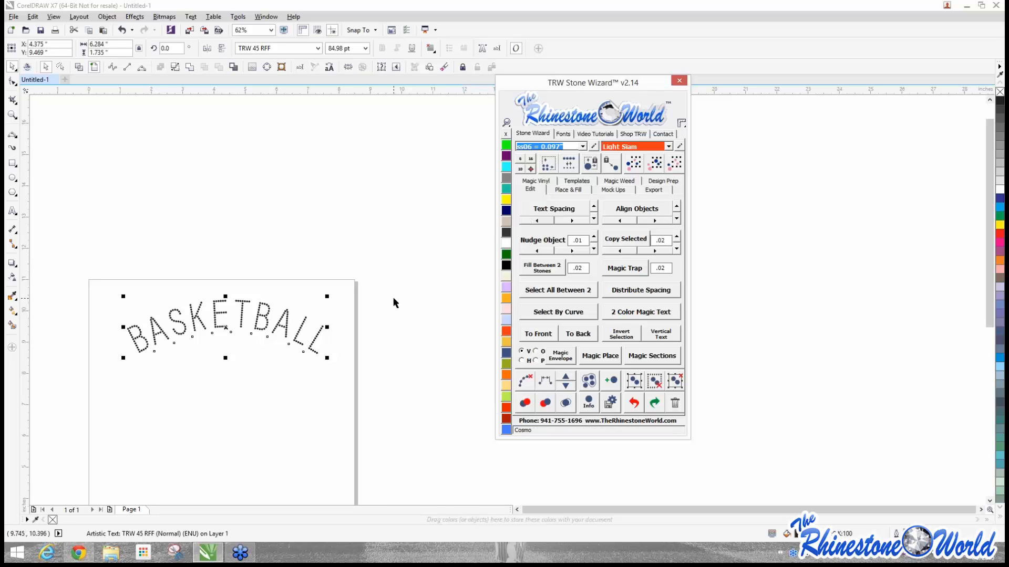
click(649, 313)
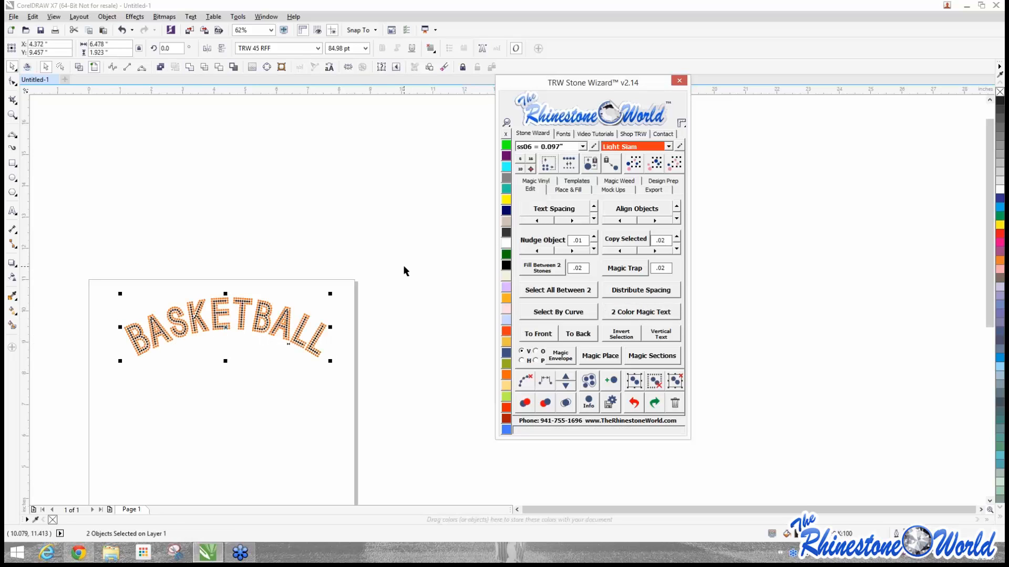
drag(404, 243, 190, 396)
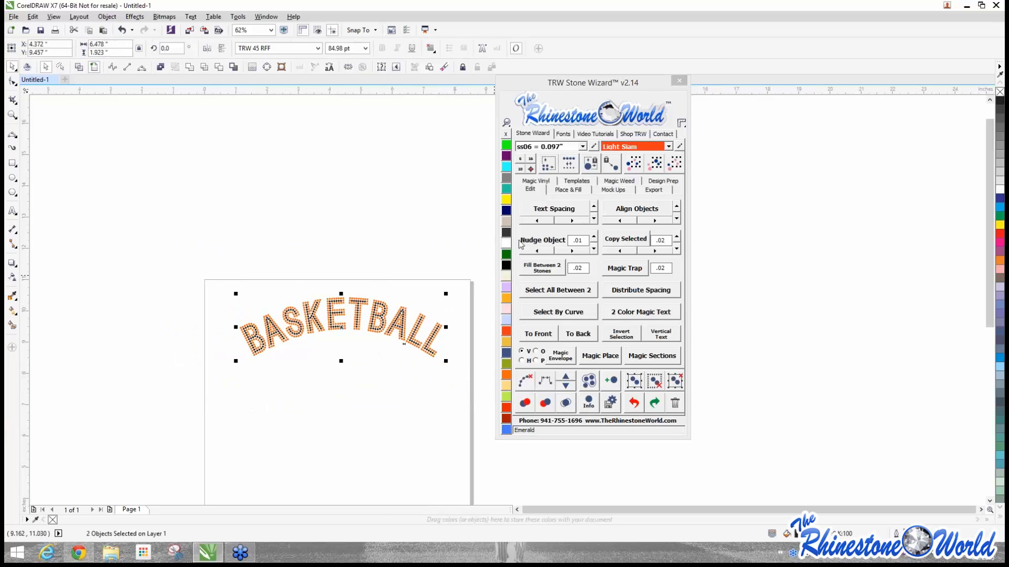
Step: Resize the two-color BASKETBALL design to ss06 stones, replacing any stones of other sizes, and check one orange stone's dimensions
click(582, 147)
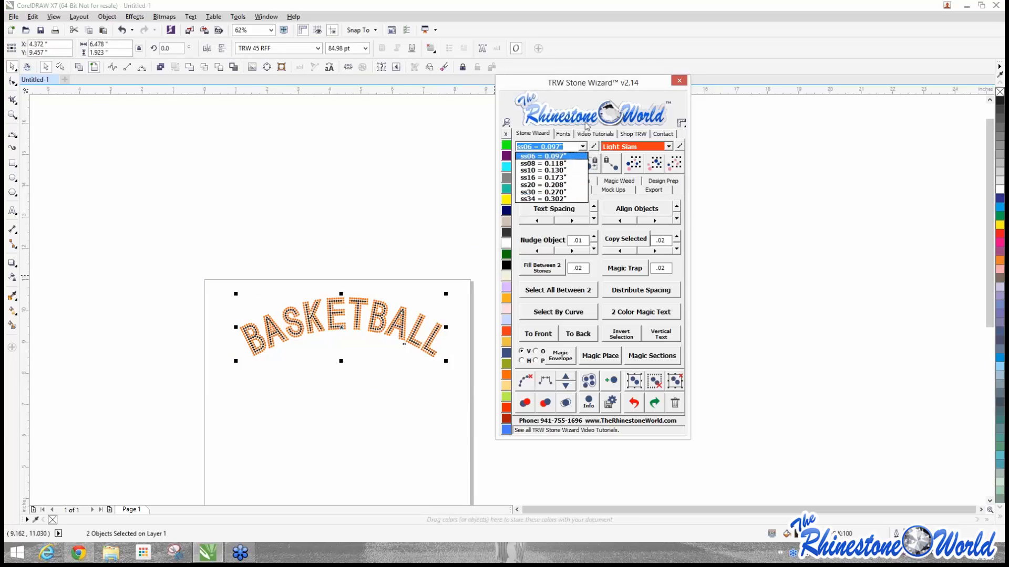
click(588, 94)
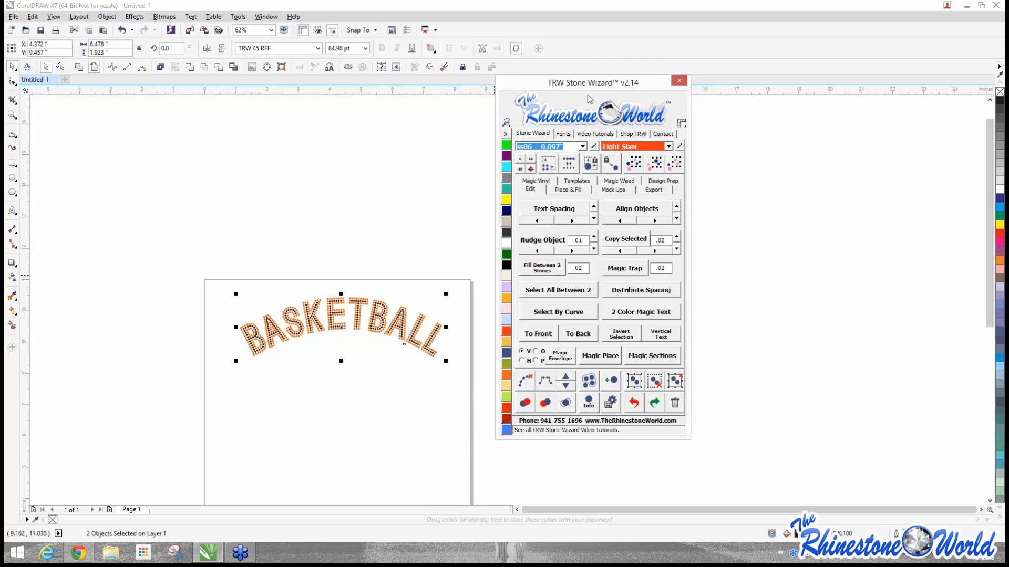
click(550, 170)
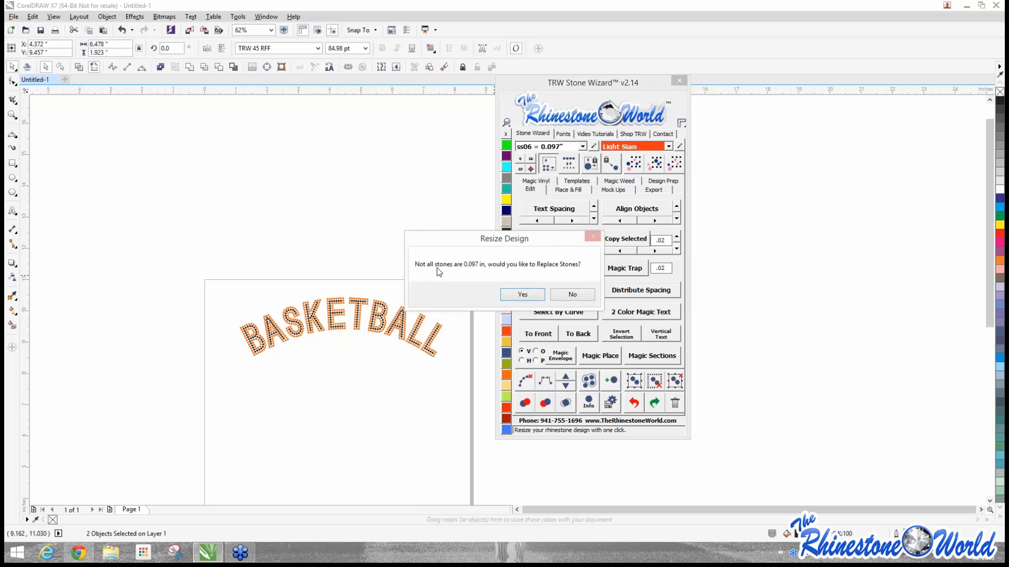
click(512, 298)
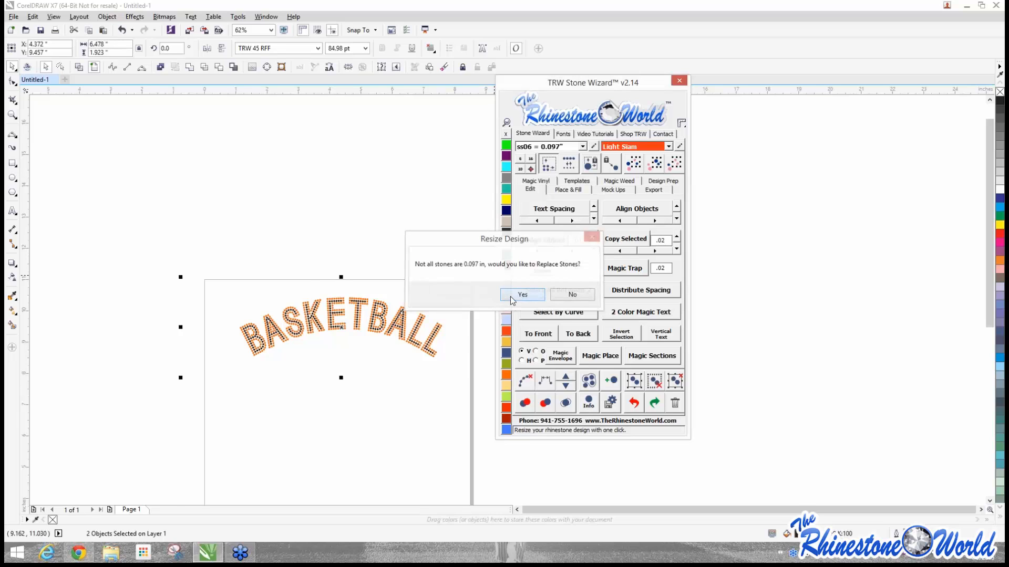
click(269, 240)
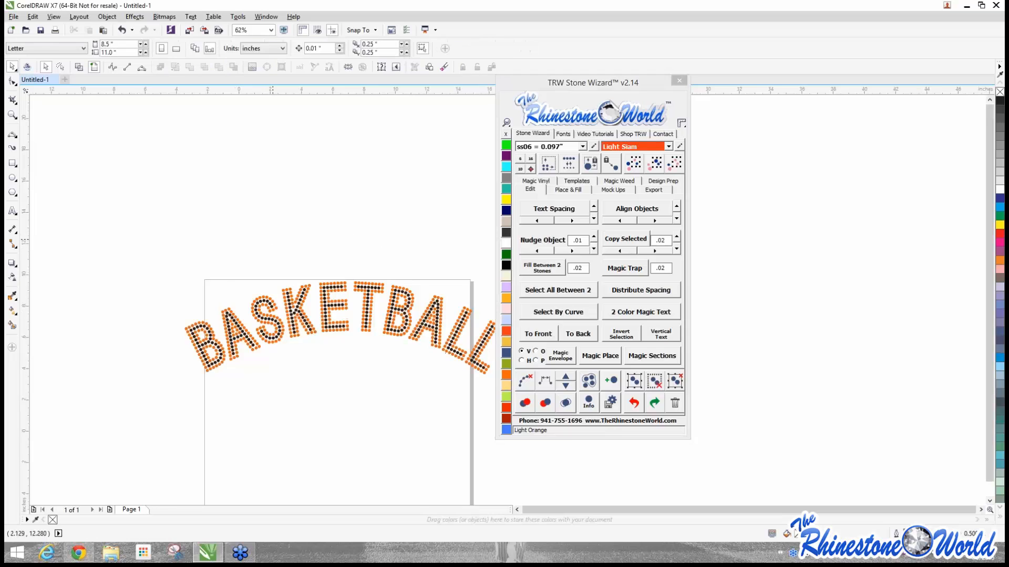
scroll(288, 264, down, 1)
scroll(316, 271, up, 4)
click(334, 313)
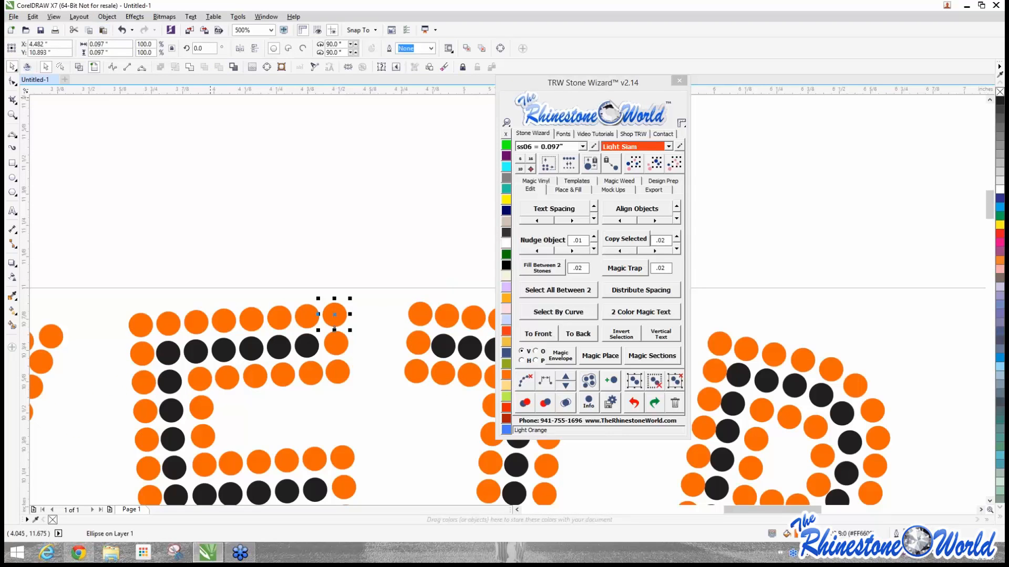
Step: Create TRW Magic Templates from the entire two-color BASKETBALL design and view the color templates
scroll(177, 128, down, 7)
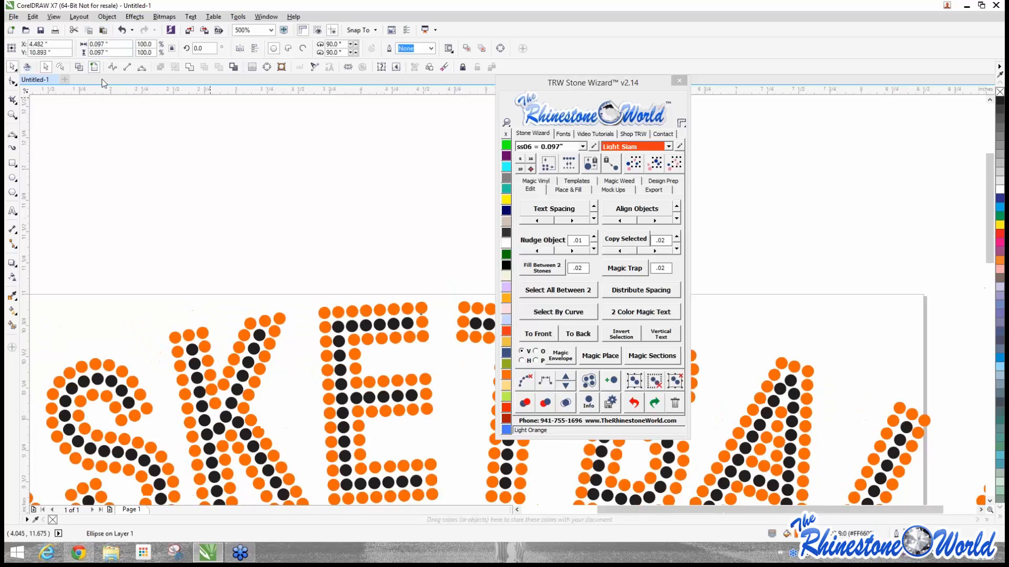
key(ctrl+a)
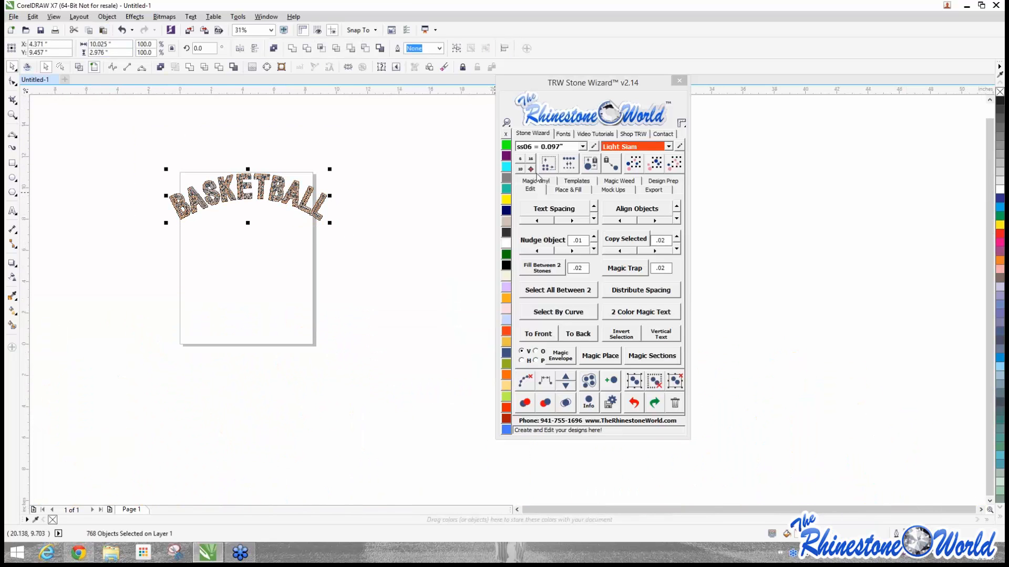
click(571, 179)
click(574, 209)
click(339, 282)
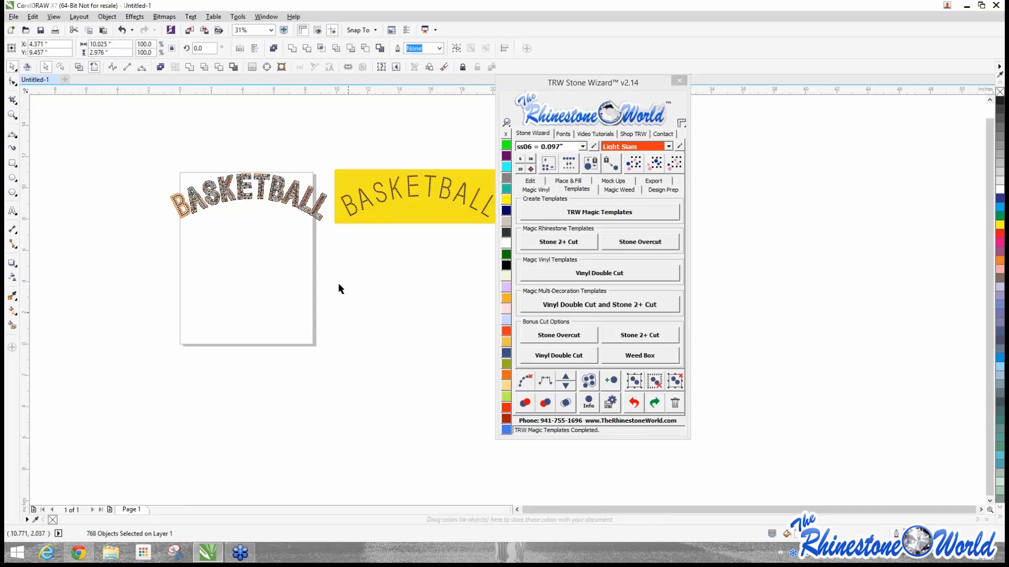
scroll(338, 282, down, 1)
scroll(461, 231, down, 1)
scroll(484, 222, up, 1)
scroll(485, 221, up, 2)
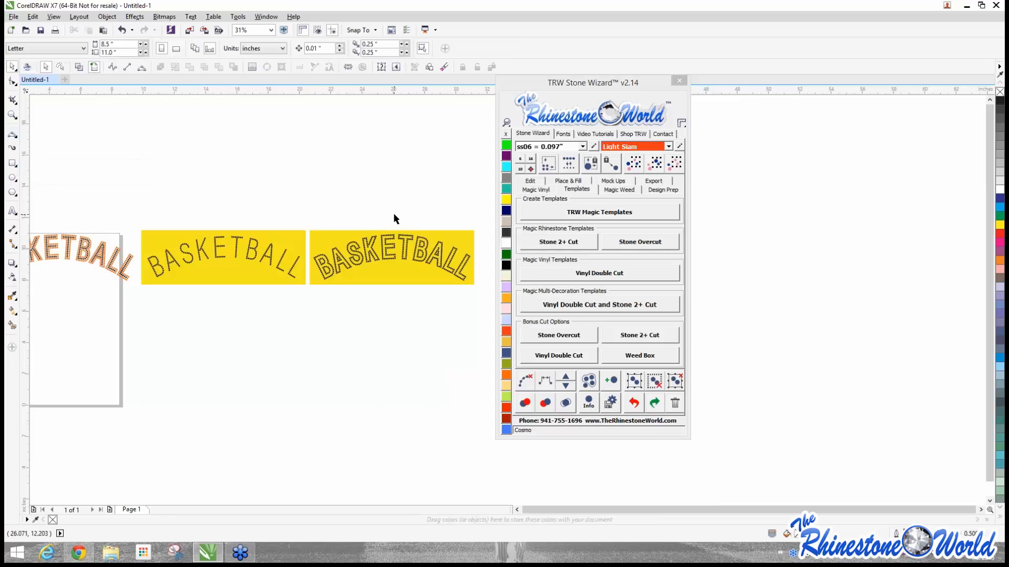
scroll(402, 215, down, 1)
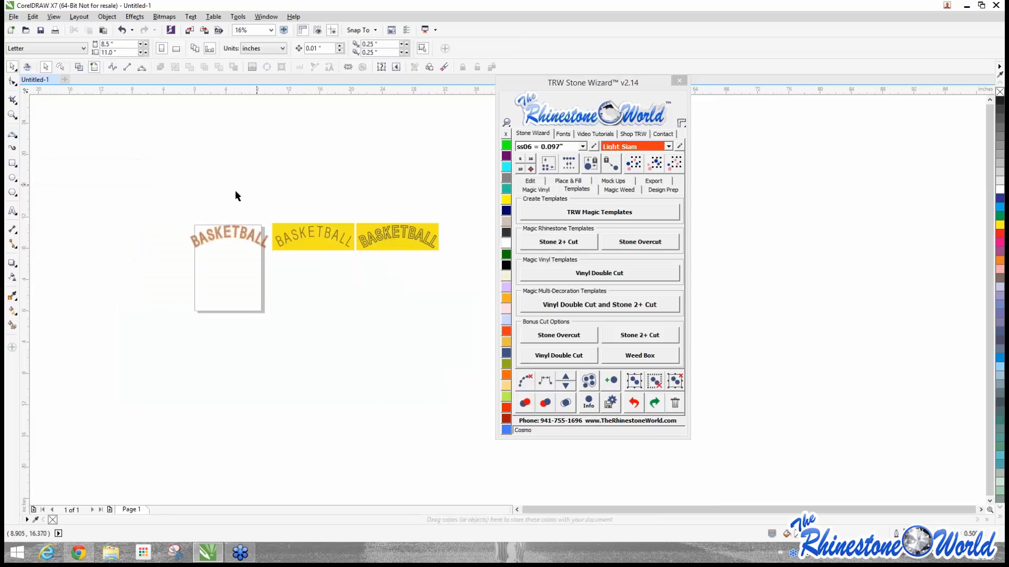
drag(173, 193, 472, 282)
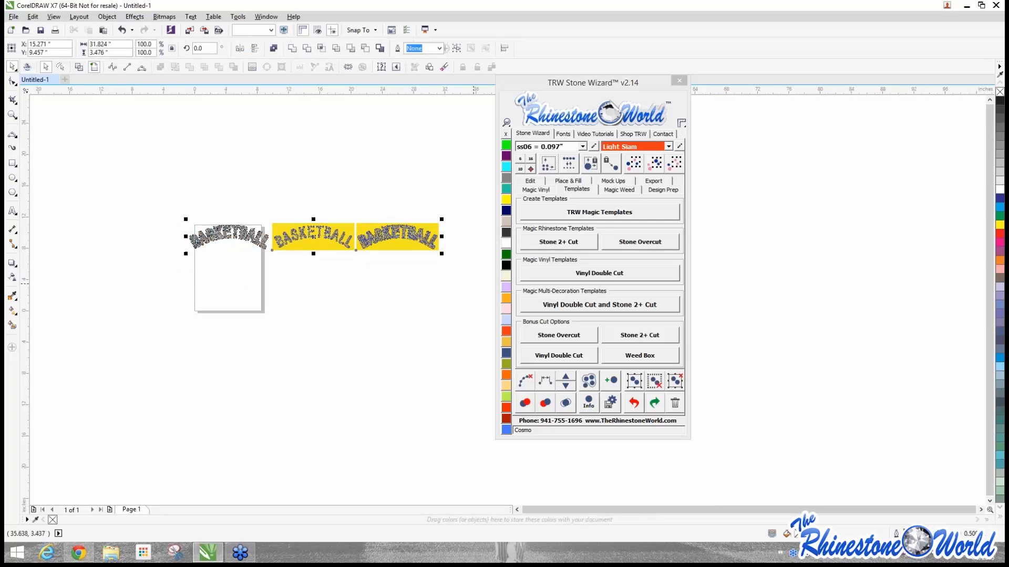
key(Delete)
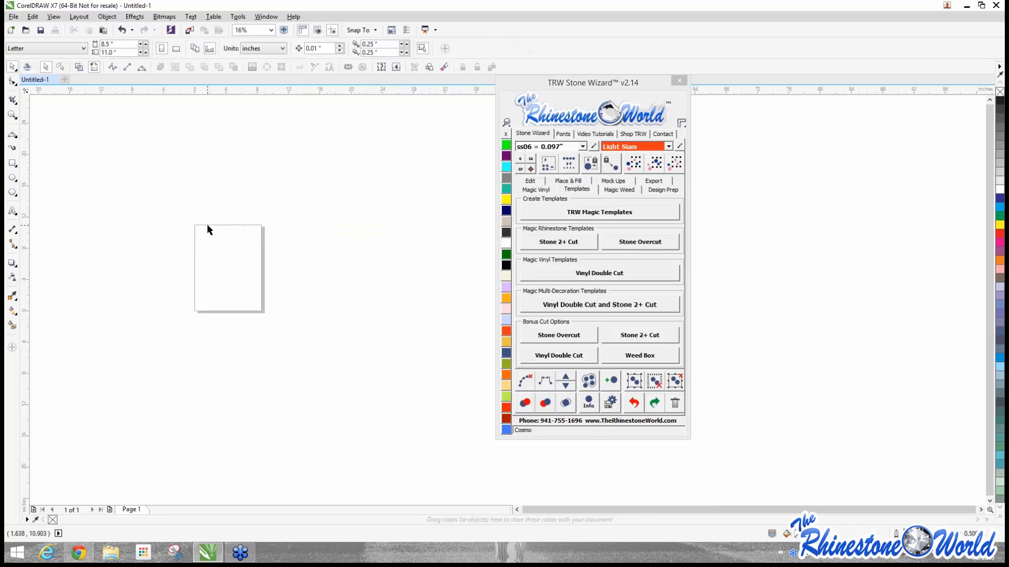
scroll(207, 224, up, 1)
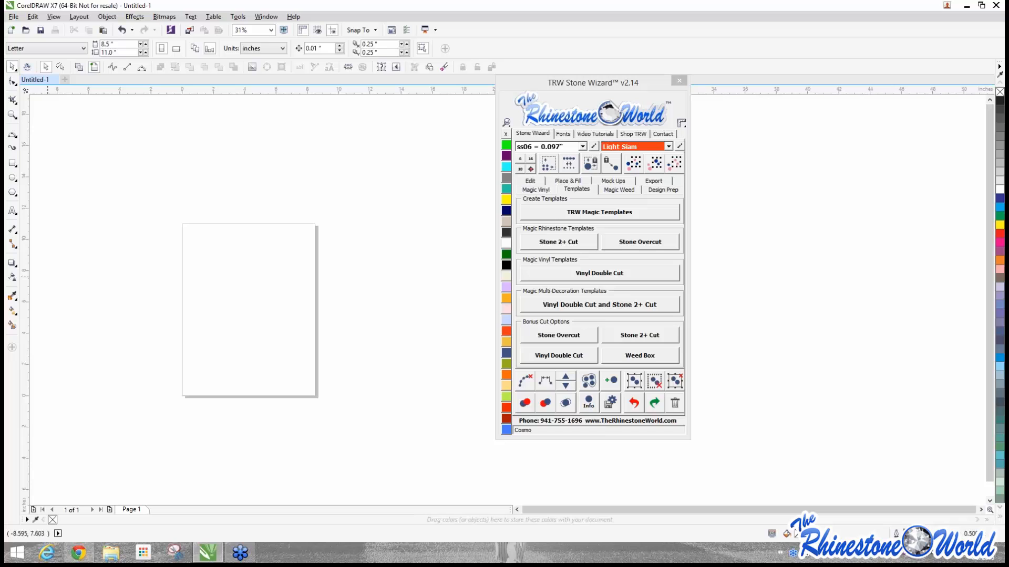
key(ctrl+v)
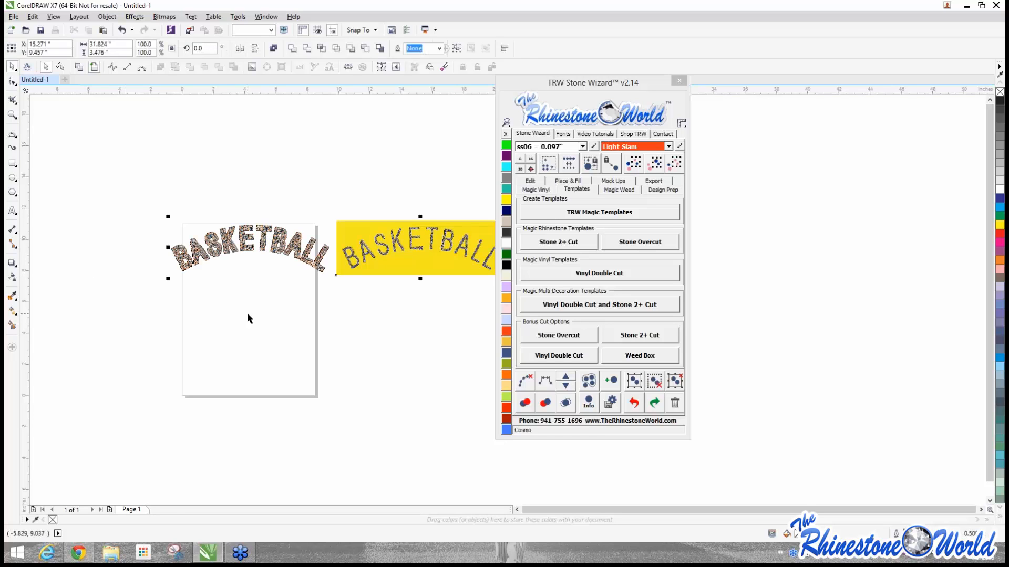
click(247, 313)
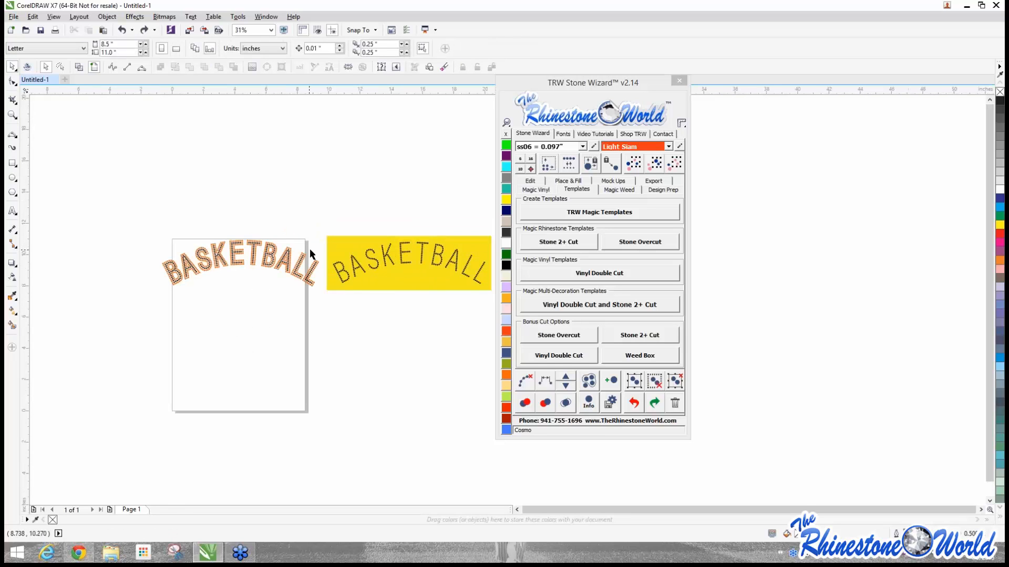
Step: Add the artistic text BASKETBALL in Arial 24 pt on the page below the arched design
drag(141, 210, 319, 305)
click(13, 211)
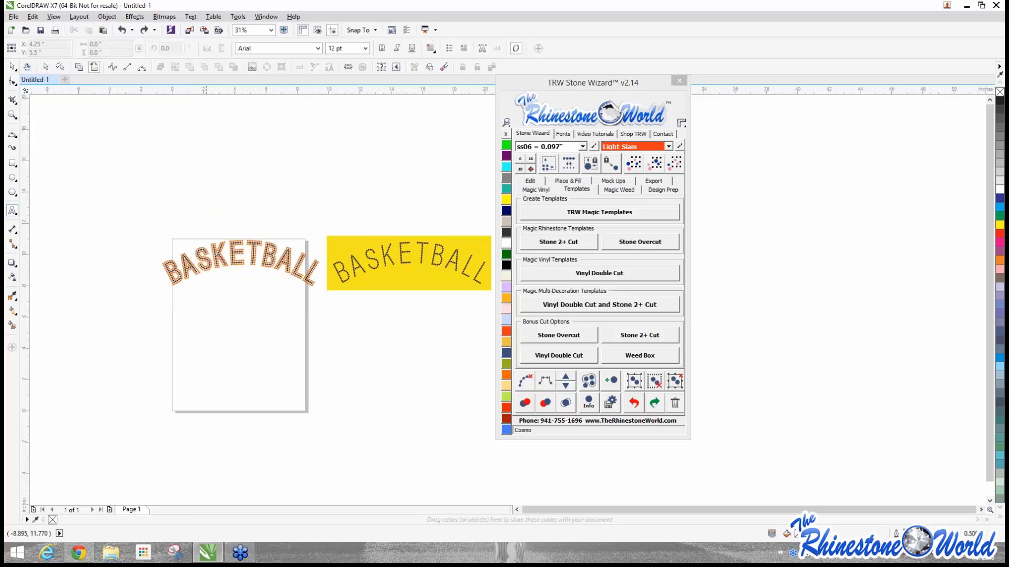
click(226, 346)
text(BASE)
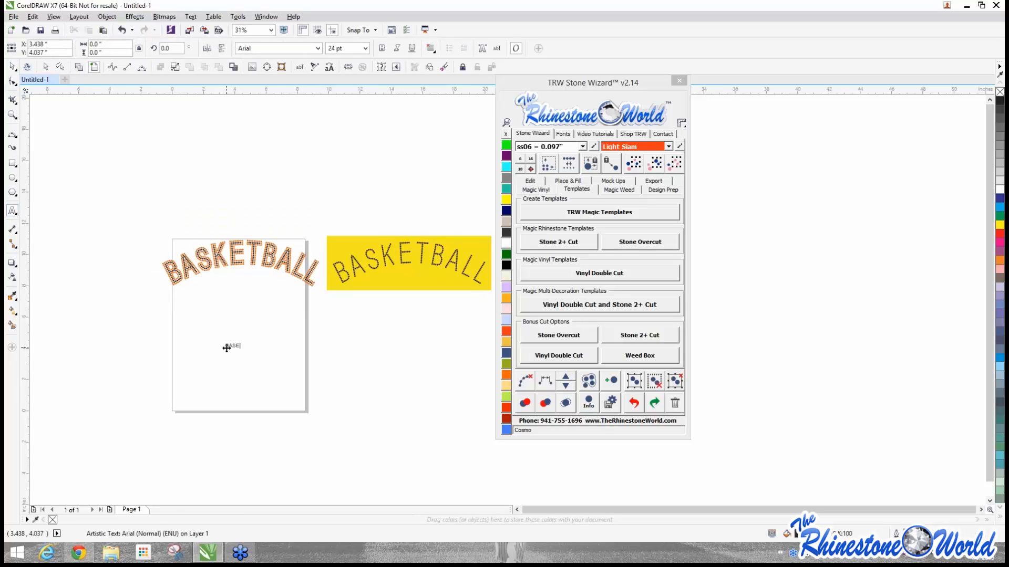
key(BackSpace)
key(ctrl+space)
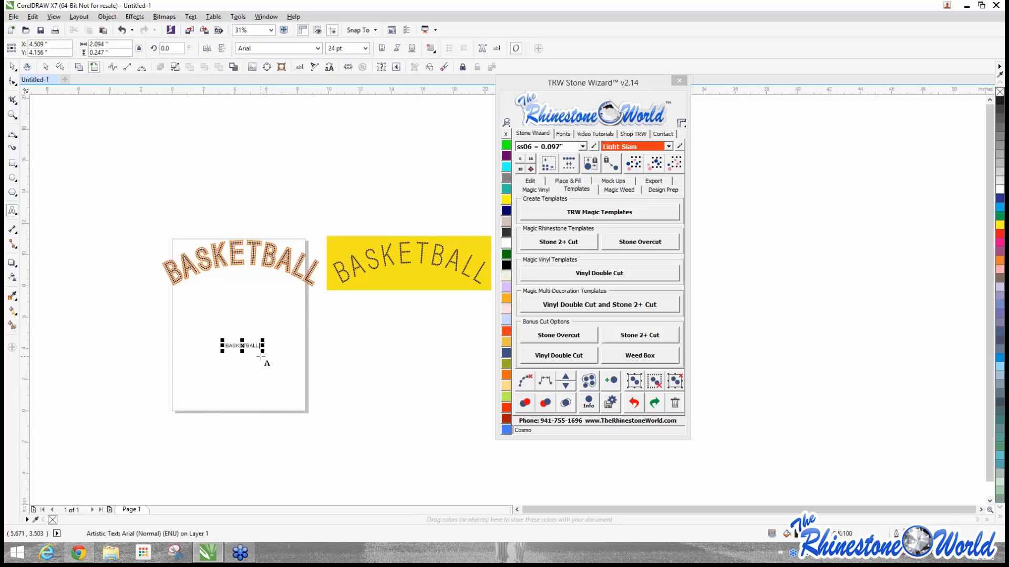
Step: Enlarge the artistic text BASKETBALL below the arched design to about 14.3 inches wide
drag(265, 353, 454, 375)
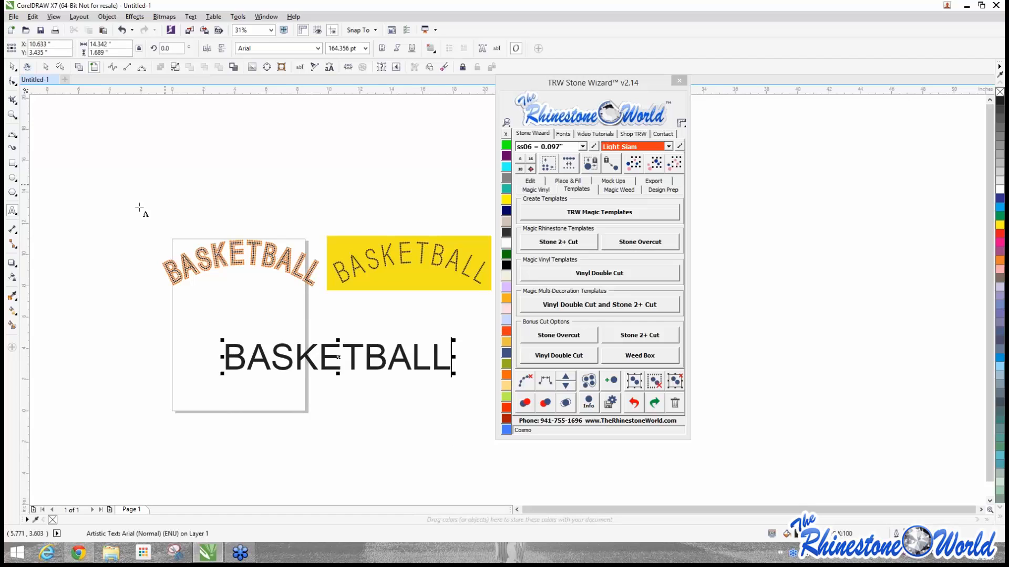
click(12, 66)
click(153, 314)
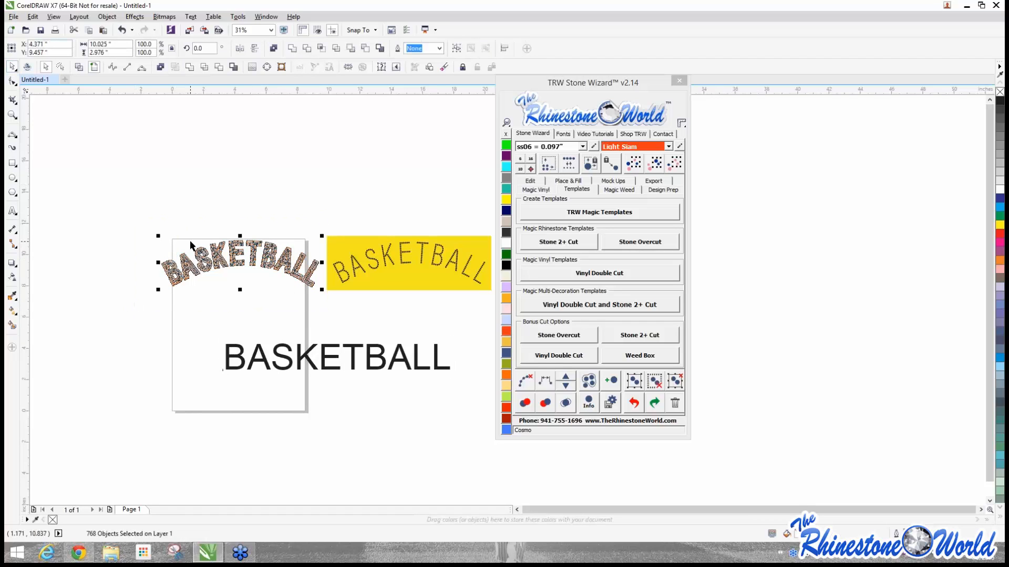
Step: Examine the arched two-color BASKETBALL design up close and check the dimensions of one orange stone in the letter B
scroll(278, 251, up, 2)
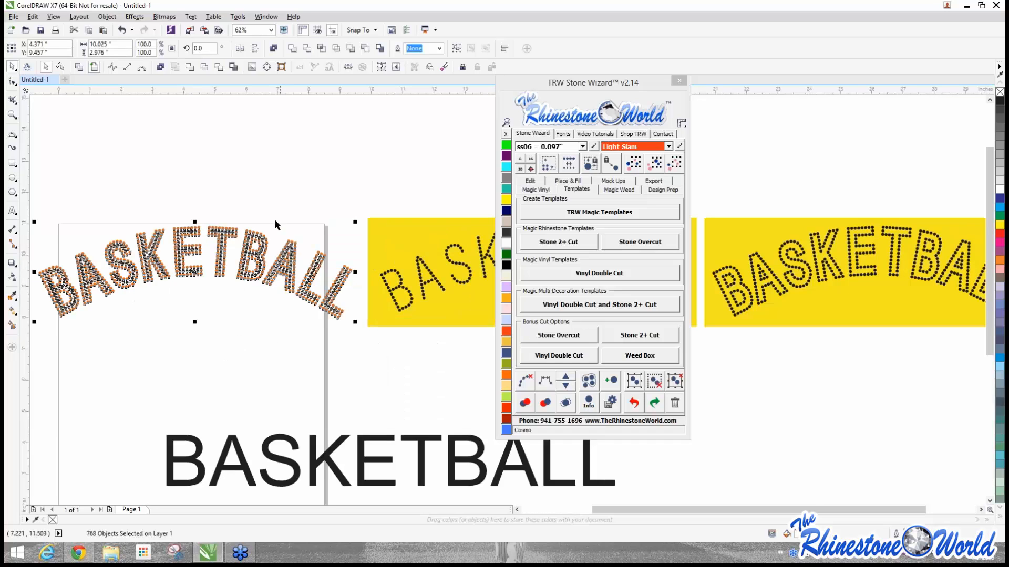
click(290, 162)
drag(364, 199, 90, 365)
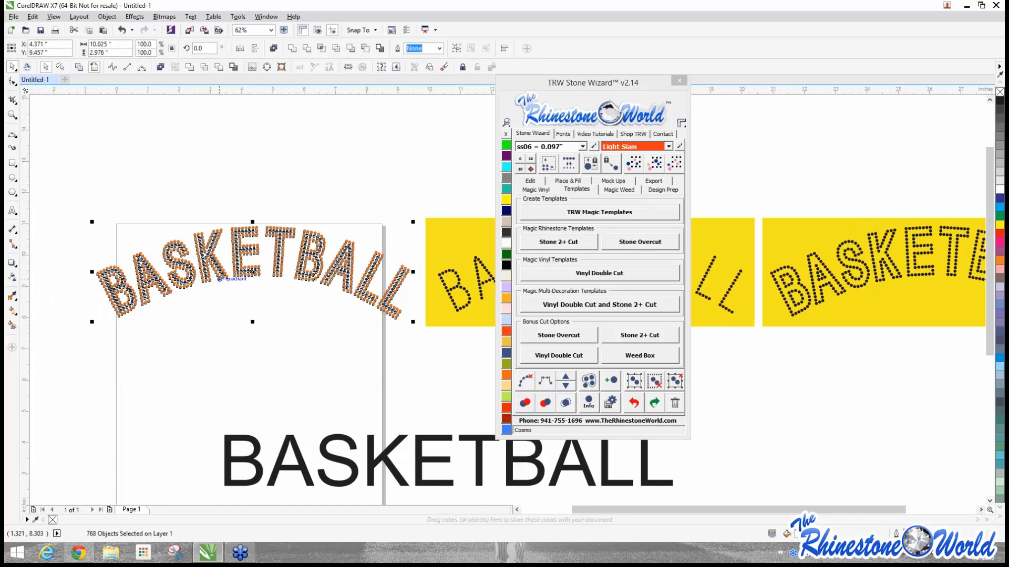
click(99, 283)
scroll(103, 276, up, 4)
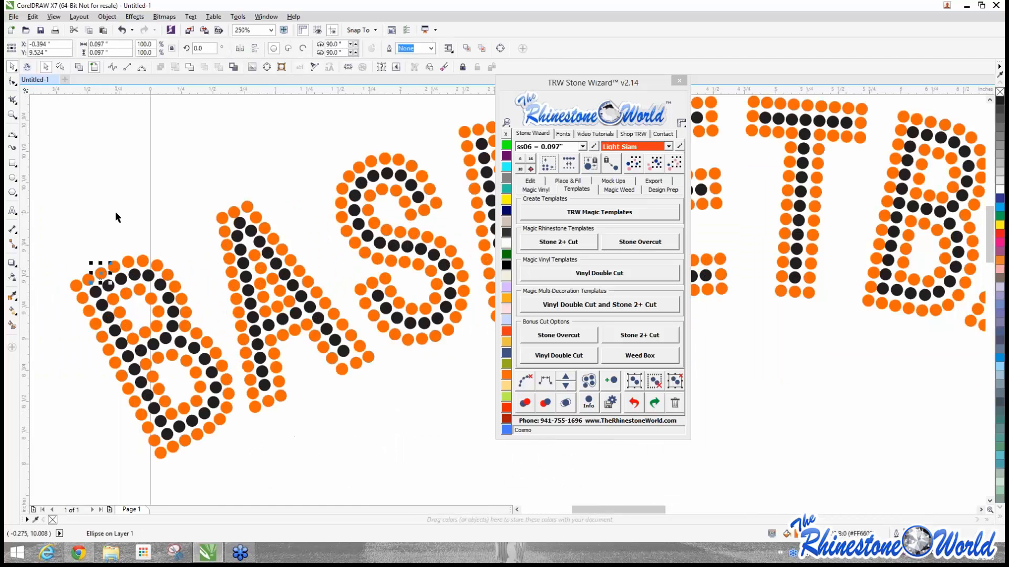
scroll(115, 211, down, 2)
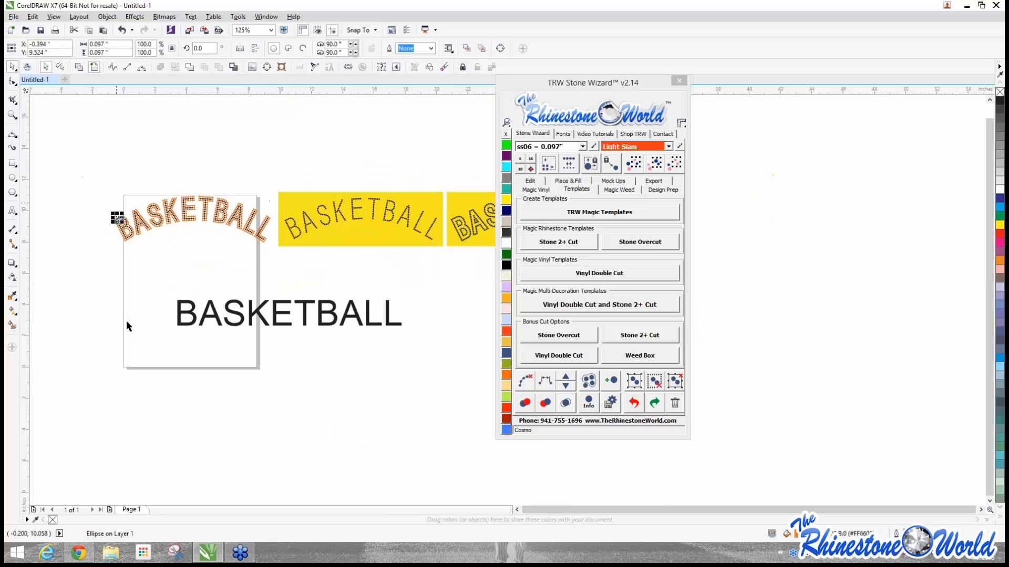
Step: Change the font of the straight BASKETBALL text to the favorite font TRW 45 RFF
click(127, 324)
click(402, 326)
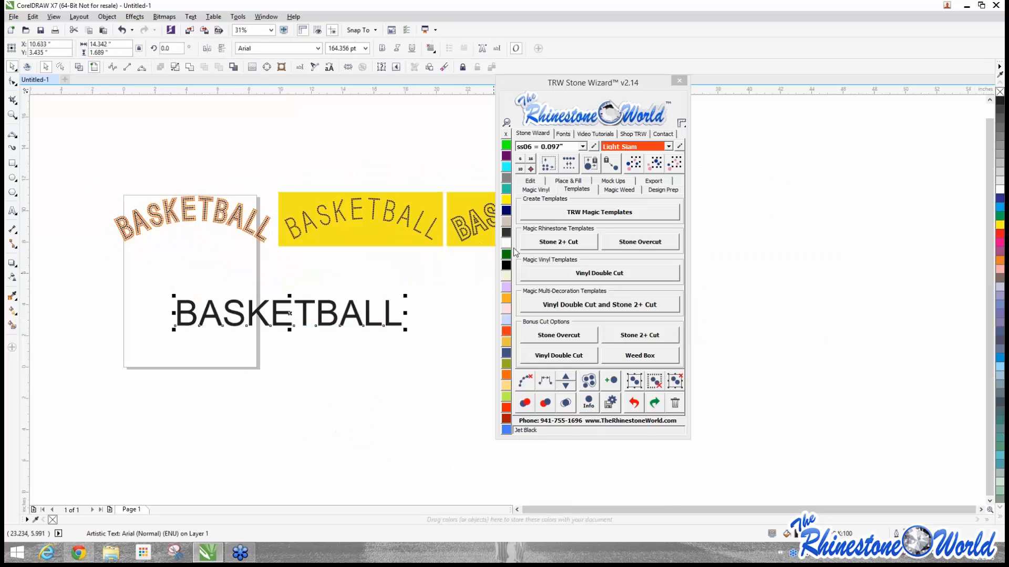
click(563, 133)
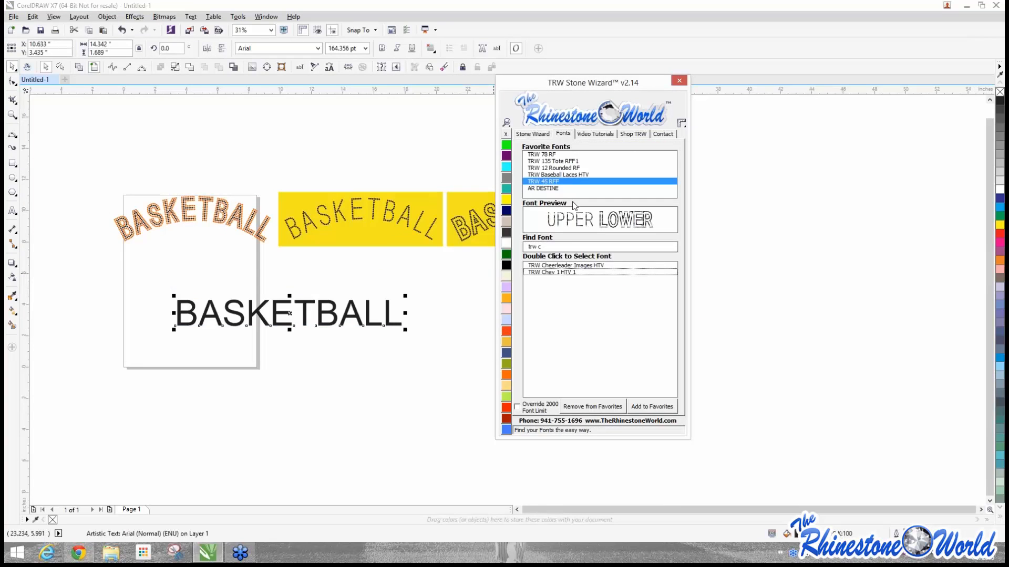
click(557, 188)
click(557, 181)
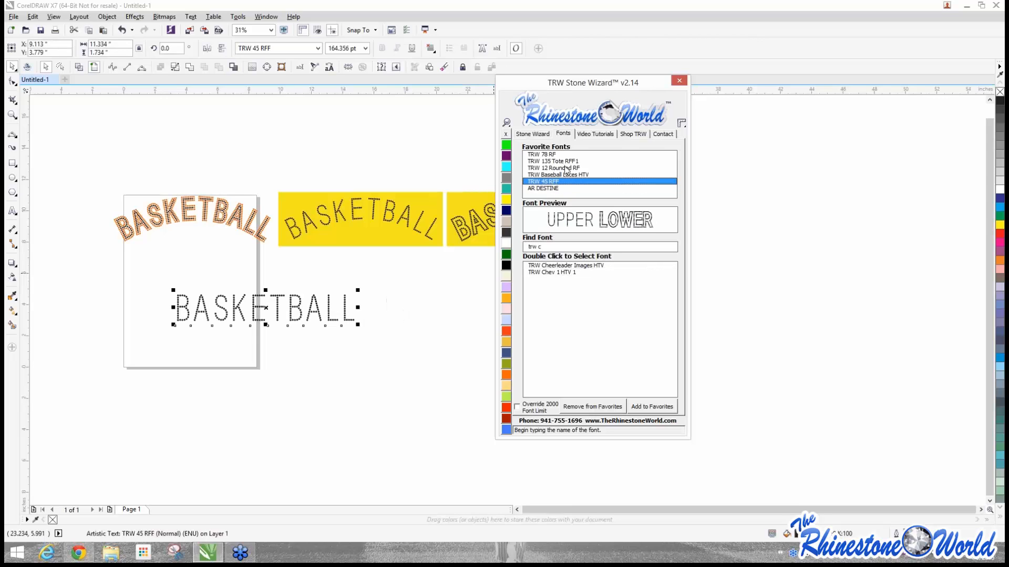
Step: Apply 2 Color Magic Text to the straight BASKETBALL text and resize the design to ss06 stones, replacing stones of other sizes
click(537, 135)
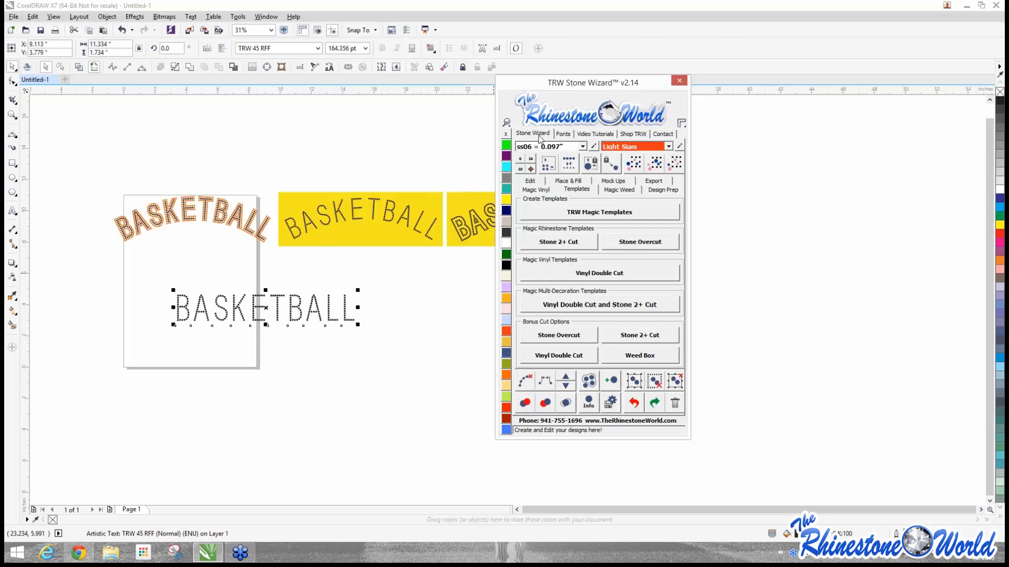
click(530, 181)
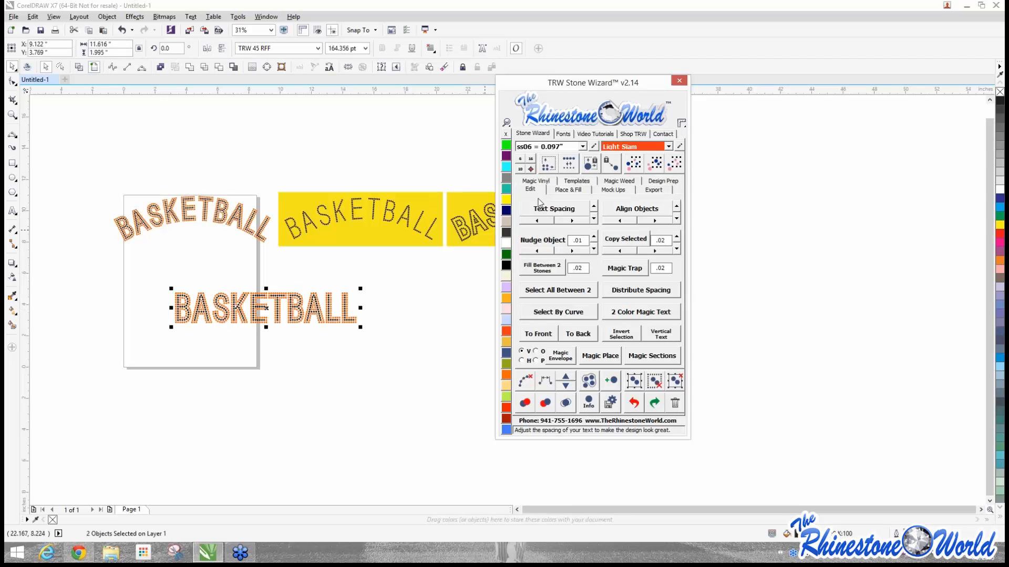
click(344, 278)
drag(150, 289, 346, 352)
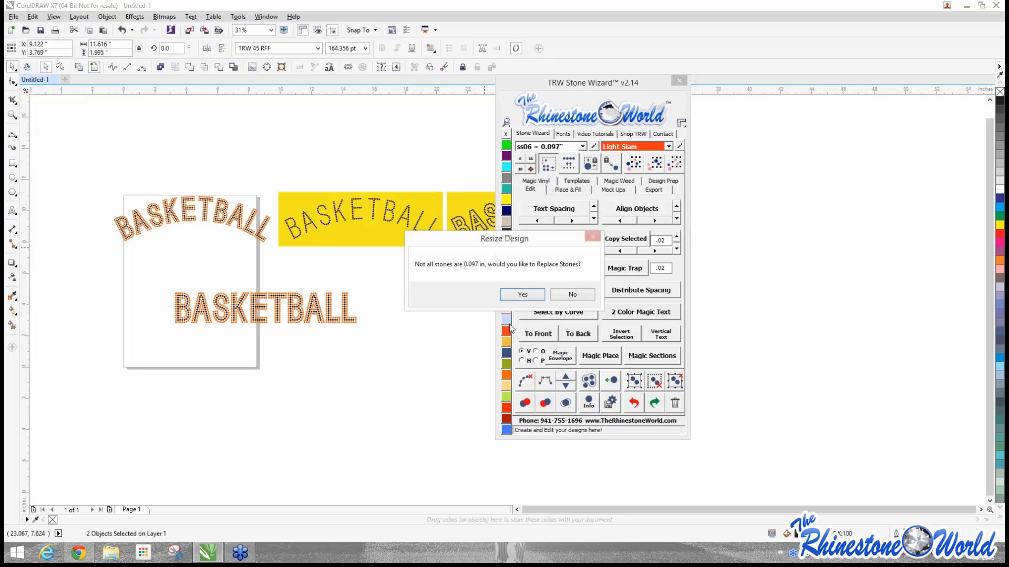
click(522, 295)
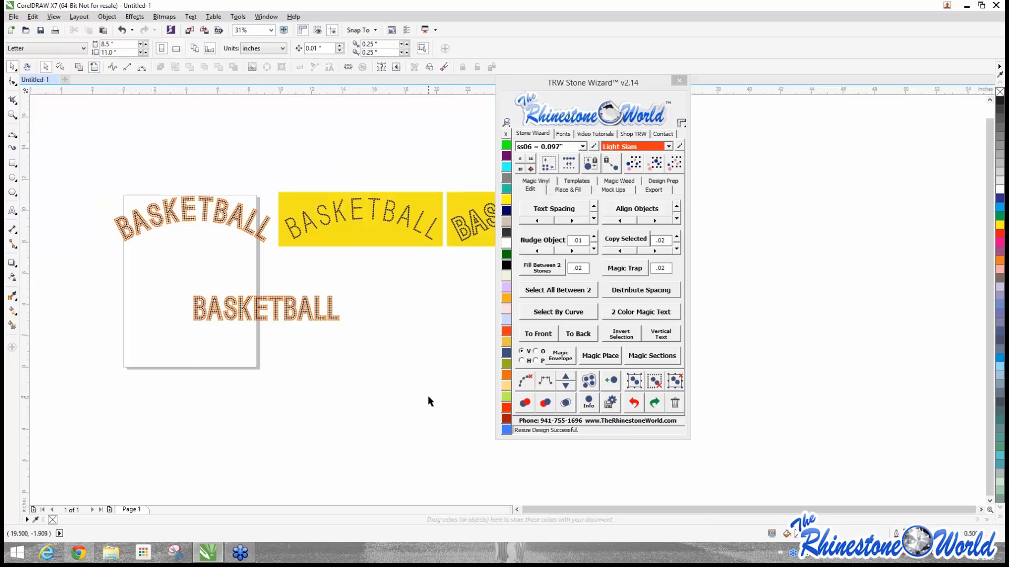
Step: Compare the stone layout of the arched BASKETBALL design with the straight one up close
click(190, 204)
click(148, 174)
drag(70, 160, 279, 266)
click(280, 284)
scroll(258, 245, up, 2)
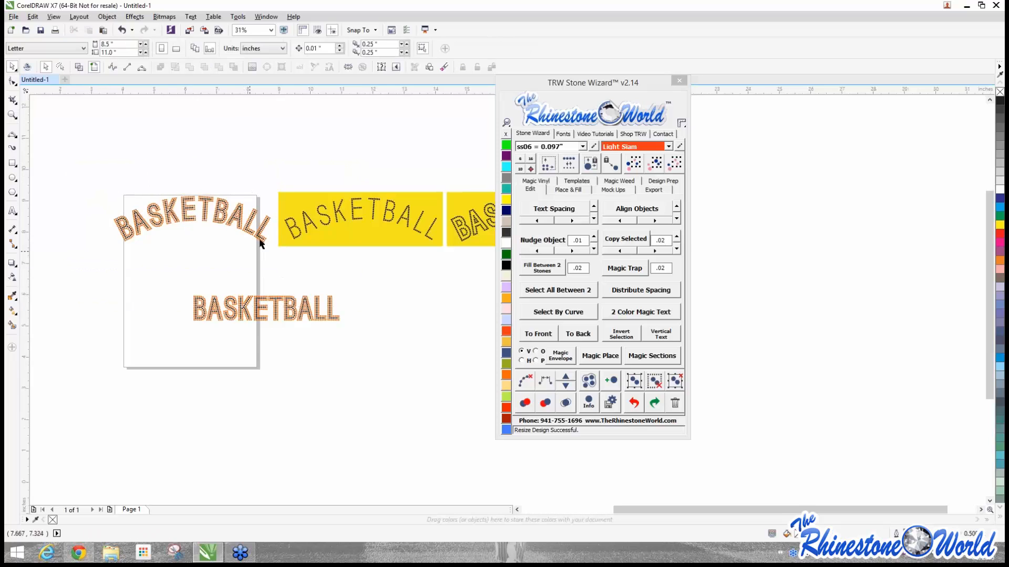
scroll(261, 205, down, 2)
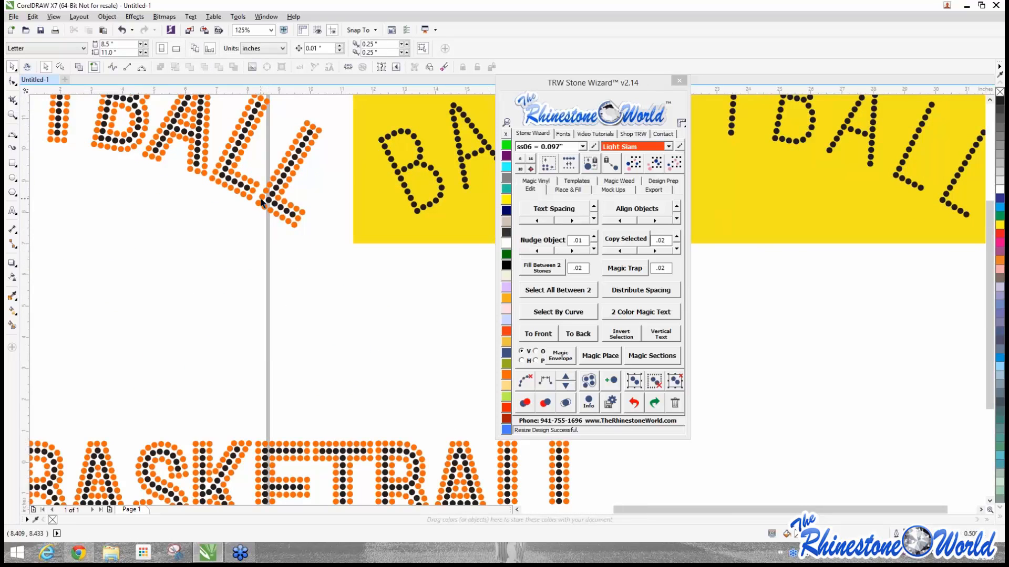
Step: Move the straight two-color BASKETBALL design directly beneath the arched one, centered at about X 4.46, Y 4.59 inches
drag(172, 287, 351, 253)
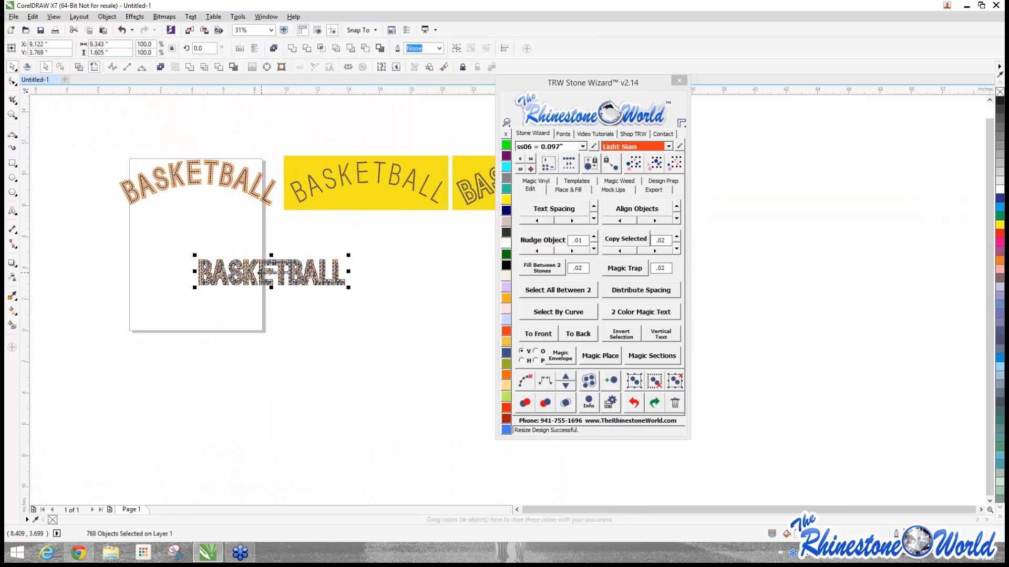
drag(272, 271, 199, 259)
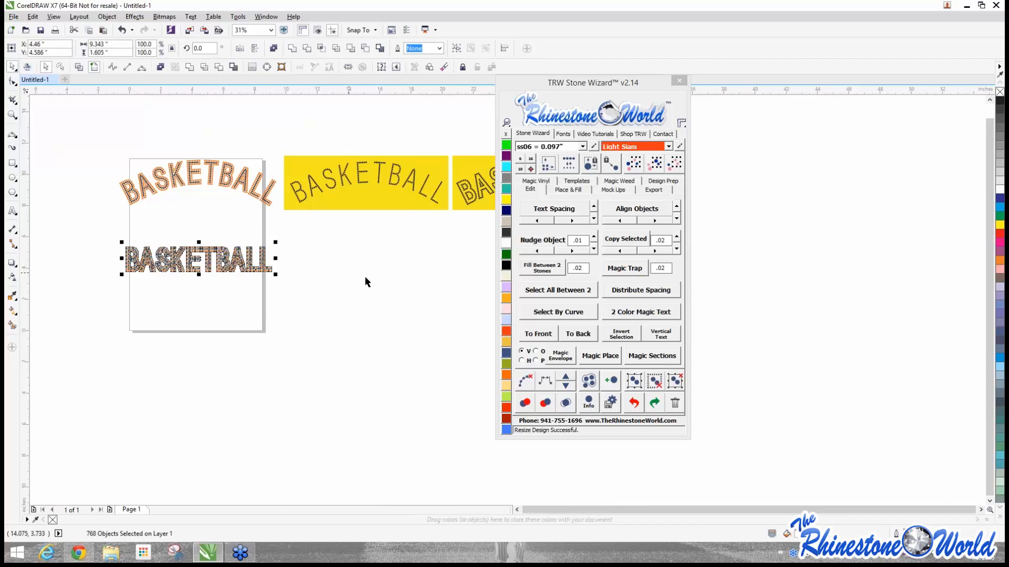
click(159, 238)
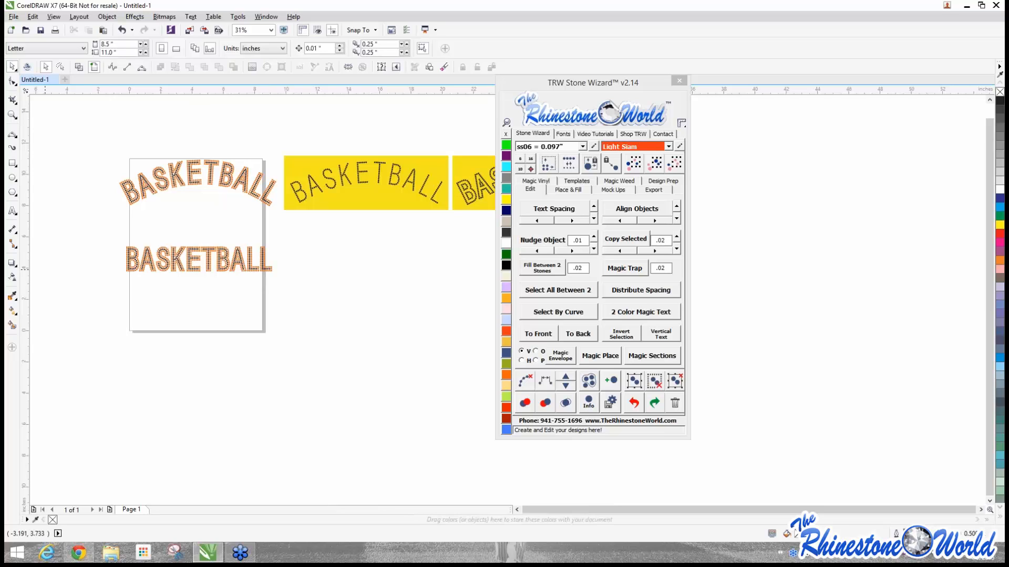
Step: Examine the two color templates of the arched BASKETBALL design and the TRW Magic Templates option
scroll(250, 354, down, 2)
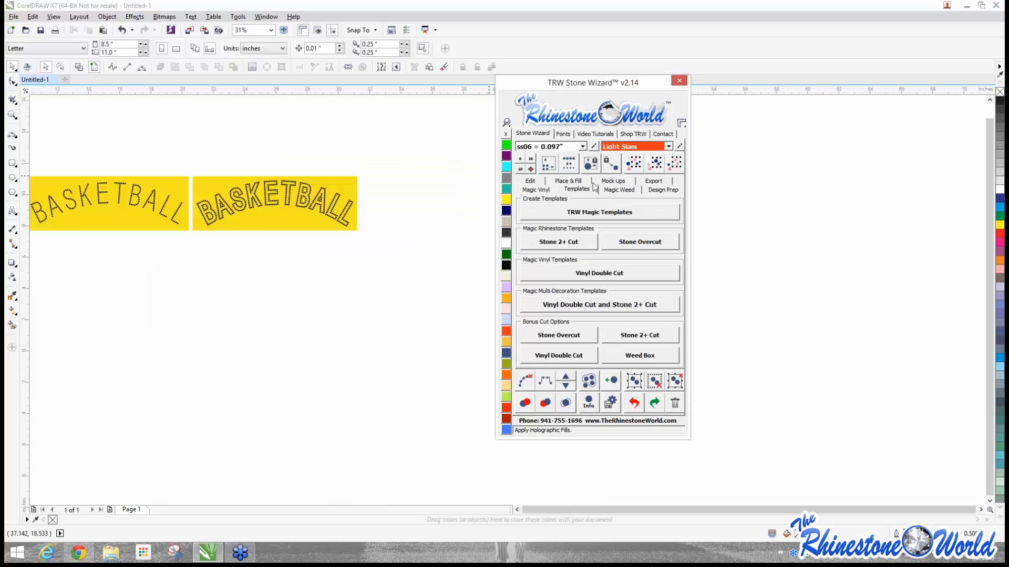
click(576, 181)
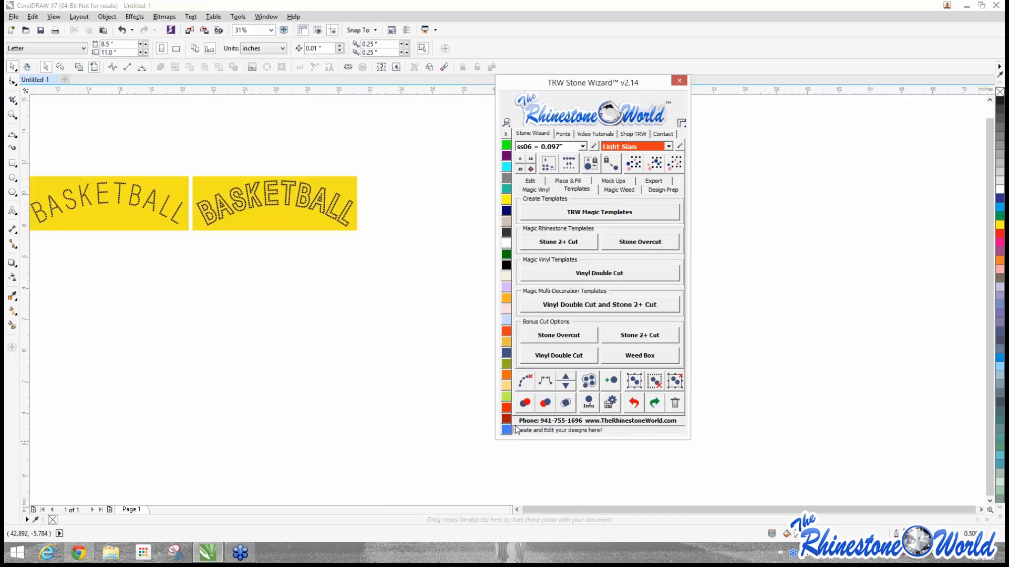
click(563, 213)
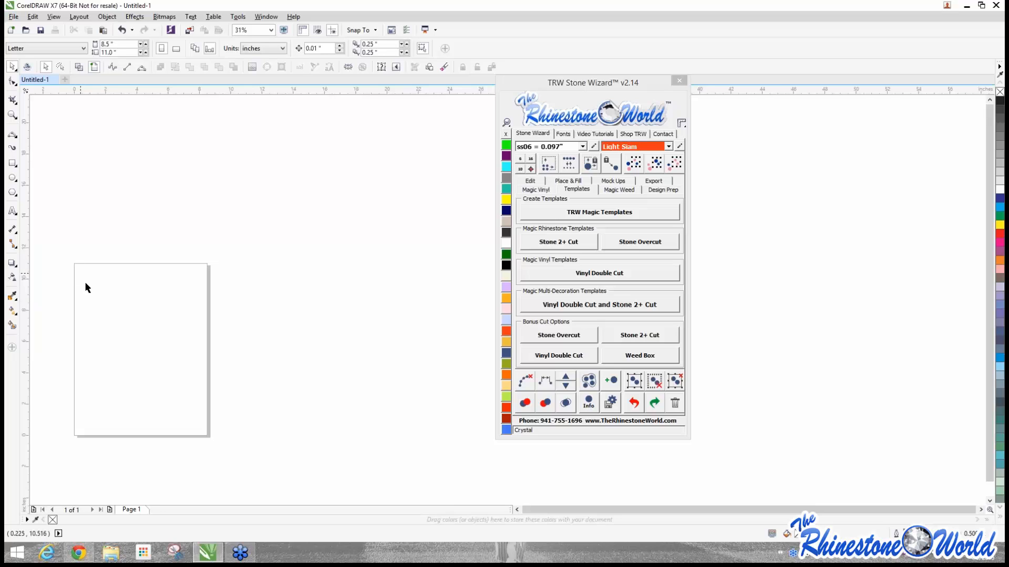
Step: Add the artistic text B in Arial, enlarge it to about 2.92 by 3.87 inches, and move it inside the page
scroll(102, 301, up, 1)
key(F8)
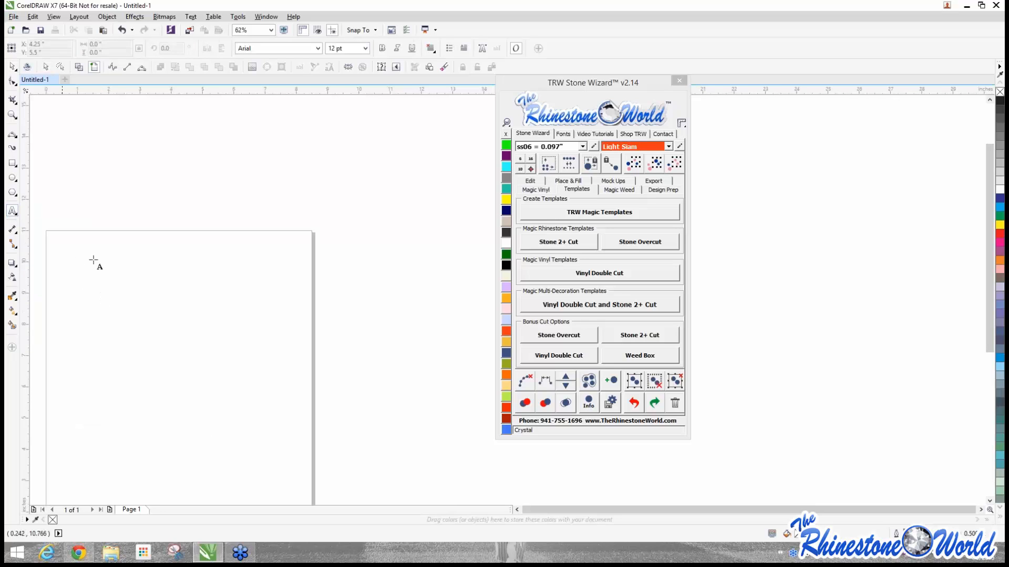
click(156, 288)
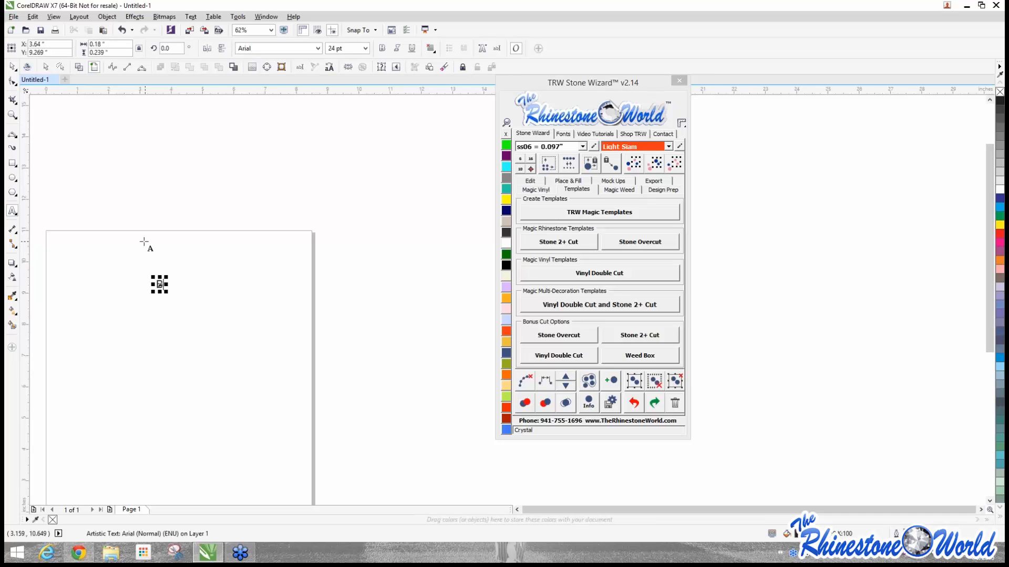
text(B)
drag(318, 185, 324, 168)
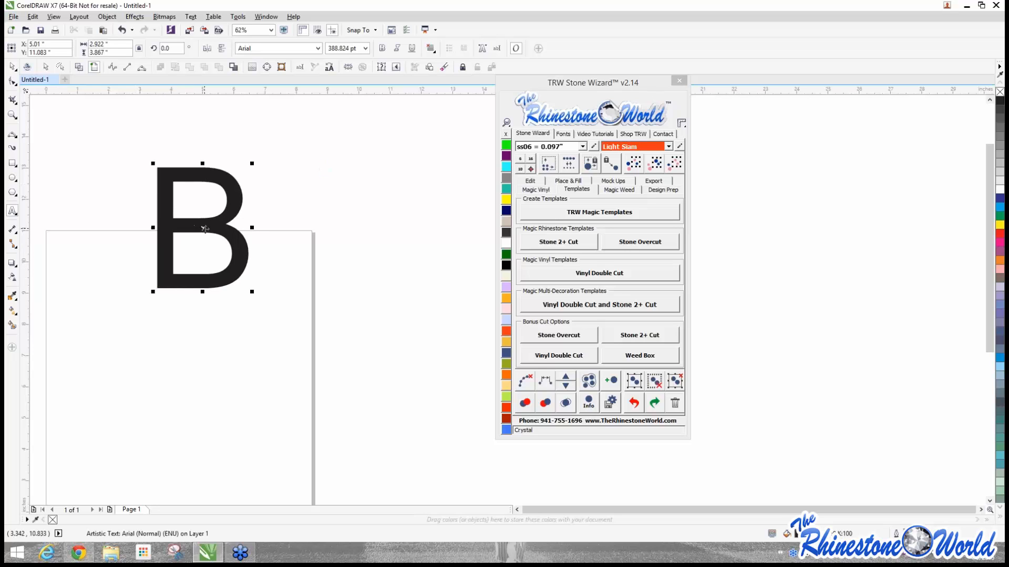
drag(204, 229, 253, 336)
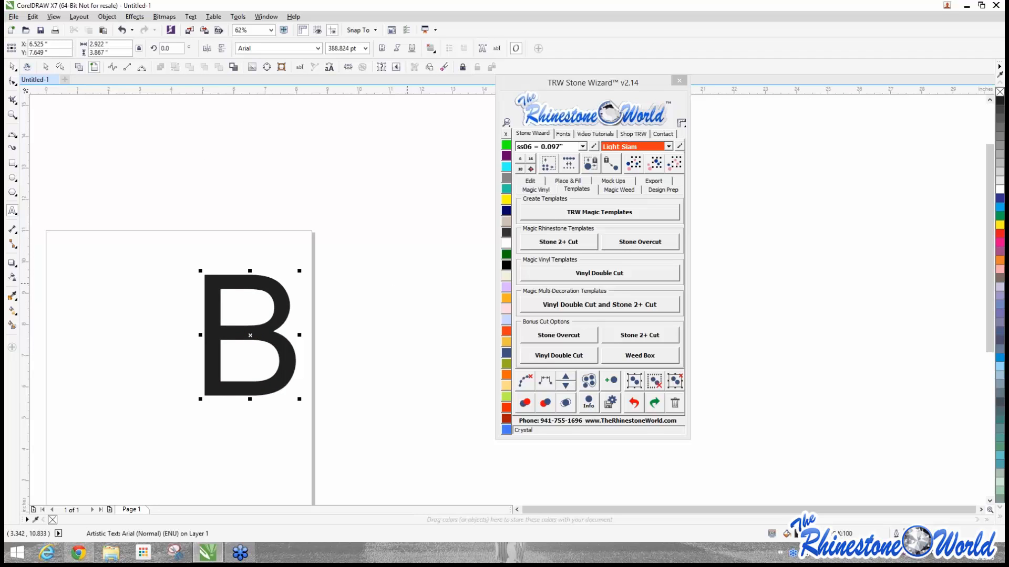
Step: Outline the letter B with stones using Island Fill: 1 outside island, Add Stones enabled, contour spacing 0.07
click(567, 181)
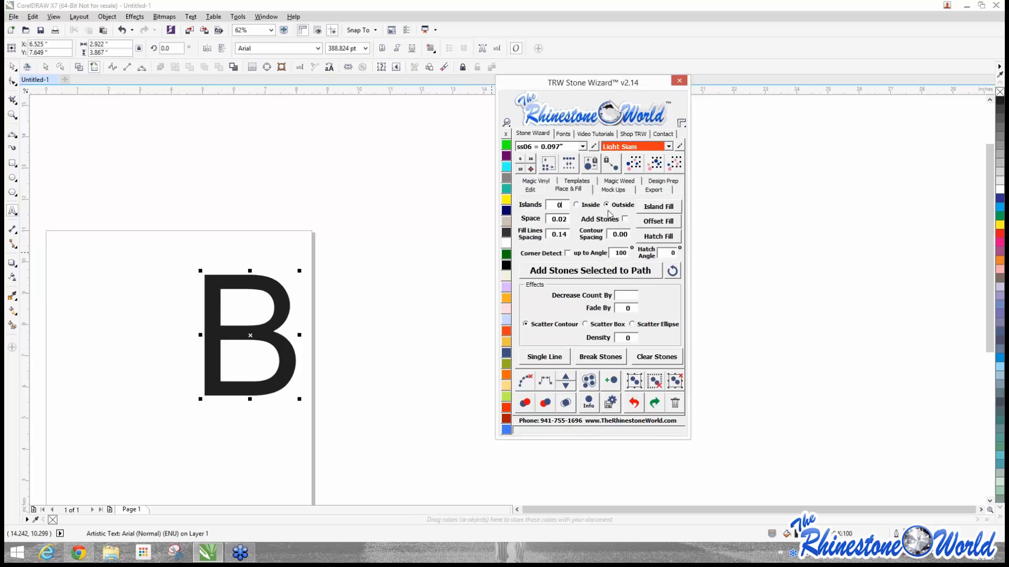
click(625, 219)
key(BackSpace)
text(7)
double_click(559, 205)
text(1)
click(658, 206)
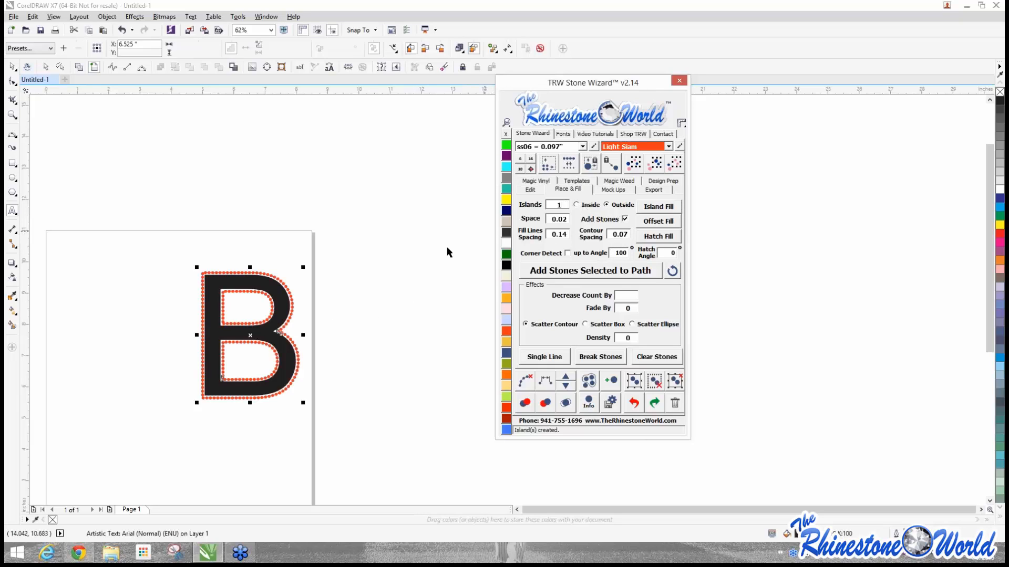
Step: Clear the paths around the outlined B and move the letter with its stones to about X 4.31, Y 8.57 inches
drag(162, 255, 336, 413)
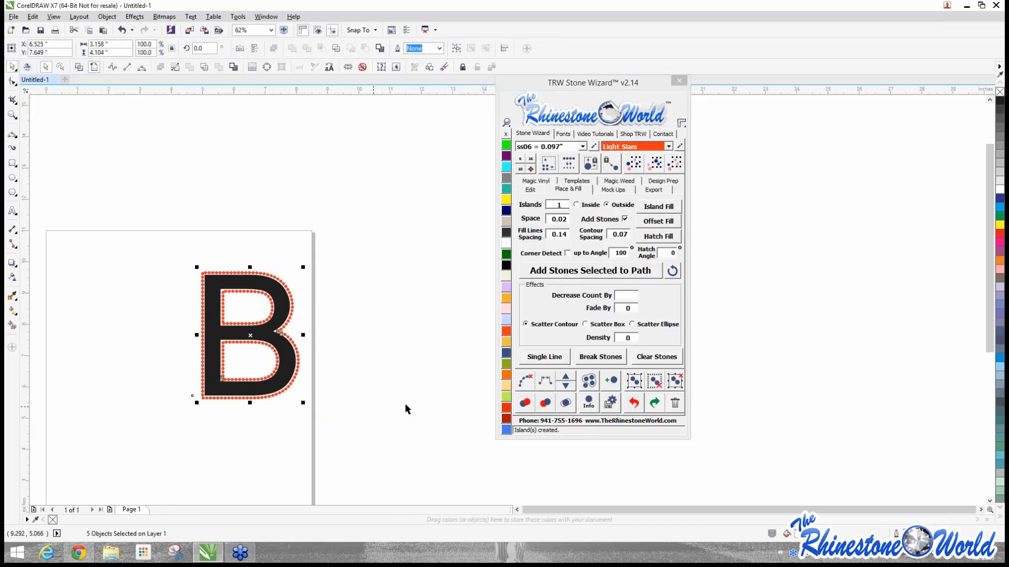
click(462, 392)
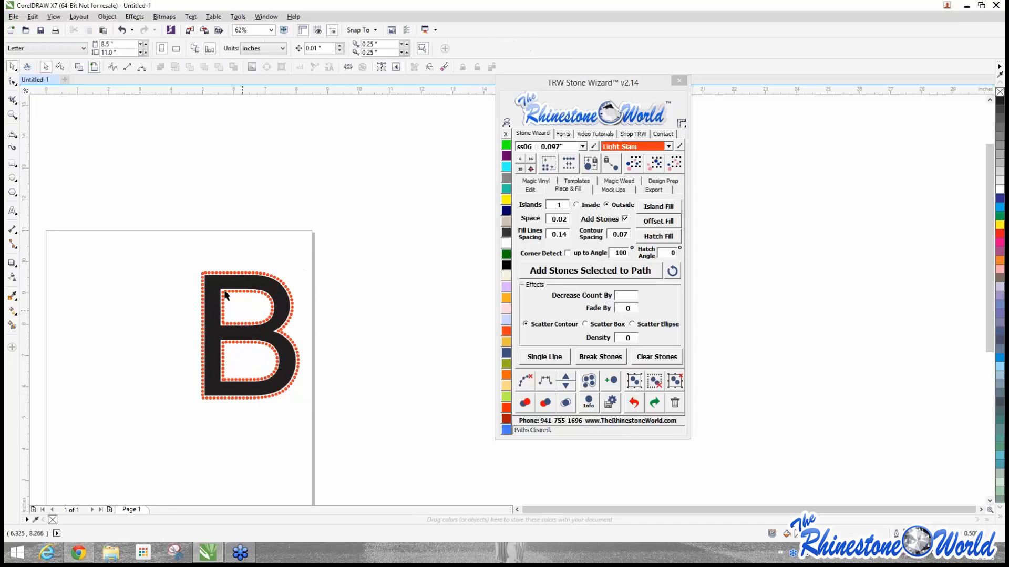
drag(174, 247, 330, 423)
drag(262, 334, 192, 306)
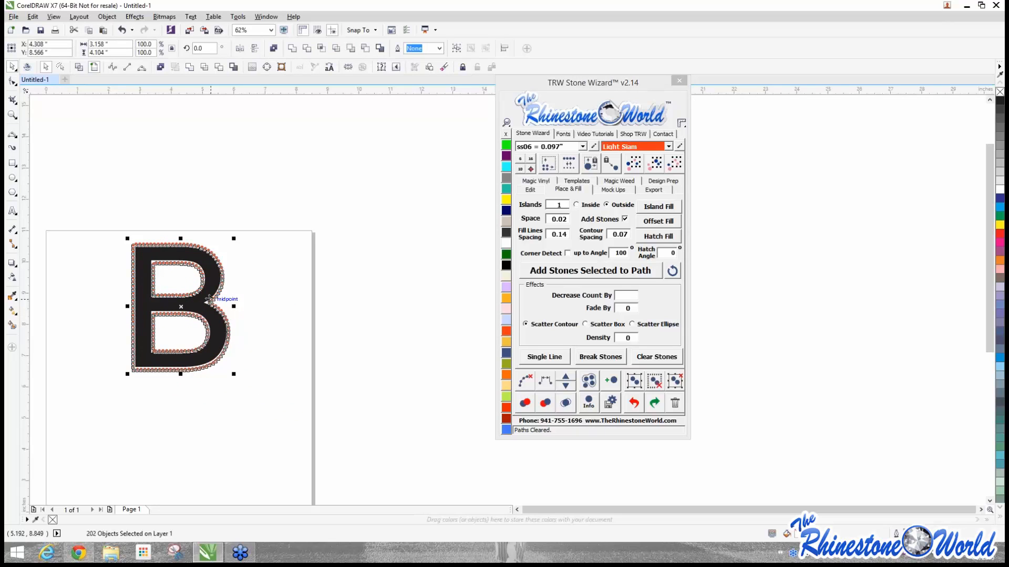
click(270, 311)
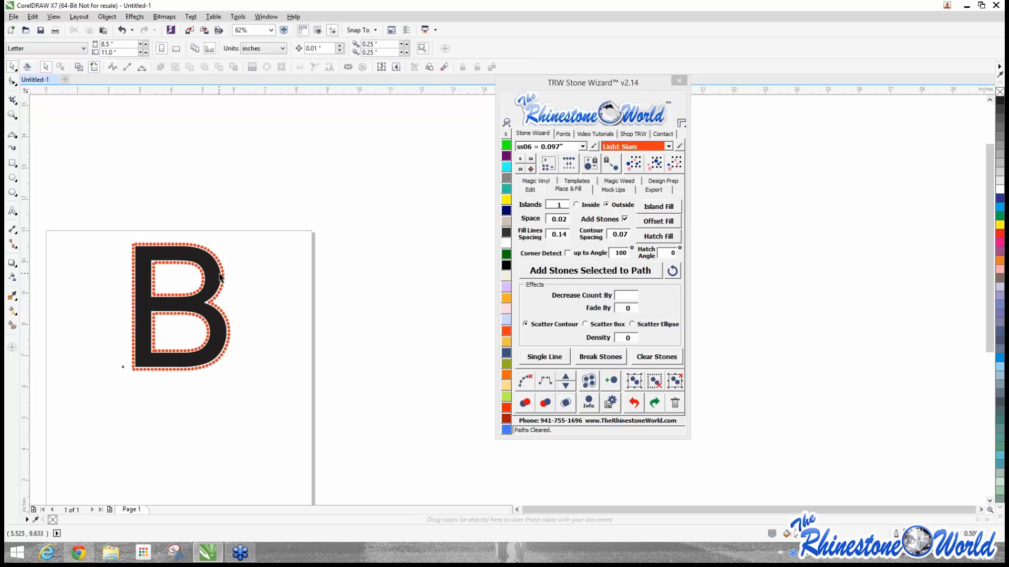
Step: Create TRW Magic Templates from the letter B and its stones, with the Stone Wizard window moved clear of the design
drag(95, 177, 277, 412)
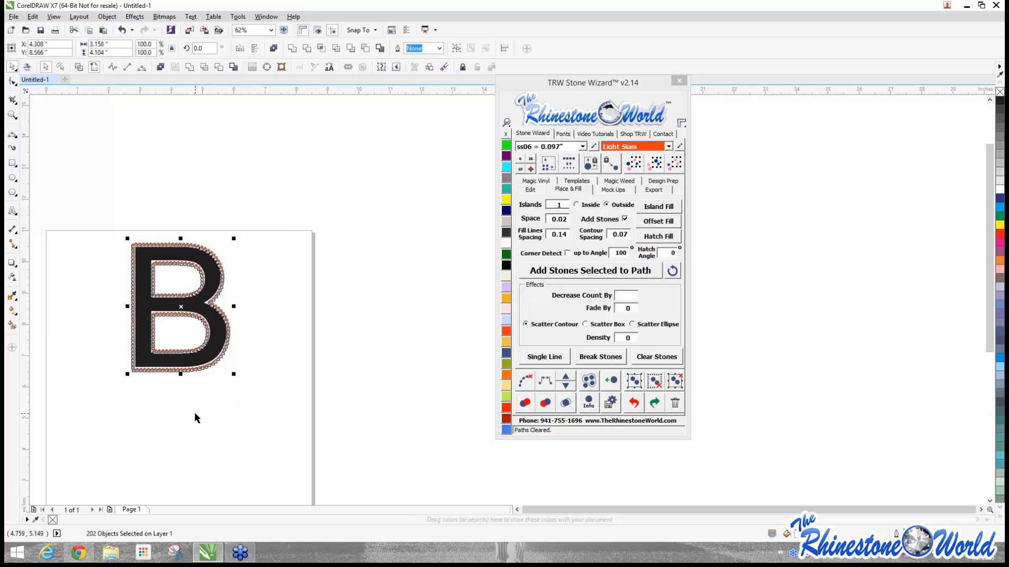
click(578, 182)
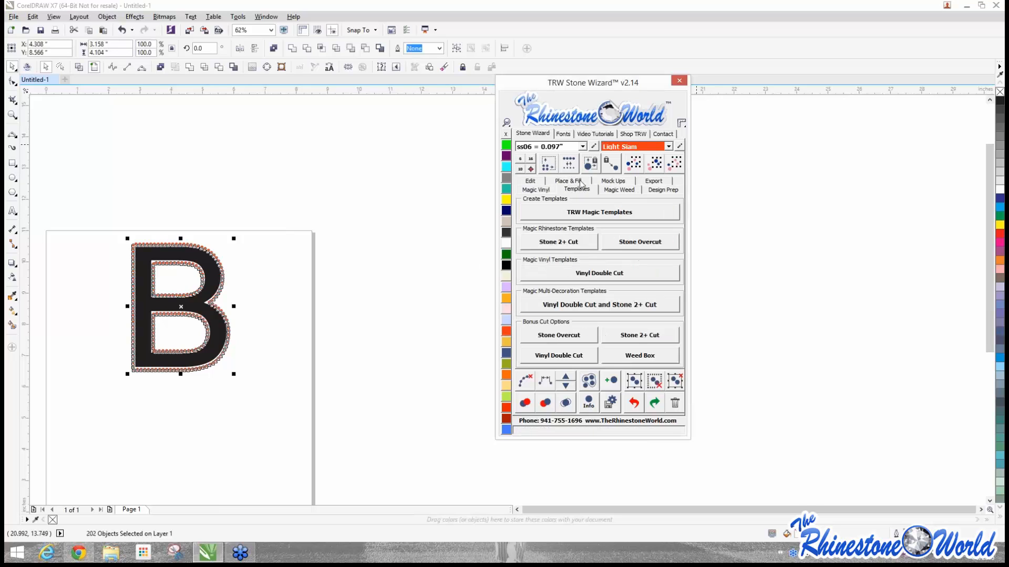
drag(648, 84, 822, 83)
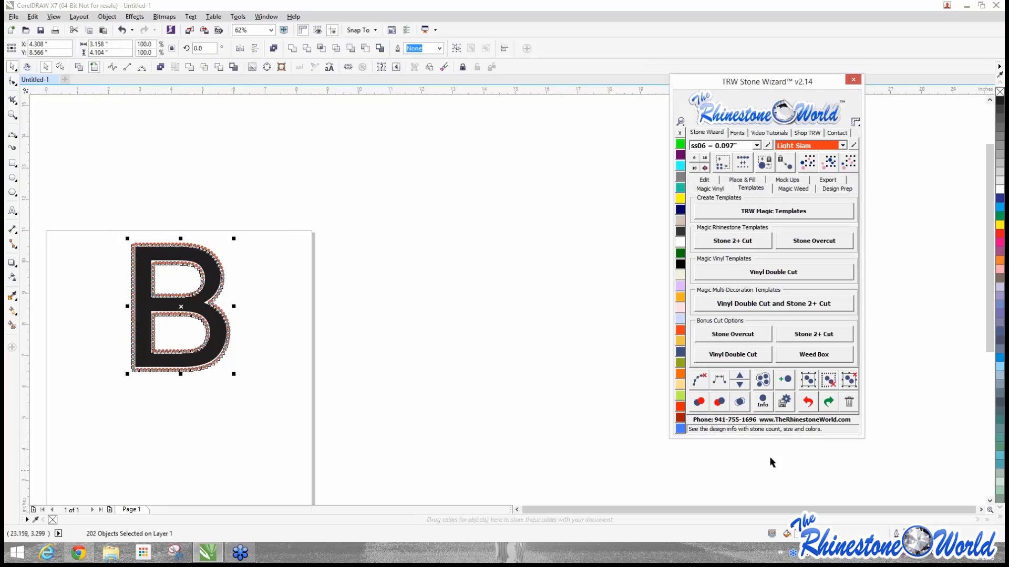
click(767, 213)
click(561, 396)
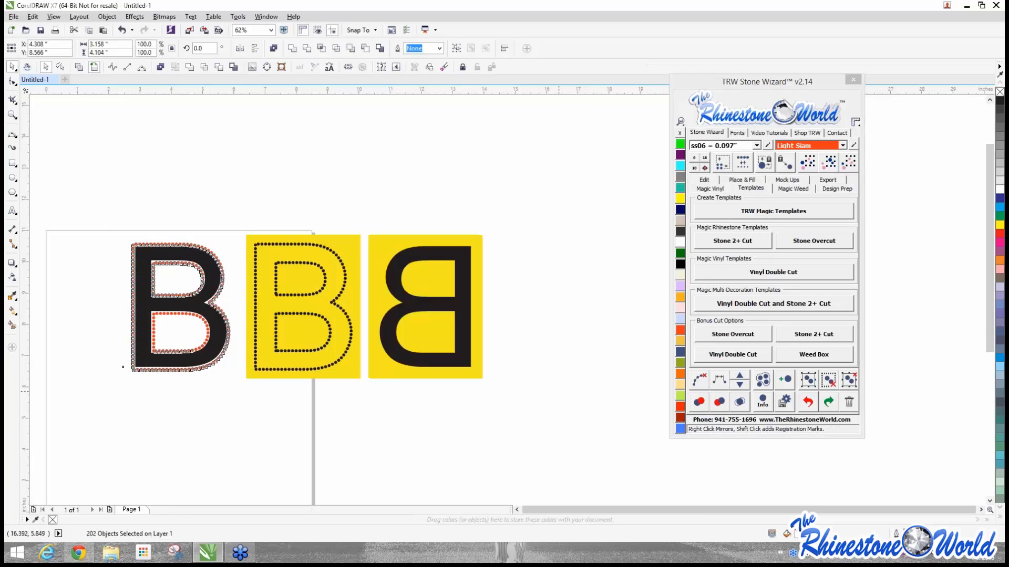
Step: Inspect the templates and move the mirrored B vinyl template away from the others to about X 16.47, Y 11.10 inches
scroll(425, 261, up, 2)
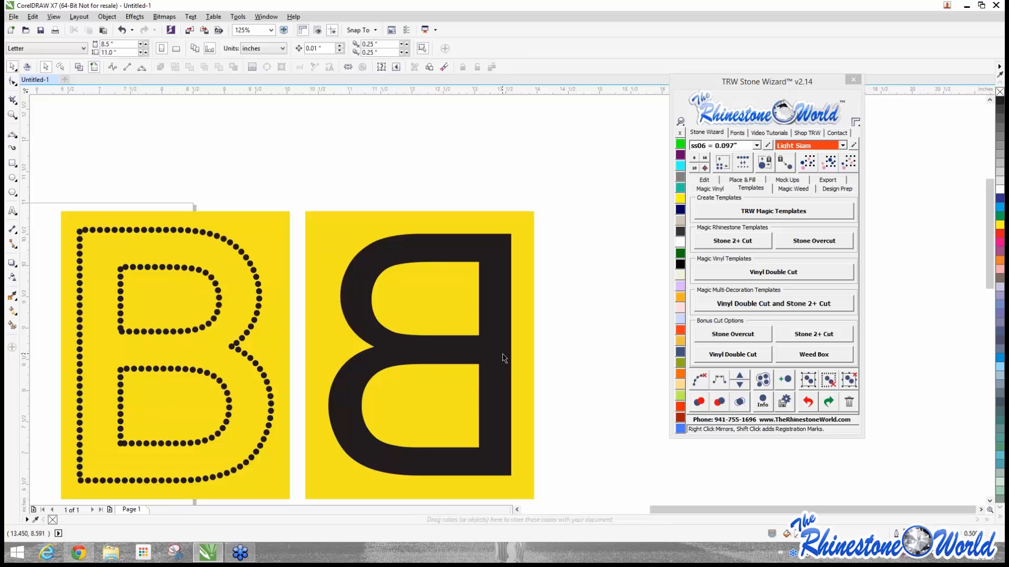
scroll(503, 358, down, 2)
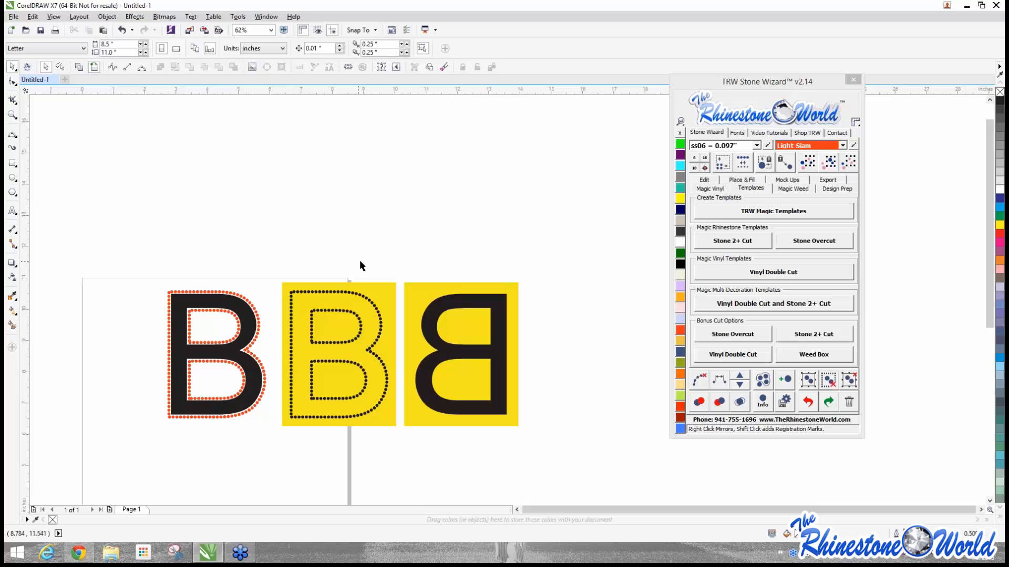
drag(398, 258, 623, 520)
drag(472, 279, 608, 200)
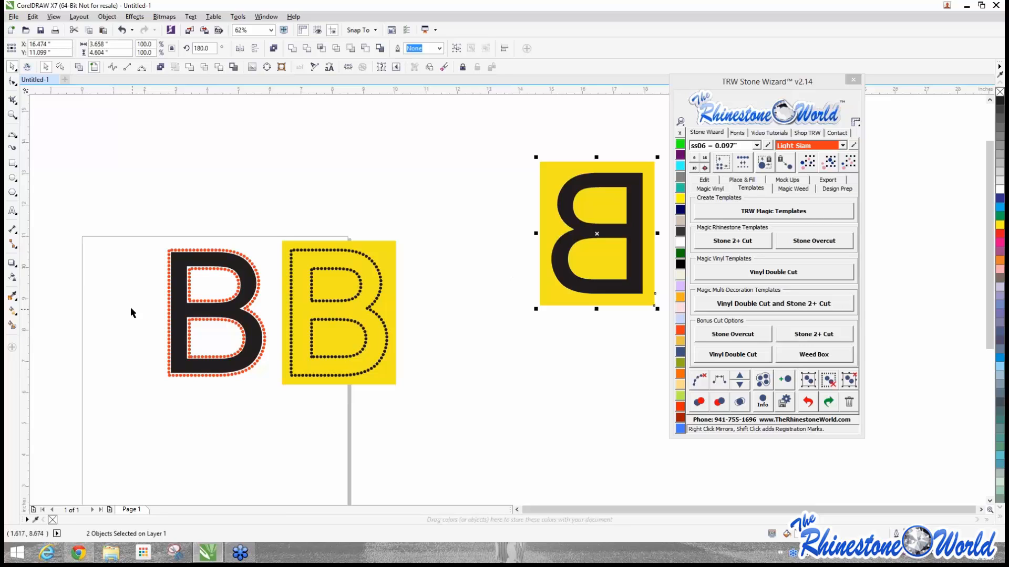
Step: Delete the letter B, its stones and both templates to leave the page empty
click(146, 268)
drag(128, 150, 656, 389)
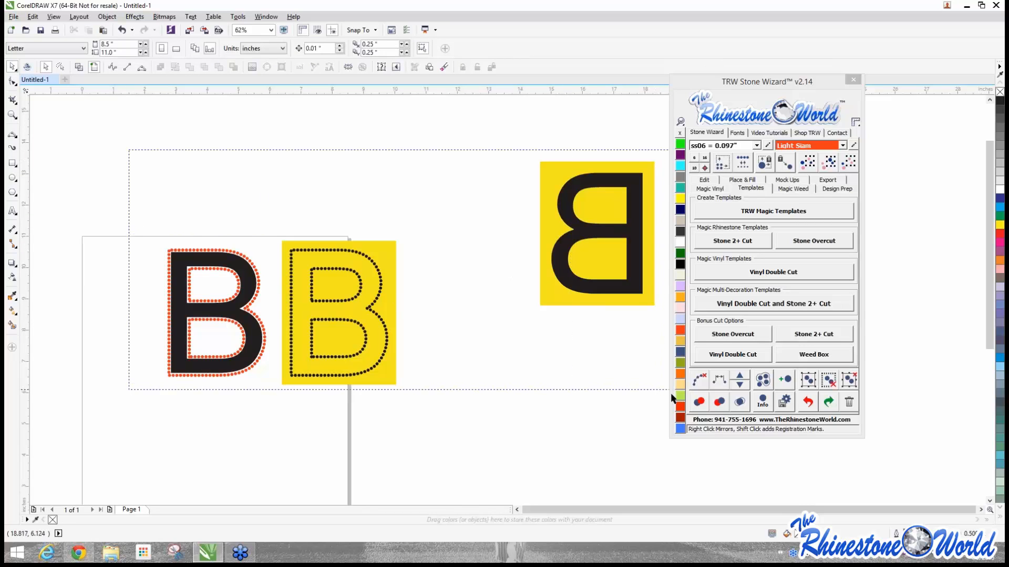
key(Delete)
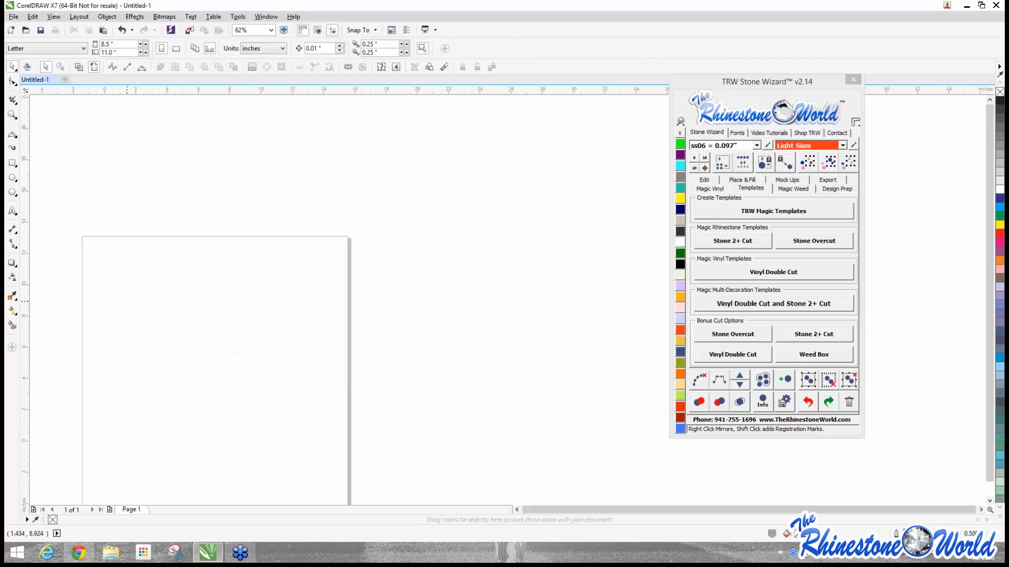
drag(126, 300, 176, 287)
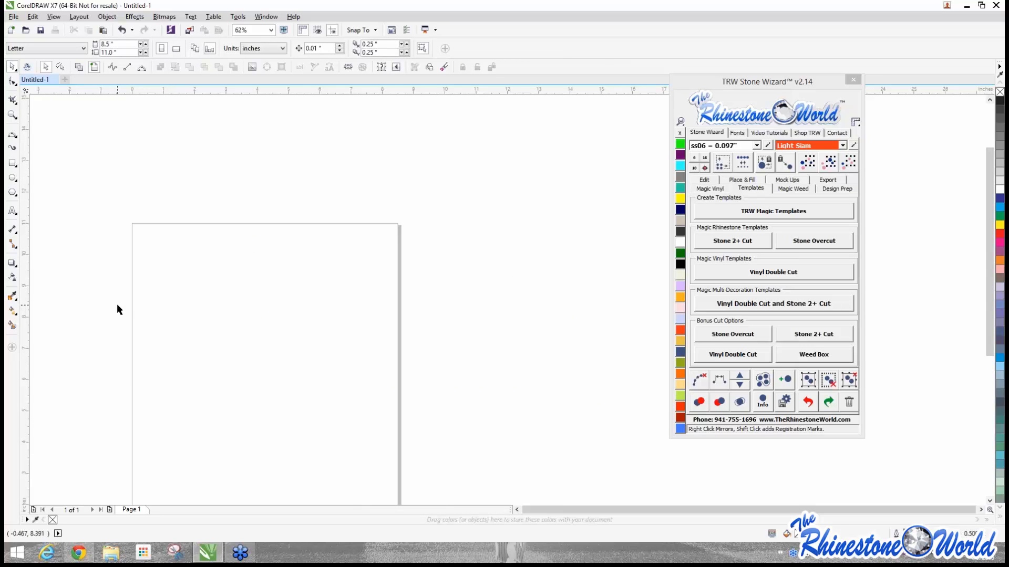
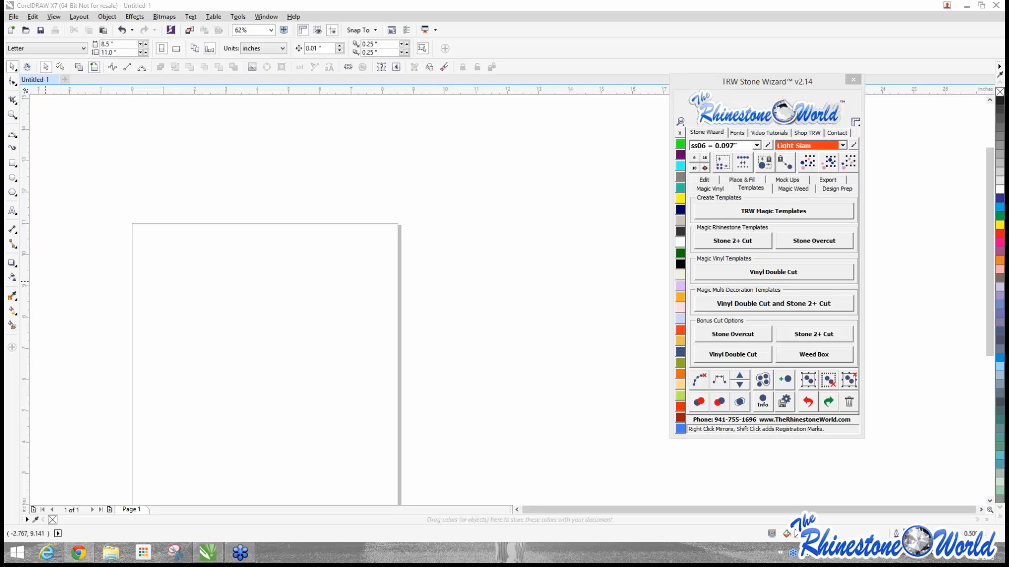
Step: Show the Stone Wizard's Edit tools beside the empty page
click(79, 374)
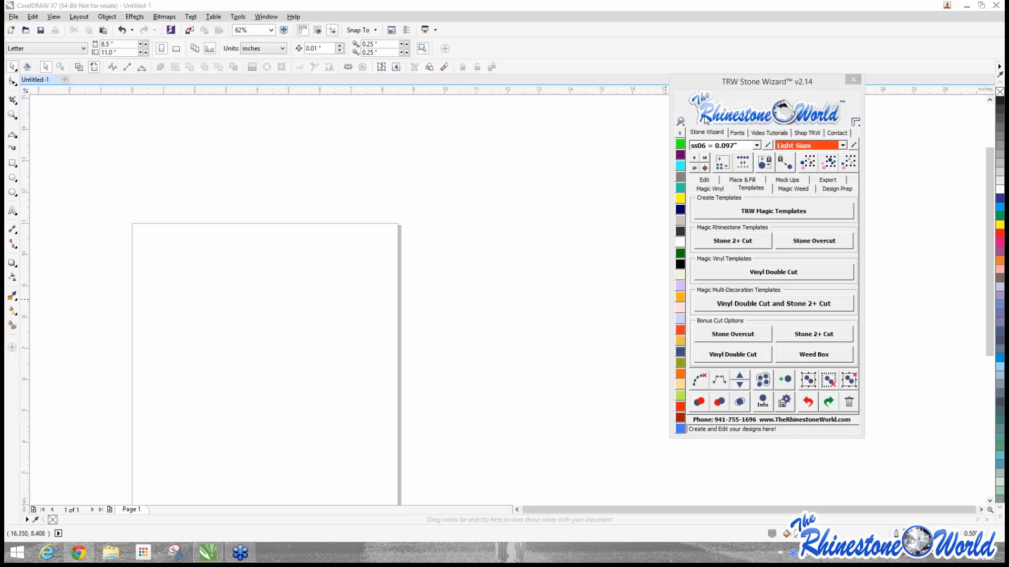
click(709, 180)
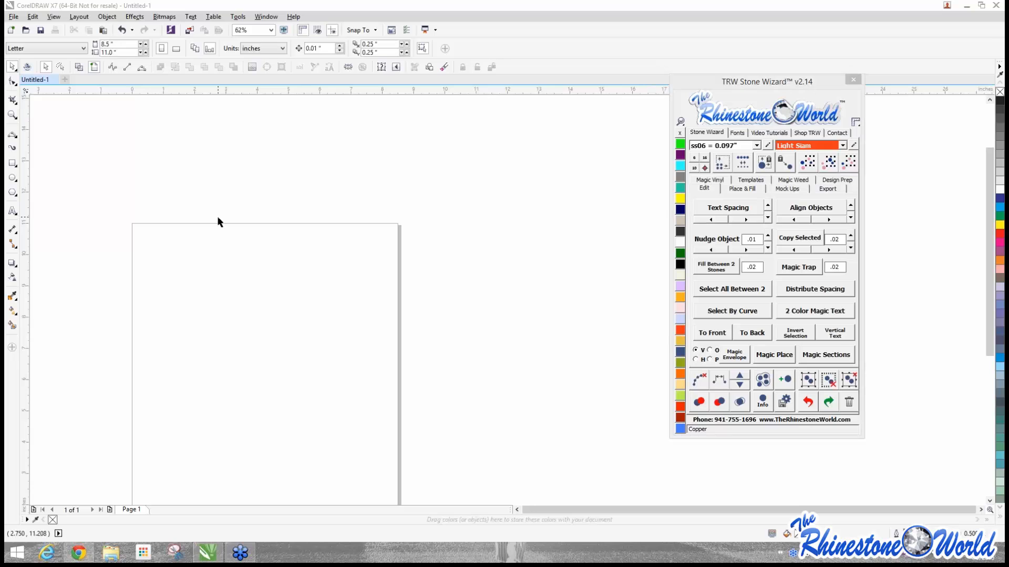
scroll(129, 240, down, 3)
scroll(94, 250, up, 3)
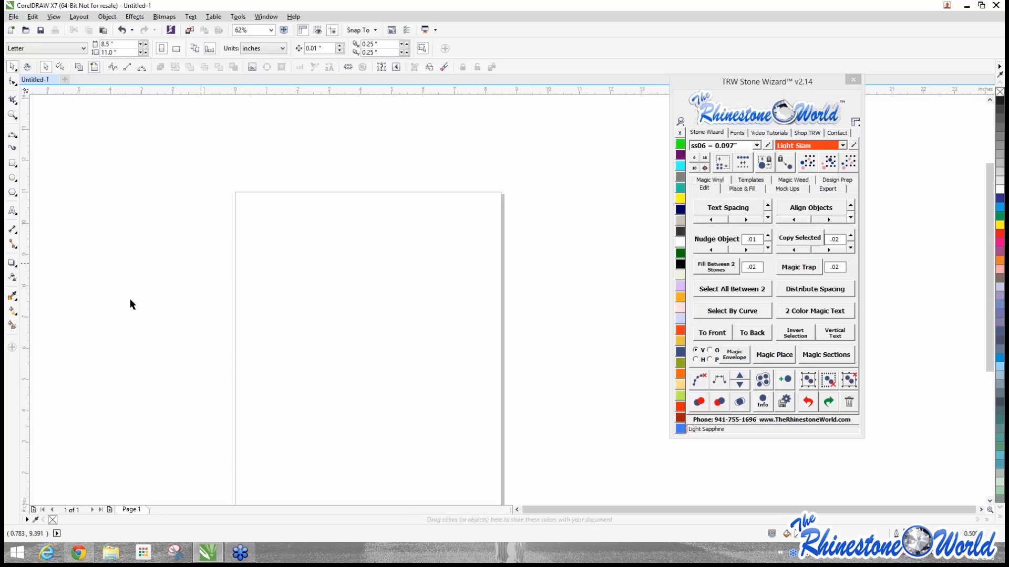
drag(4, 309, 263, 200)
click(468, 325)
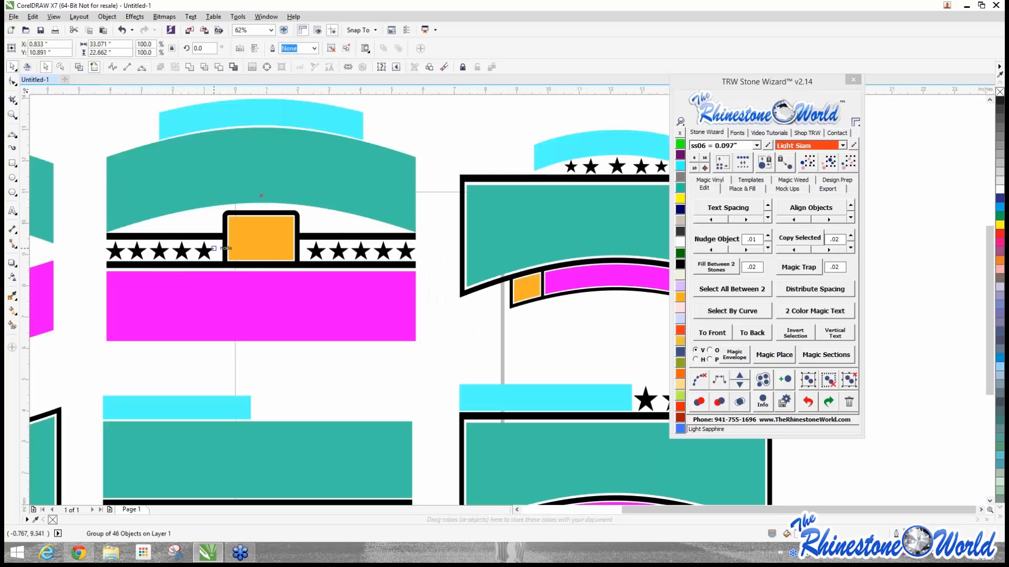
scroll(269, 249, down, 2)
key(Delete)
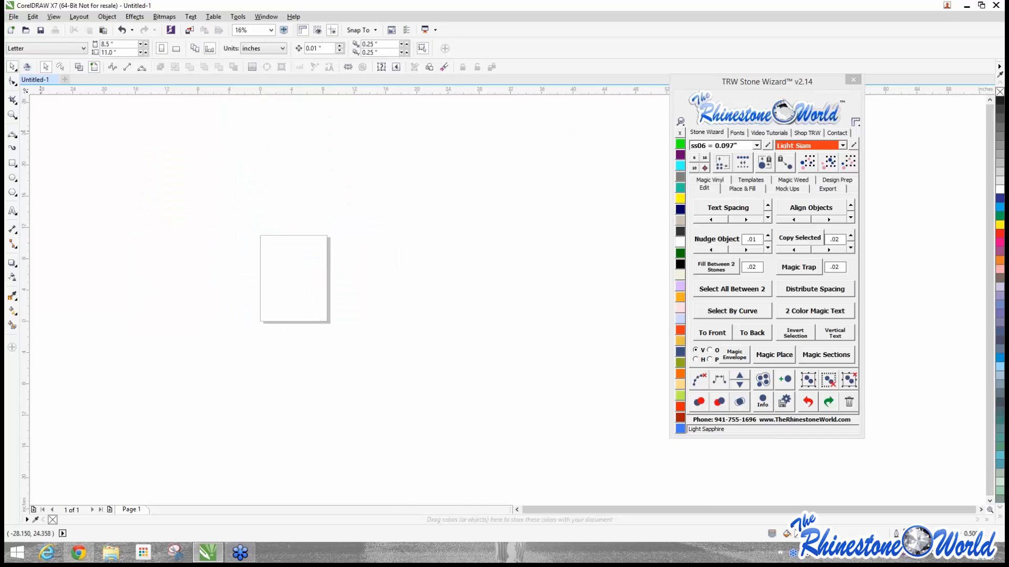
Step: Import Webinar Magic Template.cdr into the drawing, ungroup its objects and deselect them
drag(4, 221, 292, 259)
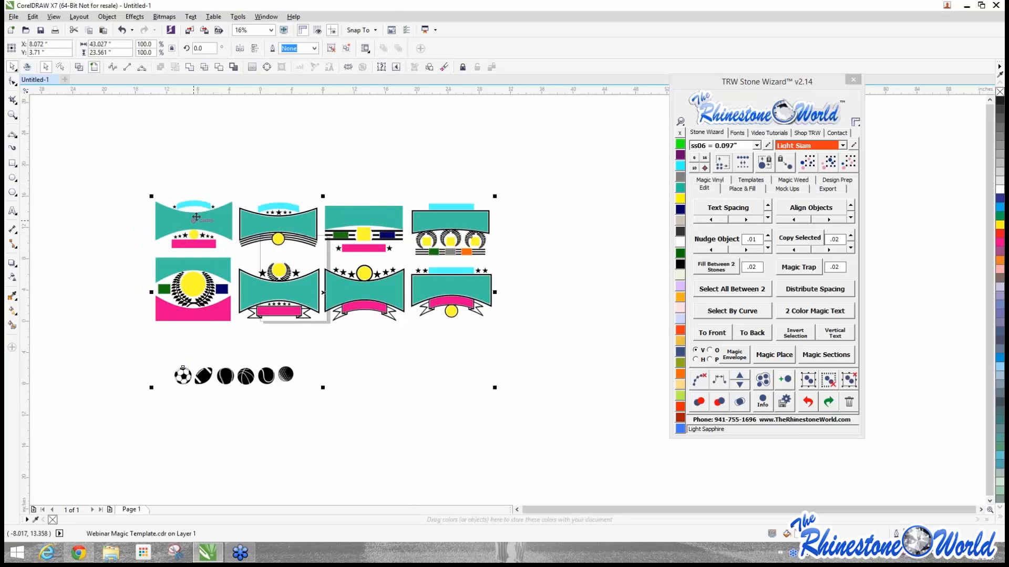
right_click(401, 226)
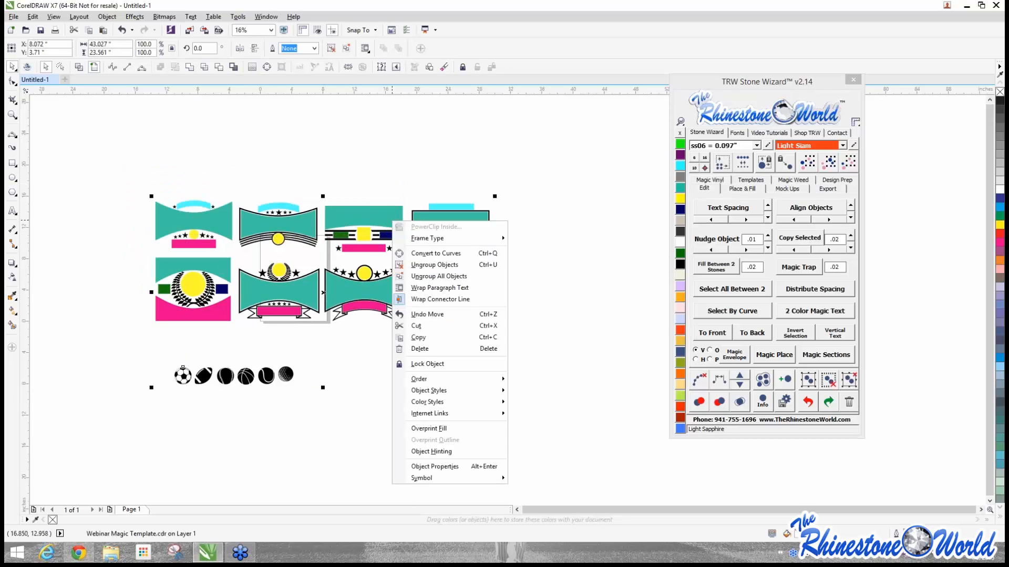
click(450, 266)
click(427, 325)
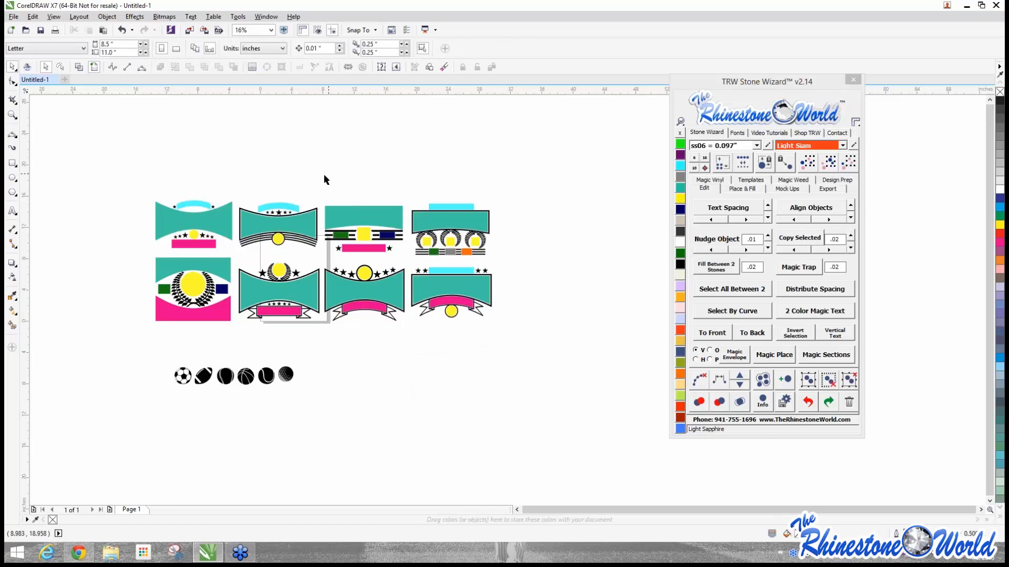
Step: Delete the four leftmost templates and move the remaining four down as a block beside the page
drag(112, 136, 332, 351)
key(Delete)
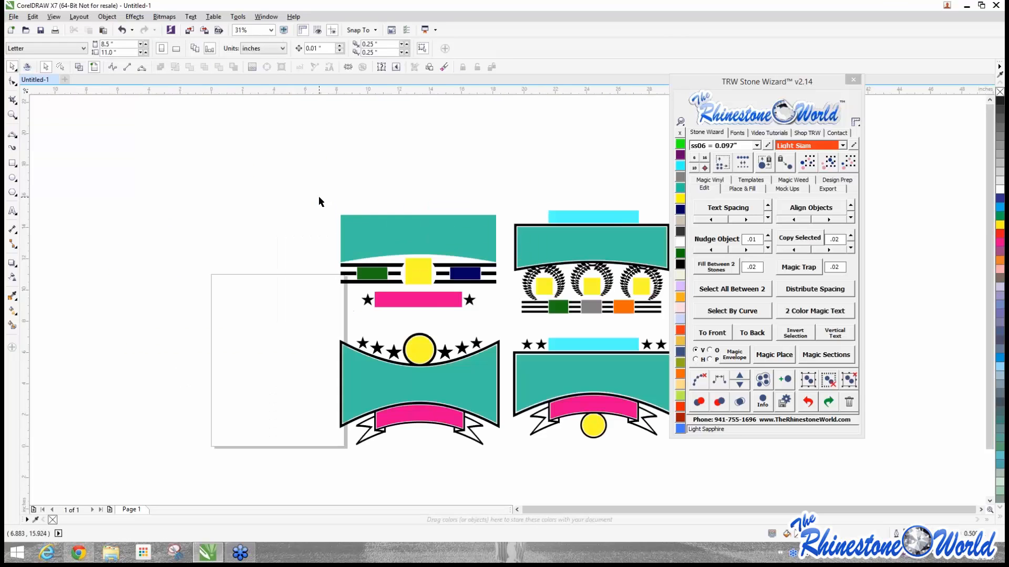
drag(299, 164, 555, 354)
drag(442, 268, 440, 311)
click(276, 268)
Step: Move the six sports balls above the four templates to about X 18.19, Y 17.17 inches
drag(116, 372, 329, 427)
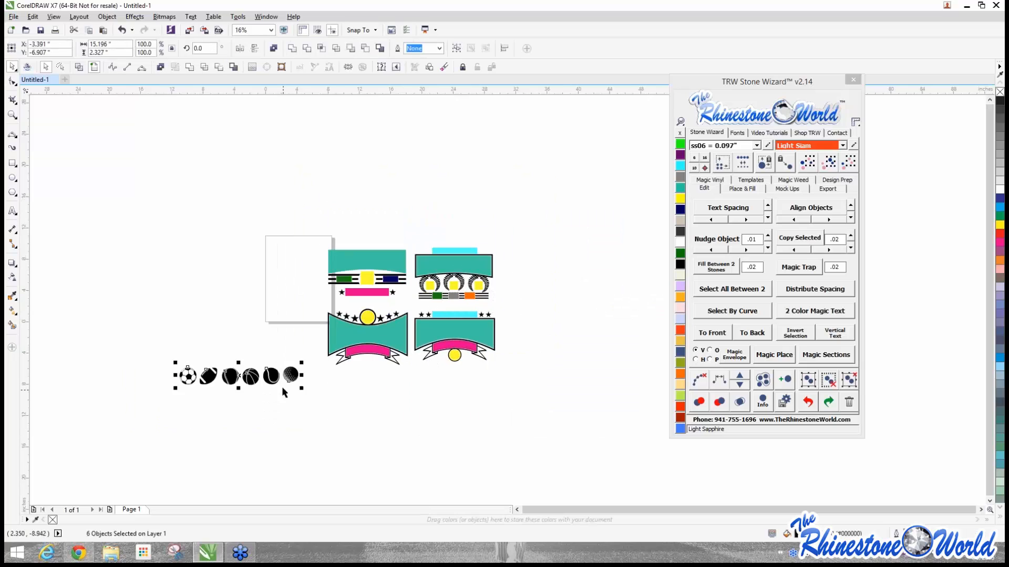
drag(282, 387, 448, 196)
scroll(456, 255, up, 1)
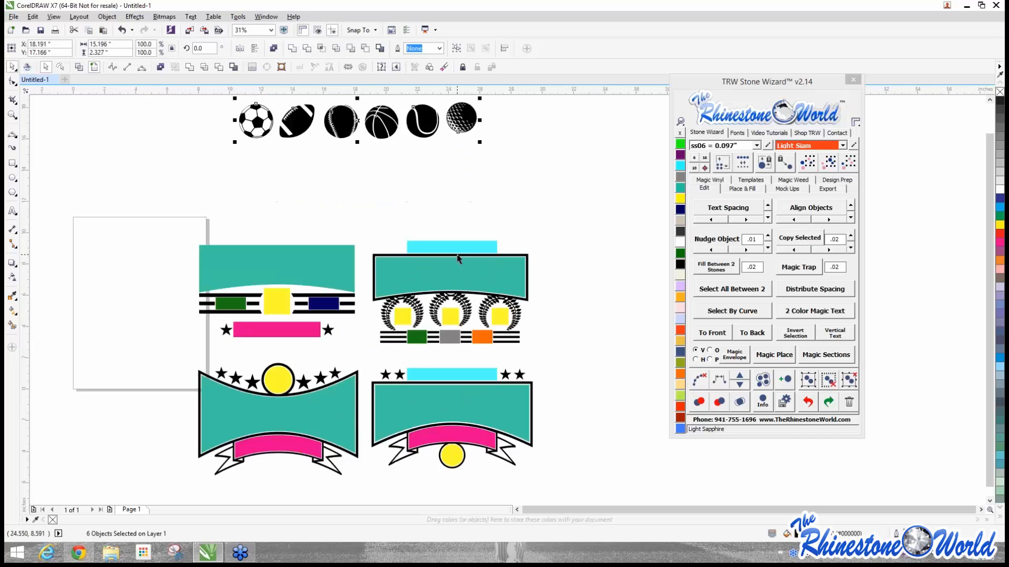
scroll(456, 255, down, 1)
scroll(473, 259, up, 1)
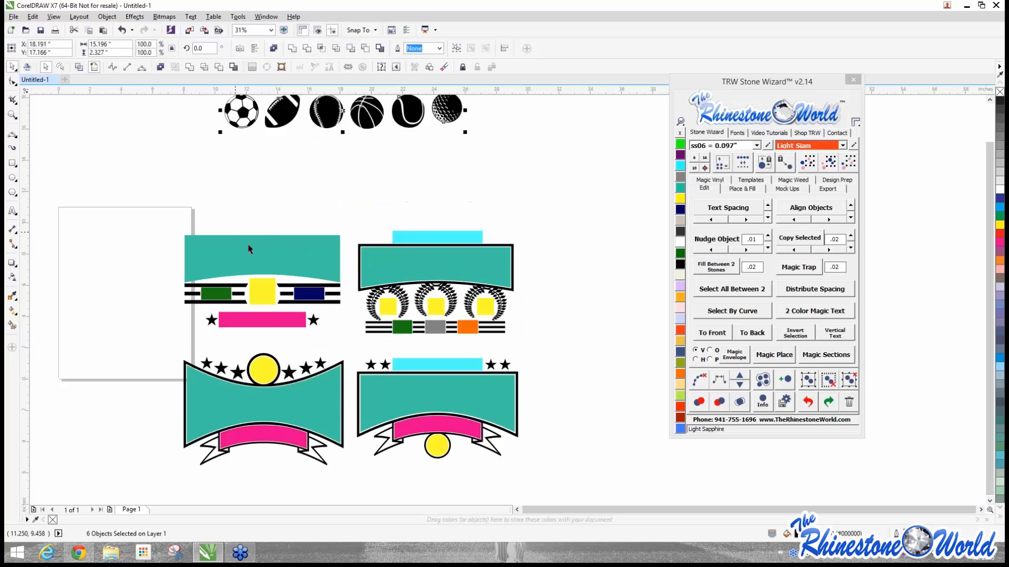
click(258, 199)
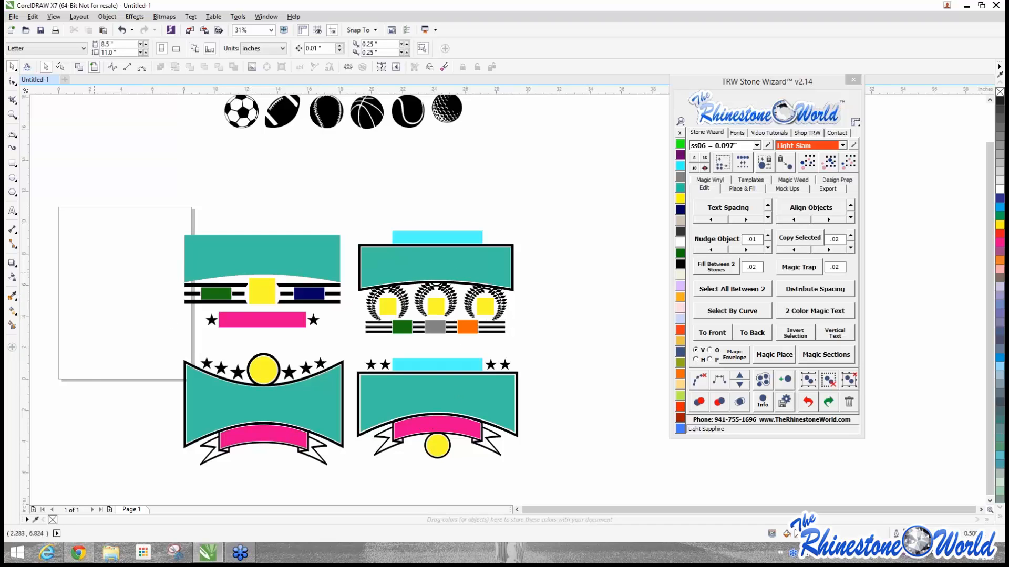
Step: Add the artistic text MUSTANGS in 24 pt Arial near the page's upper-left corner
scroll(62, 276, down, 1)
scroll(66, 276, up, 1)
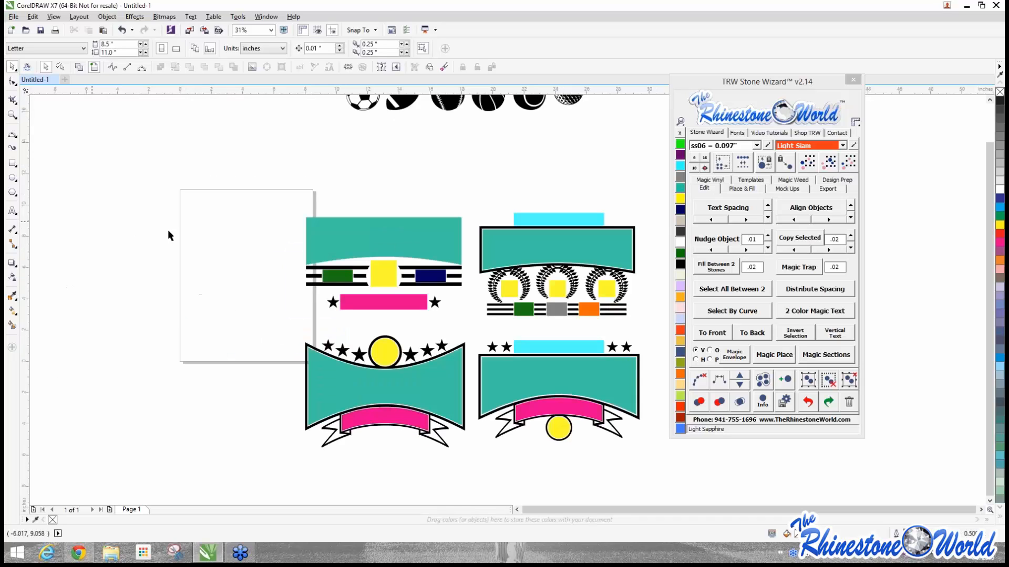
click(4, 261)
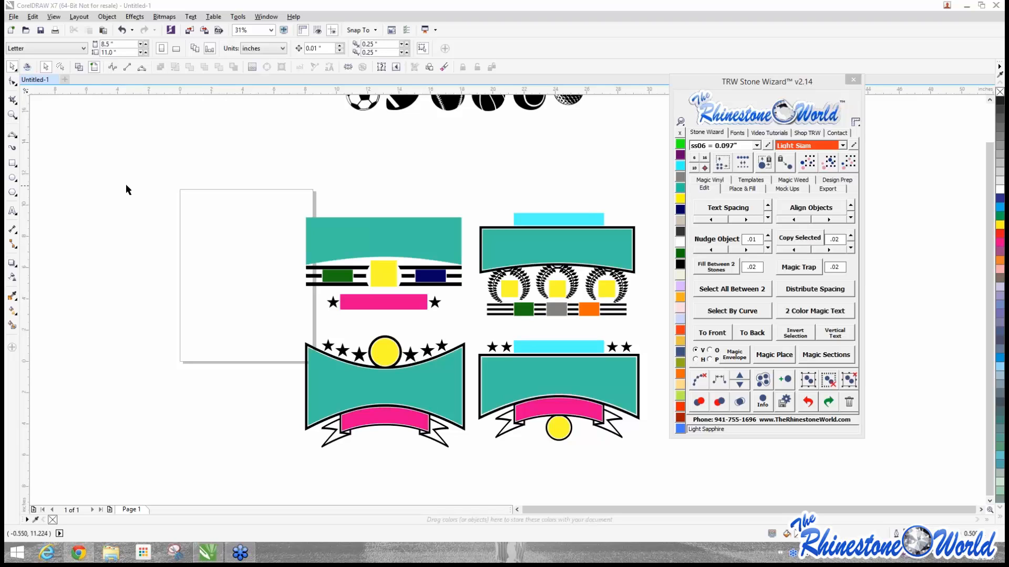
click(13, 211)
click(165, 186)
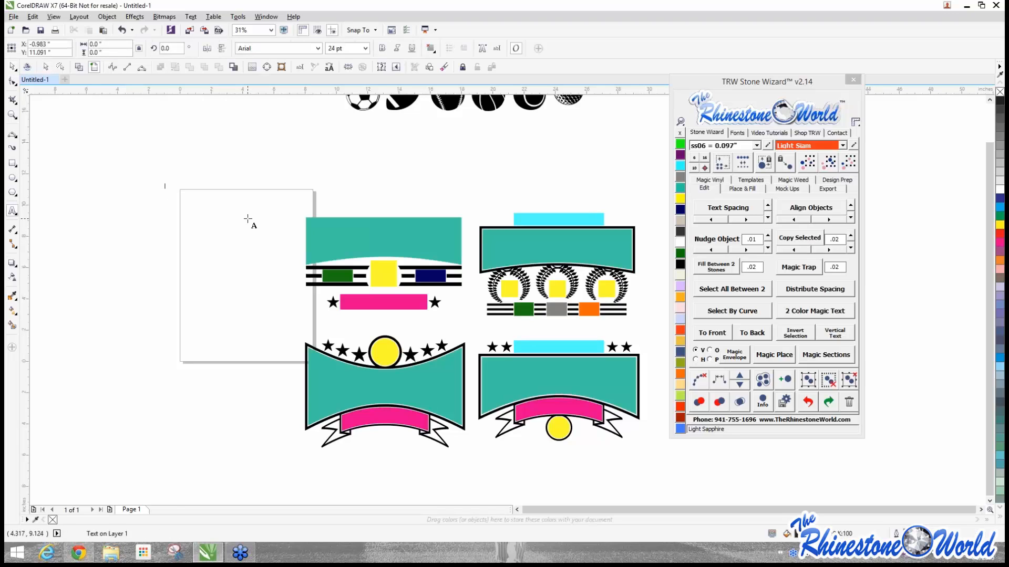
text(MUSTANGS)
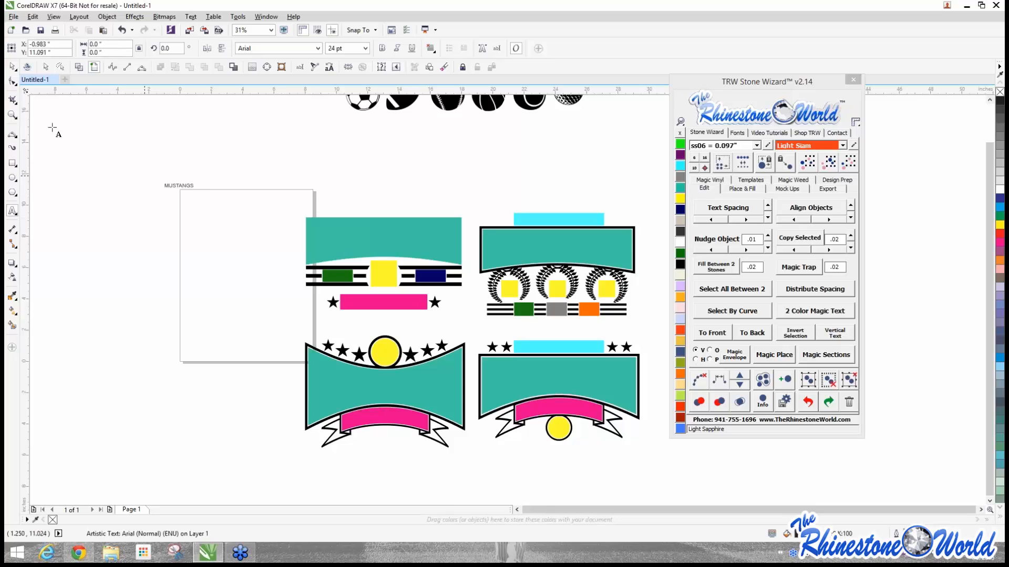
click(13, 67)
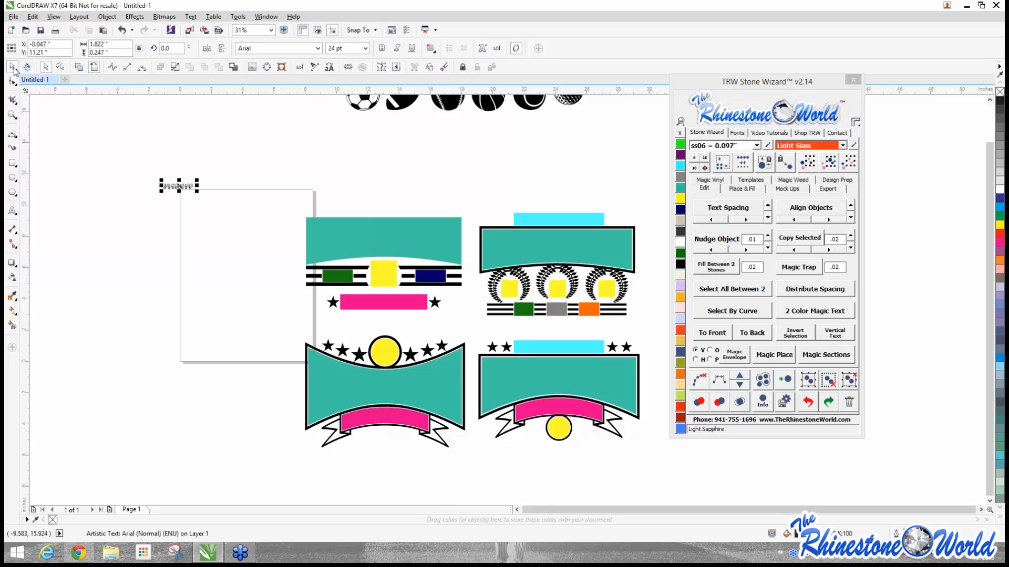
Step: Add a separate artistic text LAKEWOOD in 24 pt Arial below MUSTANGS, beside the page's left edge
click(16, 213)
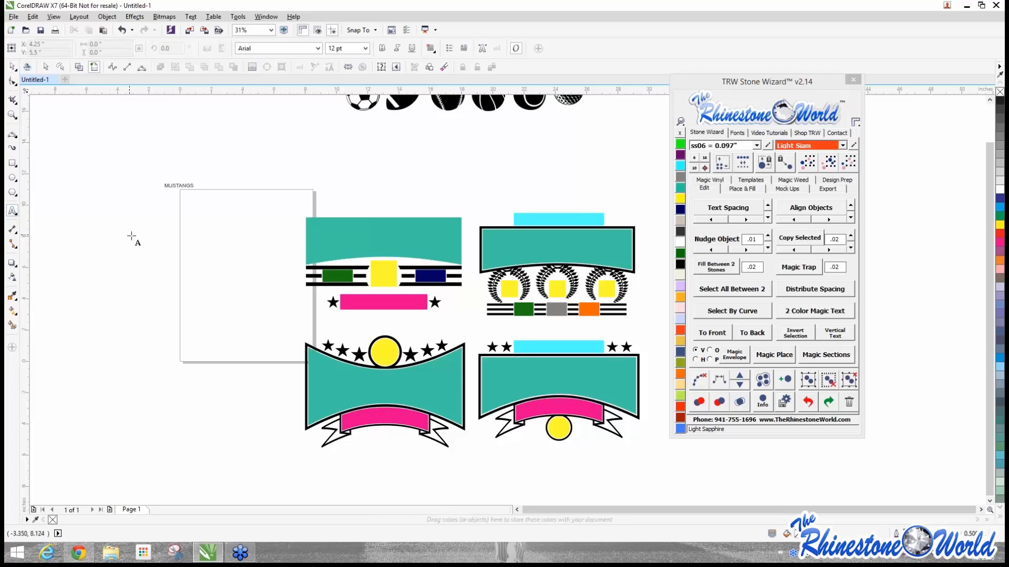
text(LAKEWOOD)
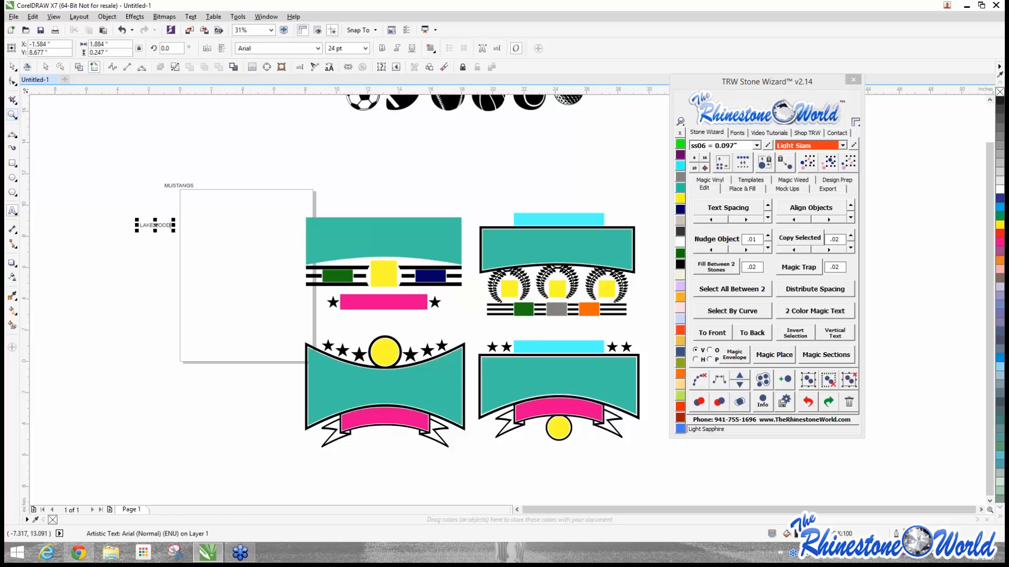
click(14, 69)
Step: Enlarge the MUSTANGS text proportionally to about 12.51 by 1.69 inches
click(169, 187)
click(13, 67)
click(185, 185)
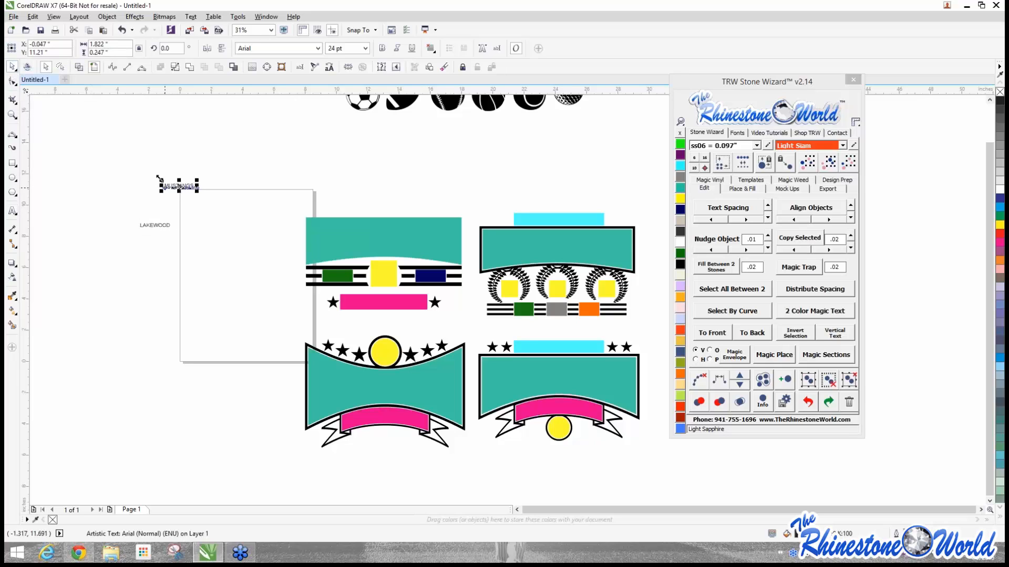
drag(163, 182, 56, 154)
Step: Enlarge the LAKEWOOD text to about 8.58 by 1.12 inches and center it roughly beneath MUSTANGS at about X -0.94, Y 7.74
click(154, 225)
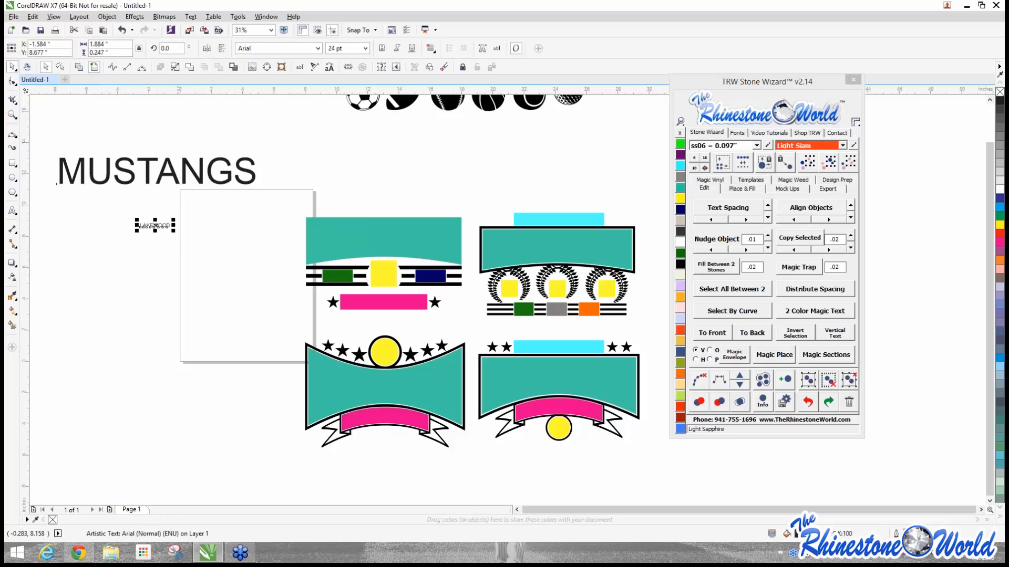
drag(176, 235, 264, 281)
drag(211, 231, 171, 239)
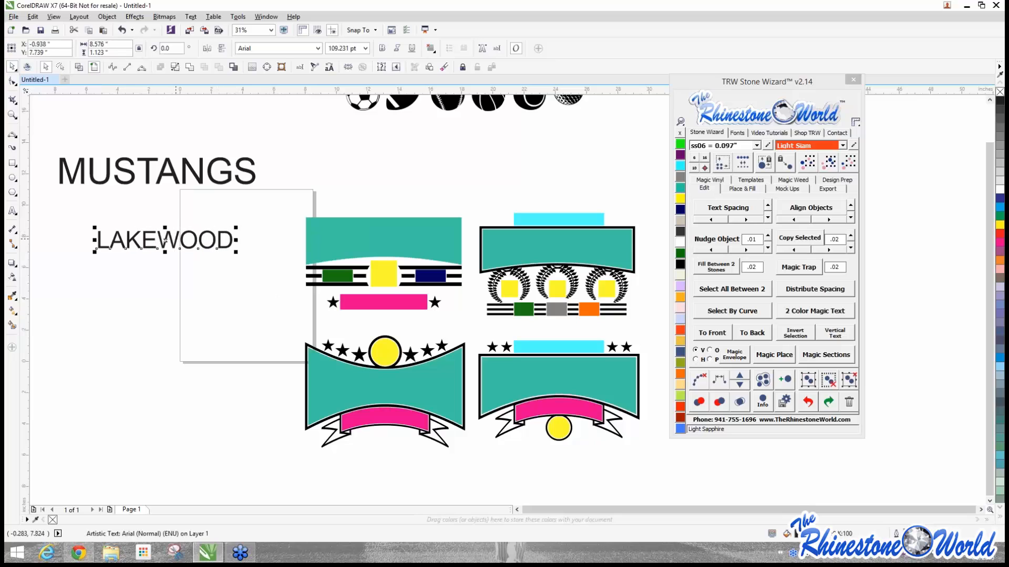
click(438, 178)
Step: Select the MUSTANGS and LAKEWOOD texts together, find fonts matching "col" in the Stone Wizard, and preview Colonna MT
click(191, 179)
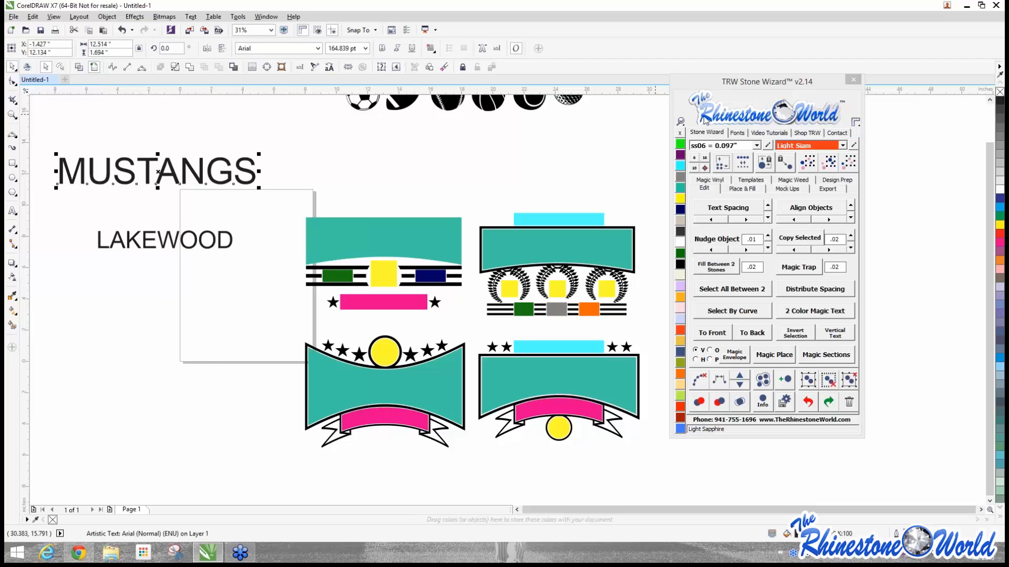
shift+click(231, 245)
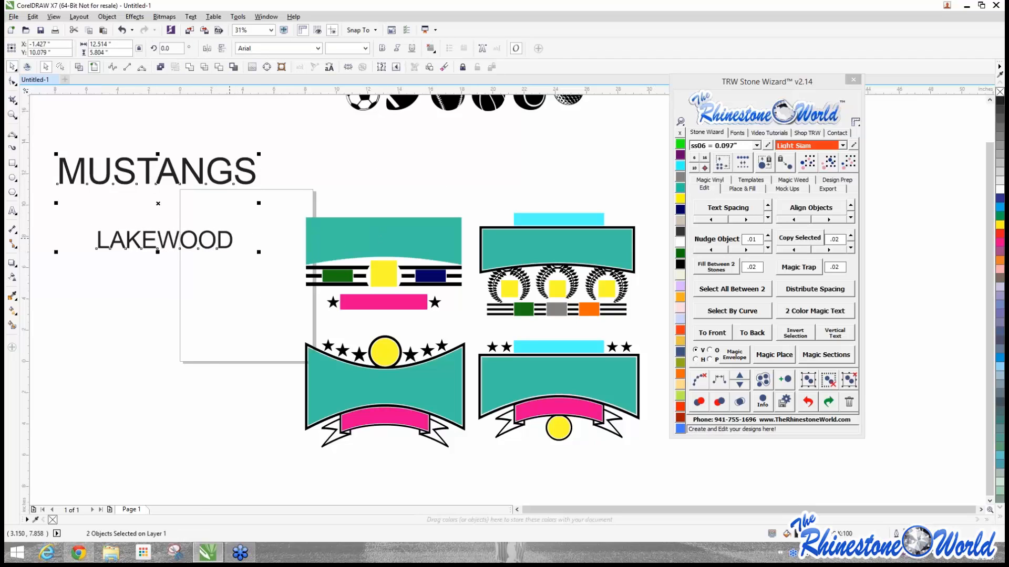
click(739, 133)
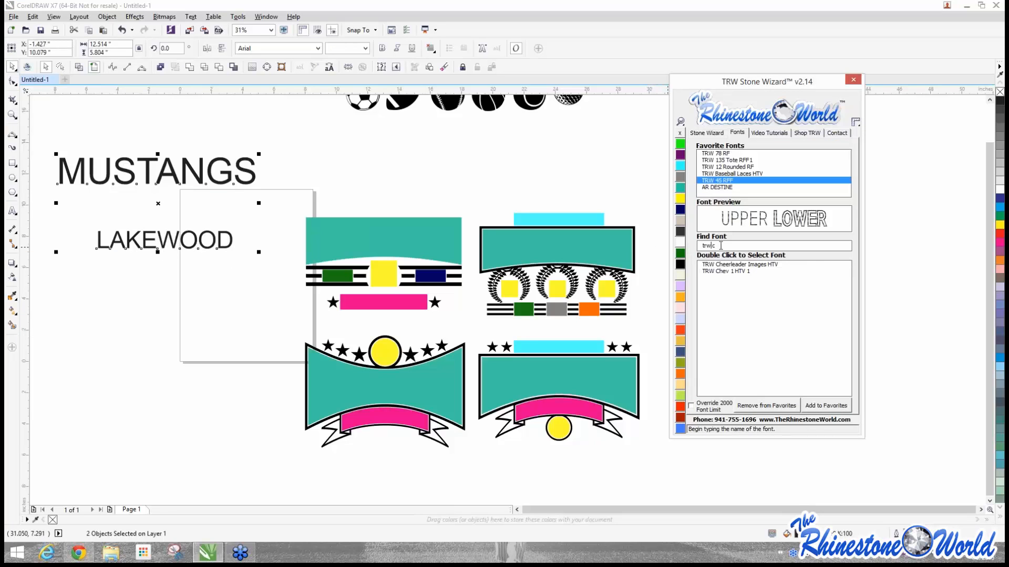
drag(715, 246, 694, 246)
text(col)
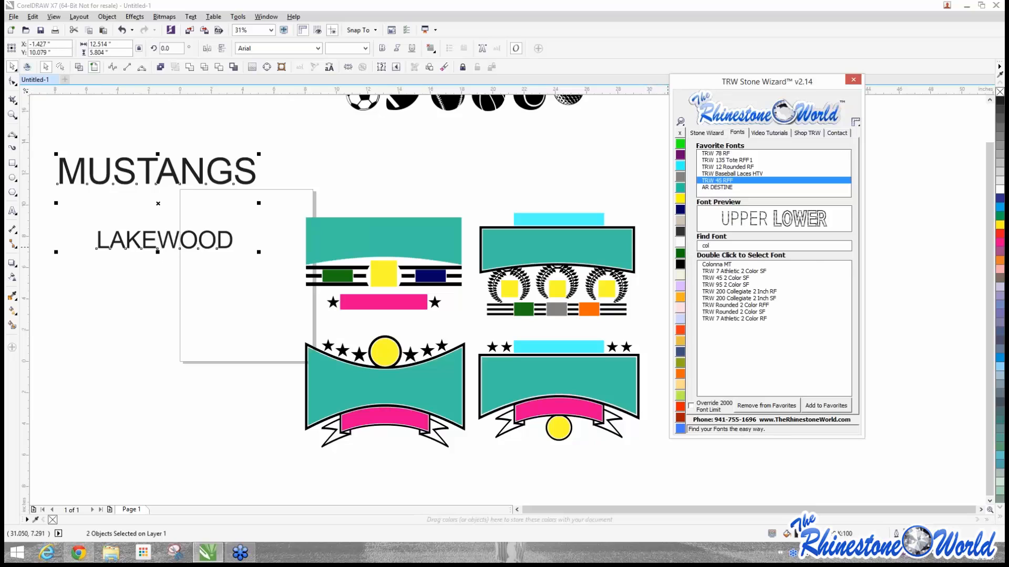
click(733, 265)
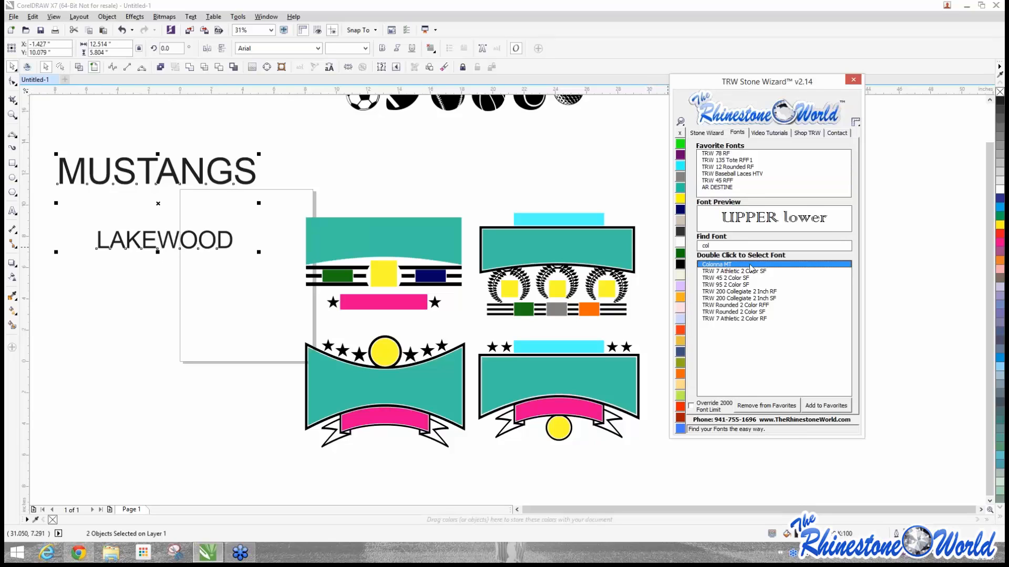
Step: Find fonts matching "imp", apply Impact to both the MUSTANGS and LAKEWOOD texts, and deselect them
drag(716, 246, 699, 246)
text(imp)
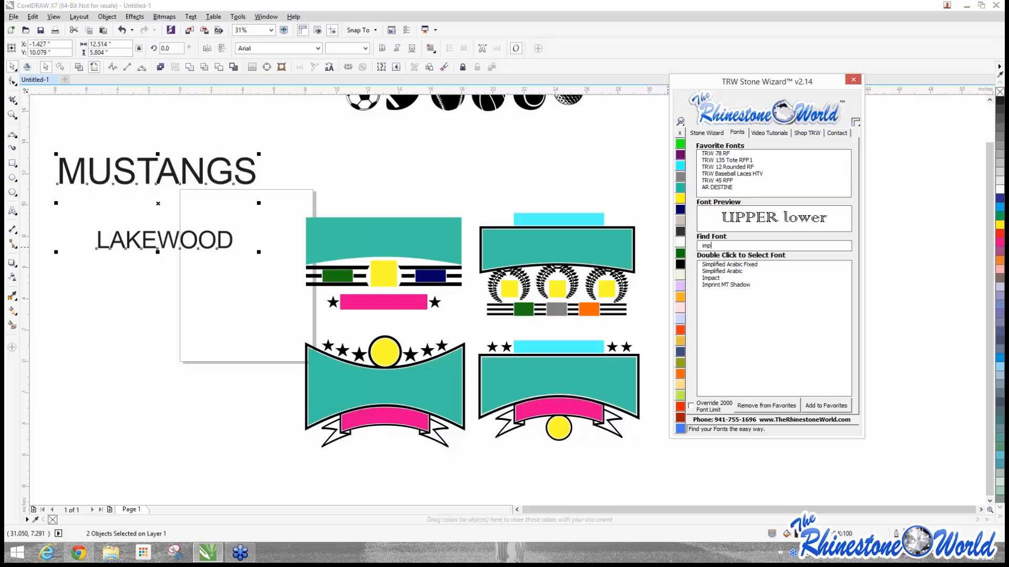
click(173, 304)
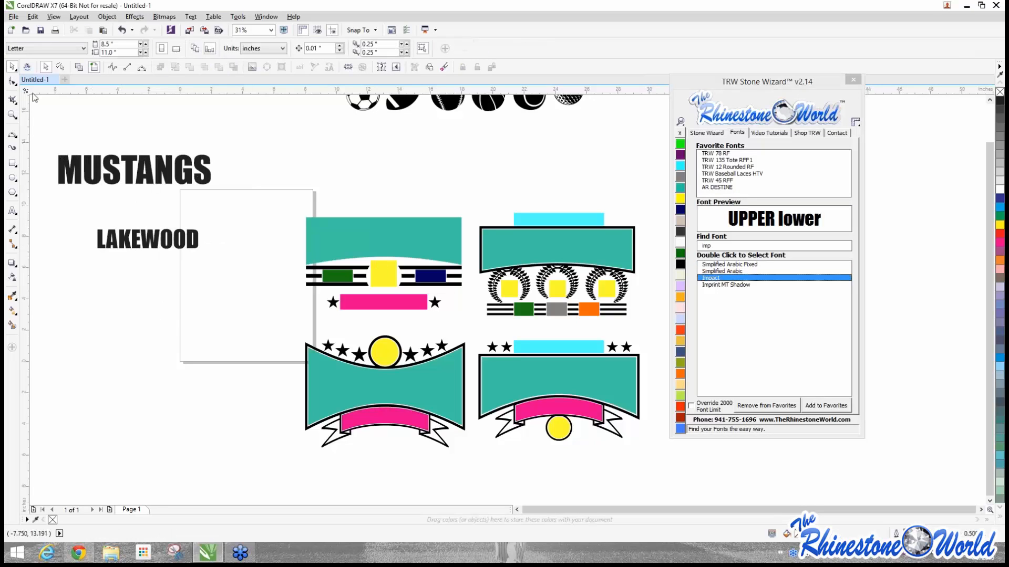
Step: Move the MUSTANGS text down and right to just above LAKEWOOD, centered at about X -0.19, Y 10.82
scroll(363, 211, down, 2)
scroll(399, 226, up, 2)
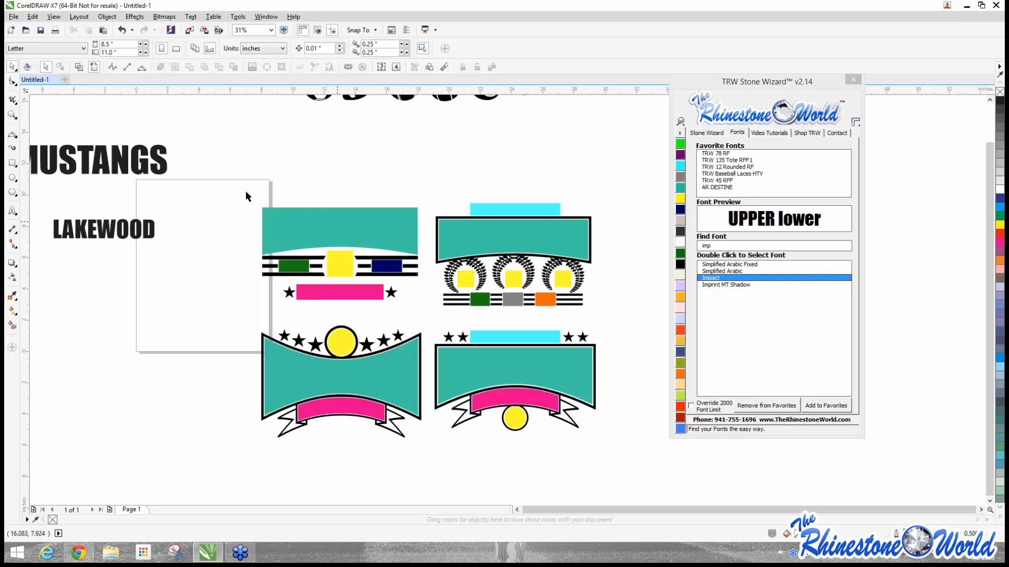
click(145, 182)
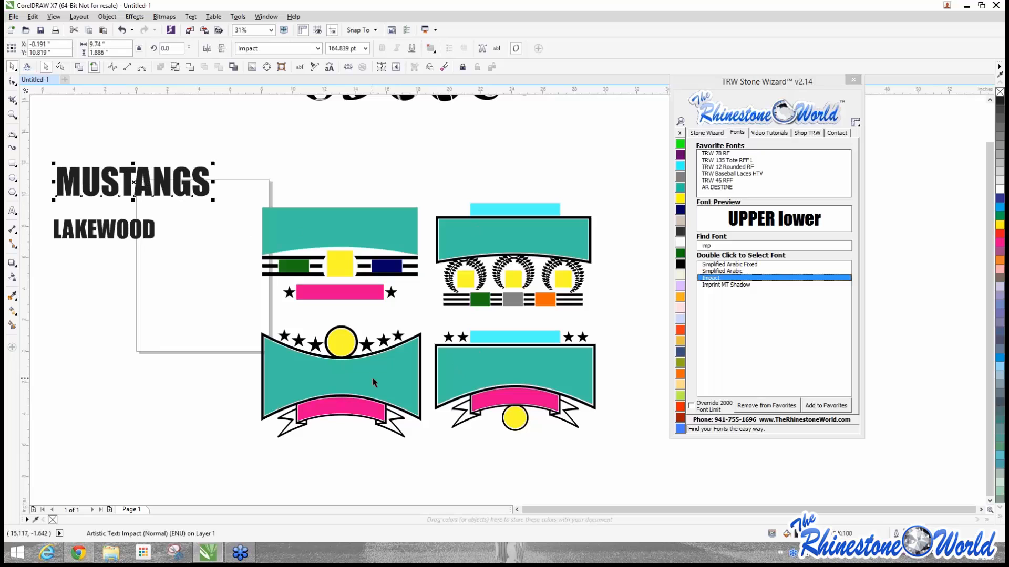
Step: Select all teal areas of the template layouts by their shared color, move them upward as a trial, and undo the move
click(410, 226)
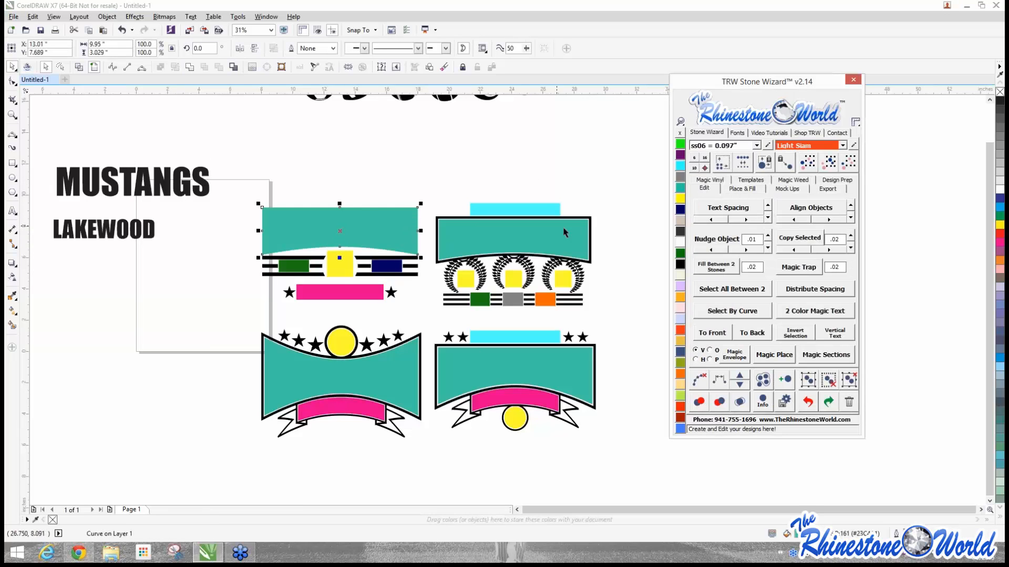
click(829, 168)
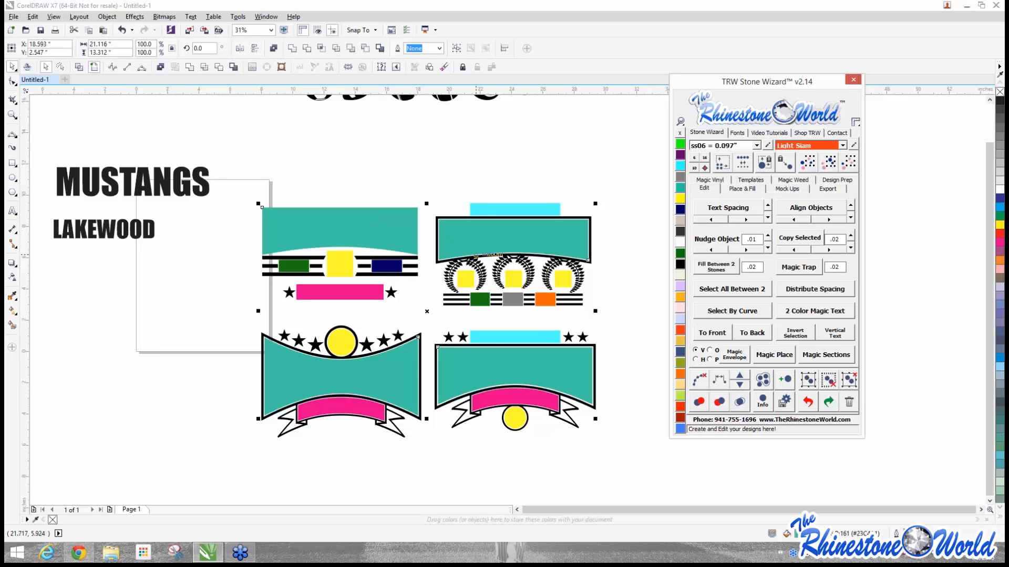
drag(491, 237, 494, 155)
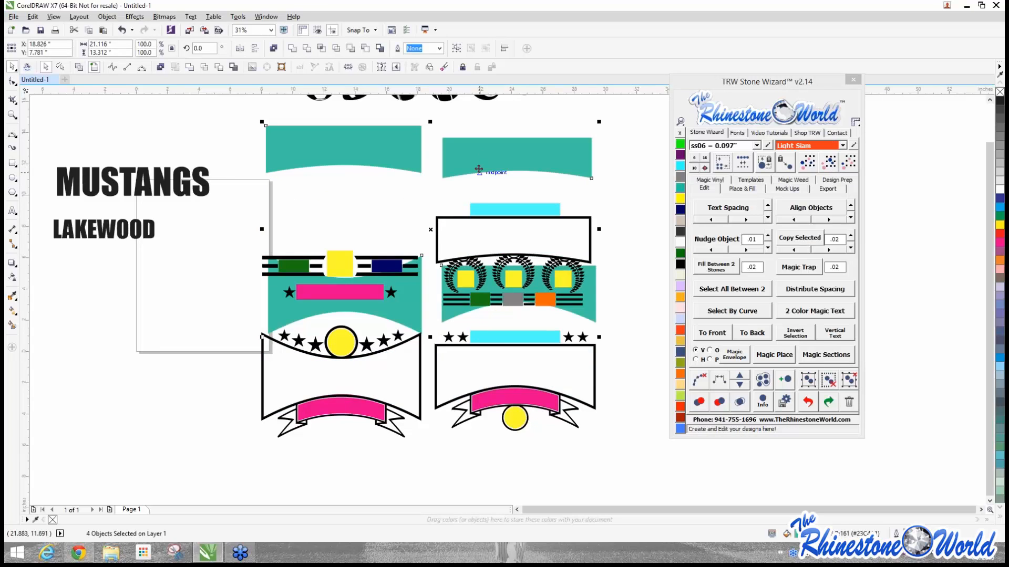
key(ctrl+z)
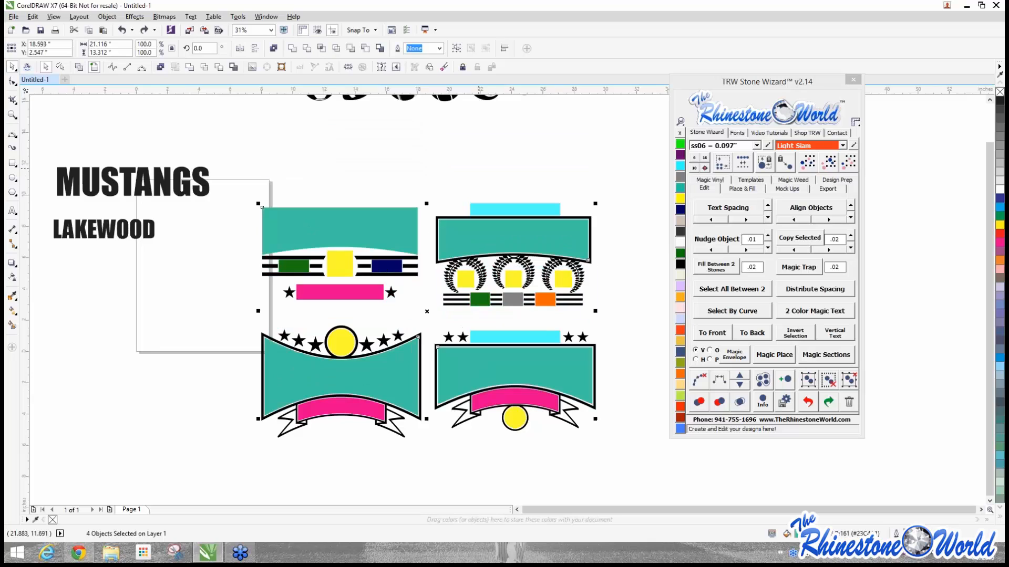
Step: Try fitting the MUSTANGS text into the four teal shapes with Magic Envelope
shift+click(192, 197)
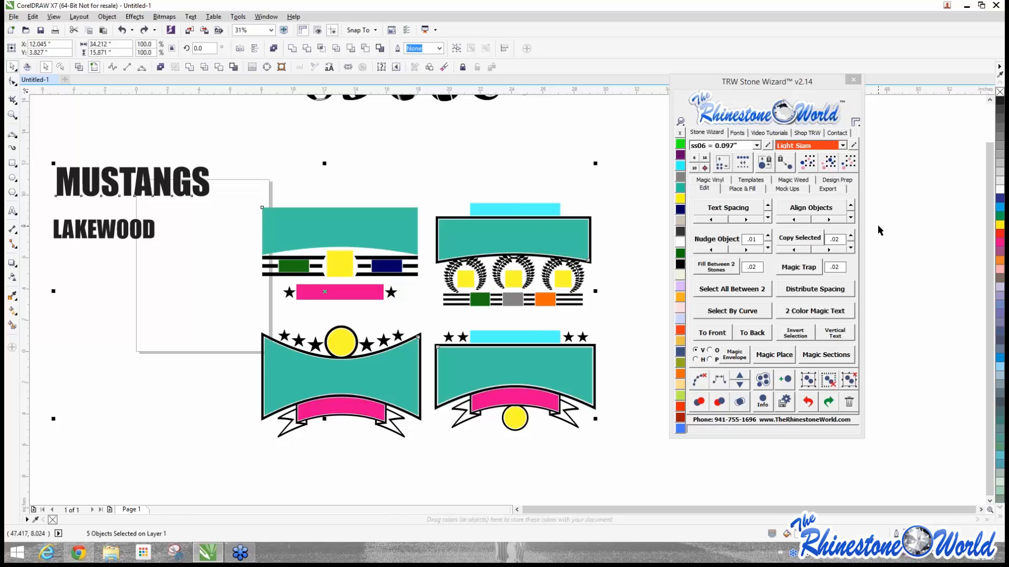
click(735, 358)
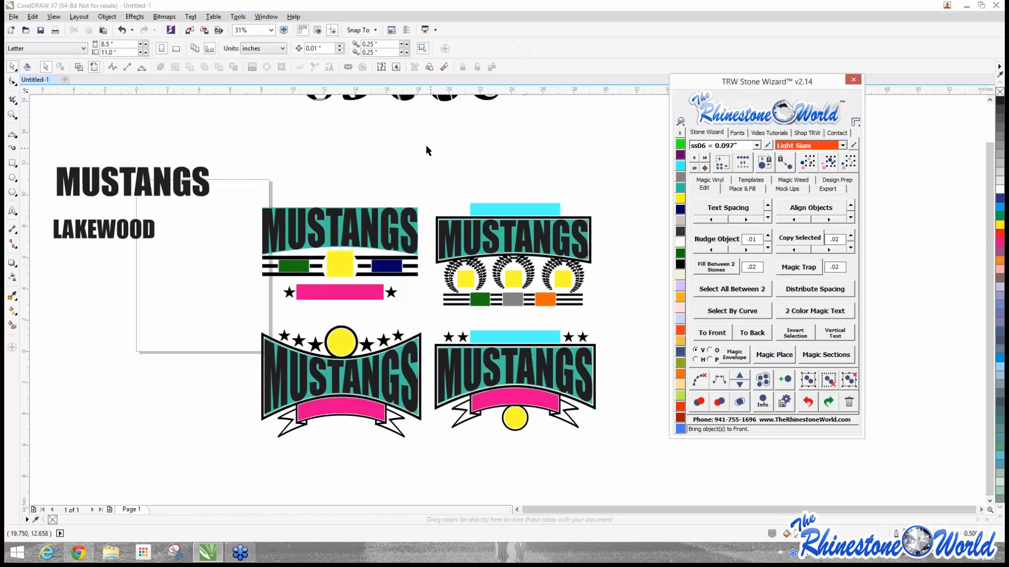
click(808, 402)
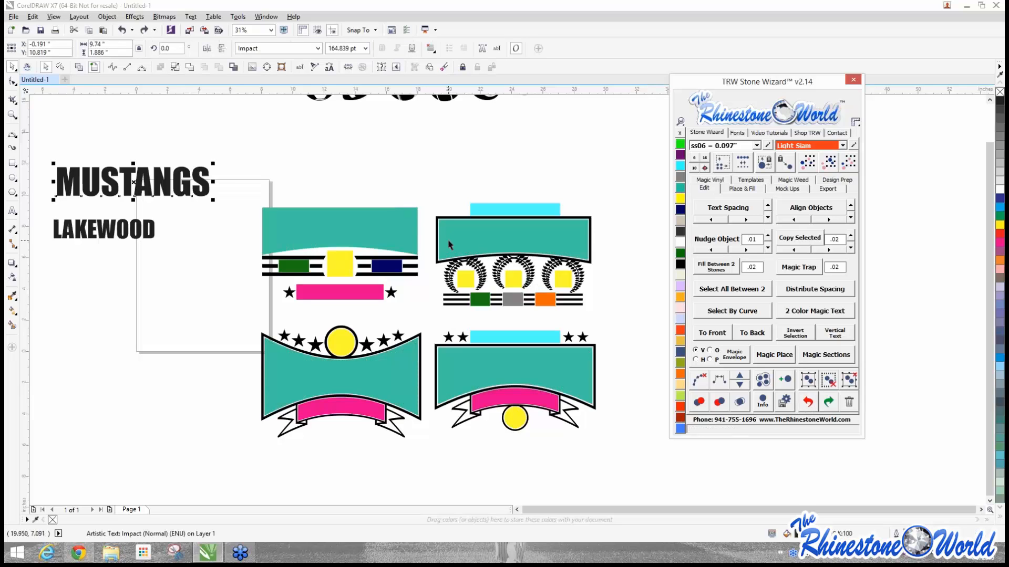
Step: Fit the MUSTANGS text into all four teal placeholder shapes with vertical Magic Envelope, leaving no teal shapes behind the lettering
click(370, 213)
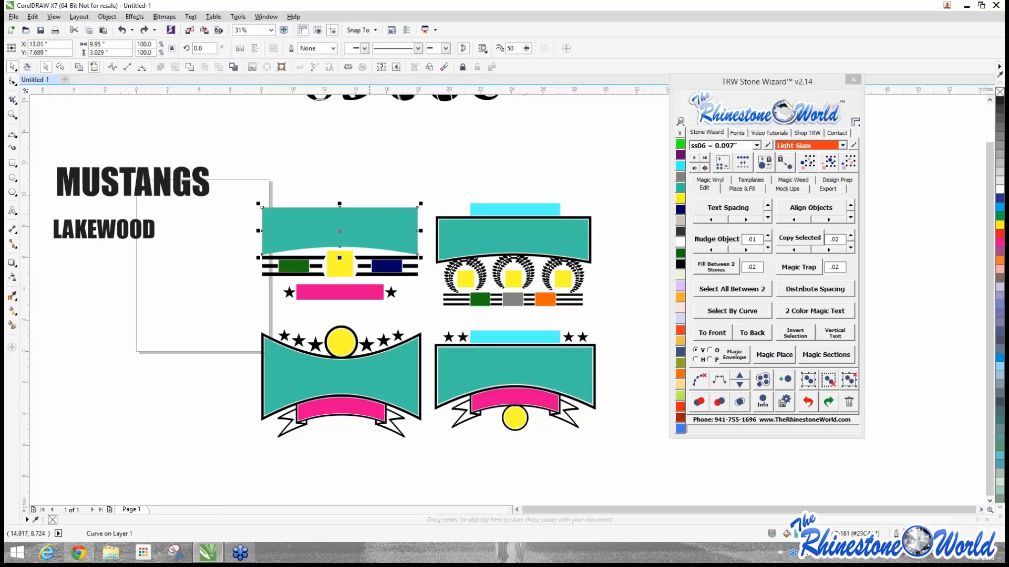
click(832, 162)
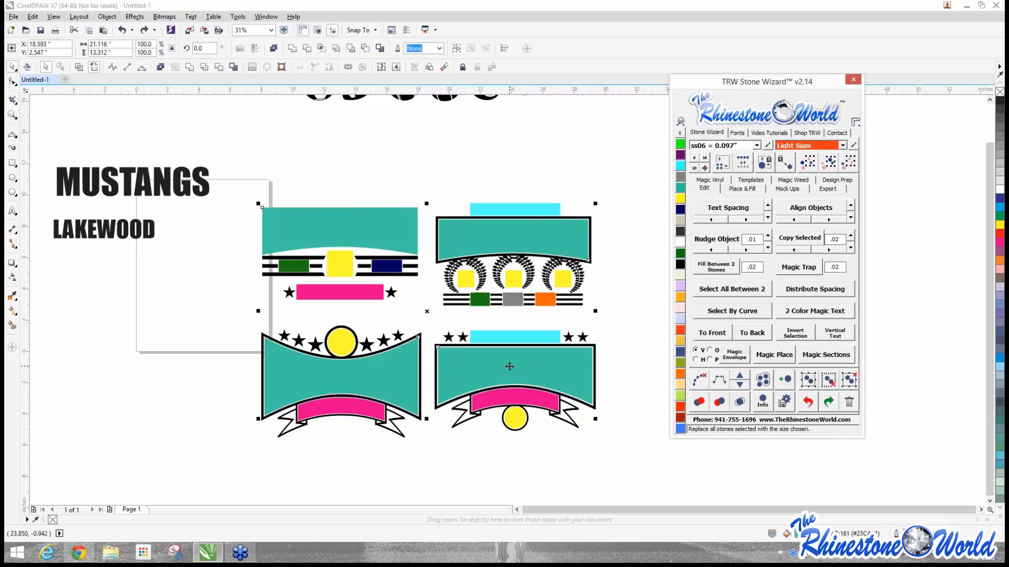
shift+click(160, 184)
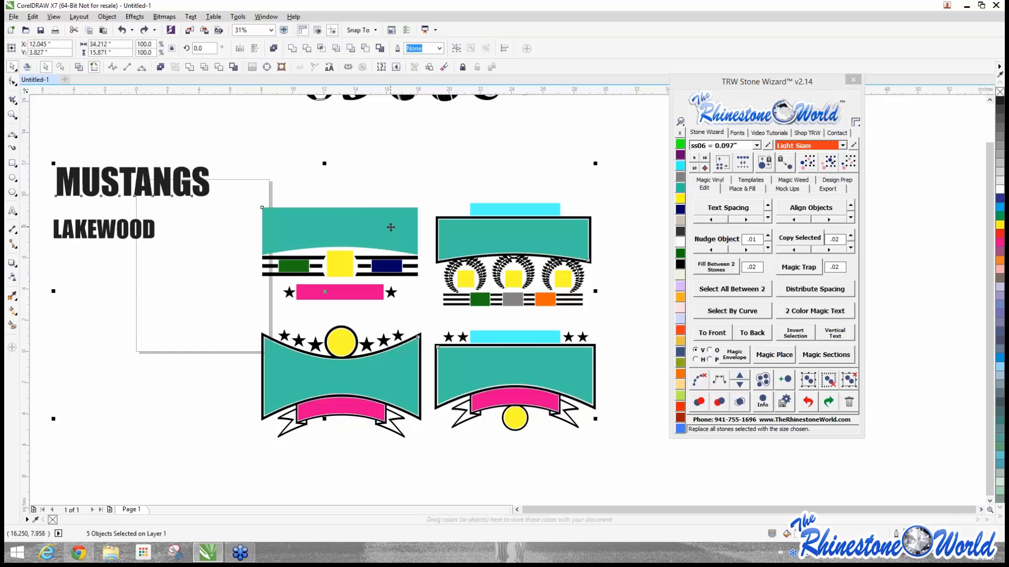
click(736, 358)
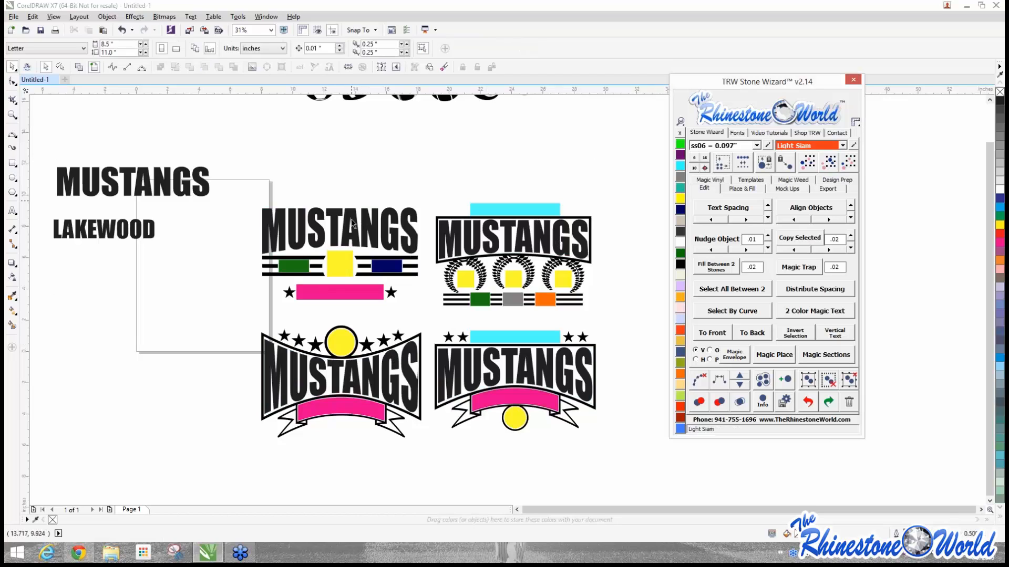
click(185, 292)
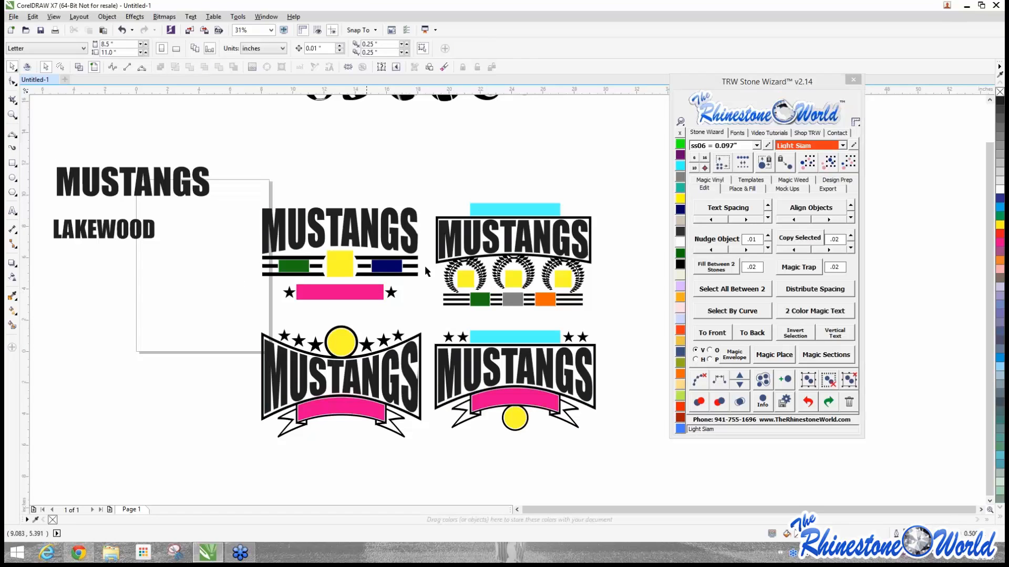
Step: Envelope the LAKEWOOD text into both cyan bars, the pink bar of the upper-left design and the pink banner of the lower-left design
click(519, 206)
shift+click(517, 335)
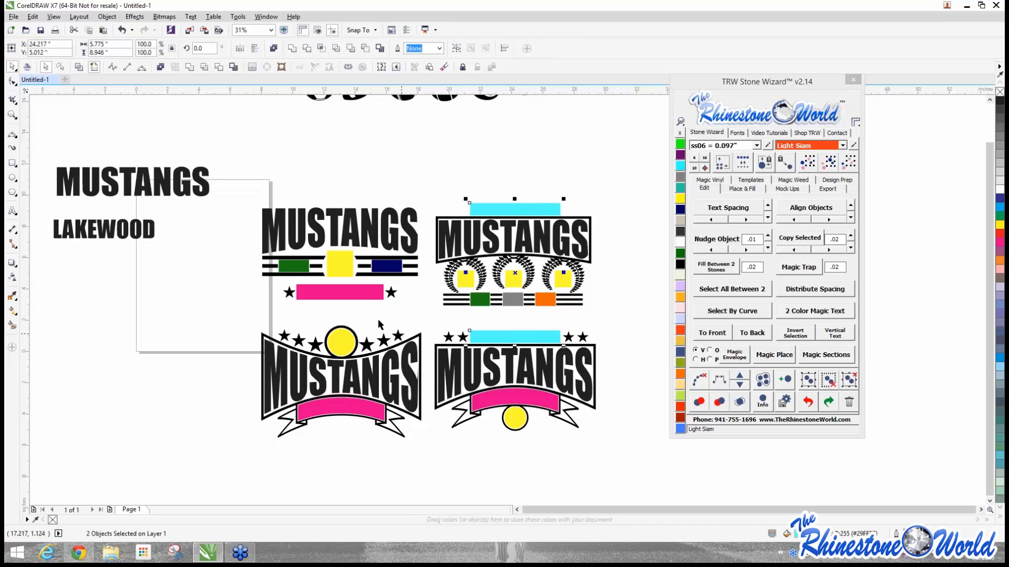
shift+click(343, 288)
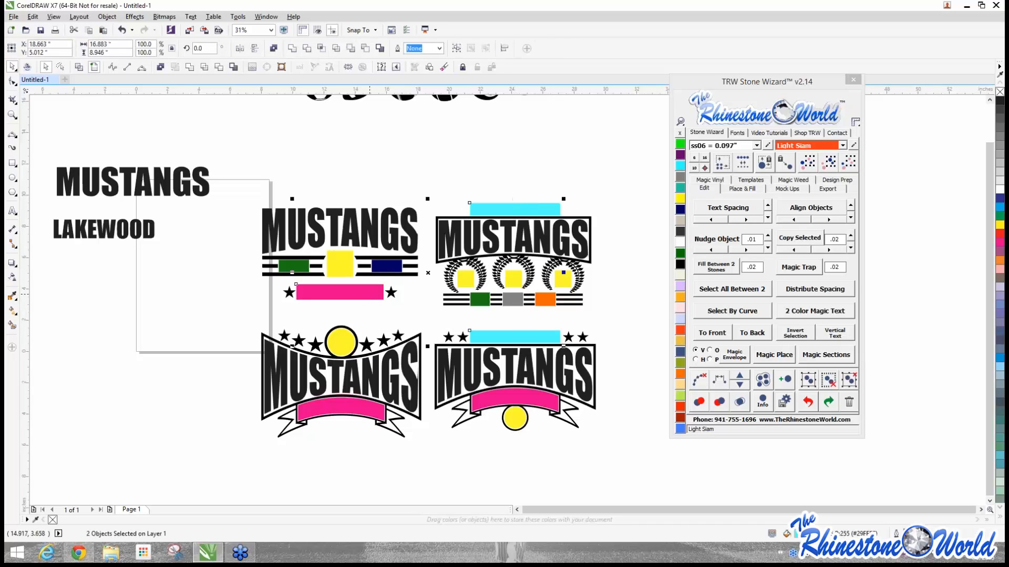
shift+click(351, 410)
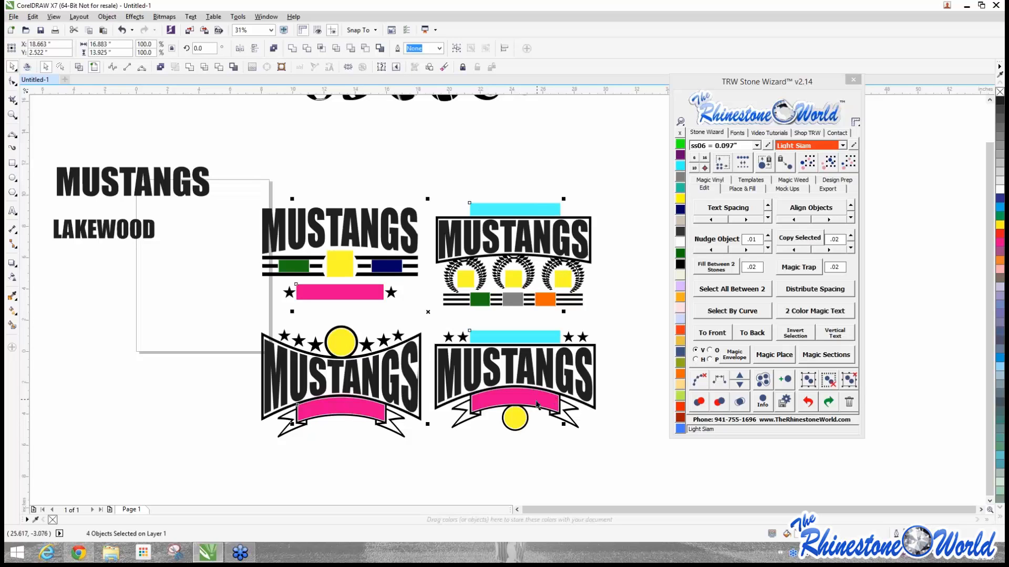
shift+click(136, 230)
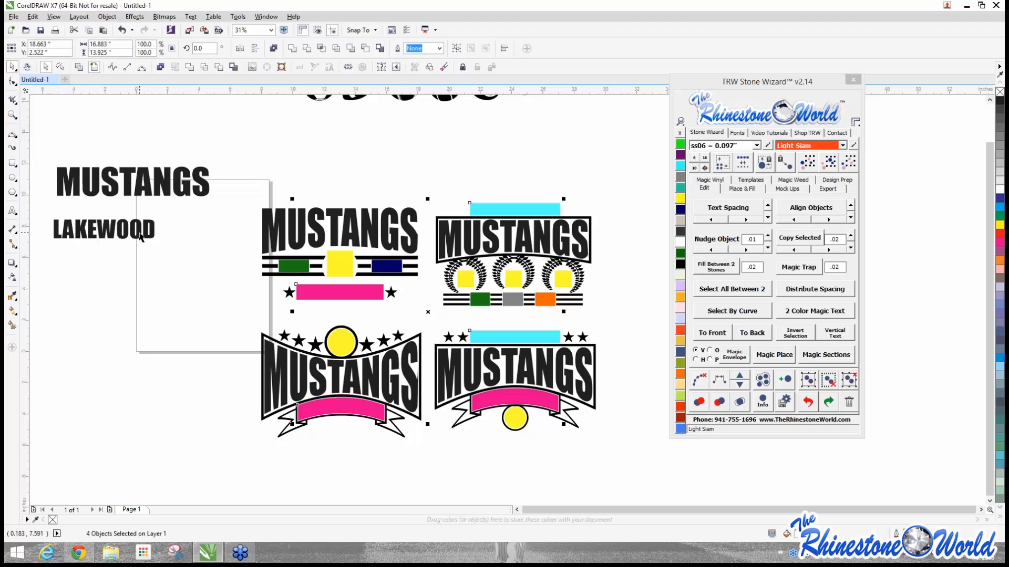
click(727, 362)
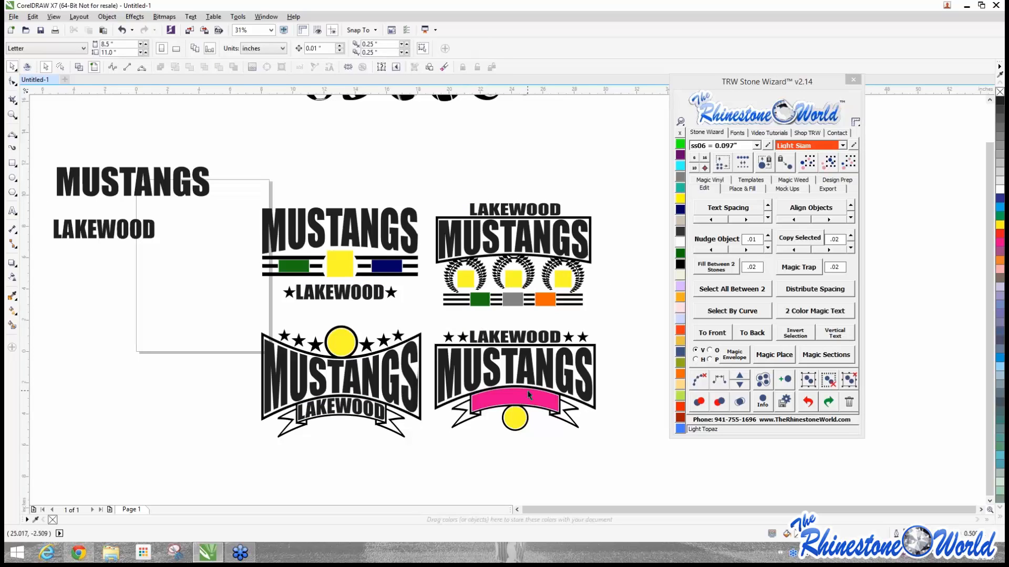
Step: Replace the LAKEWOOD source text with a two-word slogan made of a first name and RULES
click(13, 212)
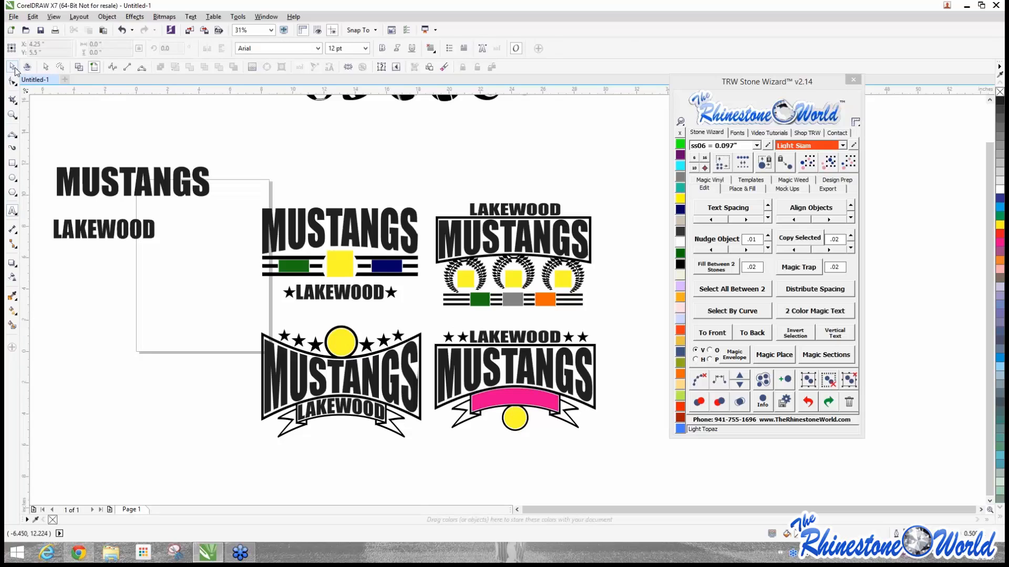
drag(155, 231, 54, 219)
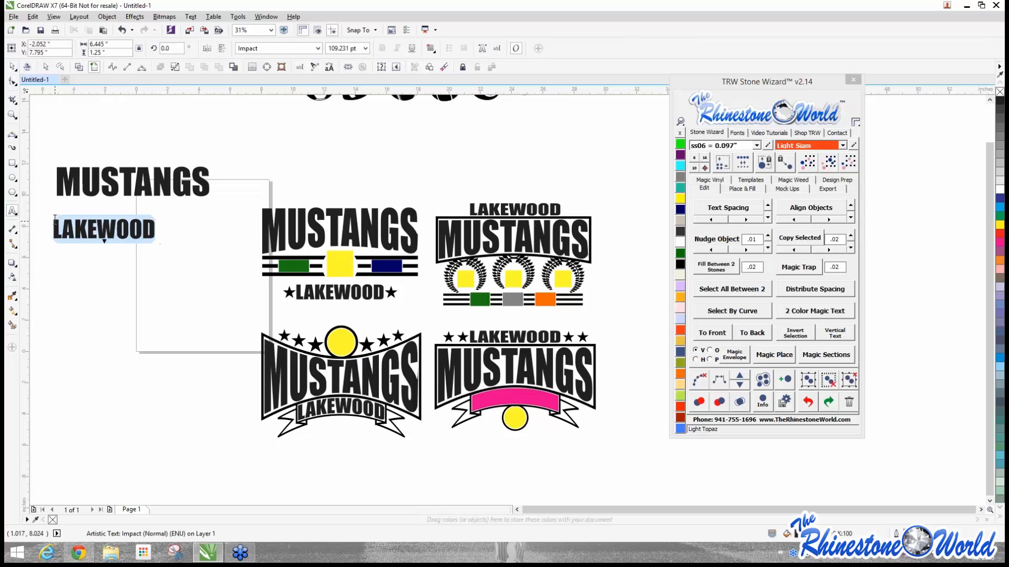
text(RY)
key(BackSpace)
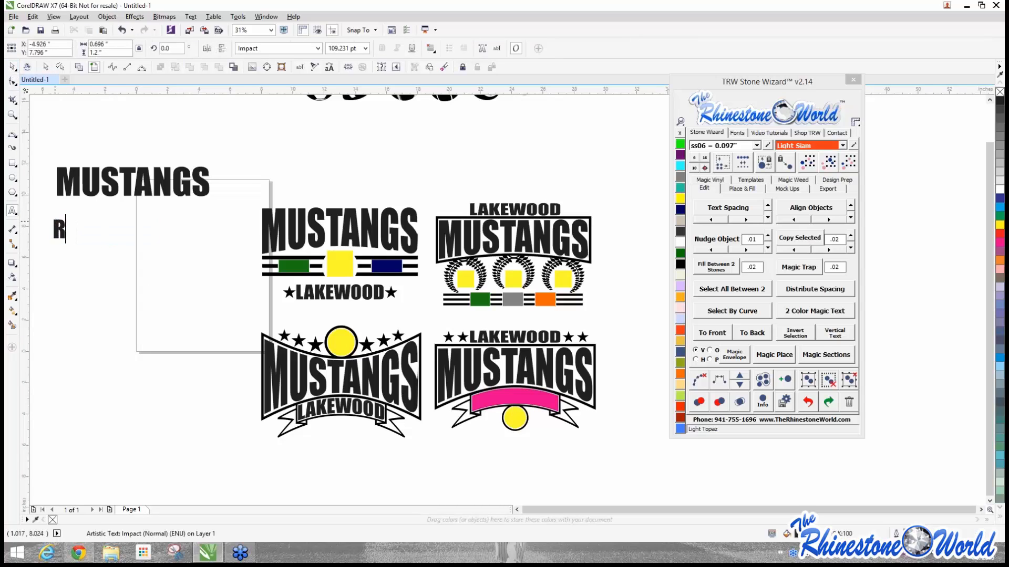
text(UDY )
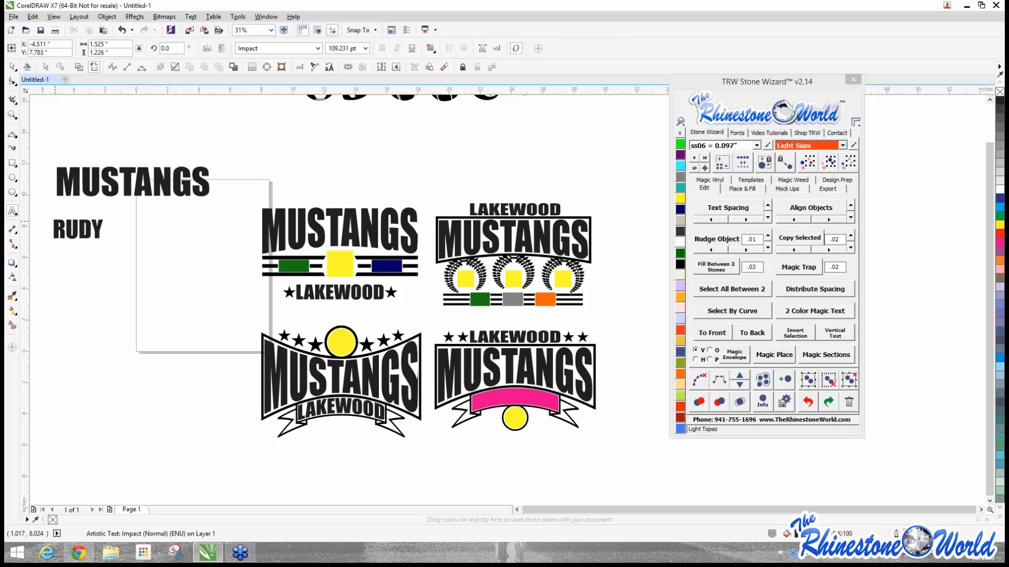
text(RULES)
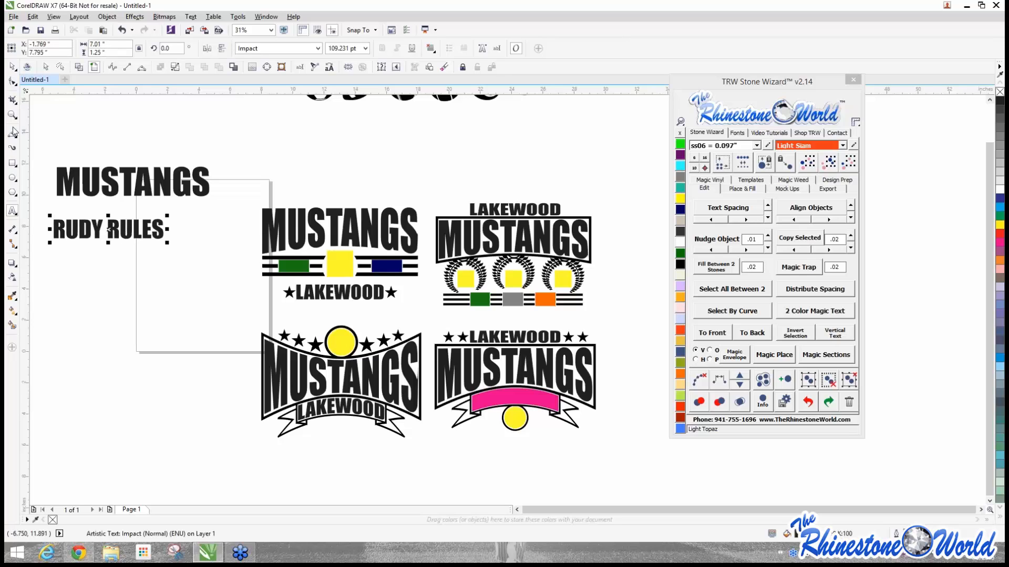
Step: Fit the new slogan text into the remaining pink banner of the lower-right design with Magic Envelope
key(ctrl+space)
click(537, 415)
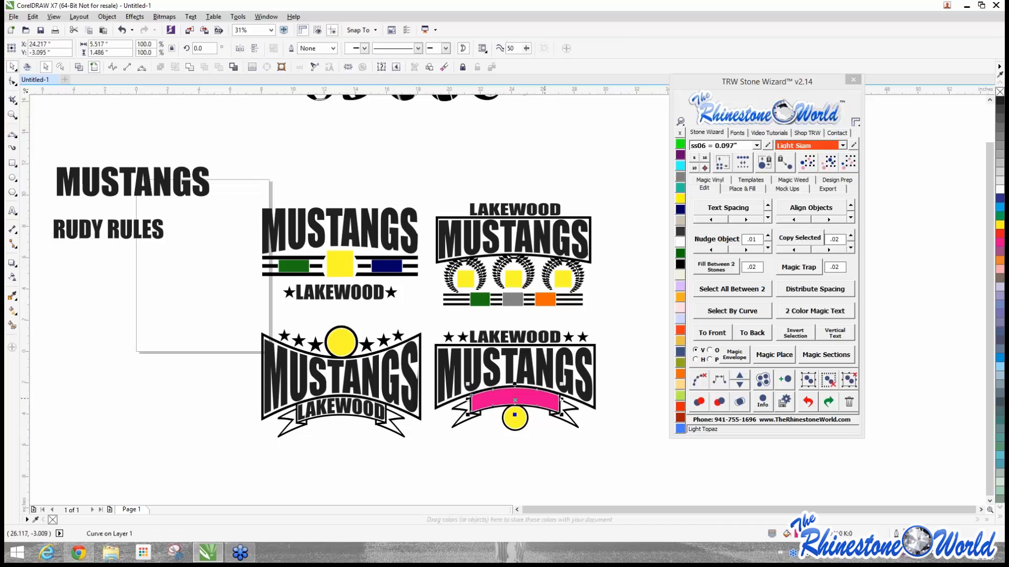
shift+click(135, 233)
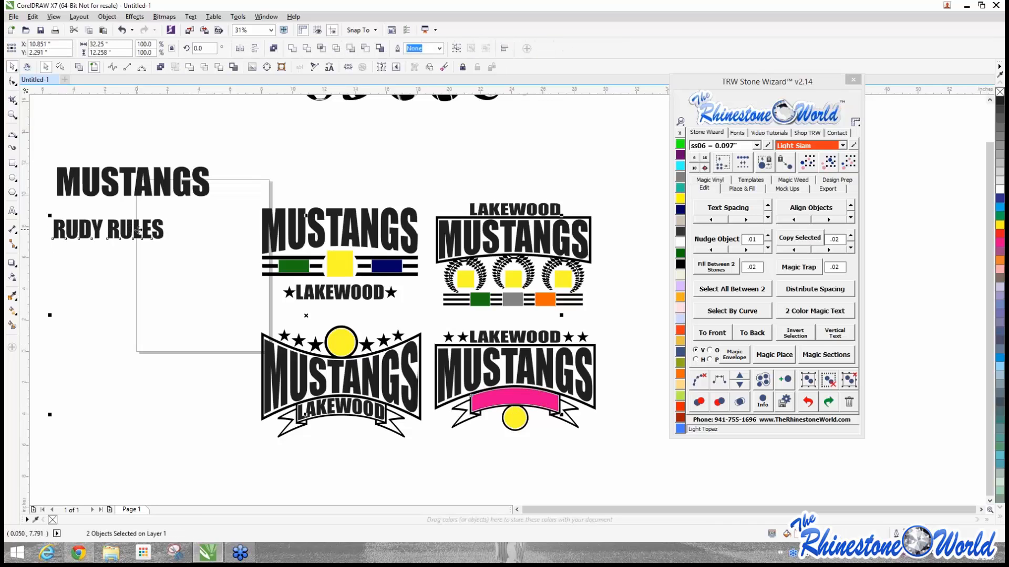
click(737, 360)
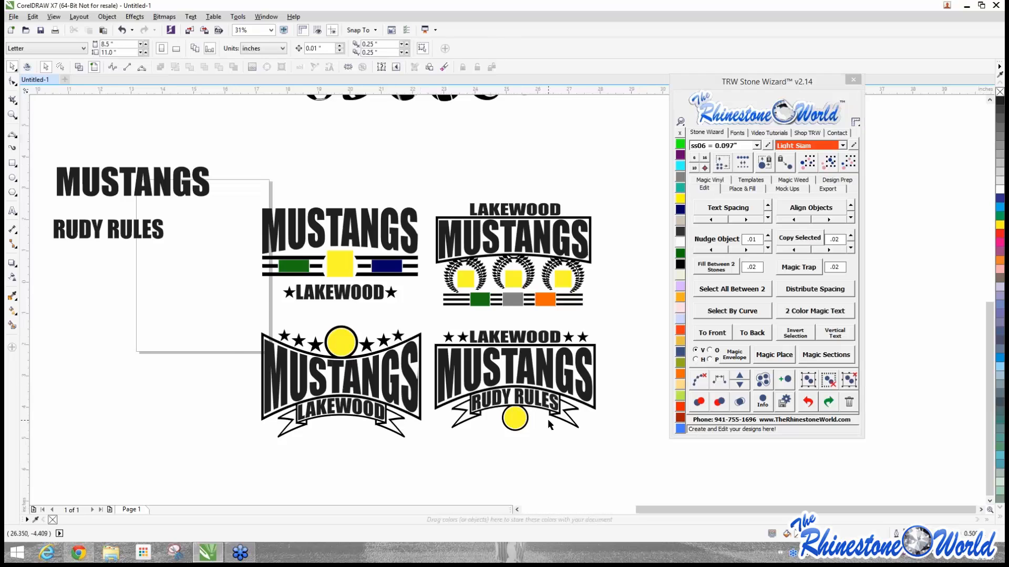
Step: Examine the four designs and their remaining coloured placeholders up close and as a whole
scroll(548, 424, up, 1)
scroll(477, 384, down, 1)
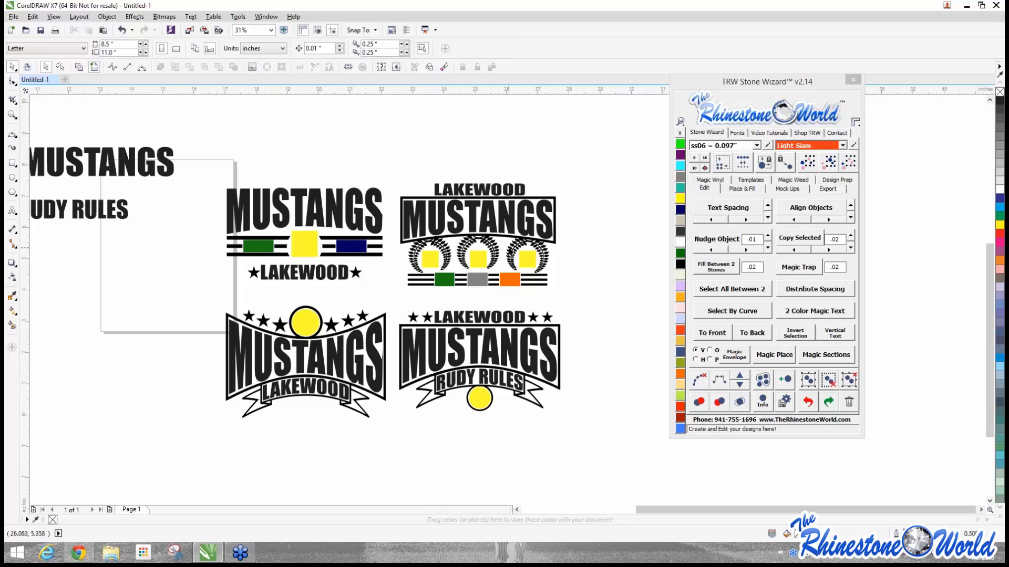
scroll(509, 250, up, 4)
scroll(584, 287, down, 4)
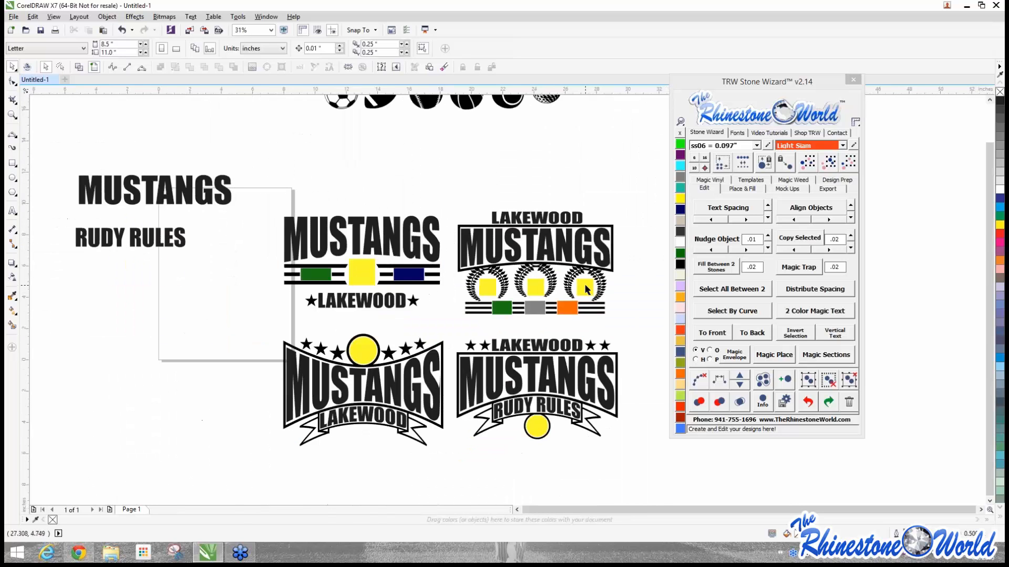
scroll(585, 289, up, 2)
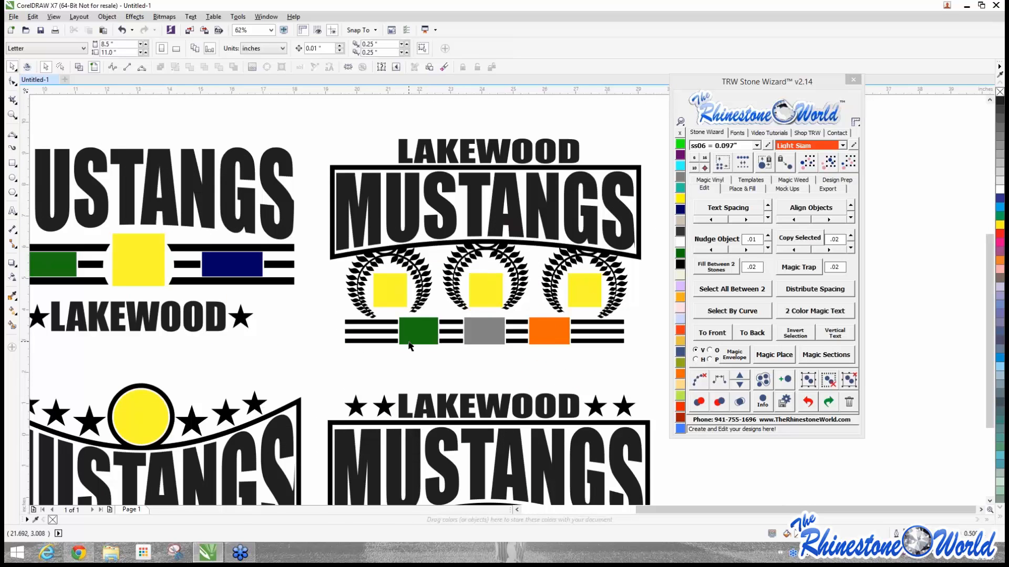
scroll(286, 317, down, 2)
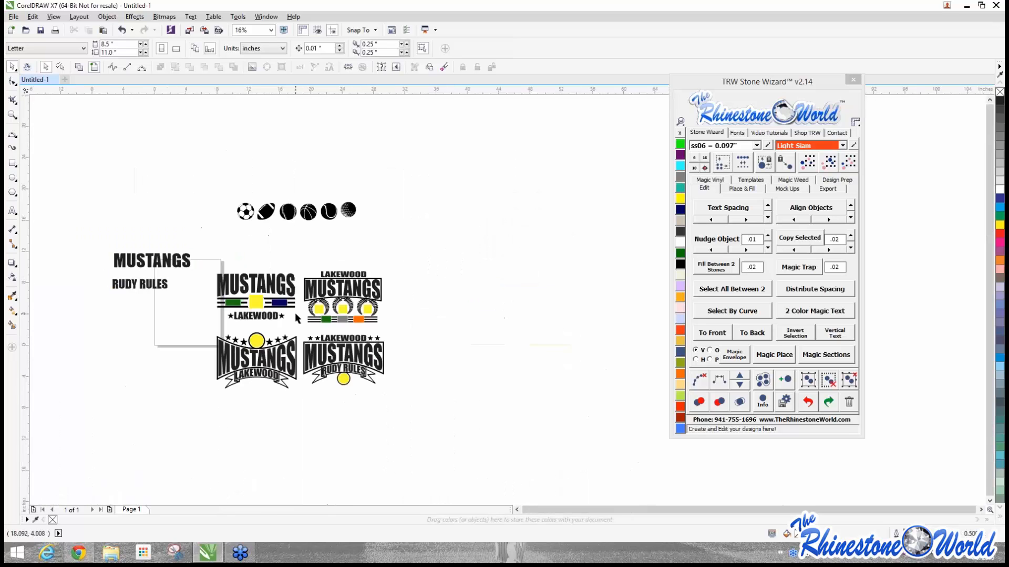
scroll(242, 299, up, 1)
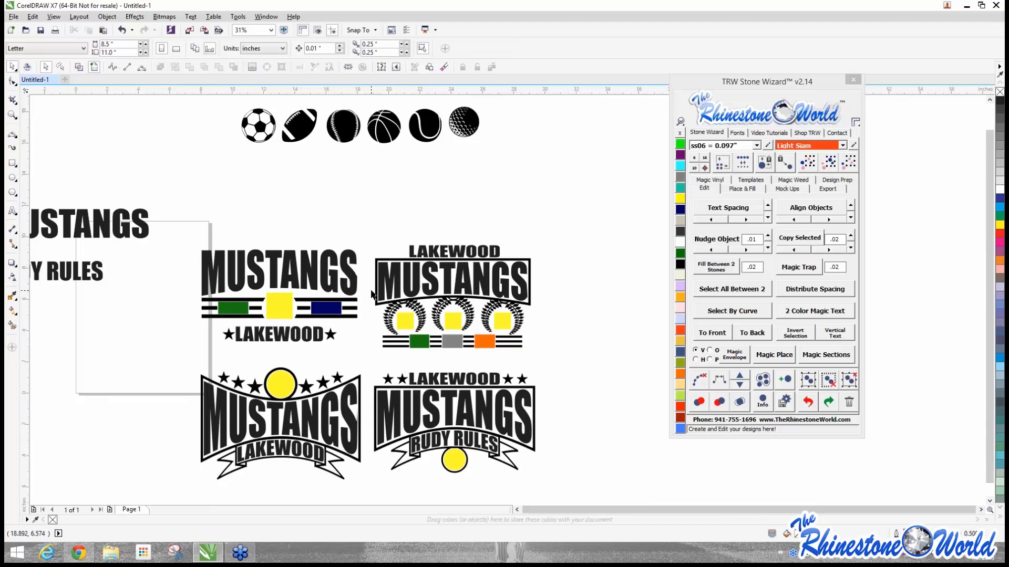
drag(188, 221, 370, 355)
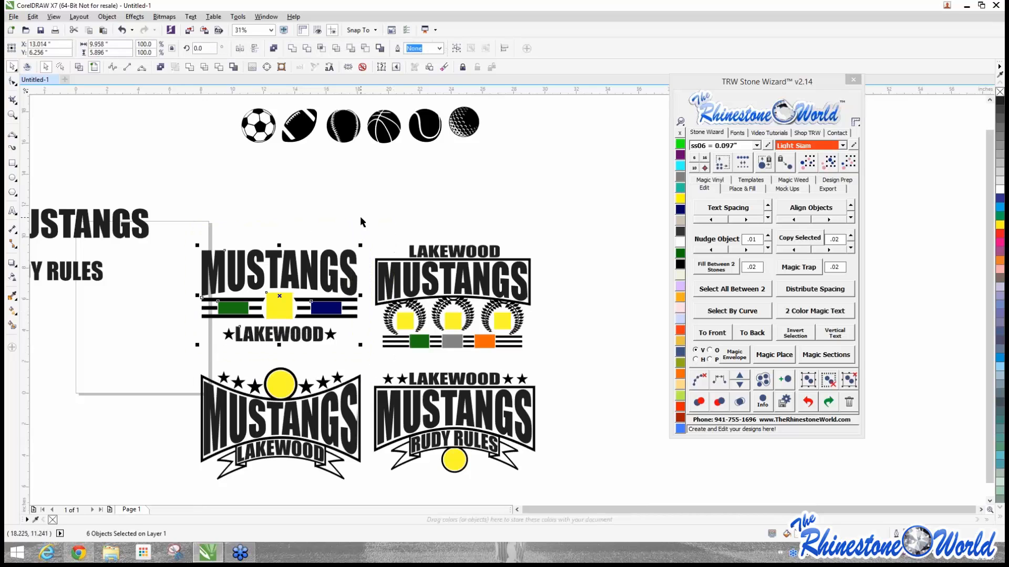
drag(367, 213, 547, 365)
click(581, 357)
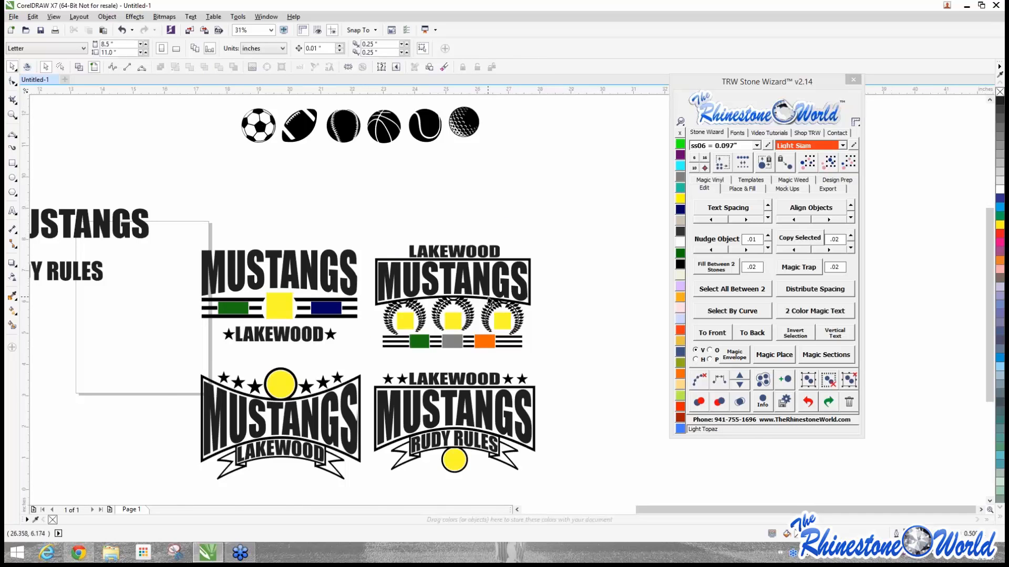
Step: Replace the yellow square in the right-hand wreath of the upper-right design with the tennis ball using Magic Place
scroll(486, 297, up, 1)
click(523, 353)
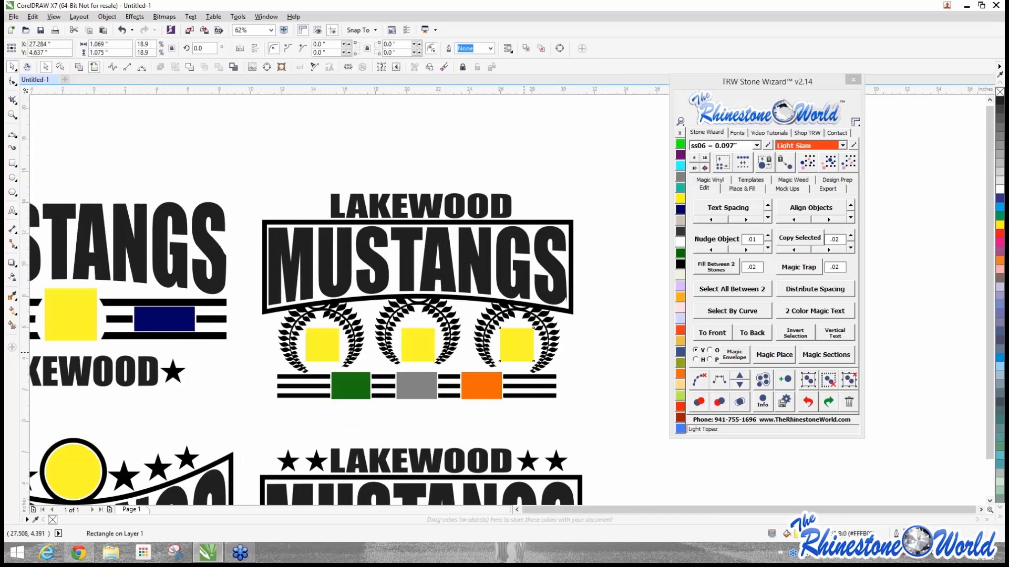
scroll(523, 353, down, 2)
scroll(514, 283, up, 1)
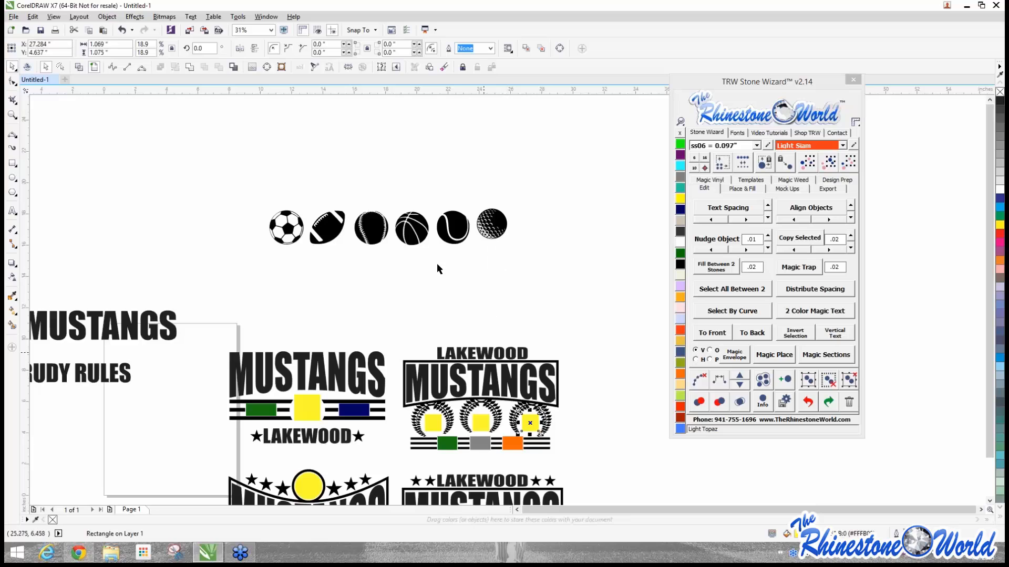
shift+click(454, 221)
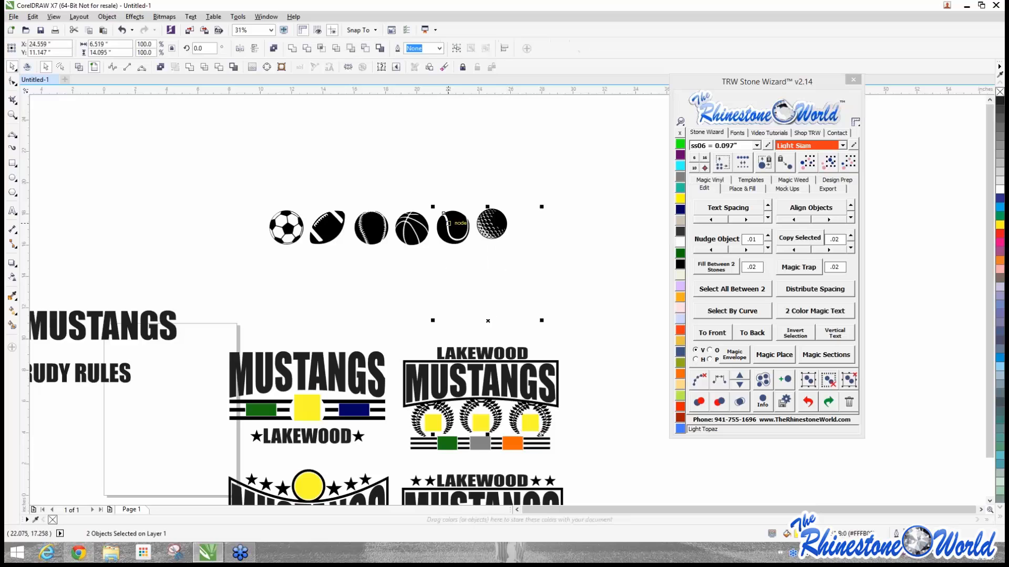
click(764, 358)
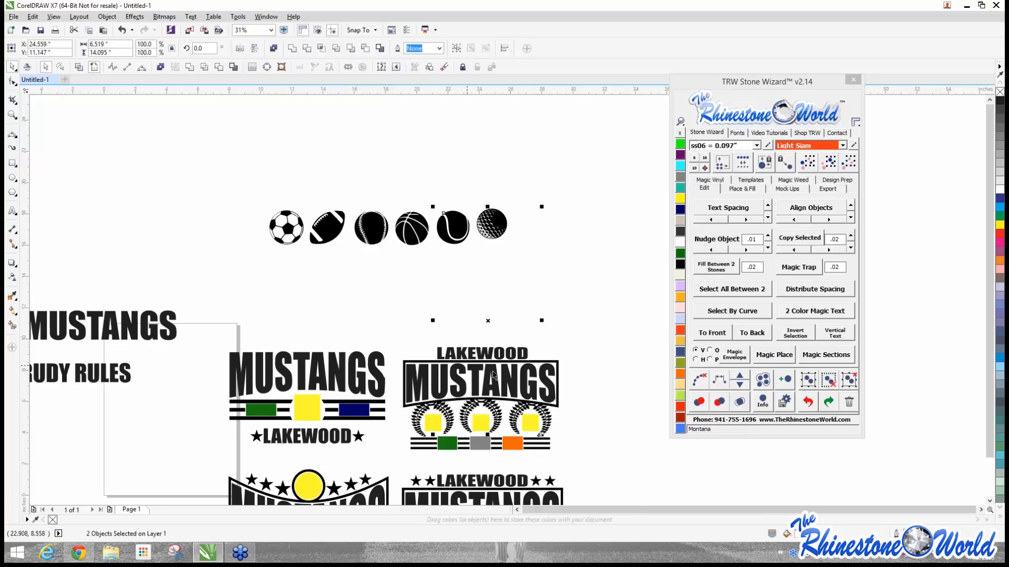
click(777, 359)
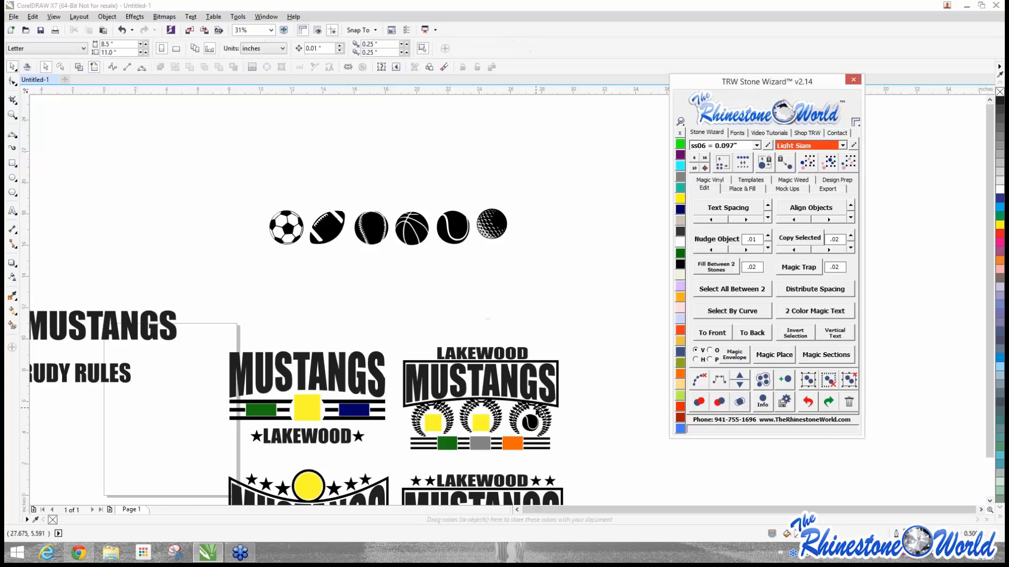
Step: Try to replace one yellow placeholder in each of the four designs with the baseball using Magic Place
scroll(489, 430, up, 2)
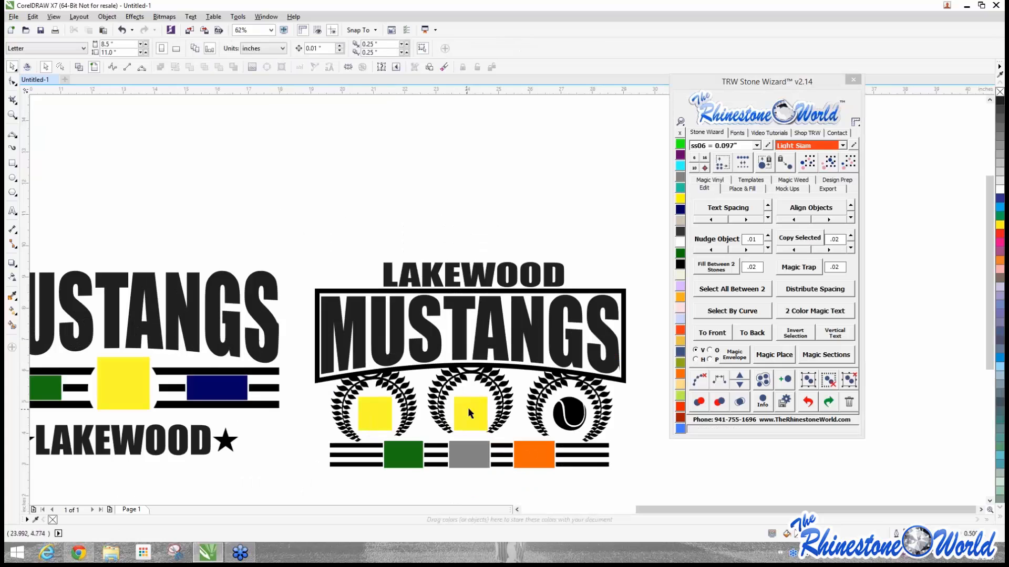
click(470, 414)
scroll(470, 412, down, 2)
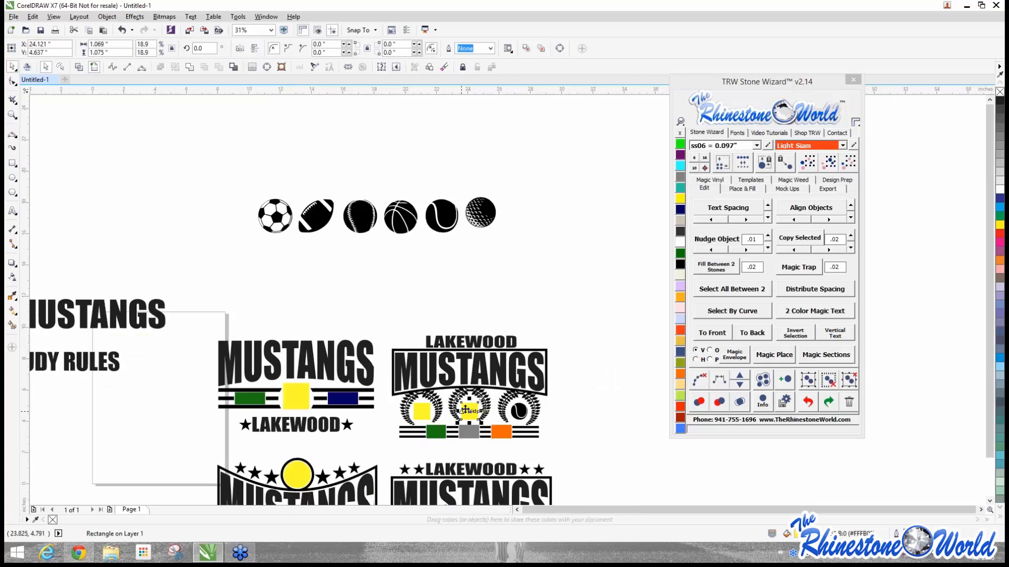
scroll(298, 398, down, 2)
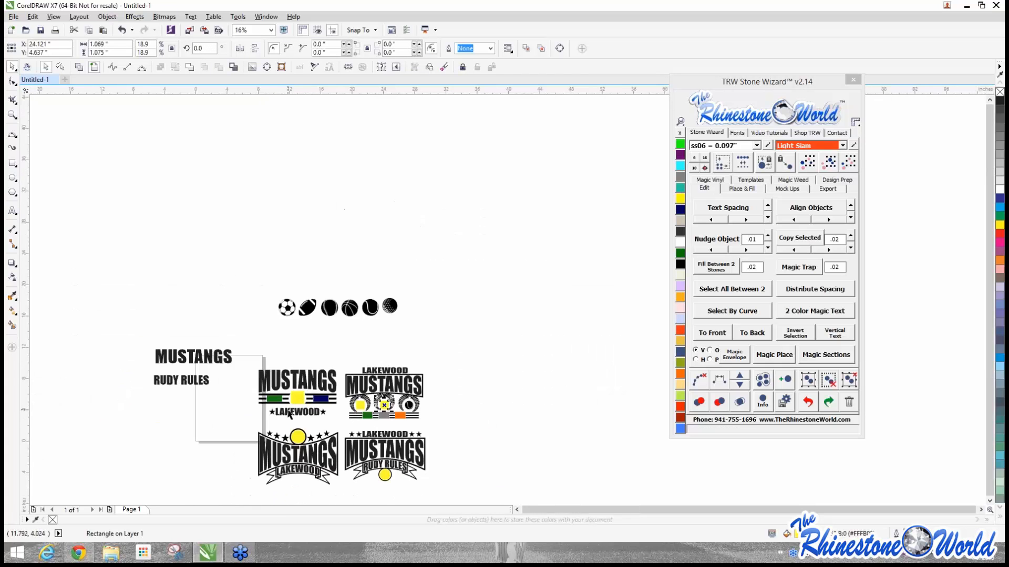
scroll(287, 408, up, 2)
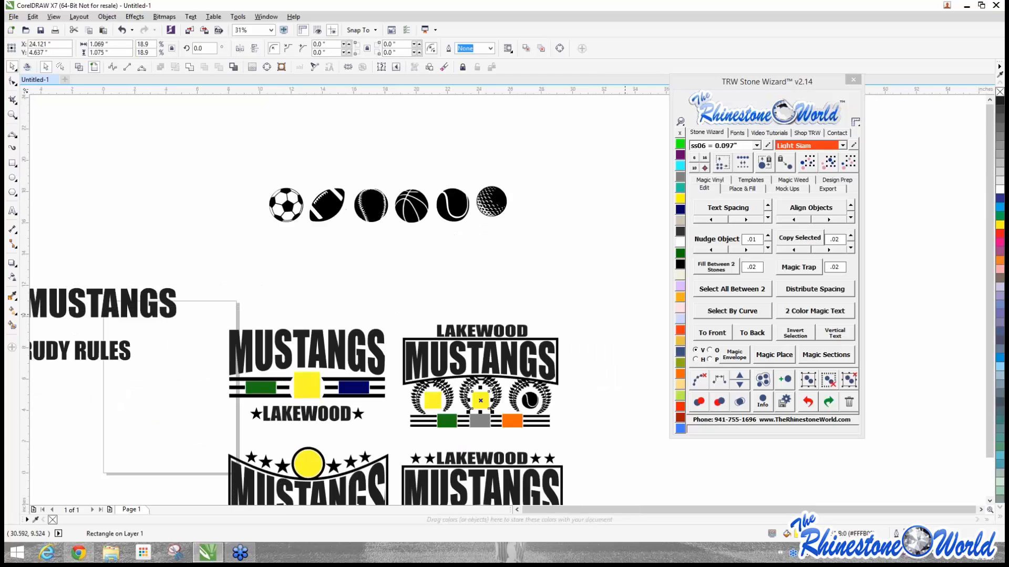
shift+click(310, 389)
scroll(312, 391, down, 1)
shift+click(310, 437)
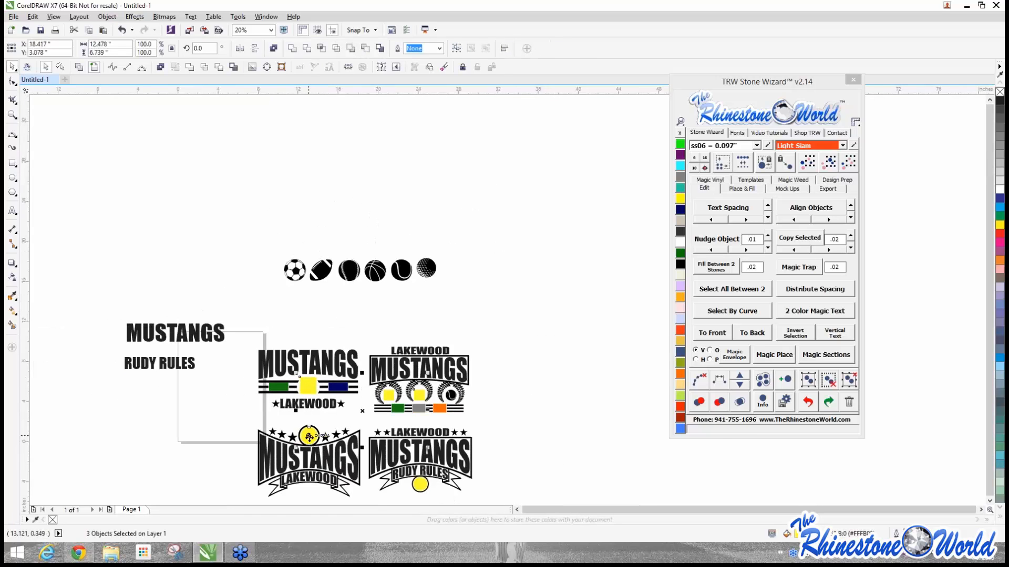
shift+click(420, 484)
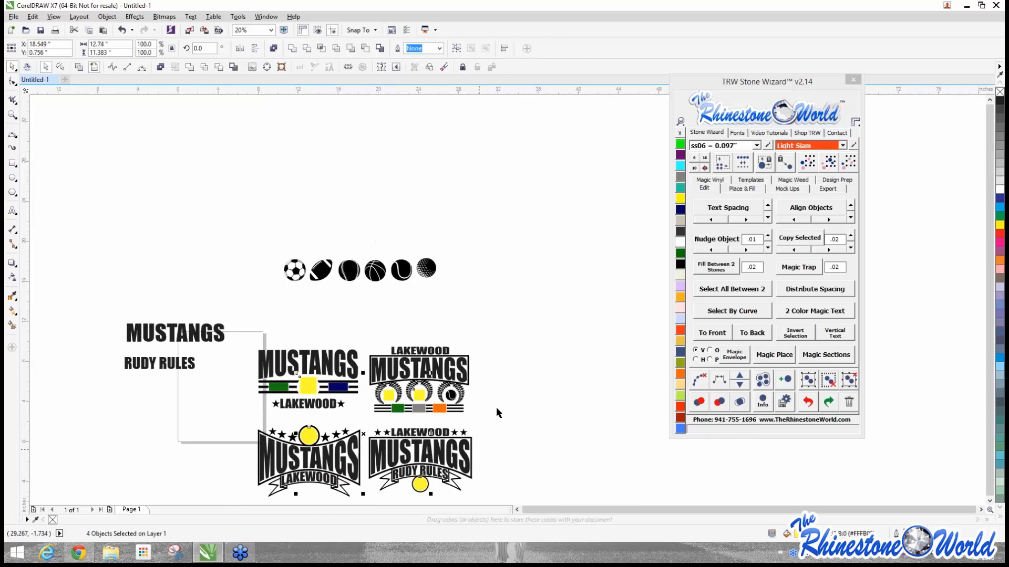
scroll(325, 299, up, 1)
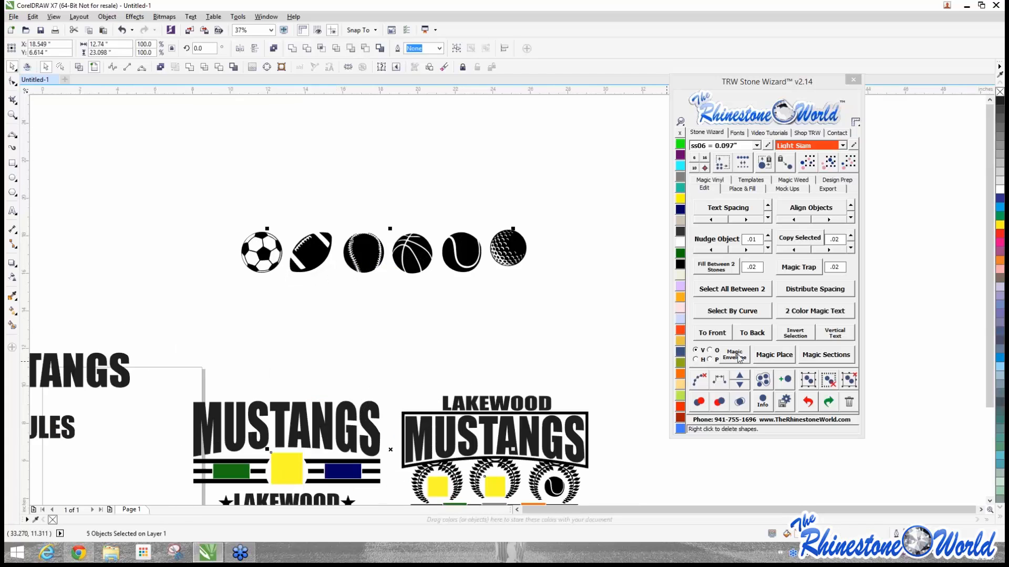
click(756, 355)
scroll(500, 311, down, 1)
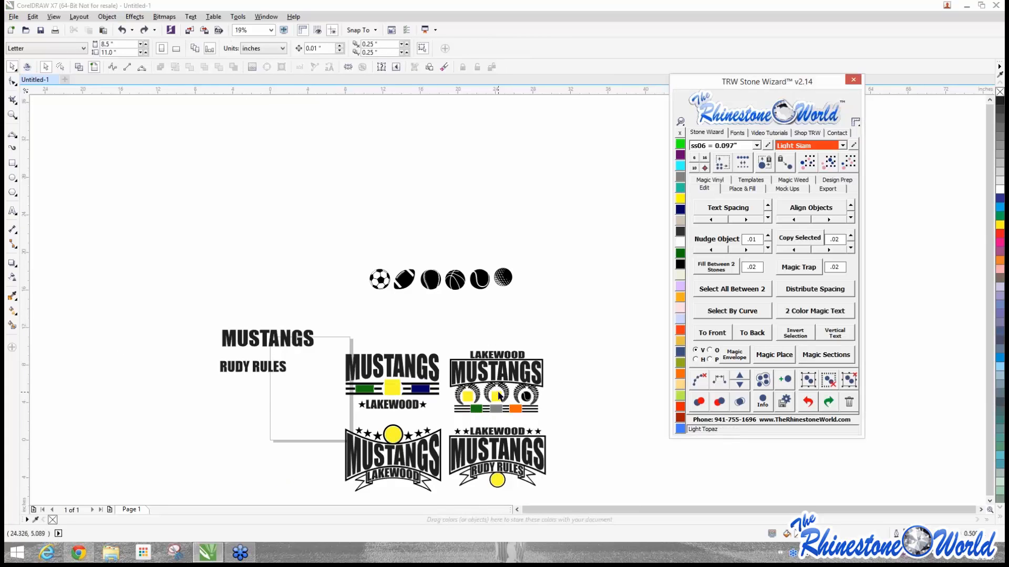
Step: Replace the middle wreath's yellow square and the yellow placeholders of the other three designs with the baseball using Magic Place
click(499, 397)
shift+click(498, 479)
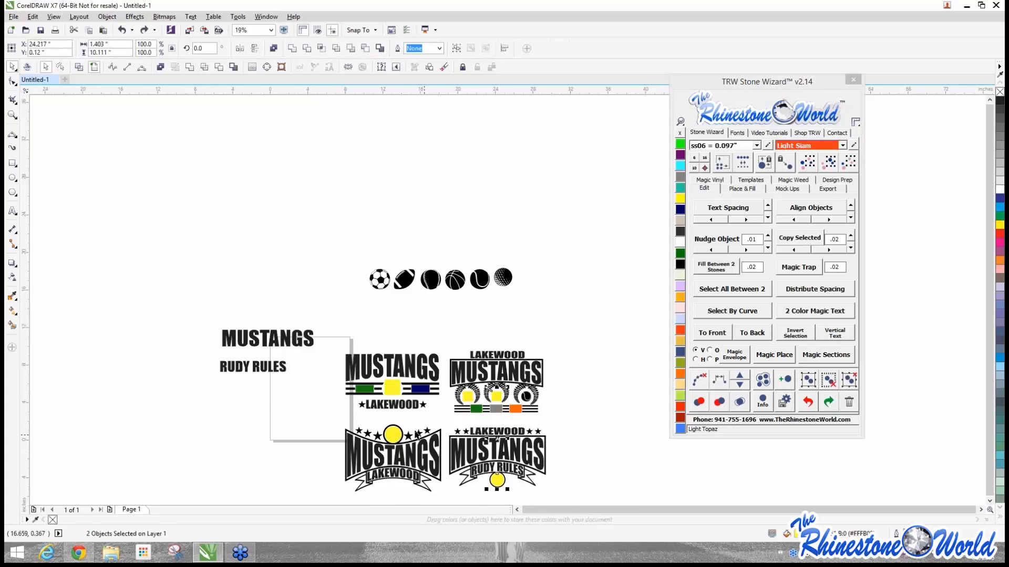
shift+click(393, 433)
shift+click(503, 384)
shift+click(432, 281)
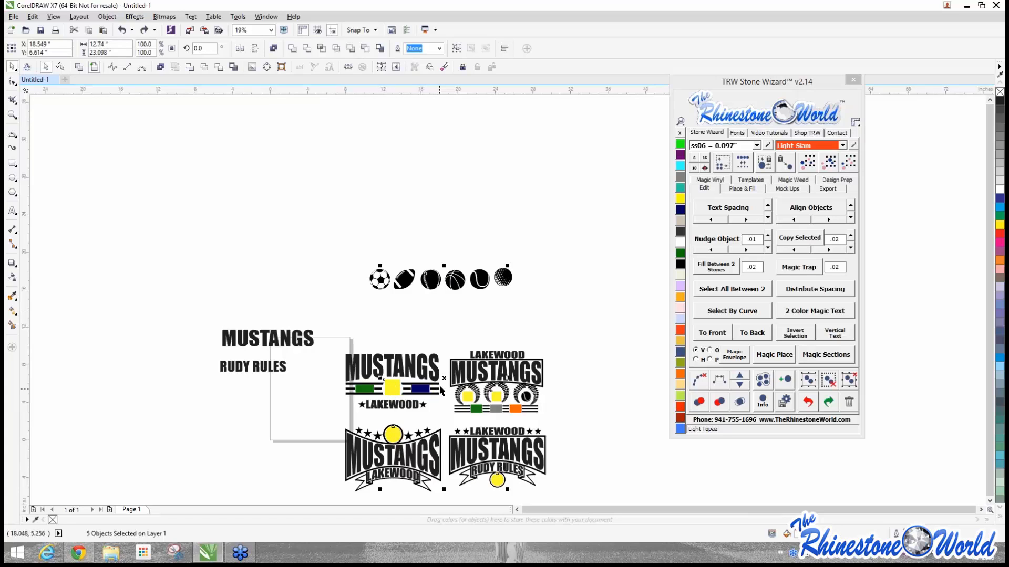
drag(383, 378, 149, 215)
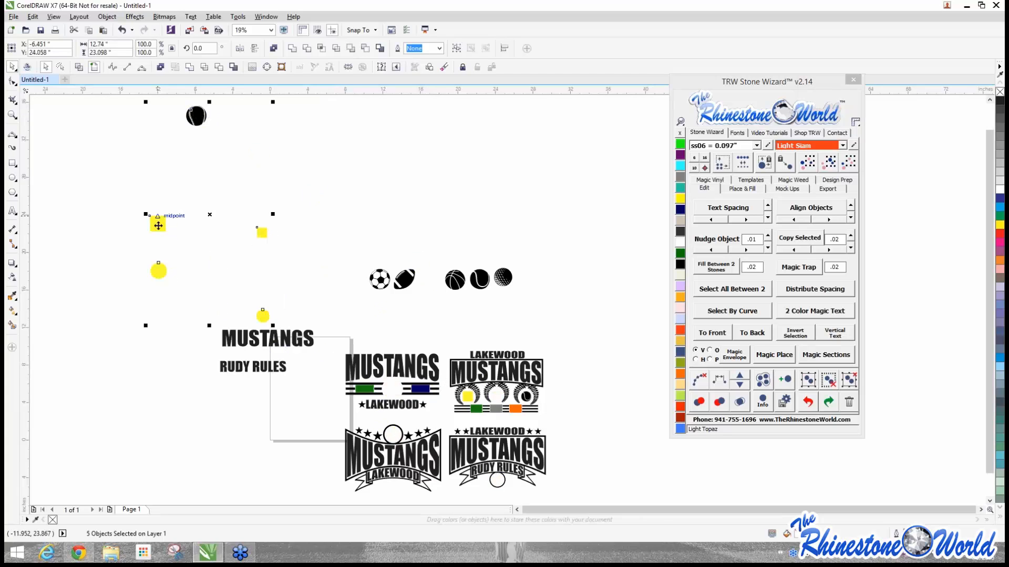
drag(202, 120, 437, 283)
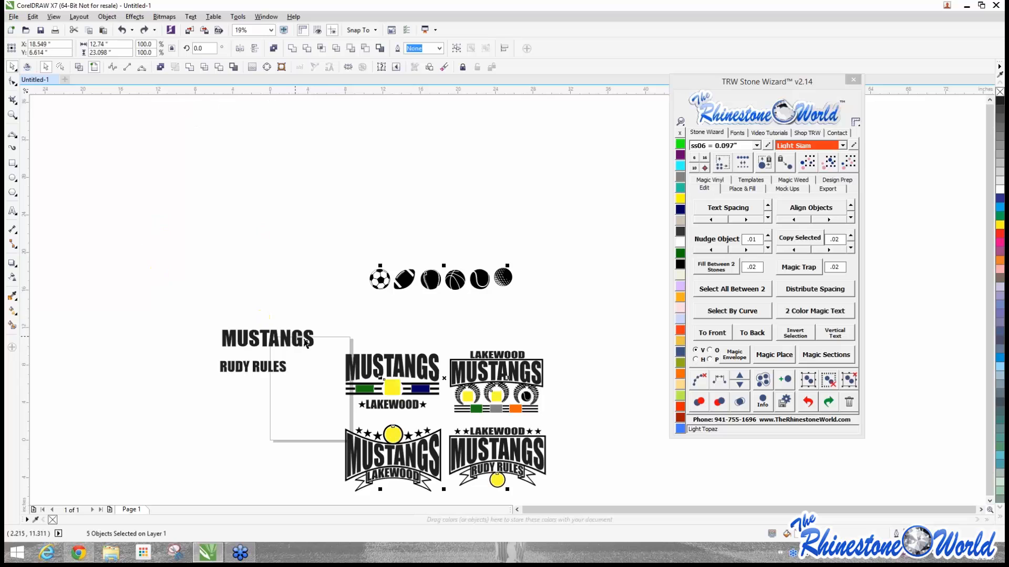
click(775, 355)
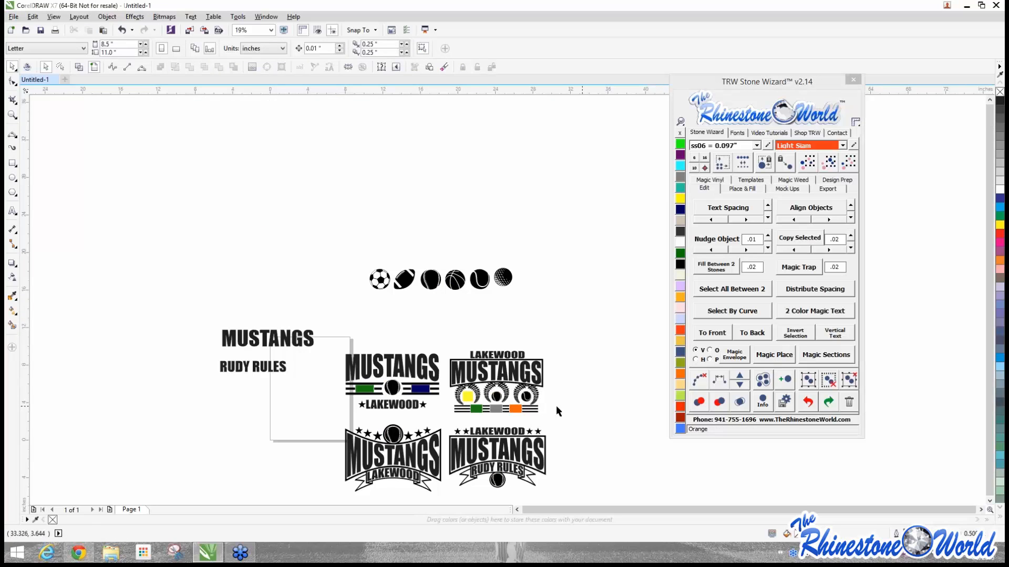
scroll(528, 400, up, 3)
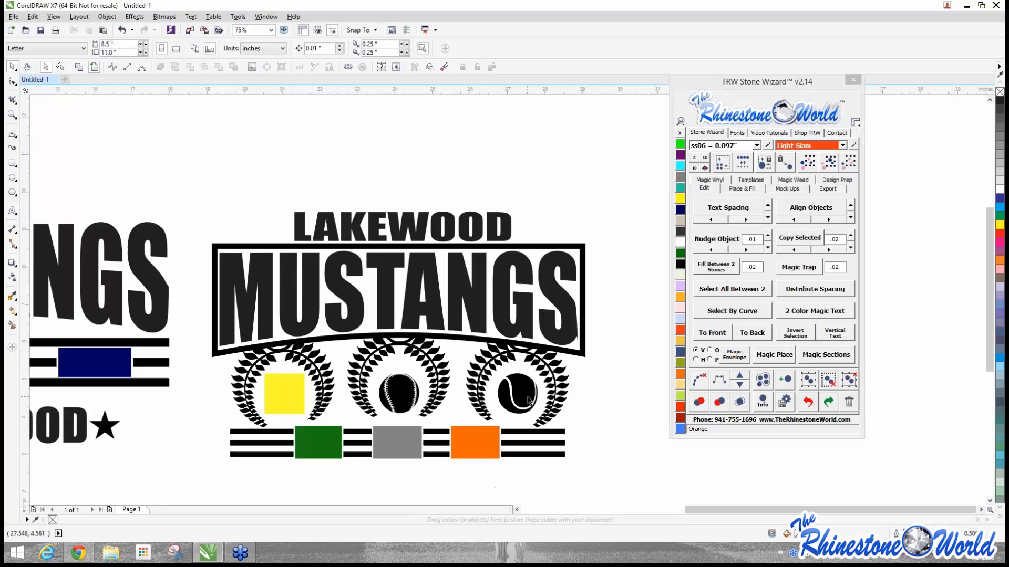
click(288, 389)
scroll(288, 389, down, 2)
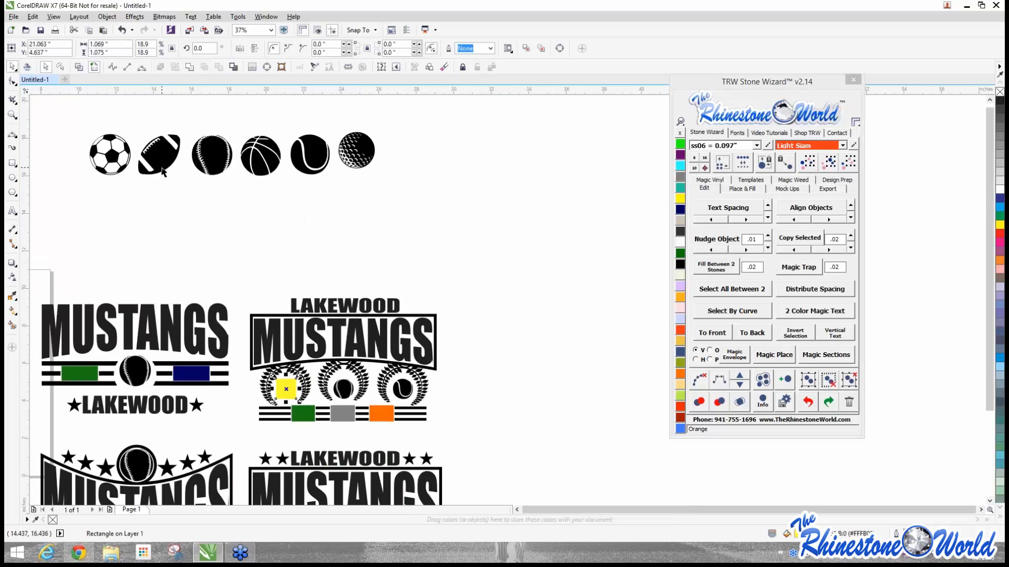
scroll(146, 170, down, 1)
scroll(141, 167, up, 1)
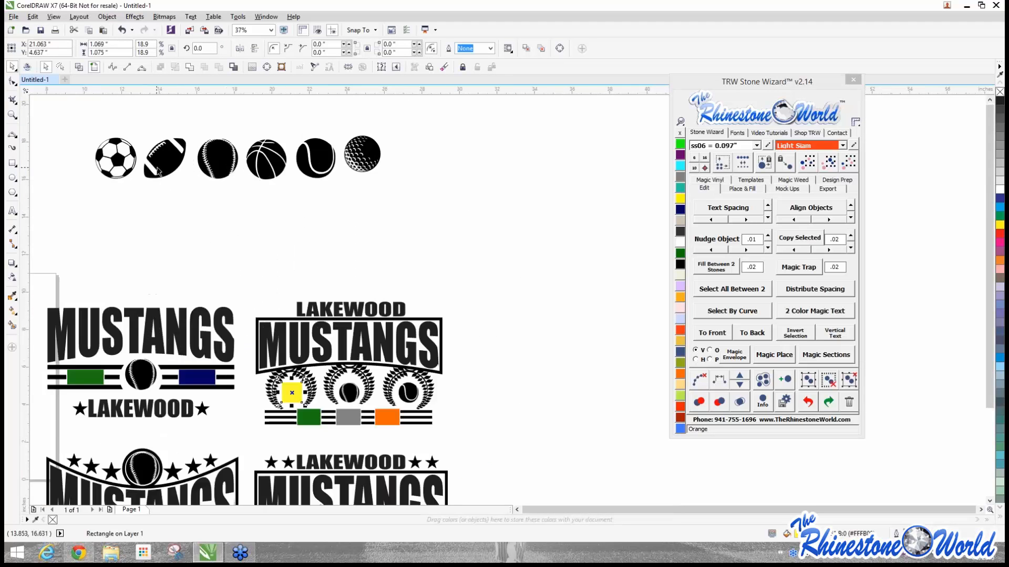
shift+click(158, 166)
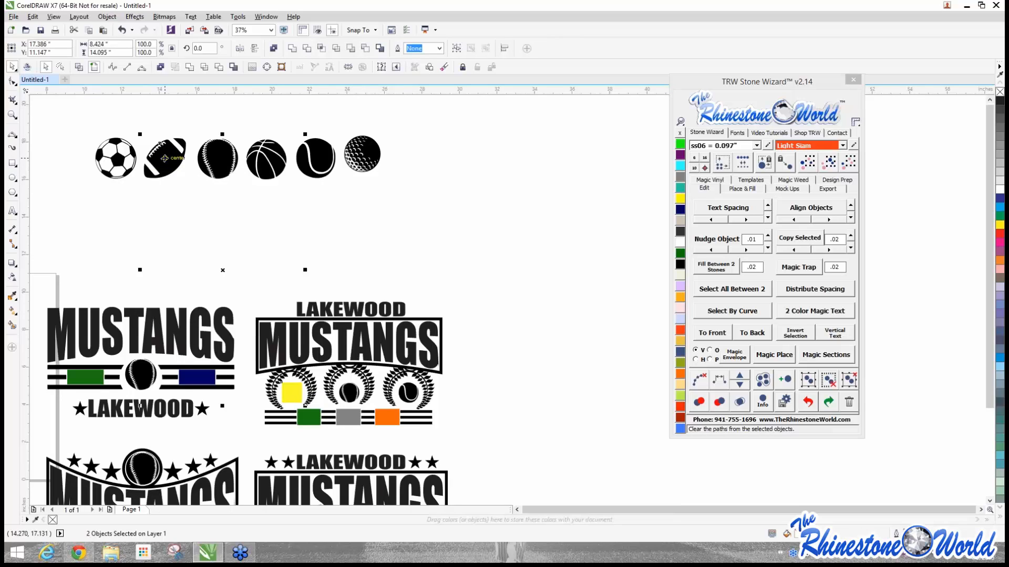
click(260, 188)
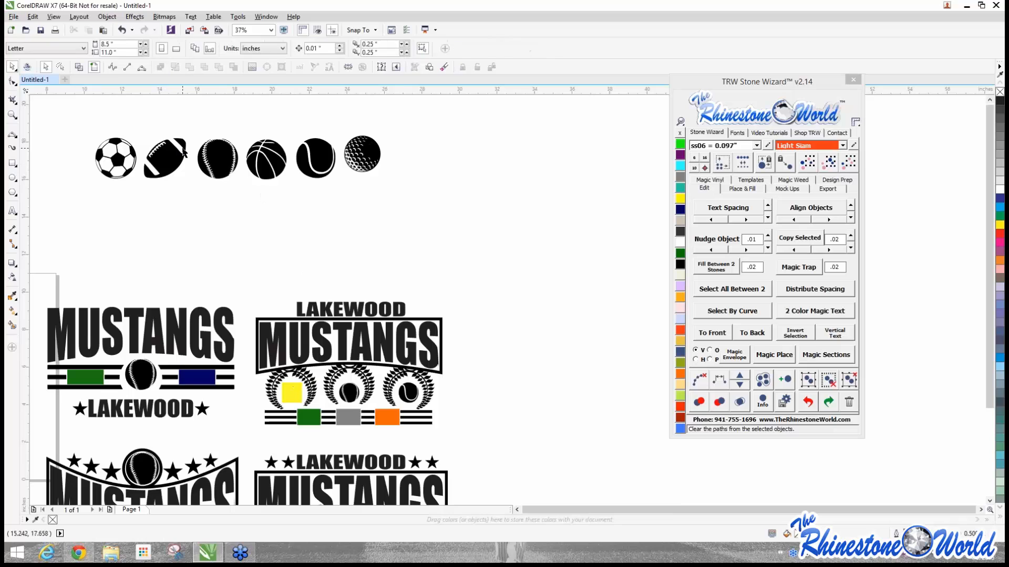
Step: Move the football graphic beyond the golf ball end of the ball row and enlarge it to about 6.8 by 6.45 inches
drag(183, 152, 571, 131)
drag(525, 167, 405, 242)
click(404, 243)
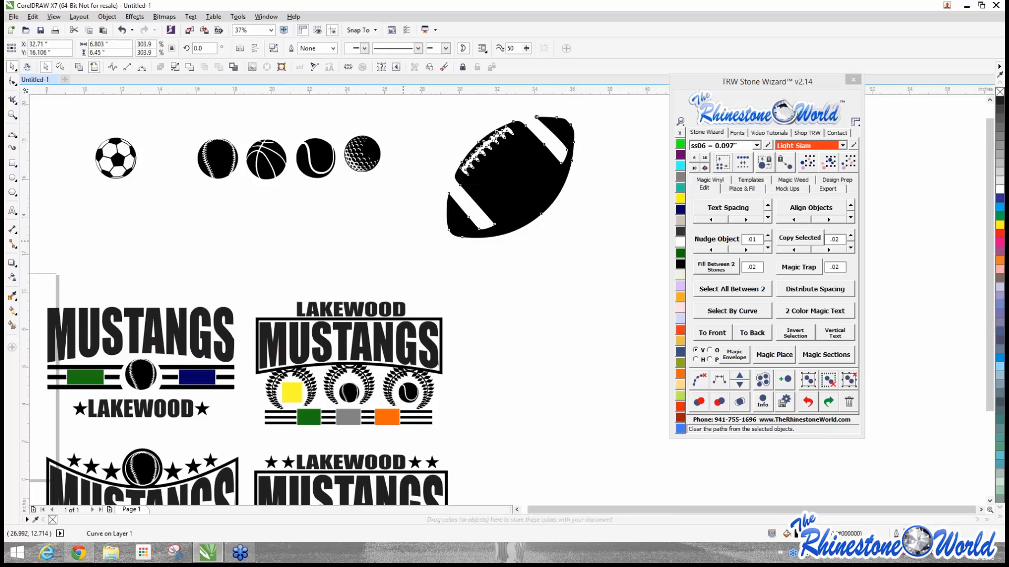
Step: Replace the yellow square in the left-hand wreath of the upper-right design with the enlarged football using Magic Place and check the result
click(300, 394)
shift+click(497, 132)
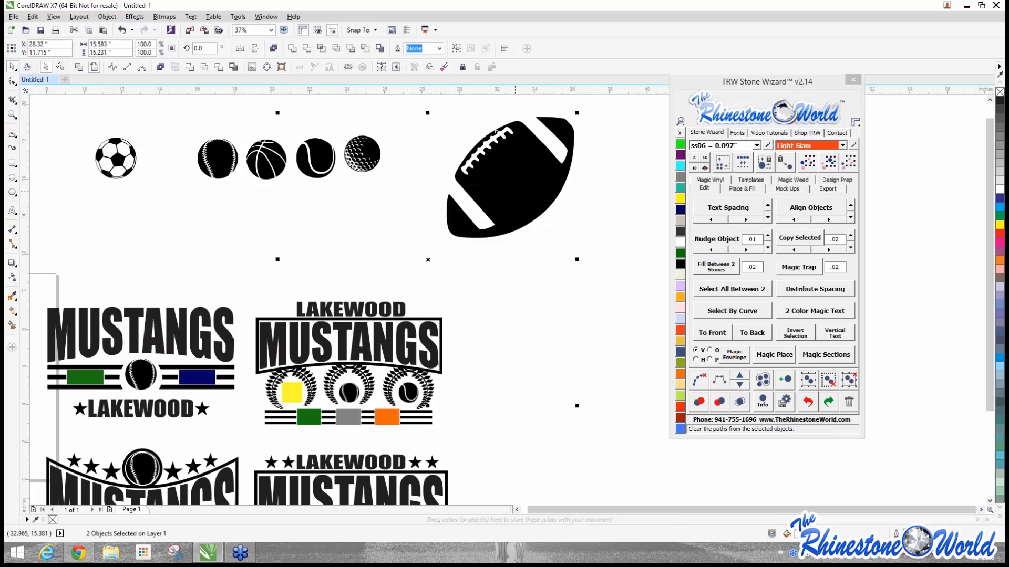
click(783, 355)
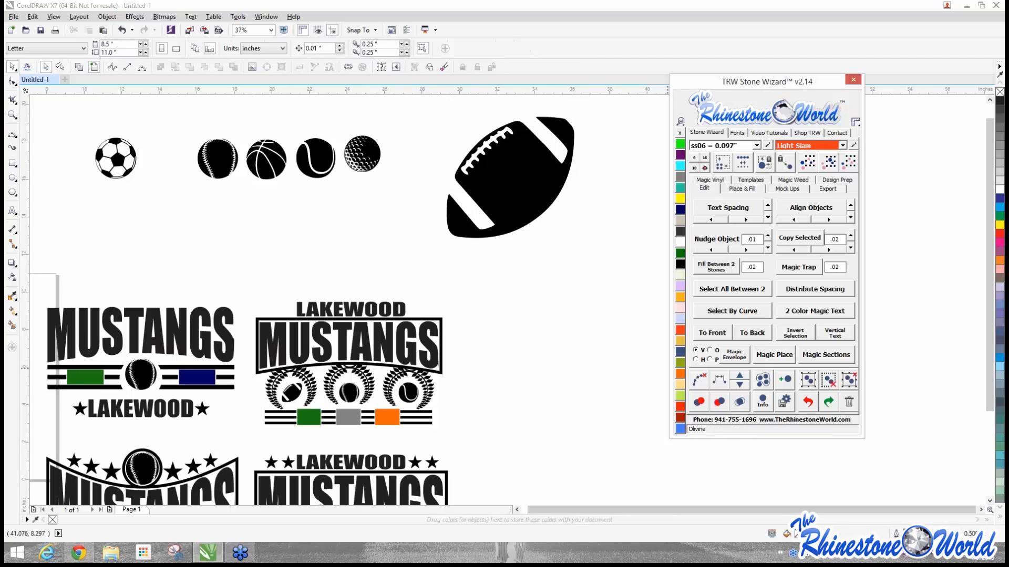
click(558, 379)
scroll(321, 427, up, 1)
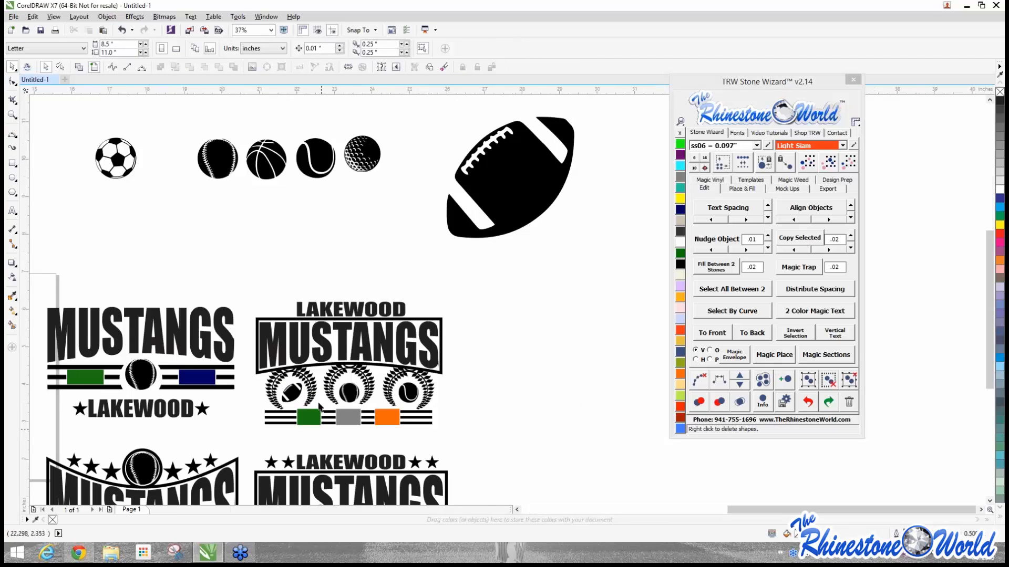
scroll(319, 407, up, 1)
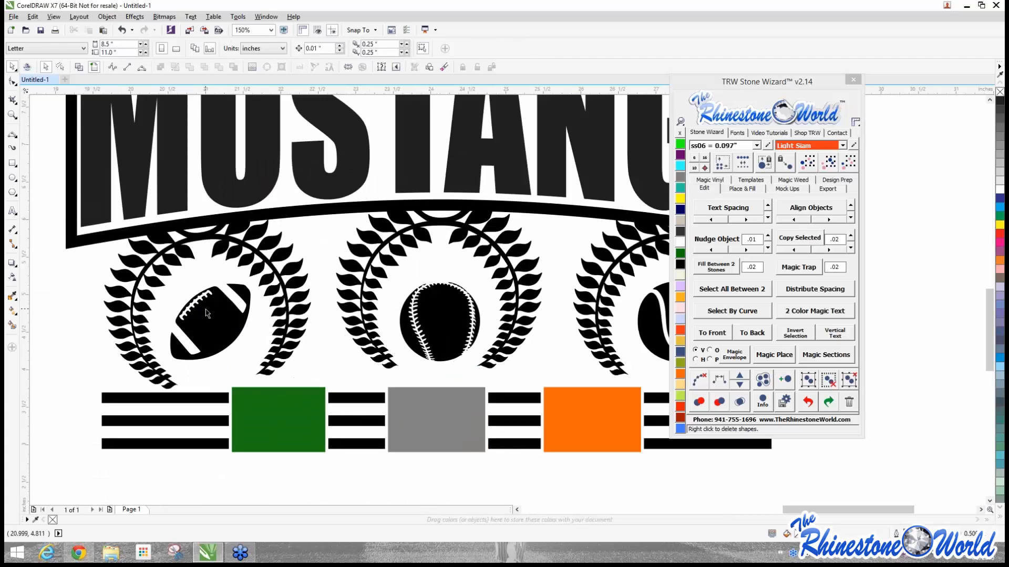
scroll(163, 211, down, 2)
scroll(297, 273, down, 1)
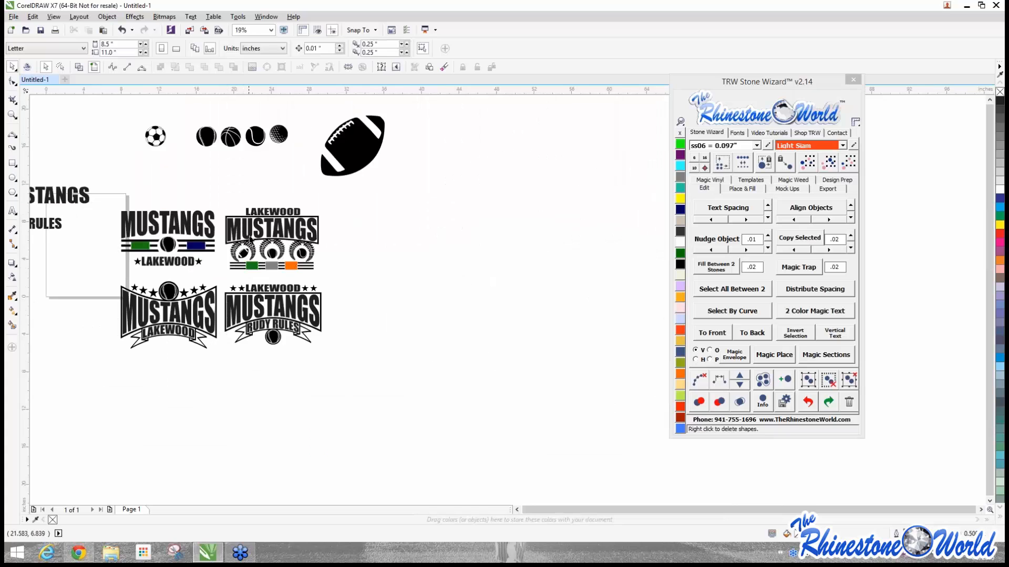
Step: Add the text 24 beside the upper-right design and enlarge it to about 2.9 by 2 inches
scroll(250, 239, up, 1)
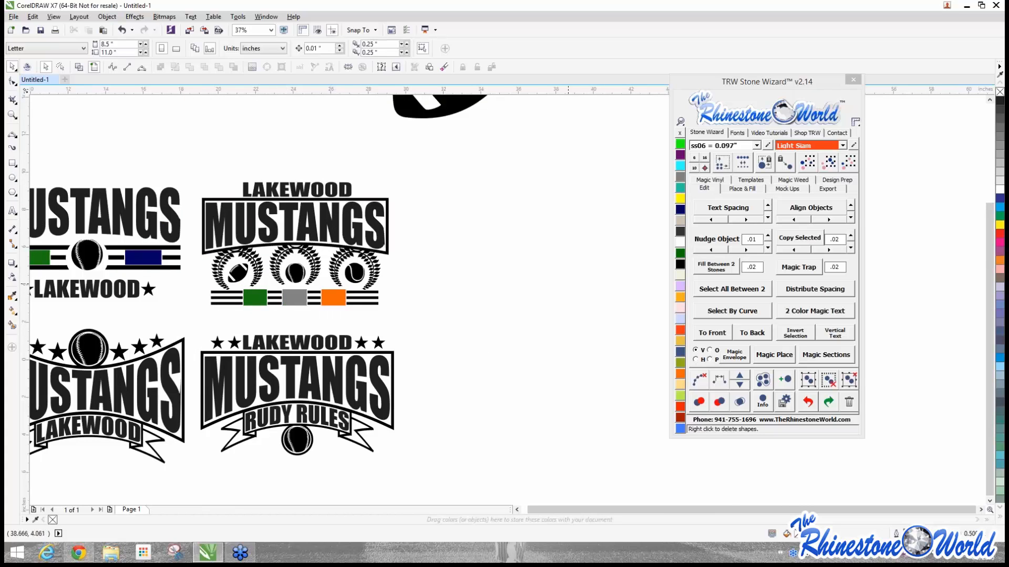
scroll(451, 275, up, 1)
click(12, 211)
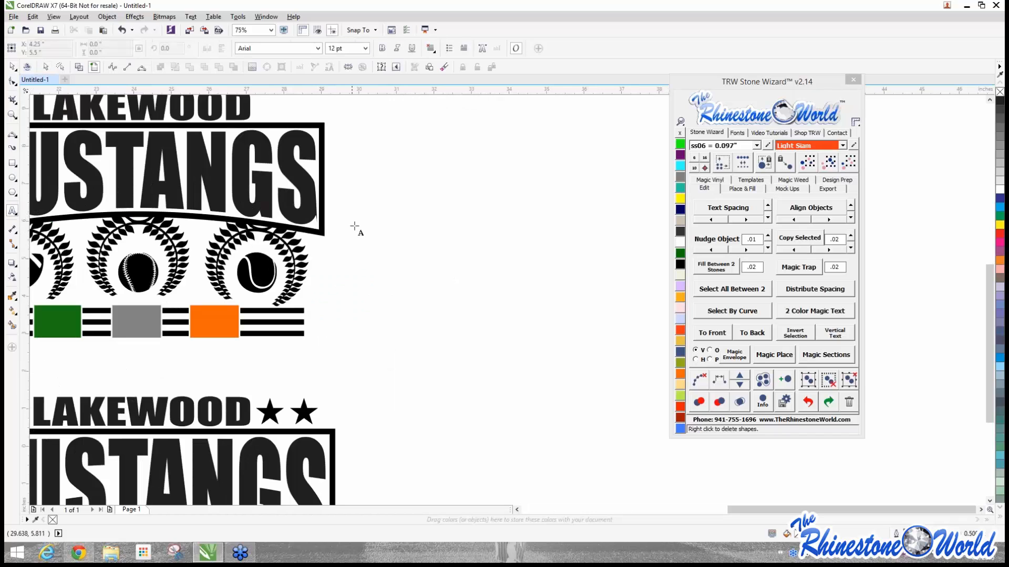
click(415, 209)
text(24)
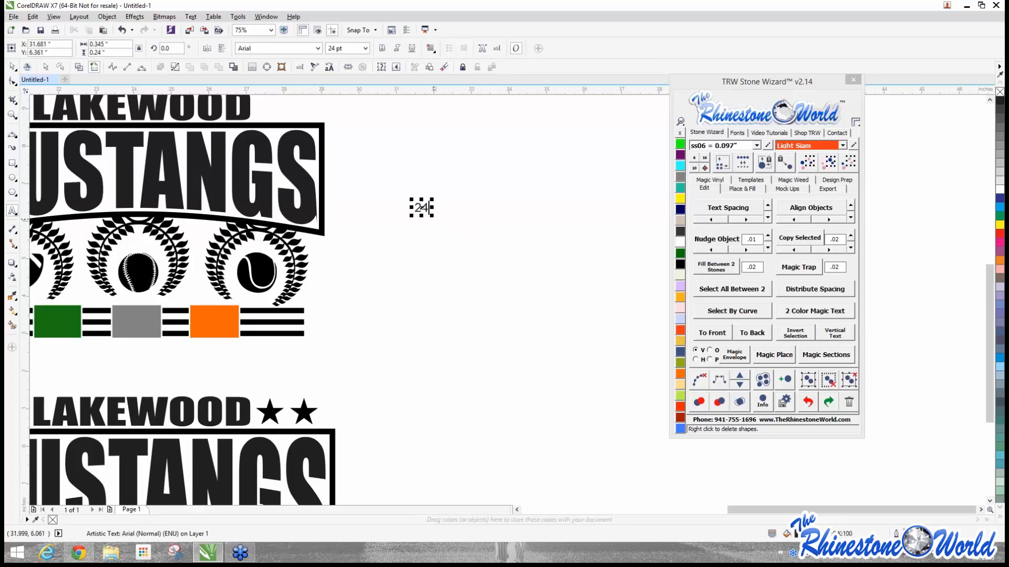
double_click(420, 208)
drag(433, 216, 527, 282)
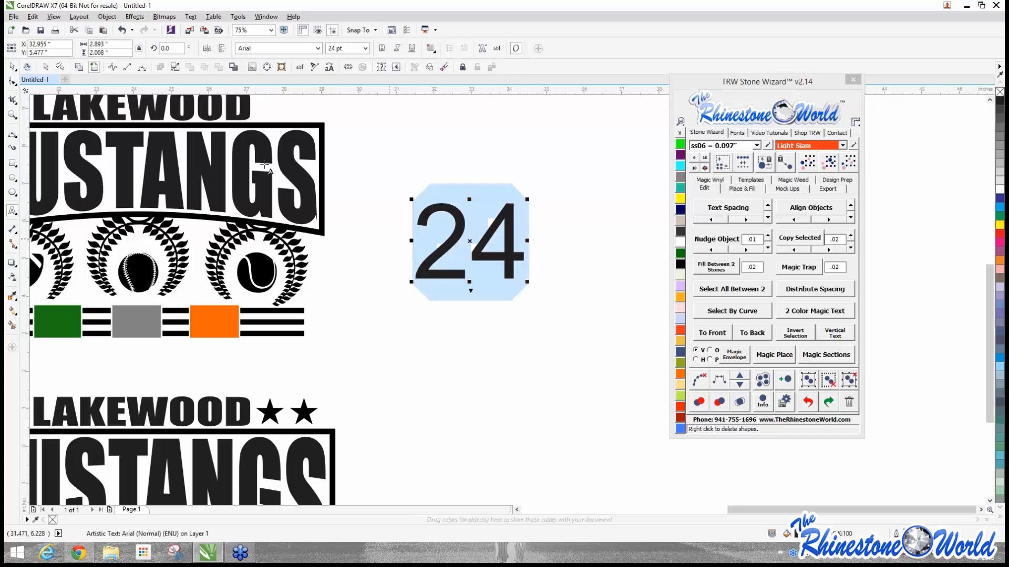
click(12, 68)
scroll(508, 265, down, 1)
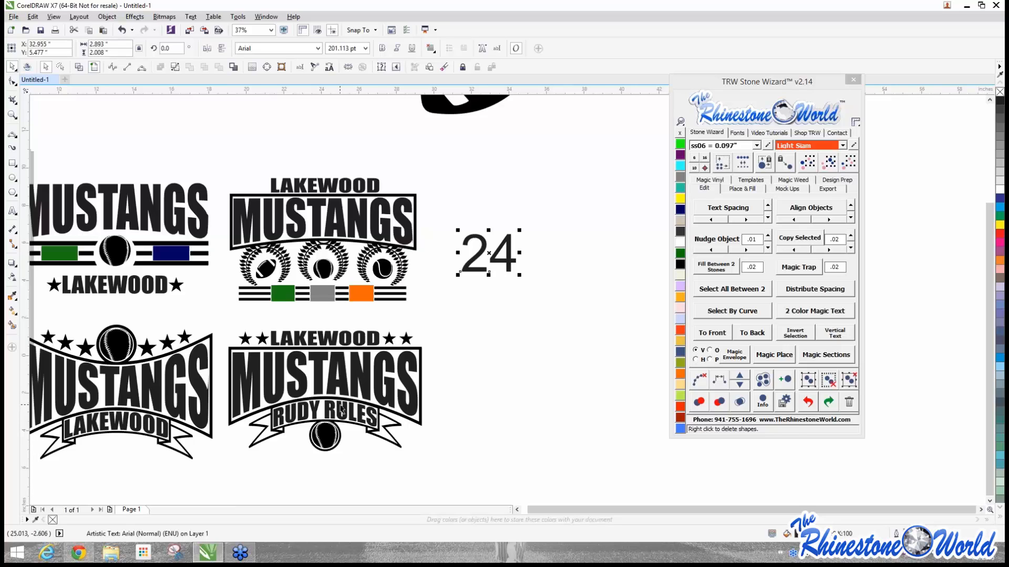
Step: Set the font of the number 24 to Impact
click(737, 133)
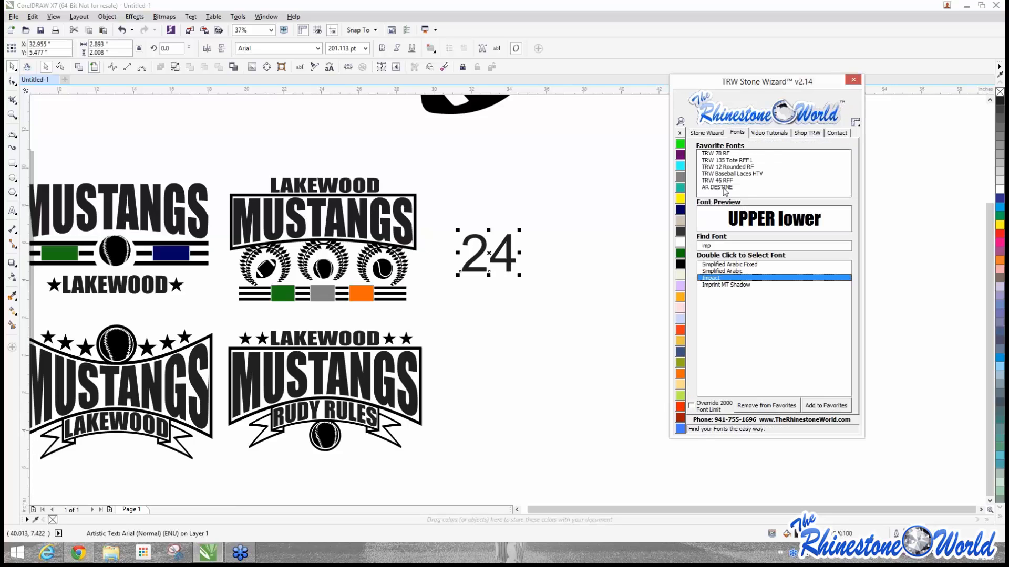
double_click(712, 278)
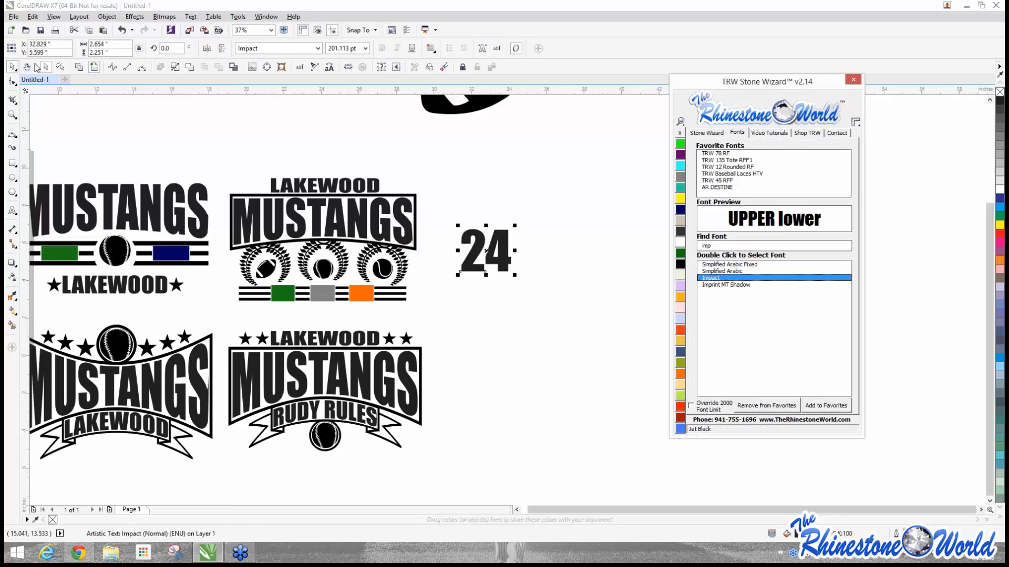
click(11, 66)
click(264, 159)
Step: Fit the number 24 into the green, grey and orange rectangles of the upper-right design with Magic Envelope
scroll(310, 308, up, 1)
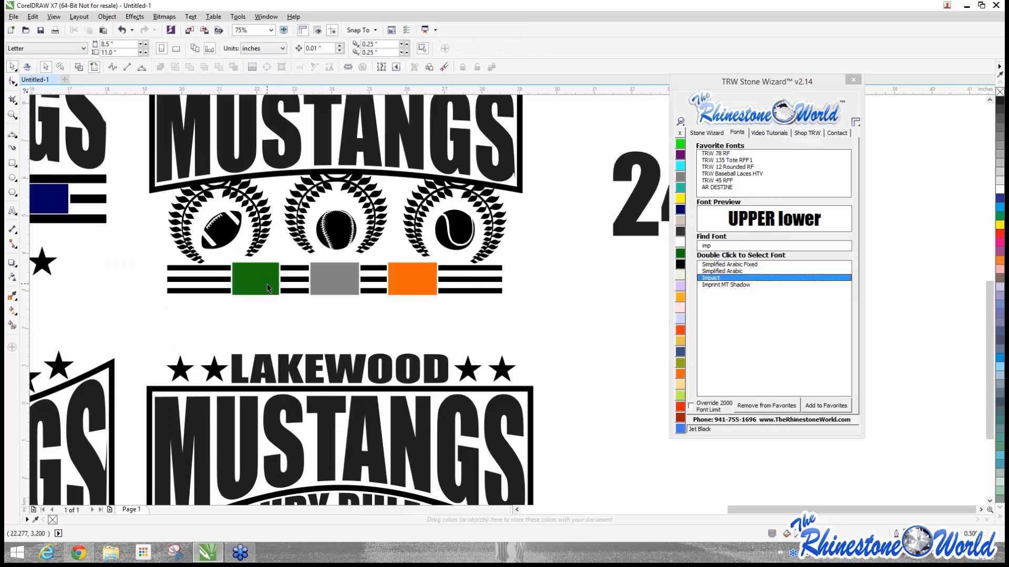
click(268, 288)
scroll(268, 287, down, 1)
shift+click(298, 284)
shift+click(332, 284)
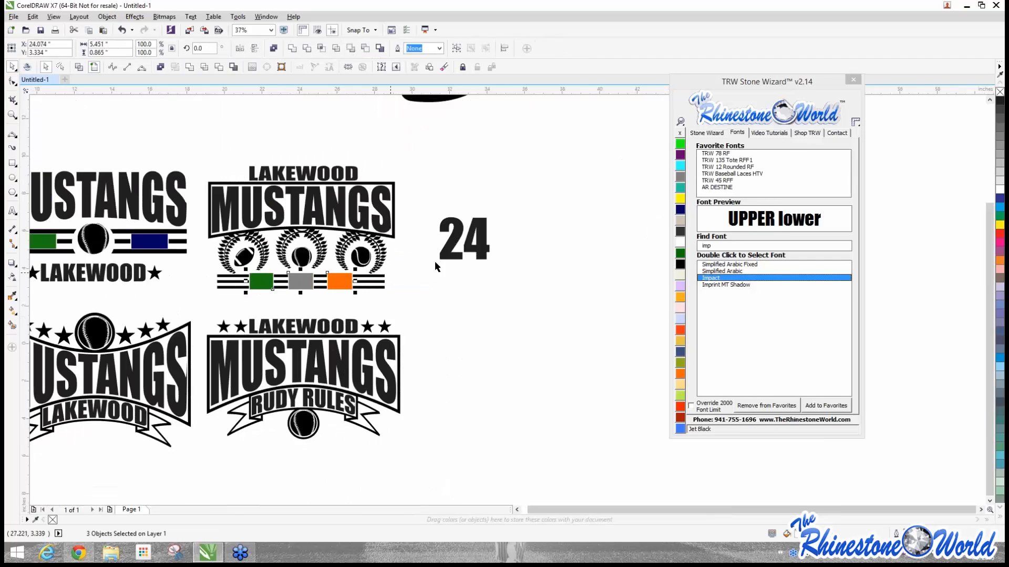
shift+click(465, 250)
click(706, 133)
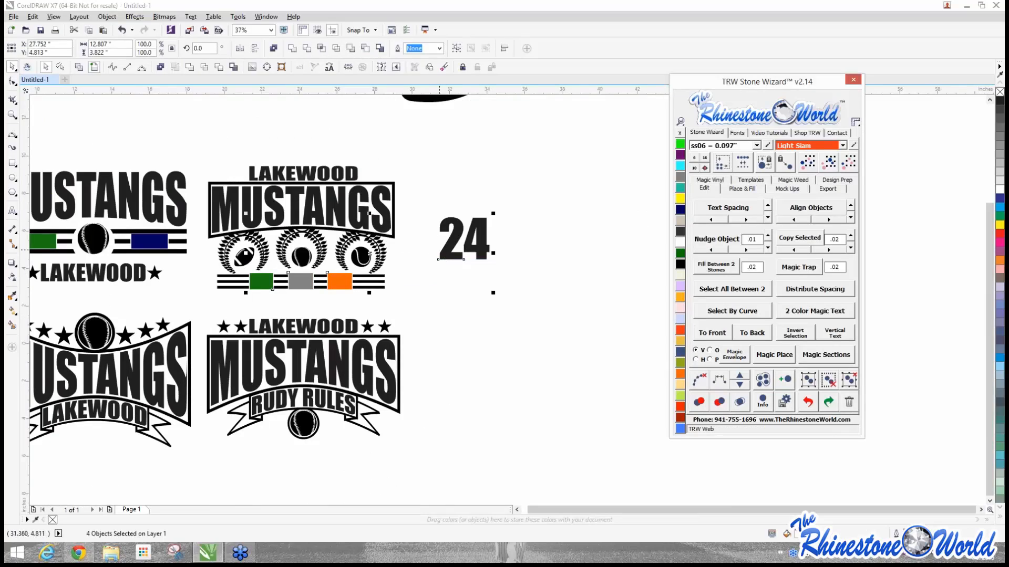
click(734, 354)
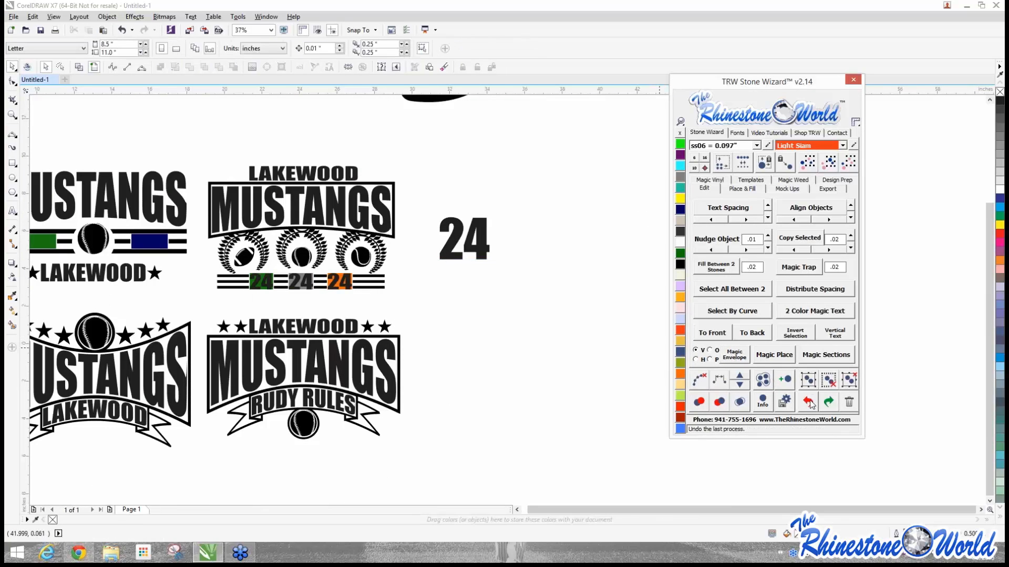
Step: Undo the last Magic Envelope and refit the number 24 into the green, grey and orange rectangles, deleting the rectangles in the process
click(810, 403)
click(270, 284)
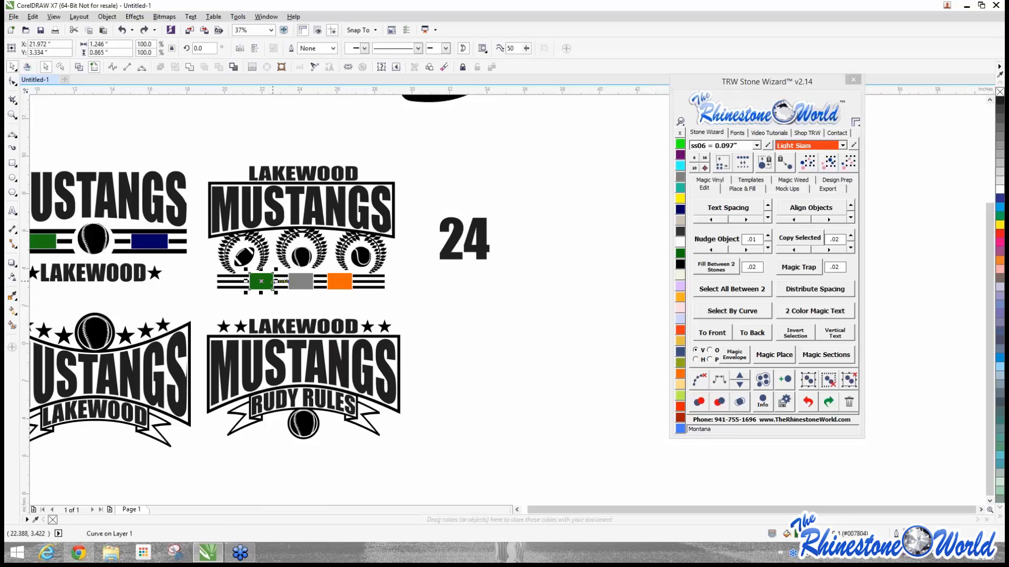
shift+click(303, 286)
shift+click(342, 289)
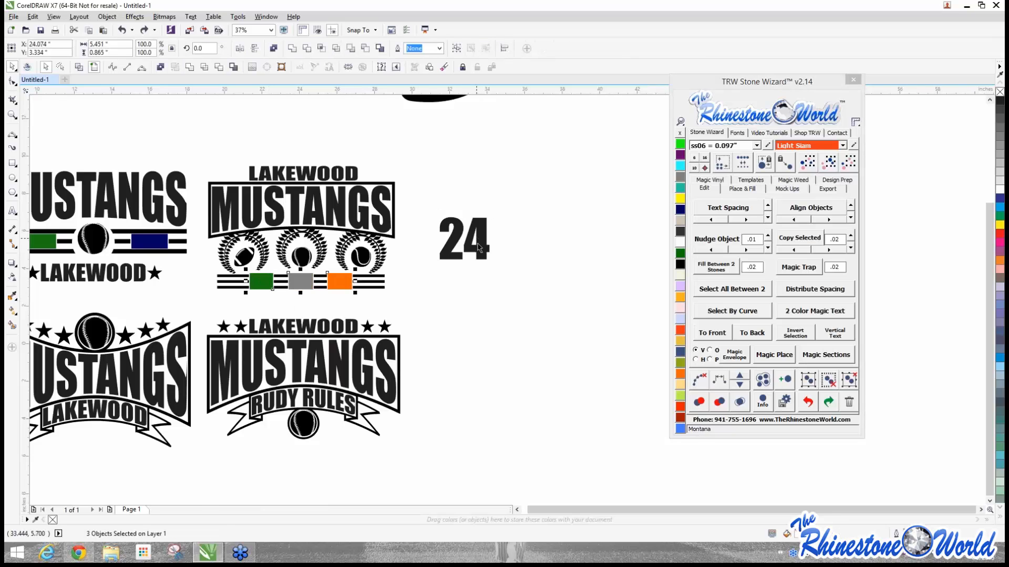
shift+click(480, 246)
right_click(731, 355)
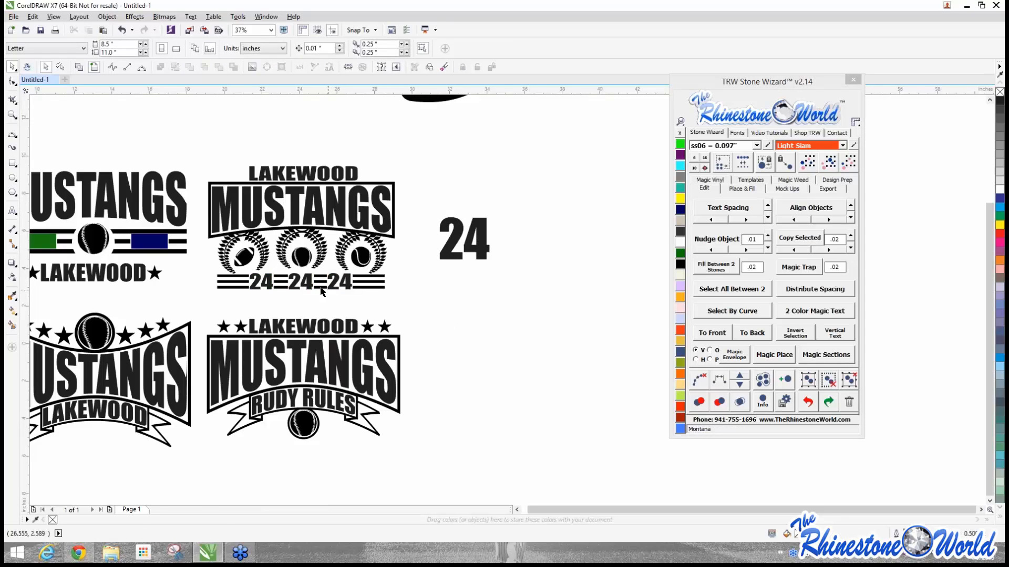
scroll(324, 292, up, 2)
scroll(246, 290, down, 1)
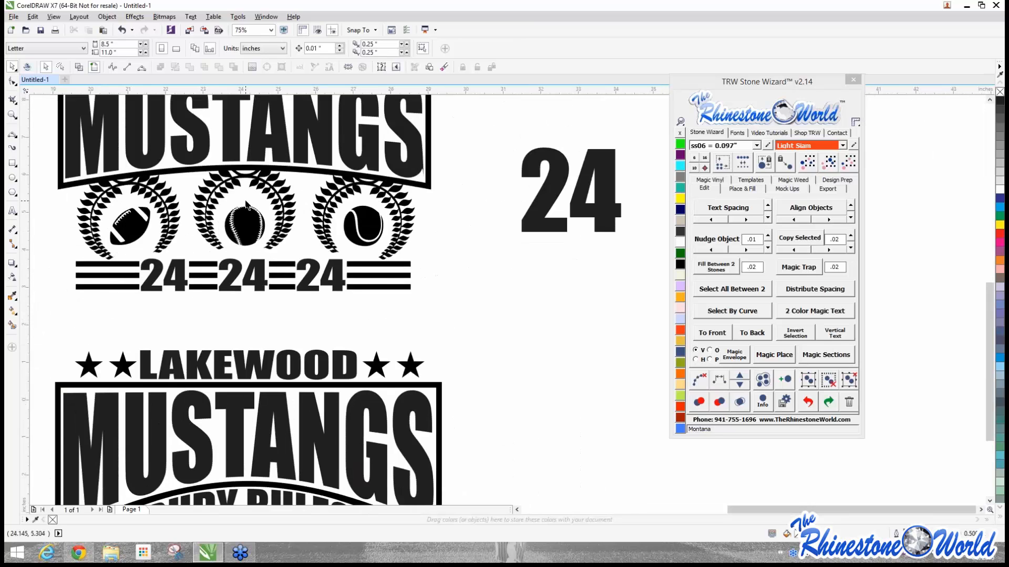
scroll(394, 221, down, 1)
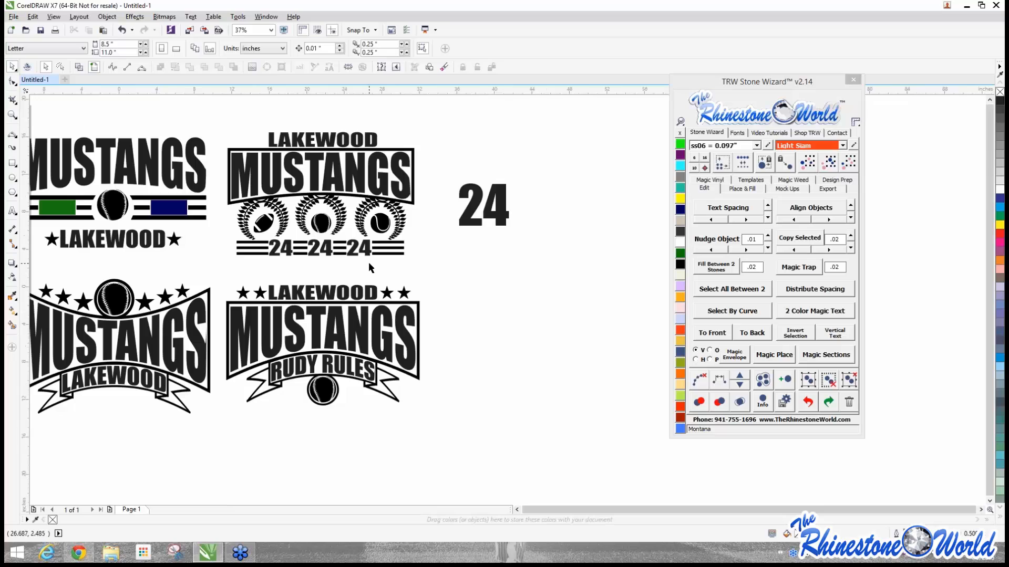
Step: Delete all the designs, ball graphics and texts so the drawing is empty
scroll(368, 268, down, 1)
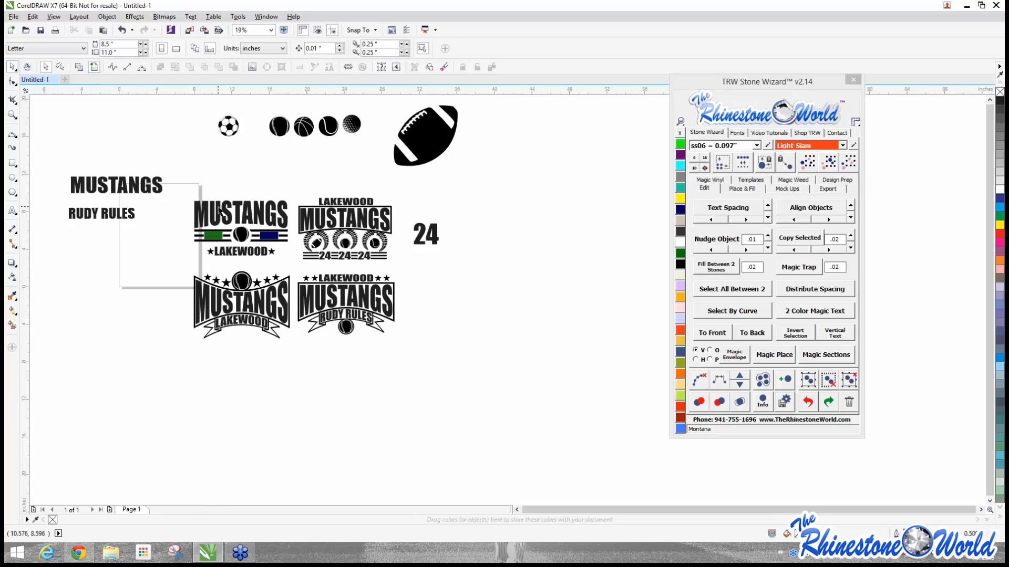
scroll(230, 305, down, 1)
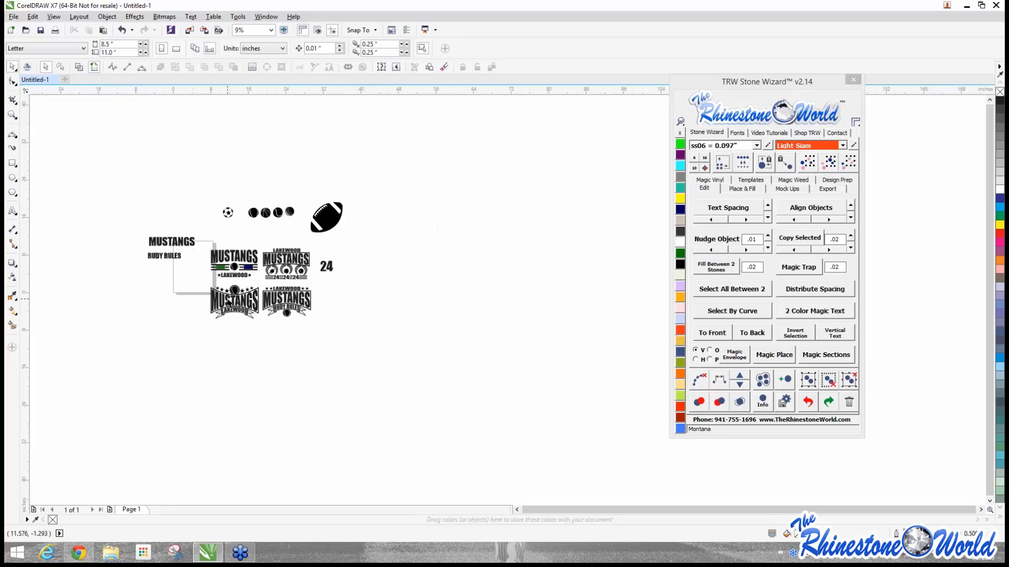
scroll(229, 302, up, 2)
scroll(230, 302, down, 2)
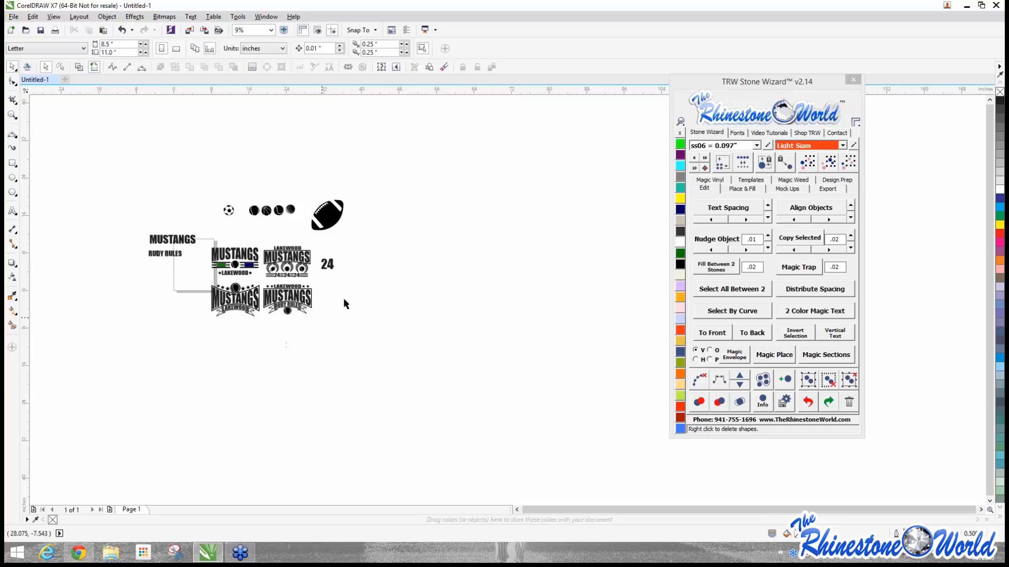
drag(417, 175, 149, 353)
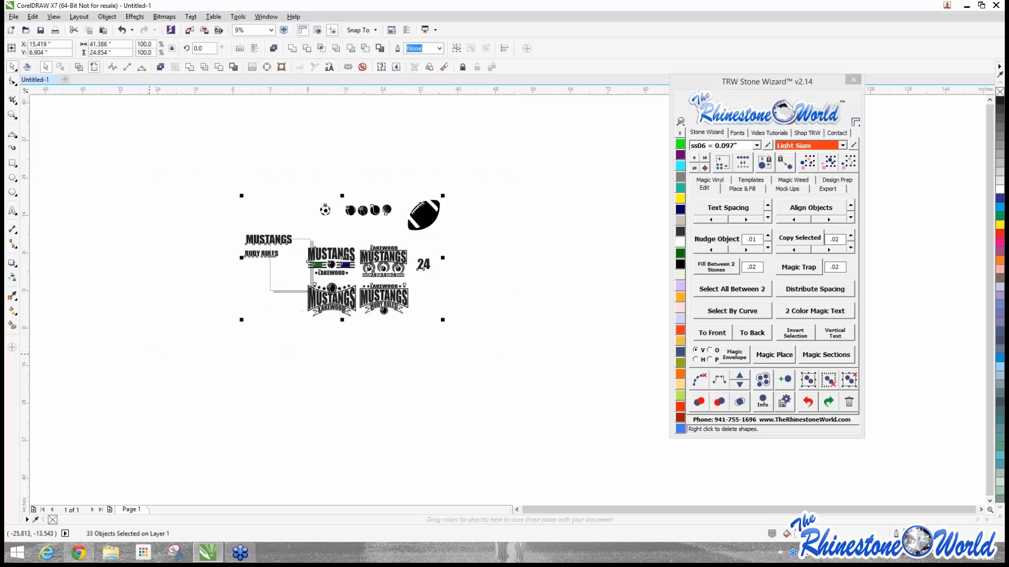
key(Delete)
scroll(283, 254, up, 4)
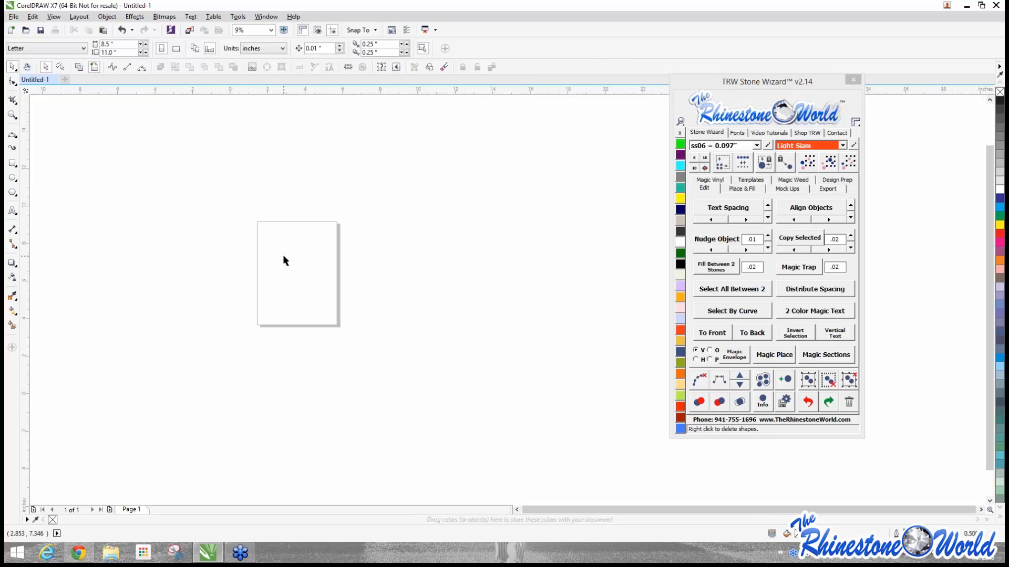
Step: Show the Place & Fill tools and draw a near-circular ellipse about 2.9 by 2.8 inches near the page's upper-left corner
click(748, 191)
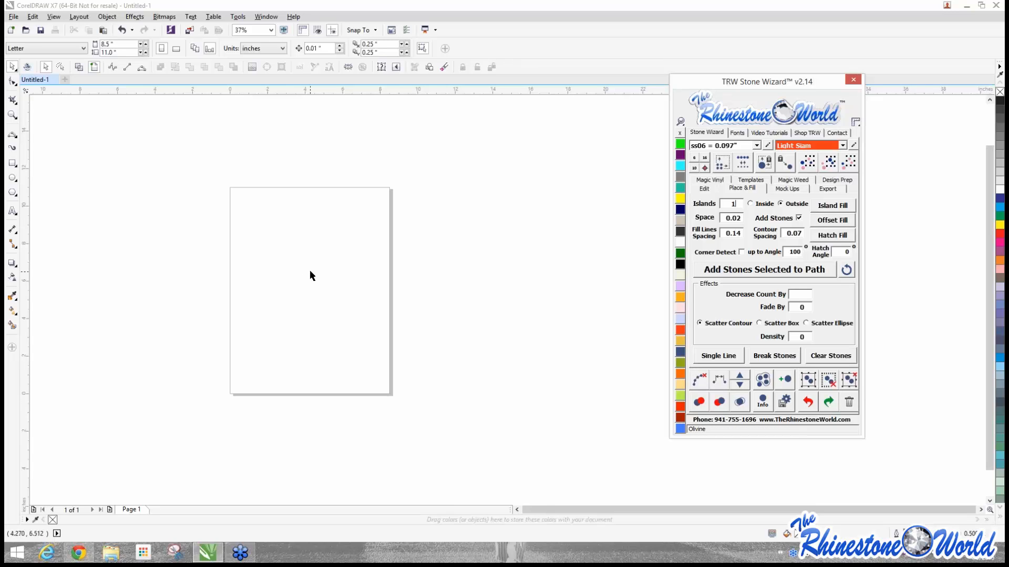
scroll(309, 271, down, 2)
scroll(308, 270, up, 2)
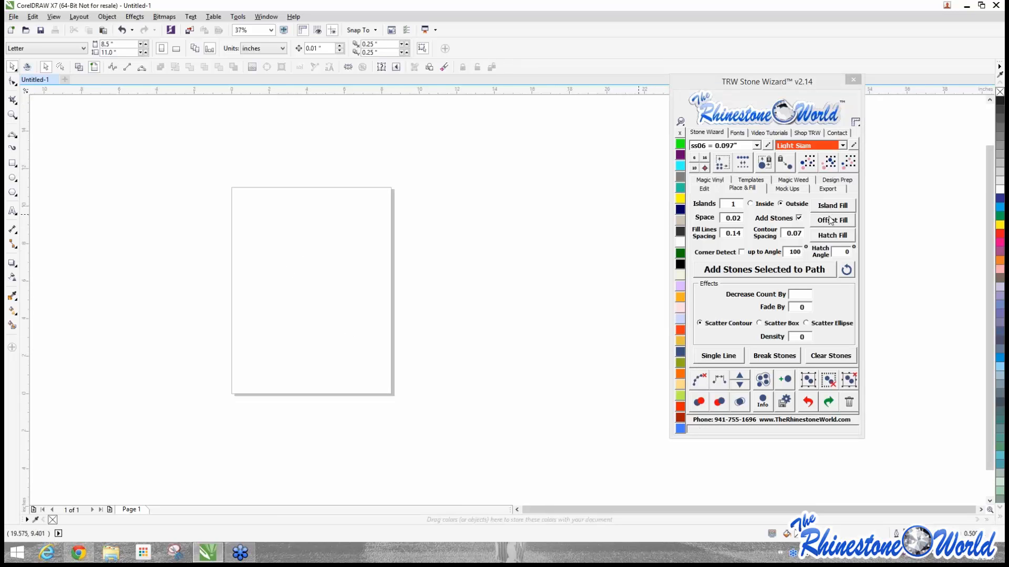
scroll(291, 209, up, 2)
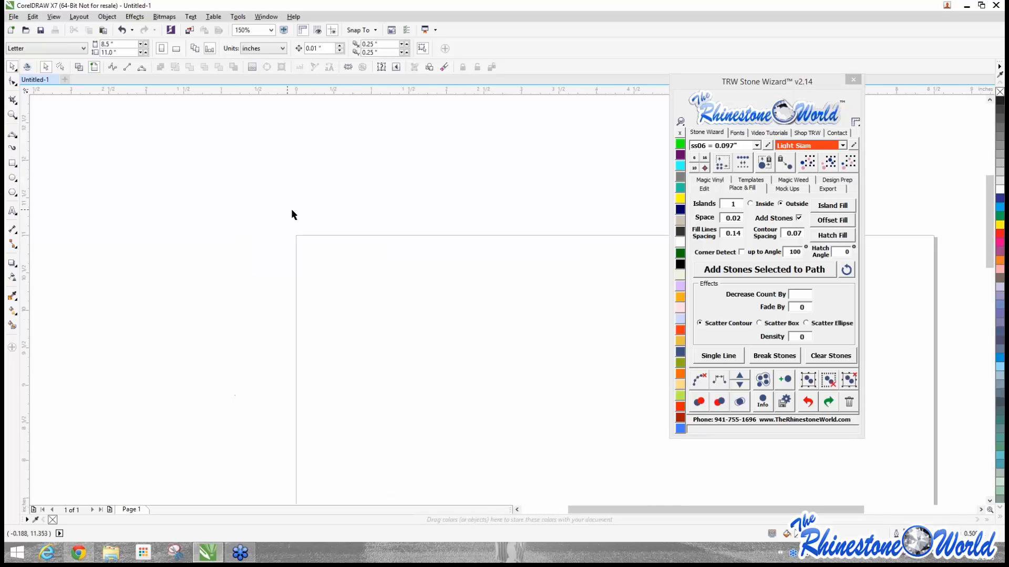
key(F7)
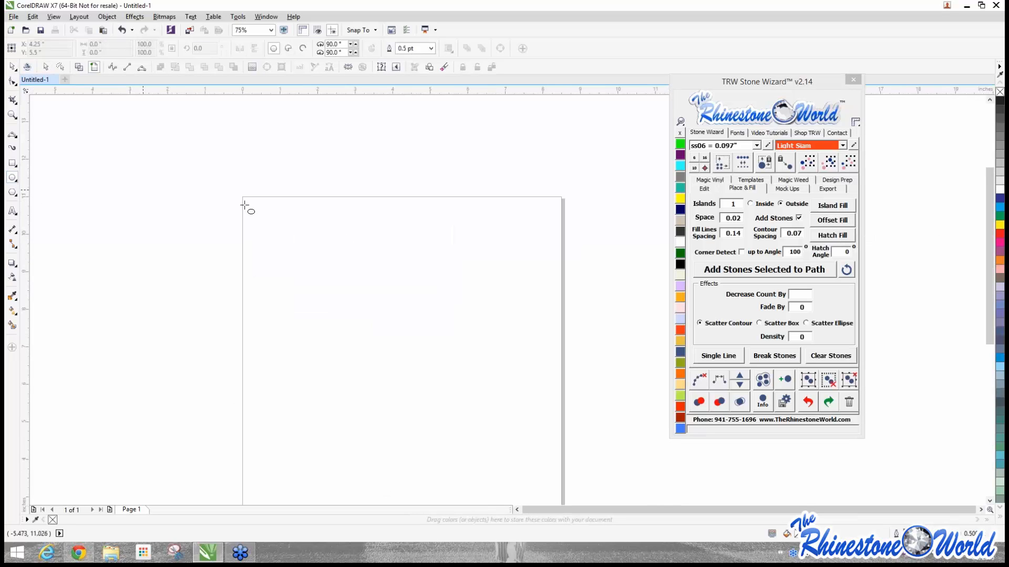
drag(268, 216, 377, 319)
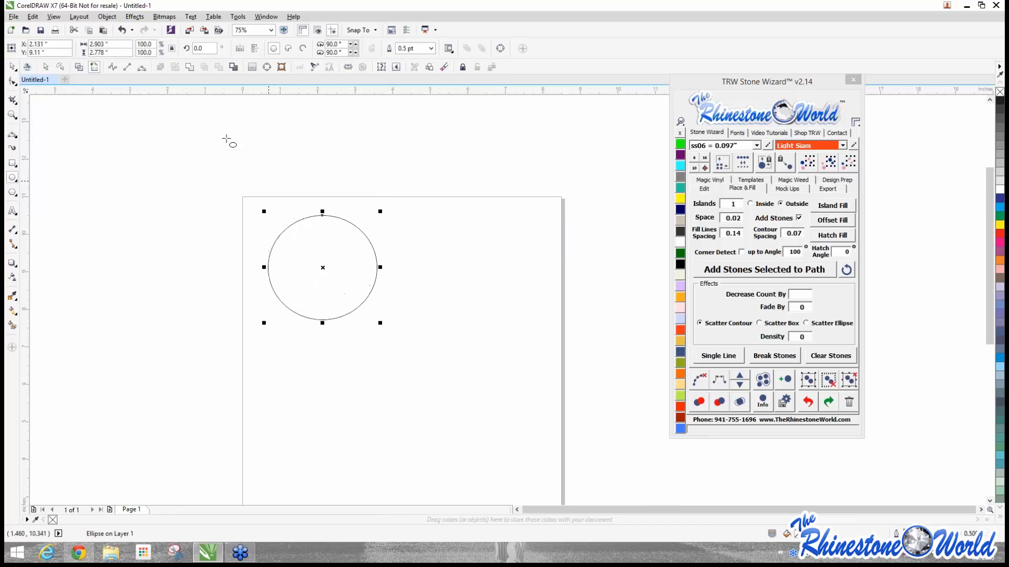
Step: Place a copy of the circle level with the original, just to its right
click(12, 67)
drag(284, 268, 425, 269)
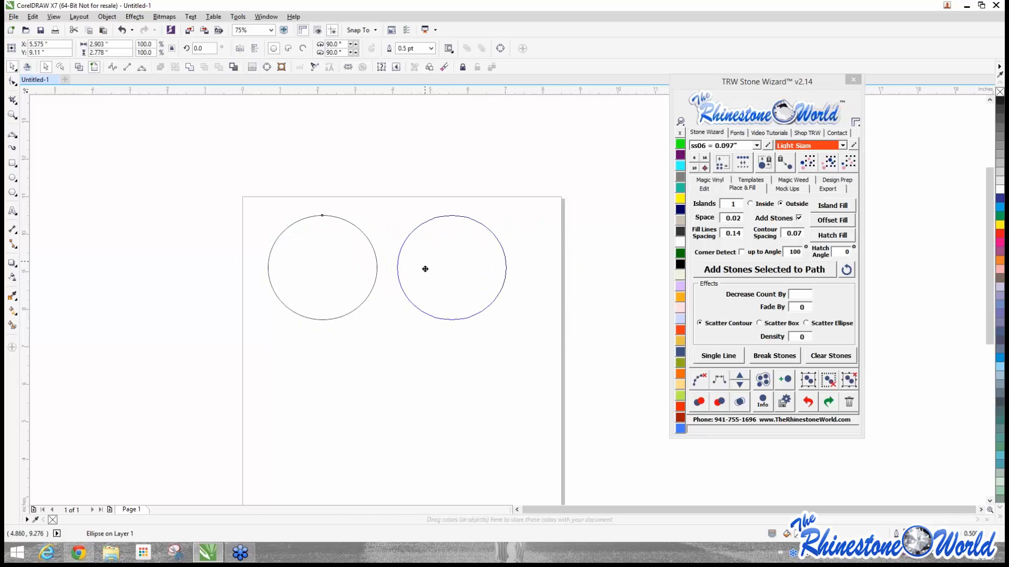
drag(425, 269, 425, 269)
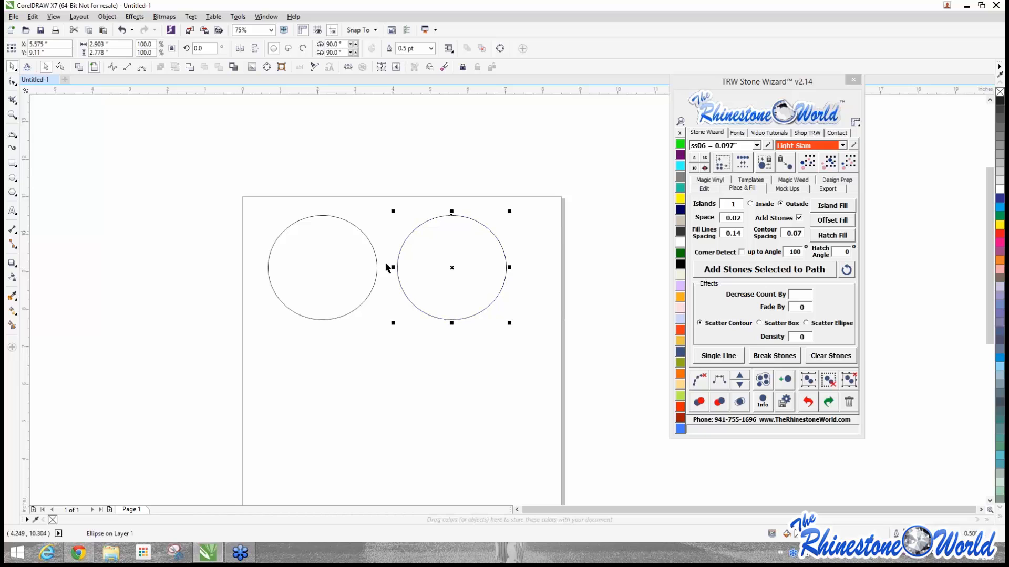
scroll(429, 291, down, 2)
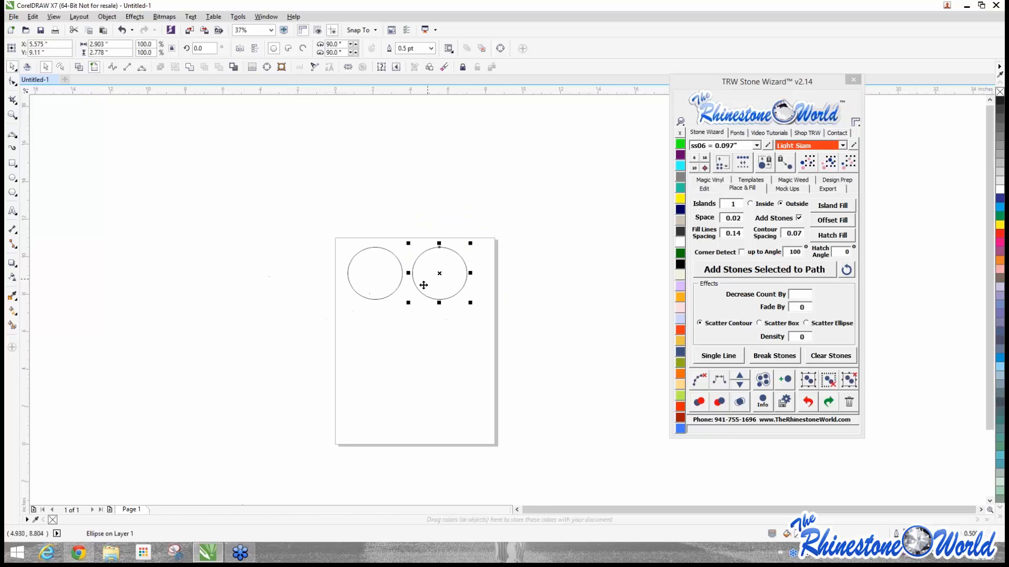
scroll(420, 295, up, 4)
scroll(383, 310, down, 2)
click(388, 336)
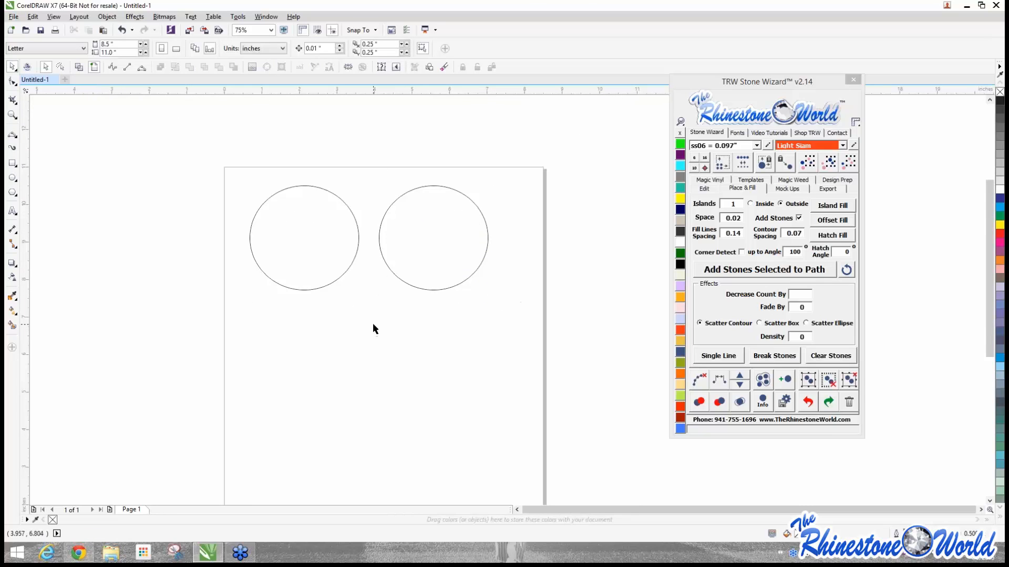
Step: Draw a rectangle about 3.6 by 2.9 inches below the circles, copy it, and position the two rectangles side by side on the page
click(11, 162)
drag(270, 349, 404, 459)
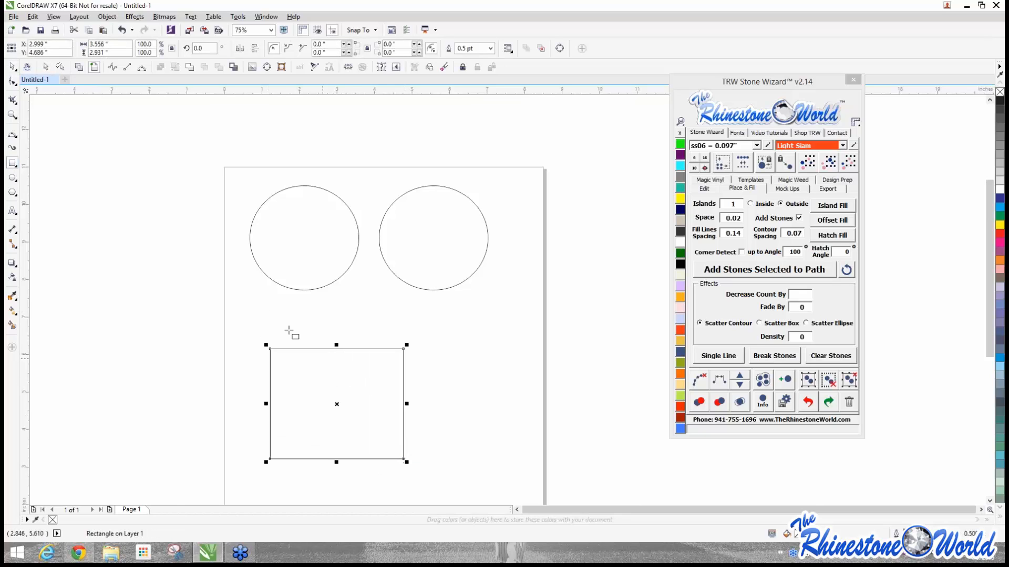
click(336, 391)
drag(336, 391, 516, 391)
drag(403, 394, 374, 395)
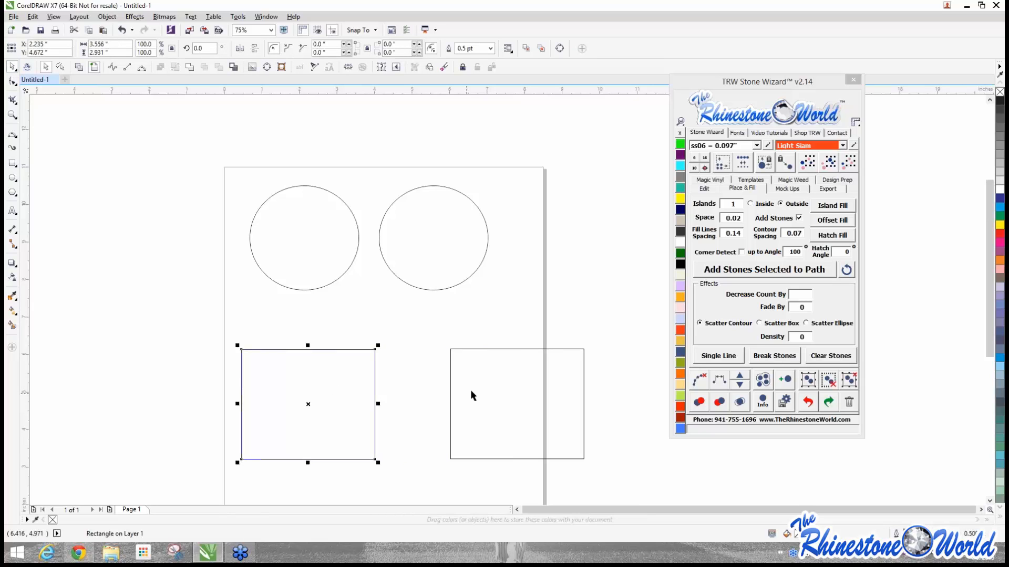
drag(485, 393, 441, 389)
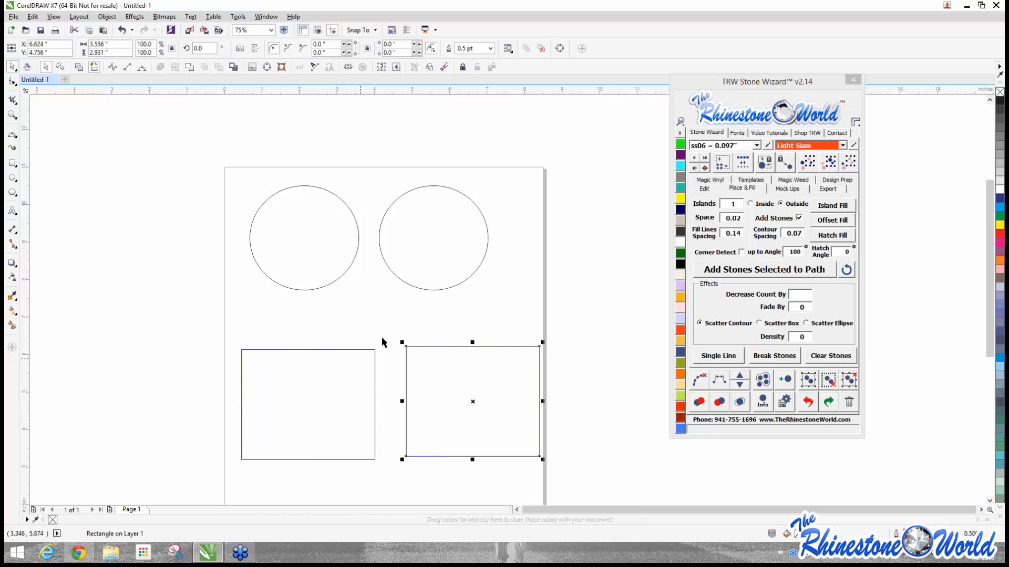
Step: Configure the fill options with Add Stones off, contour spacing 0.00, islands set to Inside and the island count empty
click(501, 247)
click(798, 218)
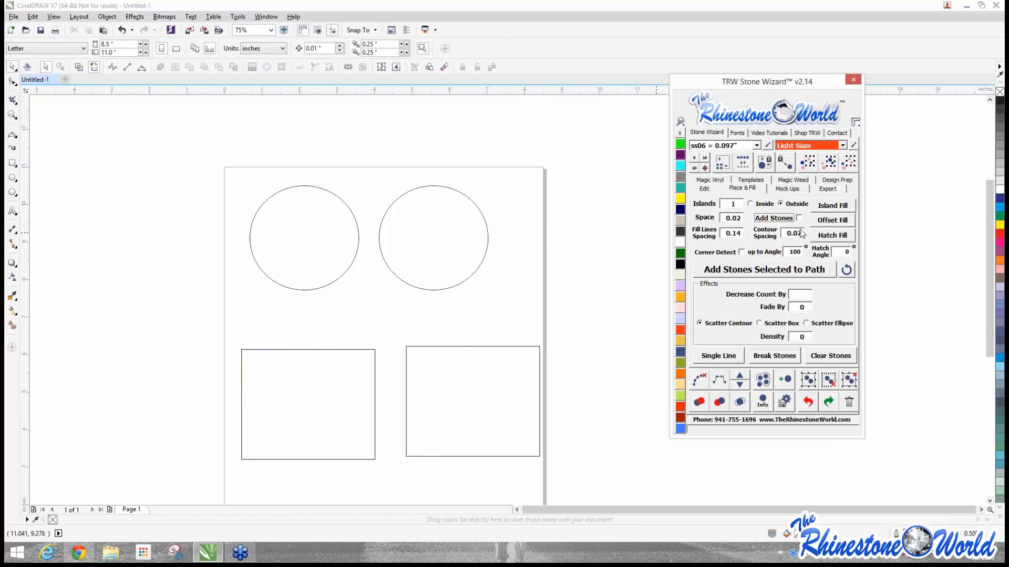
click(801, 233)
key(BackSpace)
text(0)
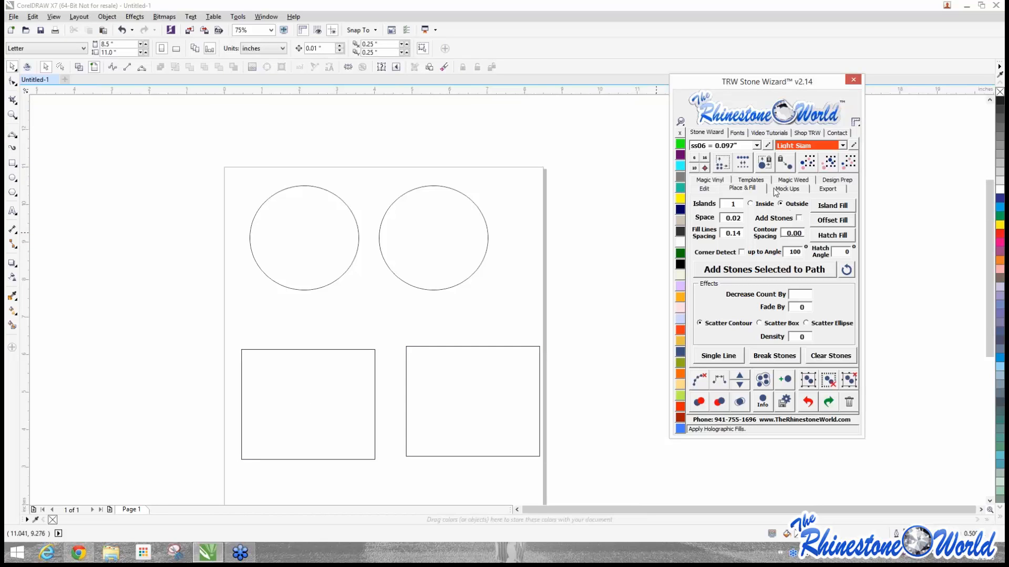
click(770, 205)
click(733, 204)
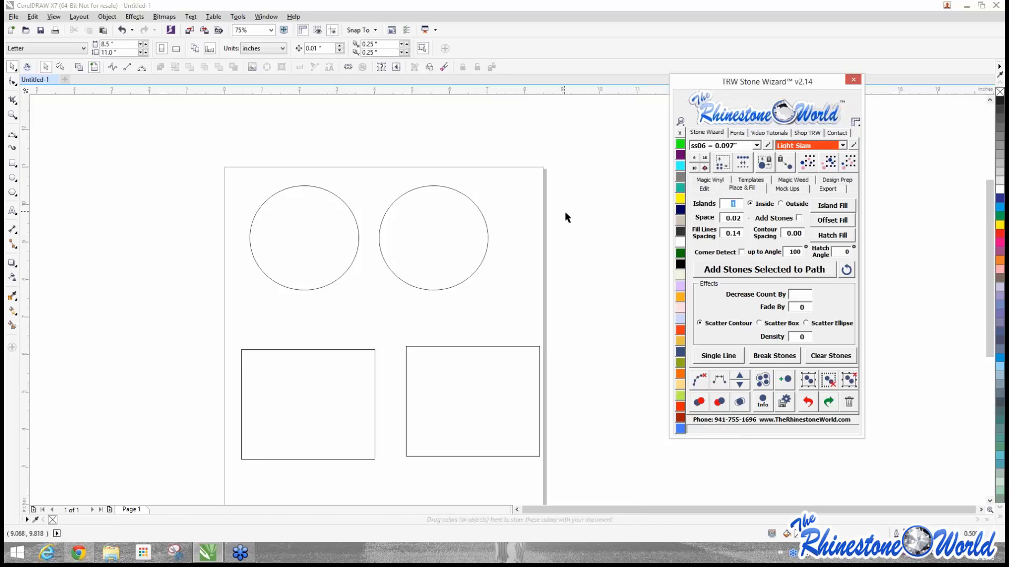
key(BackSpace)
Step: Apply an Island Fill to the left-hand circle and inspect the concentric lines
click(338, 200)
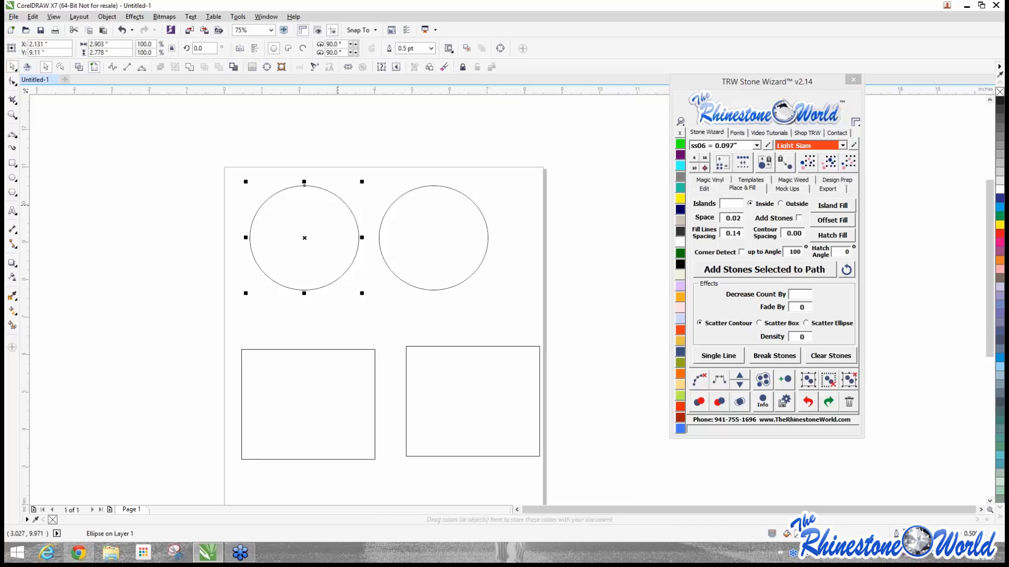
click(832, 207)
click(540, 297)
scroll(292, 213, up, 4)
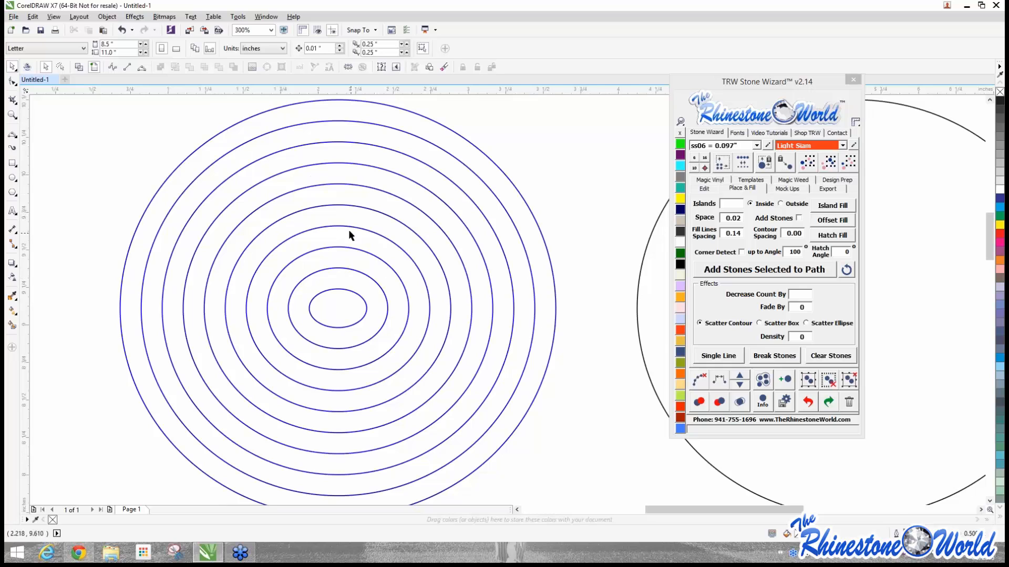
scroll(316, 263, down, 2)
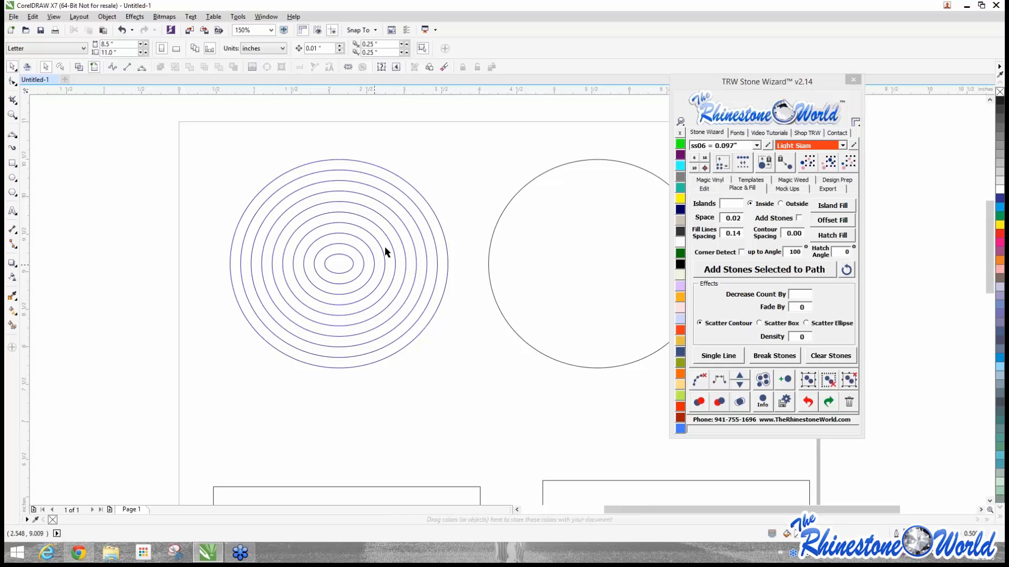
scroll(339, 270, down, 2)
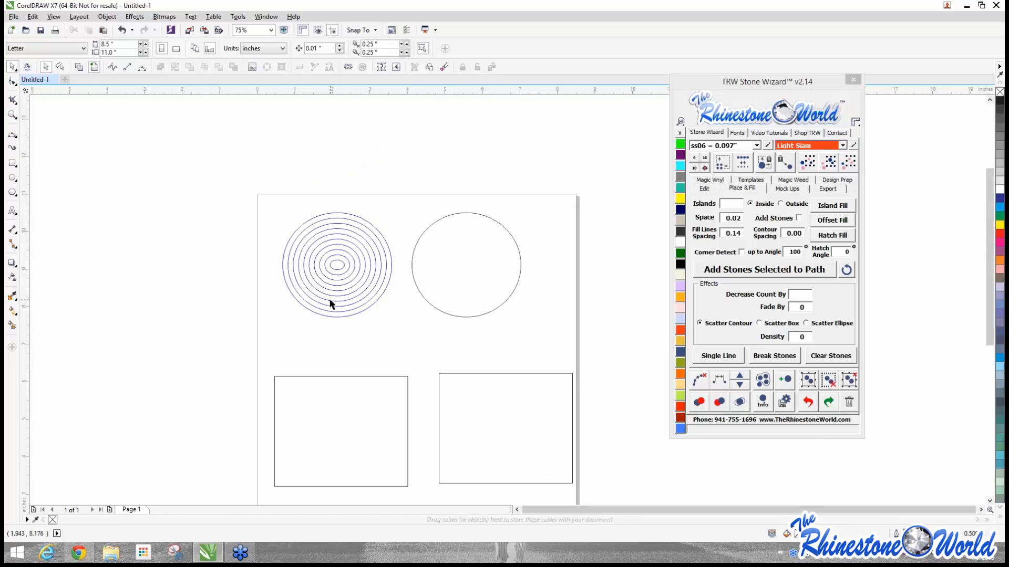
Step: Apply an Island Fill to the left-hand rectangle with the same settings
scroll(327, 331, down, 3)
scroll(331, 330, up, 5)
click(332, 331)
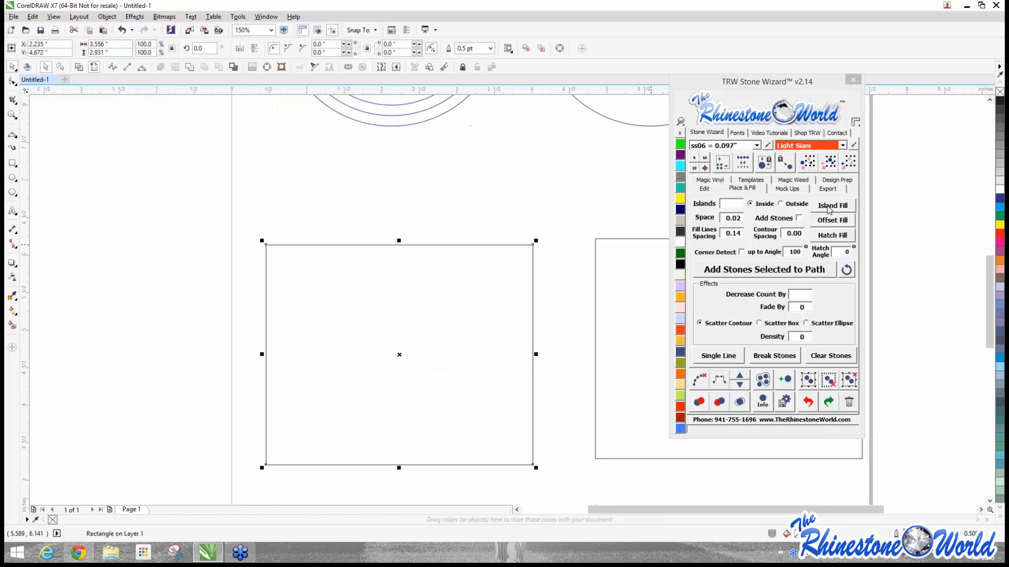
click(828, 206)
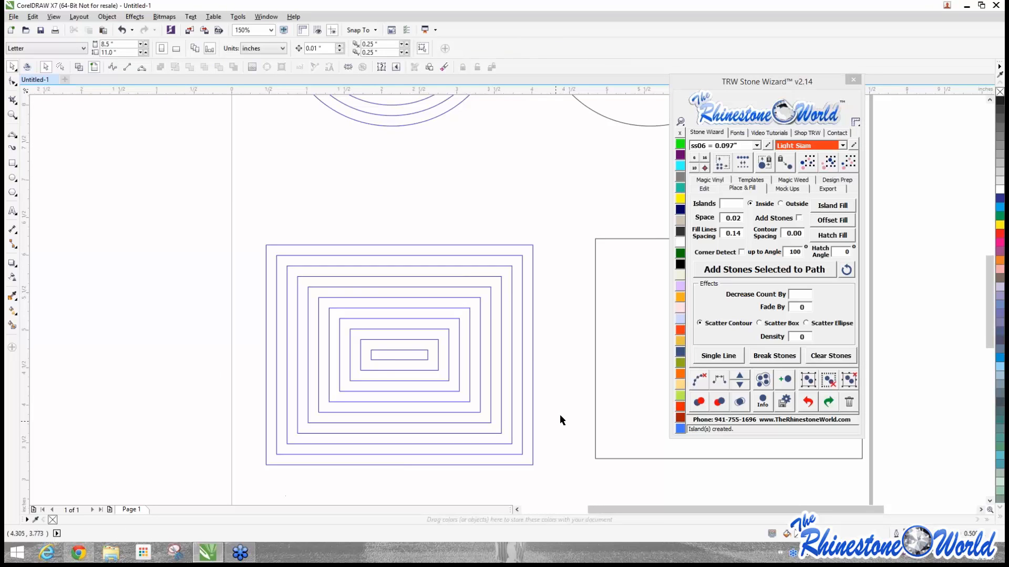
scroll(560, 421, down, 4)
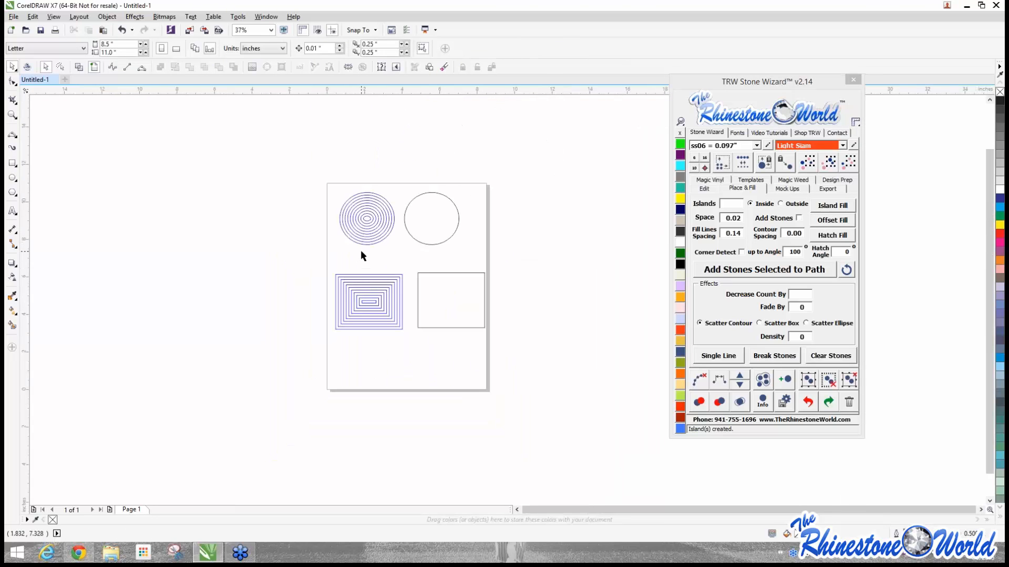
Step: Apply a Hatch Fill to the right-hand circle with 0.14 fill line spacing and a hatch angle of 0
scroll(441, 217, up, 2)
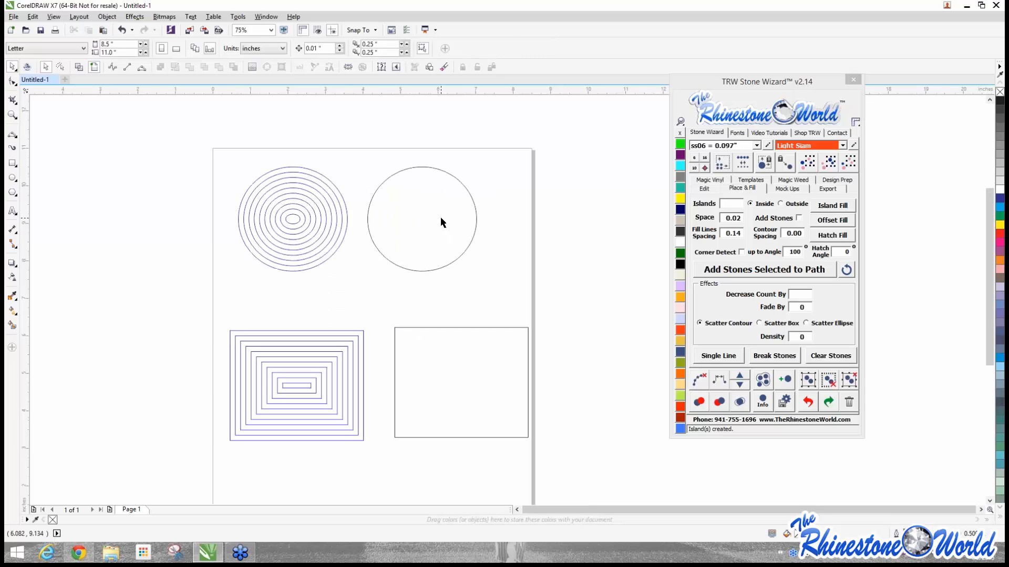
click(441, 217)
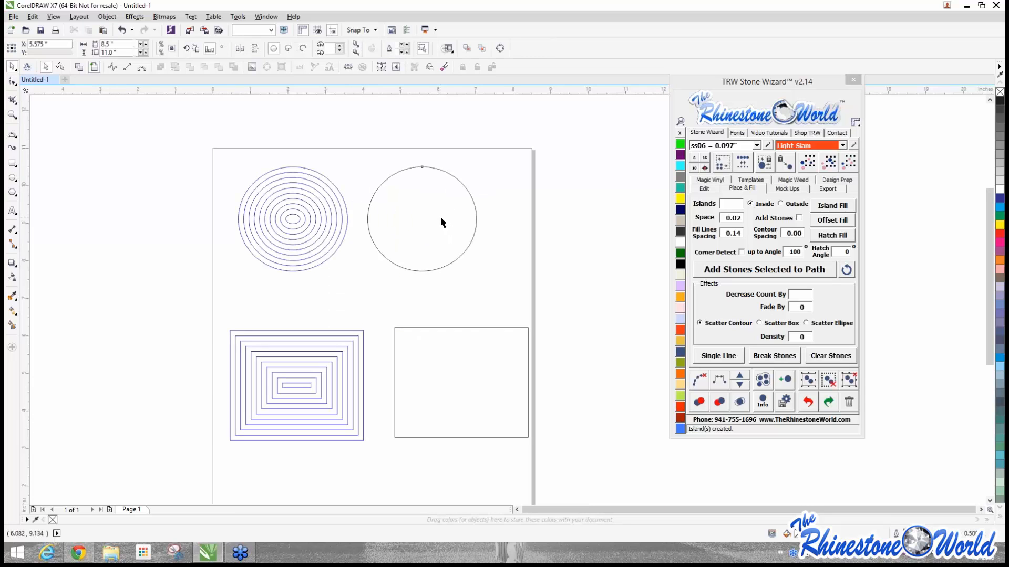
click(842, 237)
click(338, 203)
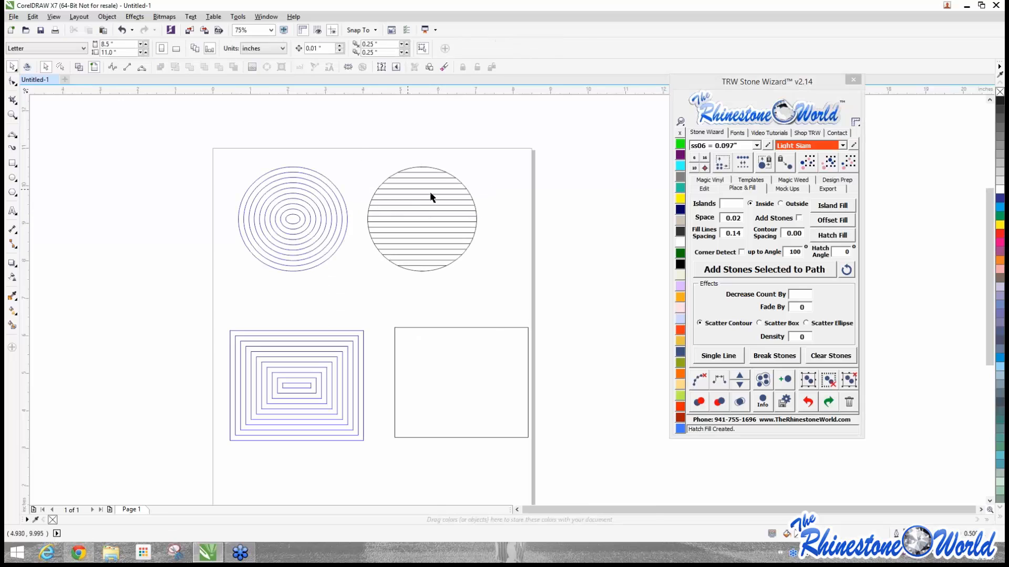
Step: Apply a Hatch Fill without stones to the right-hand rectangle, using 0.14 fill line spacing and a hatch angle of 0
scroll(429, 191, up, 2)
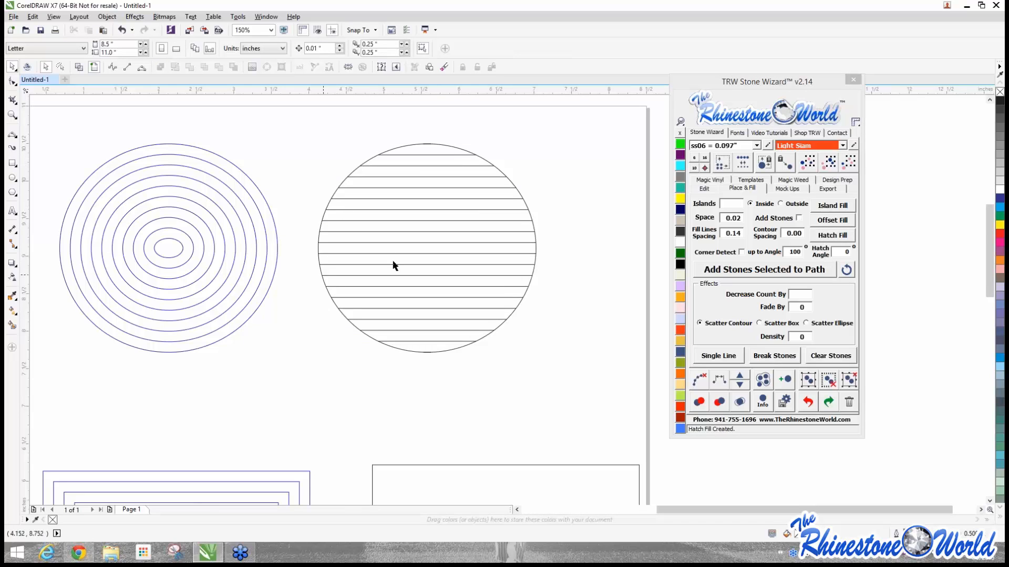
scroll(370, 350, down, 4)
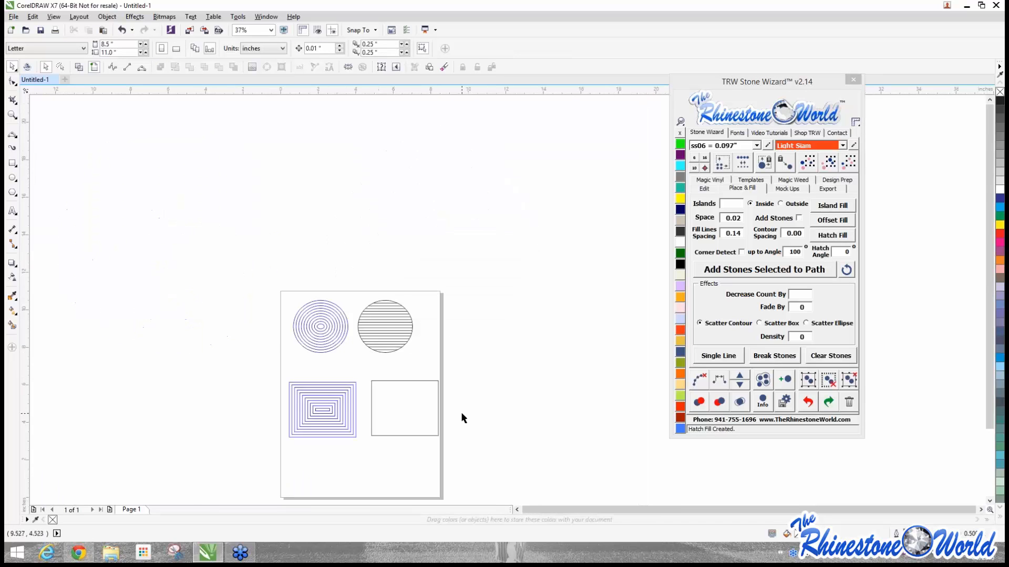
scroll(406, 337, up, 2)
scroll(381, 308, up, 2)
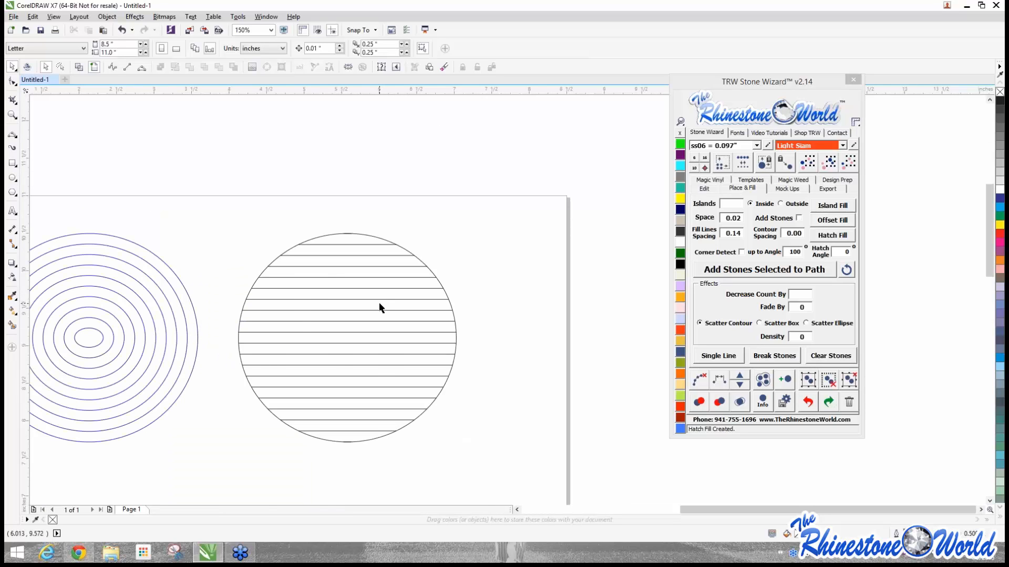
scroll(379, 308, down, 4)
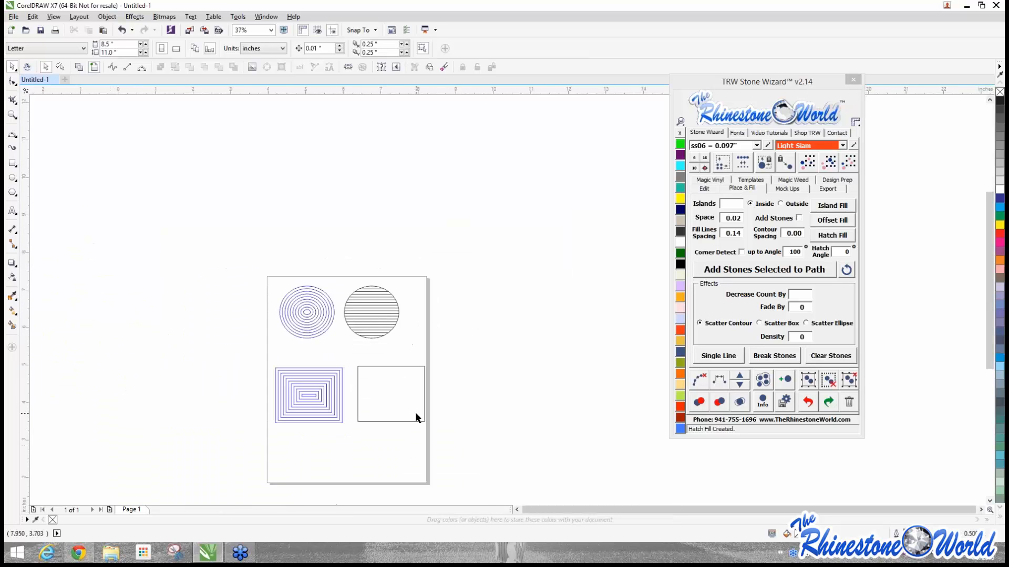
scroll(415, 413, up, 4)
click(450, 357)
click(823, 237)
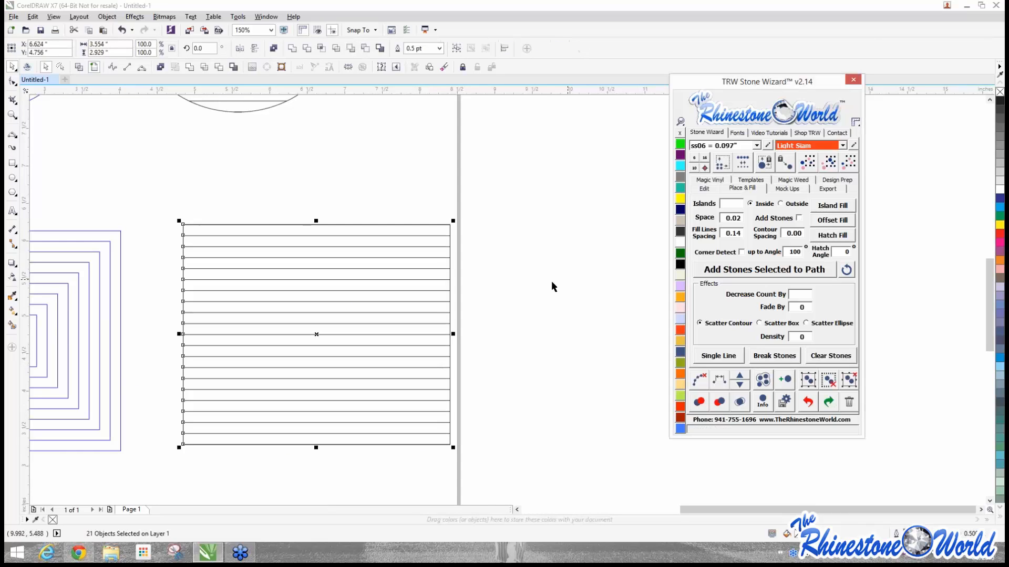
click(247, 282)
scroll(315, 296, down, 4)
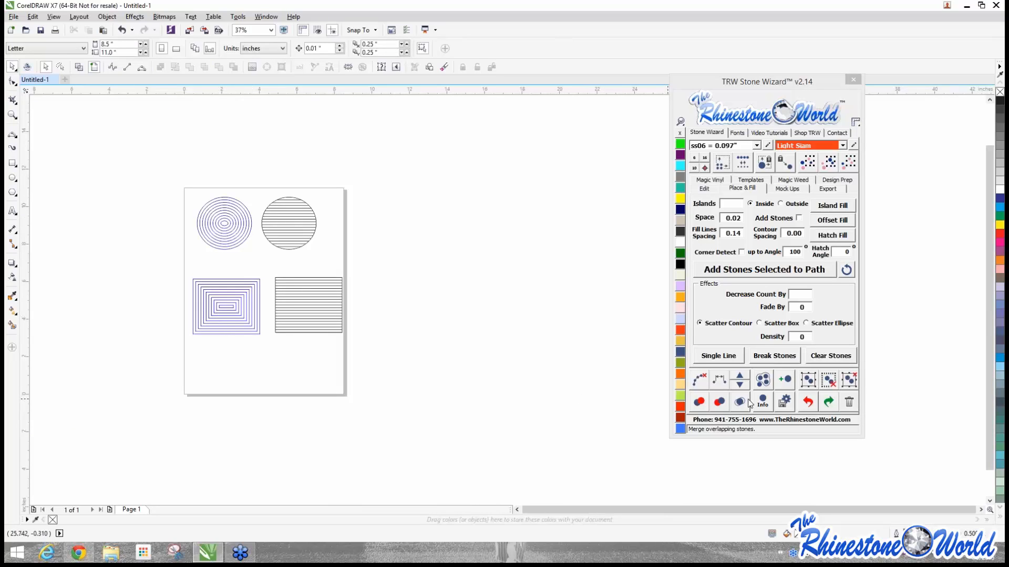
Step: Undo the line fills on both rectangles and both circles, leaving only their plain outlines
drag(740, 91, 462, 111)
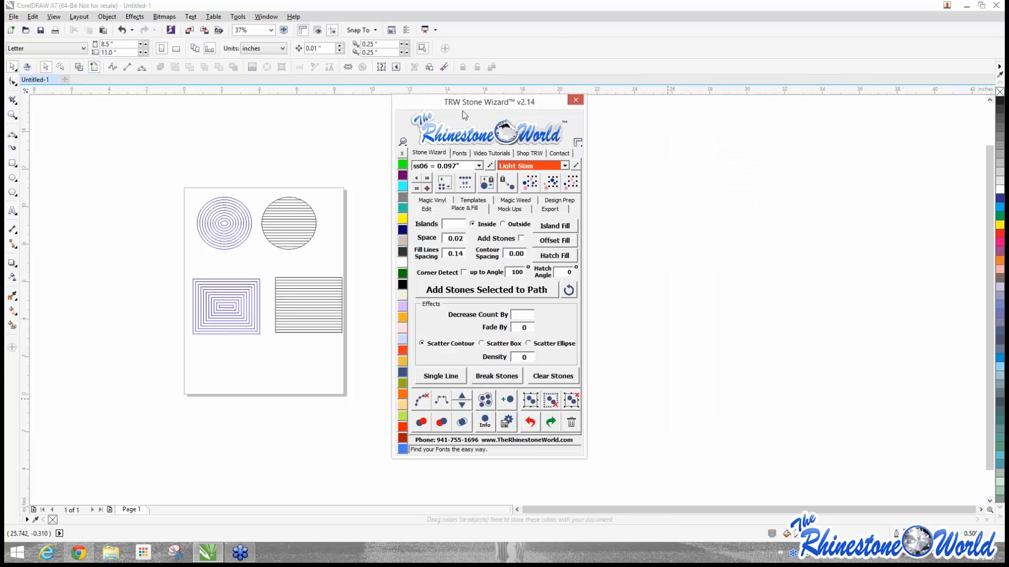
click(529, 427)
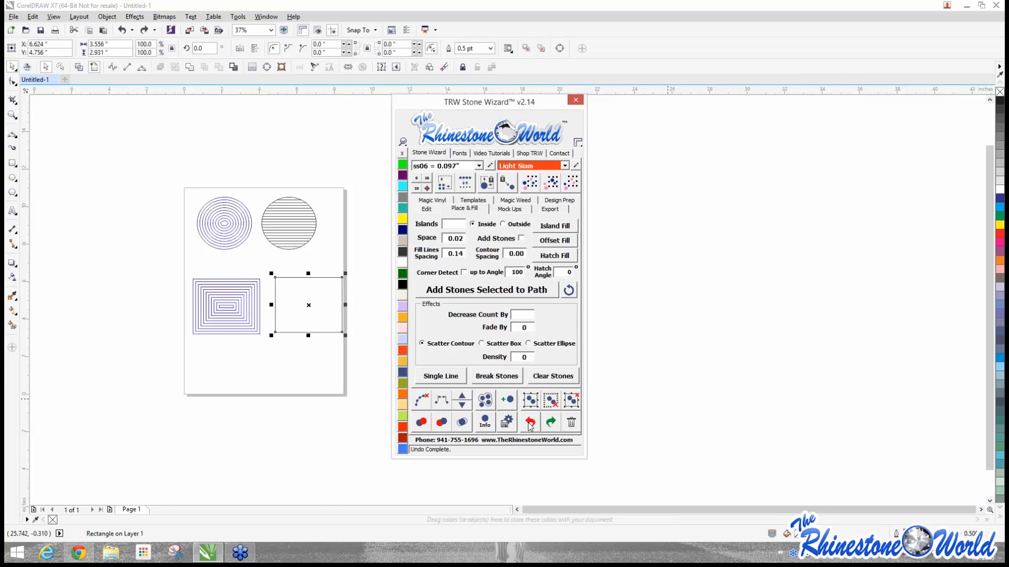
click(529, 423)
click(529, 423)
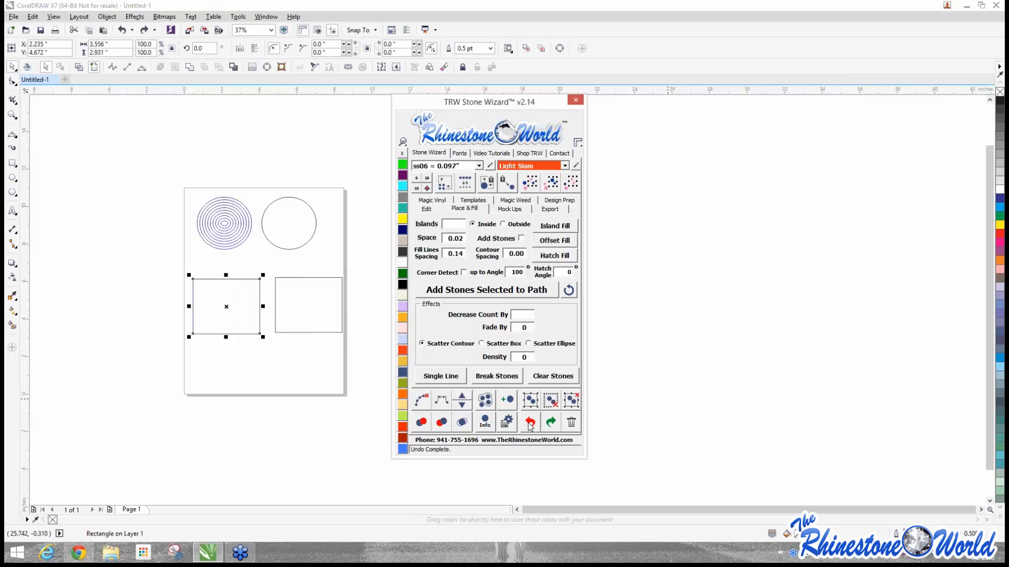
click(529, 422)
click(247, 262)
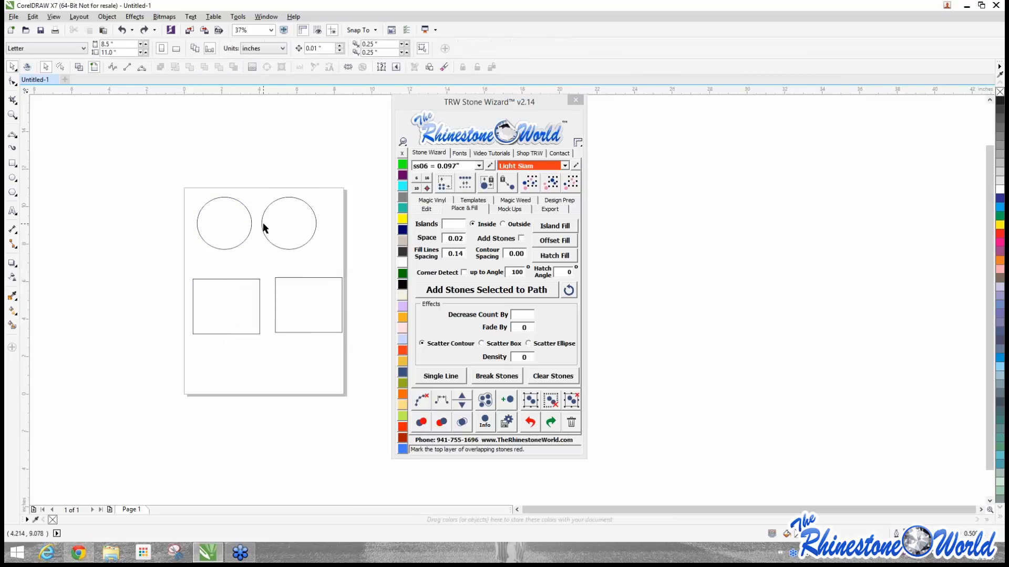
Step: Turn on Add Stones and apply an Island Fill with ss06 Light Siam stones to the left-hand circle
scroll(264, 228, up, 2)
drag(481, 103, 544, 104)
click(252, 247)
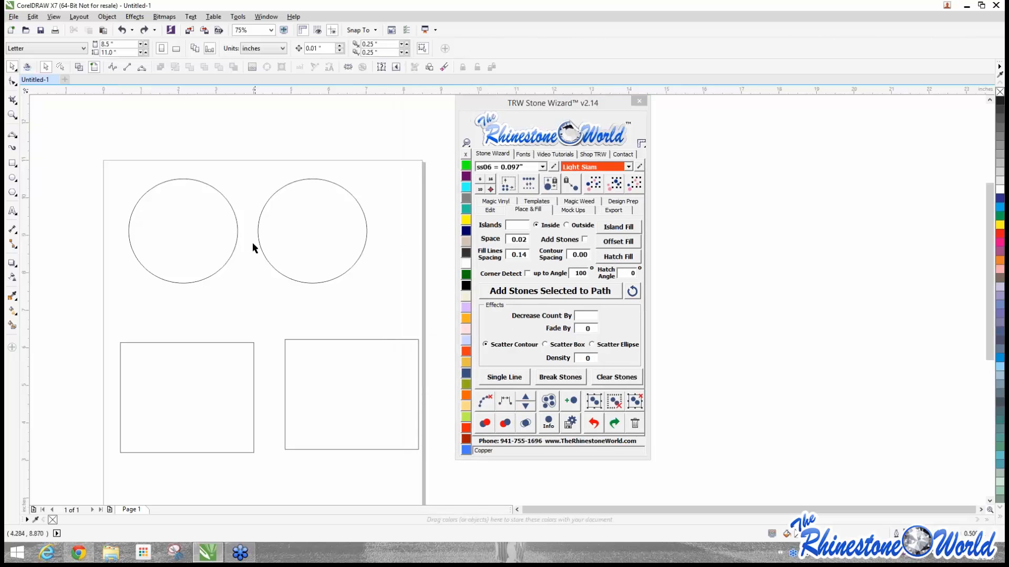
click(218, 255)
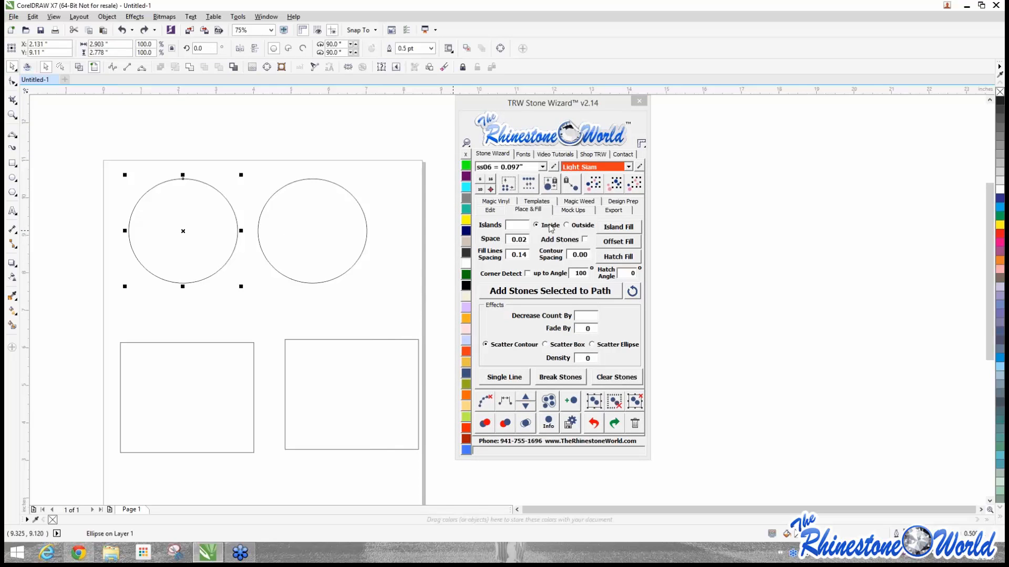
click(584, 241)
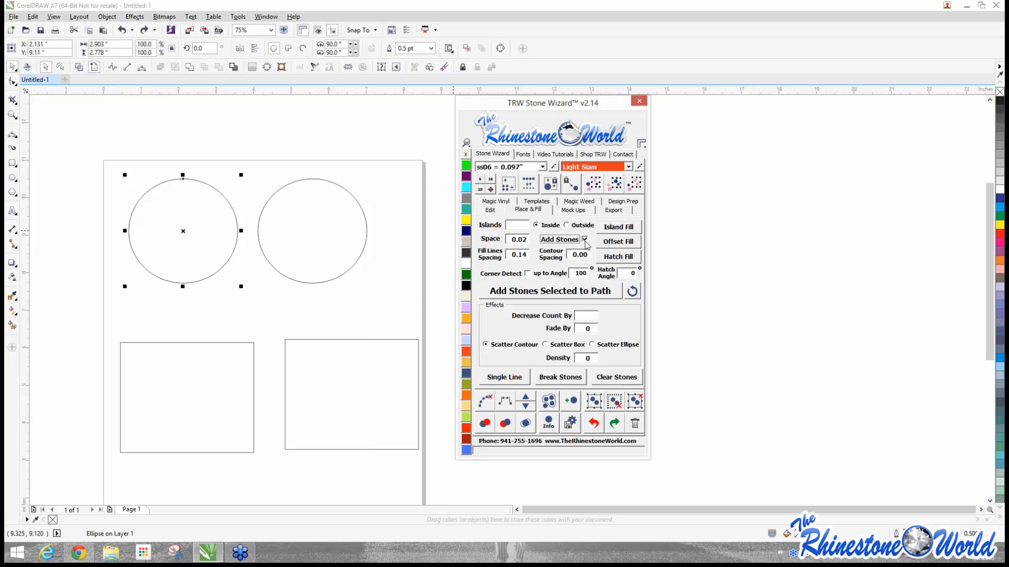
click(613, 229)
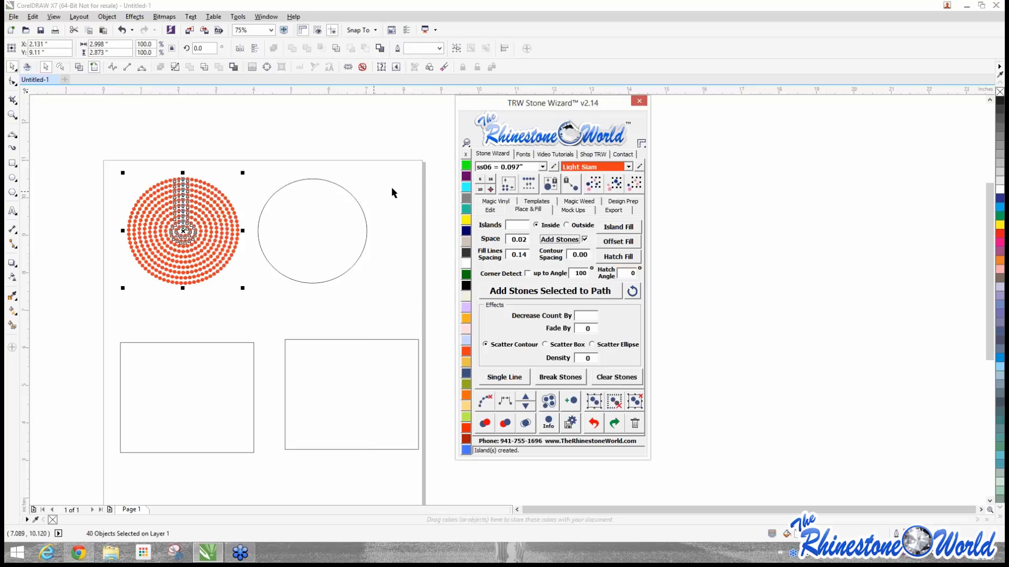
click(413, 184)
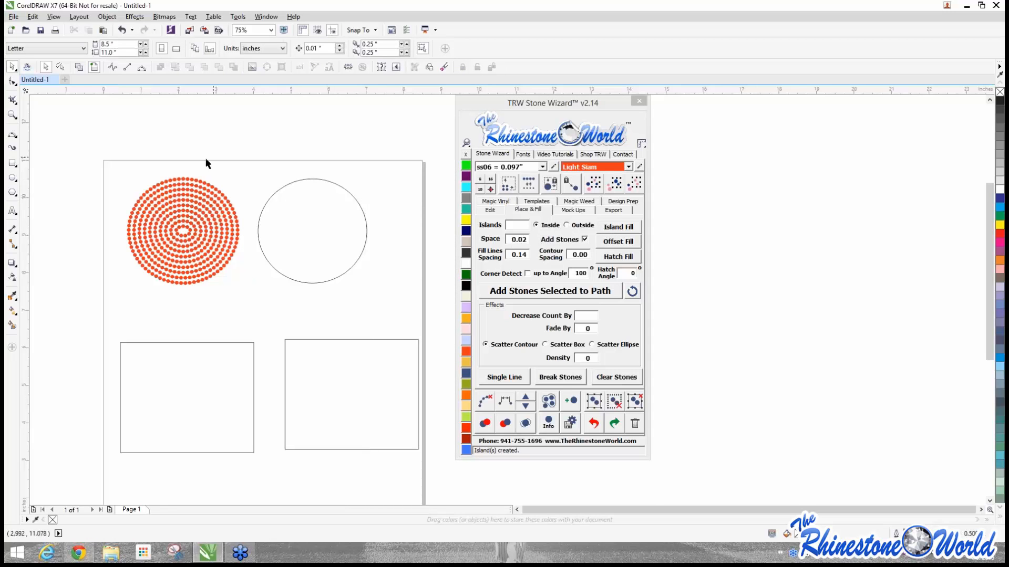
scroll(187, 181, up, 2)
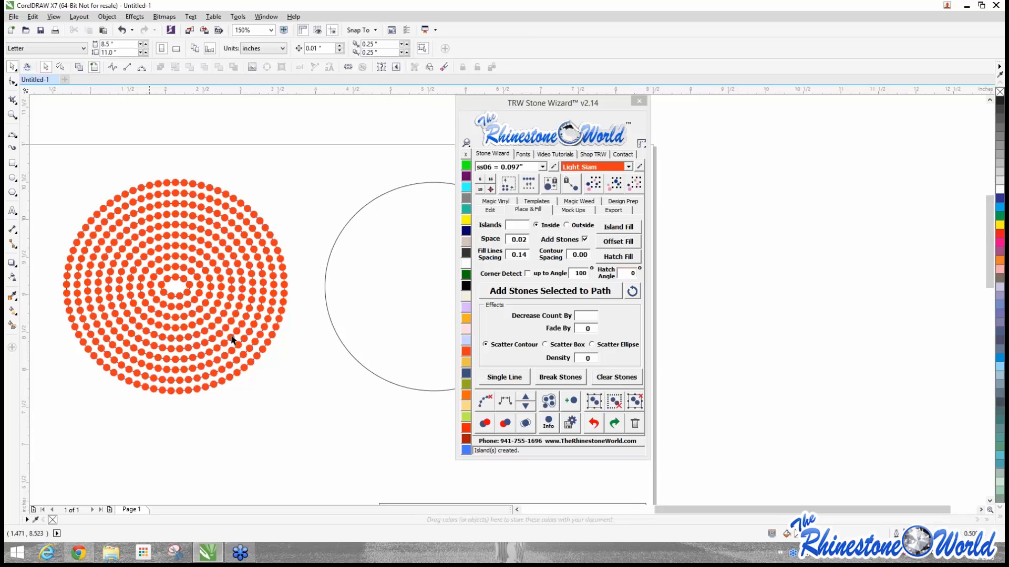
scroll(169, 288, up, 4)
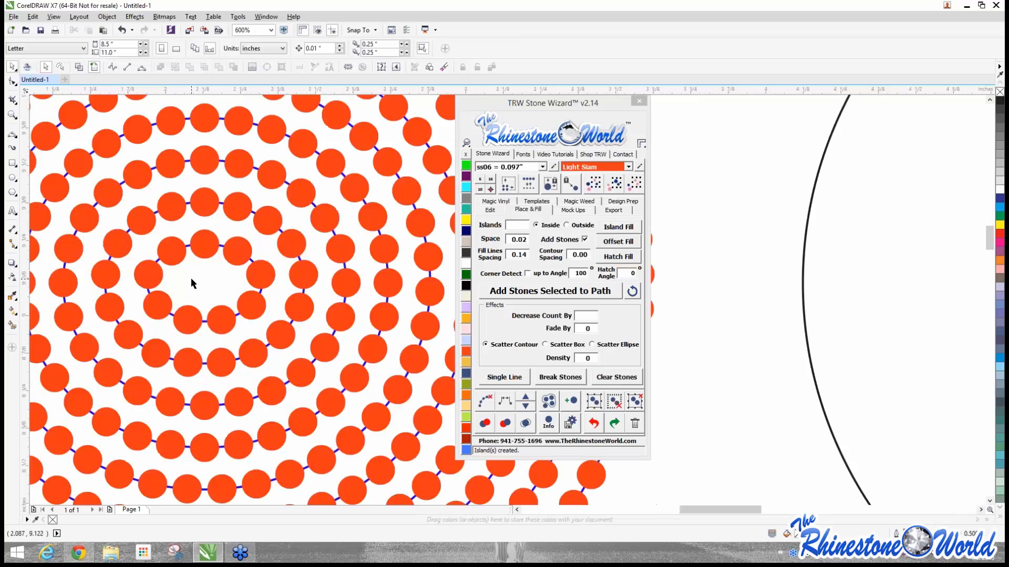
Step: Apply a Hatch Fill with stones to the right-hand circle and inspect the stones along its upper edge
scroll(192, 283, down, 4)
scroll(171, 264, down, 2)
click(320, 231)
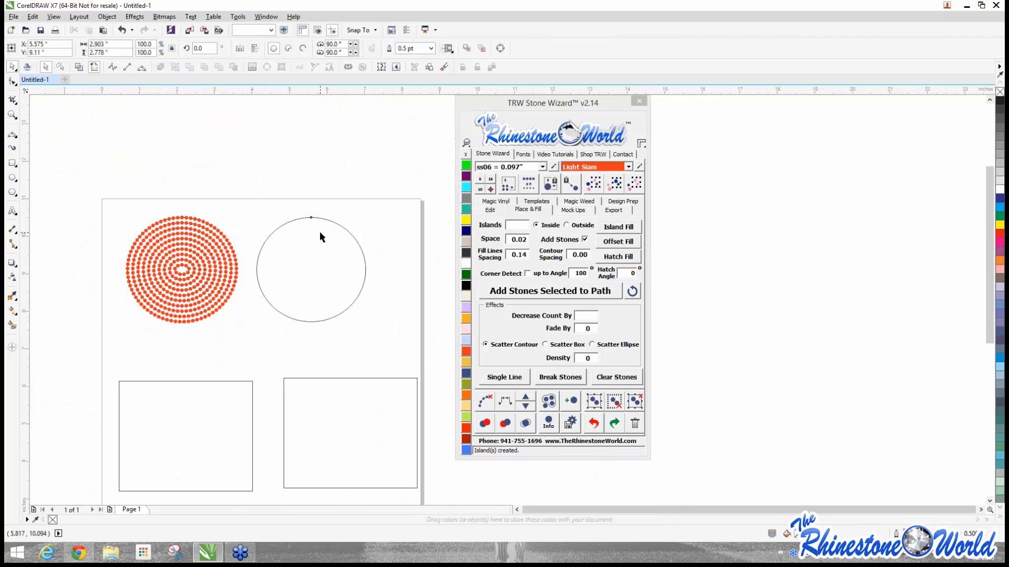
click(609, 257)
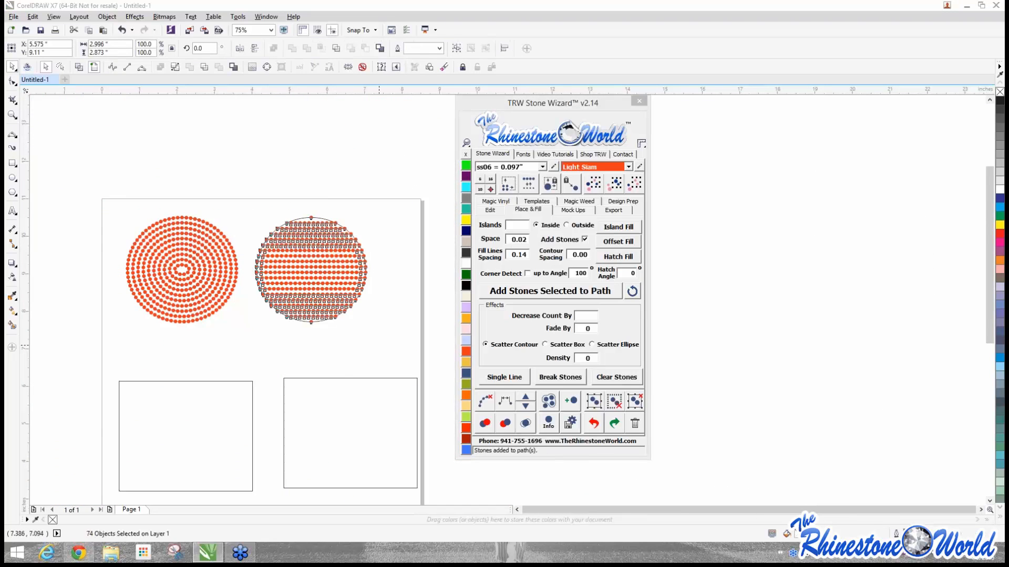
scroll(317, 268, up, 2)
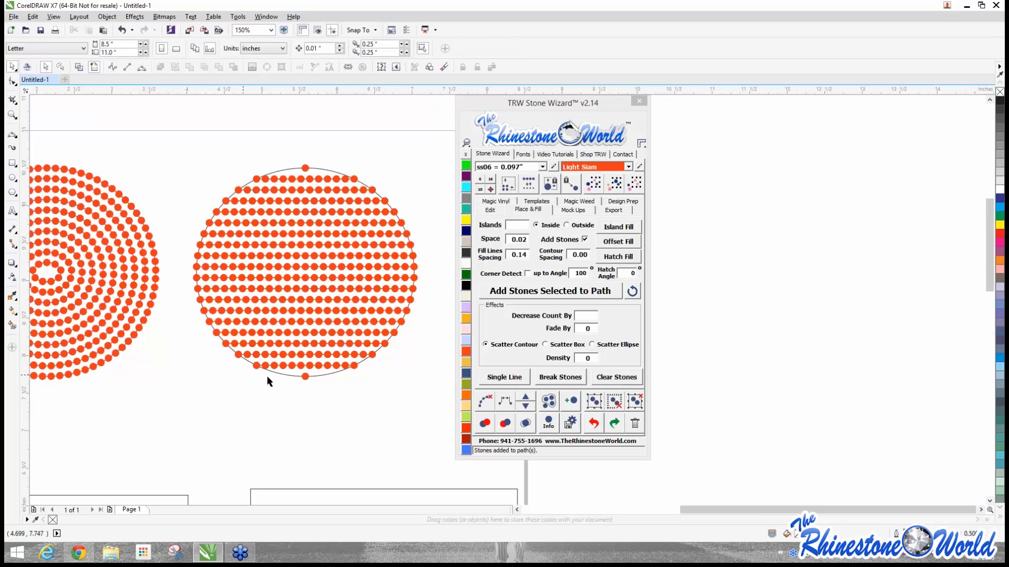
scroll(314, 166, up, 4)
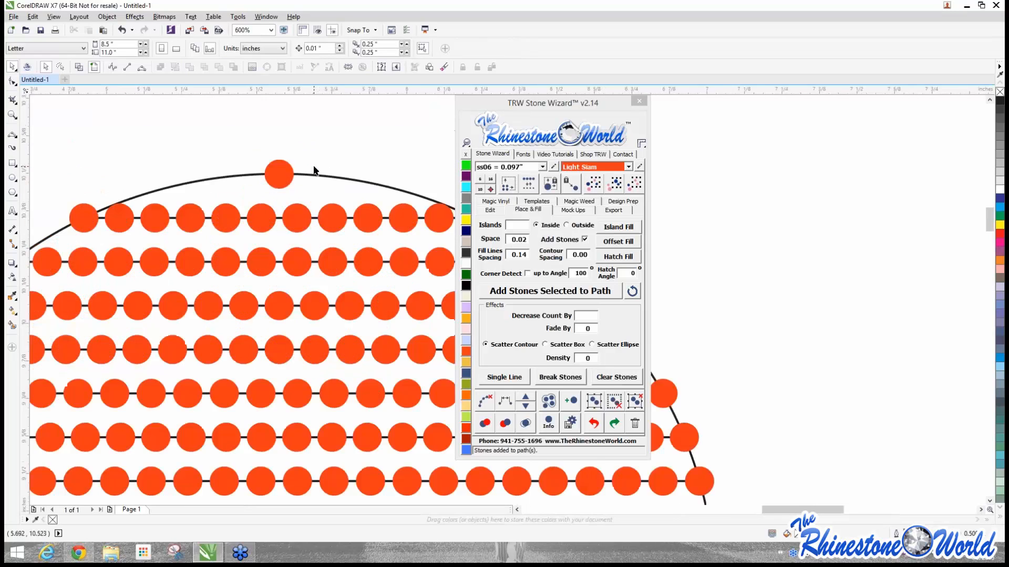
scroll(155, 198, down, 4)
scroll(305, 202, up, 4)
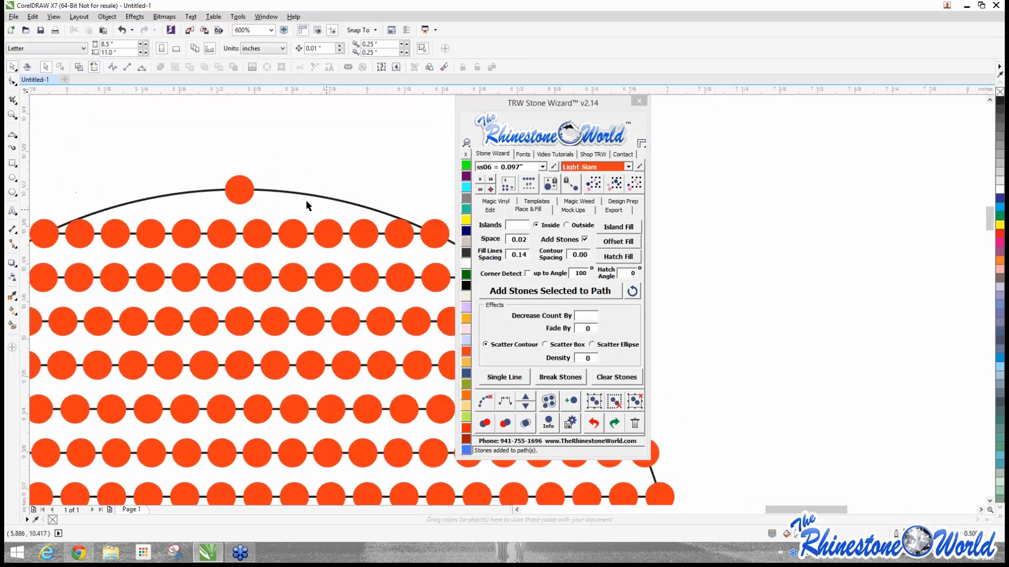
scroll(407, 194, down, 6)
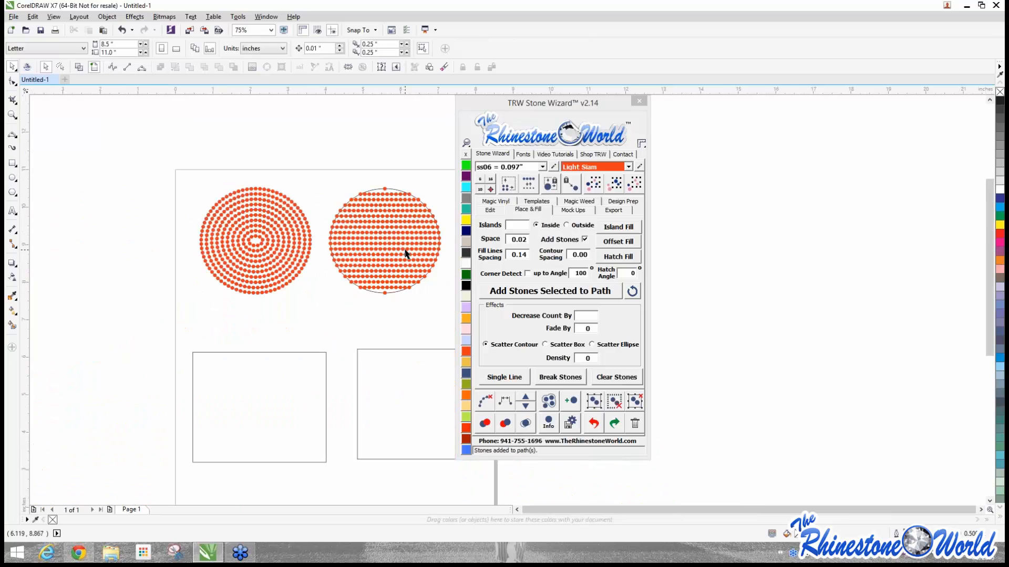
Step: Apply an Island Fill with stones to the left-hand rectangle and inspect the nested stone rows
scroll(288, 306, down, 2)
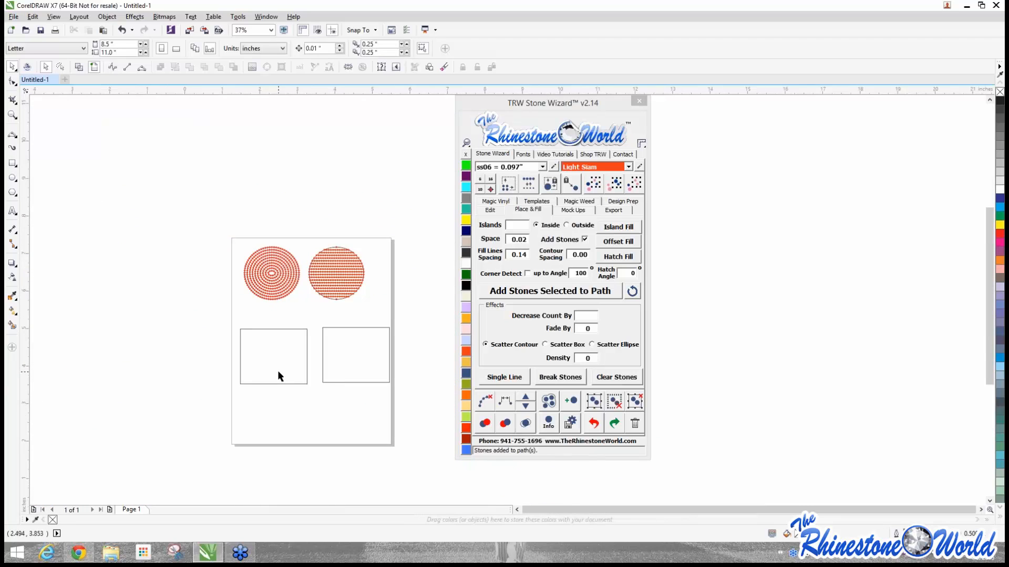
scroll(277, 371, up, 4)
click(124, 248)
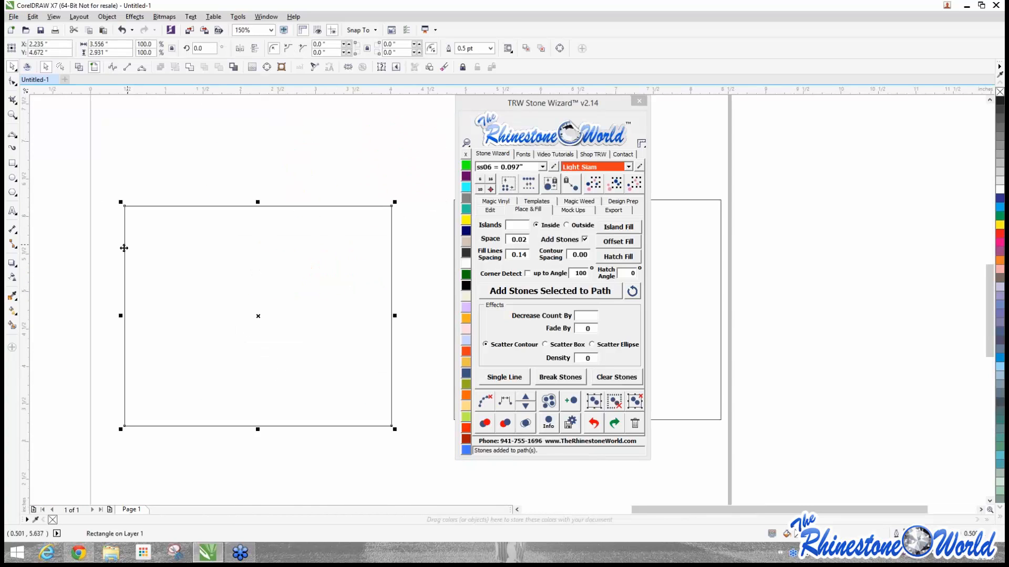
click(612, 228)
click(417, 204)
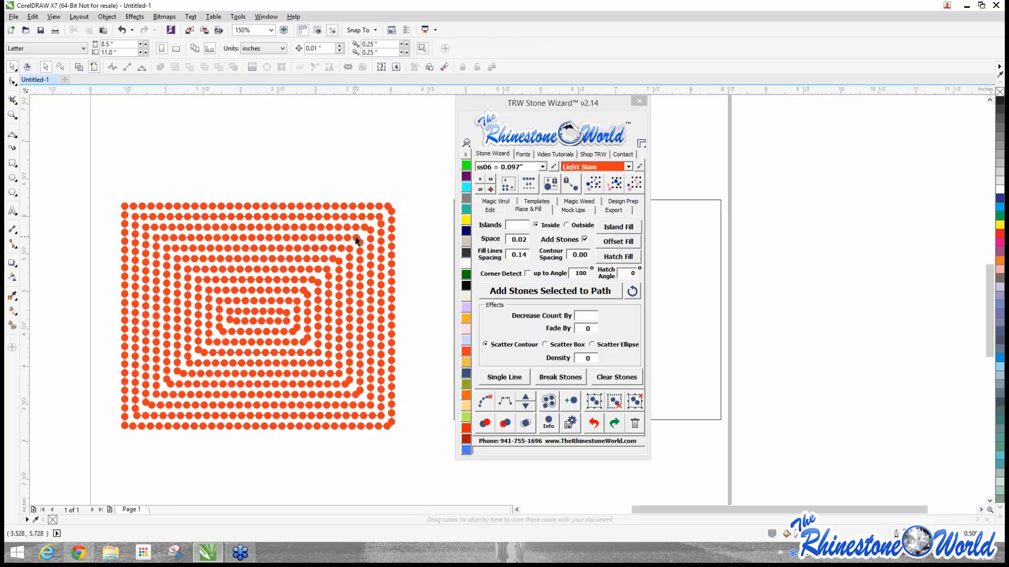
scroll(297, 352, up, 2)
scroll(320, 362, up, 2)
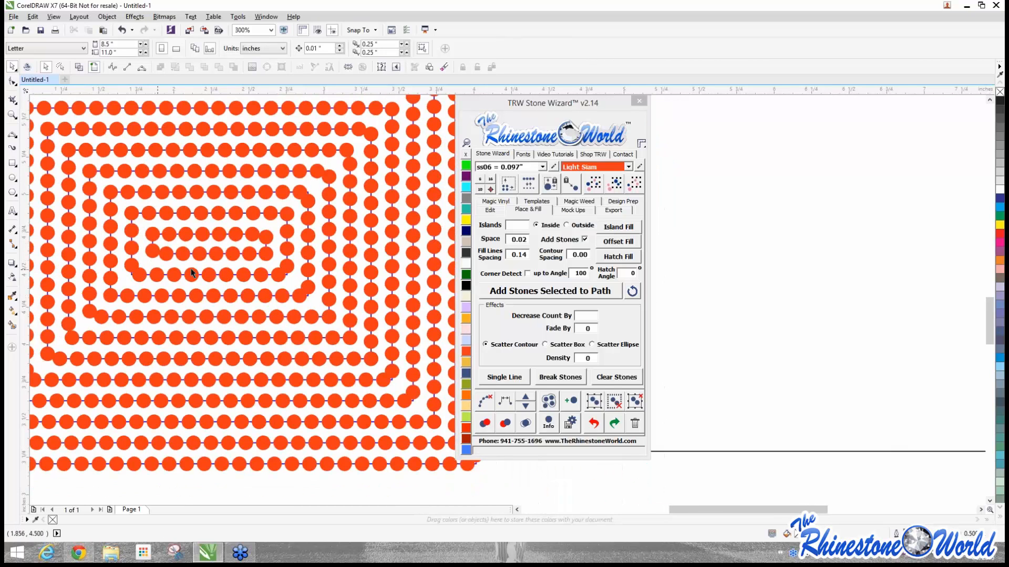
Step: Move the right-hand rectangle slightly left and apply a Hatch Fill with stones to it
scroll(302, 253, down, 4)
scroll(326, 250, down, 2)
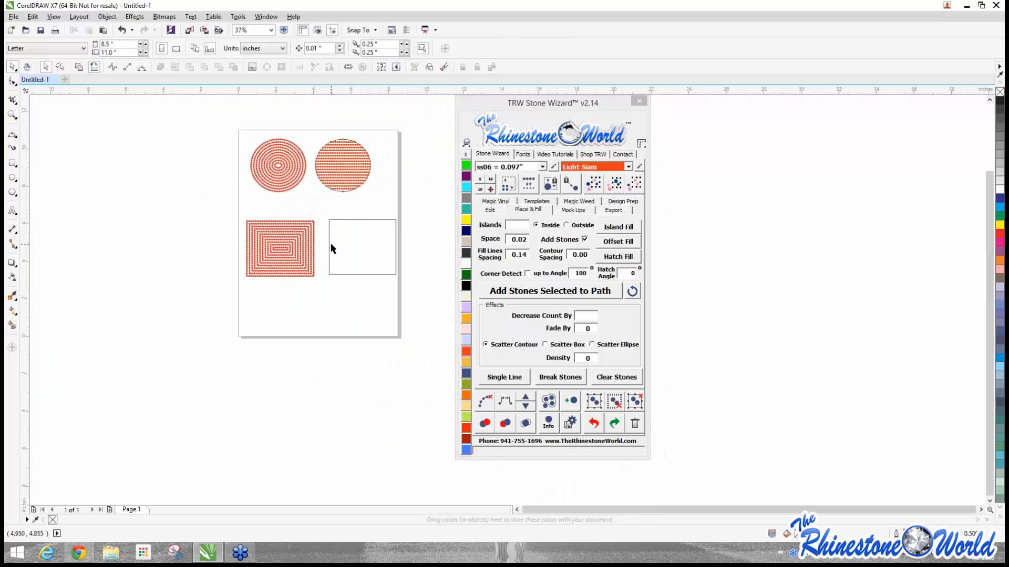
scroll(372, 241, up, 4)
click(372, 242)
drag(372, 242, 343, 246)
click(609, 256)
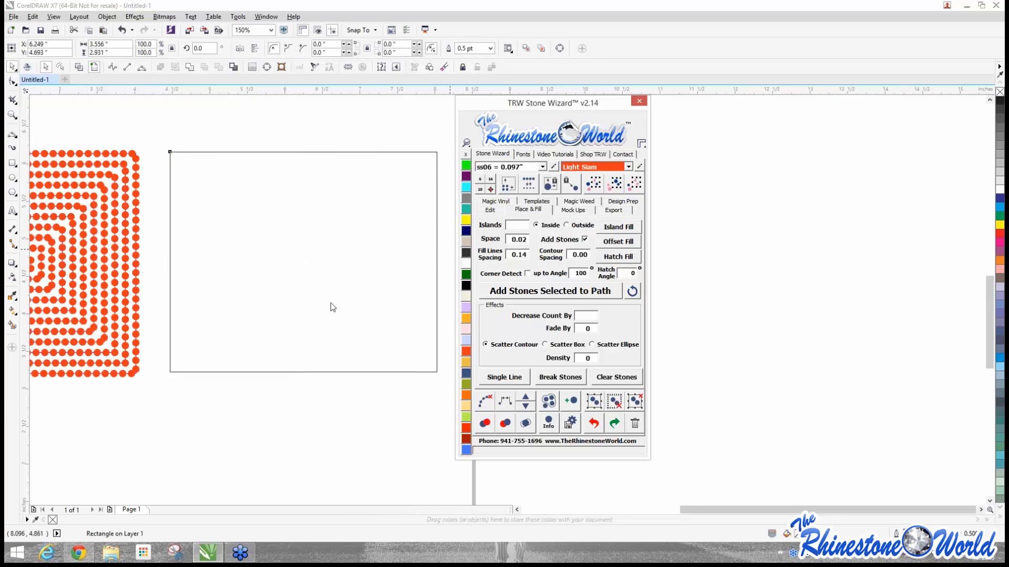
scroll(304, 376, down, 2)
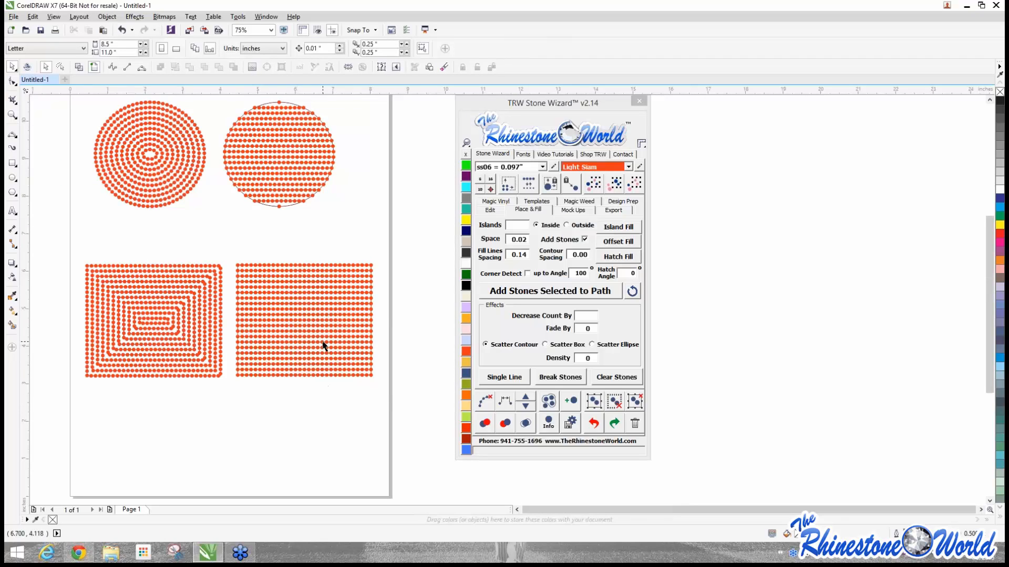
Step: Switch the drawing to wireframe view and examine how the hatch-filled circle's stones sit against its outline
scroll(130, 332, down, 1)
scroll(149, 244, up, 2)
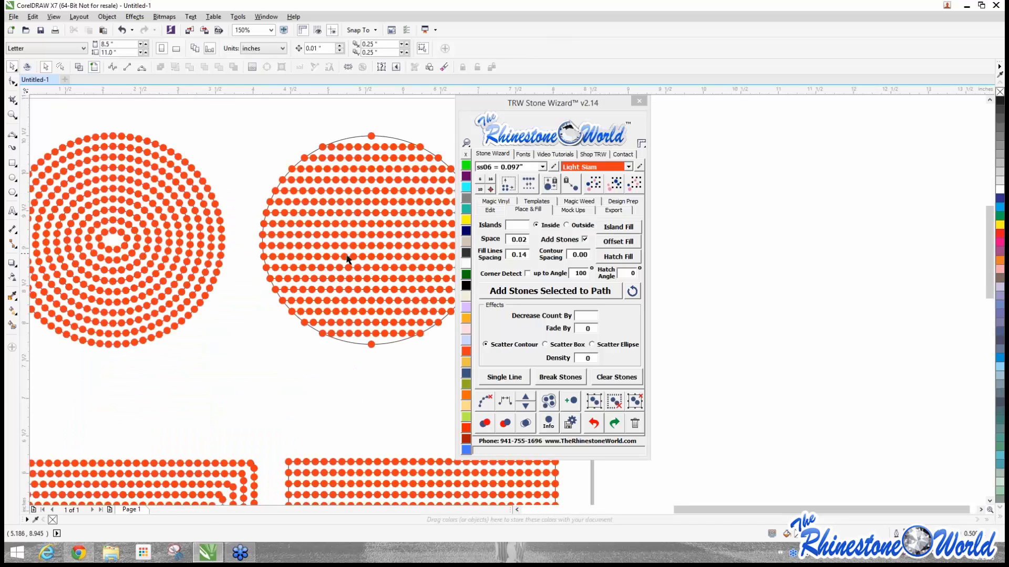
scroll(347, 263, down, 1)
scroll(323, 217, up, 1)
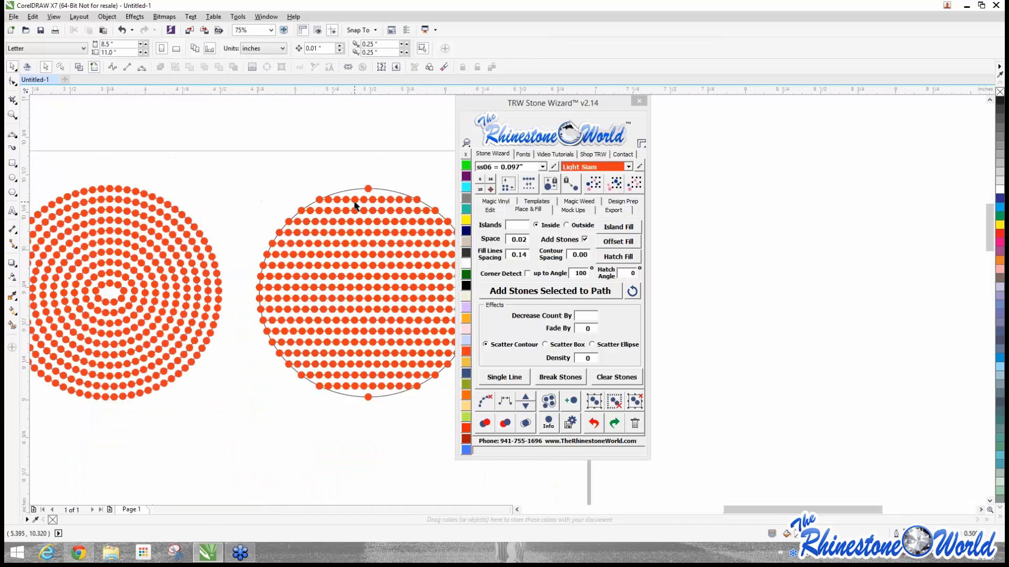
scroll(354, 198, up, 1)
scroll(353, 198, down, 1)
drag(518, 103, 684, 103)
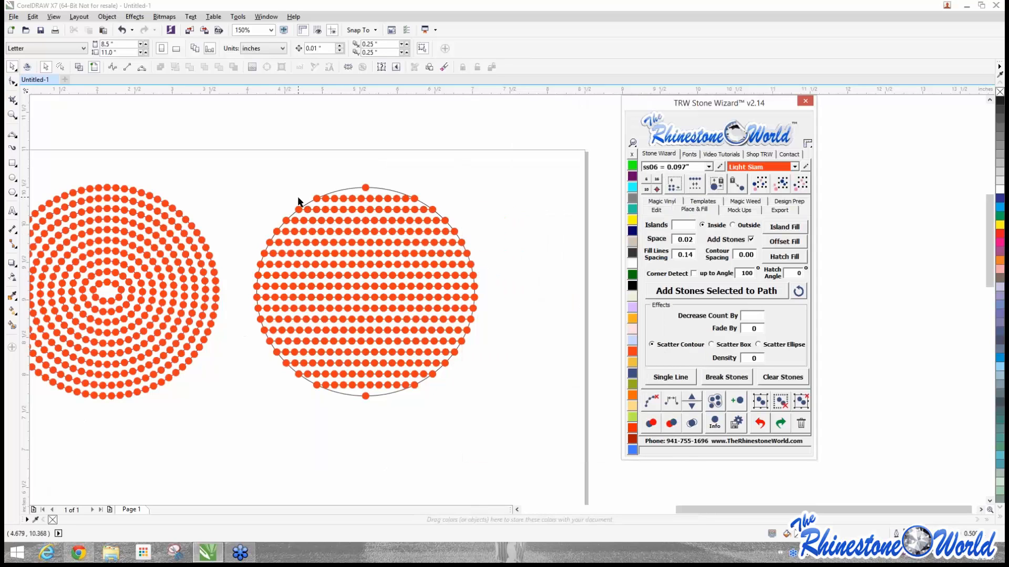
click(79, 67)
scroll(354, 168, up, 2)
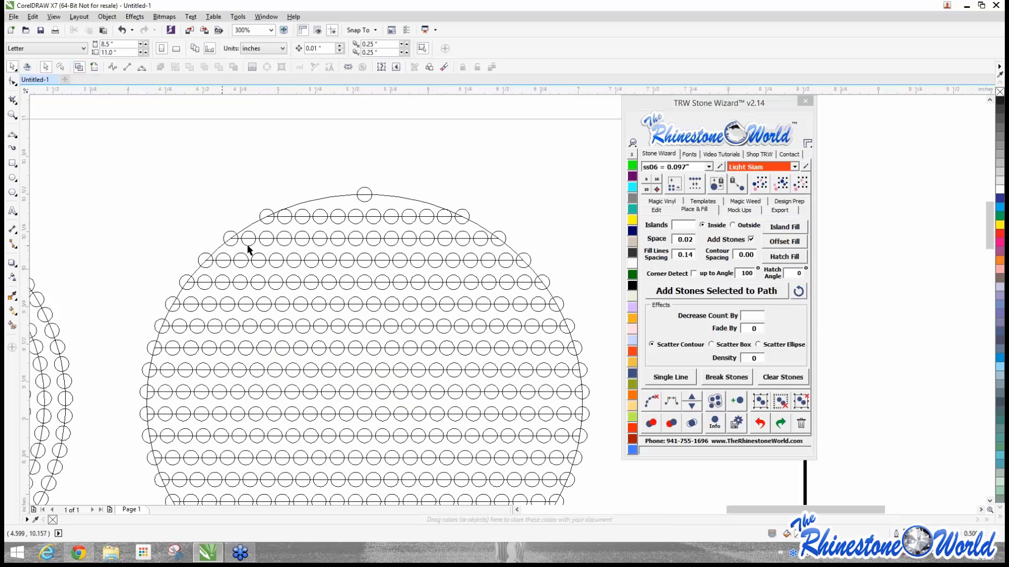
scroll(502, 257, down, 2)
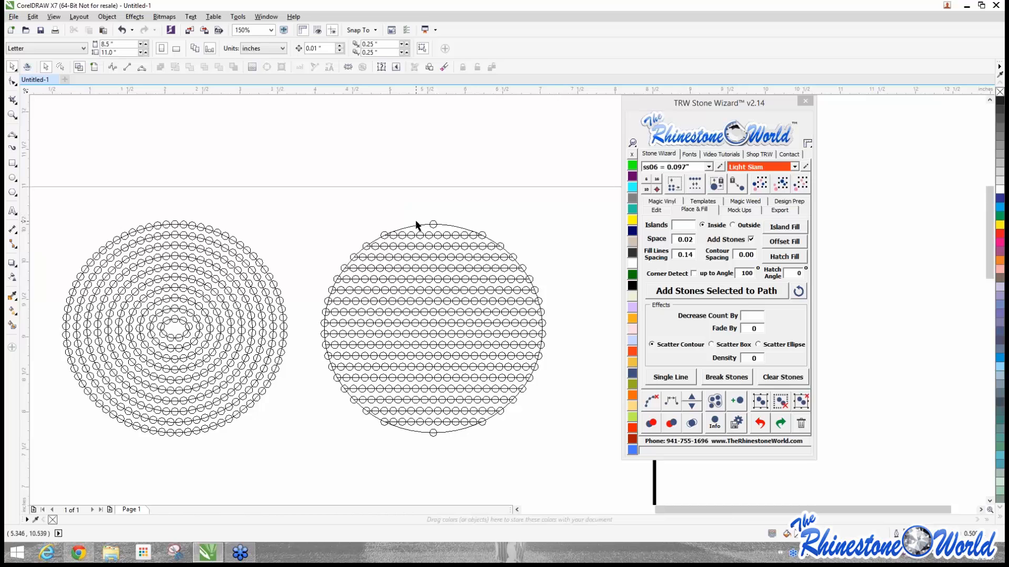
Step: Compare the stone placement along the fill lines of both circles and rectangles in enhanced and wireframe views
scroll(417, 226, down, 2)
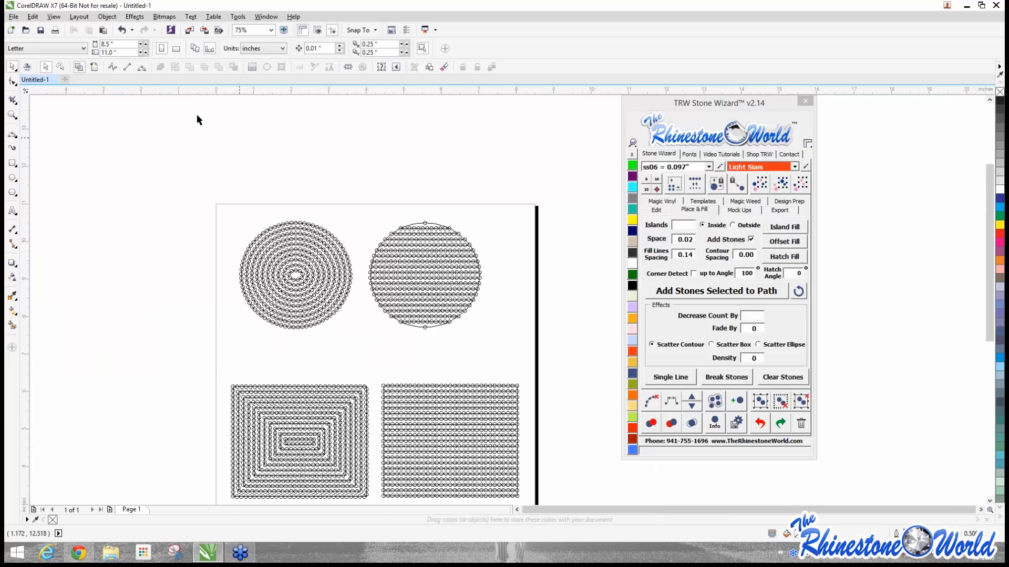
click(94, 68)
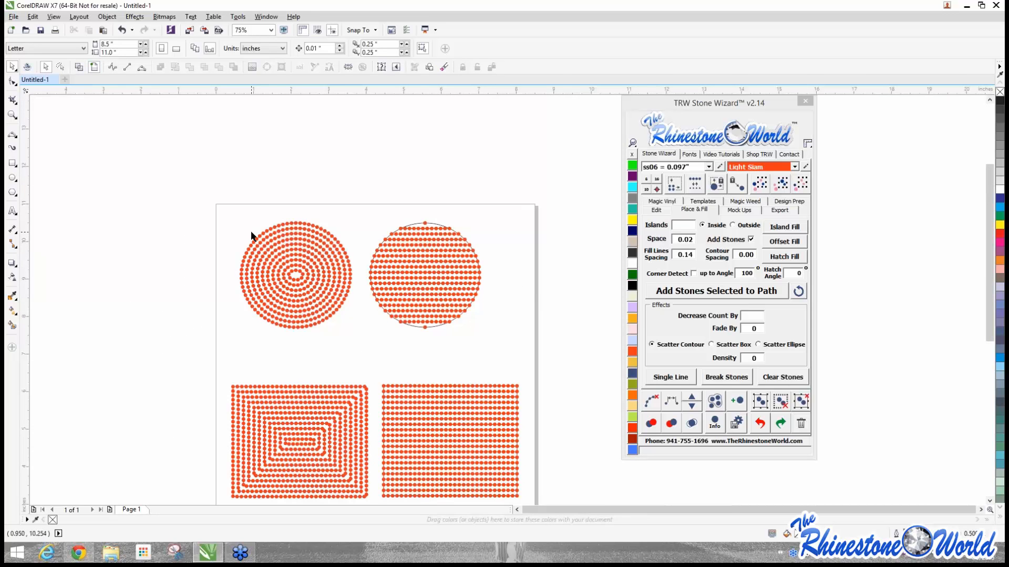
scroll(251, 231, up, 4)
scroll(271, 261, up, 2)
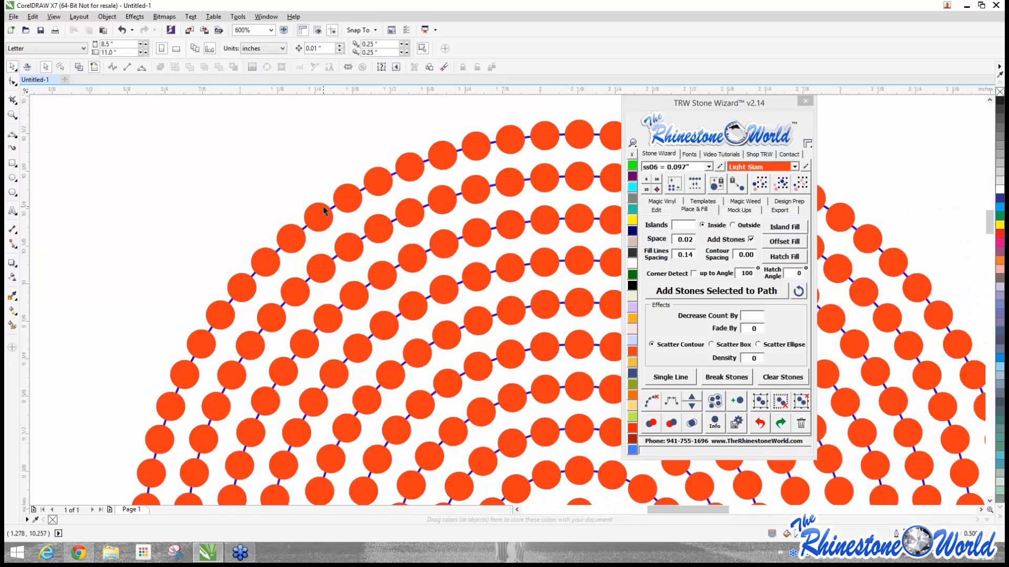
click(79, 67)
scroll(298, 228, up, 2)
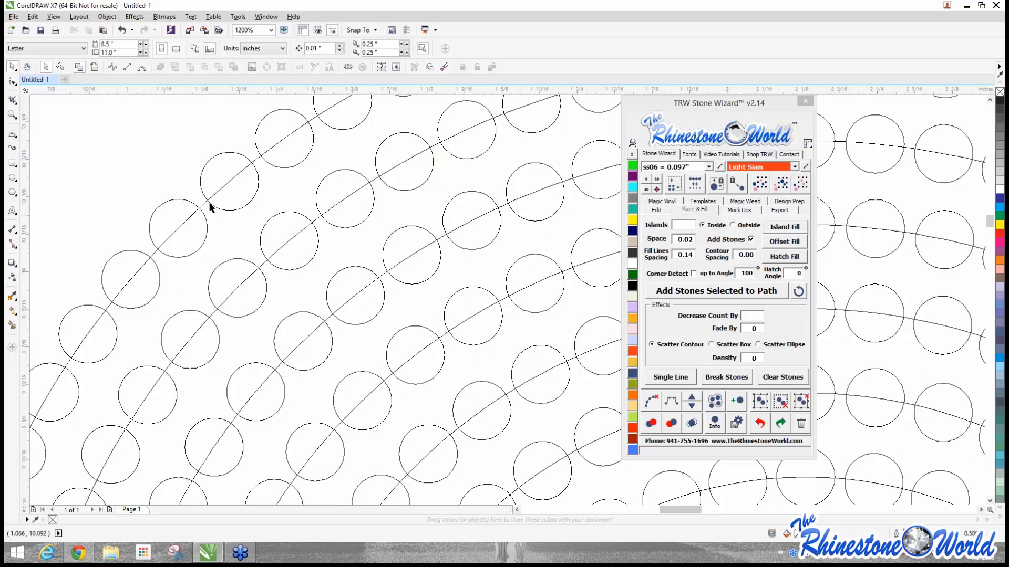
scroll(141, 173, down, 8)
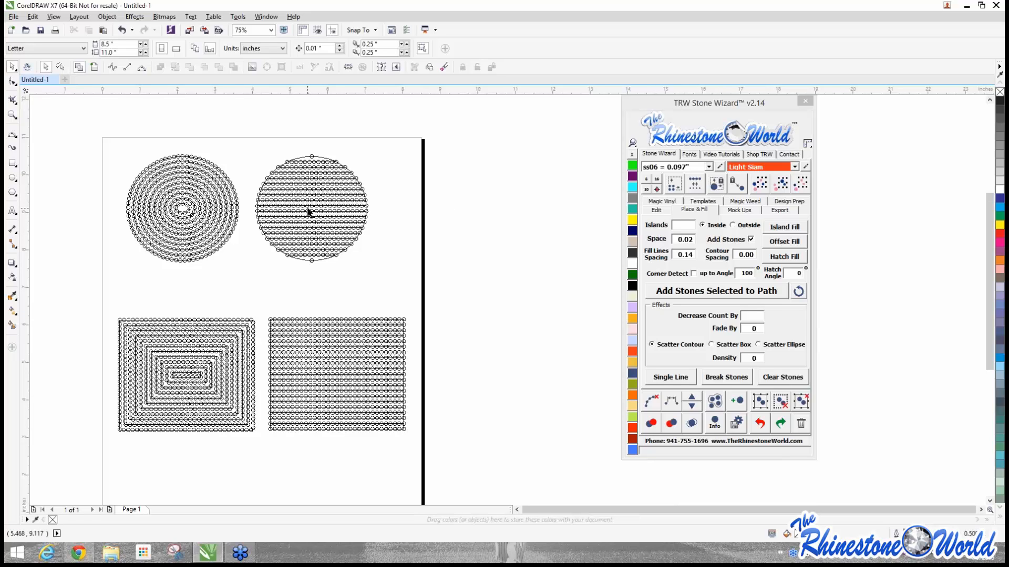
scroll(322, 162, up, 2)
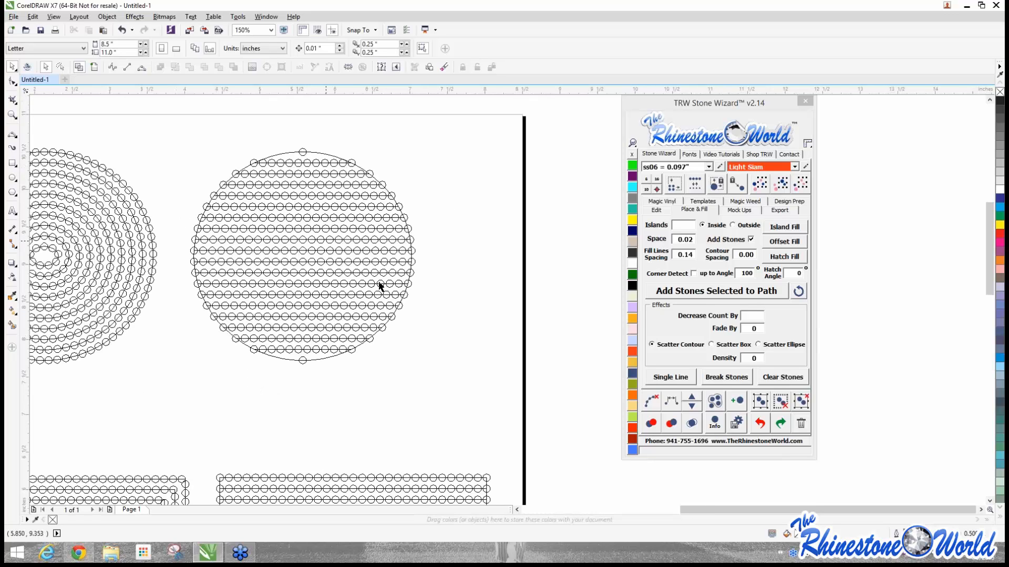
scroll(326, 227, down, 4)
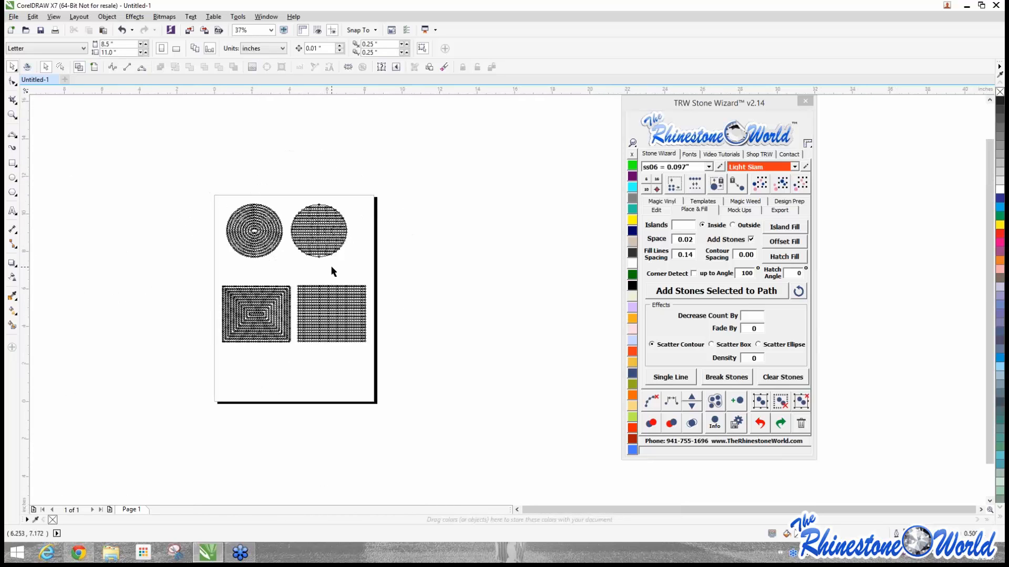
scroll(217, 154, up, 2)
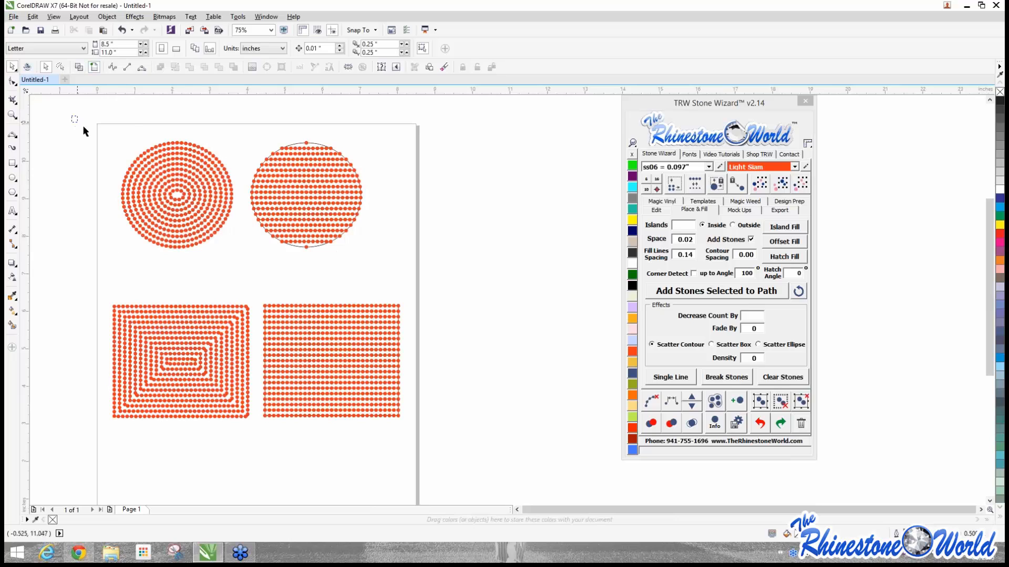
Step: Remove the underlying fill paths from all four shapes, keeping the stones, and inspect the remaining stone patterns
drag(83, 125, 462, 448)
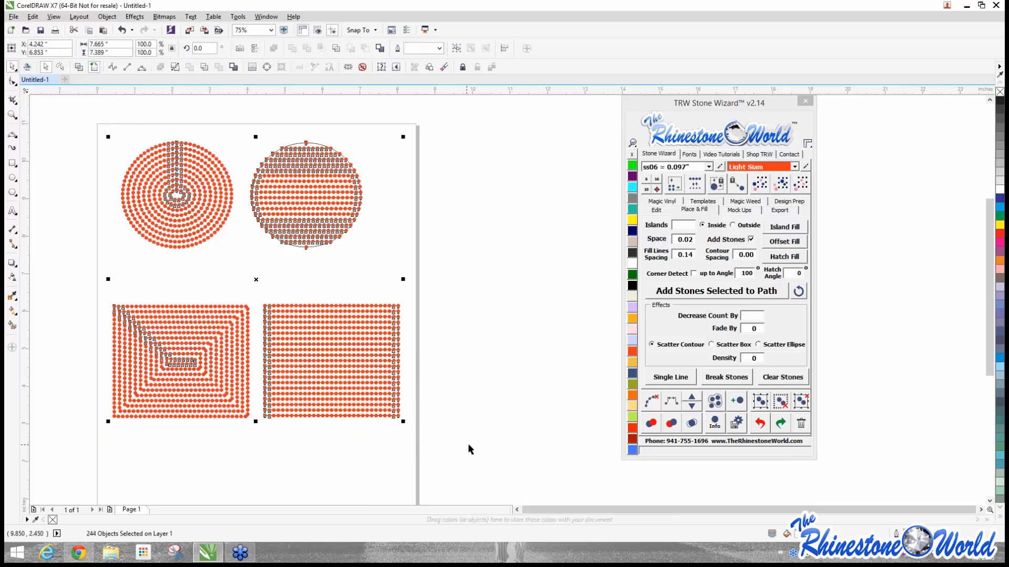
click(650, 407)
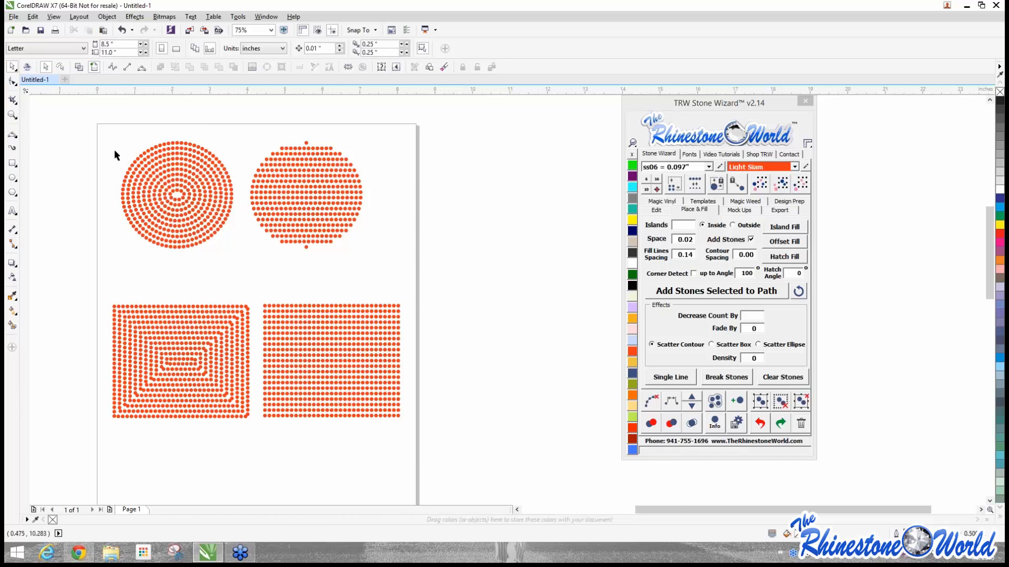
scroll(115, 152, up, 2)
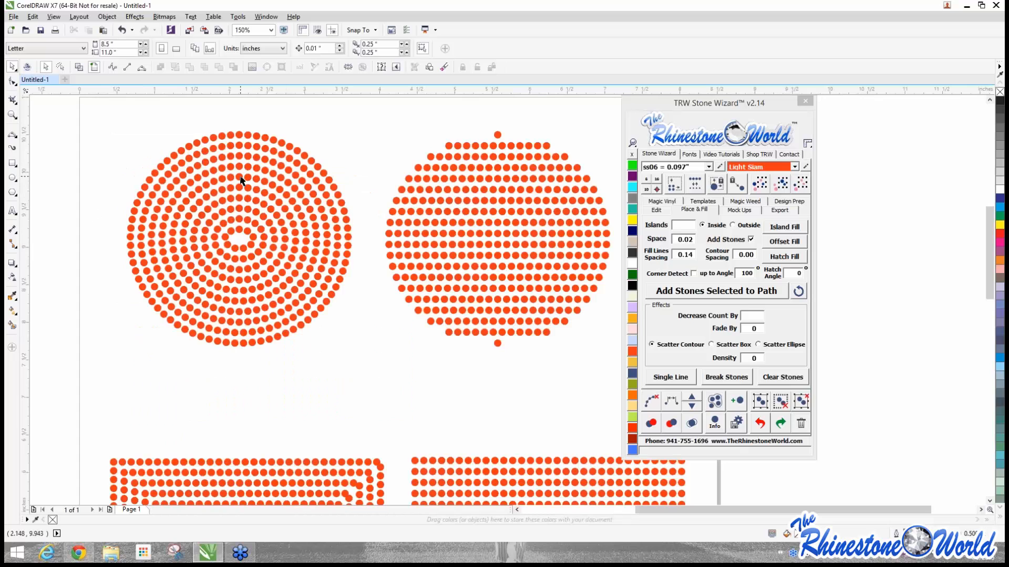
scroll(207, 210, down, 2)
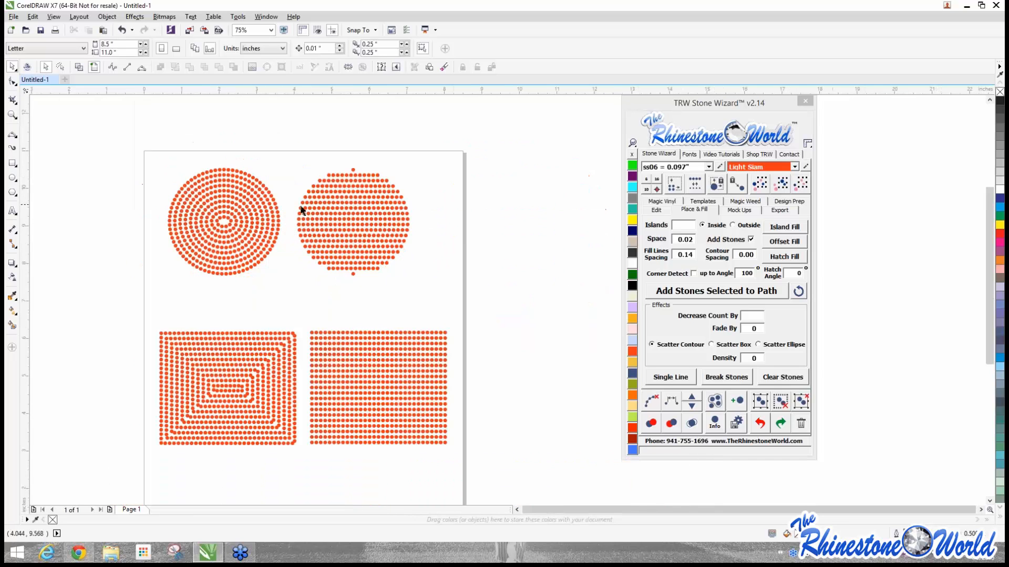
scroll(304, 209, up, 4)
scroll(317, 197, down, 3)
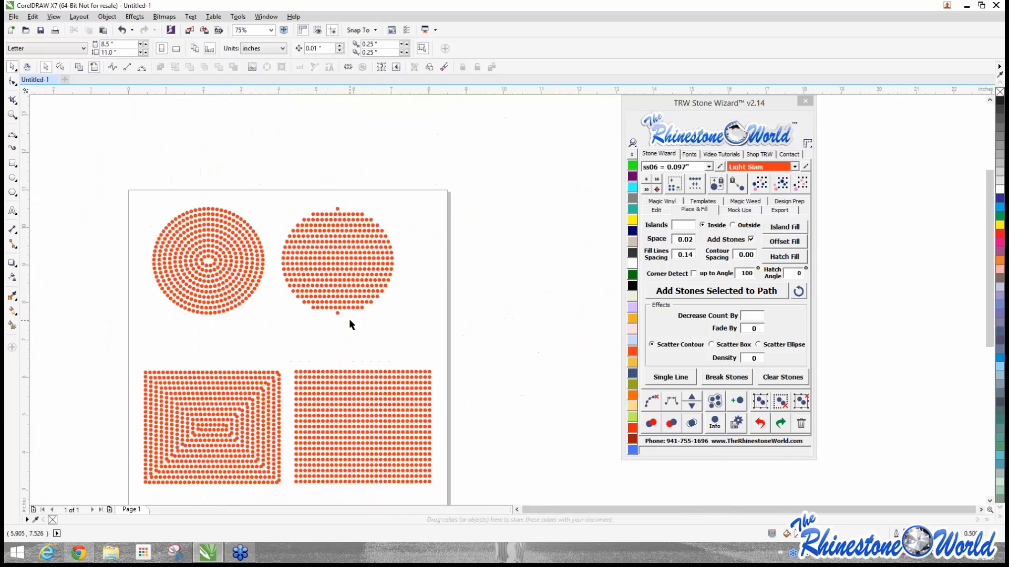
scroll(326, 387, down, 2)
scroll(203, 315, up, 2)
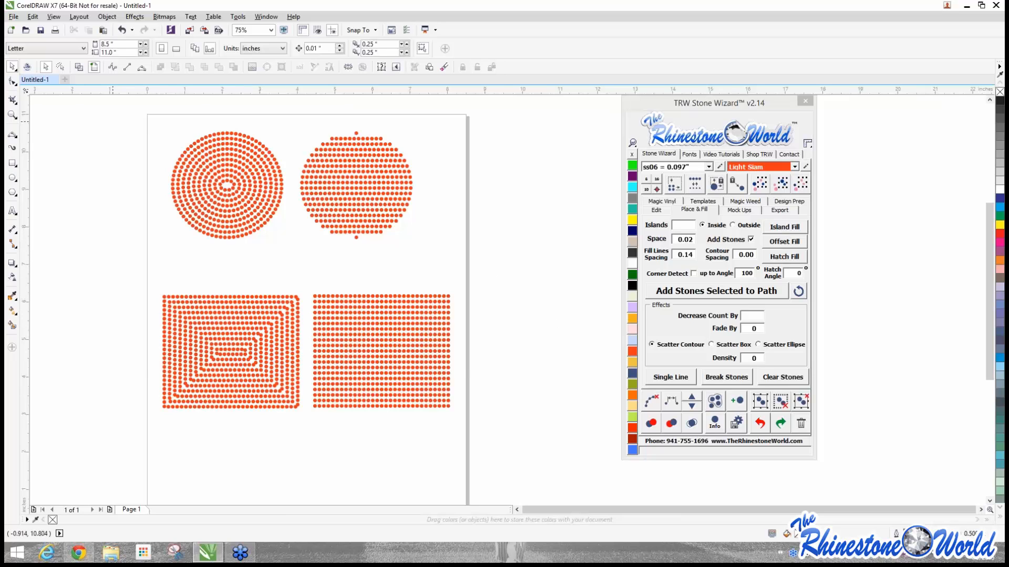
Step: Delete all the stone-filled shapes and draw a basic heart shape about 6.1 by 4.8 inches on the page
drag(112, 122, 524, 445)
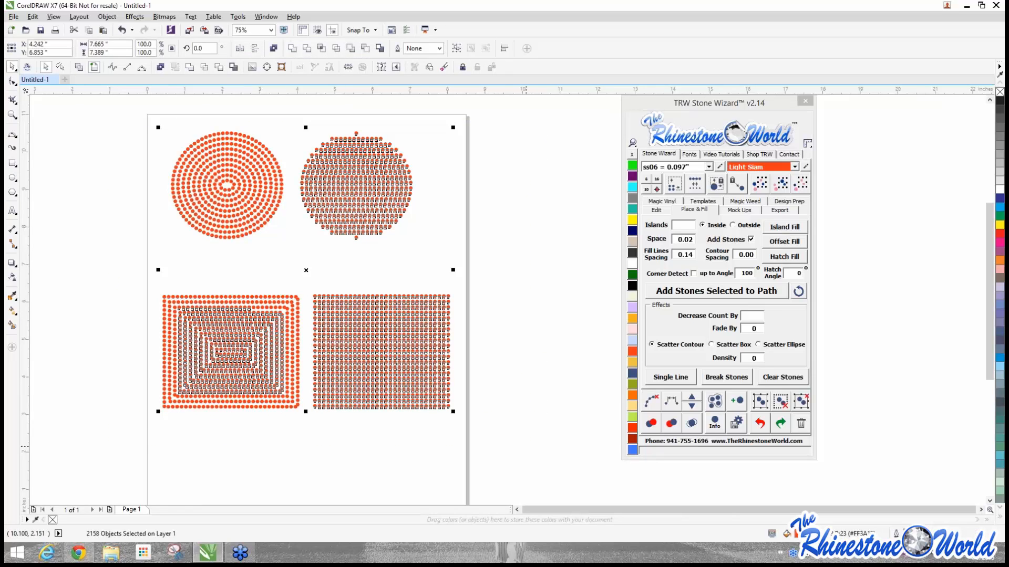
key(Delete)
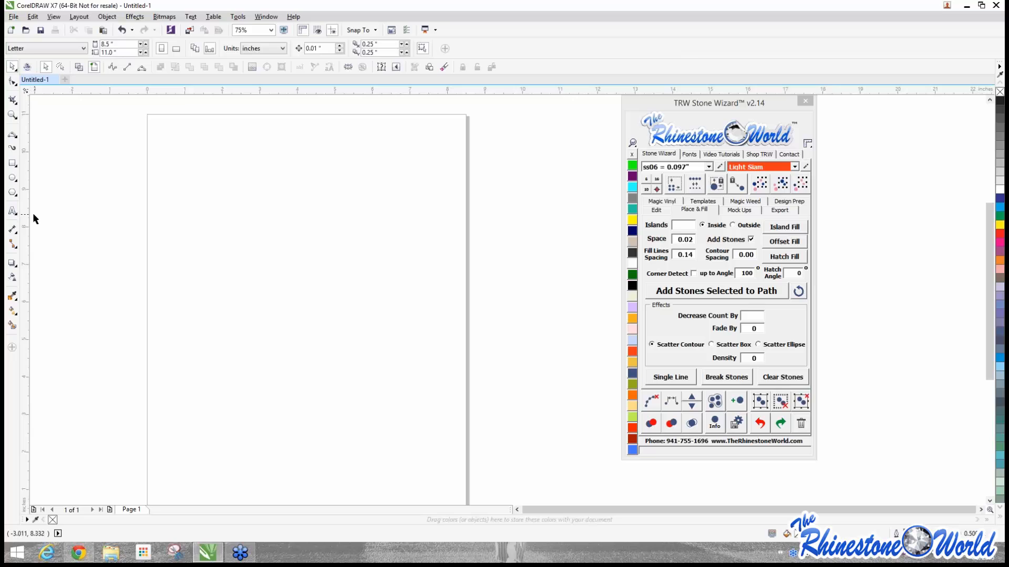
click(14, 193)
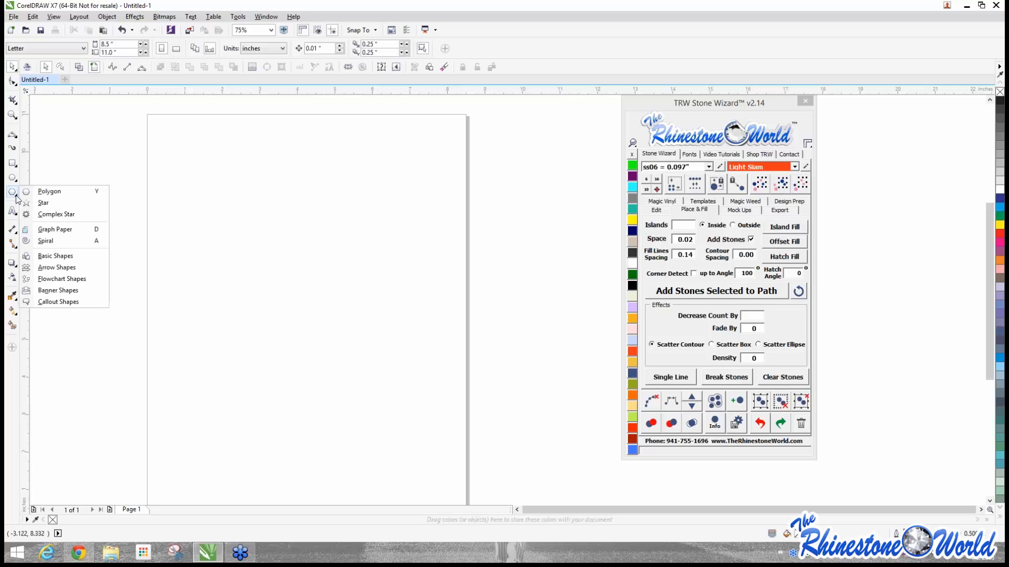
click(82, 257)
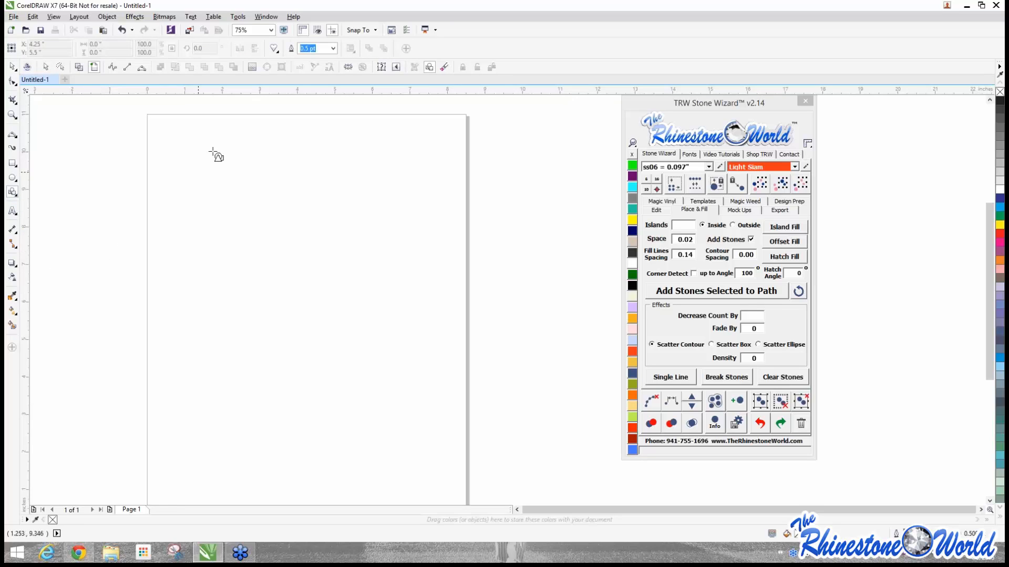
click(274, 48)
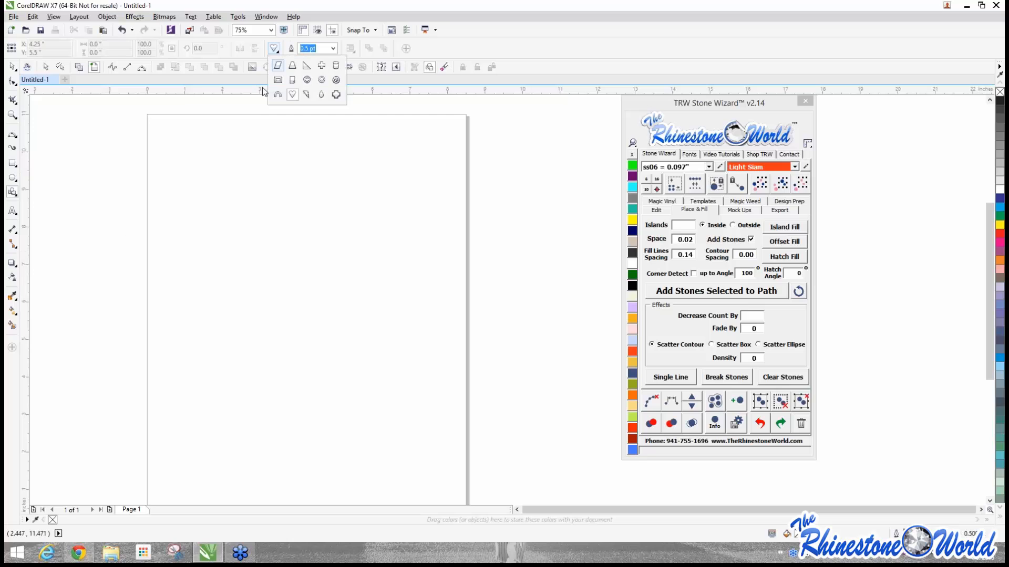
click(225, 157)
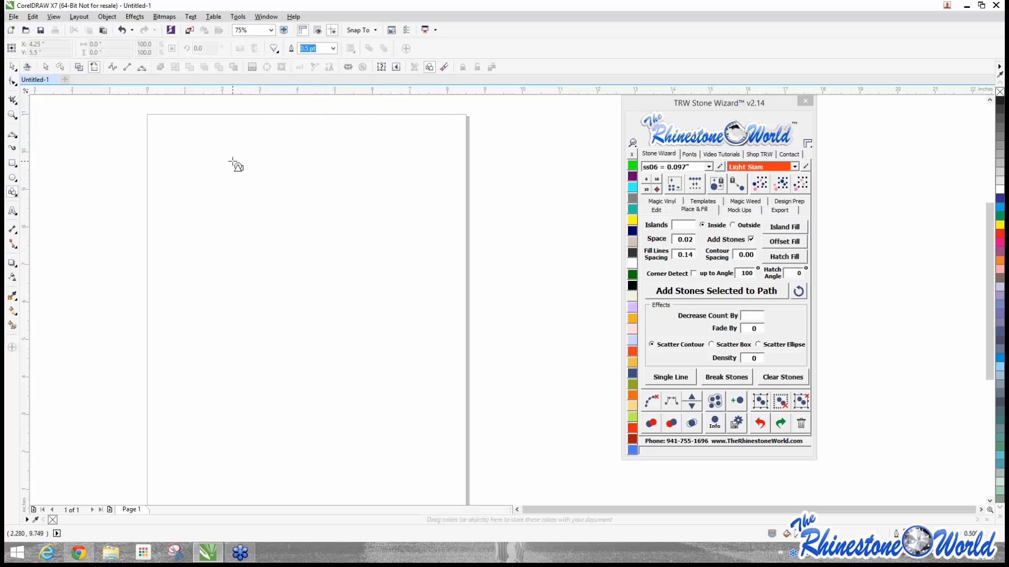
drag(214, 159, 447, 344)
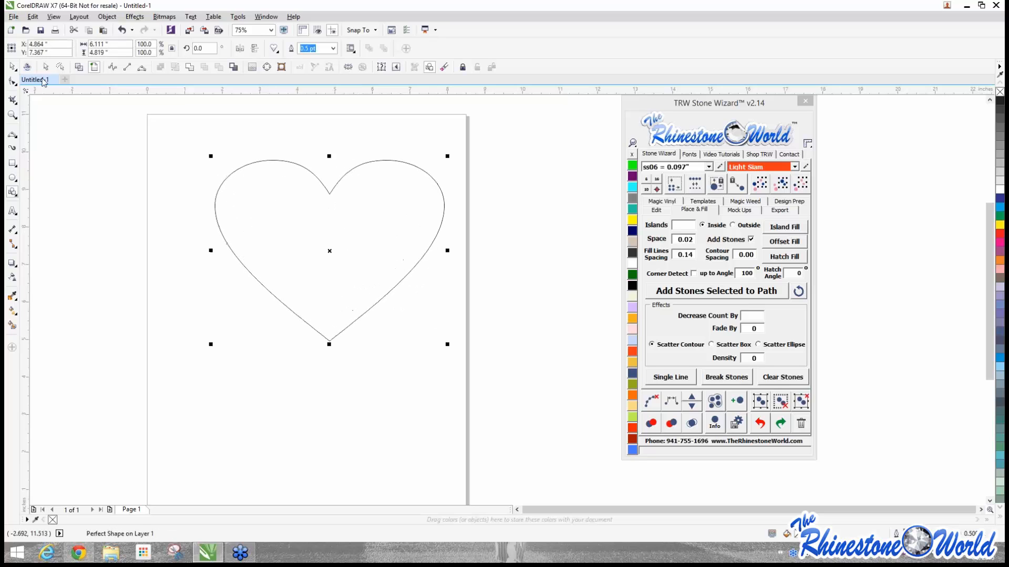
Step: Move the heart left and slightly down, and enlarge it proportionally to about 6.96 by 5.49 inches
click(12, 66)
drag(279, 189, 253, 205)
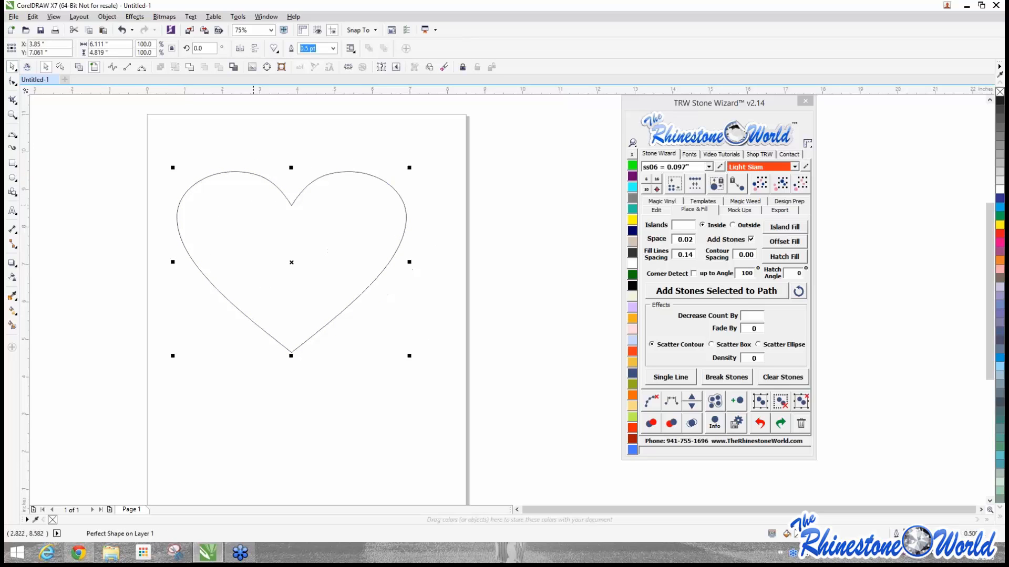
drag(410, 167, 441, 142)
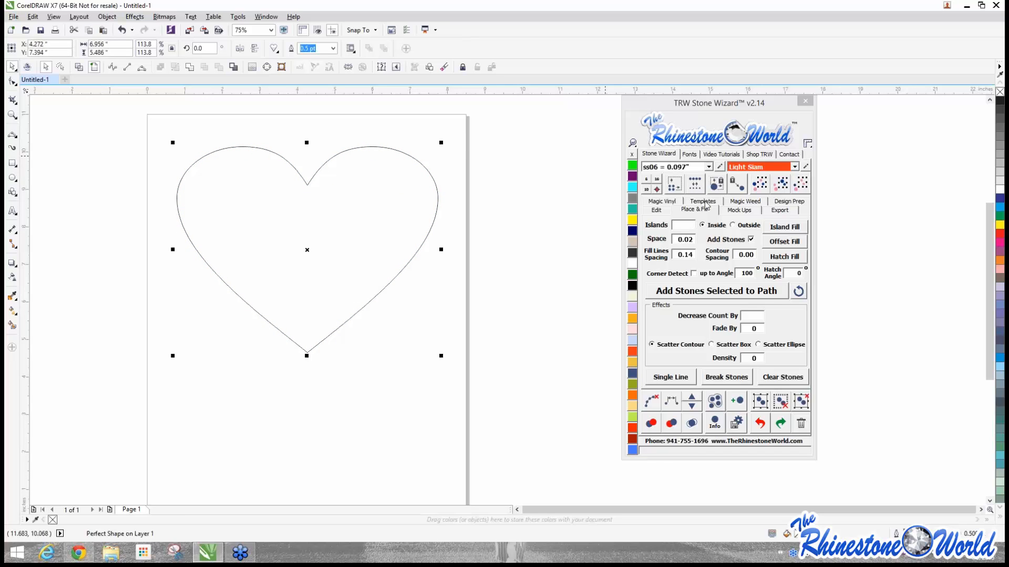
Step: Create one outside island around the heart with Island Fill, using 0.07 contour spacing and no added stones
click(683, 225)
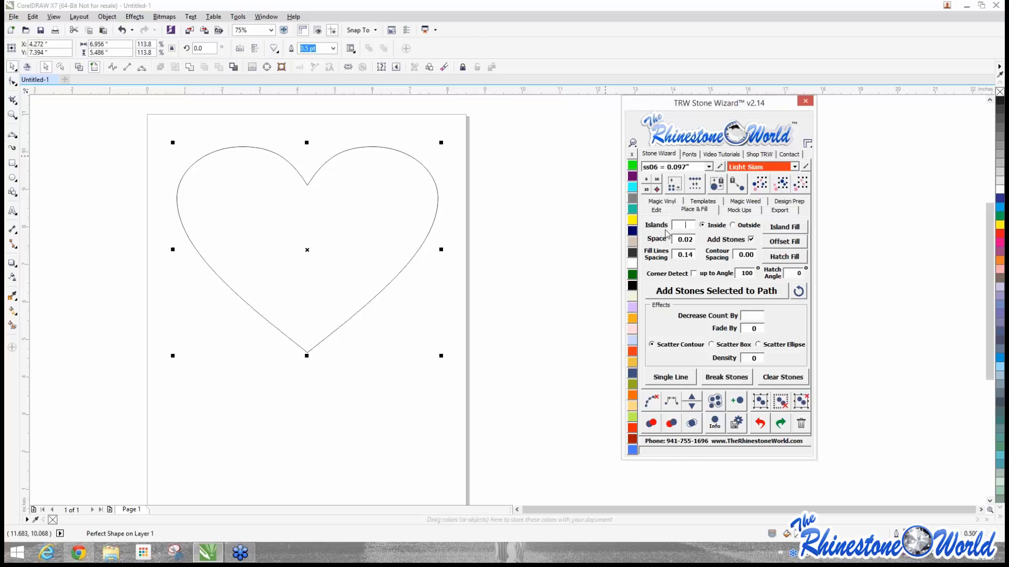
text(1)
click(751, 240)
click(748, 226)
click(753, 256)
key(BackSpace)
text(7)
click(792, 229)
Step: Fill the inner heart with Aquamarine and inspect the gap between it and the outer contour
click(439, 223)
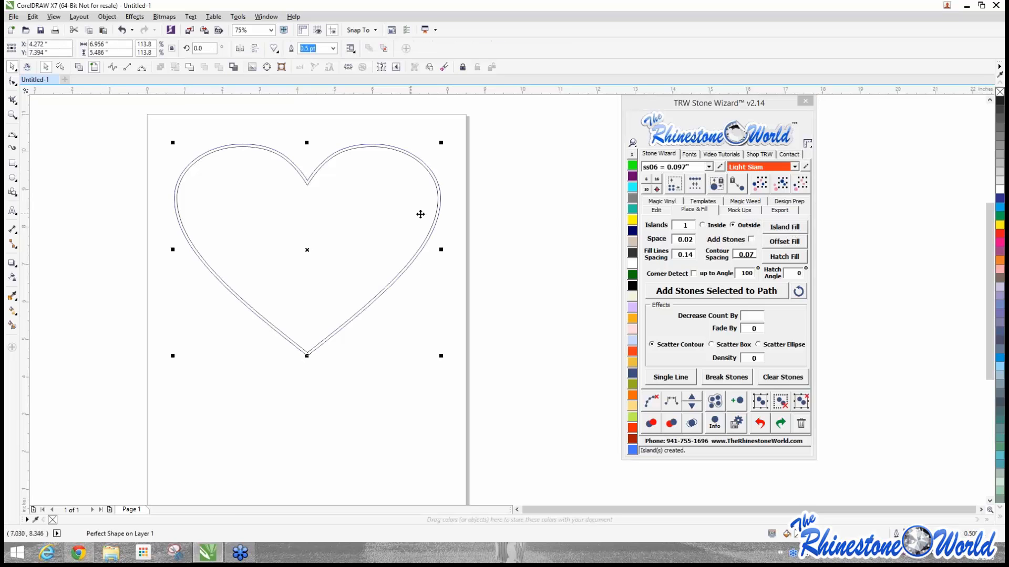
click(632, 188)
scroll(473, 174, up, 3)
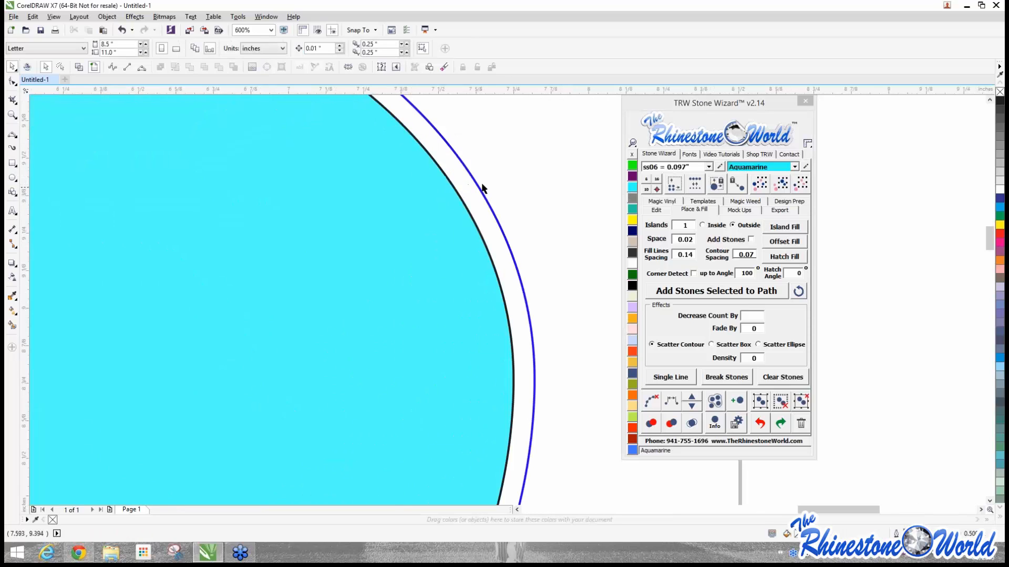
scroll(386, 237, down, 2)
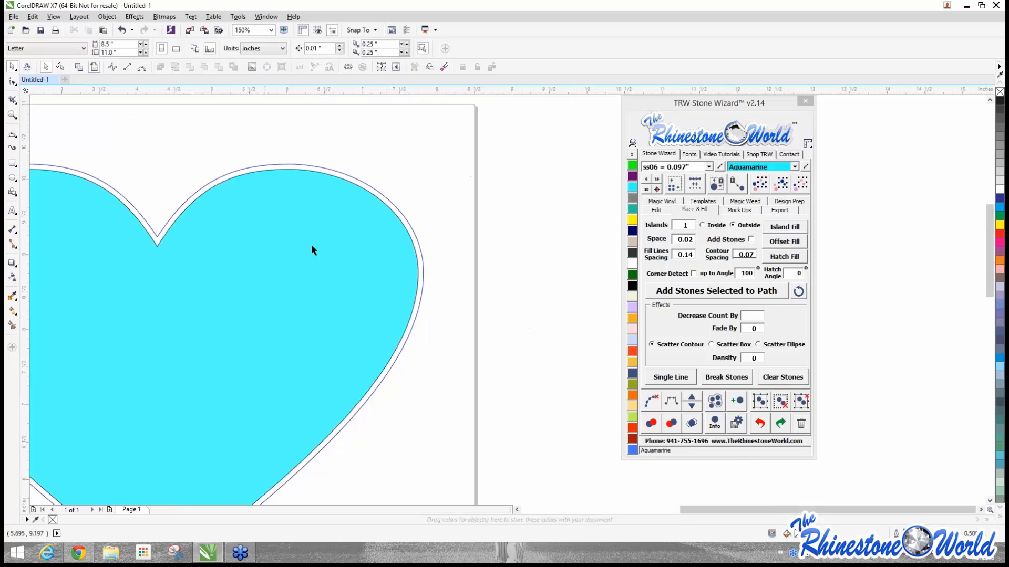
scroll(398, 184, up, 2)
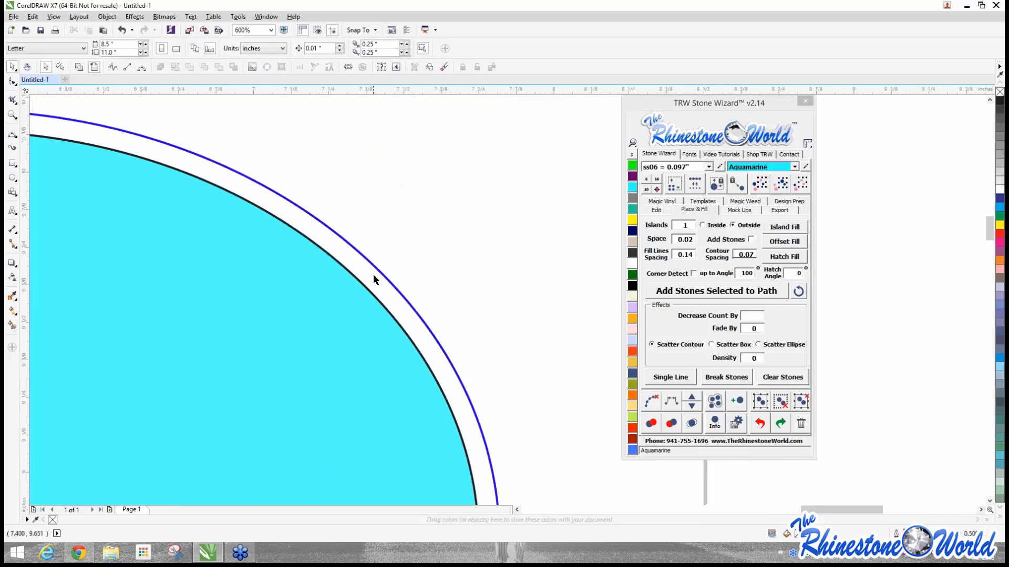
Step: Move the outer contour up and to the right of the heart and fill it with TRW Web green
drag(374, 275, 550, 201)
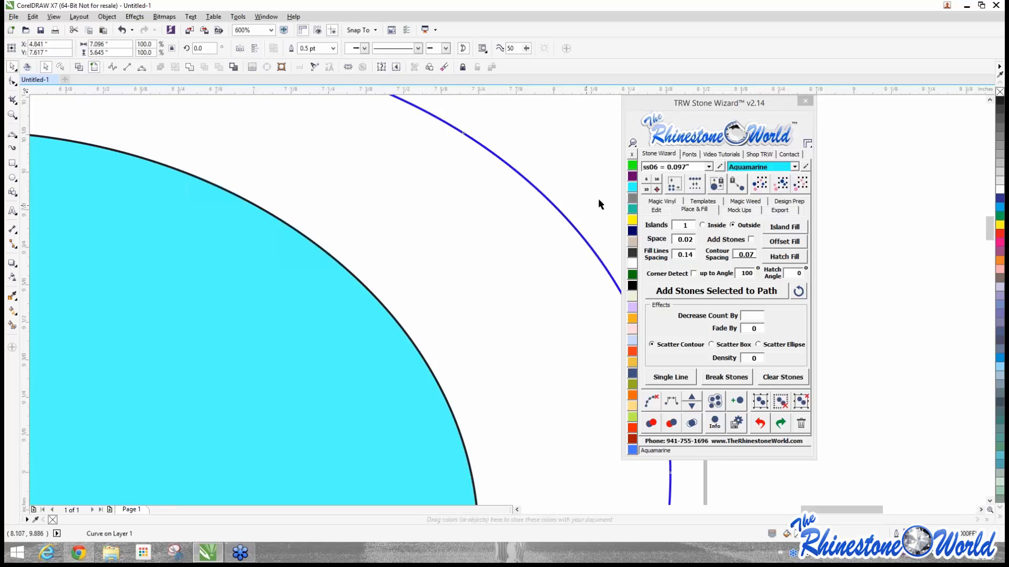
click(632, 166)
click(578, 153)
scroll(578, 154, down, 1)
scroll(579, 154, down, 1)
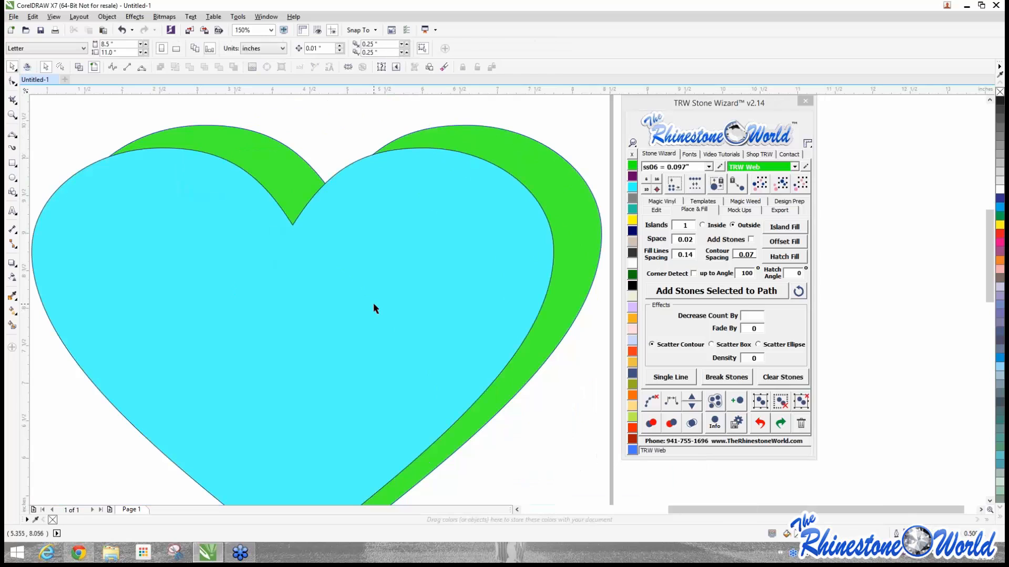
scroll(509, 286, up, 2)
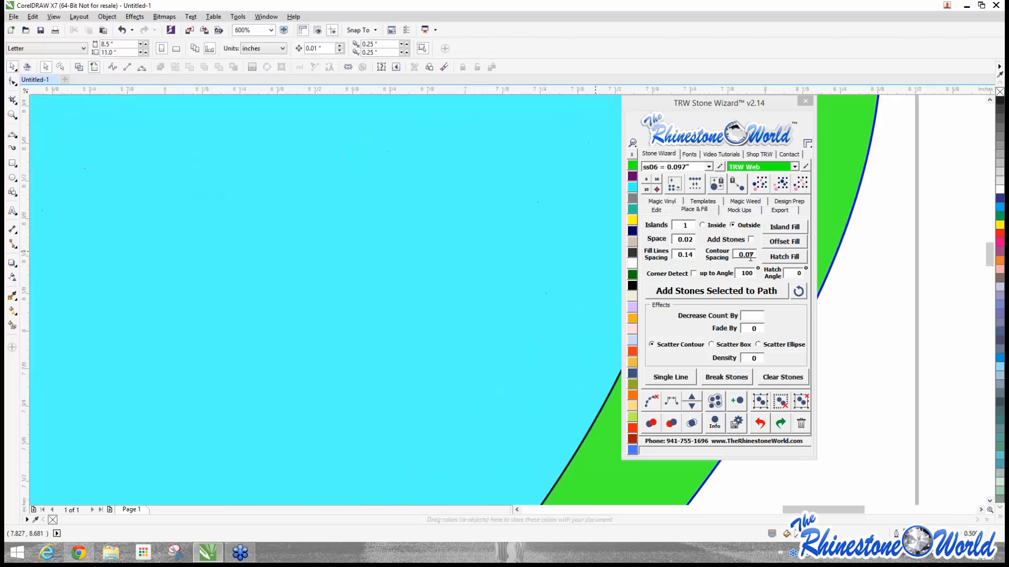
scroll(750, 256, down, 2)
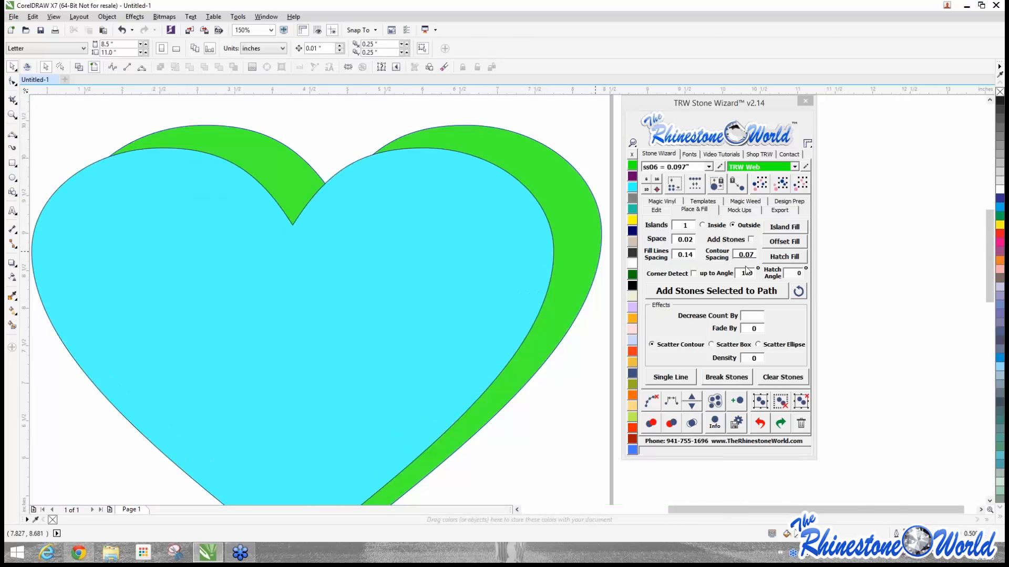
Step: Undo the outer contour's green fill and its move, and deselect it
key(ctrl+z)
key(ctrl+z)
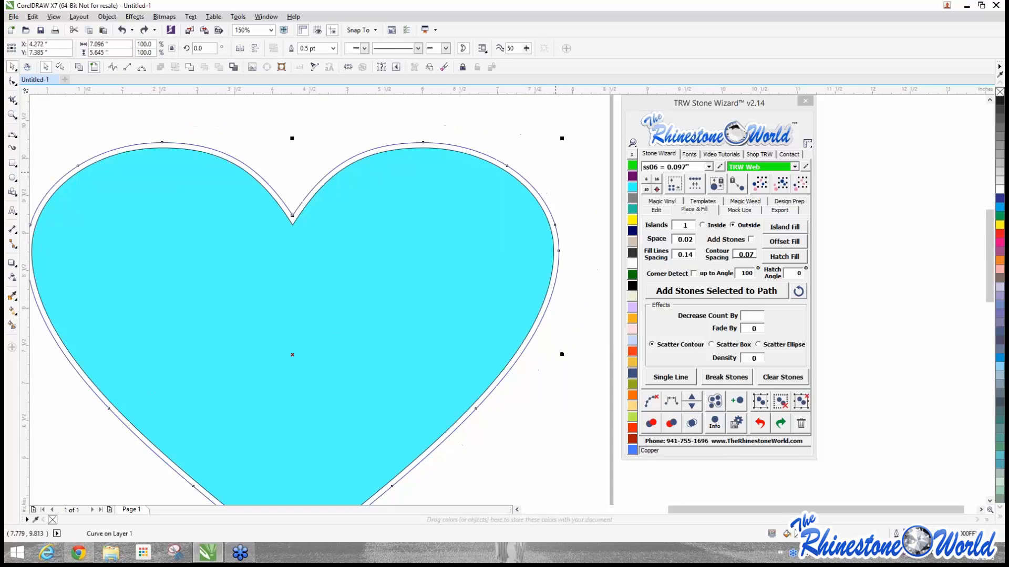
click(552, 169)
Step: Fill the outer contour around the heart with TRW Web green
scroll(536, 202, up, 3)
scroll(530, 200, up, 1)
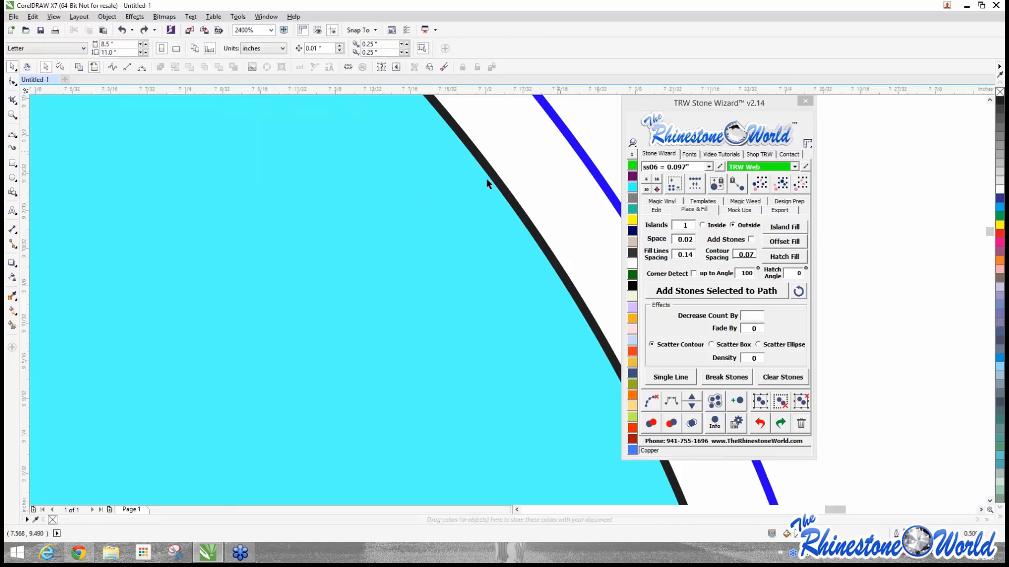
click(526, 172)
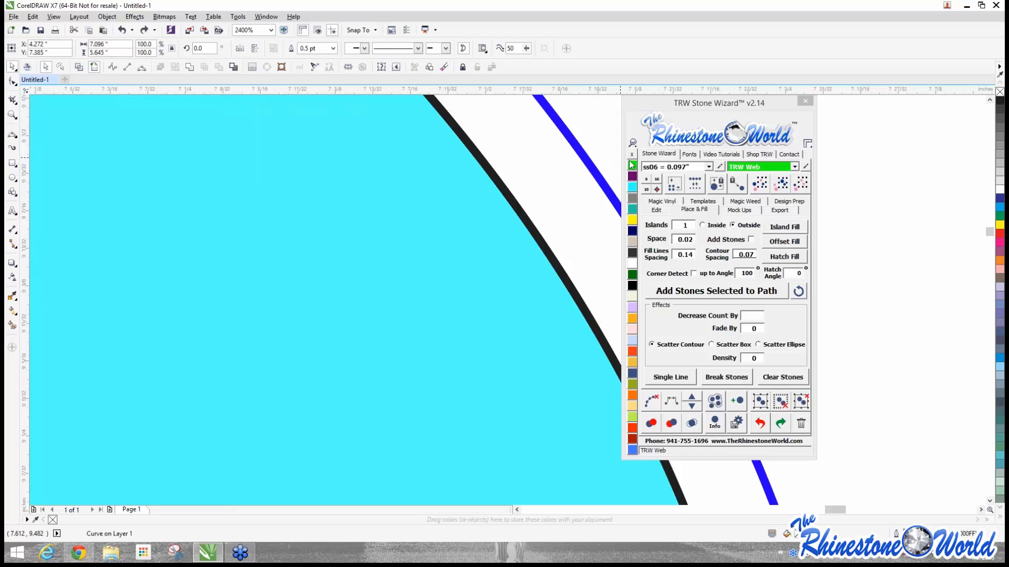
click(632, 165)
click(599, 132)
scroll(596, 128, down, 6)
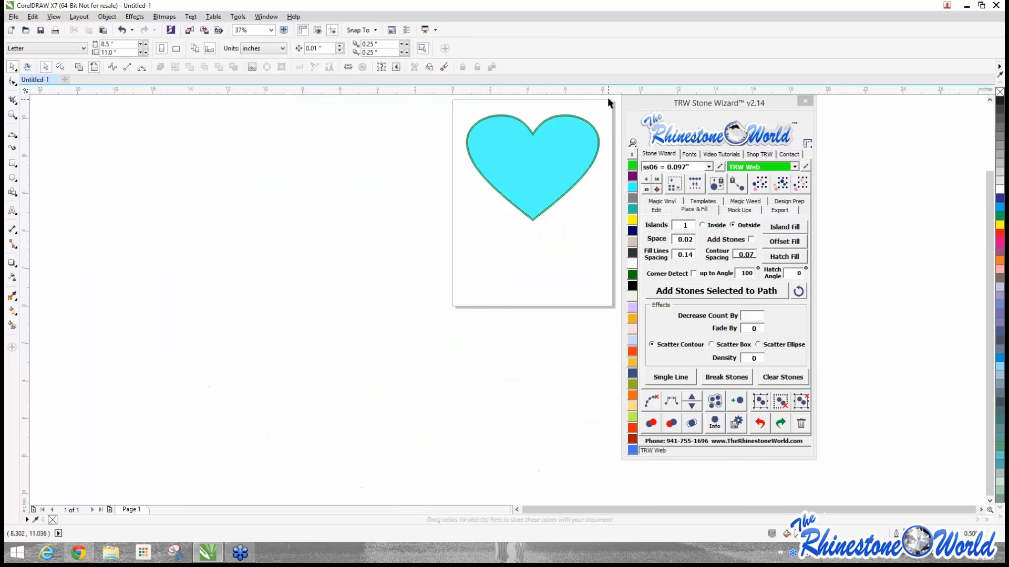
Step: Inspect the outer contour and heart as wireframe outlines, and return to the full-color view
scroll(606, 99, up, 2)
scroll(543, 178, down, 2)
scroll(522, 200, up, 4)
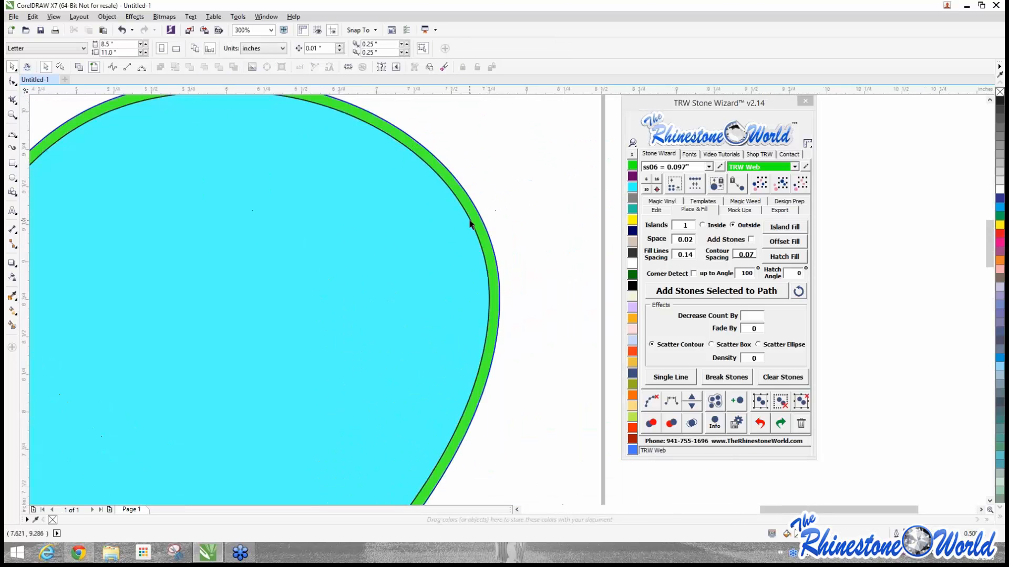
click(479, 223)
scroll(489, 216, up, 2)
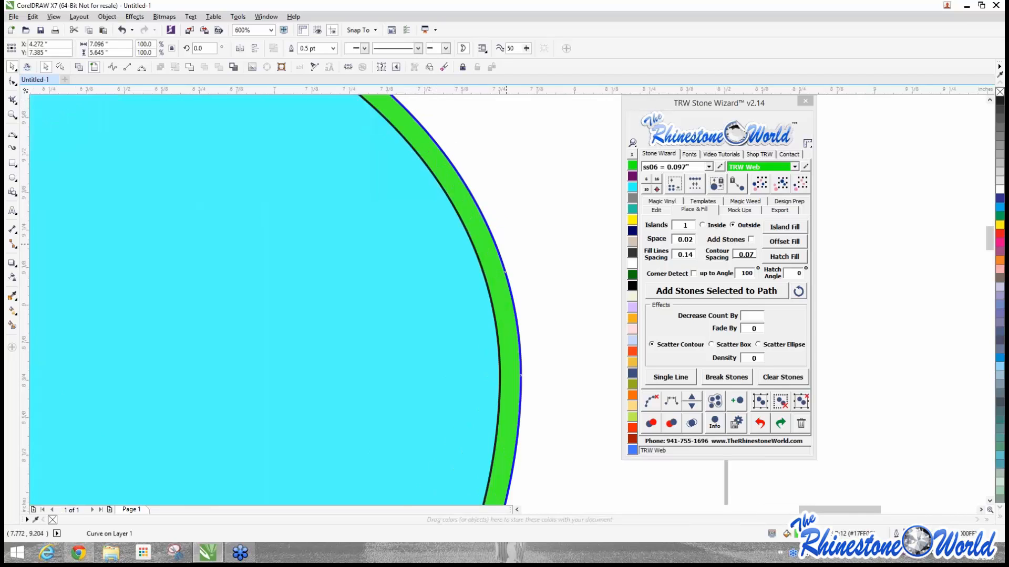
click(79, 67)
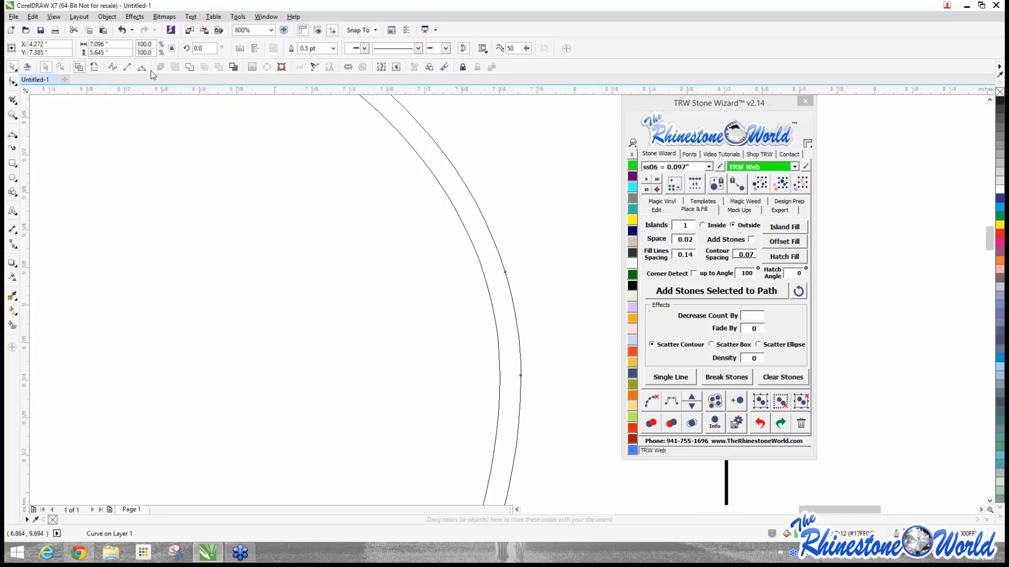
click(94, 67)
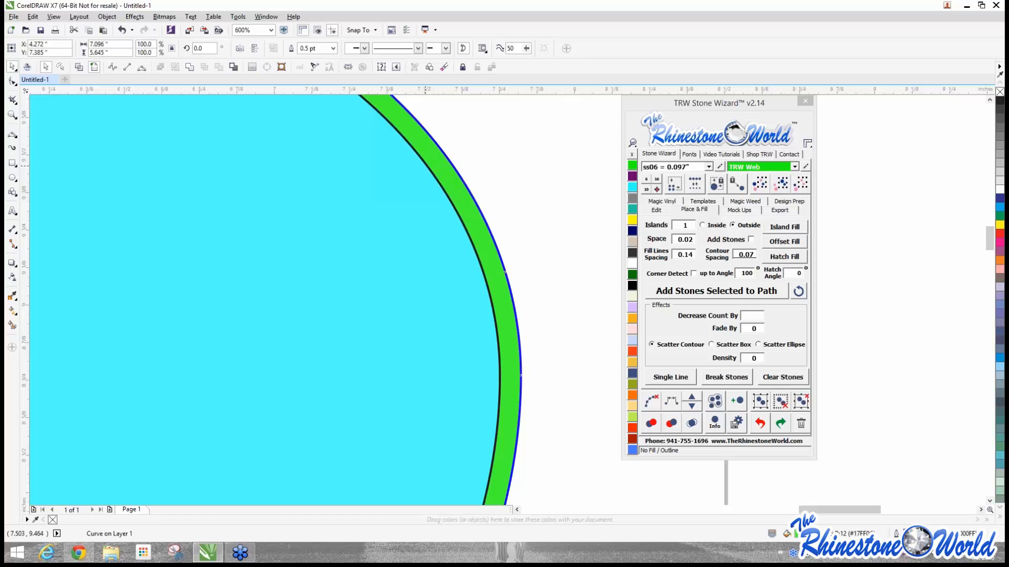
Step: Remove the outlines from the green outer contour and the blue inner heart
right_click(631, 153)
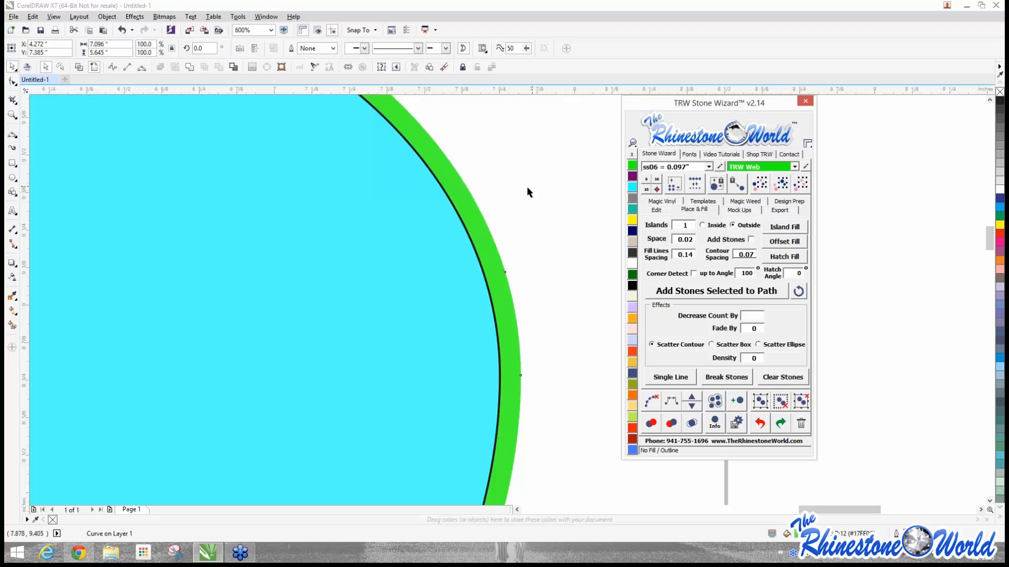
click(467, 213)
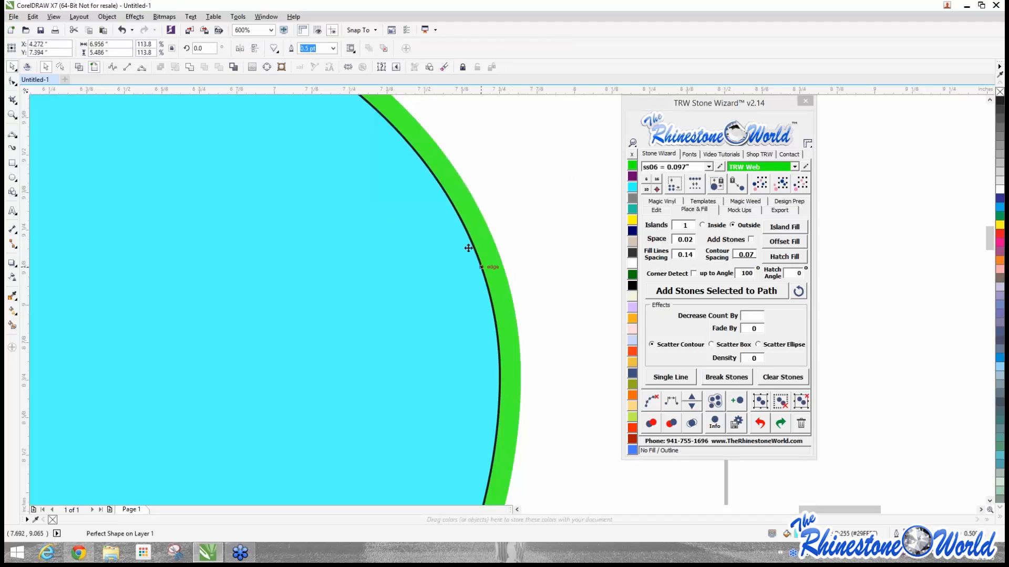
right_click(631, 155)
click(568, 181)
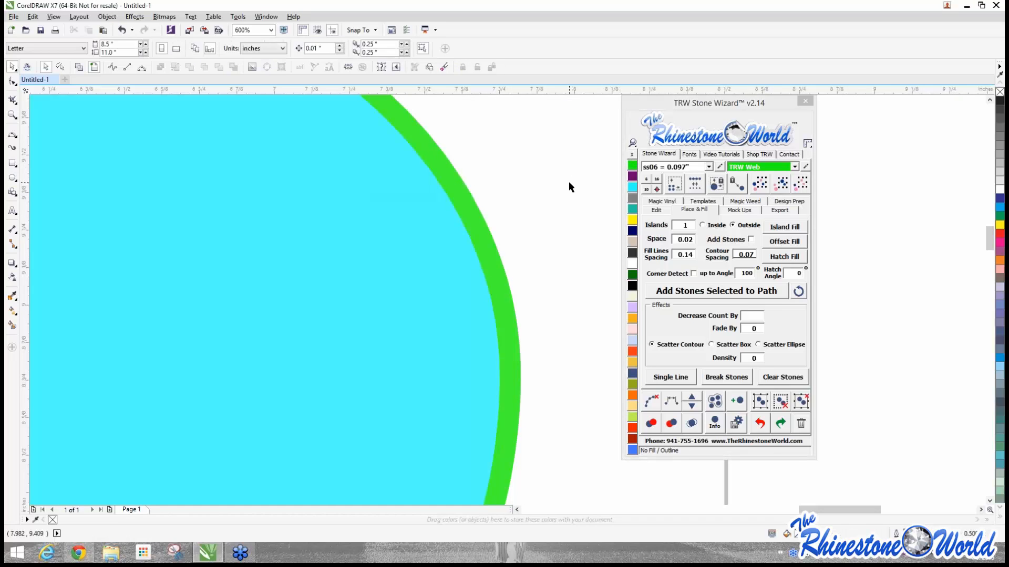
Step: Move the blue heart down to expose the green shape behind it, undo the move, and deselect
scroll(568, 181, down, 4)
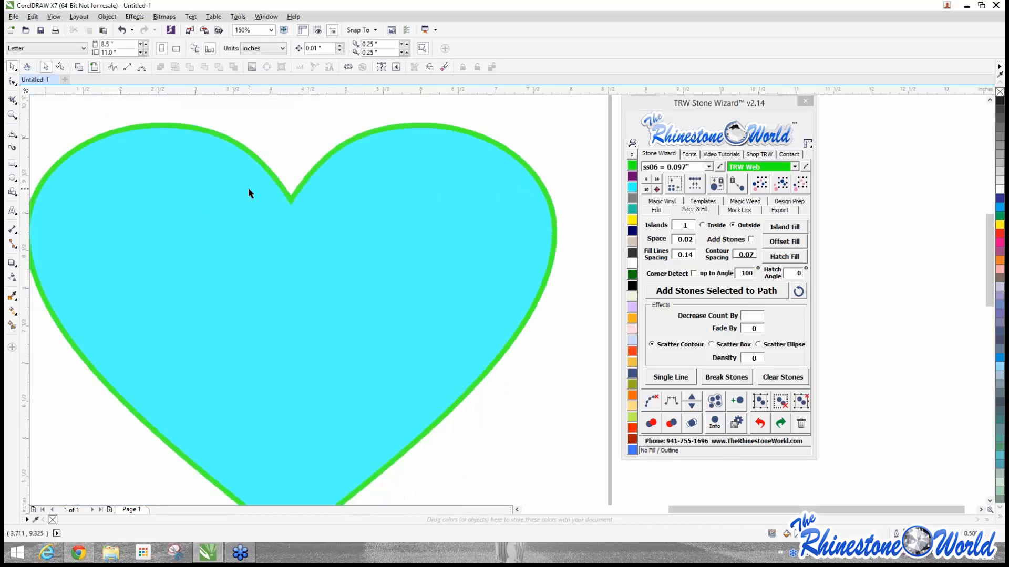
scroll(248, 188, down, 2)
drag(249, 188, 255, 299)
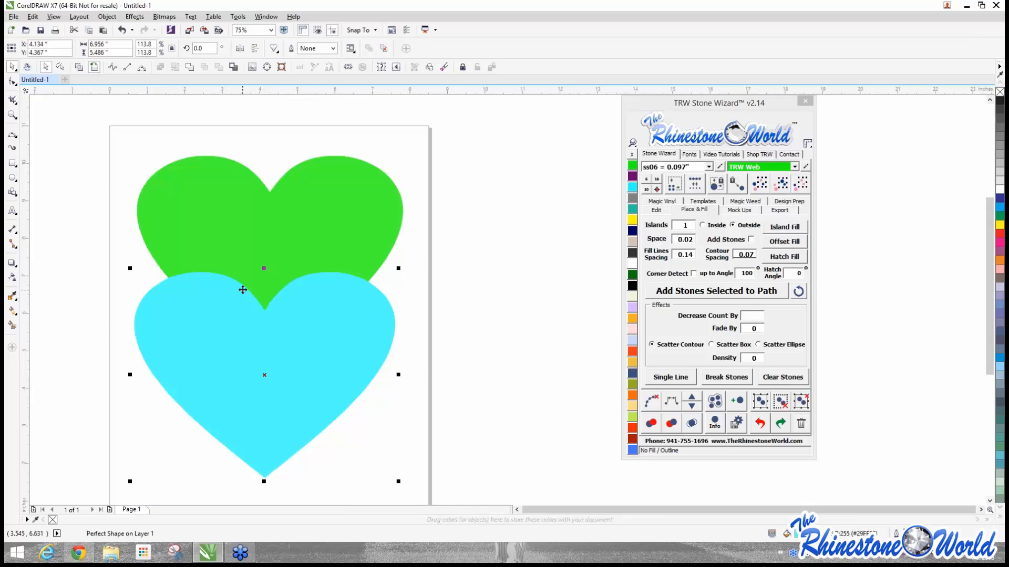
key(ctrl+z)
key(Escape)
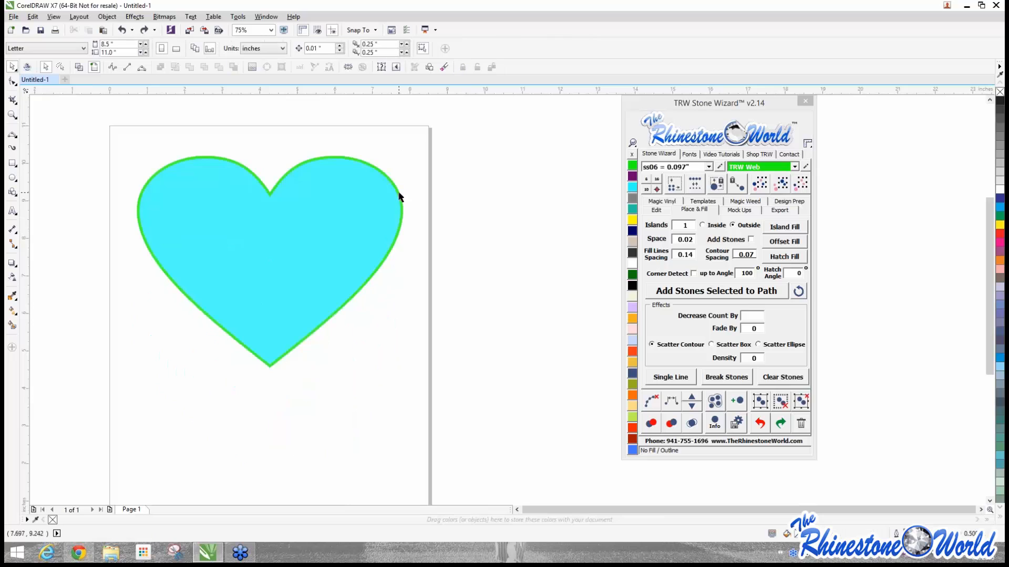
Step: Move the green outer contour to the right of the blue heart and undo the move
scroll(395, 199, up, 5)
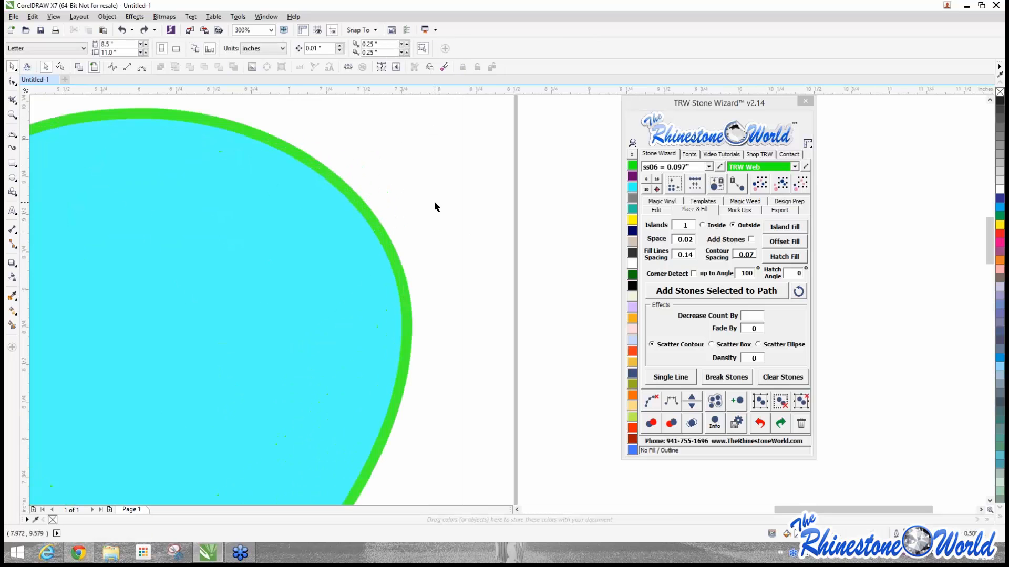
click(371, 220)
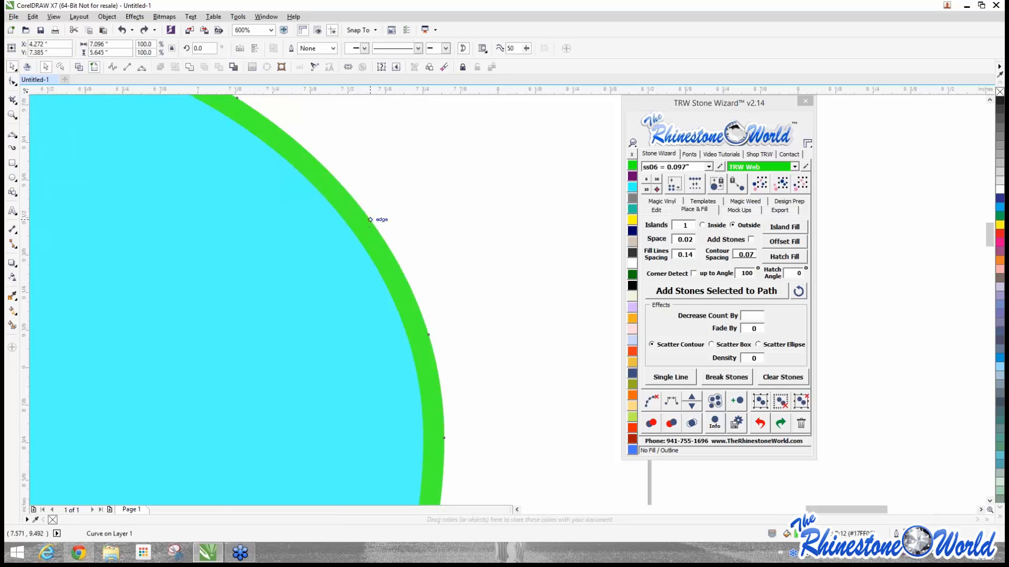
scroll(379, 218, down, 3)
scroll(334, 417, down, 1)
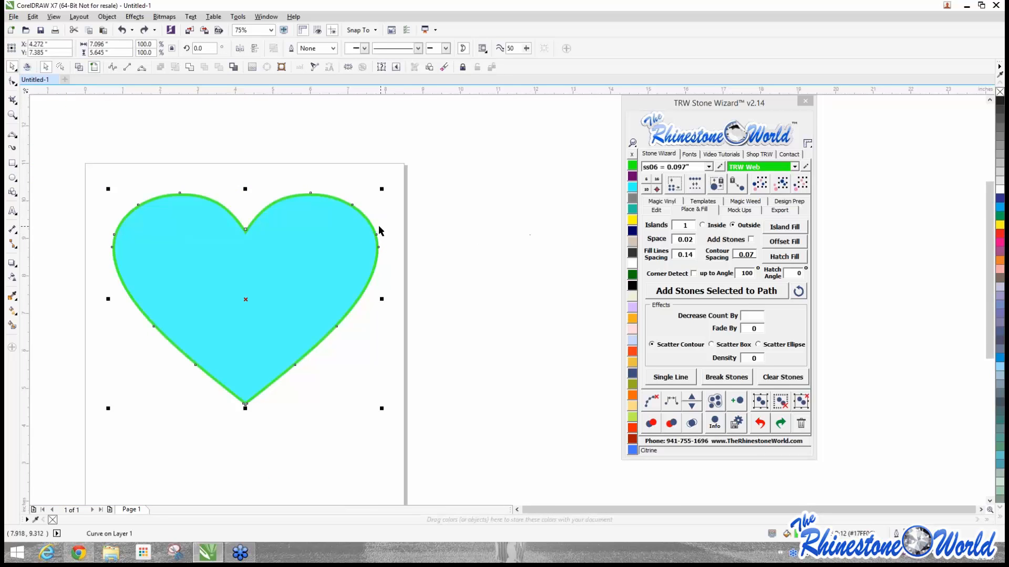
scroll(374, 227, up, 2)
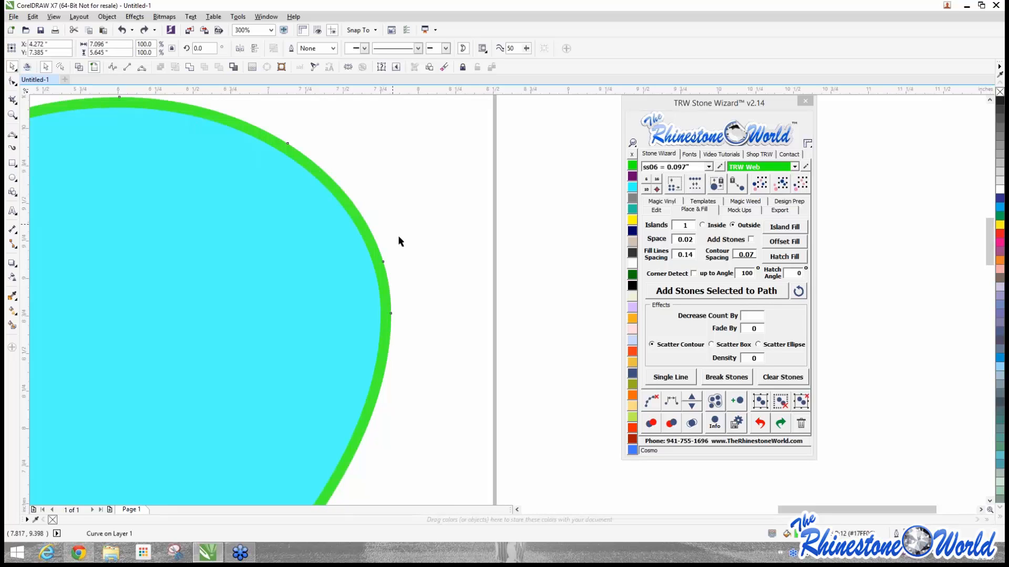
click(394, 306)
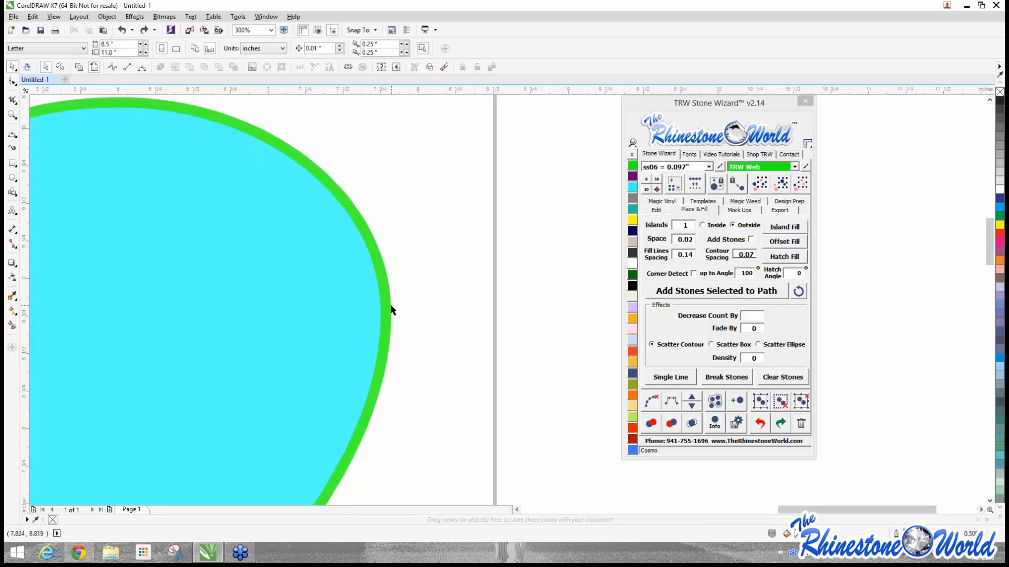
drag(392, 309, 507, 295)
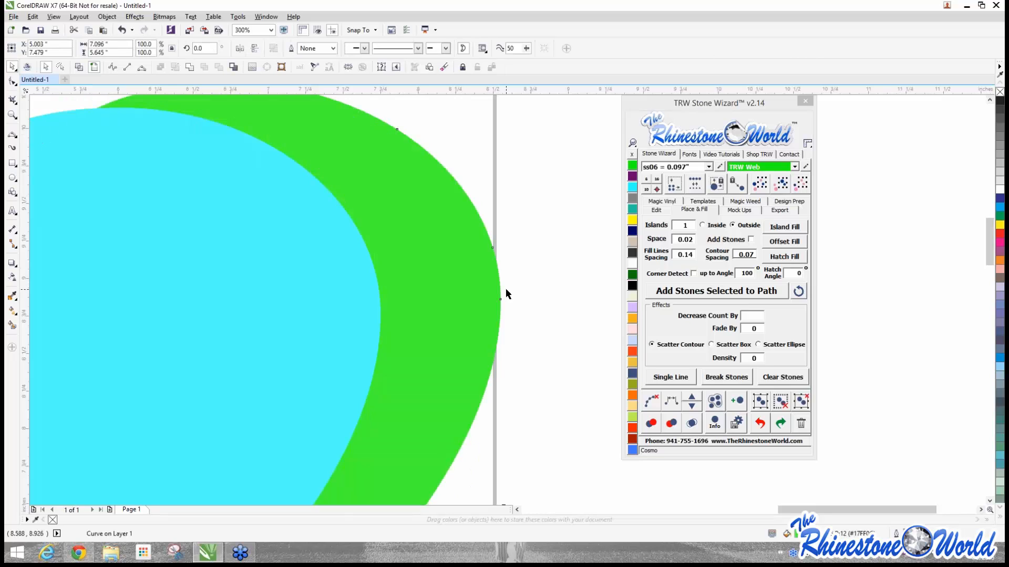
key(ctrl+z)
click(473, 257)
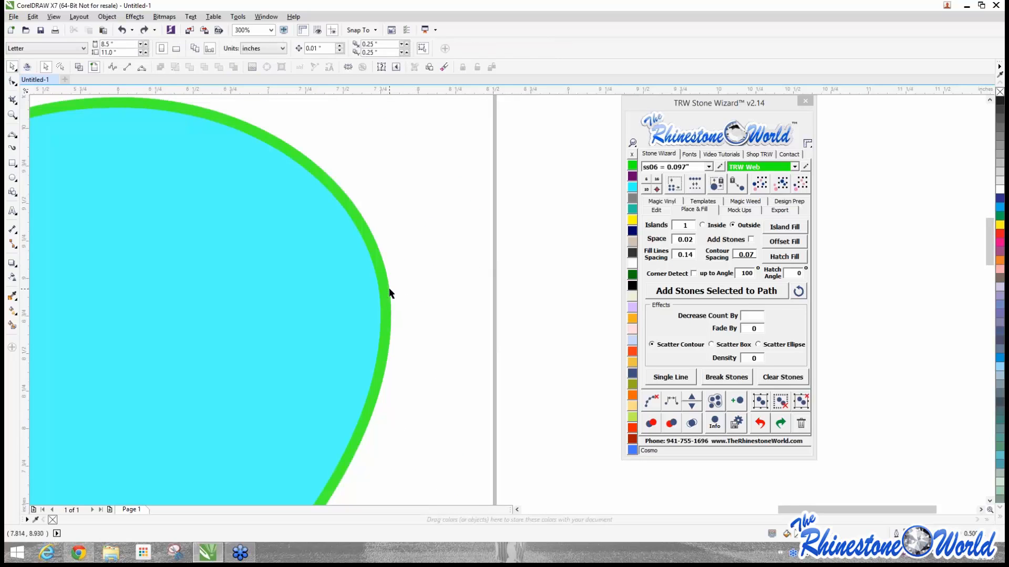
click(709, 167)
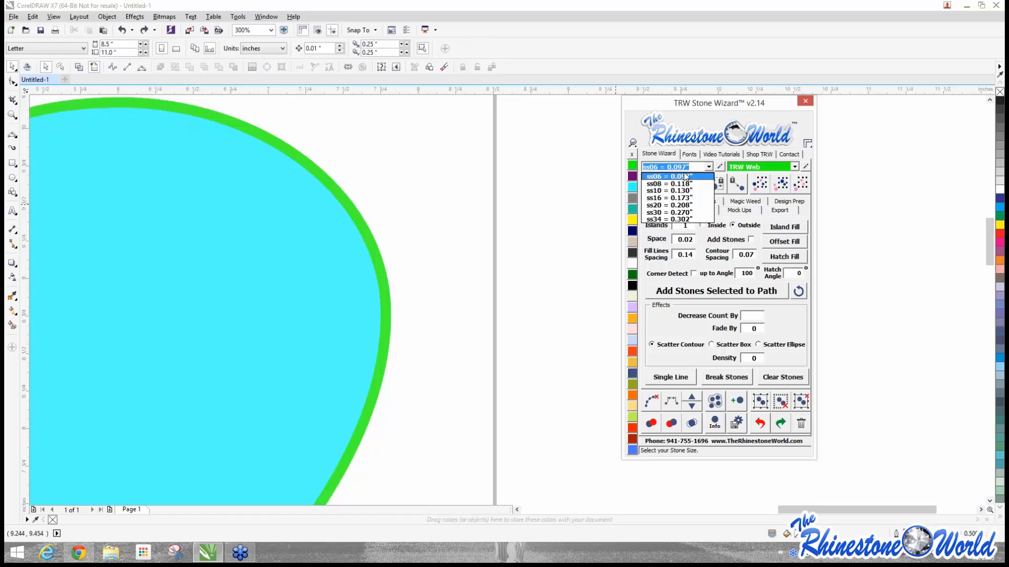
click(502, 205)
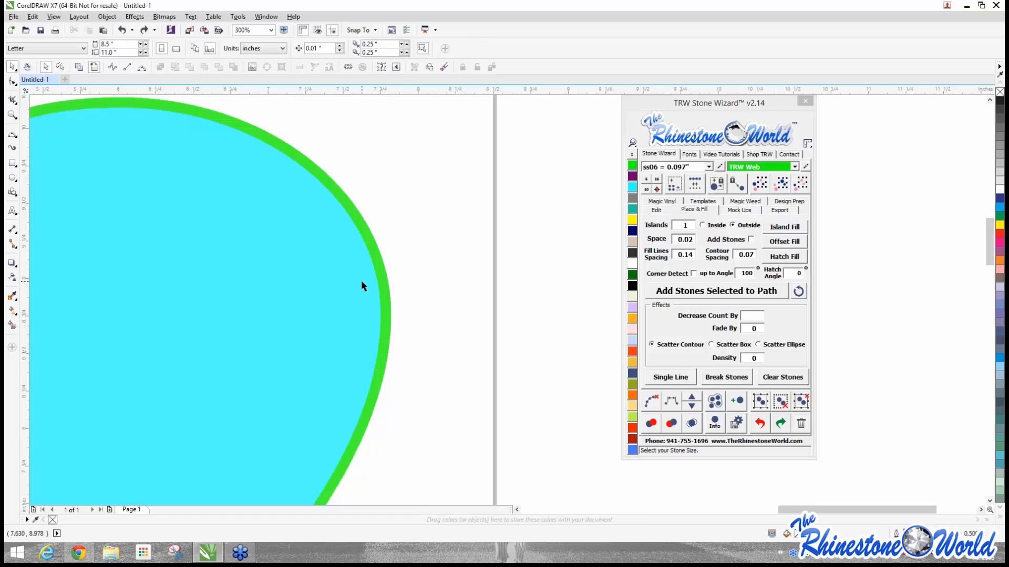
click(384, 278)
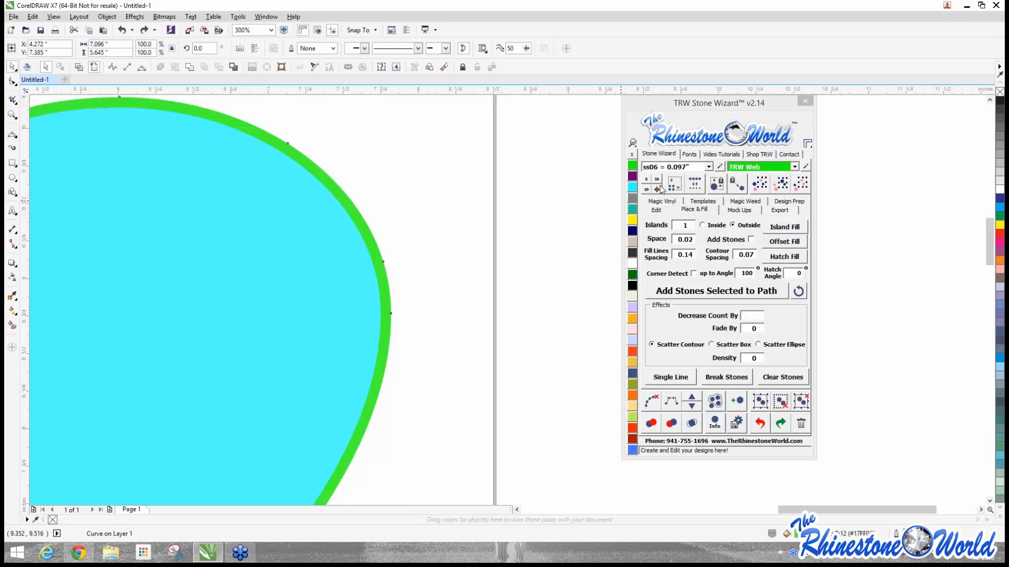
click(381, 238)
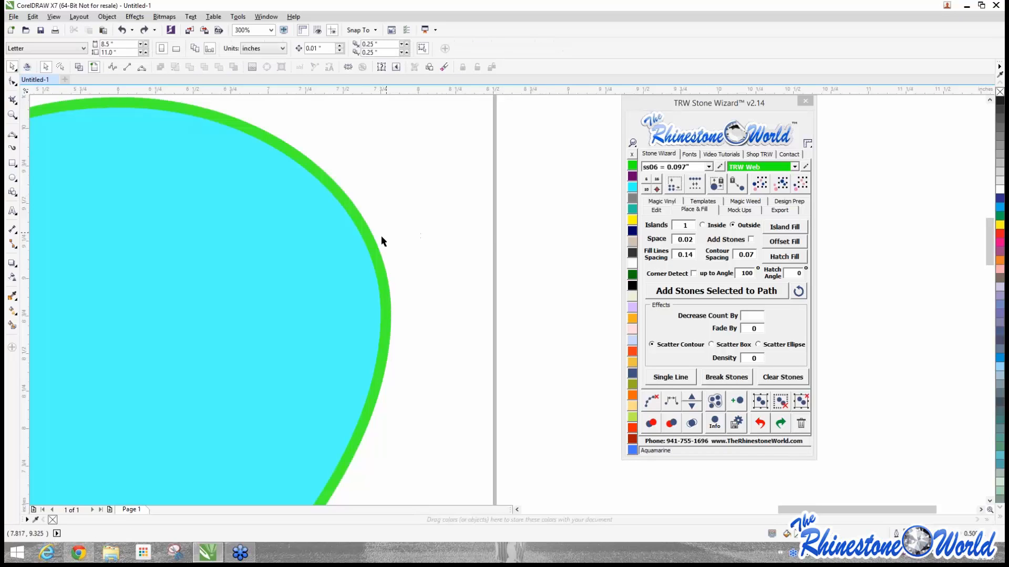
Step: Add ss10 = 0.130" TRW Web stones with 0.02 spacing along the green outer contour
click(376, 250)
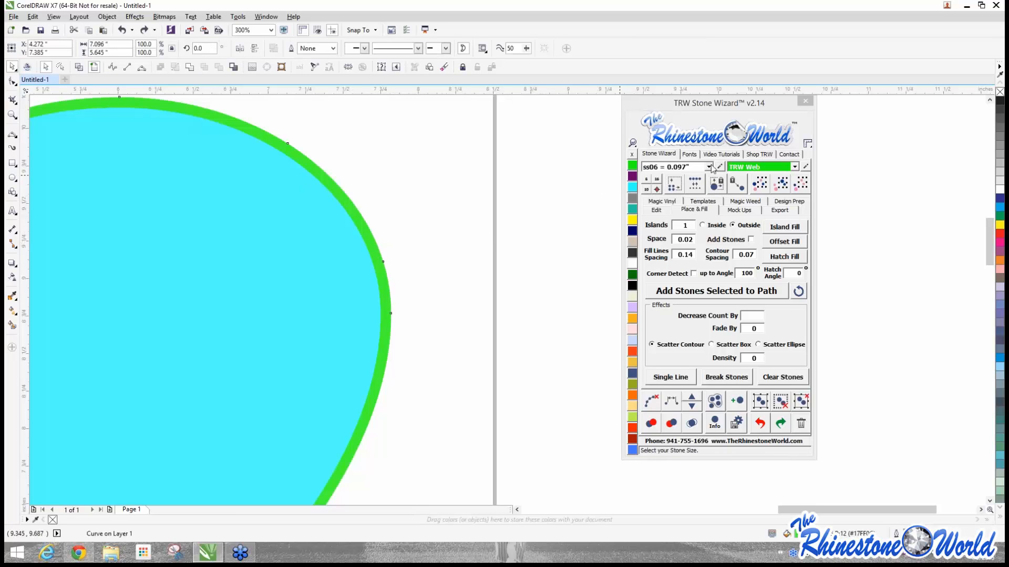
click(711, 167)
click(681, 190)
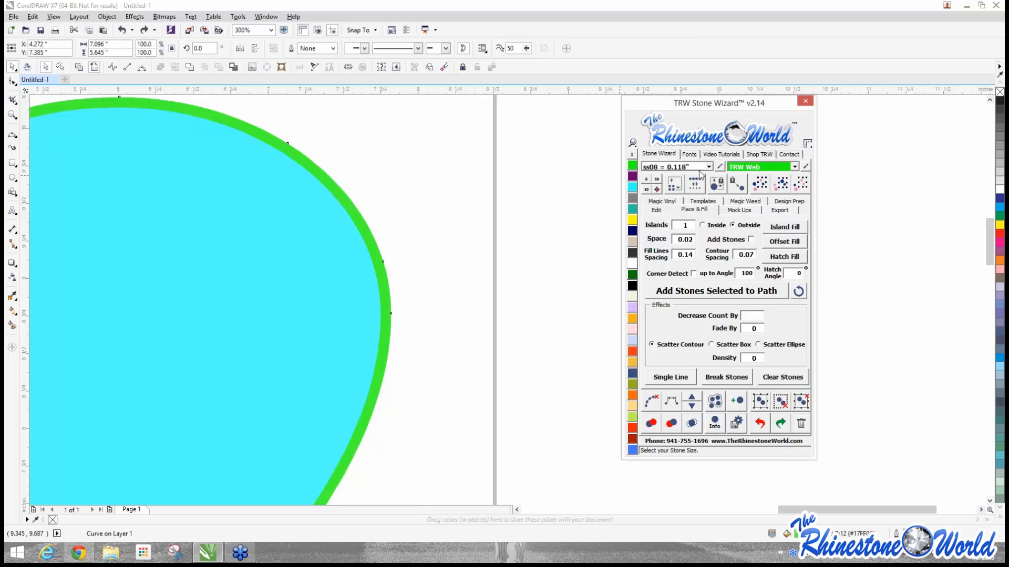
click(709, 167)
click(675, 196)
click(689, 296)
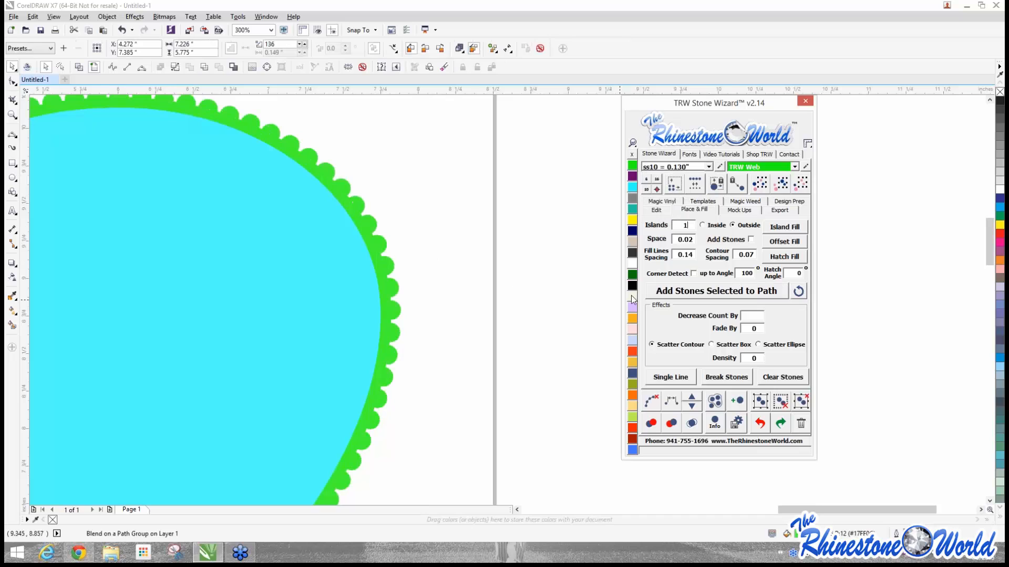
Step: Select the whole heart design and remove the green contour path beneath the stones, keeping the stones
click(537, 306)
scroll(537, 306, down, 2)
scroll(537, 210, down, 1)
drag(167, 201, 553, 462)
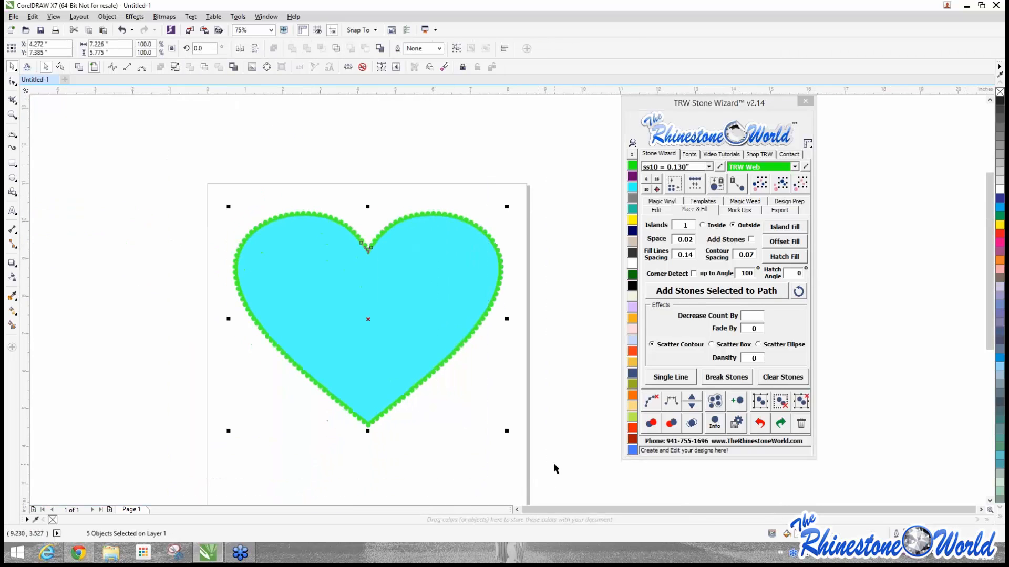
click(652, 404)
click(548, 396)
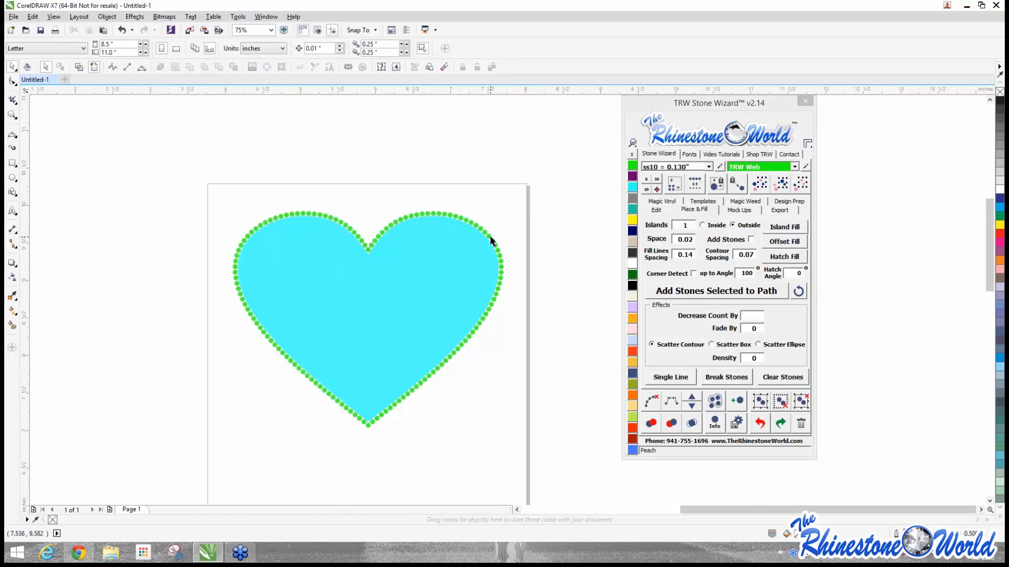
Step: Inspect the stone border up close, select the blue inner heart, and reset the islands and contour spacing to 0
scroll(489, 235, up, 3)
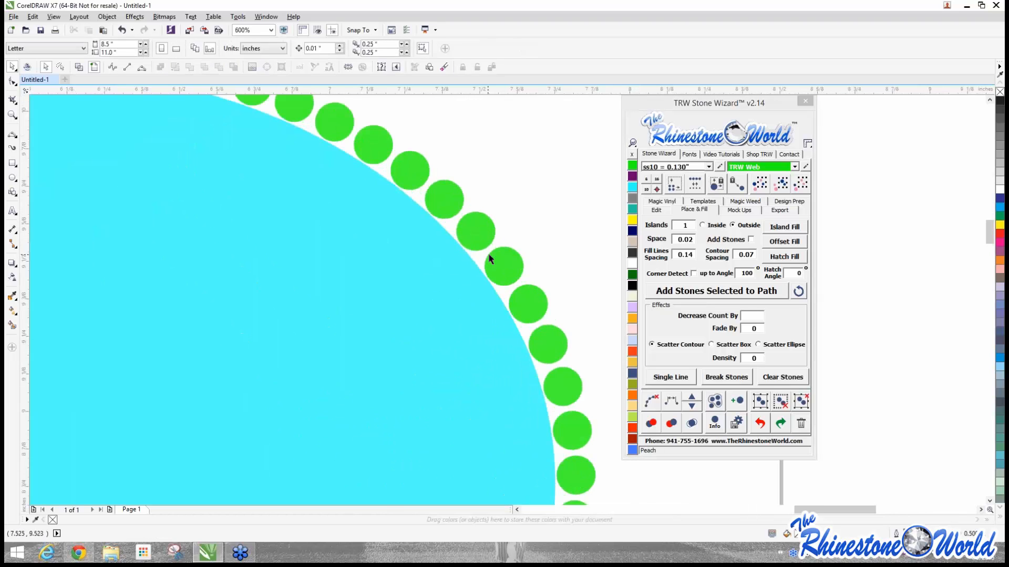
scroll(487, 253, down, 3)
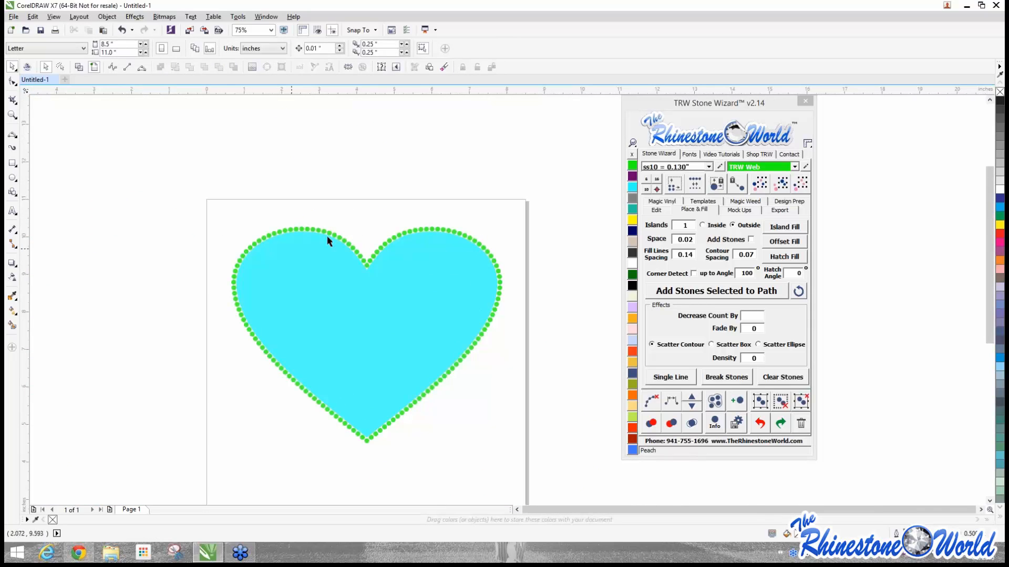
scroll(360, 247, up, 1)
scroll(139, 238, down, 1)
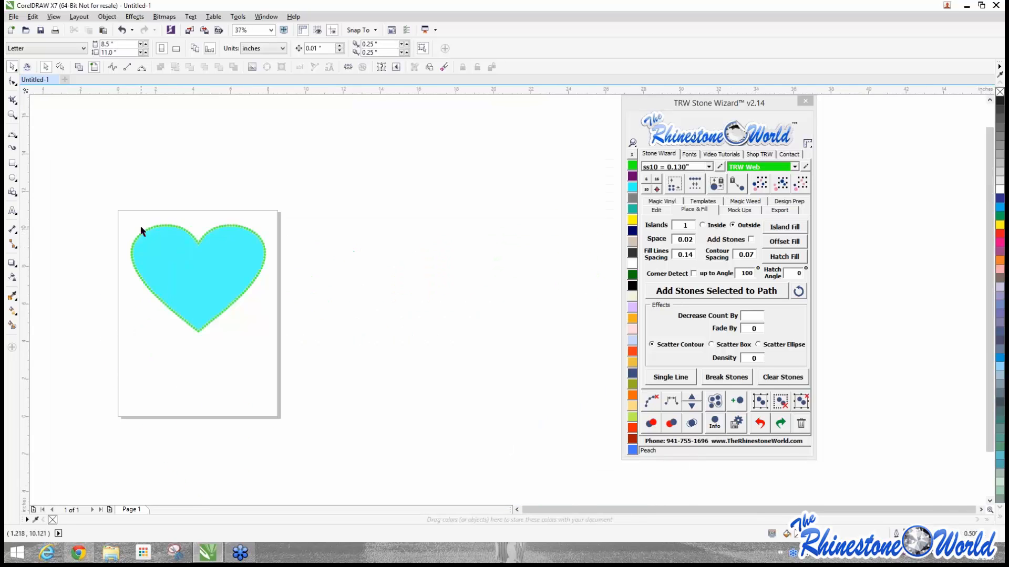
scroll(126, 261, up, 2)
scroll(156, 307, down, 2)
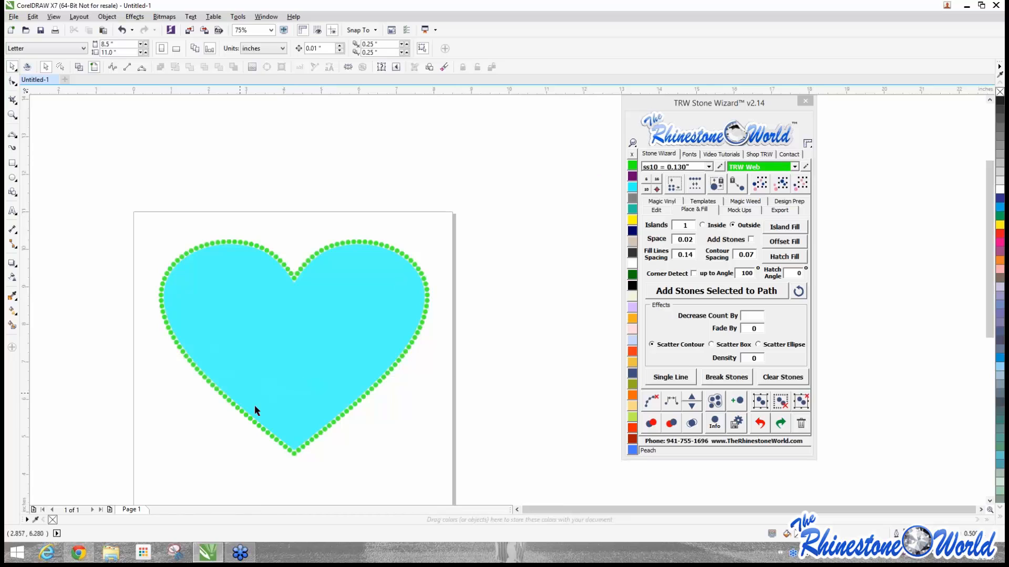
click(362, 307)
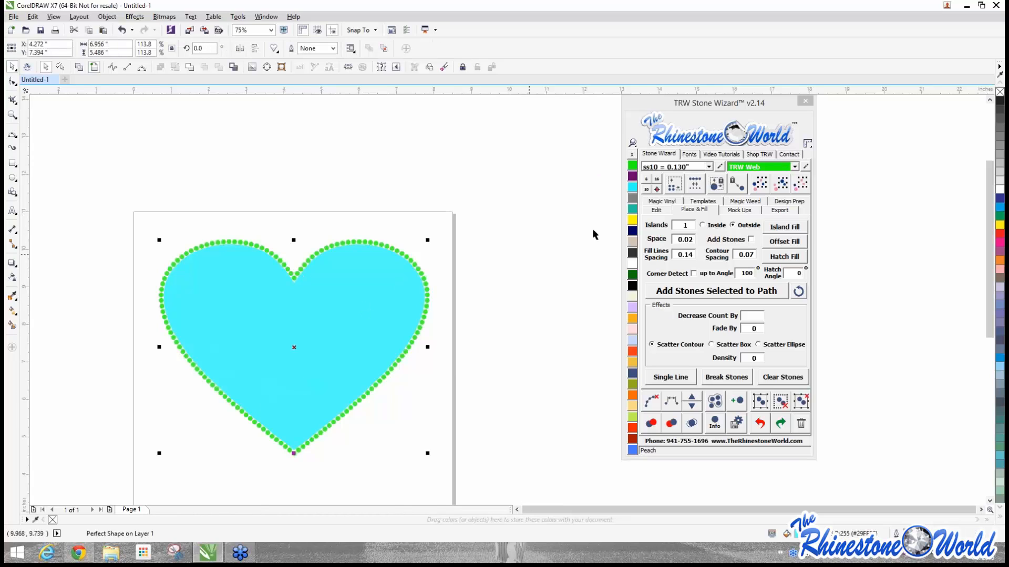
click(799, 292)
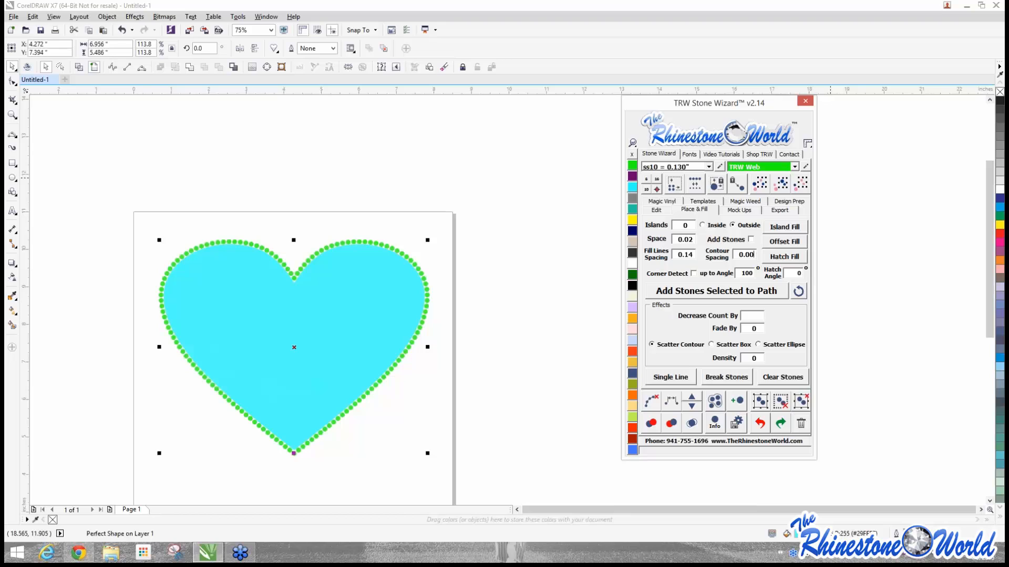
Step: Island Fill the inside of the blue heart with ss06 = 0.097" TRW Web stones, using 0 islands and 0.07 contour spacing
key(BackSpace)
click(708, 167)
click(670, 176)
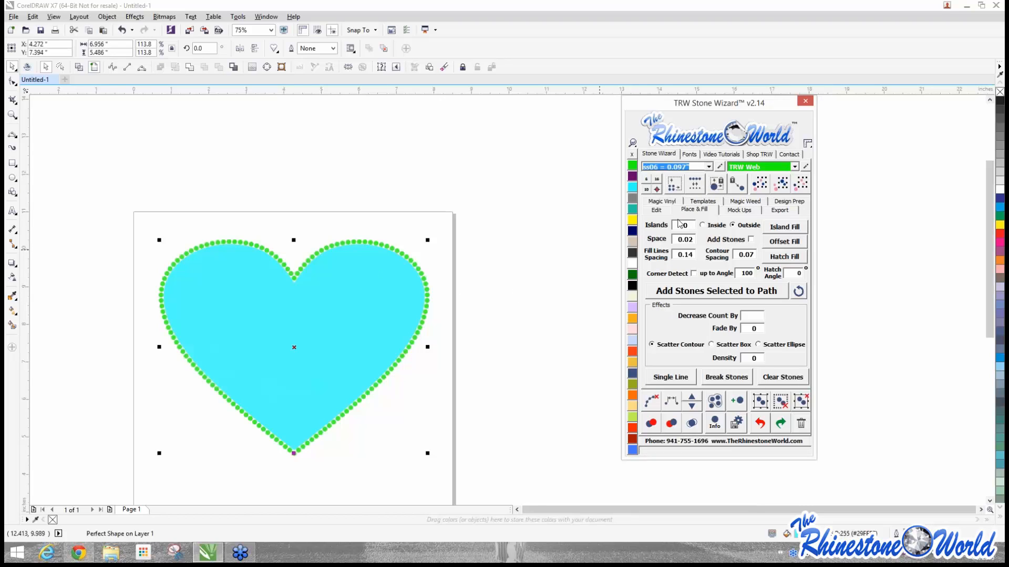
click(689, 227)
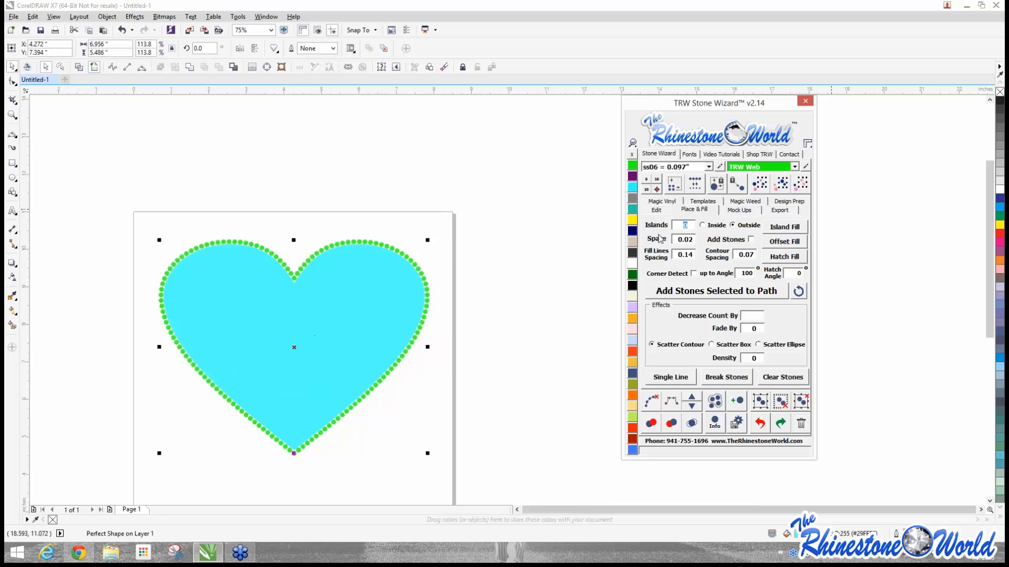
click(751, 241)
click(779, 230)
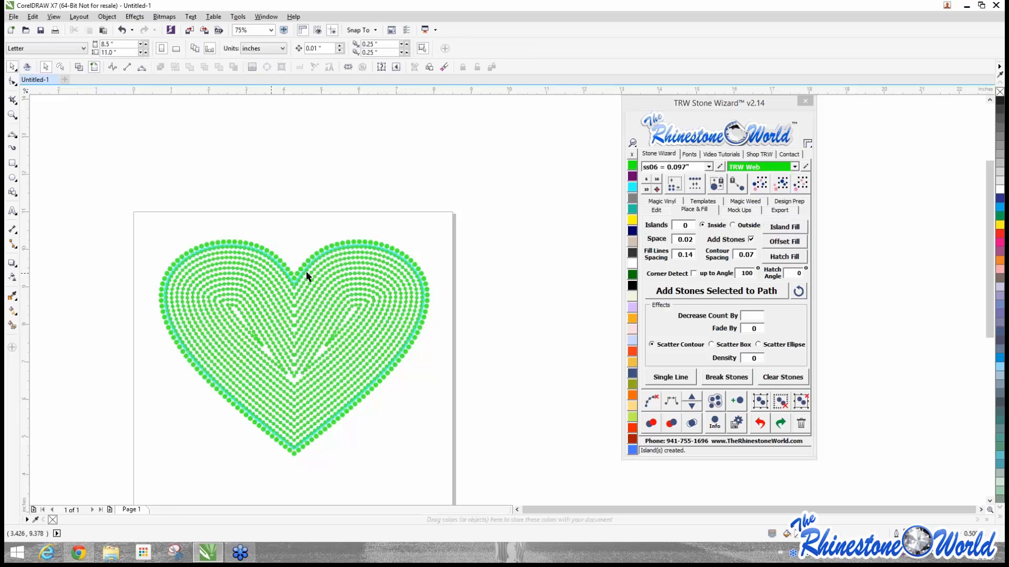
Step: Undo the green stone fill and Island Fill the blue heart with Jet Black ss06 stones instead
click(759, 423)
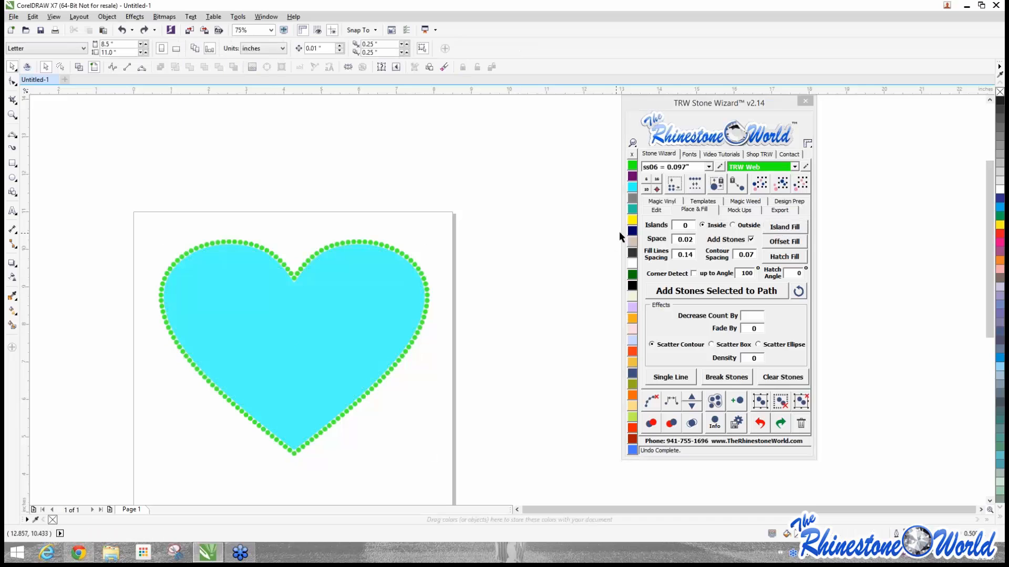
click(632, 286)
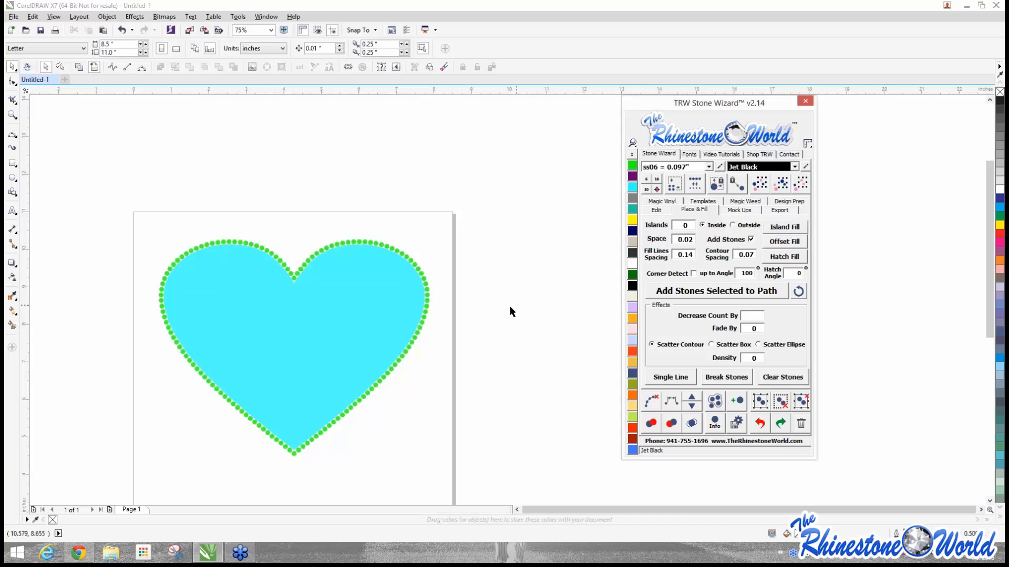
click(361, 301)
click(770, 227)
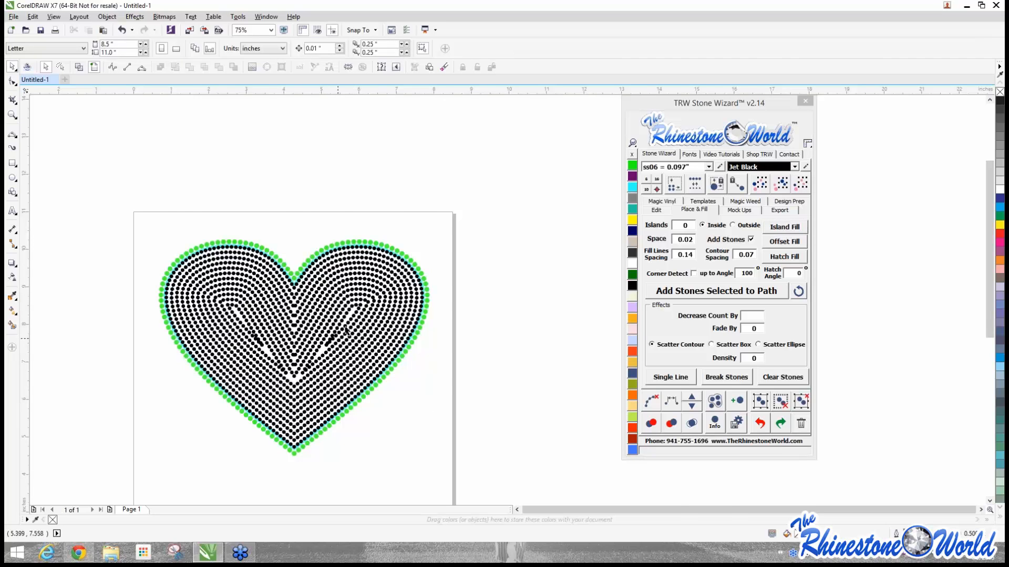
Step: Select the whole heart design and clear the paths beneath the stones
scroll(347, 330, up, 2)
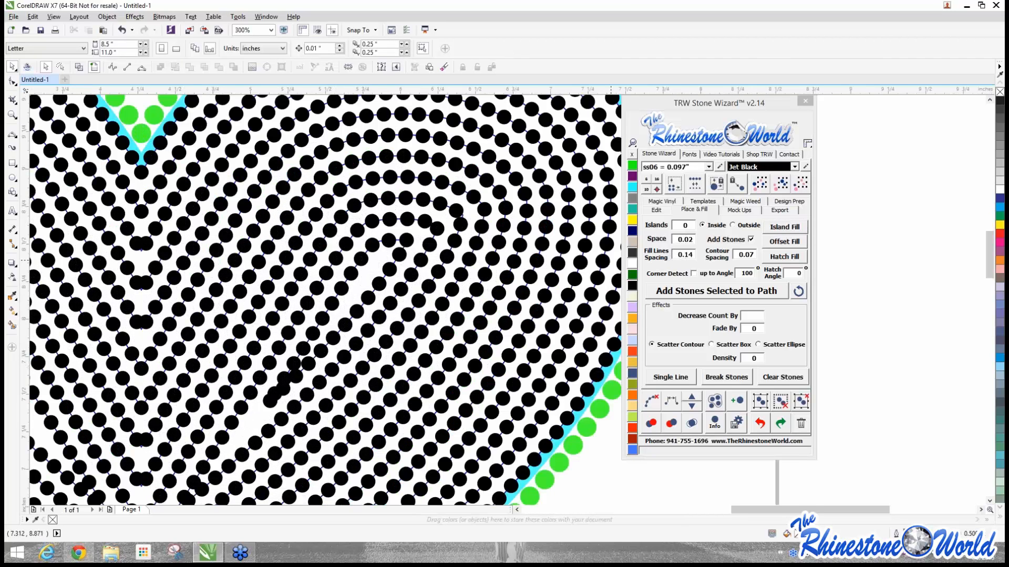
scroll(407, 237, down, 2)
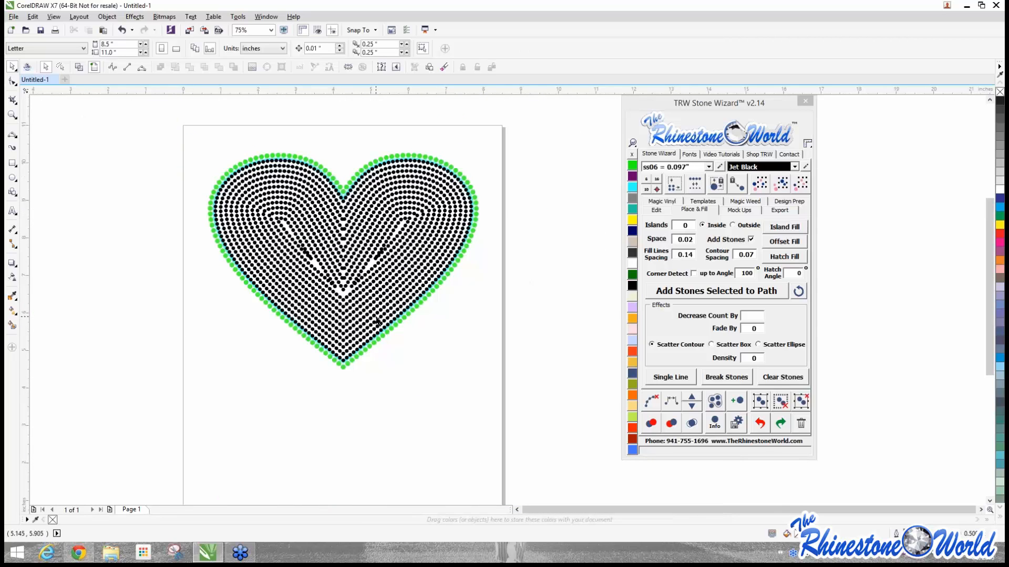
drag(142, 124, 562, 458)
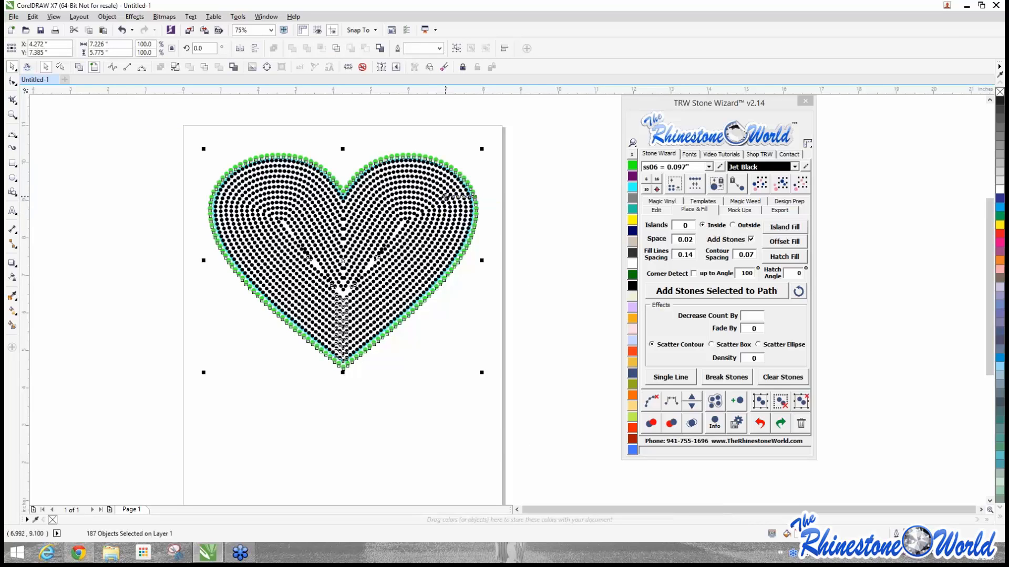
click(651, 402)
Step: Examine the spacing and overlaps of the black stones in the heart's right lobe up close
scroll(428, 192, up, 3)
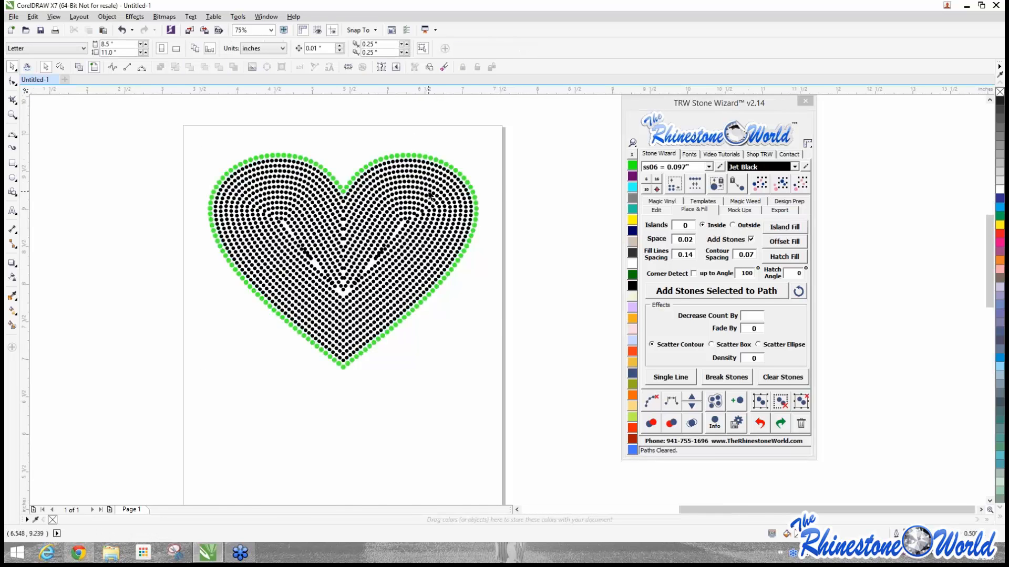
scroll(352, 300, up, 1)
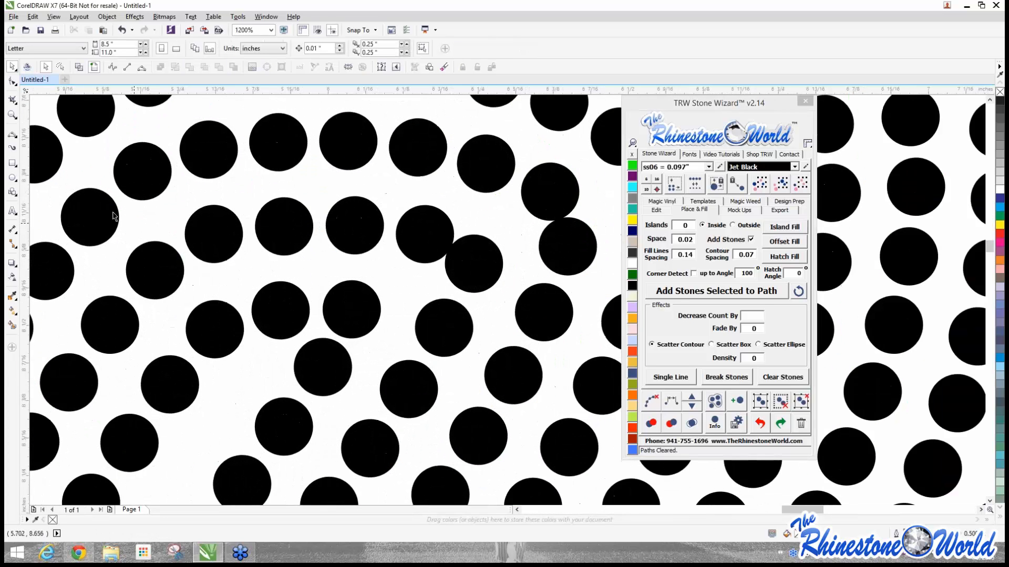
scroll(314, 427, down, 2)
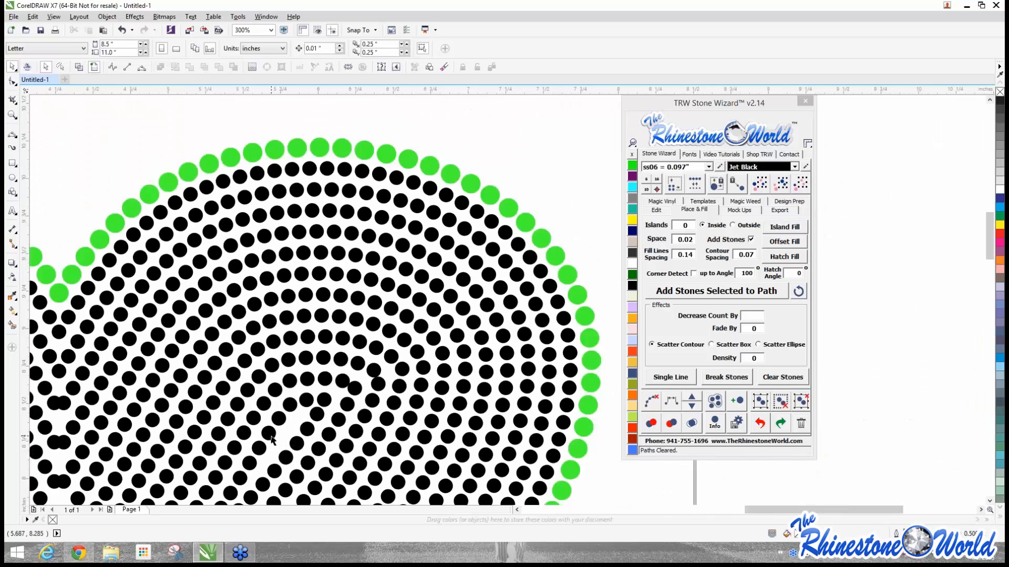
scroll(339, 401, up, 1)
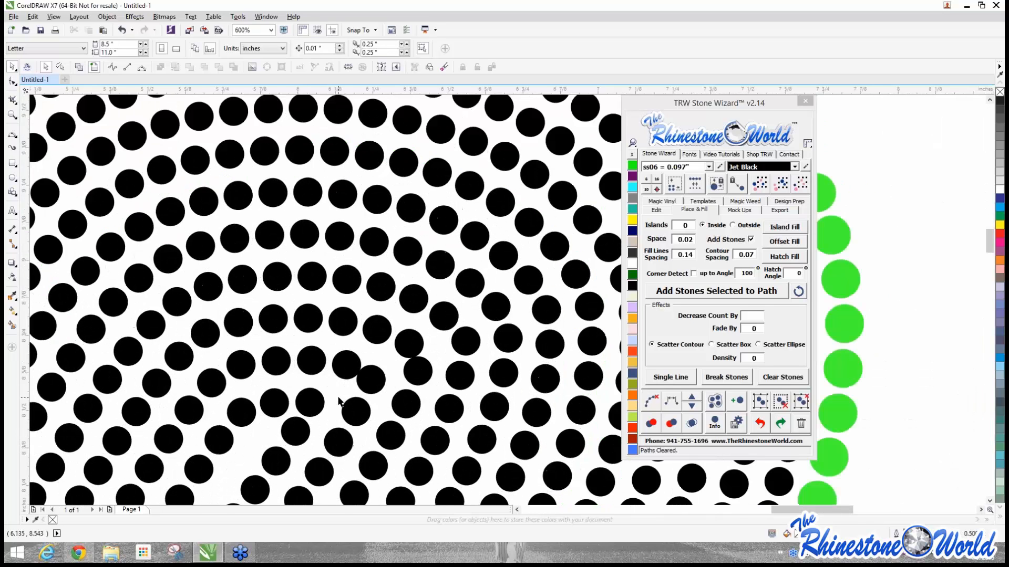
scroll(340, 401, down, 1)
scroll(354, 357, up, 1)
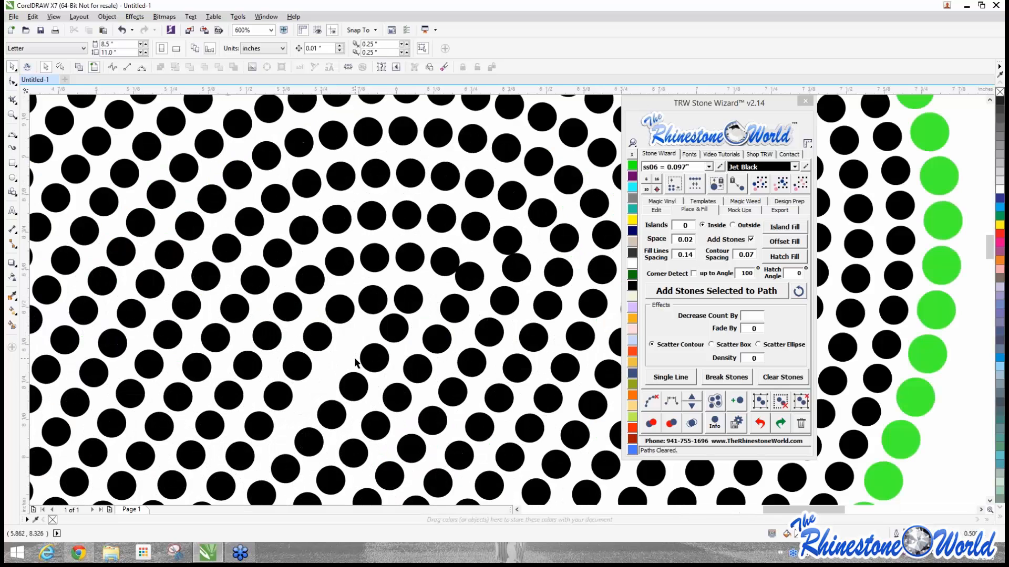
scroll(354, 357, up, 1)
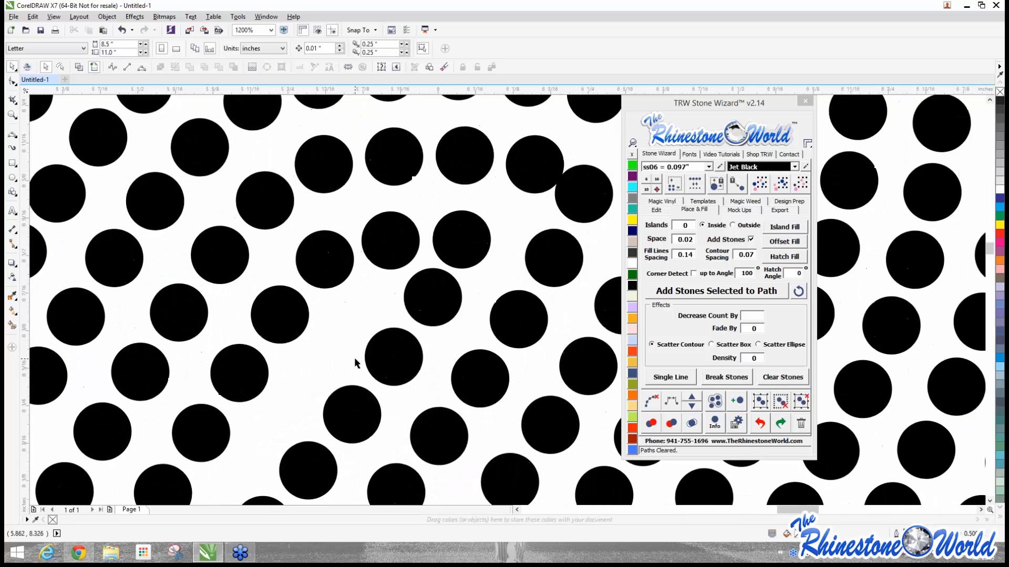
Step: Select all the black ss06 stones in the heart and replace them with ss10 = 0.130" stones
click(203, 151)
scroll(258, 153, down, 3)
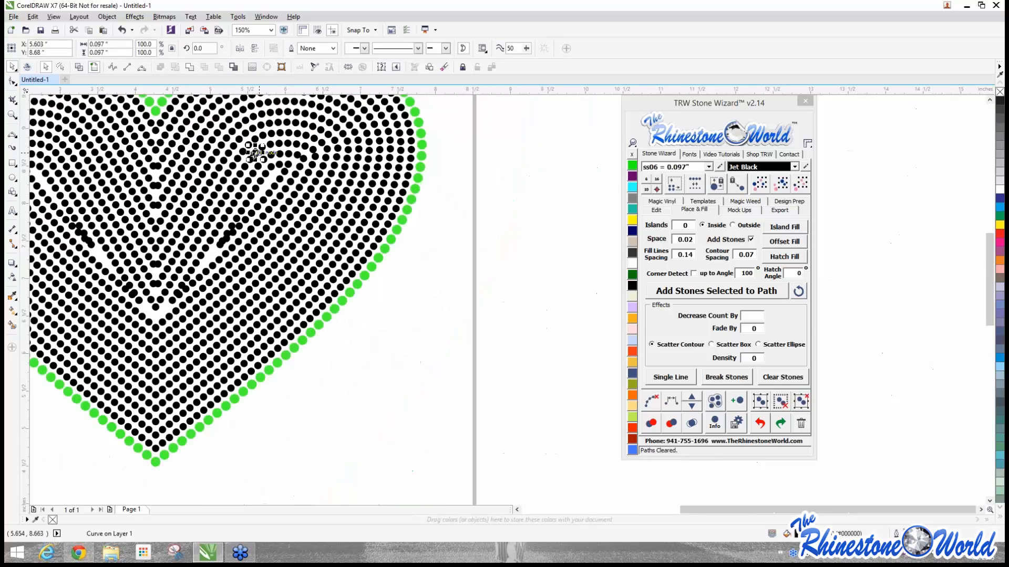
click(785, 185)
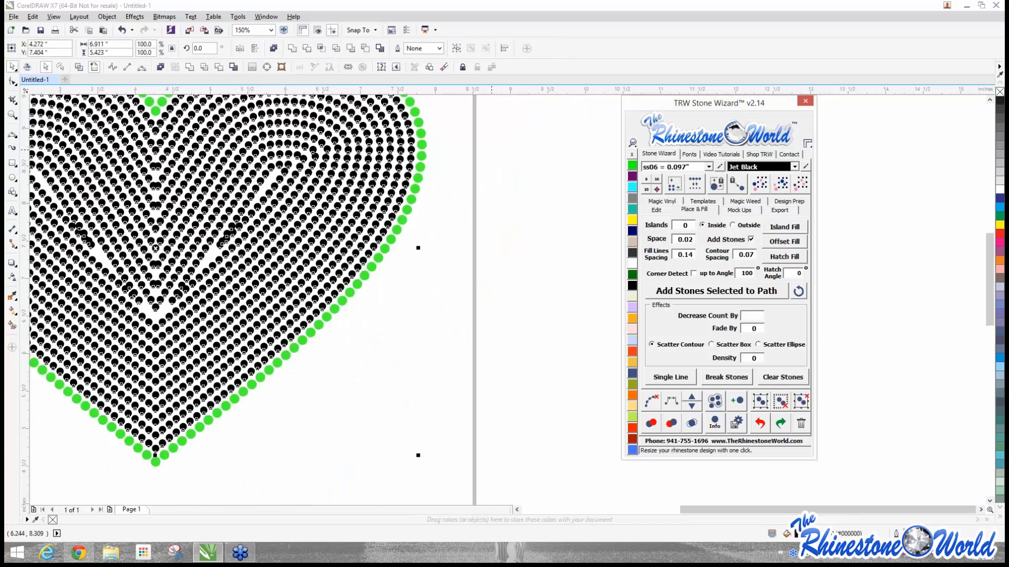
click(709, 166)
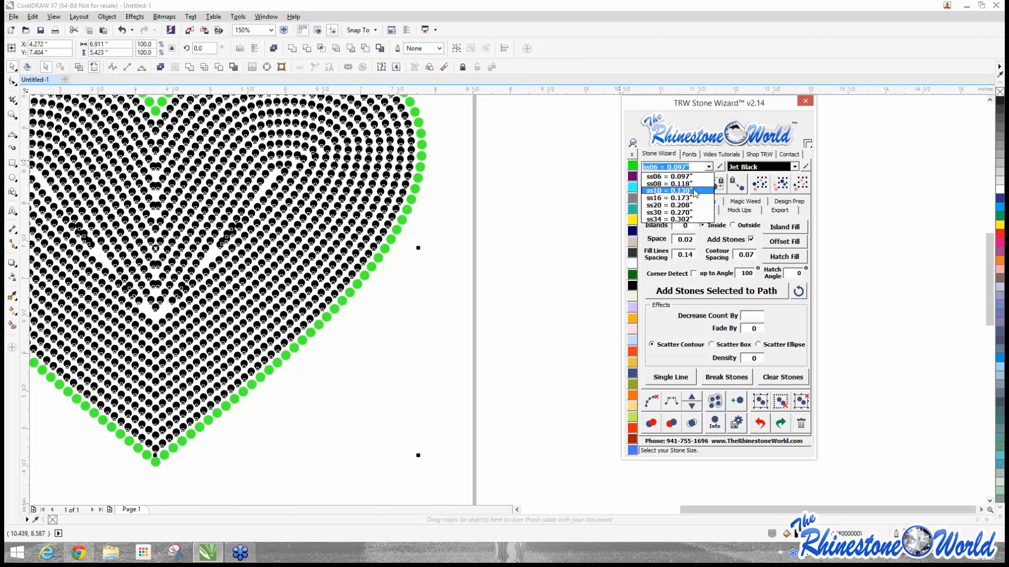
click(666, 182)
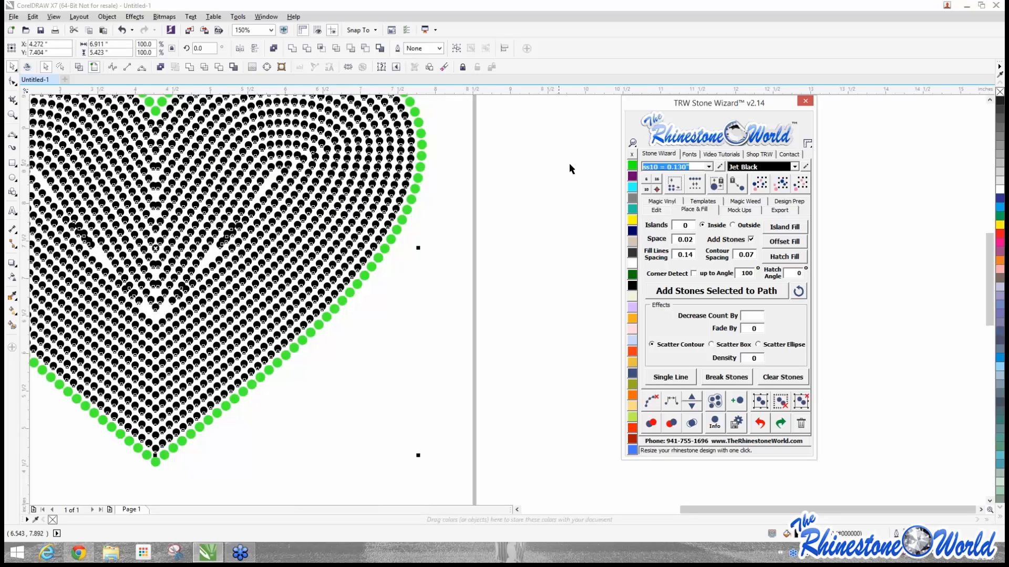
click(694, 186)
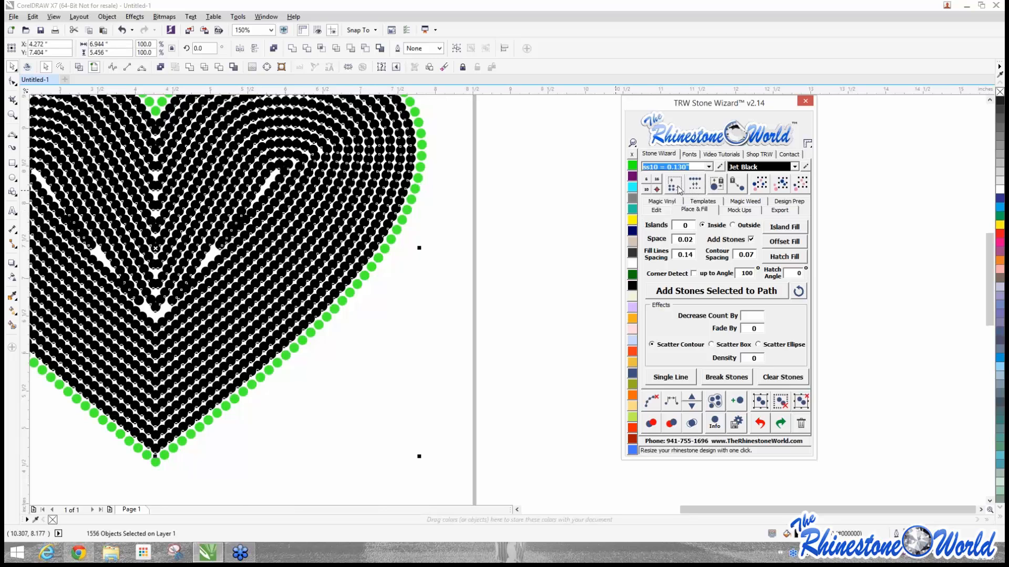
Step: Replace the selected black stones with ss06 = 0.097" stones again and clear the selection
click(691, 167)
click(694, 177)
click(694, 187)
click(535, 238)
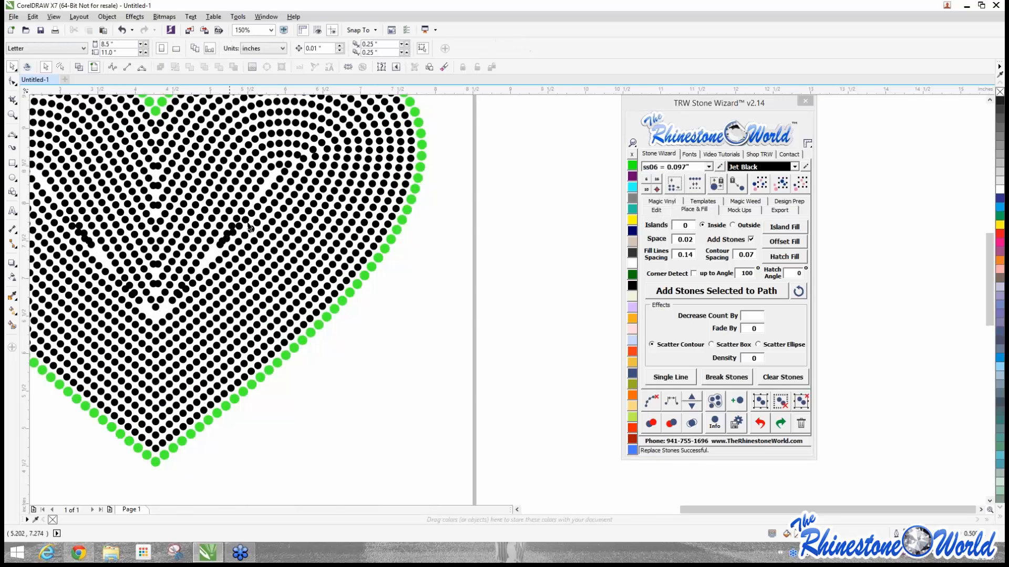
Step: Respace a diagonal row of six black stones across the right lobe's gap equally with one added stone, clearing the path
scroll(252, 191, up, 3)
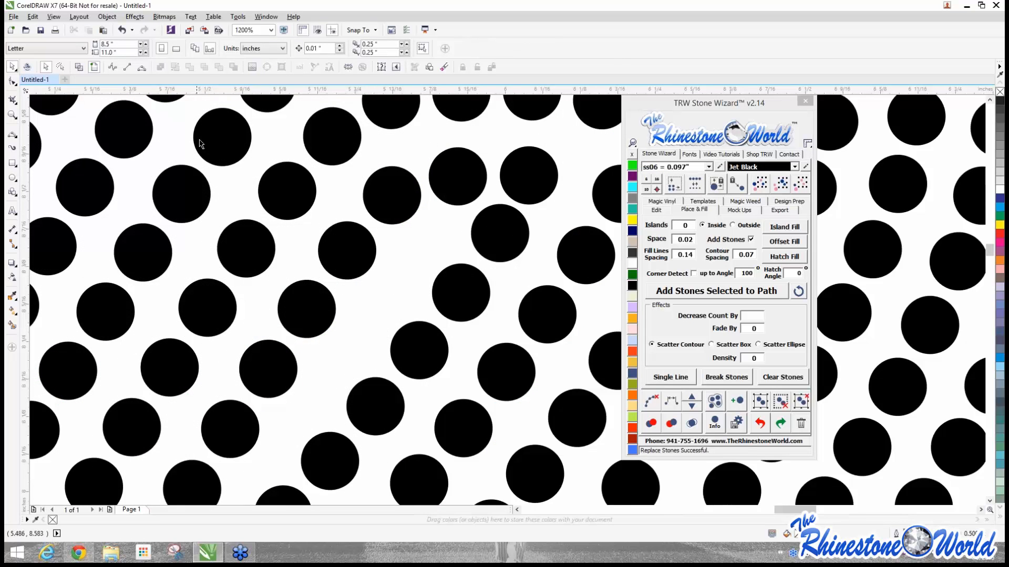
click(200, 144)
shift+click(284, 190)
shift+click(336, 255)
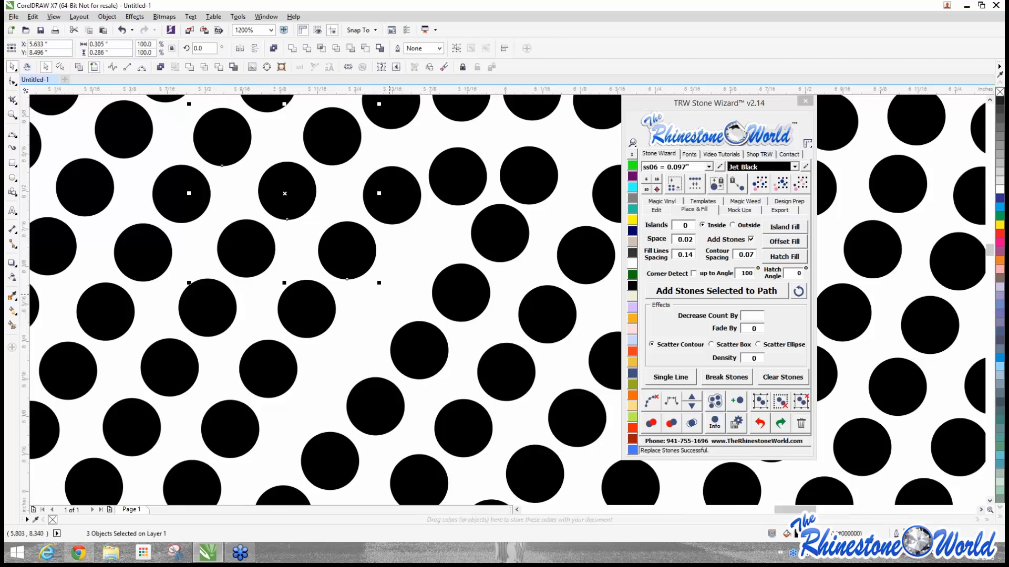
shift+click(426, 350)
shift+click(464, 420)
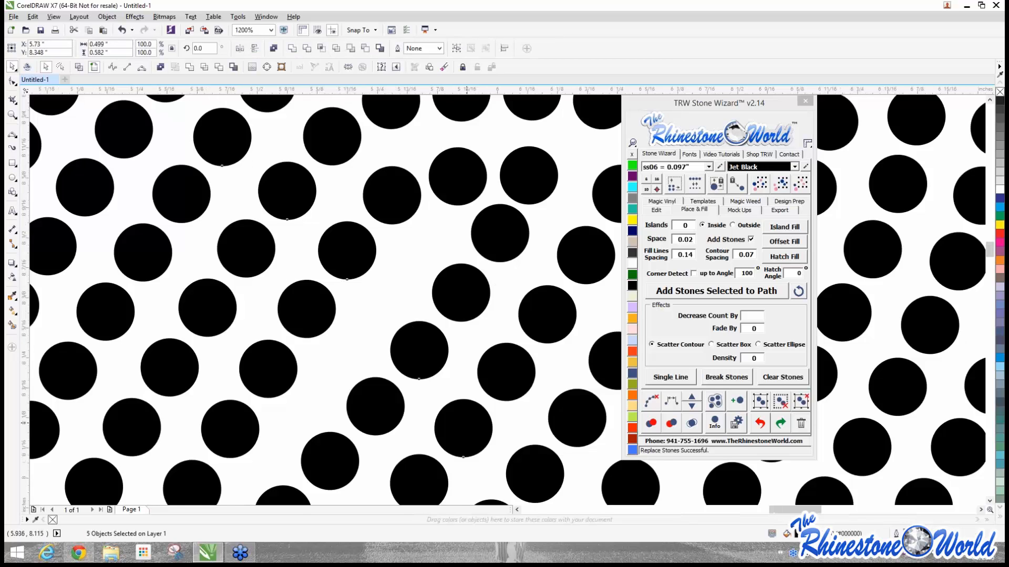
scroll(489, 486, down, 2)
shift+click(513, 464)
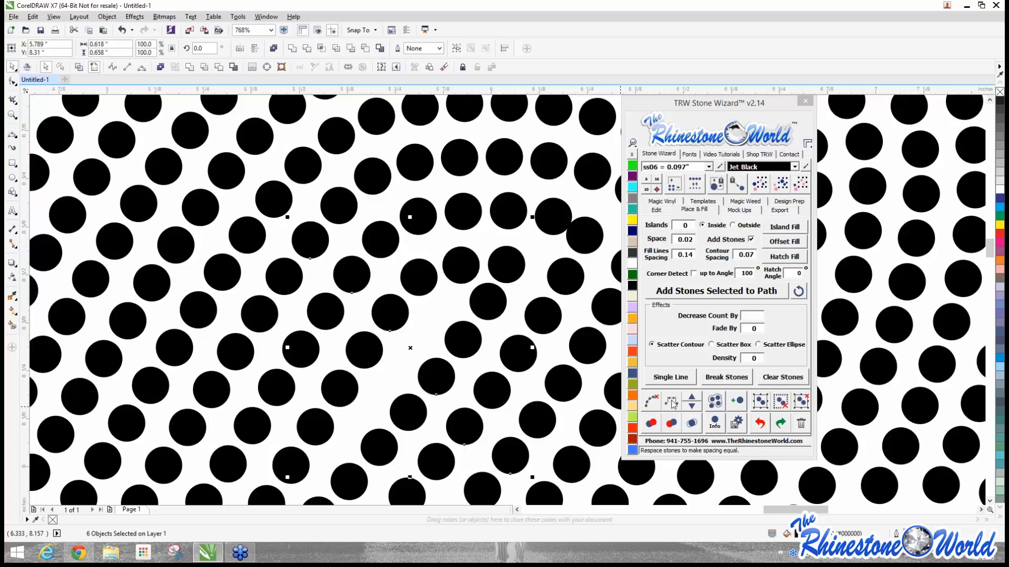
click(672, 404)
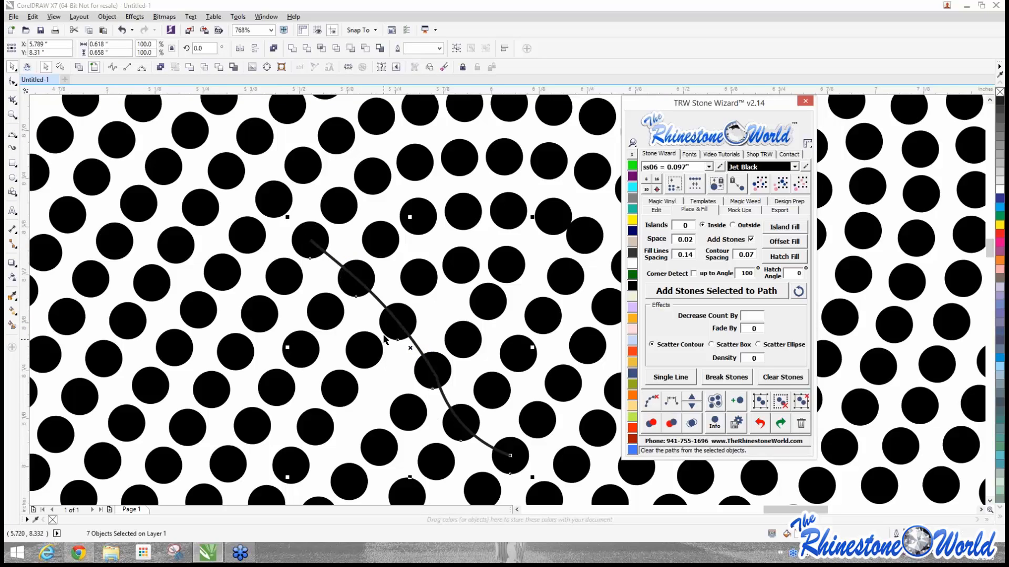
click(692, 402)
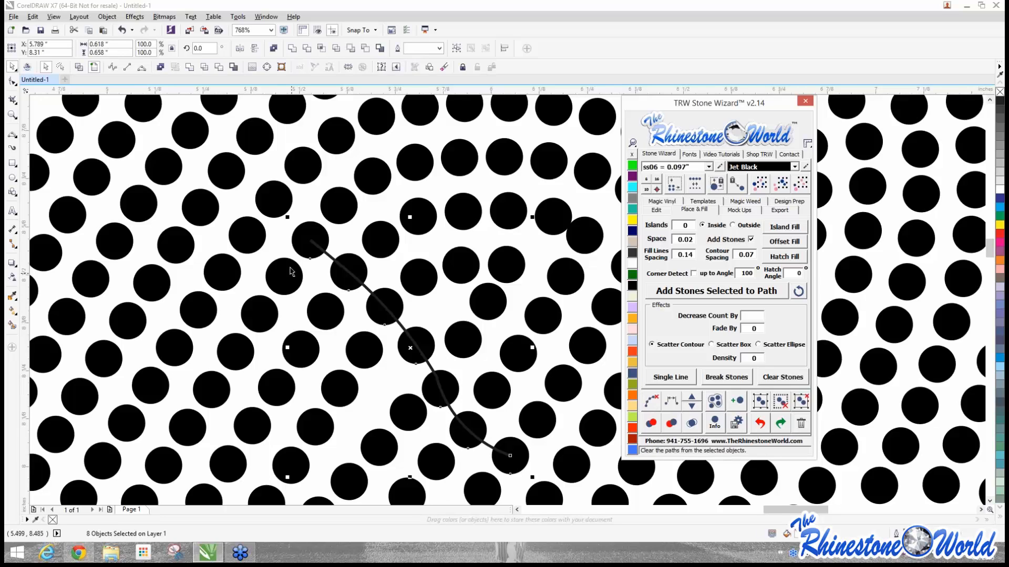
click(651, 401)
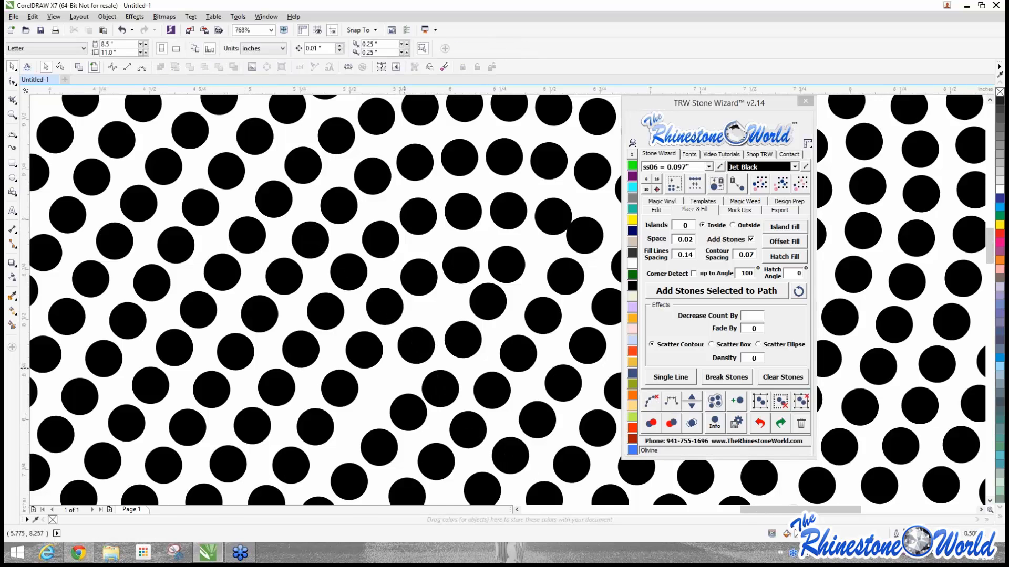
Step: Respace the next diagonal row of black stones below the first equally, with one added stone, and clear its path
scroll(407, 370, down, 2)
scroll(404, 386, up, 2)
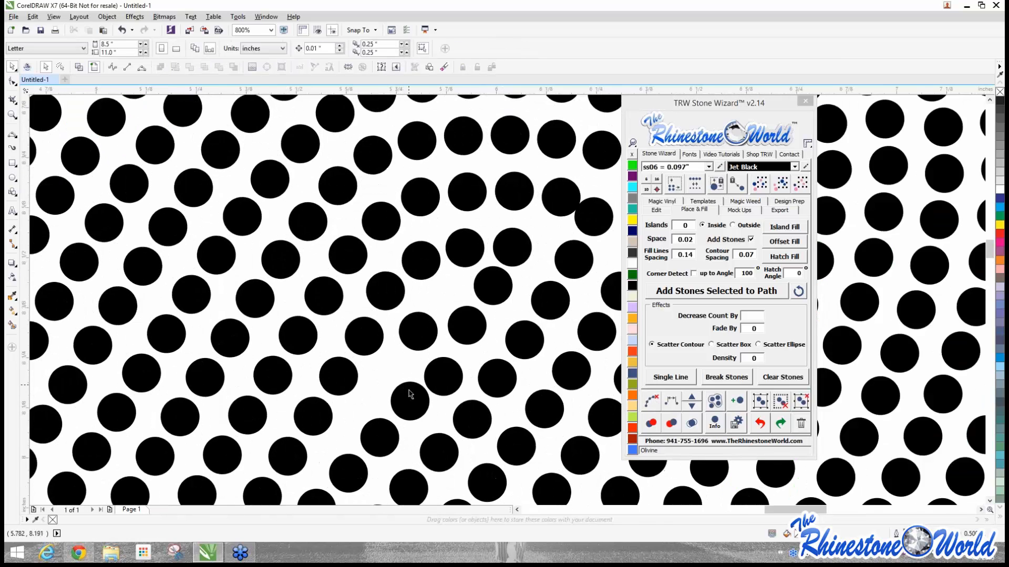
click(286, 267)
shift+click(331, 296)
shift+click(362, 336)
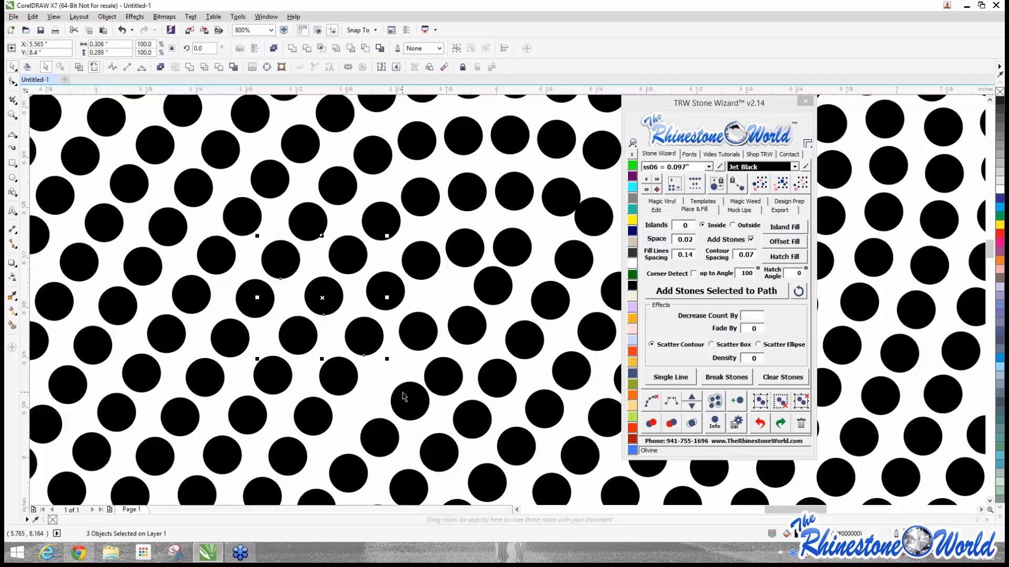
shift+click(406, 398)
shift+click(438, 453)
click(674, 401)
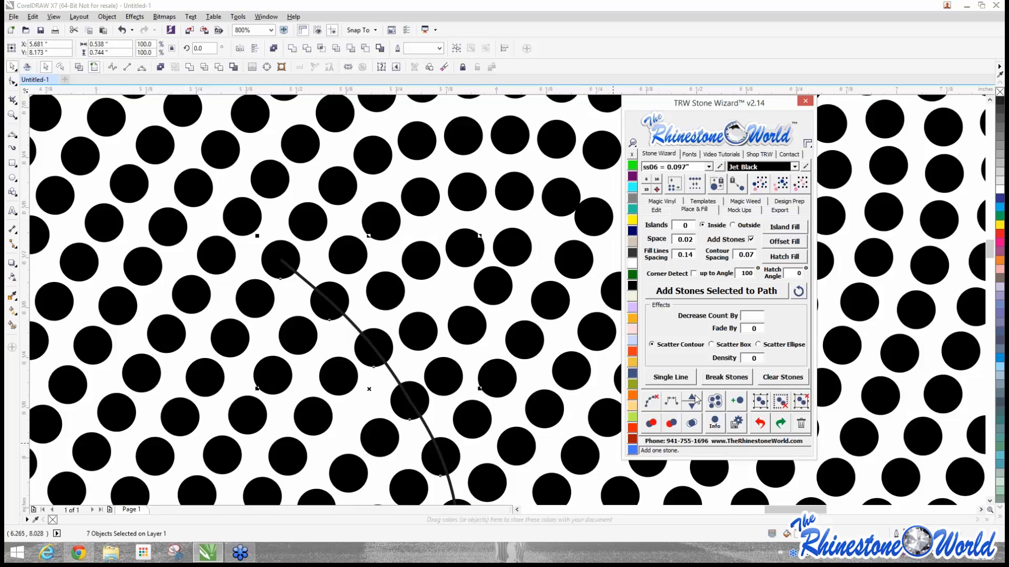
click(692, 401)
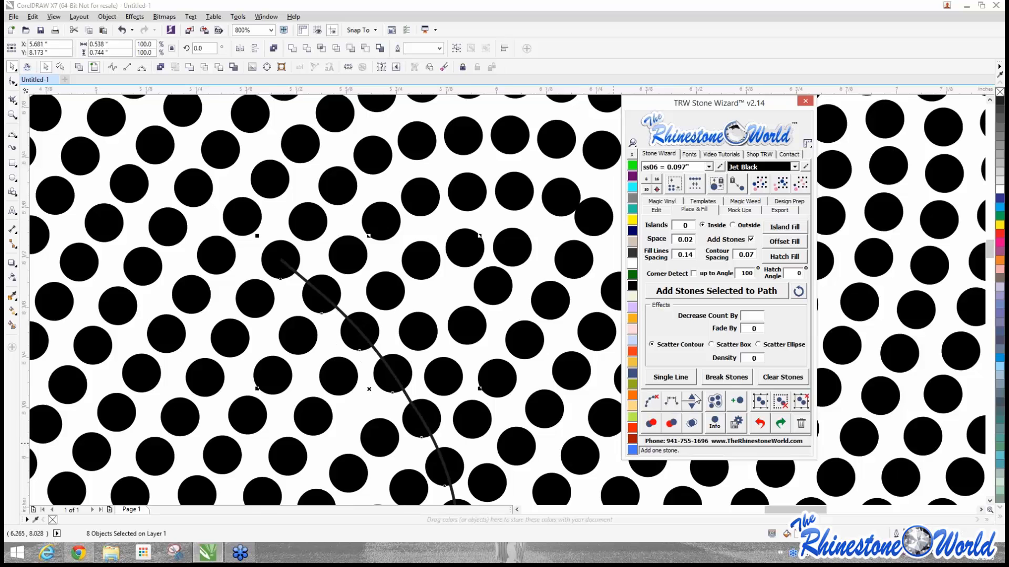
click(397, 331)
scroll(377, 314, down, 4)
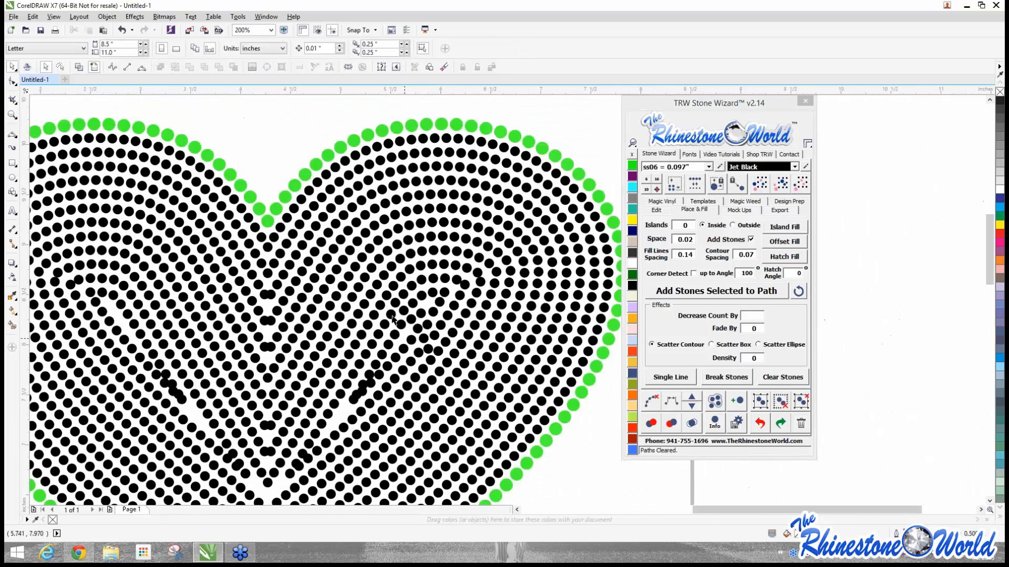
scroll(411, 311, up, 4)
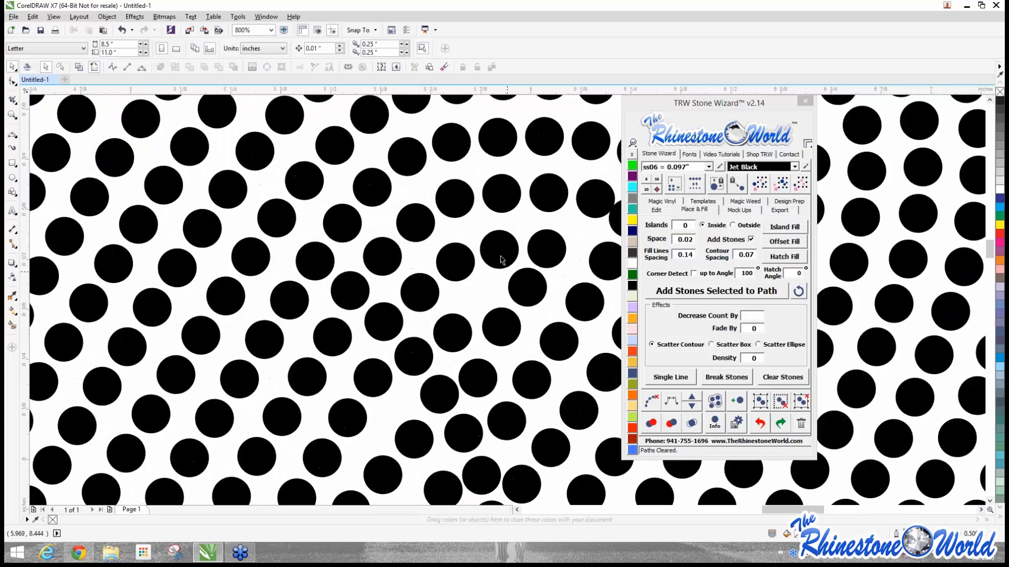
scroll(504, 249, down, 4)
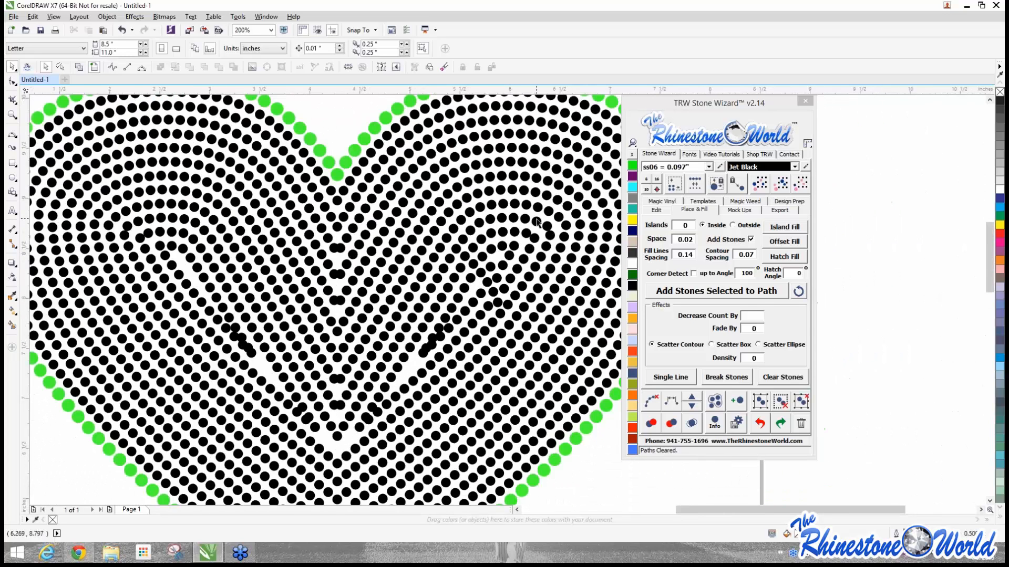
Step: Respace the diagonal row of five black stones in the right lobe equally, with two added stones, and clear its path
scroll(536, 221, up, 4)
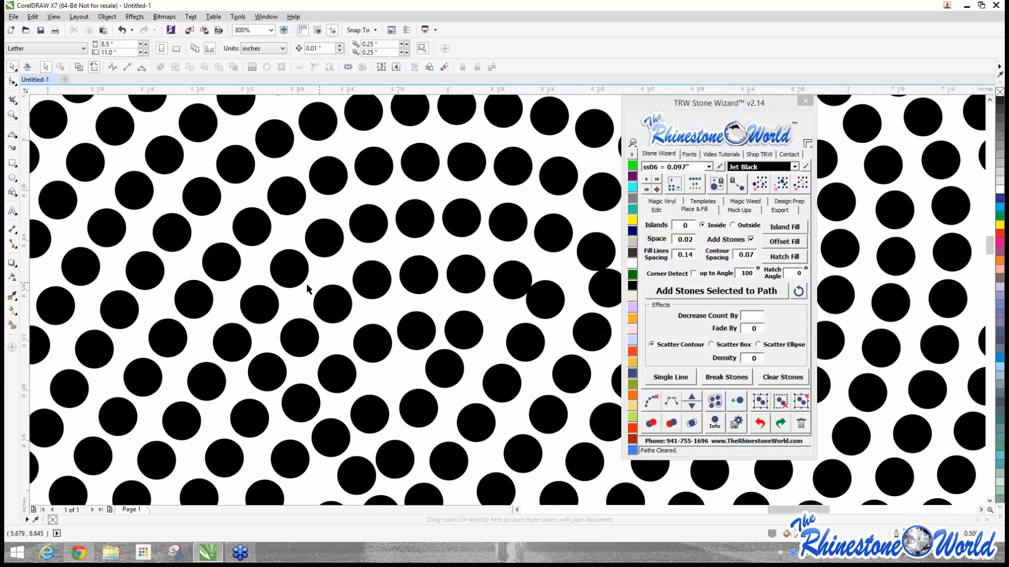
click(289, 268)
shift+click(332, 304)
shift+click(373, 339)
shift+click(419, 396)
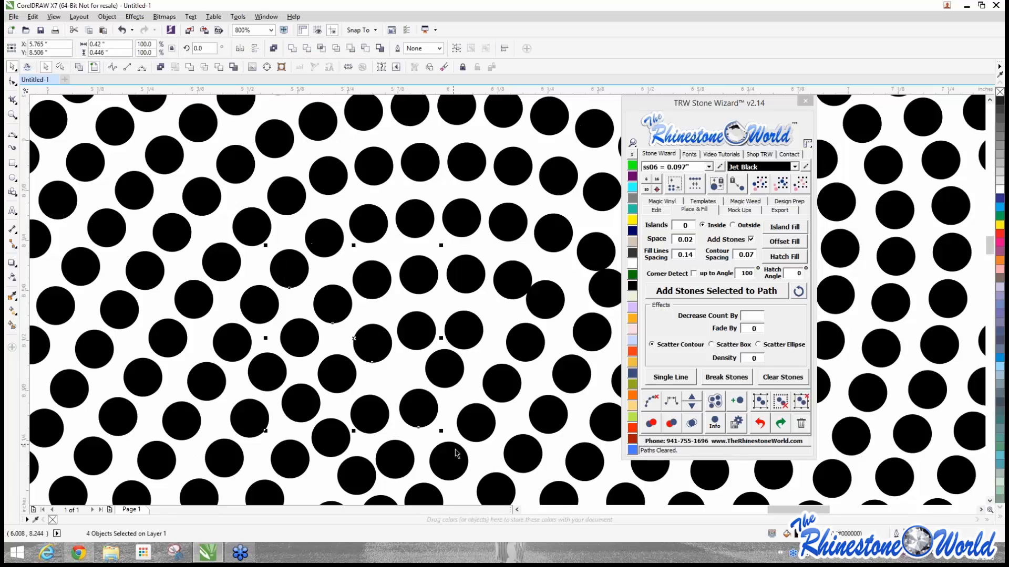
shift+click(456, 452)
click(673, 403)
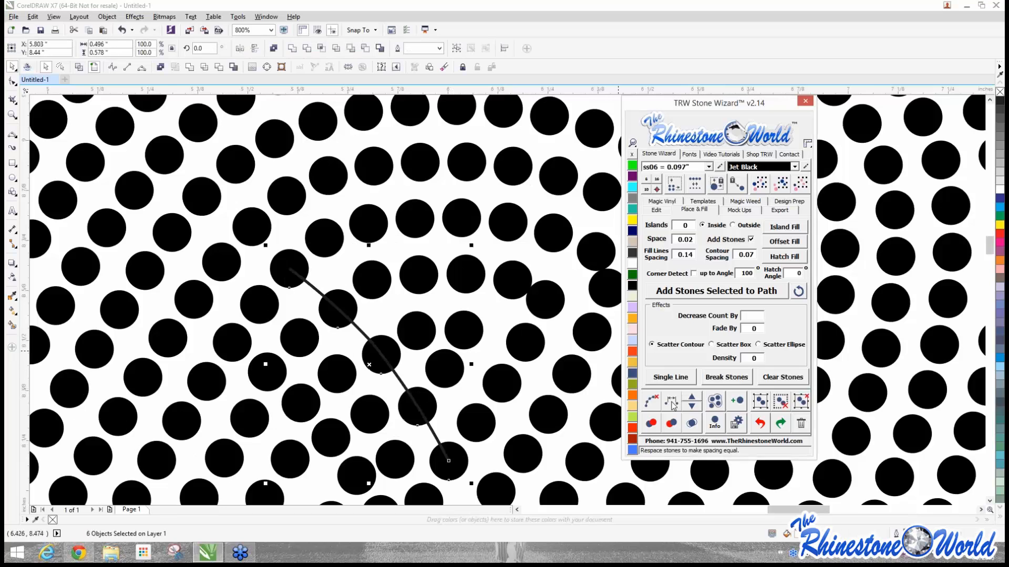
click(691, 398)
click(692, 397)
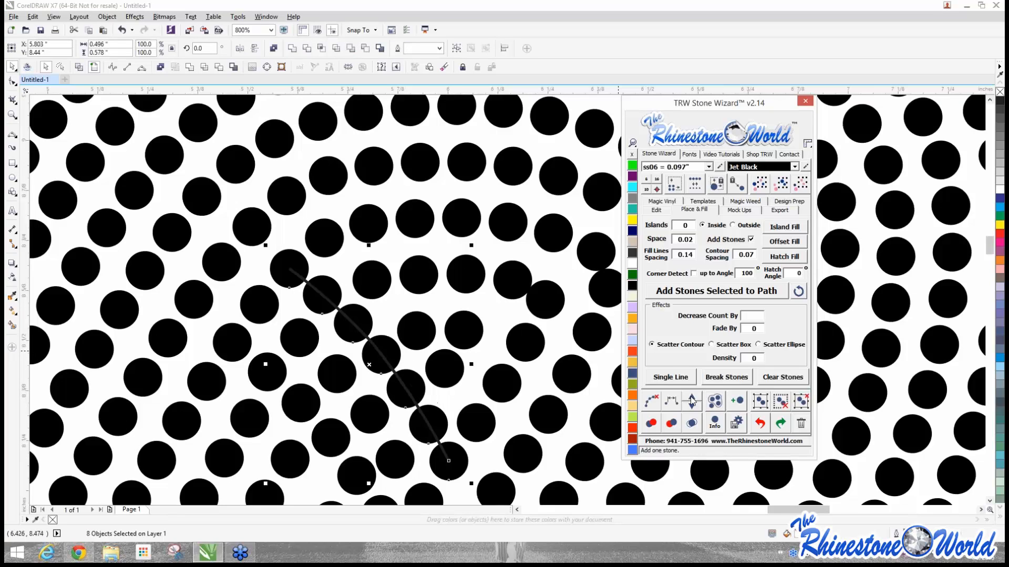
click(652, 402)
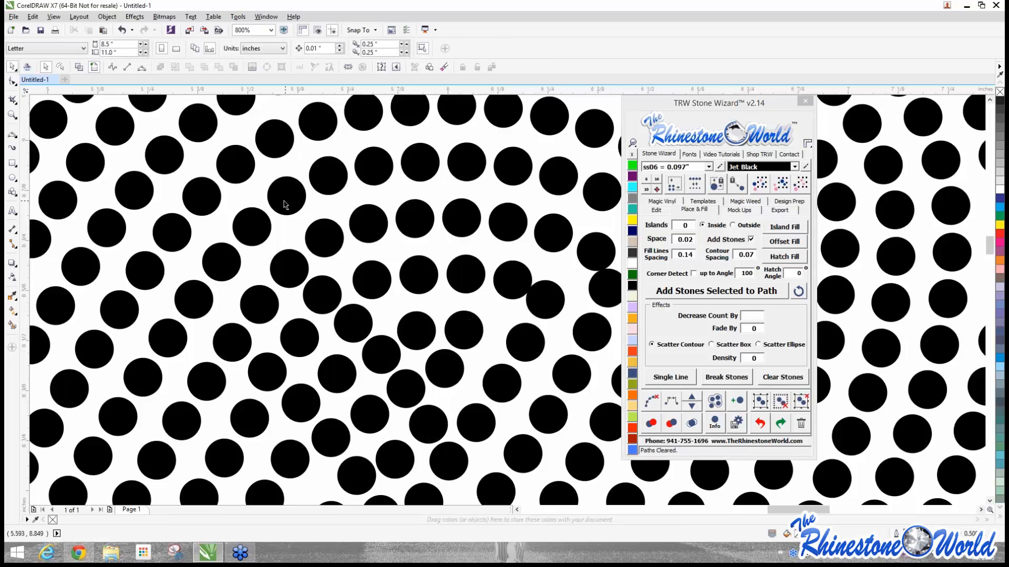
Step: Move individual black stones by hand along the edge of the gap right of the heart's centre to even out their spacing
scroll(432, 411, down, 6)
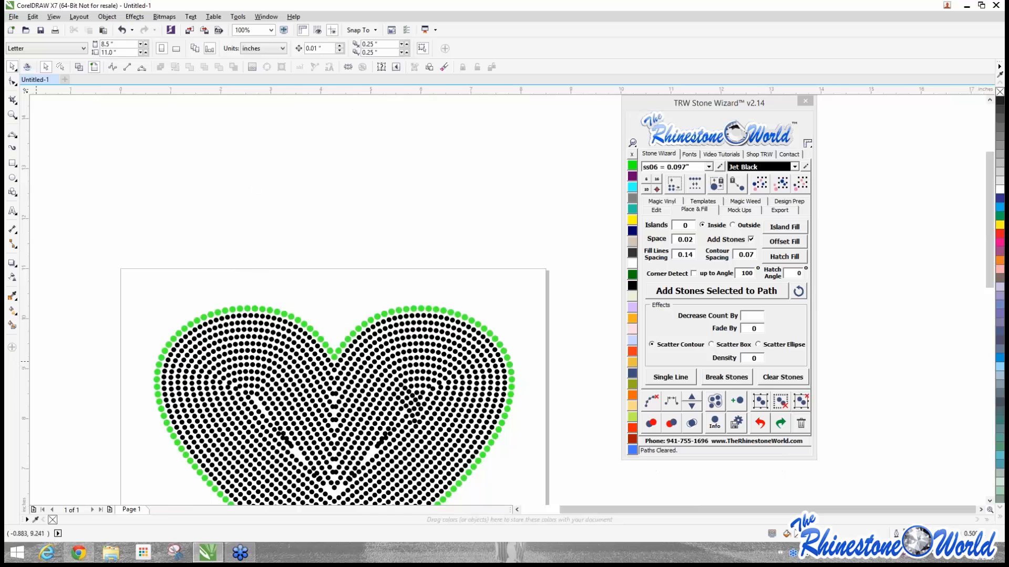
scroll(191, 287, down, 2)
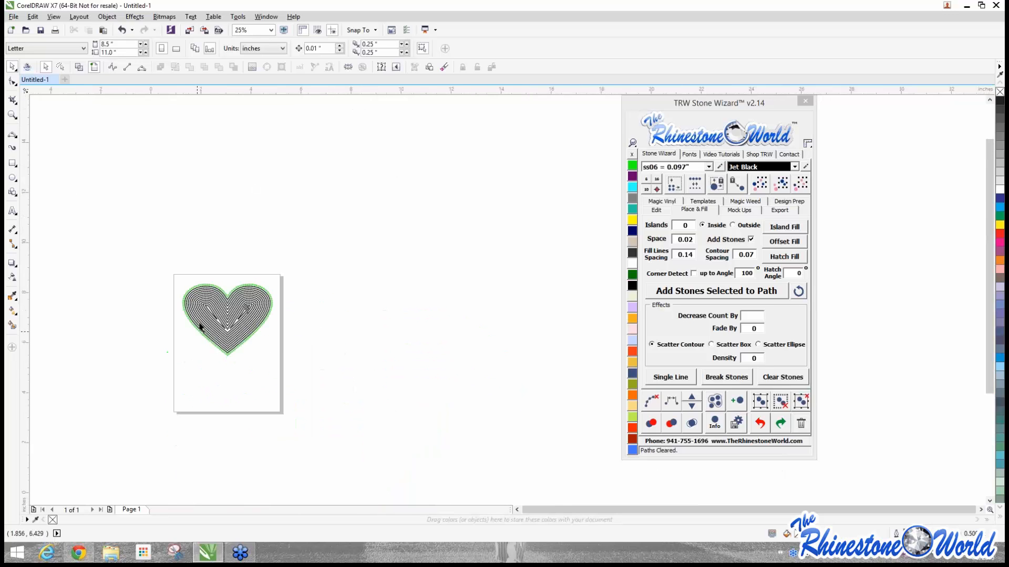
scroll(200, 326, up, 2)
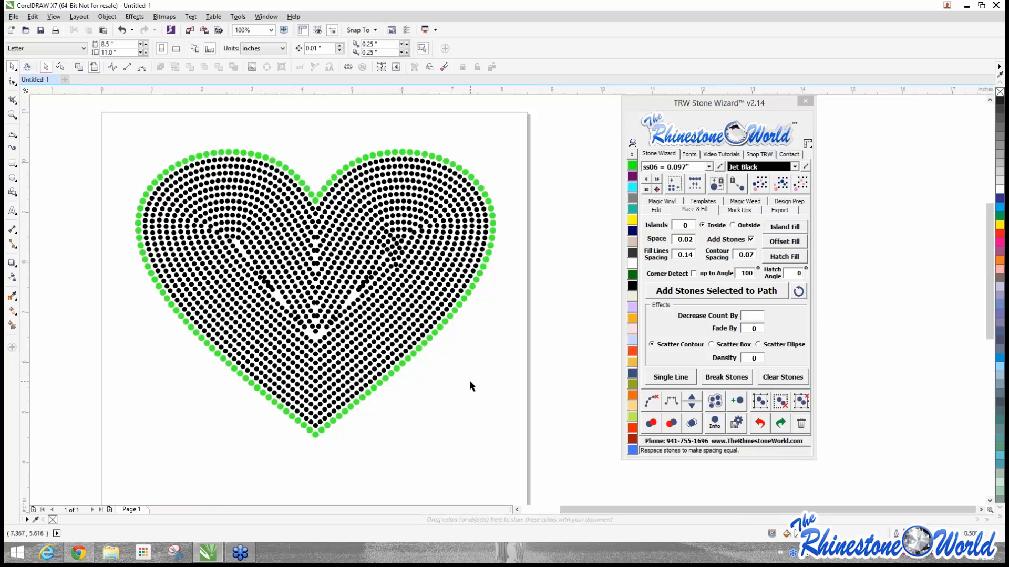
scroll(469, 381, up, 3)
scroll(203, 199, up, 3)
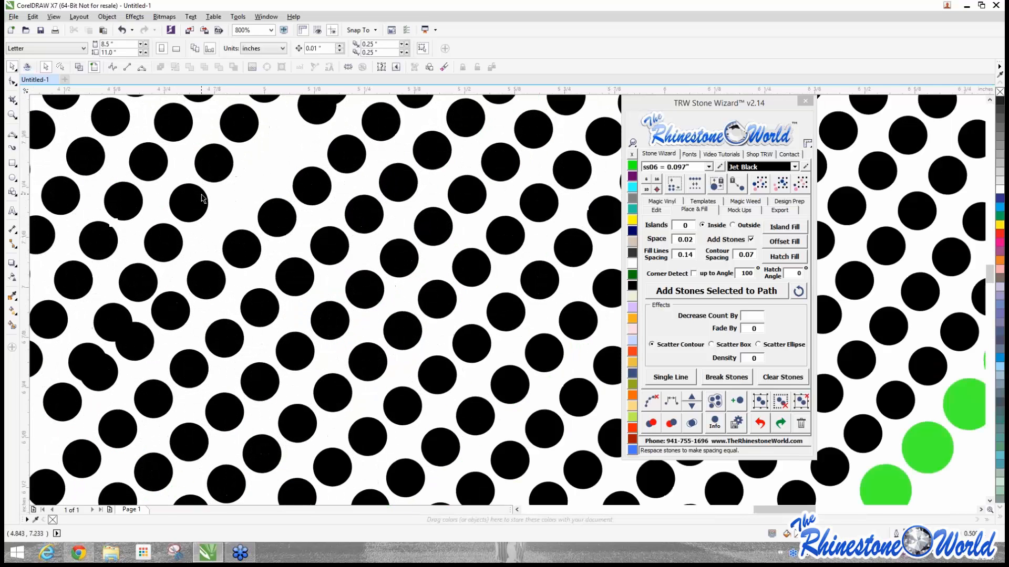
drag(196, 204, 218, 218)
drag(158, 174, 176, 190)
scroll(138, 153, up, 2)
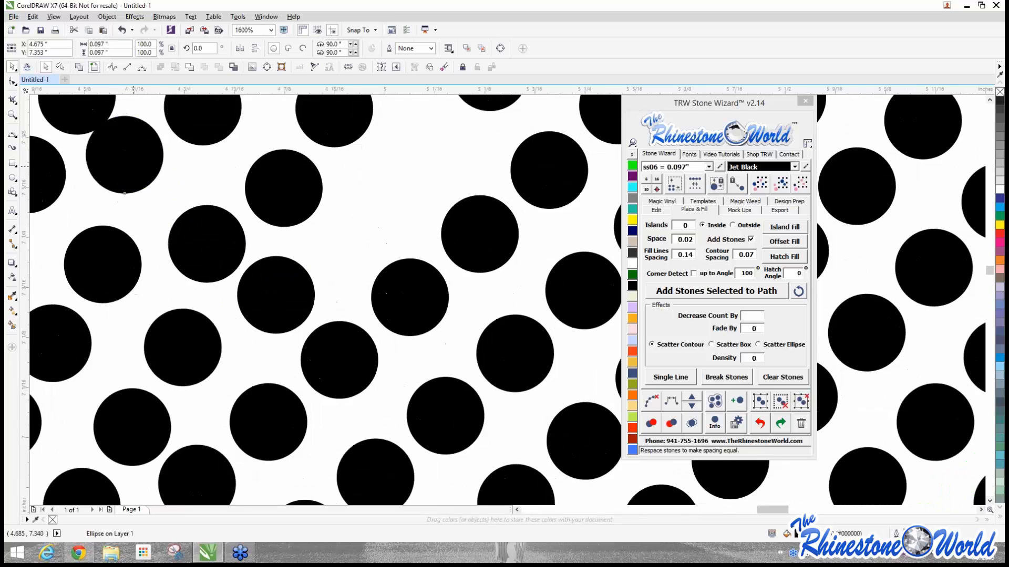
drag(197, 246, 185, 237)
scroll(262, 289, down, 4)
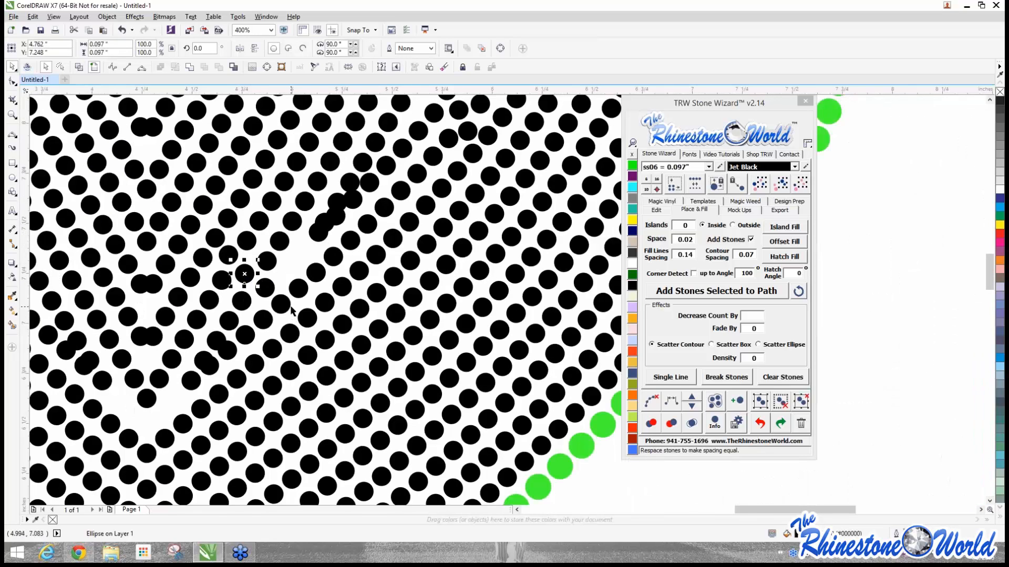
scroll(236, 257, up, 2)
mouse_move(290, 322)
mouse_down()
mouse_move(295, 308)
mouse_move(294, 319)
mouse_up()
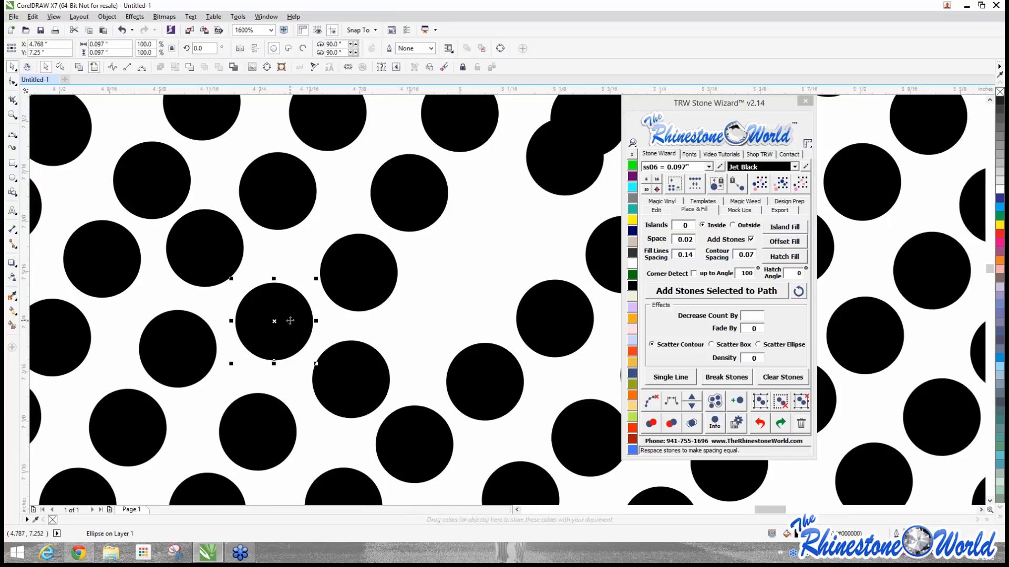
scroll(291, 322, down, 2)
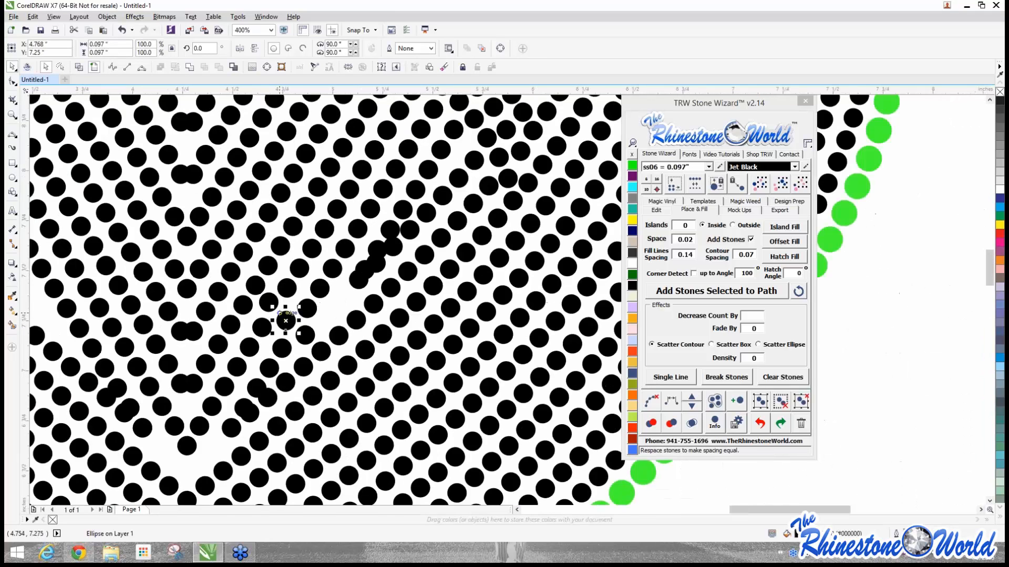
click(232, 274)
click(344, 307)
Step: Select the whole rhinestone heart and delete it to clear the page
scroll(344, 308, down, 3)
scroll(344, 307, down, 2)
drag(259, 244, 432, 352)
key(Delete)
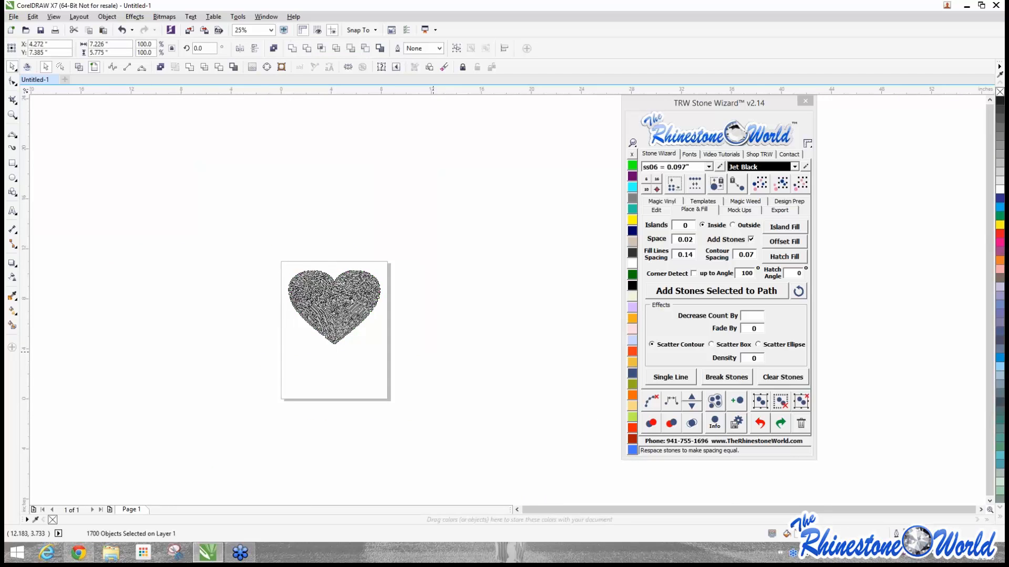
Step: Add the artistic text "CHEER" near the top of the page and enlarge it to about 10.4 inches wide
scroll(336, 314, up, 5)
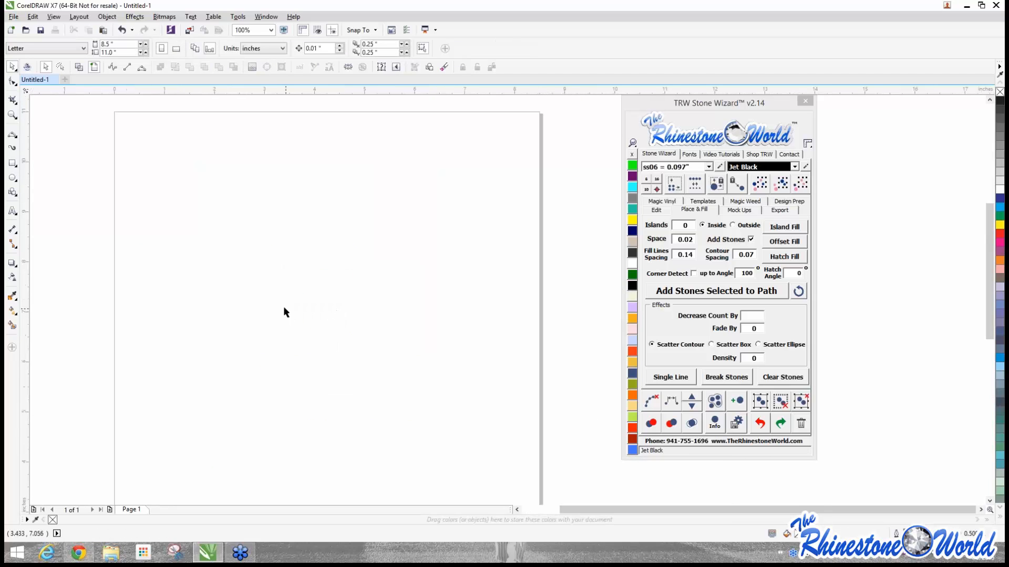
key(F8)
click(202, 203)
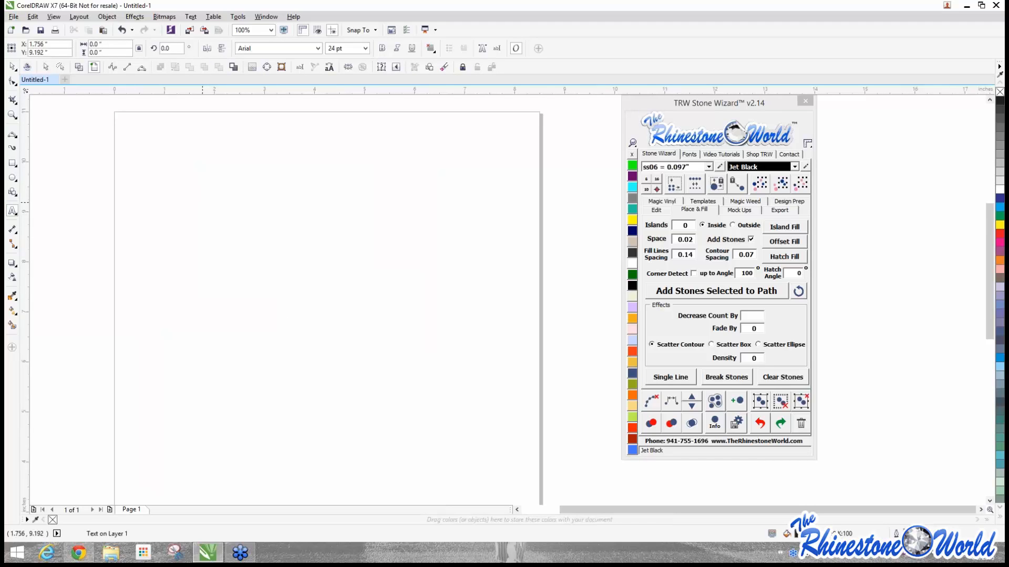
text(CHEER)
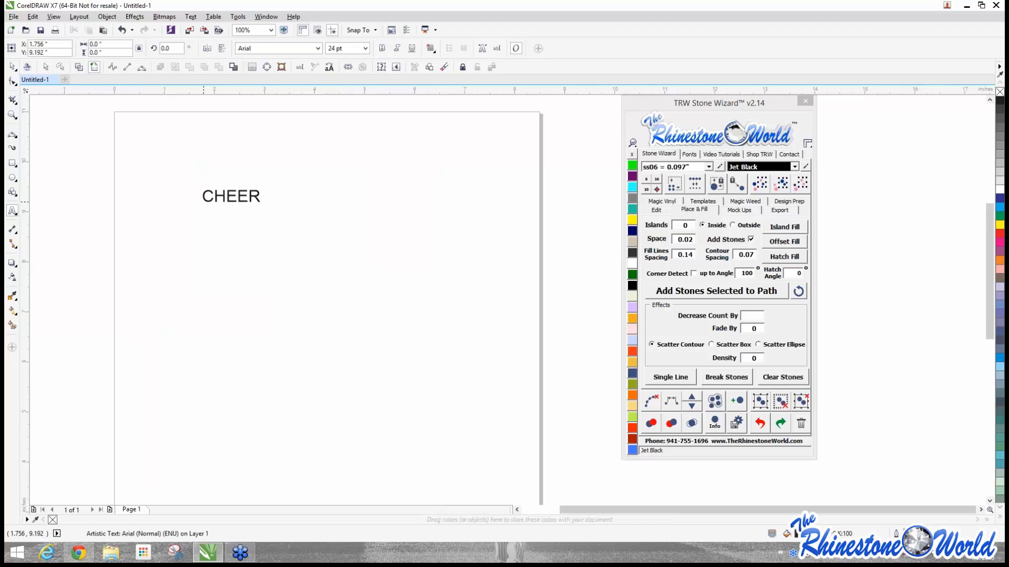
drag(263, 206, 489, 301)
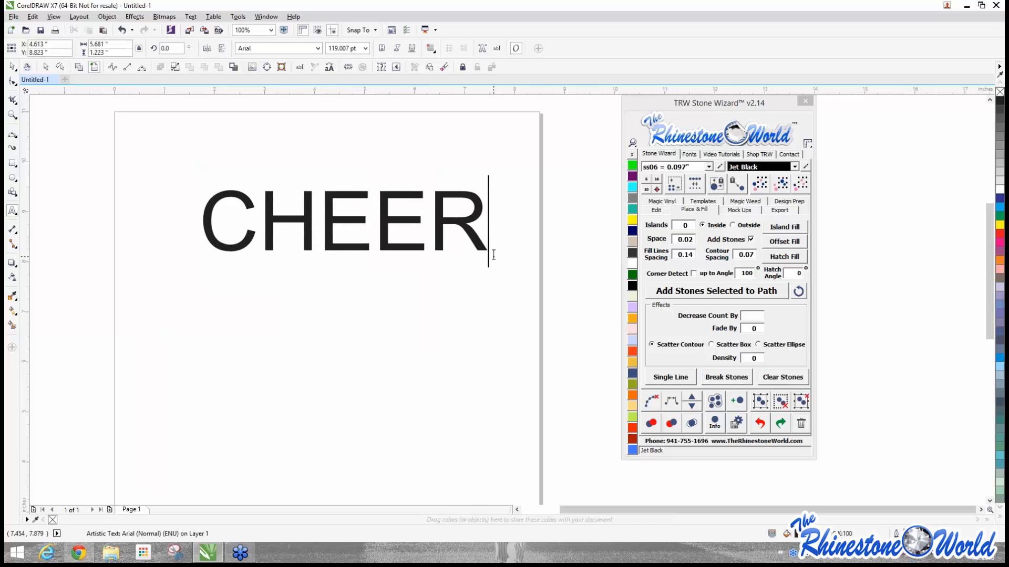
drag(516, 272, 578, 309)
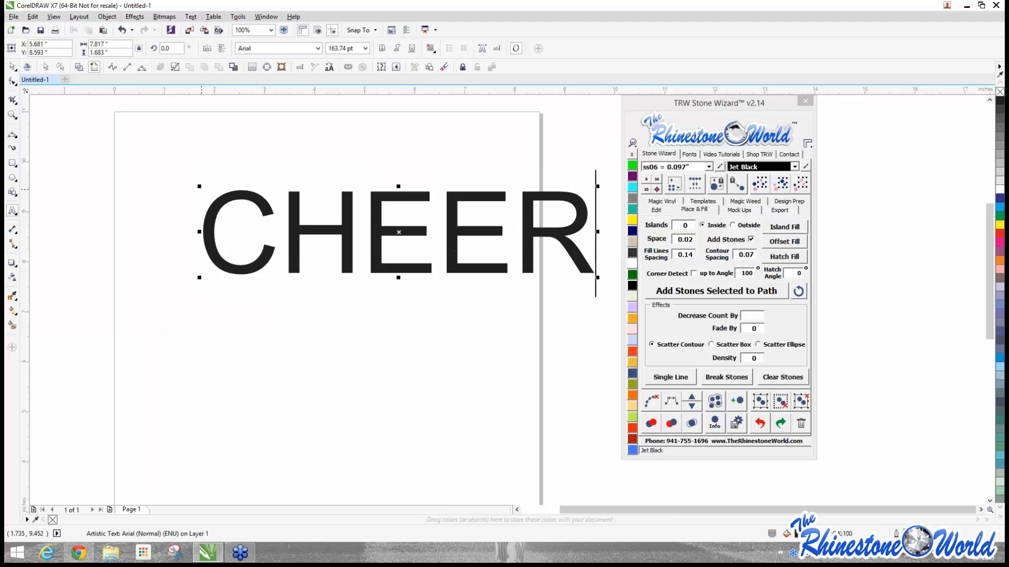
drag(199, 186, 71, 140)
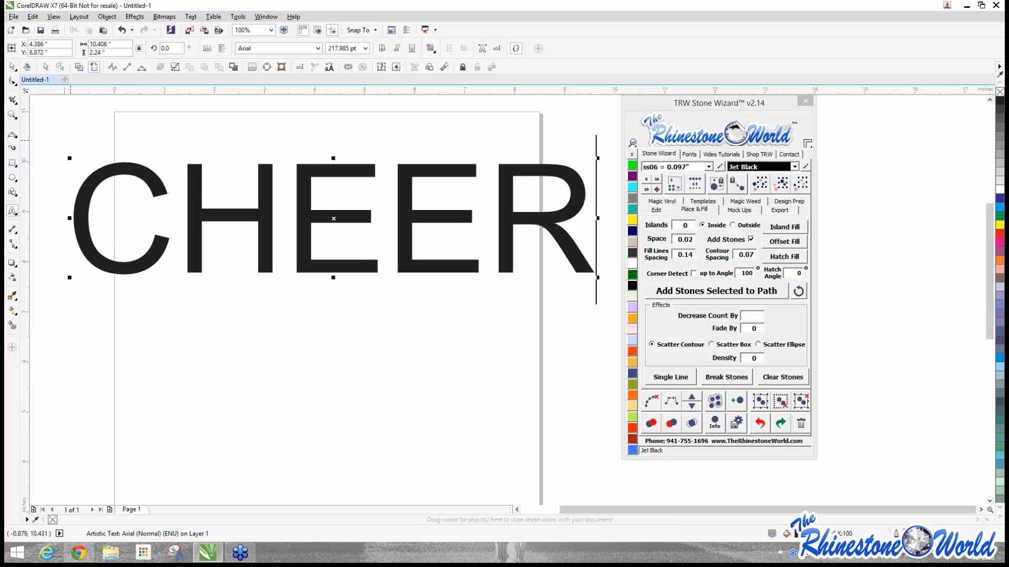
Step: Change the CHEER text to the Impact font and scale it to about 10.4 by 3.56 inches
click(691, 154)
double_click(670, 292)
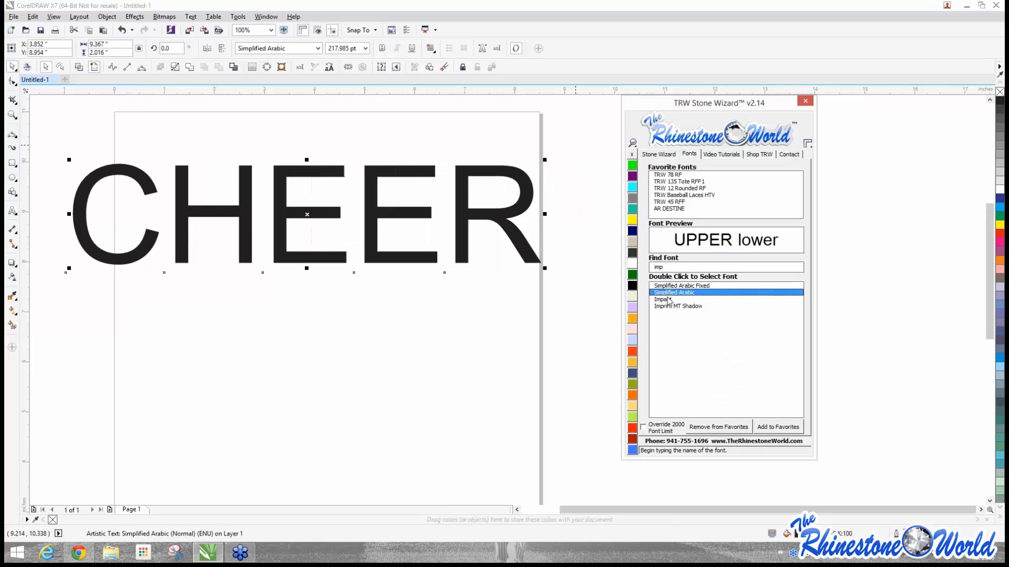
double_click(668, 300)
drag(439, 278, 591, 355)
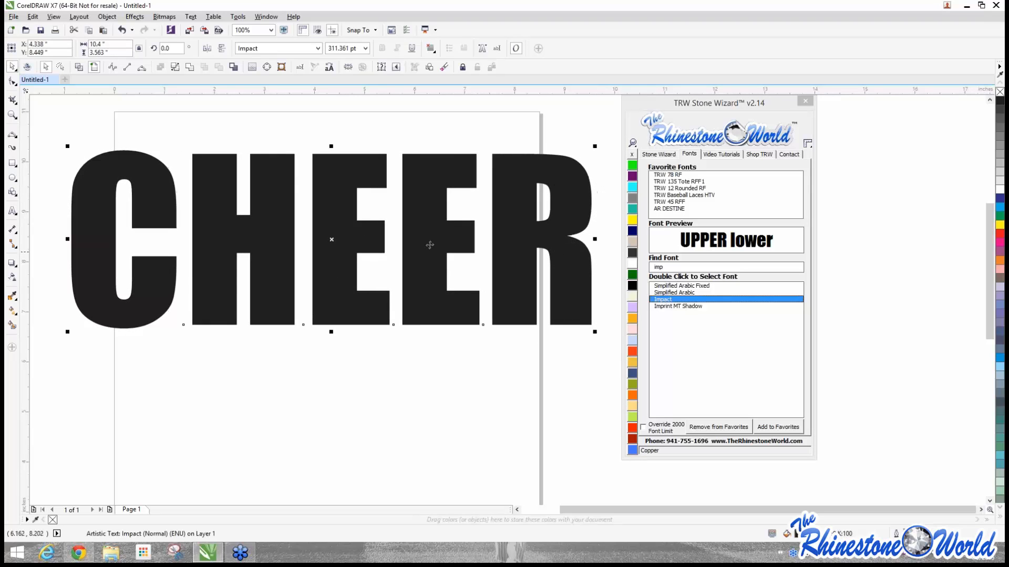
Step: Set the stone size to ss10 = 0.130" and Contour Spacing to 0.00, and enable Corner Detect
click(660, 154)
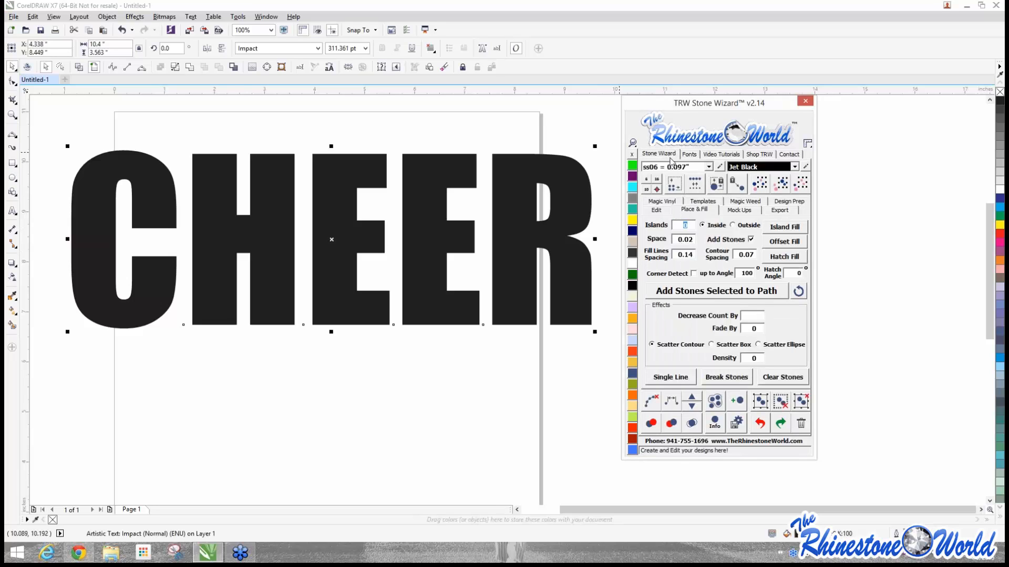
click(672, 167)
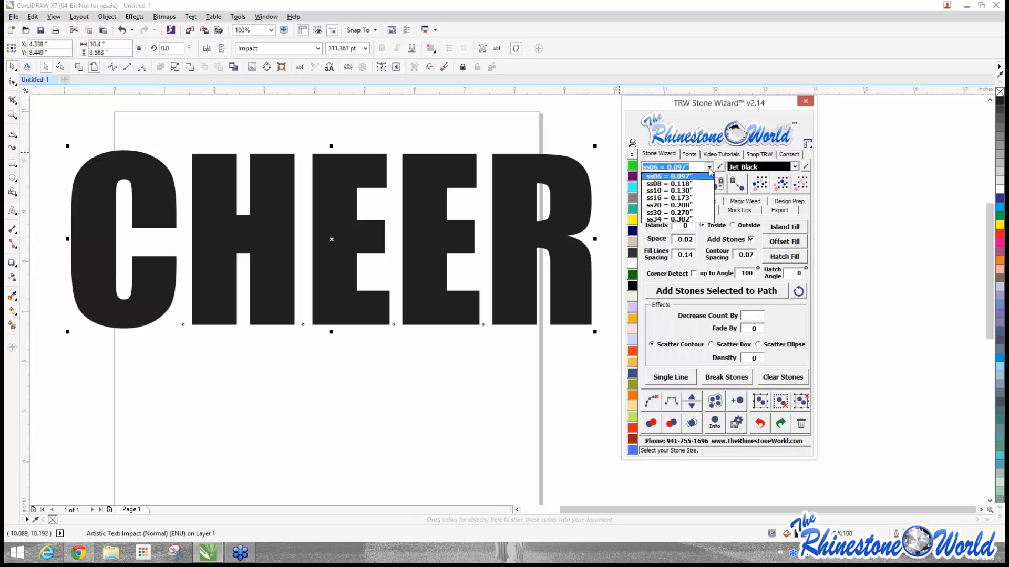
click(668, 190)
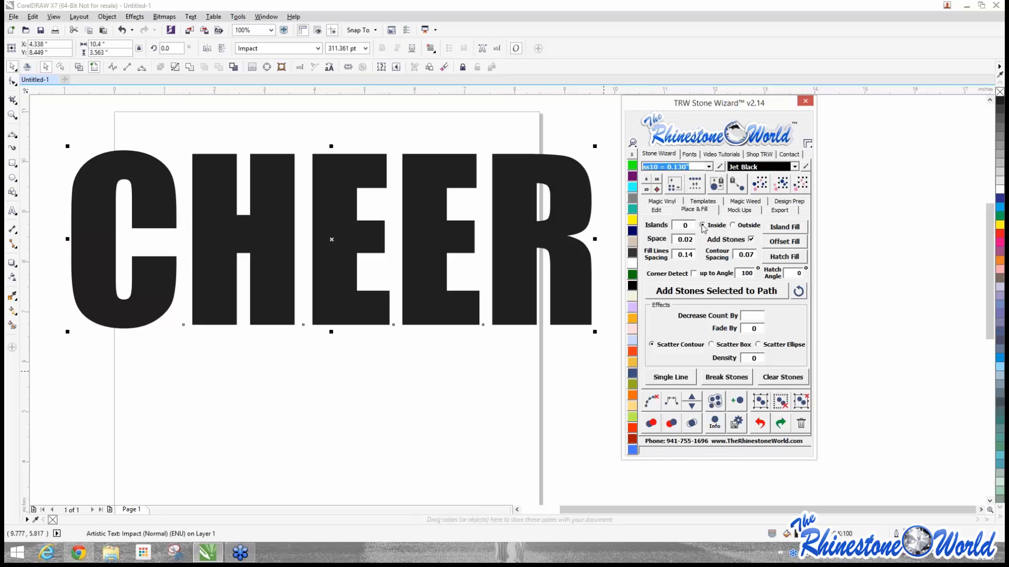
click(753, 254)
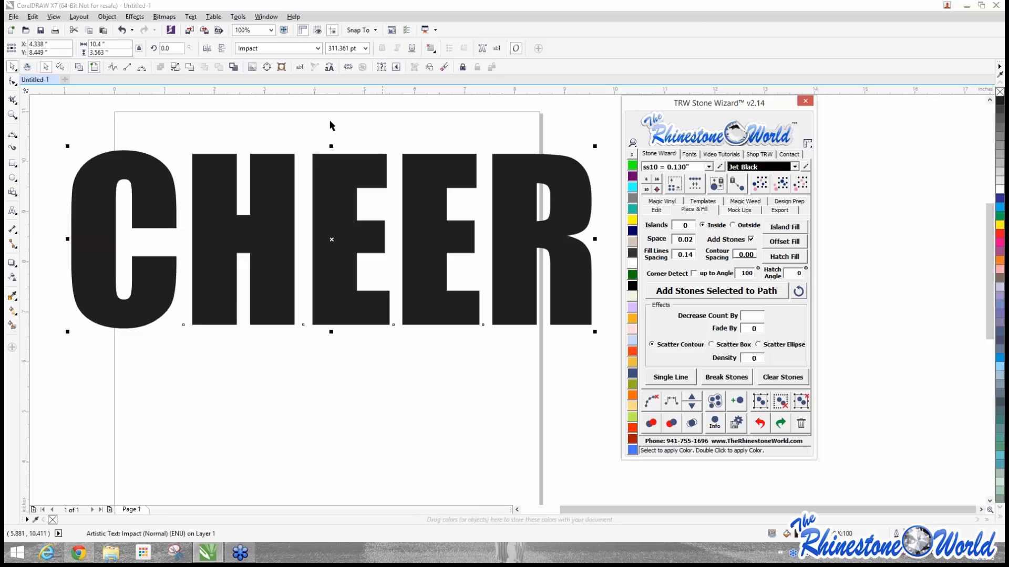
click(694, 273)
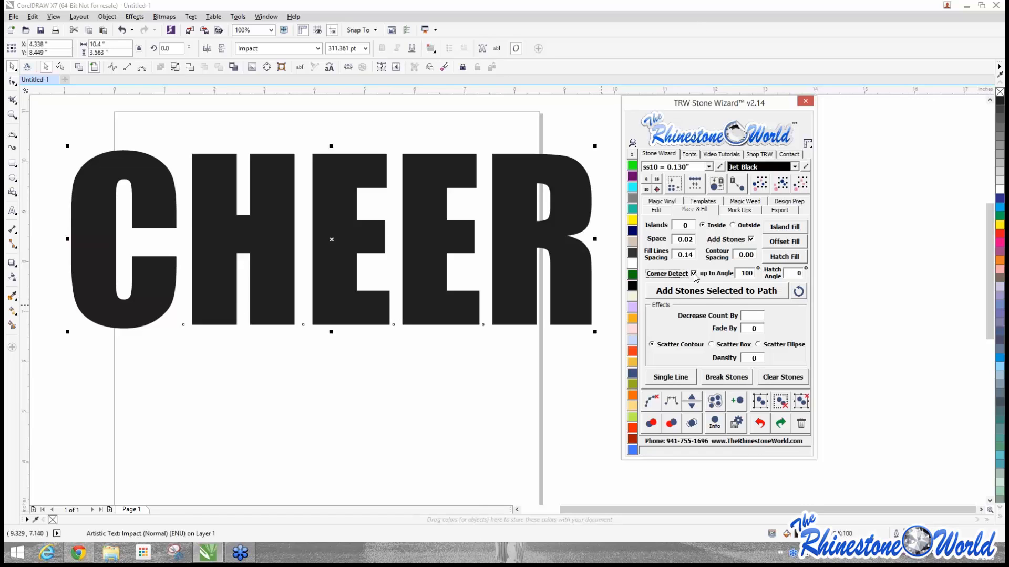
Step: Hatch fill the CHEER text with Jet Black stones and clear the paths from the whole design
click(786, 261)
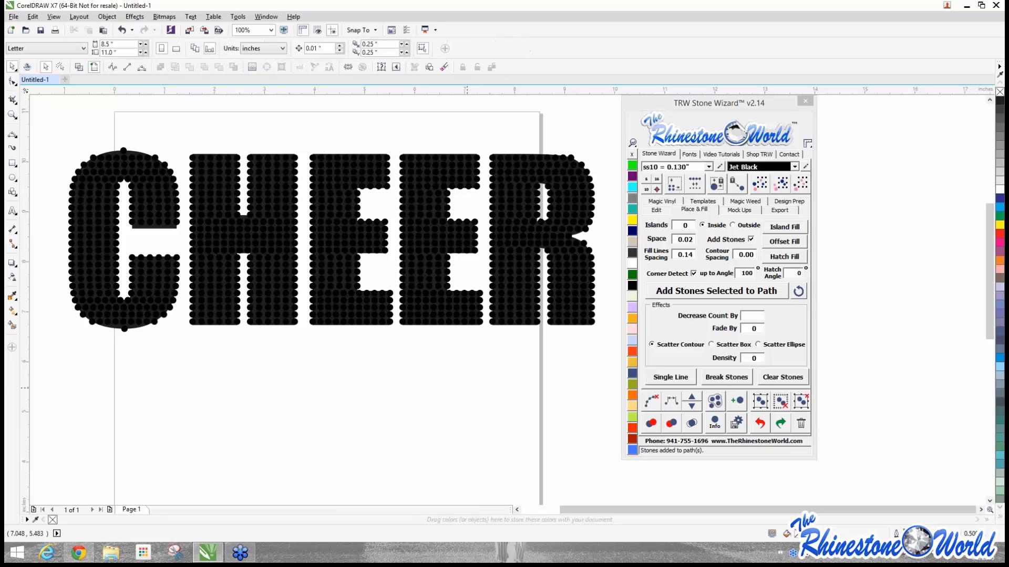
drag(65, 110, 606, 357)
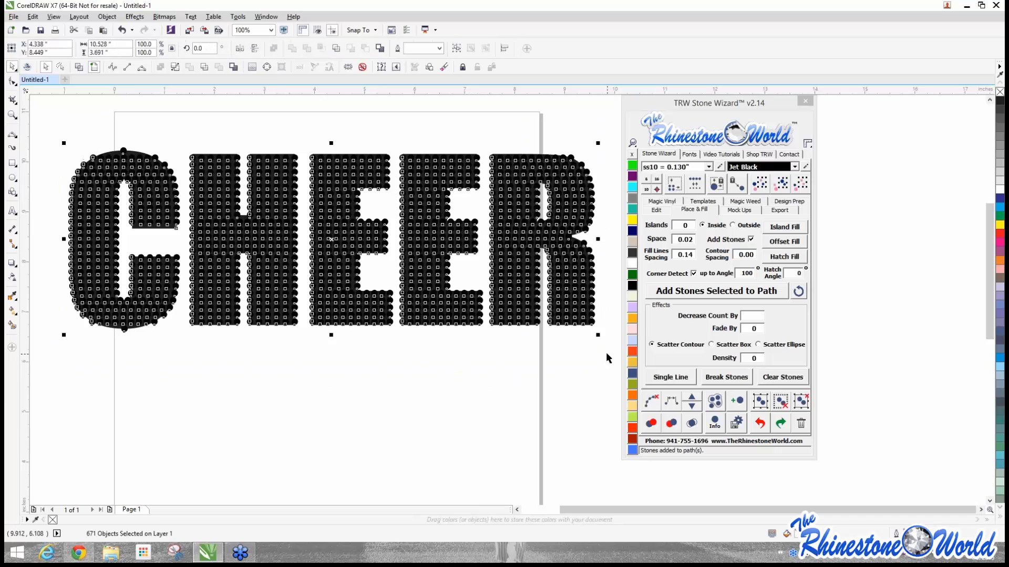
click(653, 402)
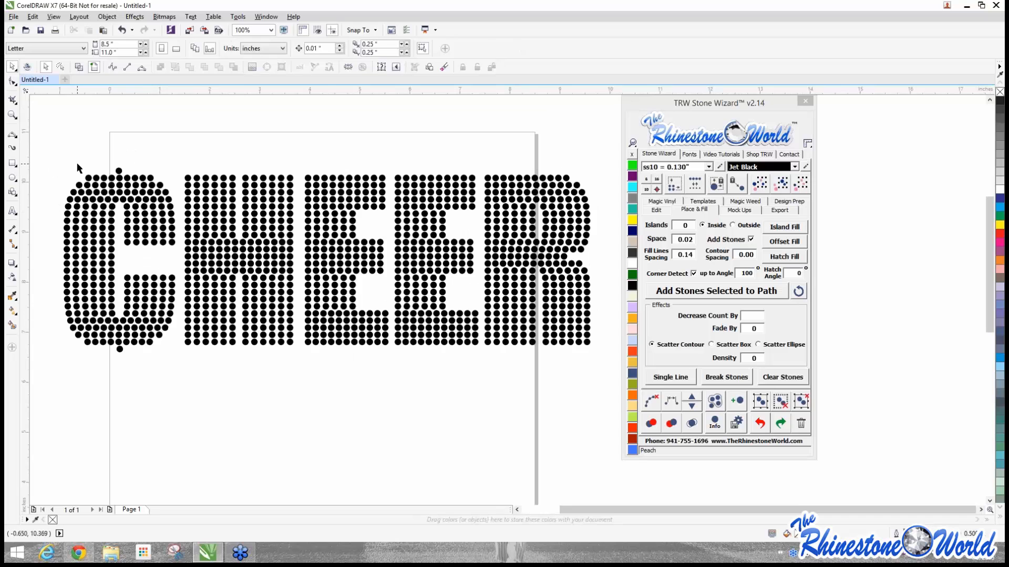
Step: Place a horizontal guideline along the top edge of the letters' uppermost full row of stones
scroll(77, 163, up, 2)
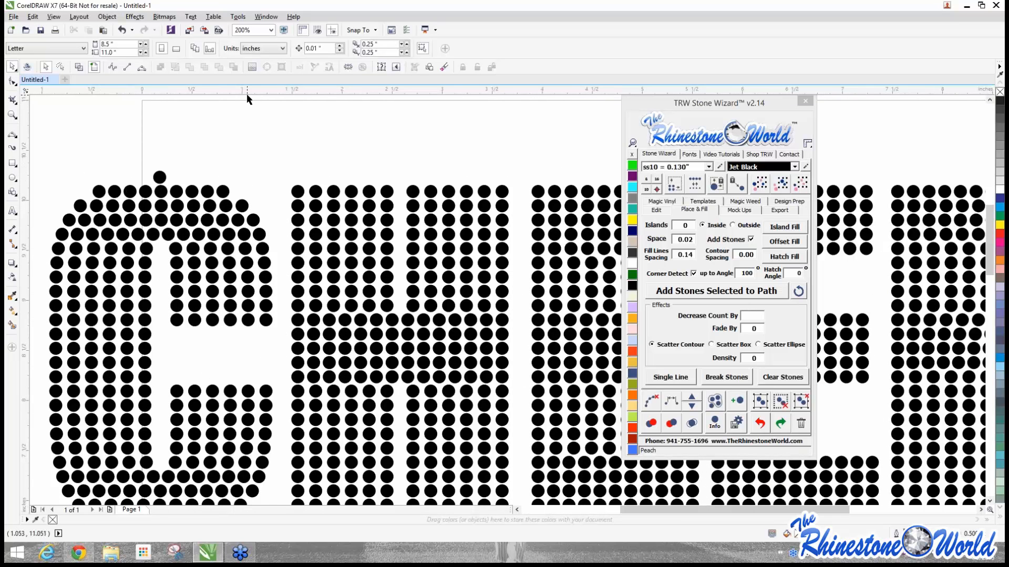
drag(253, 97, 256, 185)
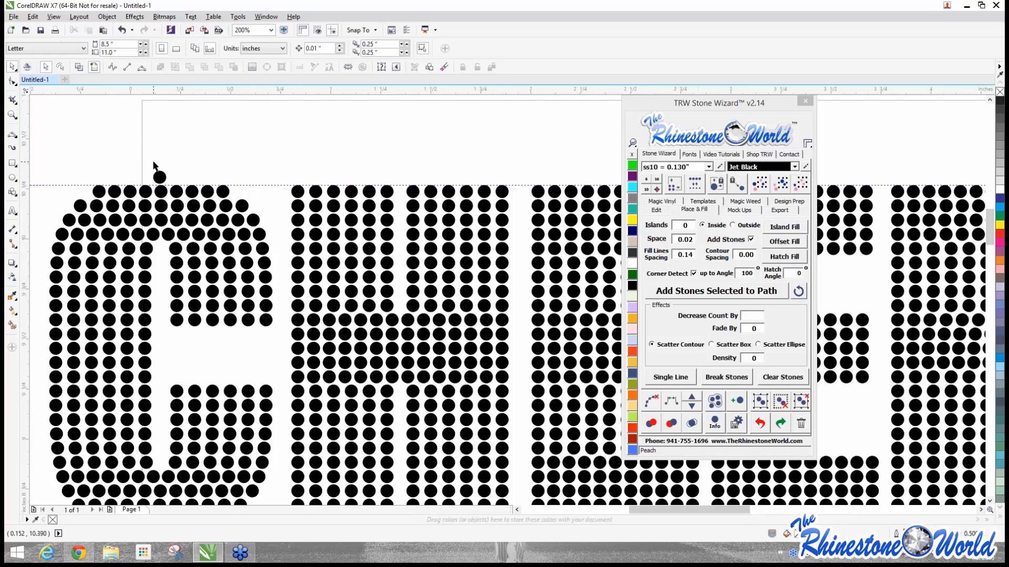
scroll(155, 166, up, 1)
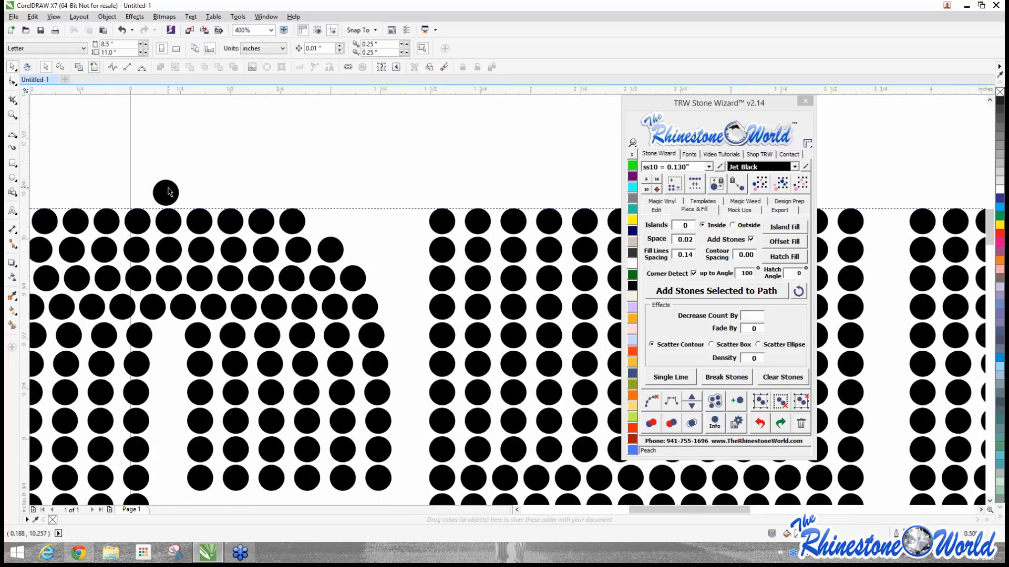
scroll(166, 192, down, 1)
scroll(167, 190, down, 2)
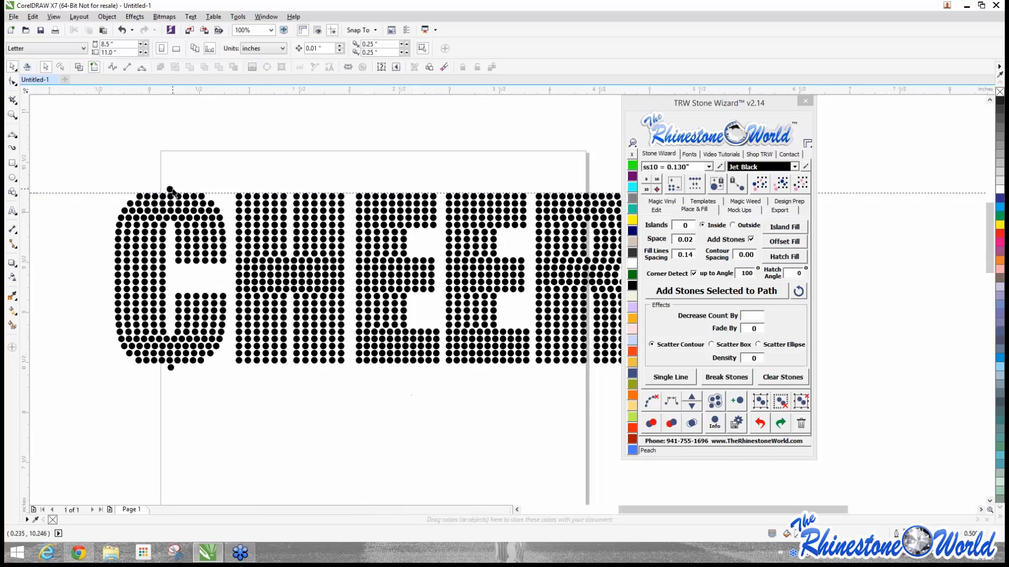
scroll(168, 191, up, 3)
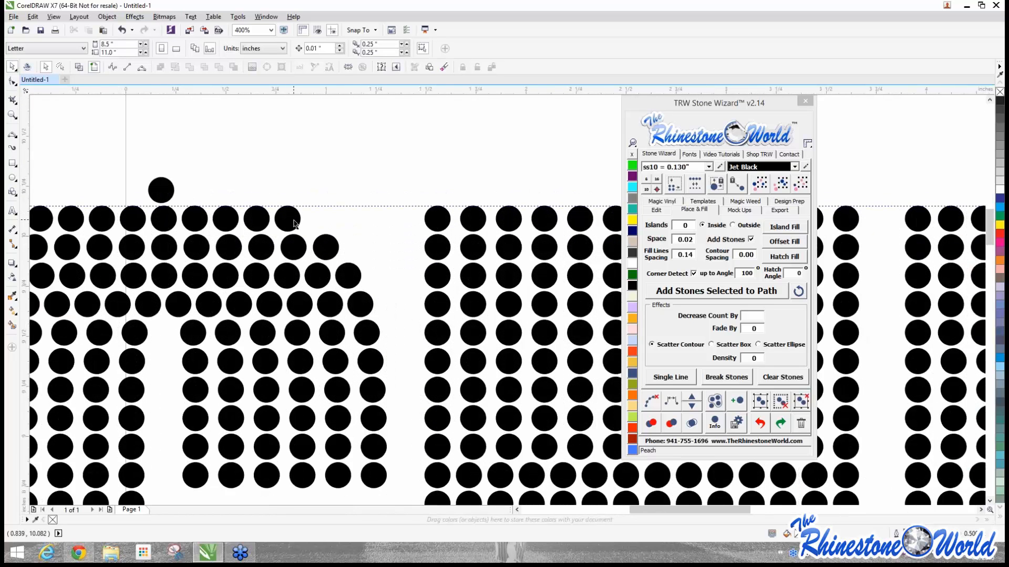
Step: Delete the stray stone sticking out above the guideline at the top of the C
scroll(294, 223, down, 2)
scroll(303, 247, down, 1)
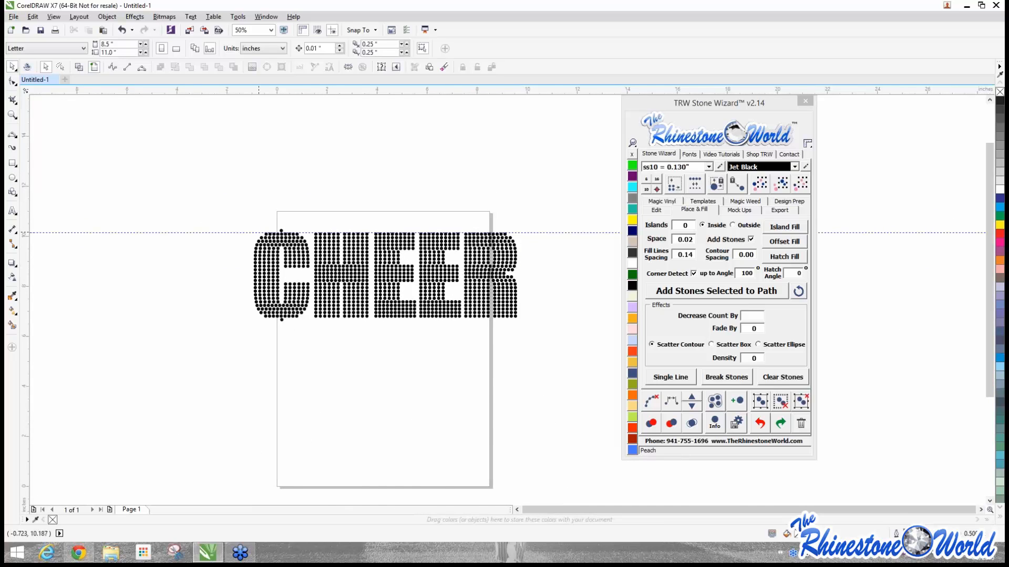
scroll(263, 231, up, 2)
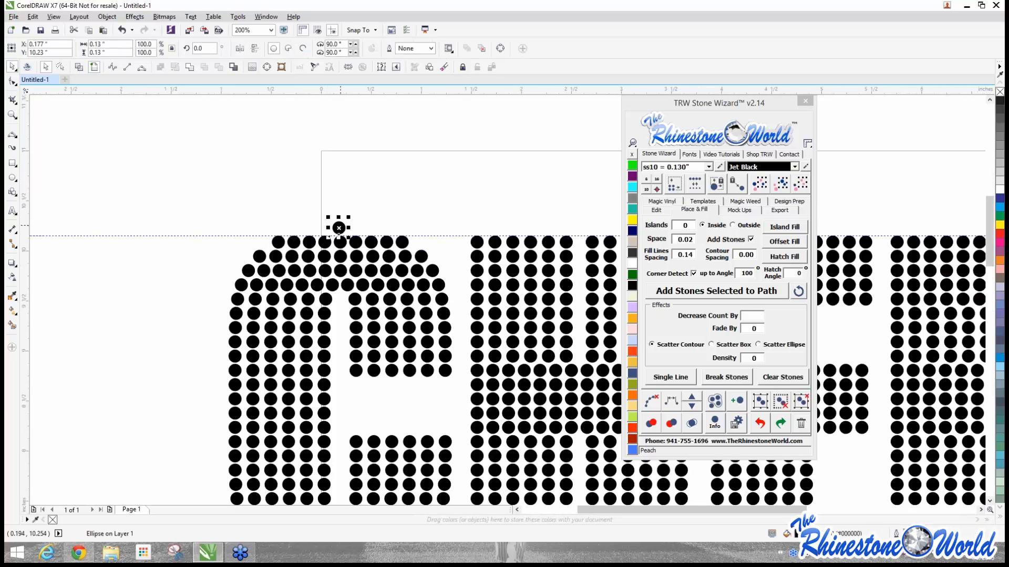
scroll(341, 226, down, 2)
Step: Place a horizontal guideline along the lower edge of the letters' bottom row and delete the stray stone beneath the C
scroll(345, 310, up, 1)
scroll(341, 263, up, 1)
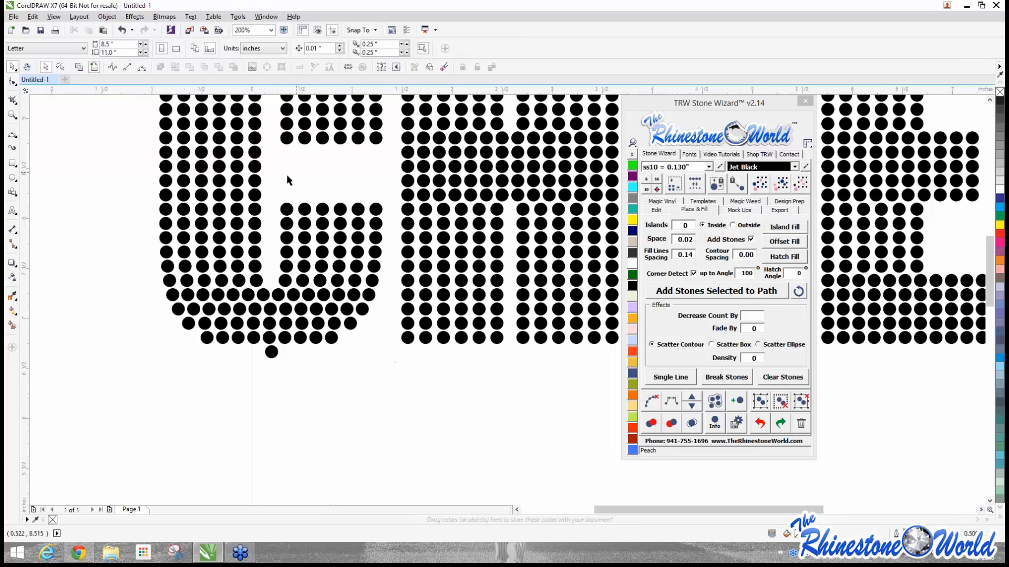
scroll(286, 175, down, 1)
scroll(298, 107, down, 2)
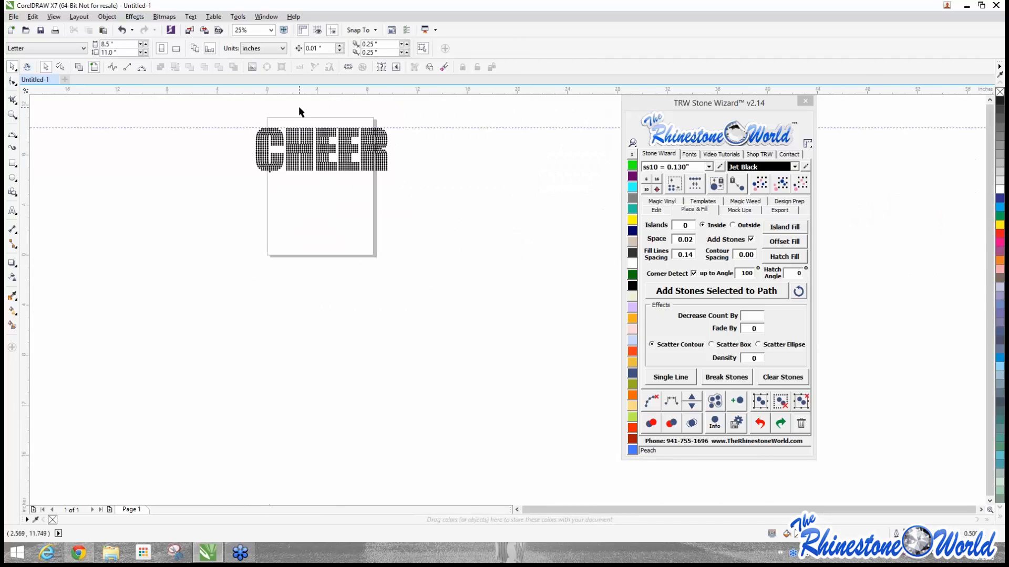
scroll(298, 107, up, 1)
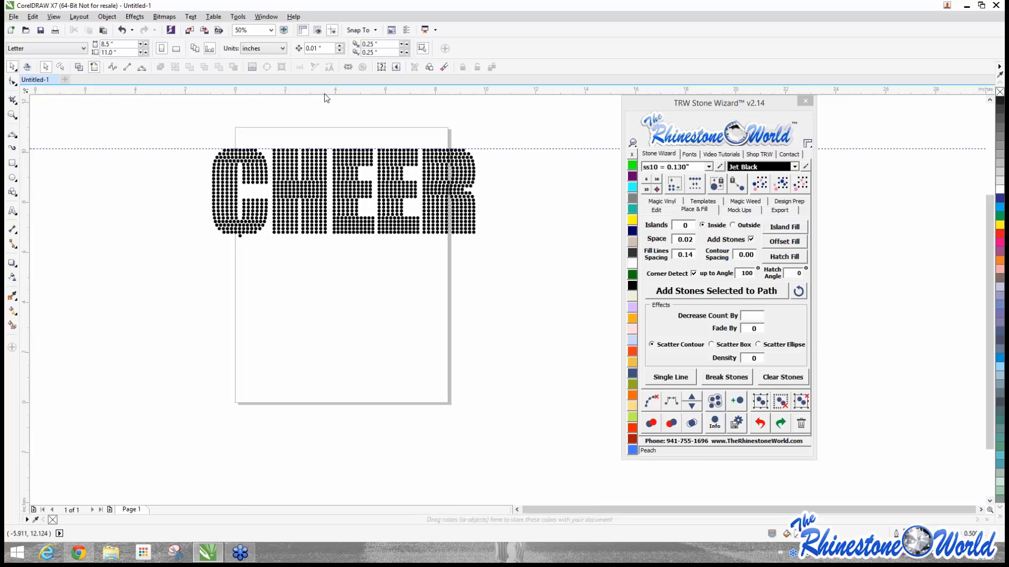
drag(202, 91, 208, 234)
scroll(245, 228, up, 2)
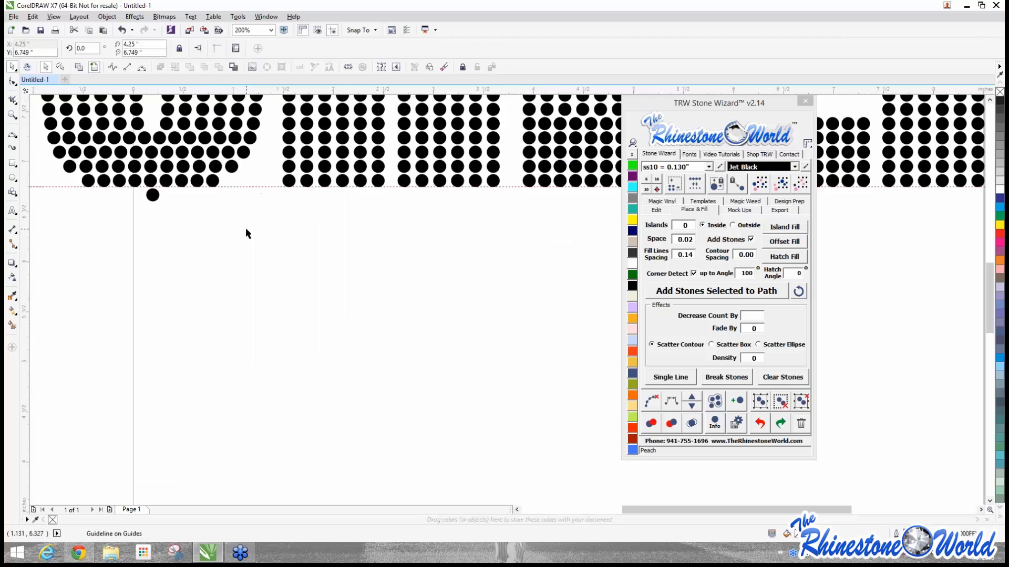
click(152, 195)
key(Delete)
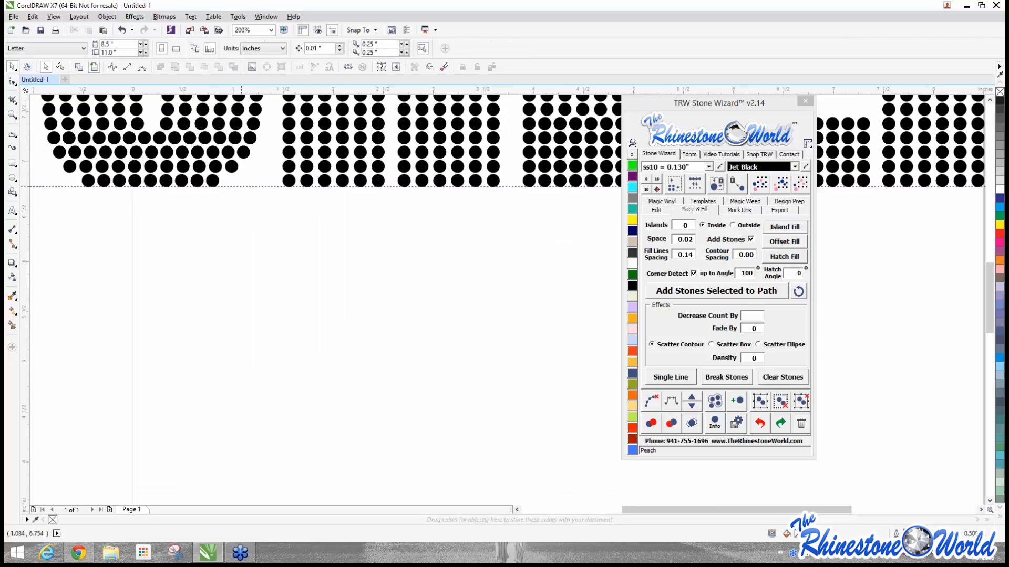
Step: Delete the horizontal guidelines along the lower and upper edges of the CHEER letters
click(250, 187)
key(Delete)
scroll(249, 187, down, 4)
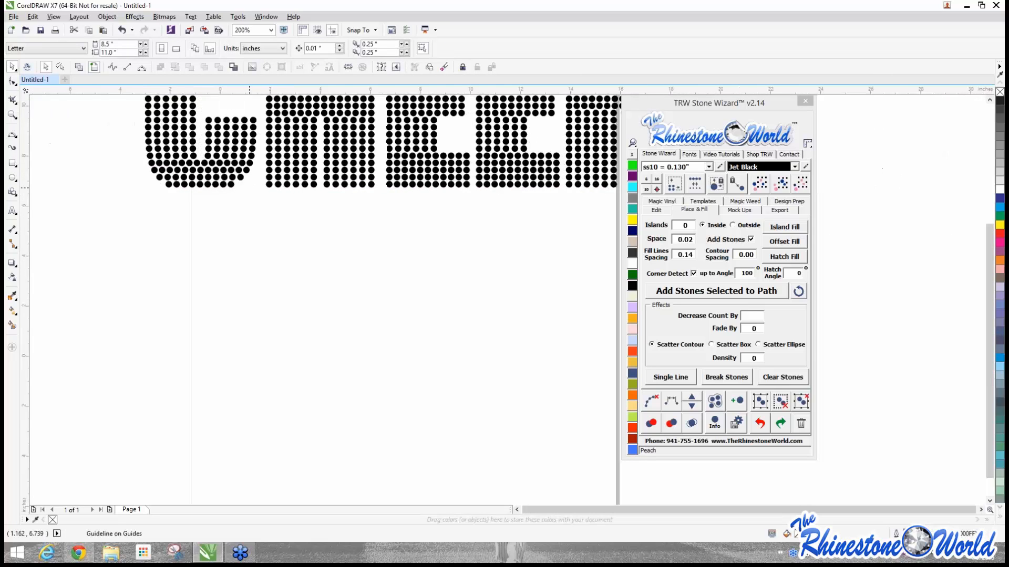
scroll(262, 154, up, 2)
scroll(262, 156, up, 2)
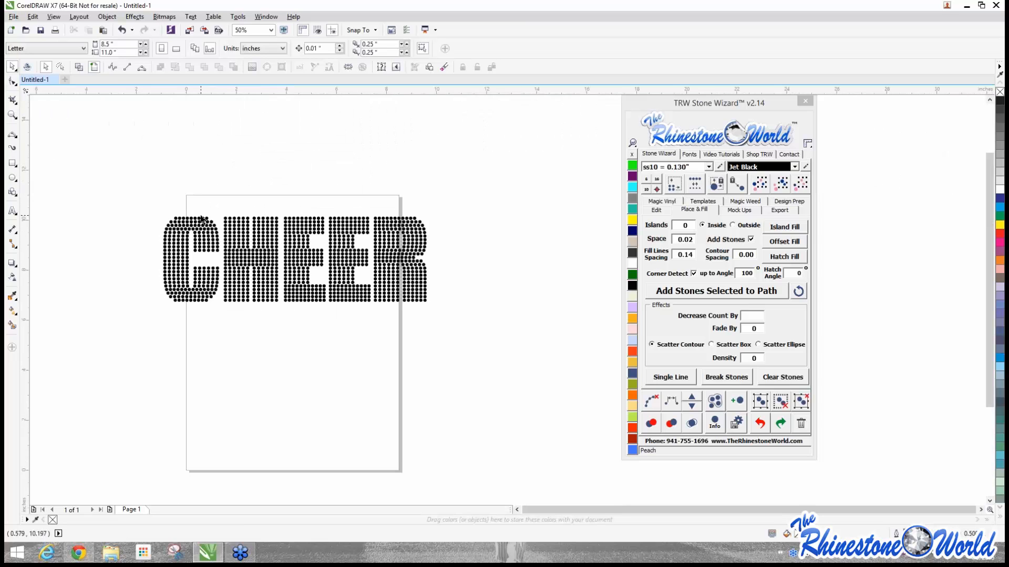
Step: Recolor the stones in the upper half of the C and the upper left part of the H to Cobalt
scroll(164, 211, up, 2)
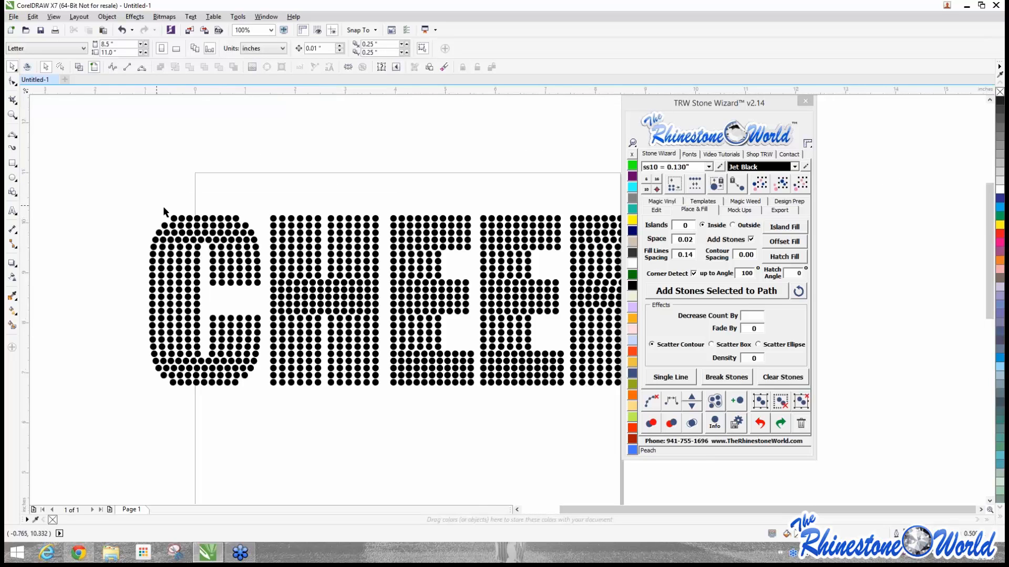
click(175, 220)
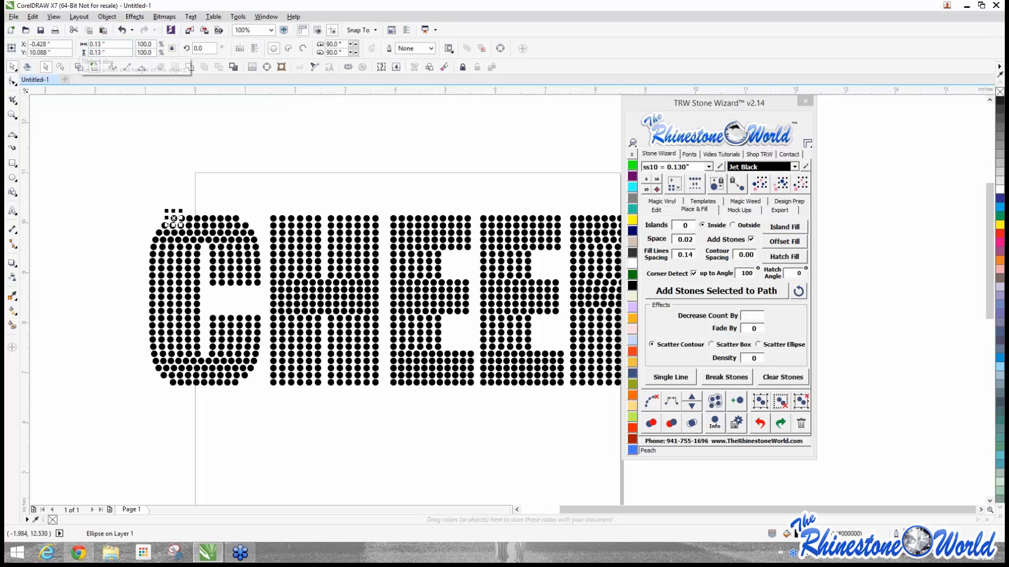
drag(99, 181, 327, 303)
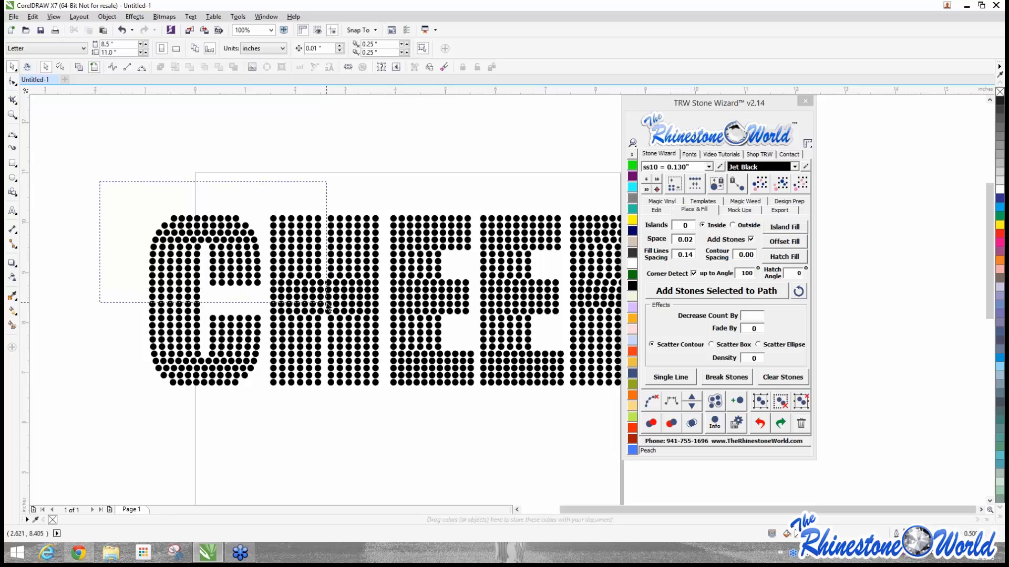
click(632, 231)
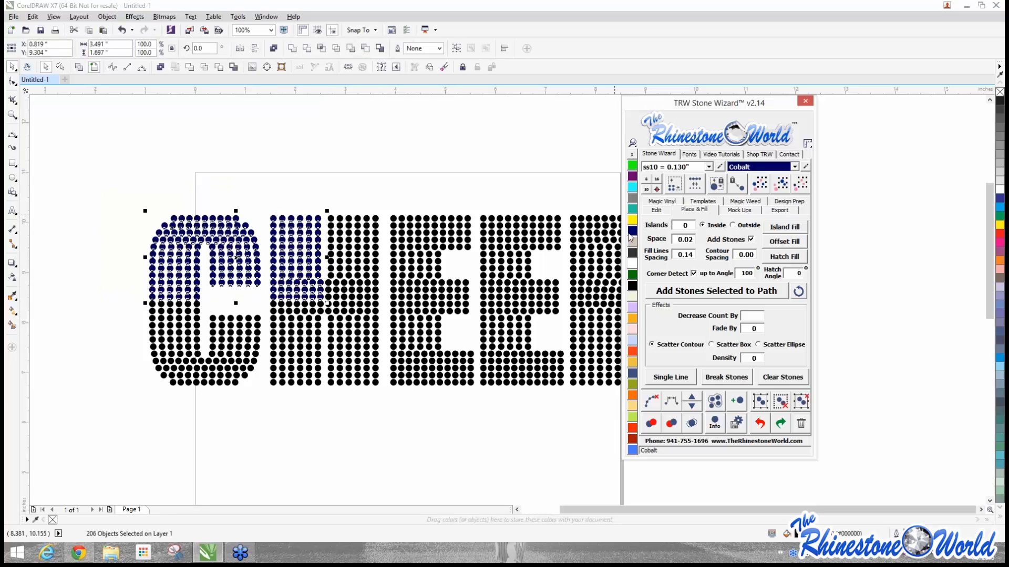
click(412, 160)
scroll(418, 160, down, 2)
scroll(467, 164, up, 2)
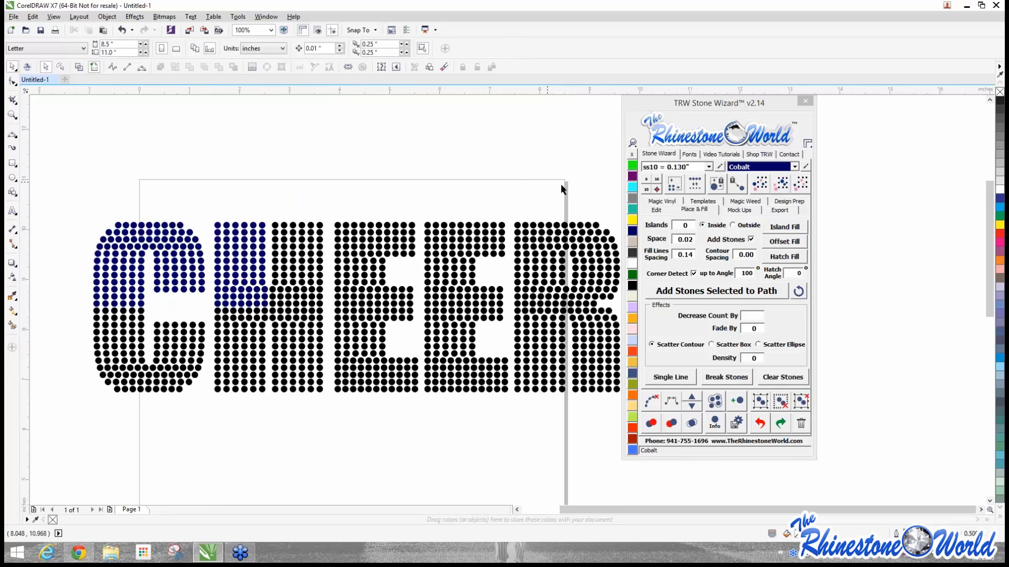
drag(83, 192, 281, 311)
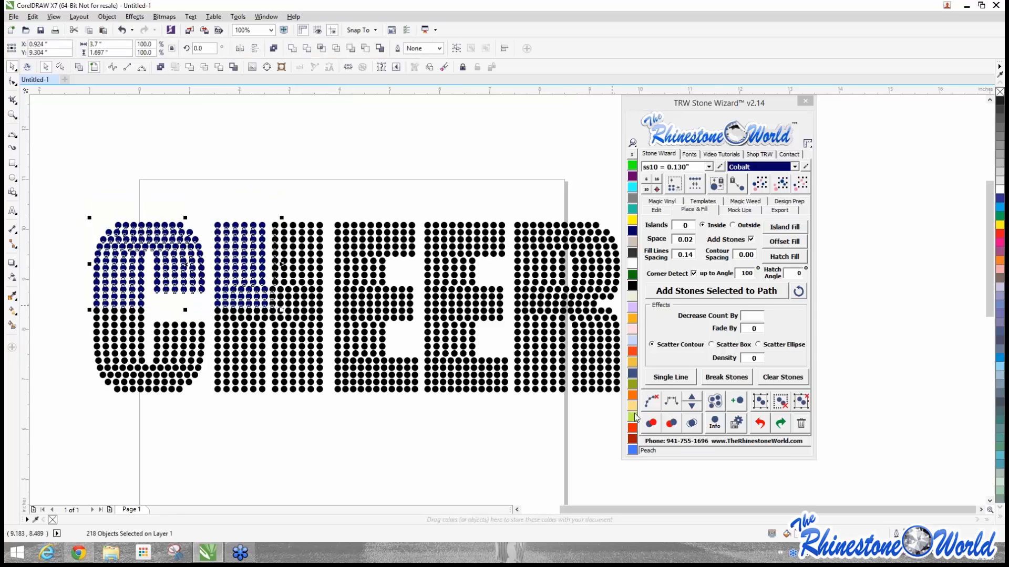
scroll(356, 118, down, 1)
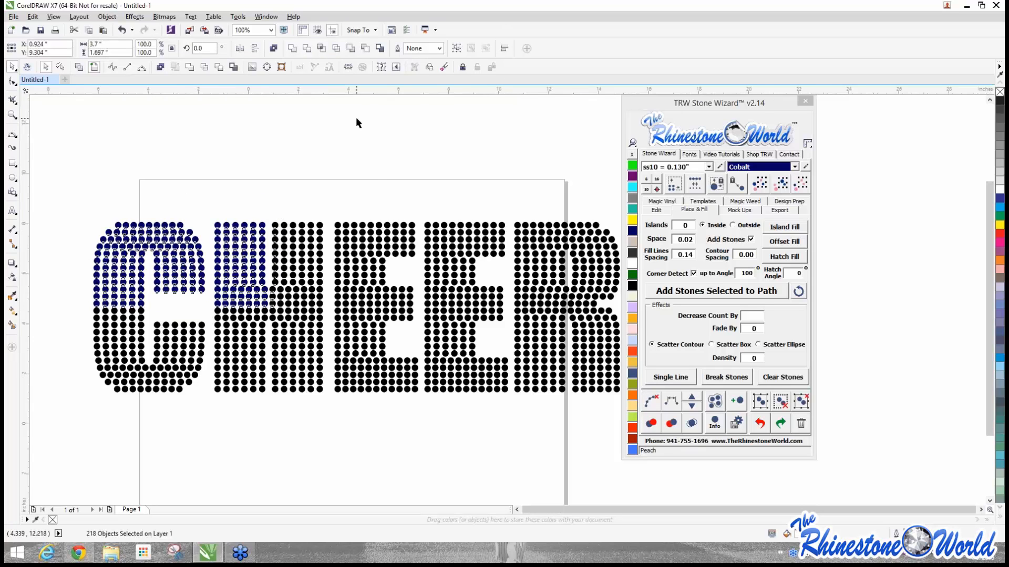
click(498, 140)
Step: Beside the Cobalt block, recolor the top two stone rows through the R to Aquamarine and the next two rows to Citrine
scroll(484, 124, up, 1)
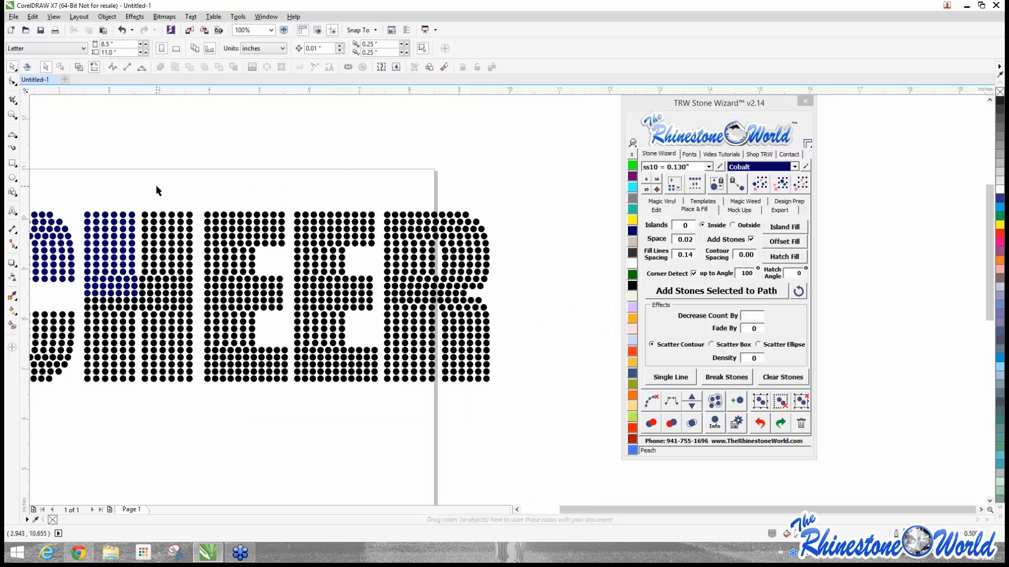
drag(141, 189, 493, 225)
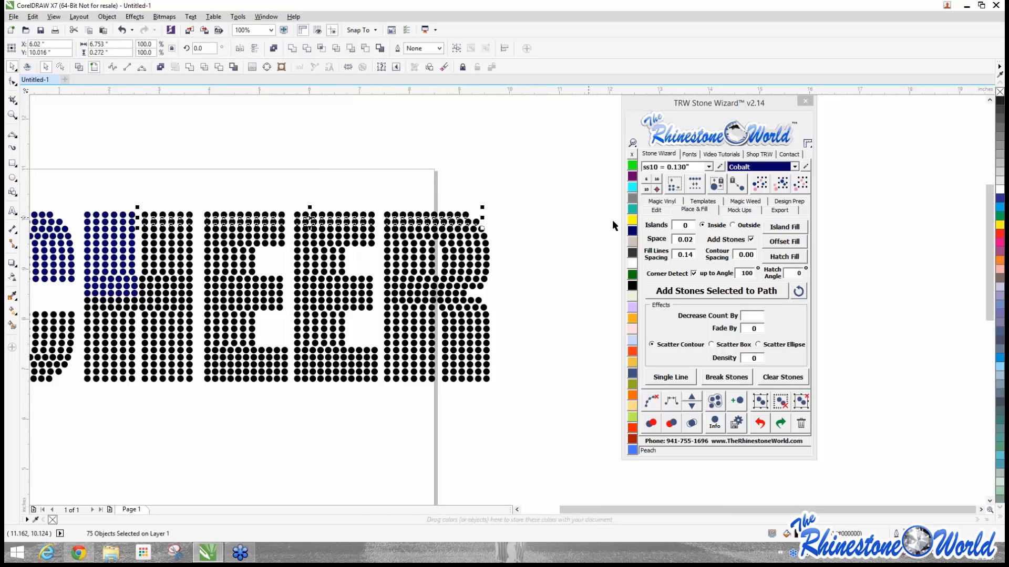
click(633, 189)
drag(503, 224, 140, 246)
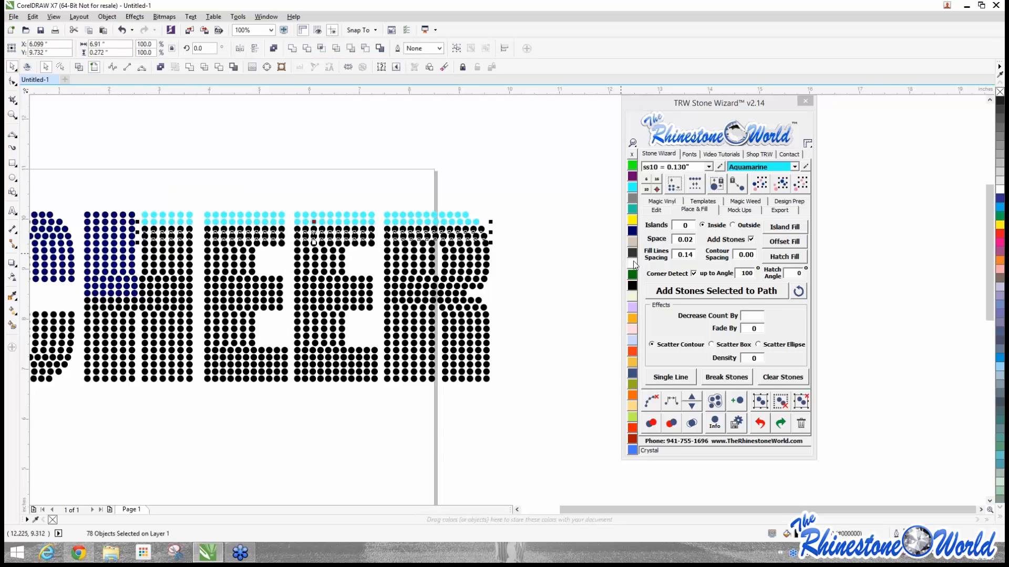
click(632, 220)
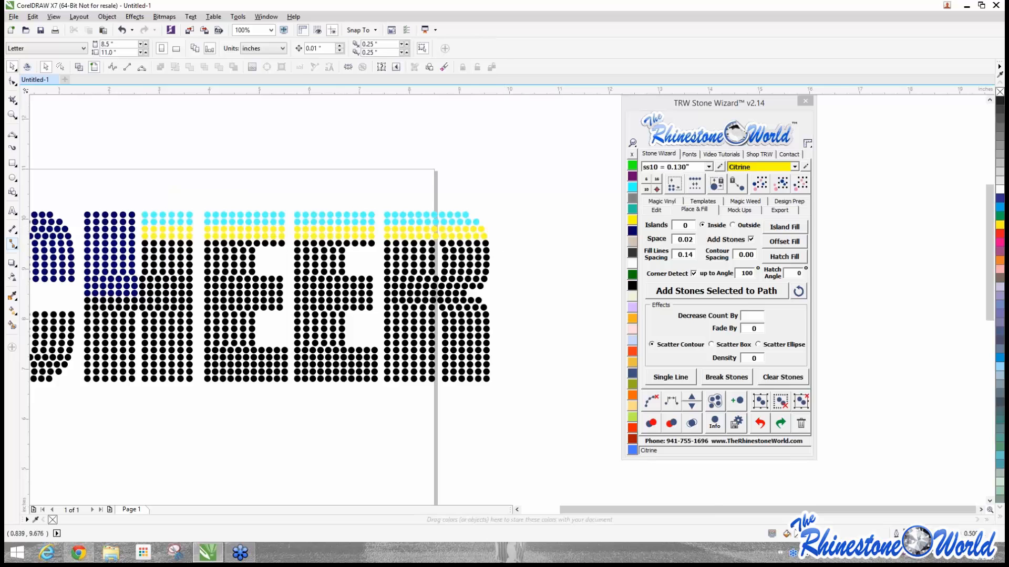
Step: Recolor the two stone rows directly below the Citrine stripe, from the H through the R, to Aquamarine
scroll(308, 223, up, 1)
scroll(308, 223, down, 1)
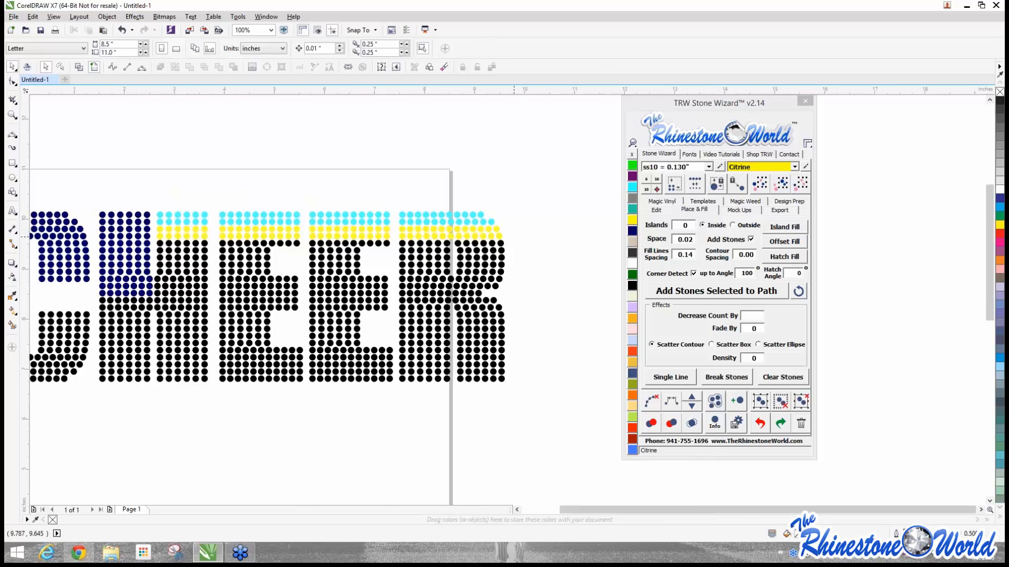
scroll(515, 237, up, 1)
scroll(515, 237, down, 1)
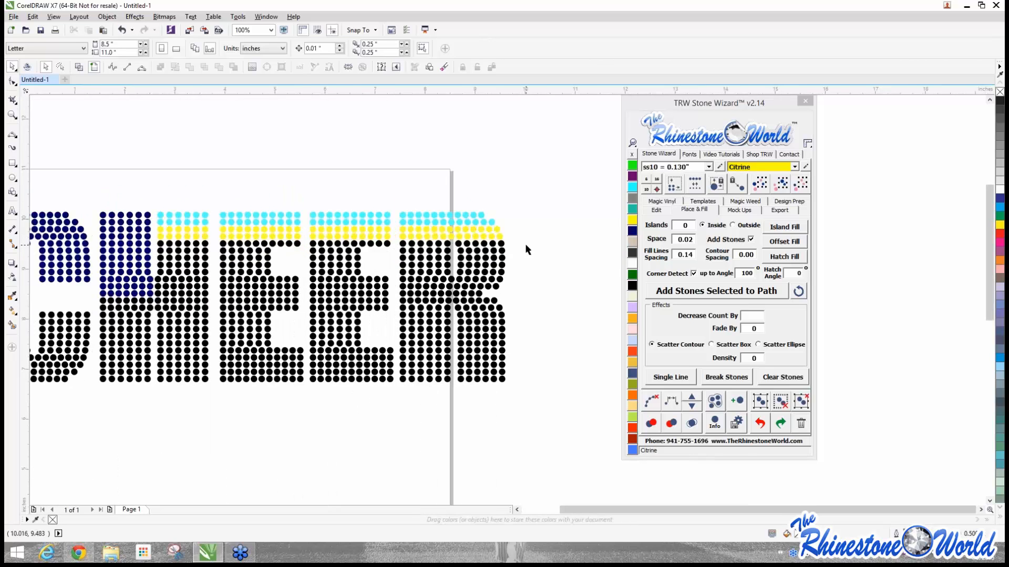
drag(531, 236, 150, 258)
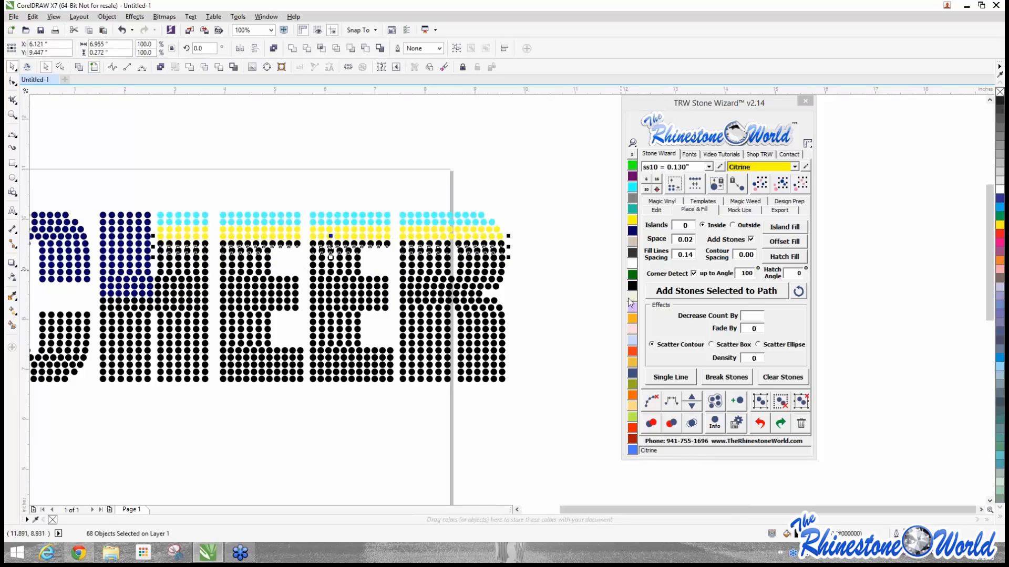
click(632, 187)
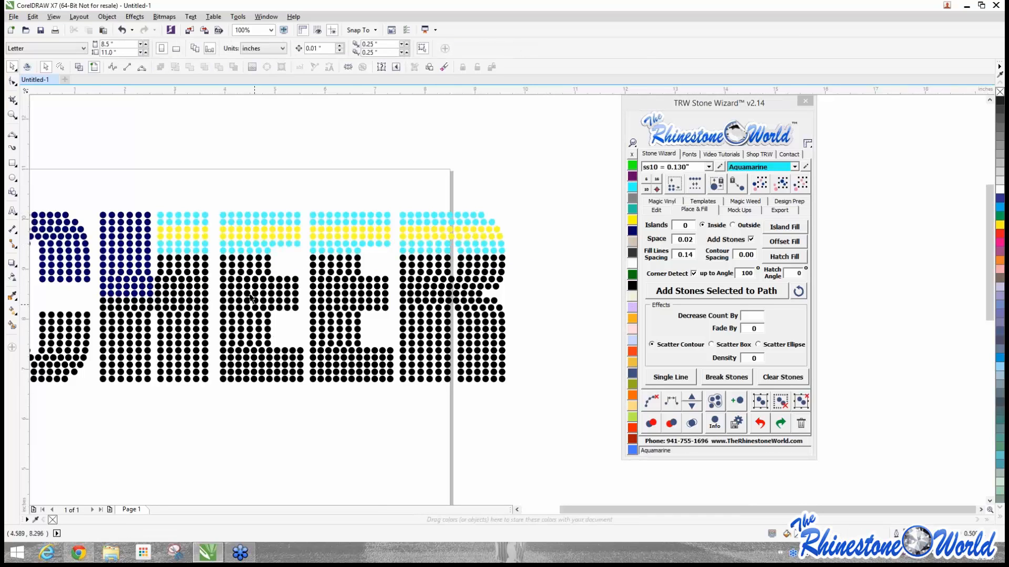
Step: Examine the Cobalt block and the Aquamarine and Citrine stripes of the CHEER design up close and as a whole
scroll(266, 284, down, 1)
scroll(143, 259, up, 3)
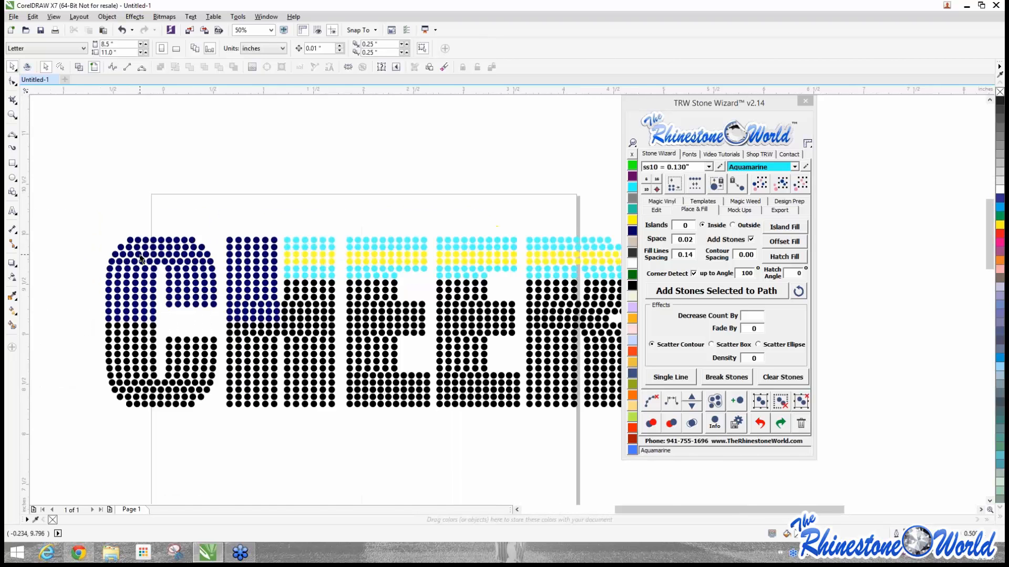
scroll(143, 258, down, 1)
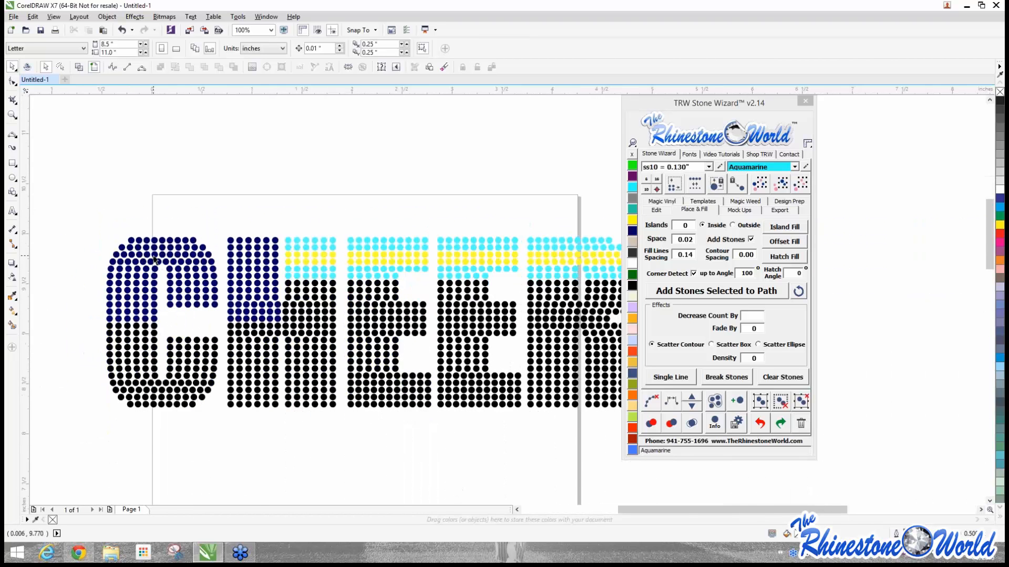
scroll(91, 252, up, 1)
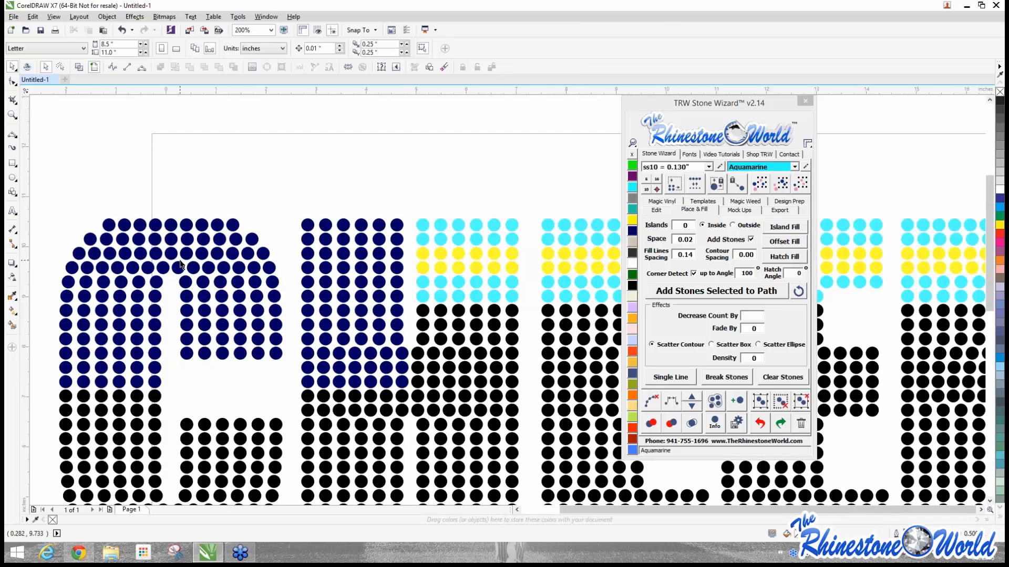
scroll(176, 263, down, 2)
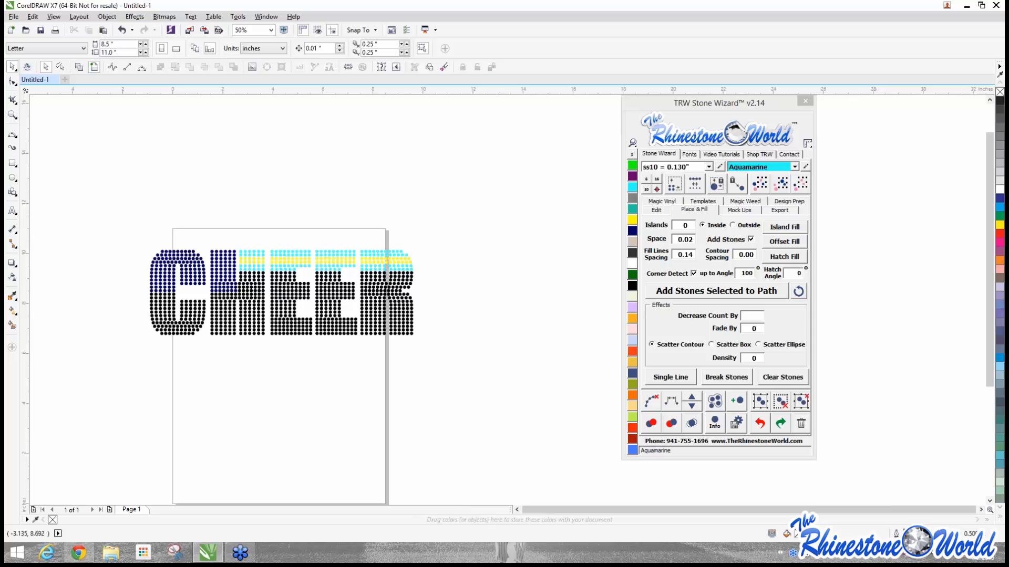
key(alt+Tab)
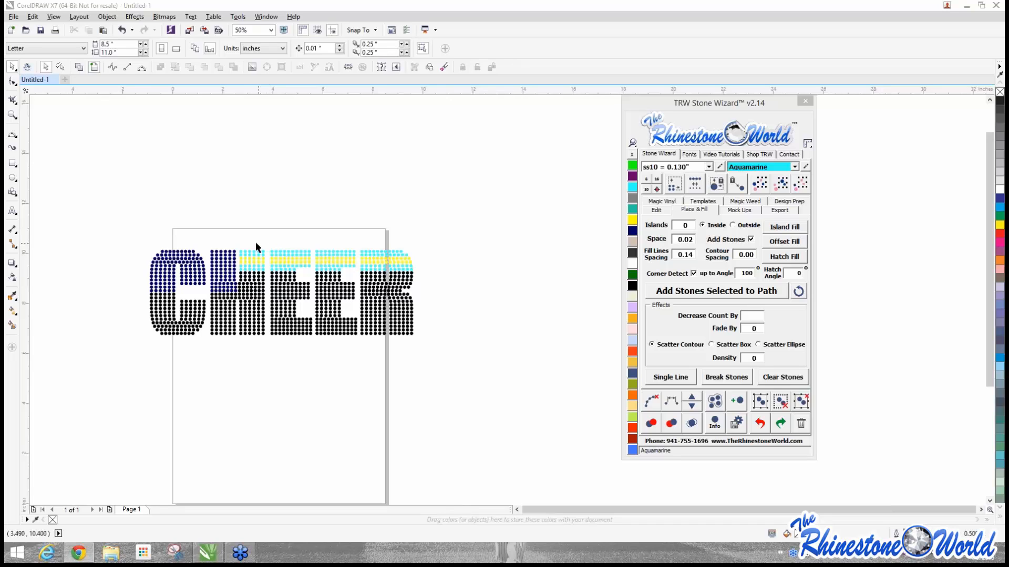
click(284, 264)
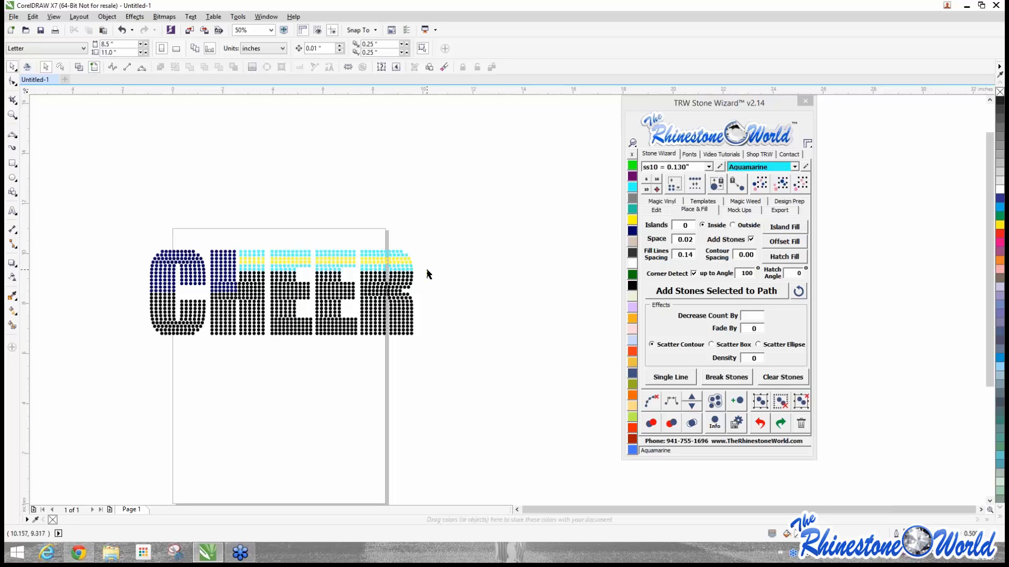
scroll(425, 273, up, 4)
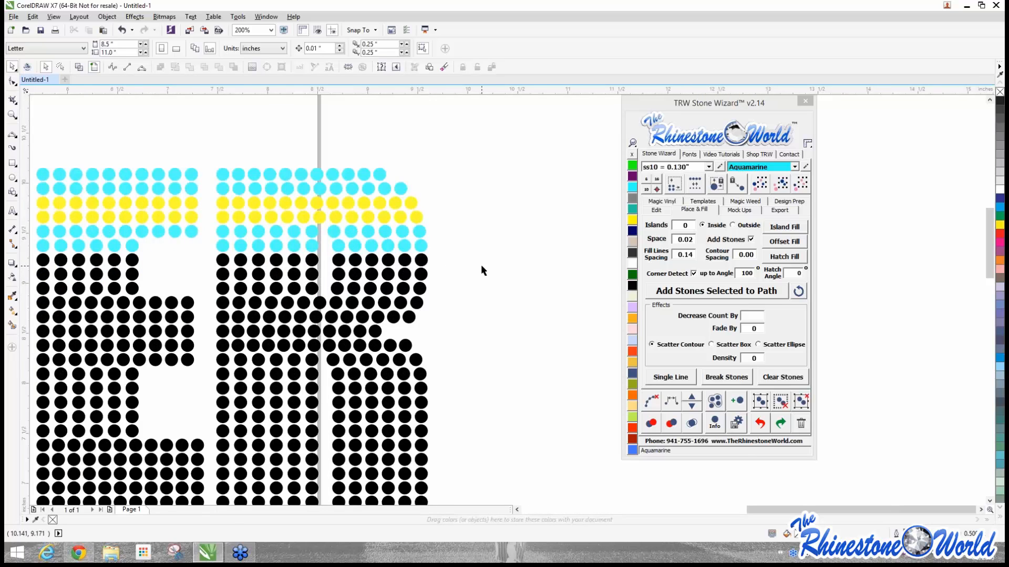
scroll(484, 270, down, 2)
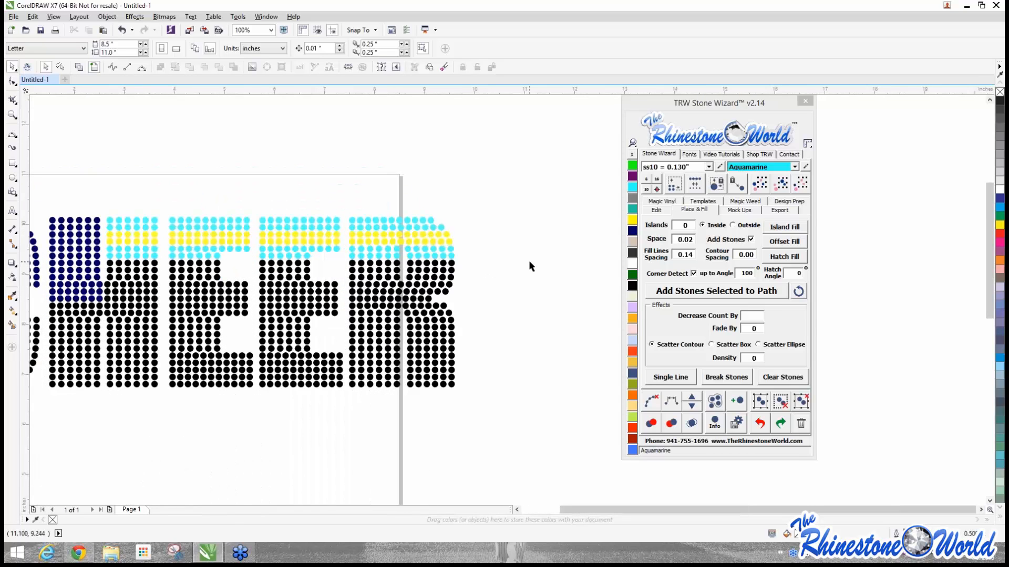
scroll(529, 260, down, 2)
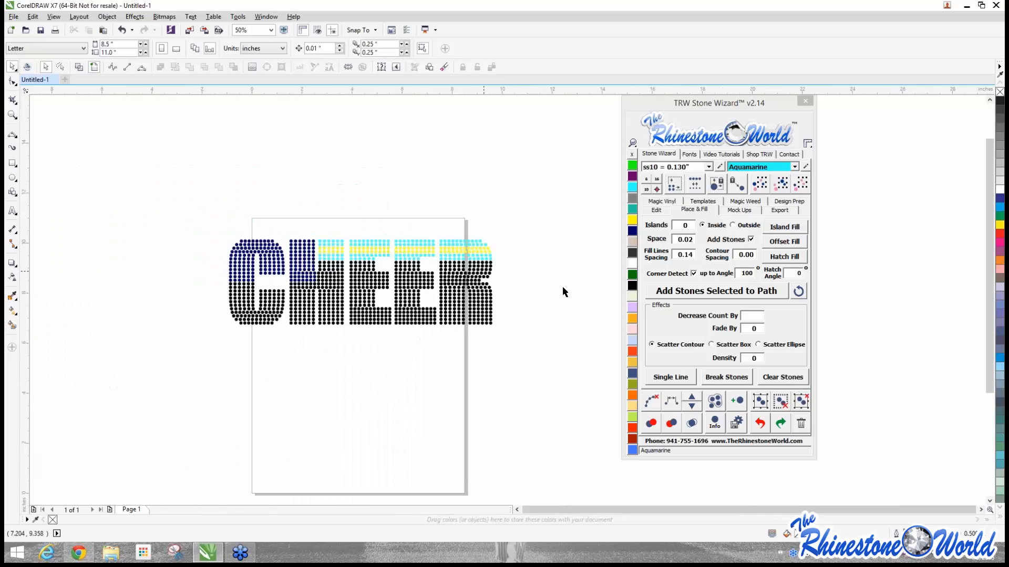
Step: Delete the entire CHEER rhinestone design so the page is empty
drag(197, 218, 547, 364)
click(279, 330)
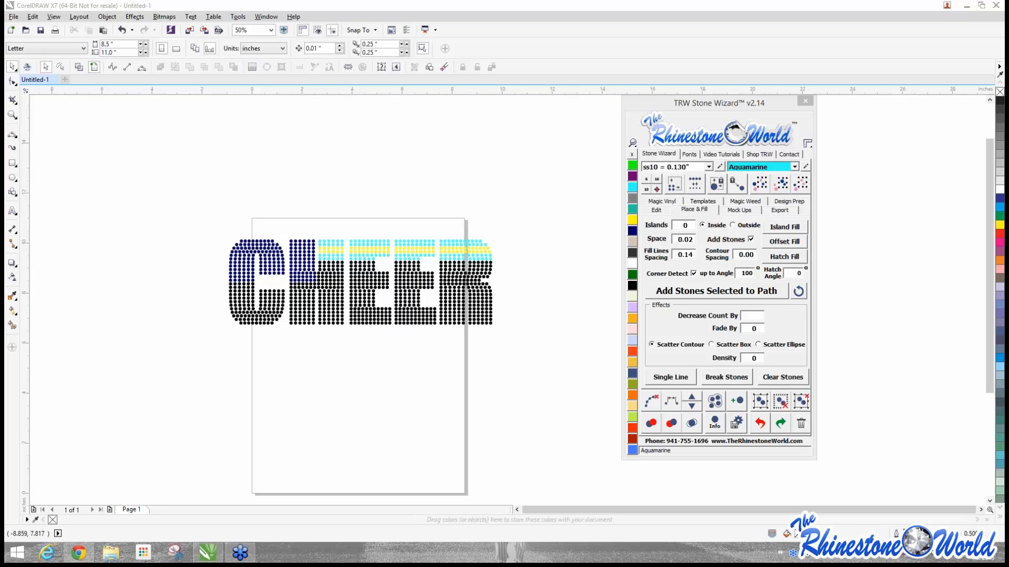
drag(189, 209, 577, 360)
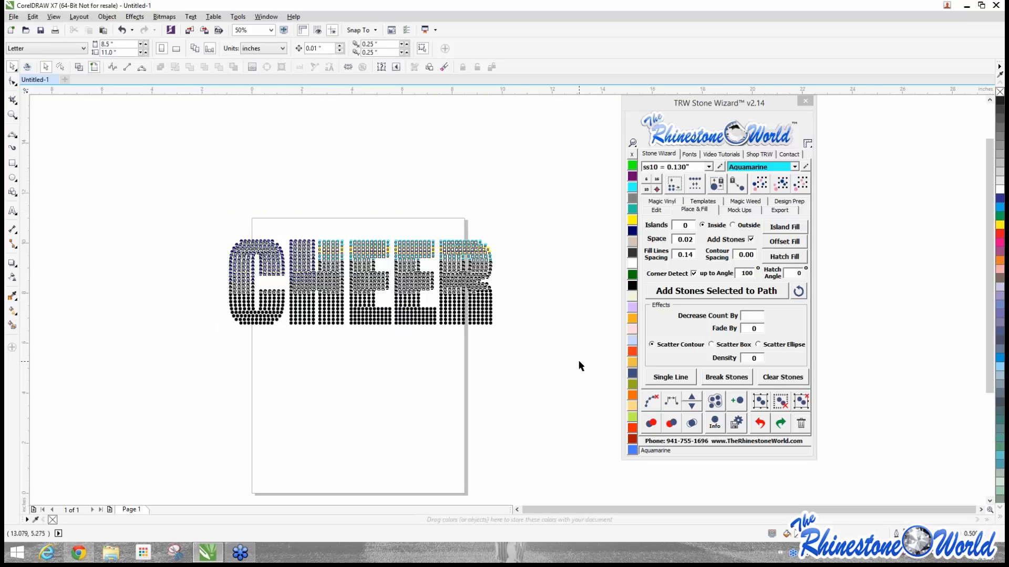
key(Delete)
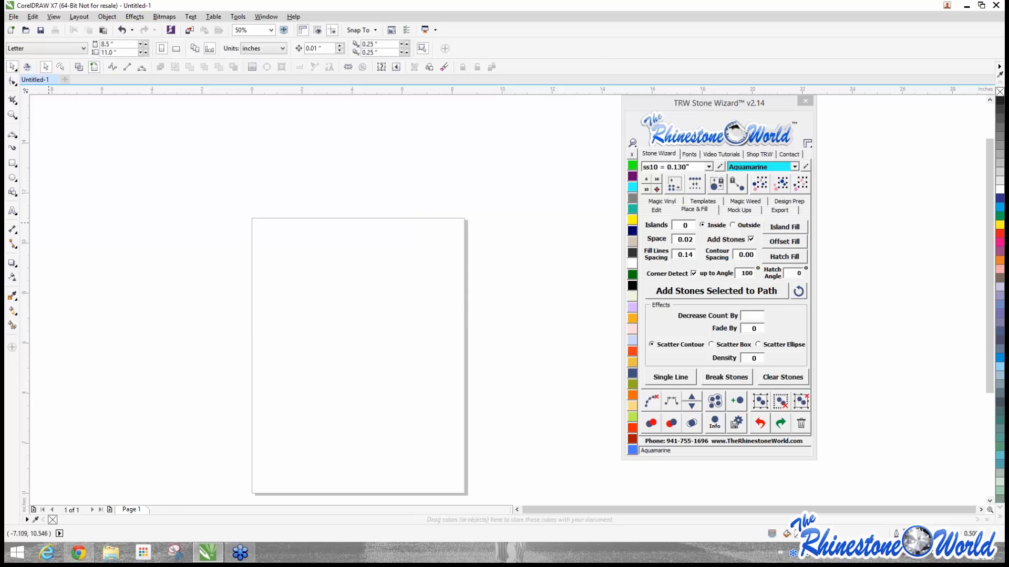
Step: Switch to Chrome to look over the shop's "mock up" product results, and return to the CorelDRAW document
key(alt+Tab)
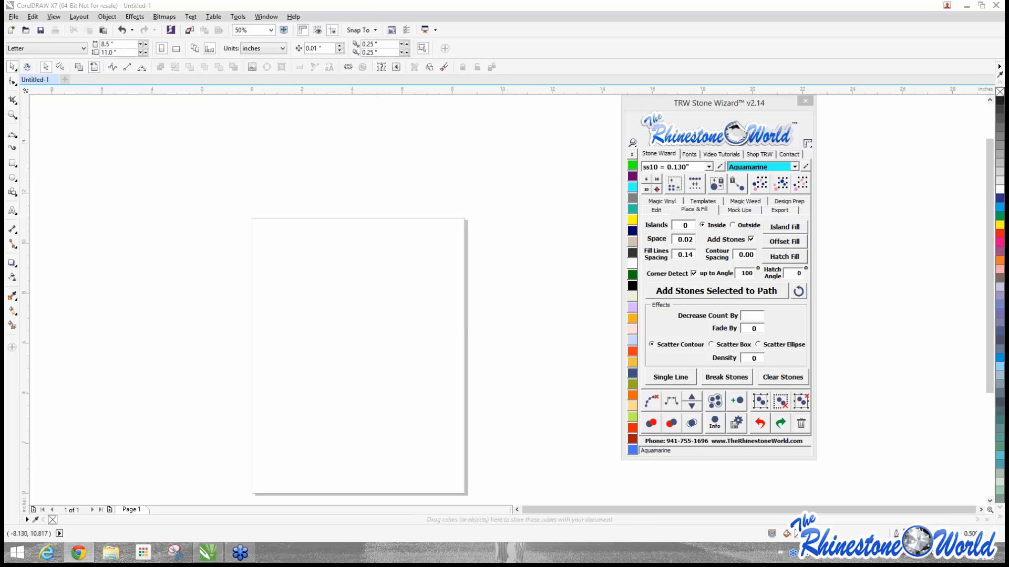
drag(4, 221, 401, 114)
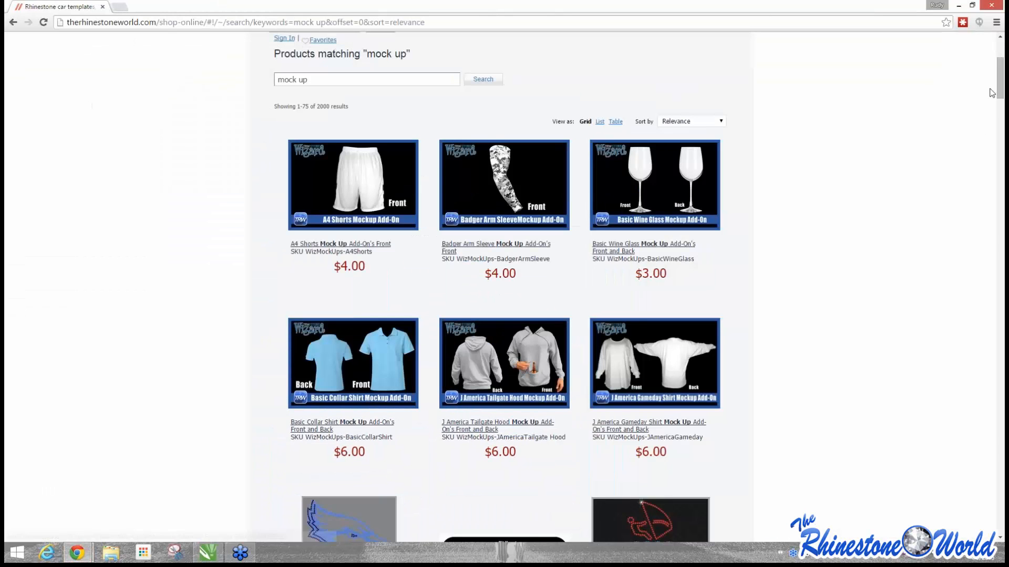
drag(1001, 83, 1001, 80)
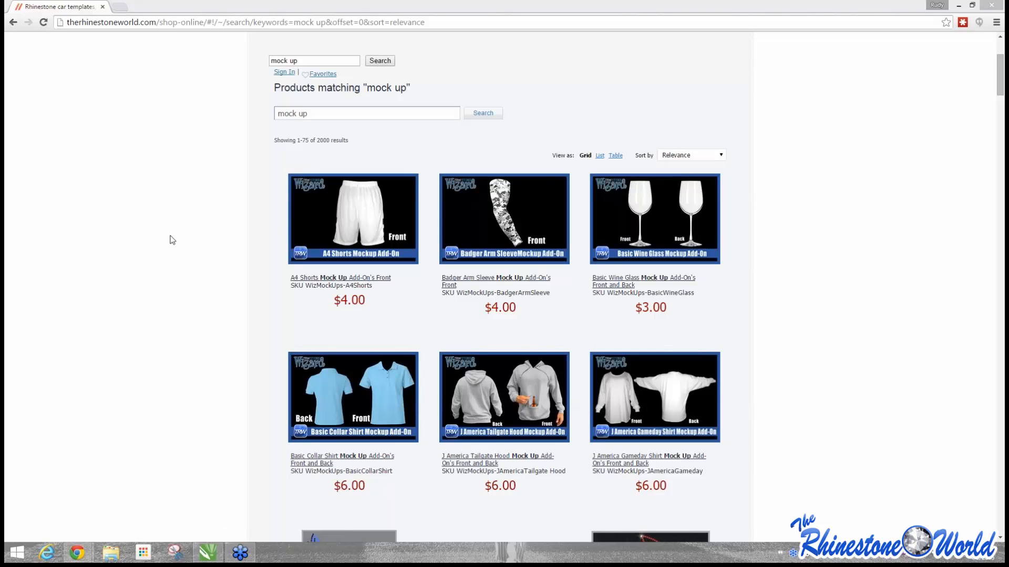
click(957, 6)
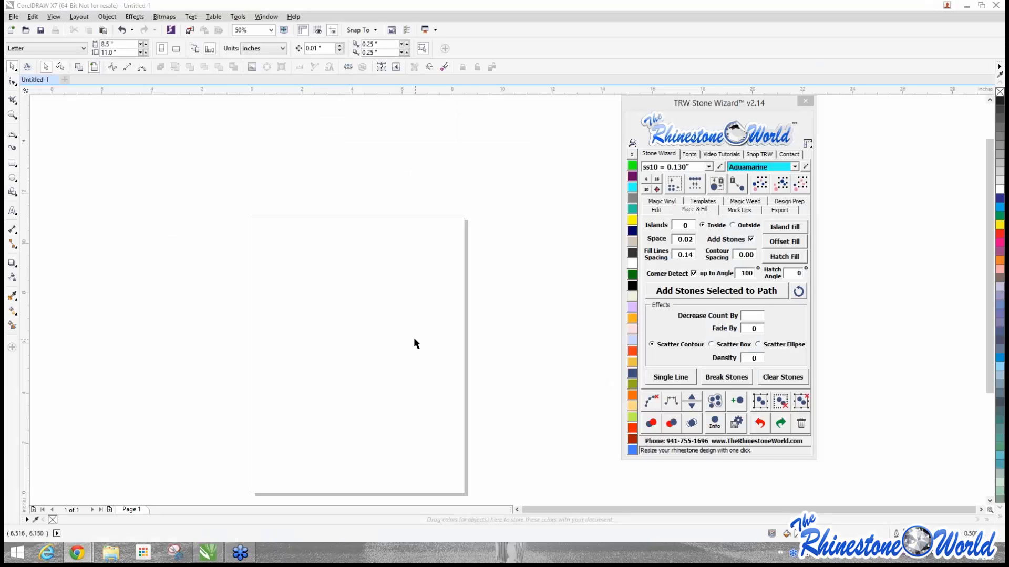
scroll(326, 348, up, 1)
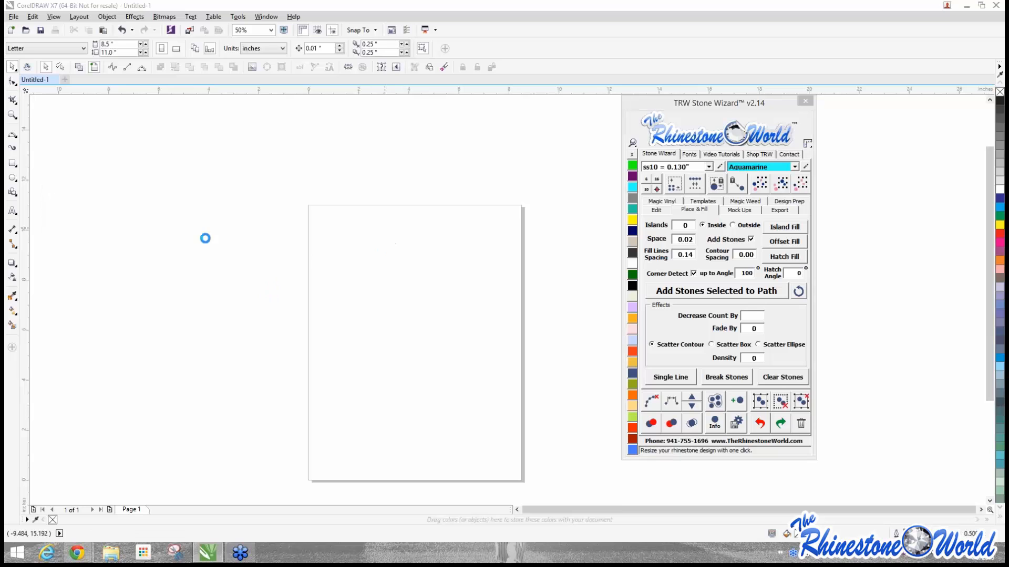
Step: Ungroup all objects in the imported baseball artwork and show the wizard's mock-up options
scroll(228, 208, down, 3)
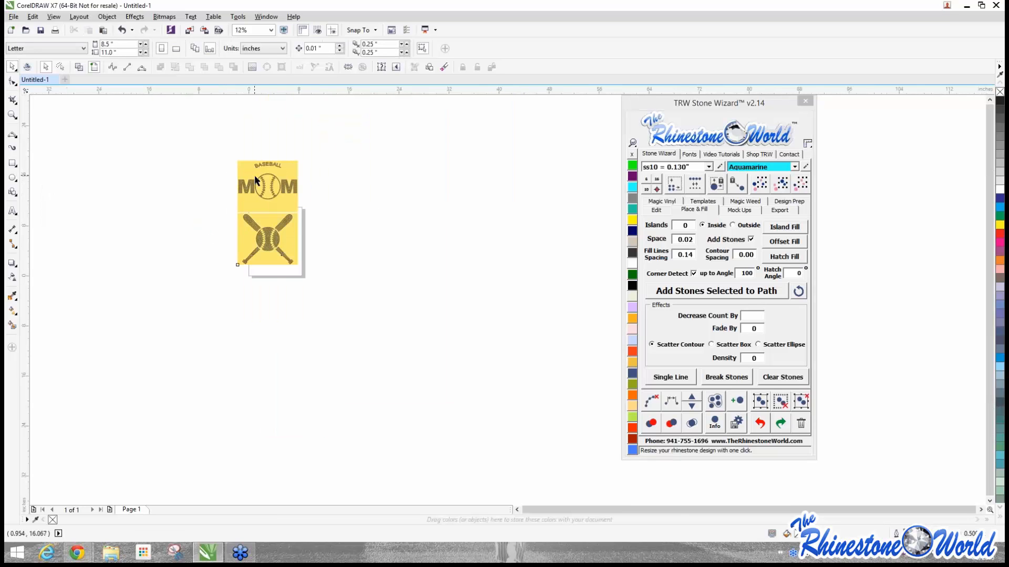
scroll(210, 184, up, 2)
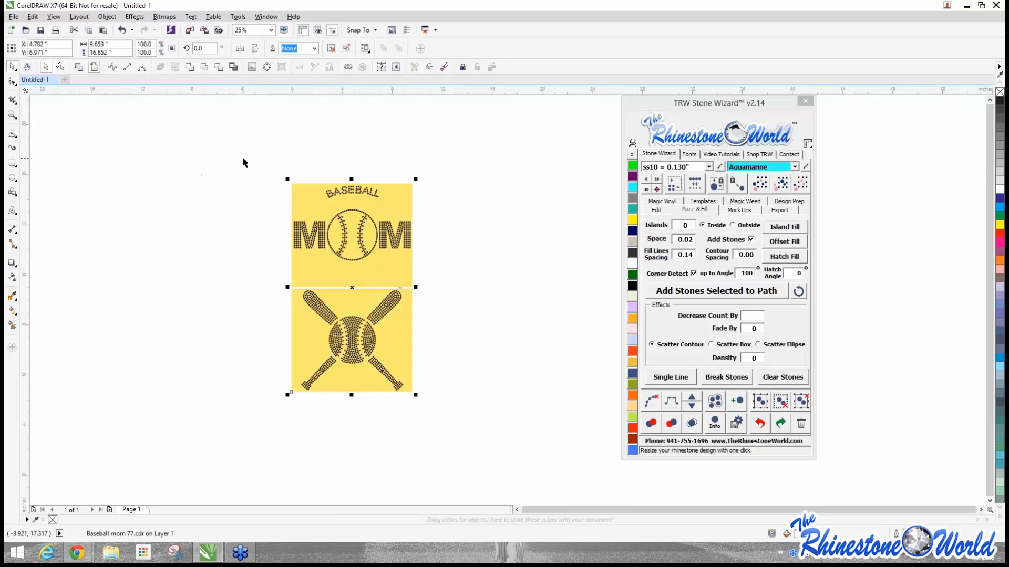
right_click(326, 218)
click(378, 262)
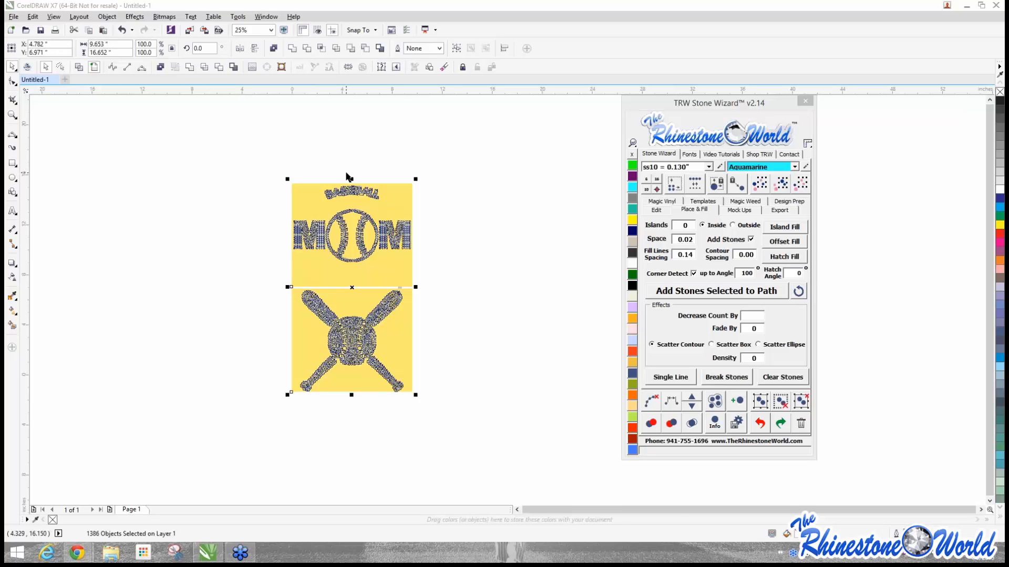
click(740, 210)
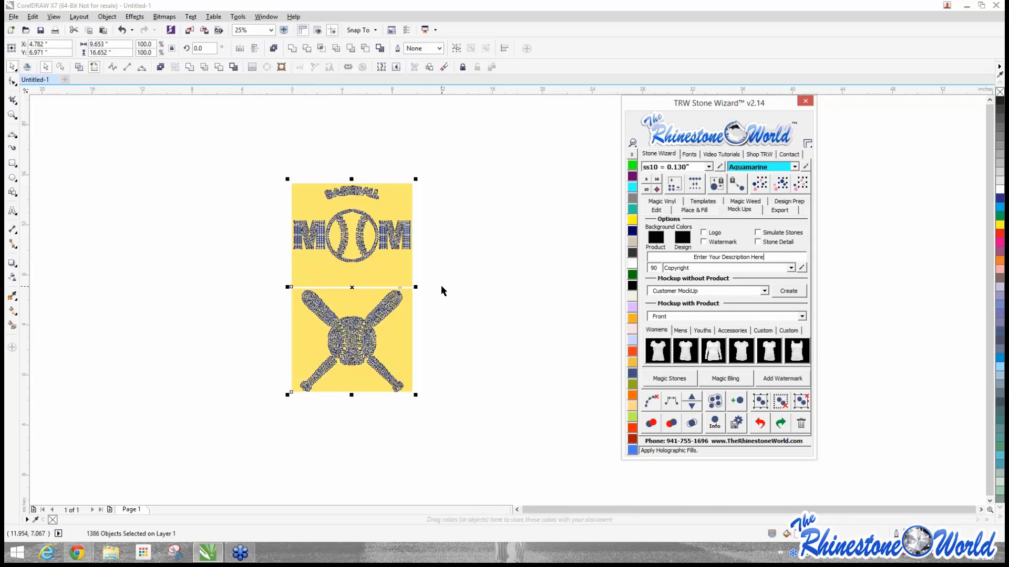
click(481, 268)
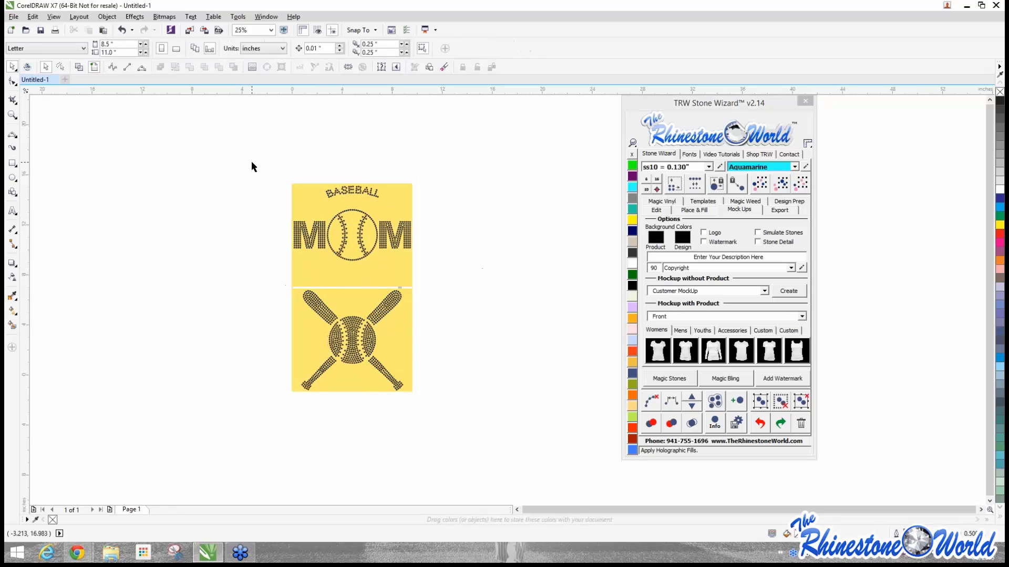
Step: Fill all objects of the upper Baseball Mom design, including its background, with green
scroll(381, 191, up, 2)
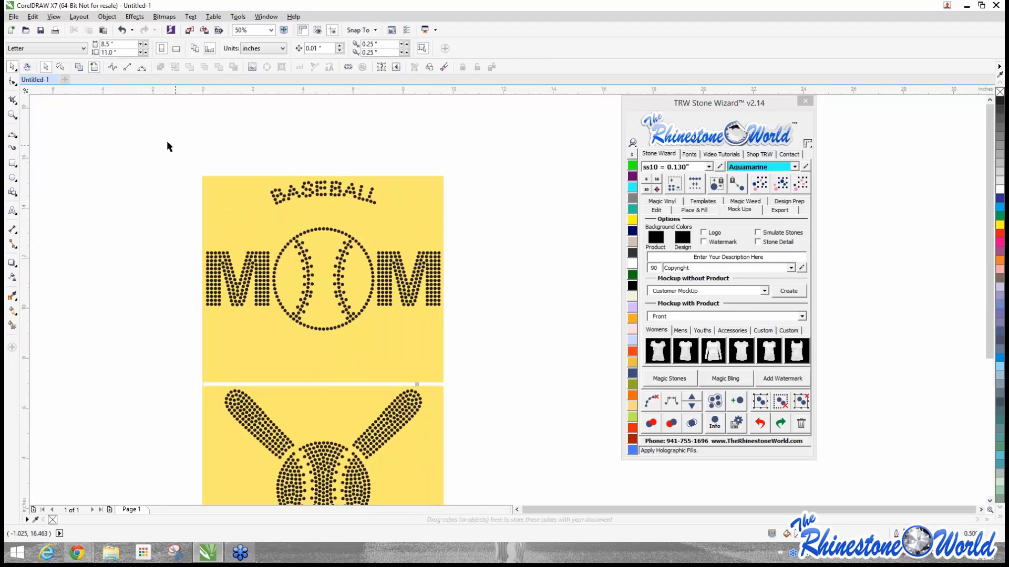
drag(166, 140, 520, 381)
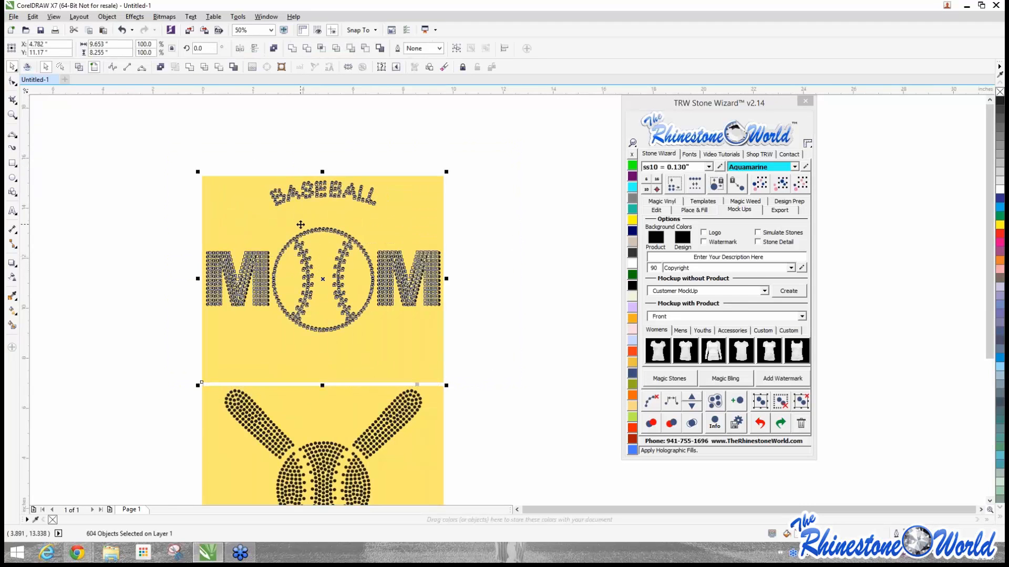
scroll(300, 225, down, 2)
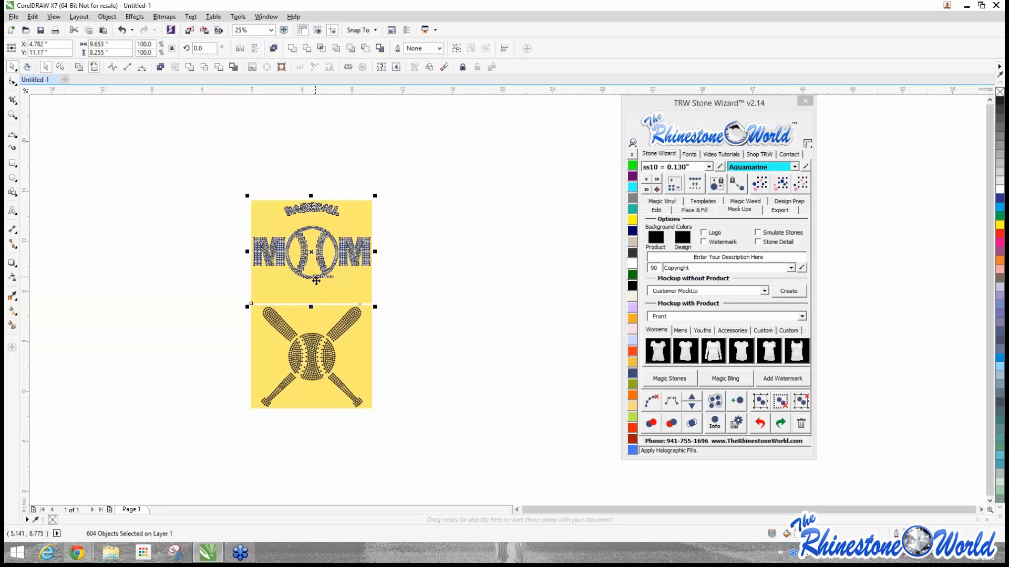
click(1001, 220)
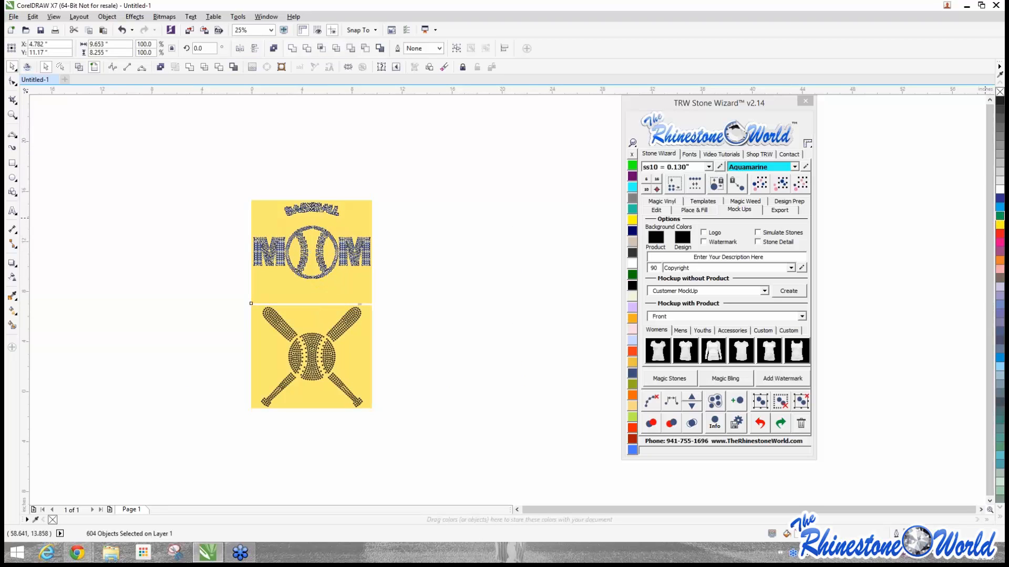
click(531, 255)
Step: Group all objects of the green Baseball Mom design
scroll(256, 210, up, 4)
scroll(216, 161, down, 1)
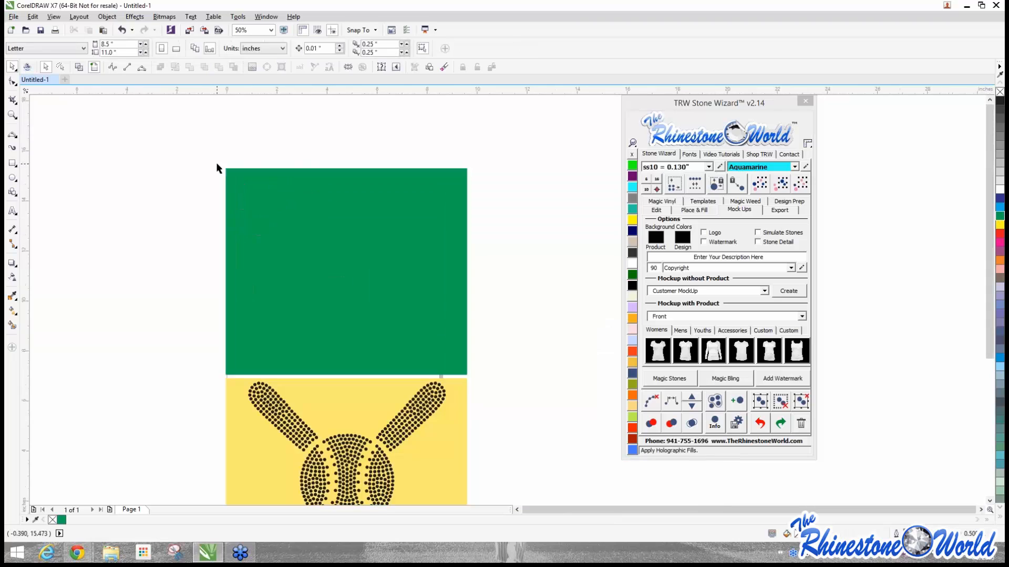
drag(210, 148, 545, 377)
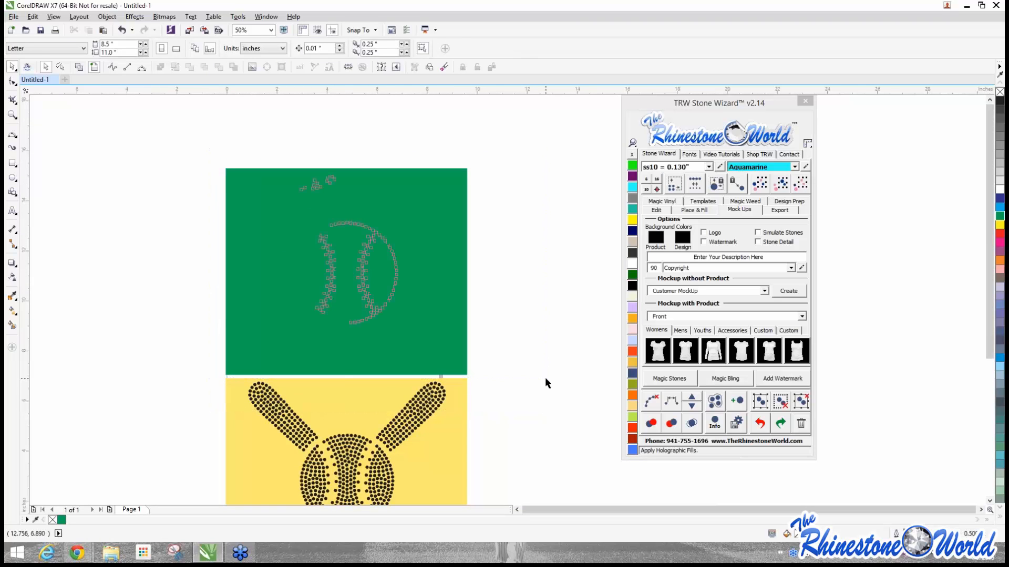
click(763, 401)
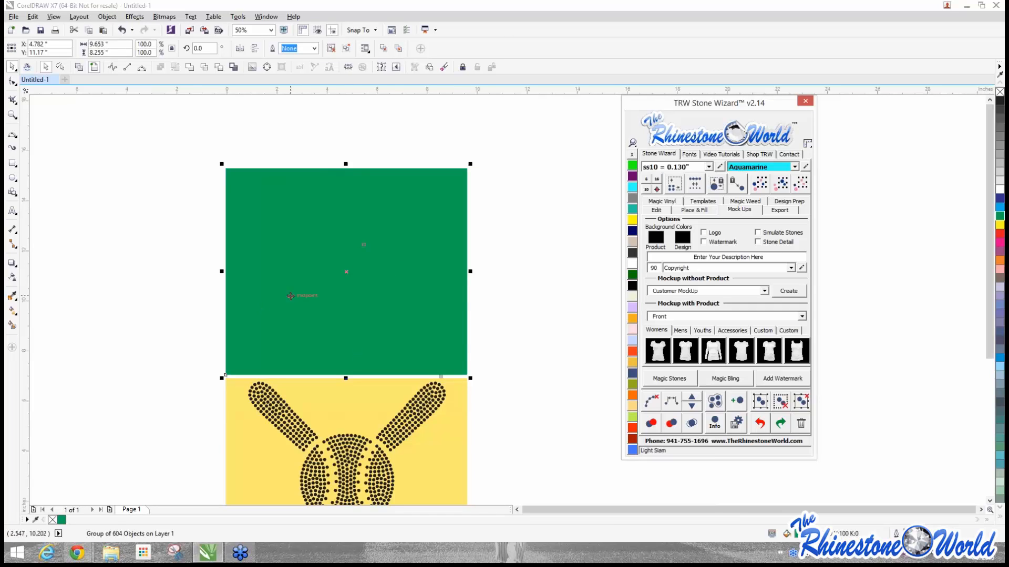
click(192, 290)
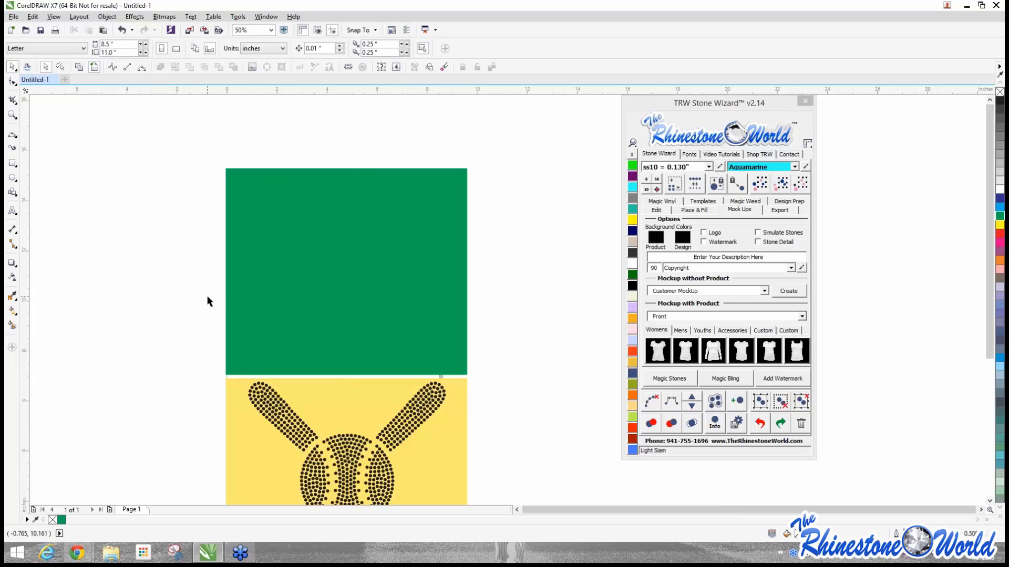
Step: Fill the entire crossed-bats design with red and group its objects
scroll(204, 312, down, 1)
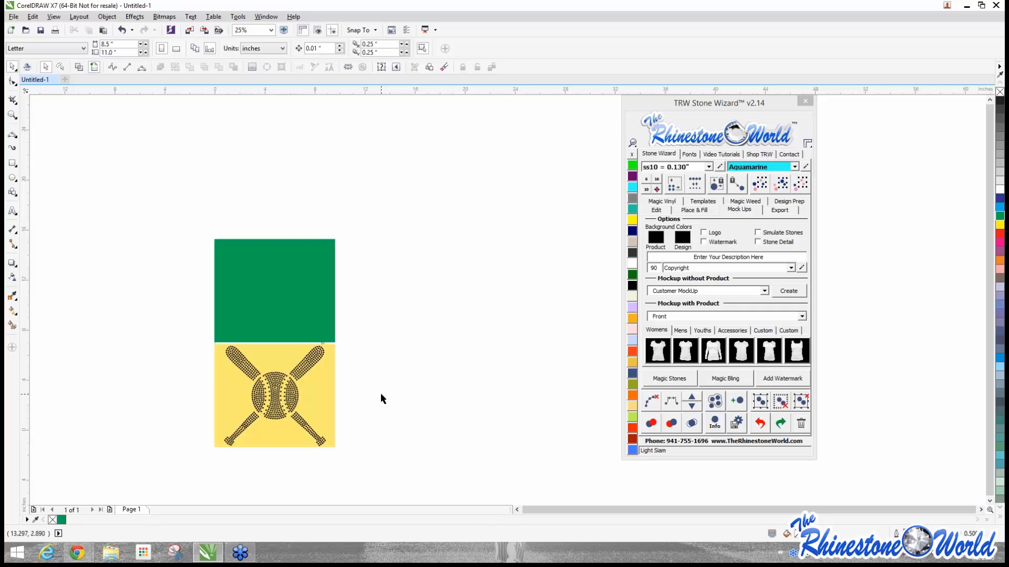
scroll(254, 443, up, 1)
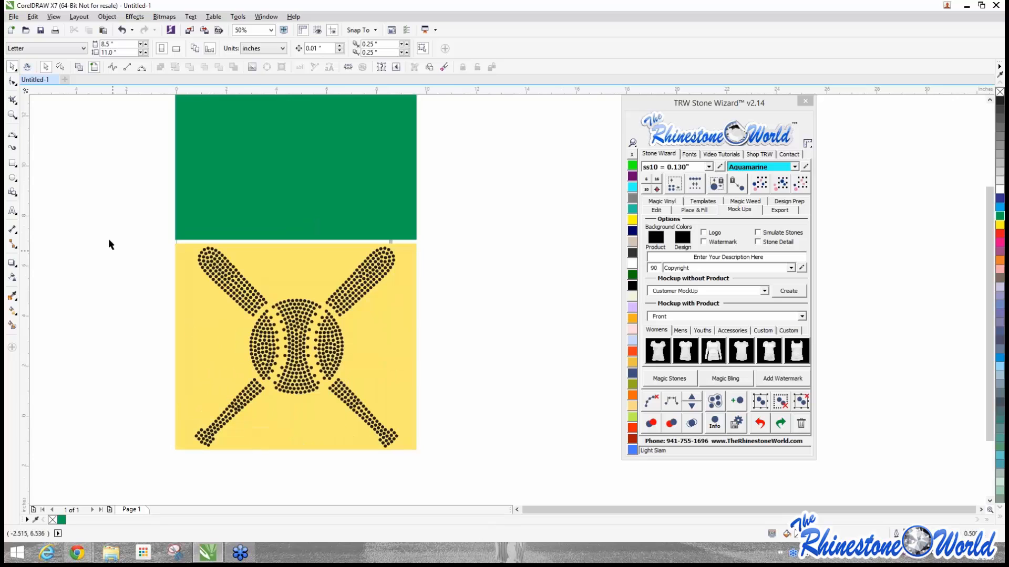
drag(108, 238, 515, 472)
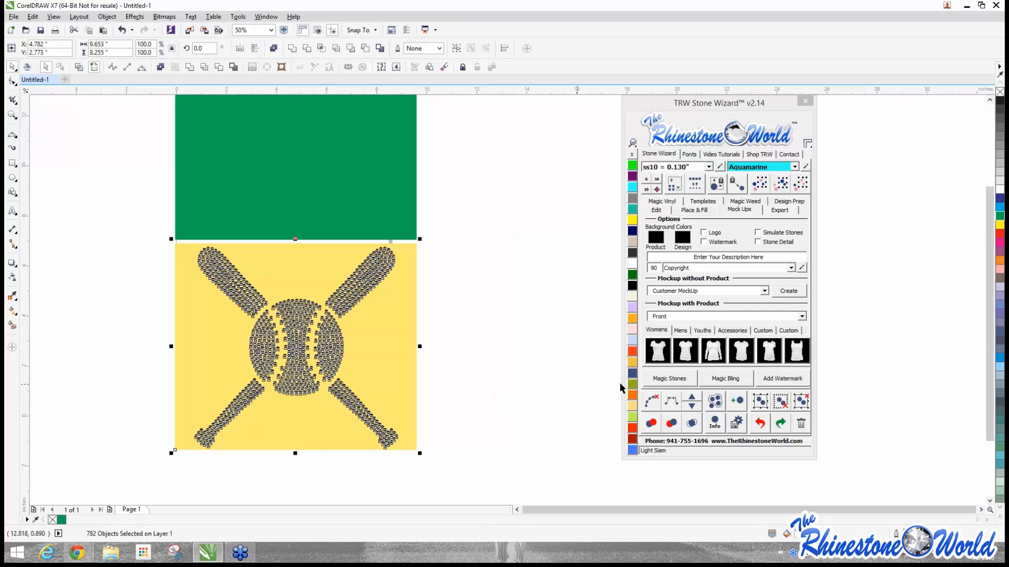
click(1000, 235)
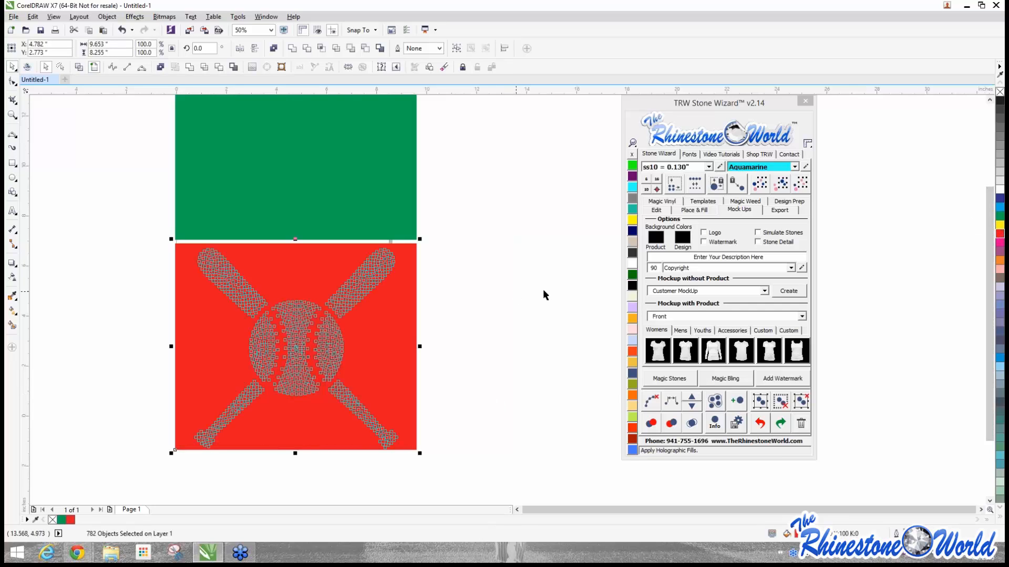
click(761, 402)
click(556, 371)
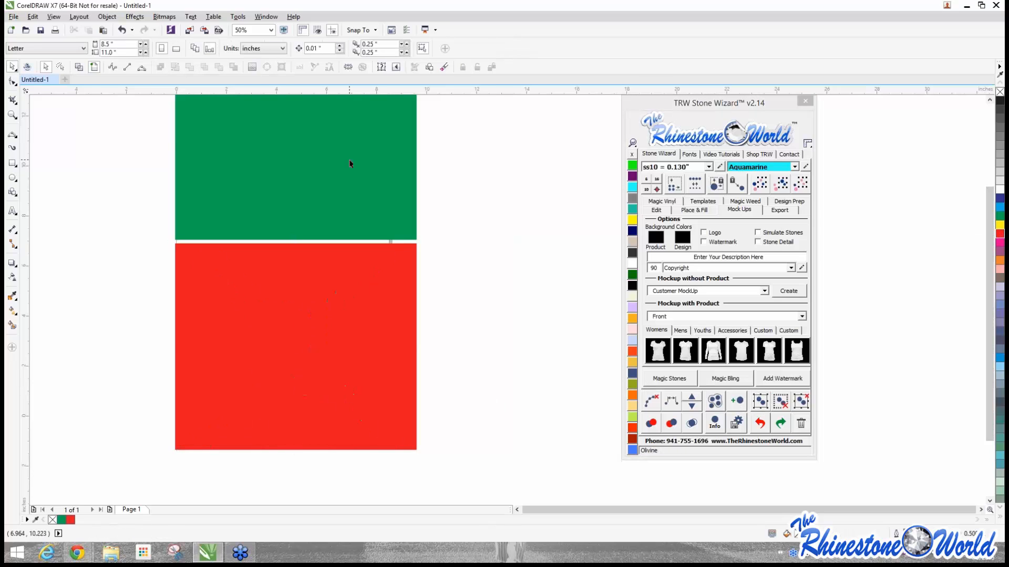
Step: Move the two grouped designs apart, with the green one on the left and the red one on the right
drag(350, 159, 377, 212)
scroll(503, 201, down, 2)
drag(445, 251, 495, 206)
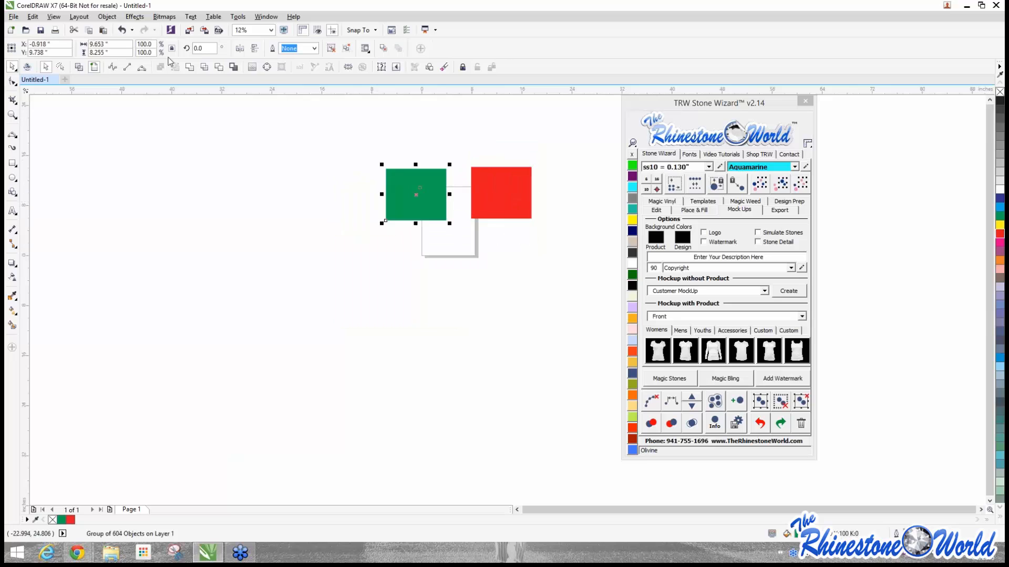
Step: Examine the stones of both designs in wireframe view and return to the full-colour view
click(80, 67)
scroll(484, 168, up, 2)
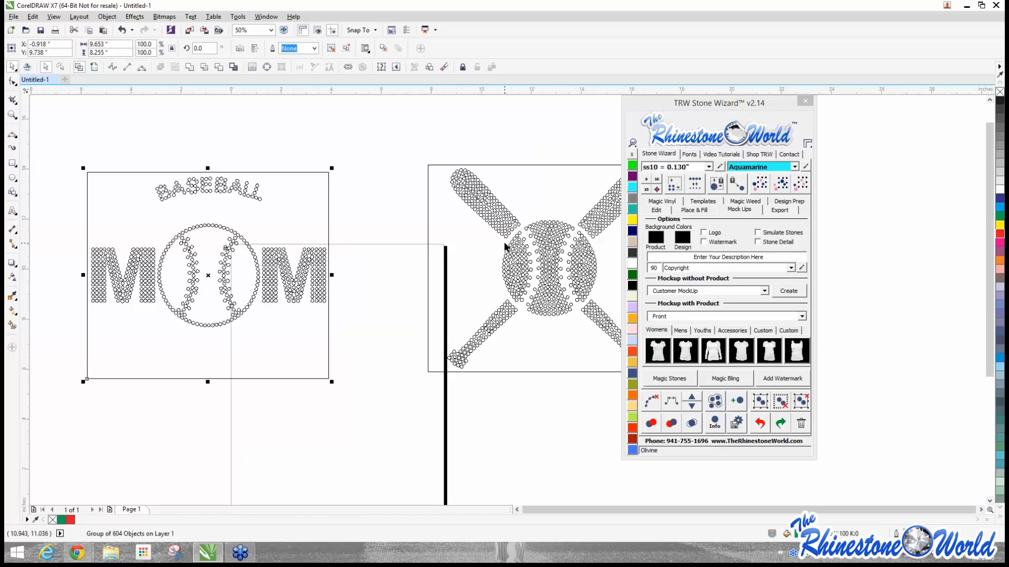
scroll(505, 247, down, 1)
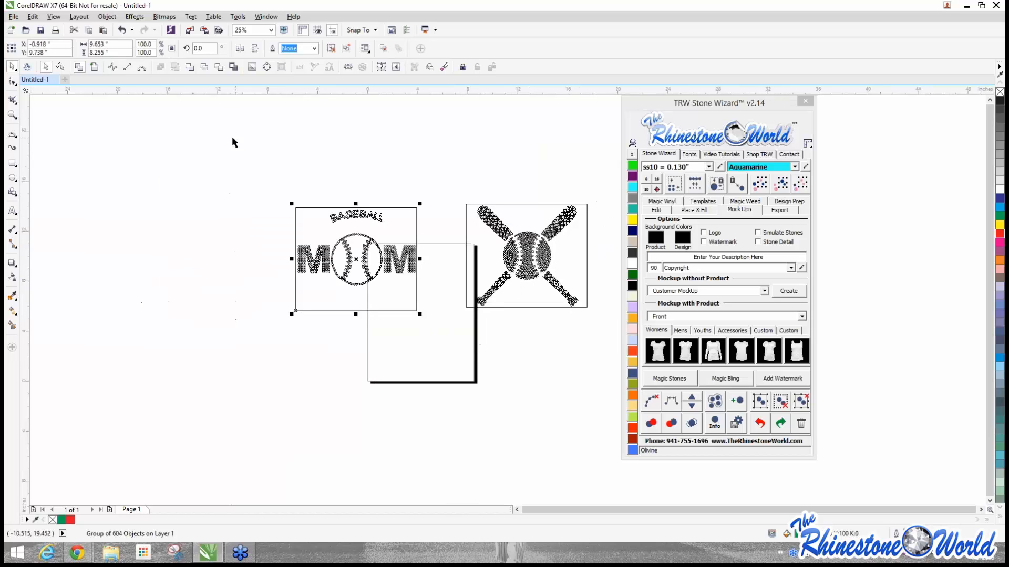
click(94, 67)
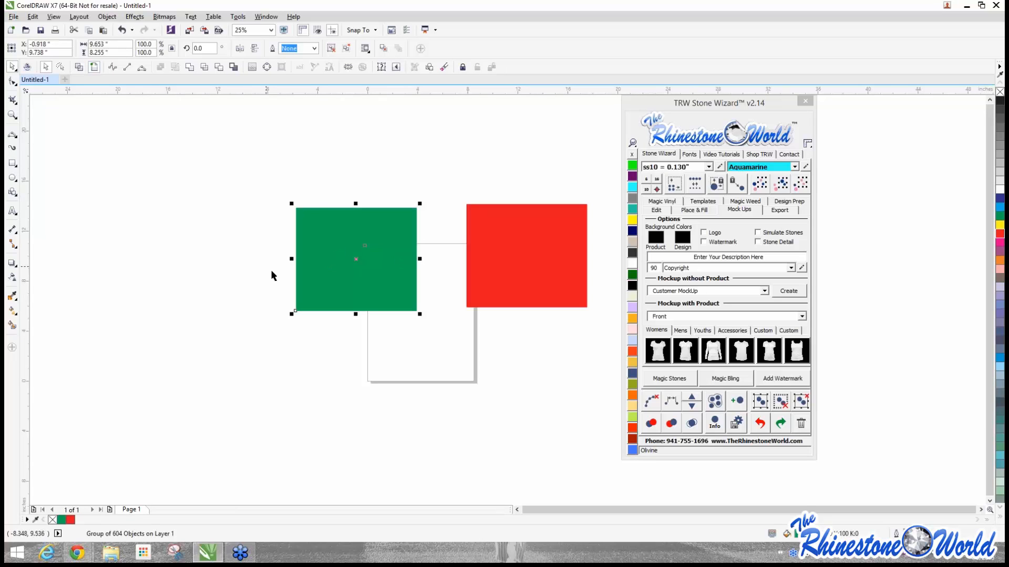
Step: Try to center both grouped designs on the page
click(246, 156)
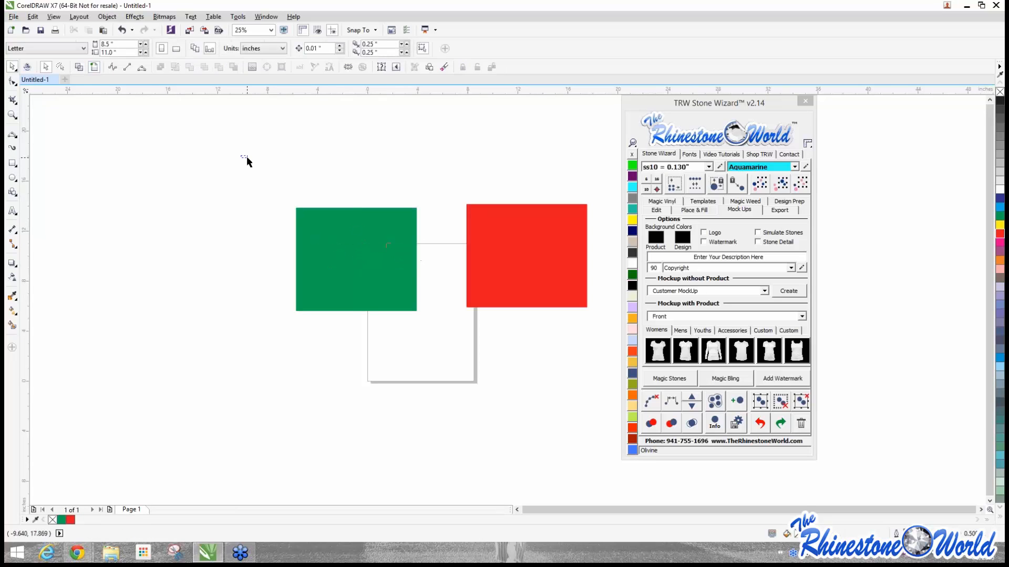
drag(241, 156, 593, 328)
drag(546, 285, 543, 310)
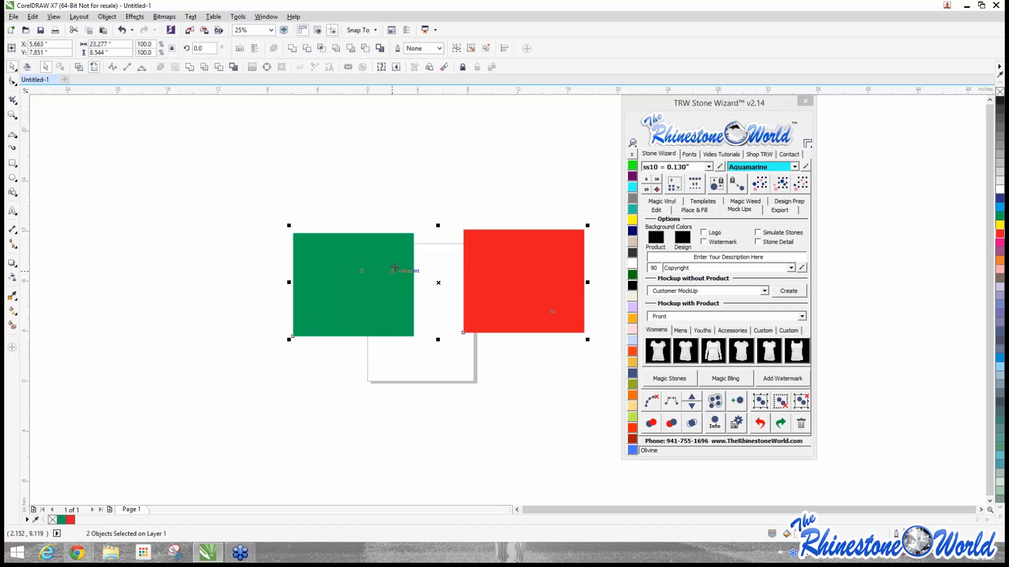
key(p)
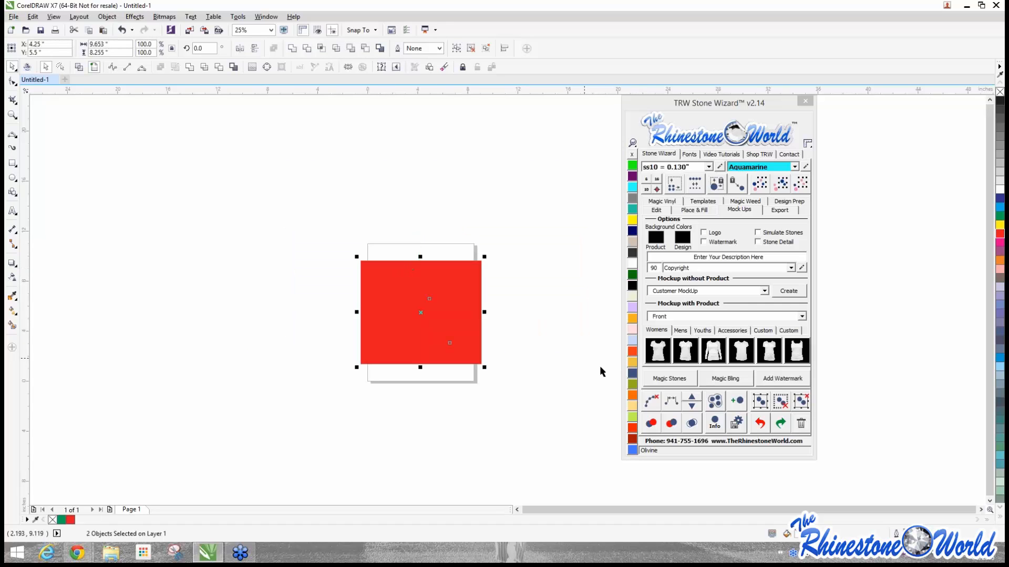
click(760, 423)
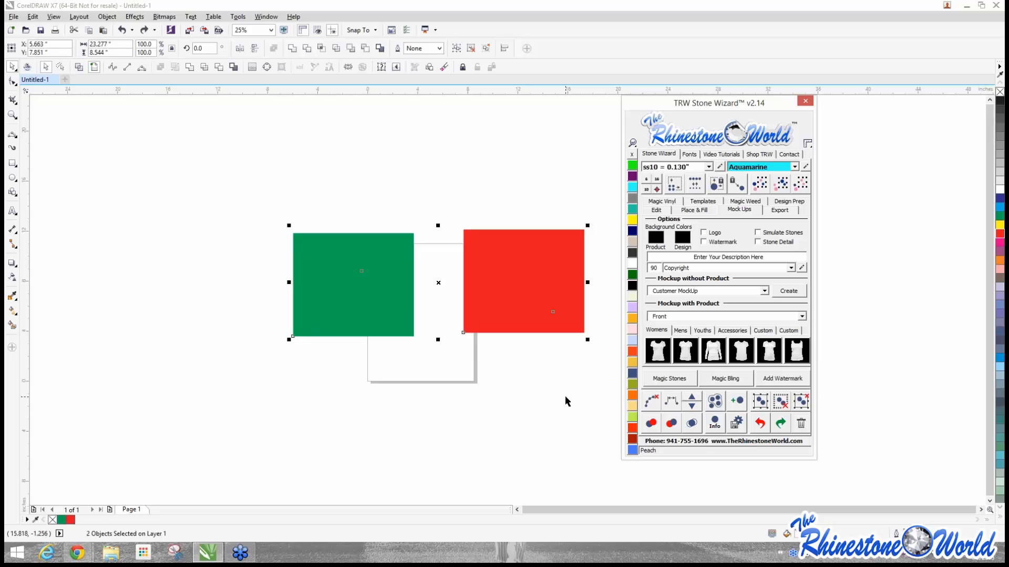
Step: Select the red and green groups together and center them on the page, stacked on each other
click(565, 396)
click(519, 304)
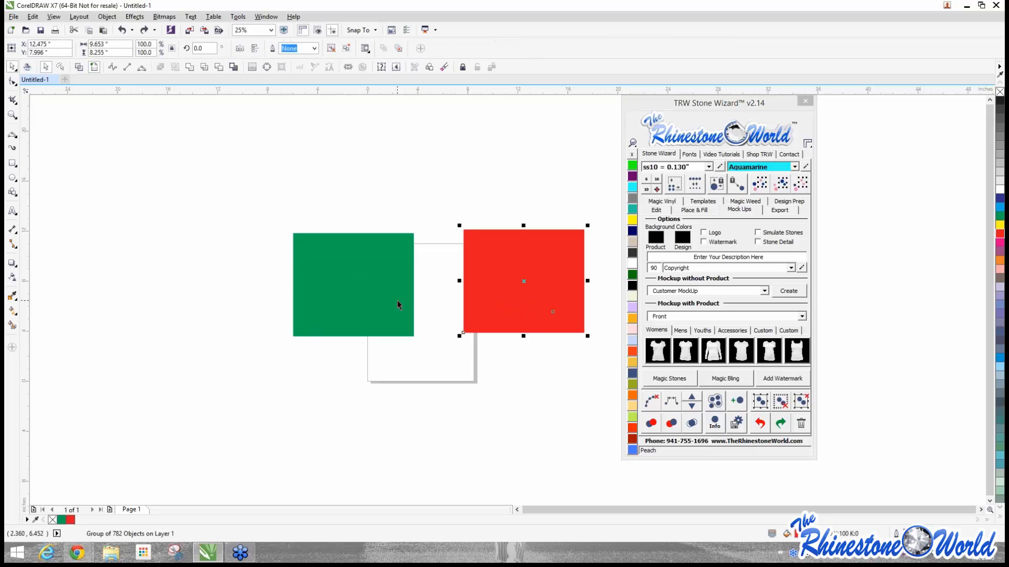
shift+click(397, 305)
key(p)
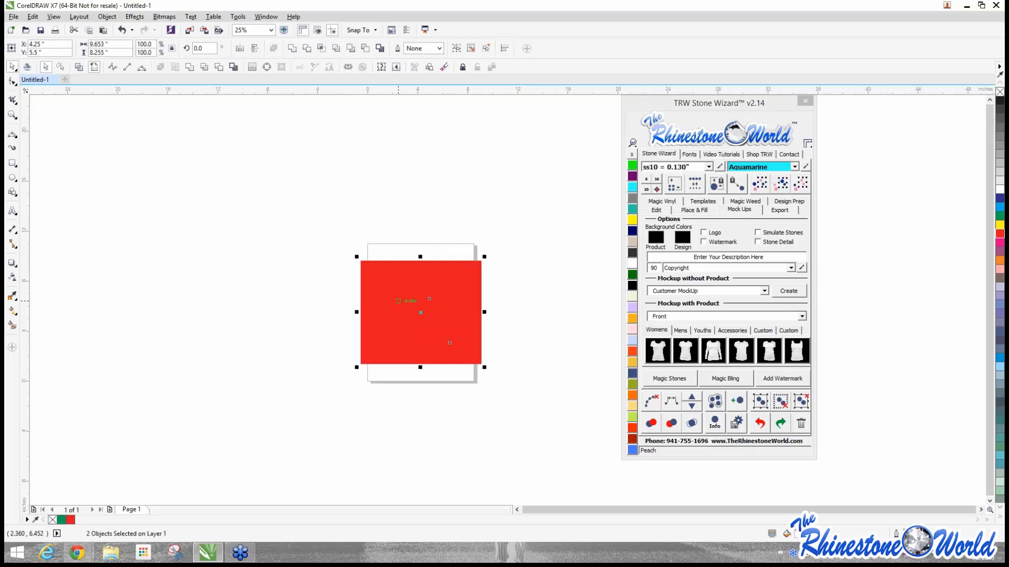
click(293, 237)
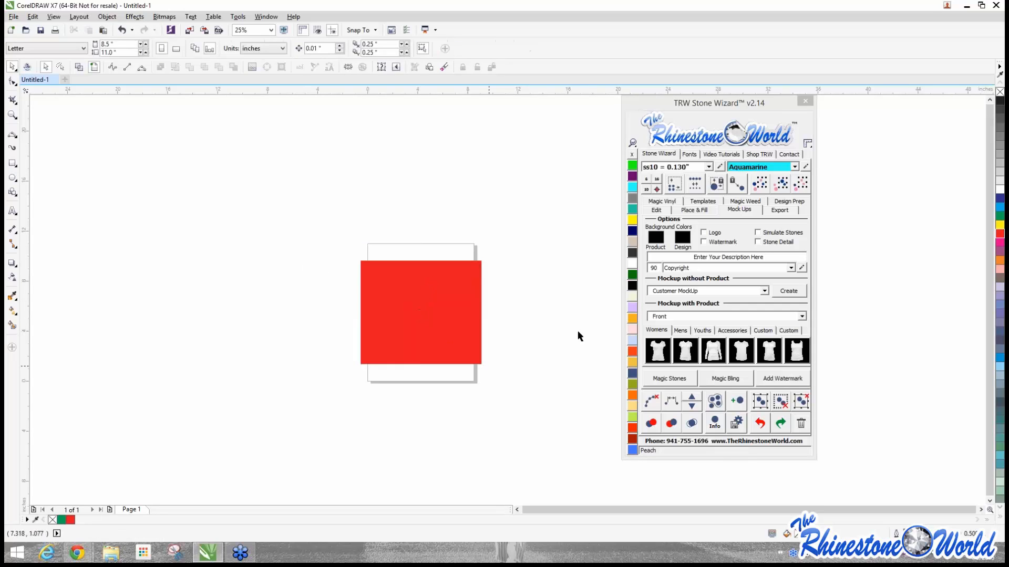
Step: Ungroup all objects of the two stacked designs
drag(541, 214, 317, 385)
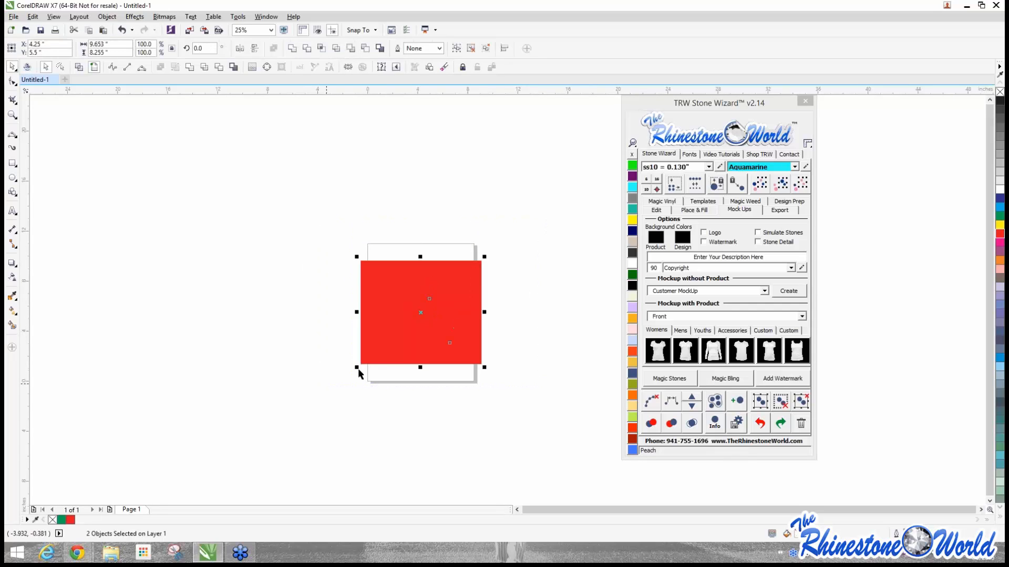
scroll(449, 314, up, 1)
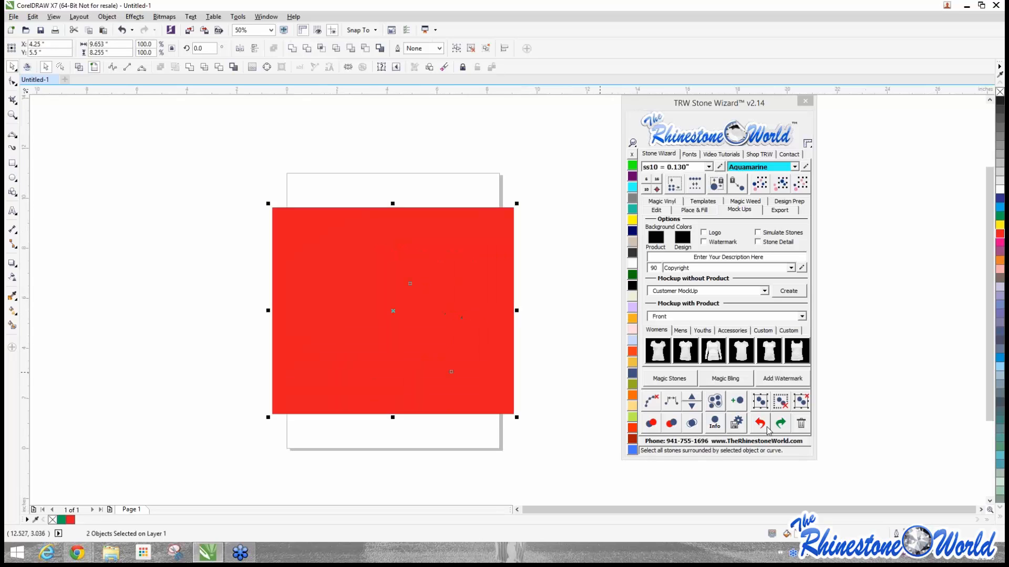
click(802, 403)
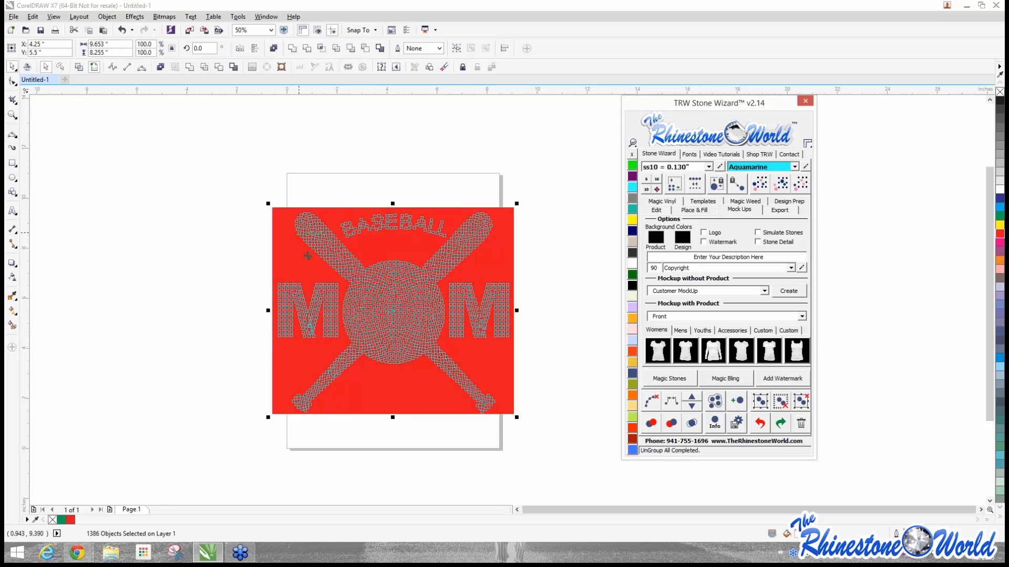
Step: Delete the red and green background rectangles behind the stacked bats and Baseball Mom stones
key(Delete)
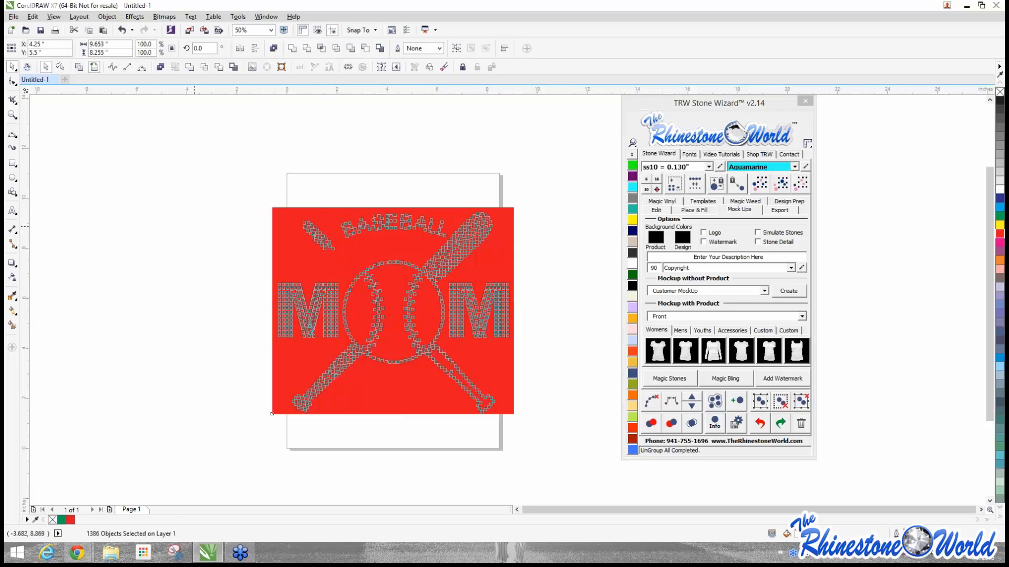
click(273, 245)
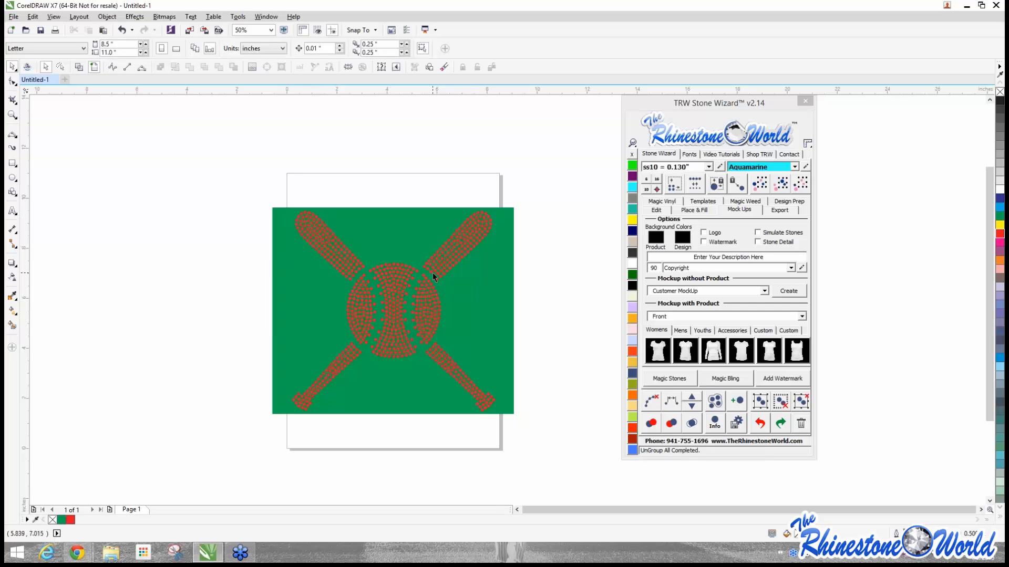
click(274, 257)
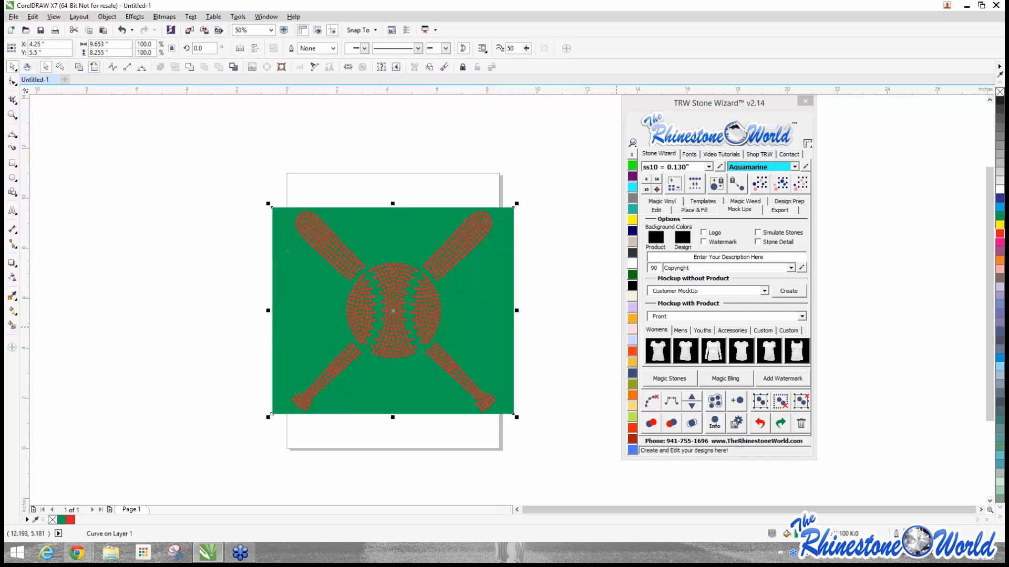
click(802, 402)
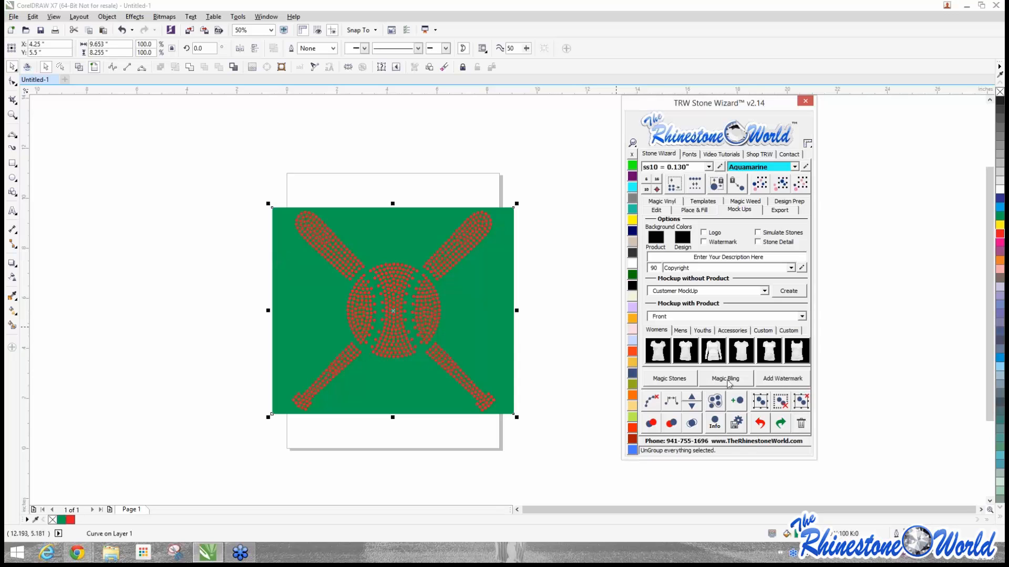
click(511, 321)
click(516, 386)
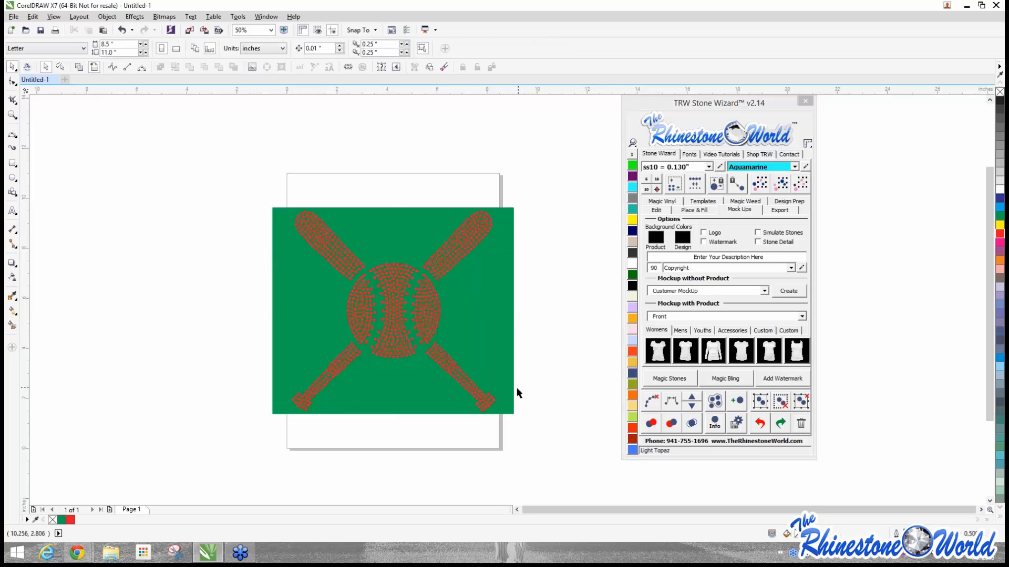
click(510, 387)
key(Delete)
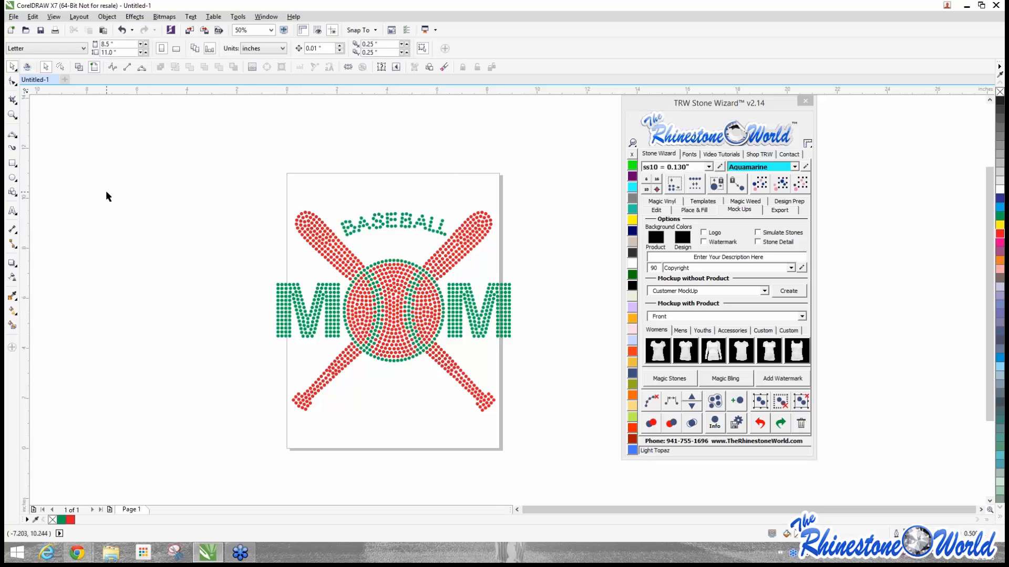
Step: Set the page size to 50 by 50 inches
drag(109, 44, 81, 44)
text(50)
key(Return)
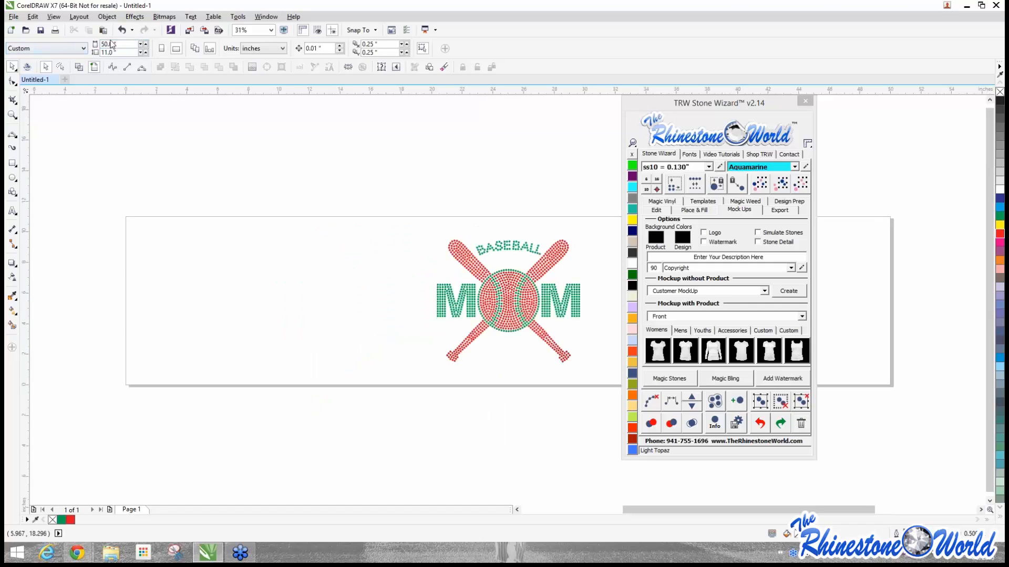
drag(113, 52, 100, 52)
text(50)
key(Return)
Step: Select the whole rhinestone design and move it into the page's upper-left corner
drag(450, 254, 574, 345)
drag(495, 292, 389, 186)
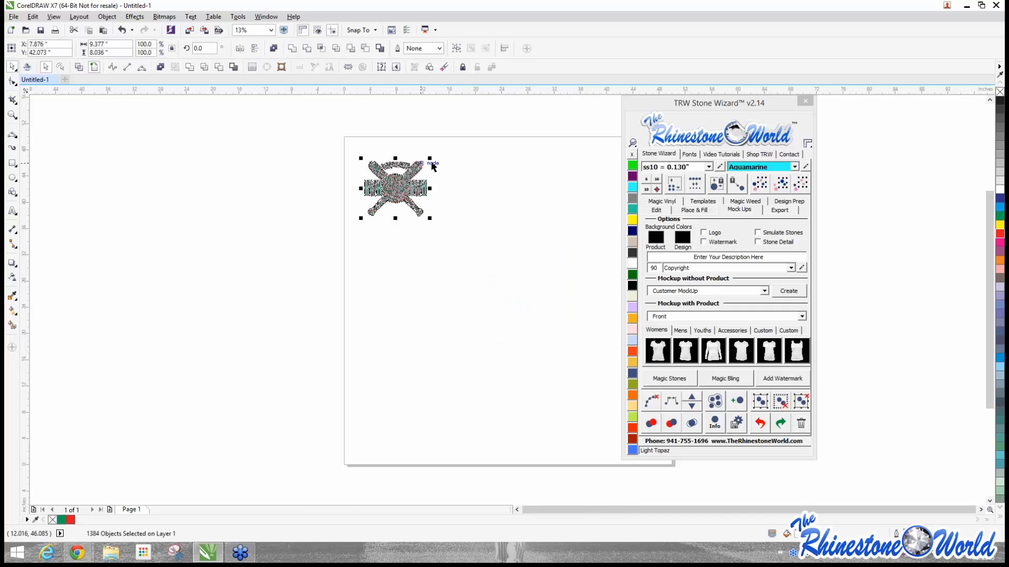
scroll(473, 181, up, 2)
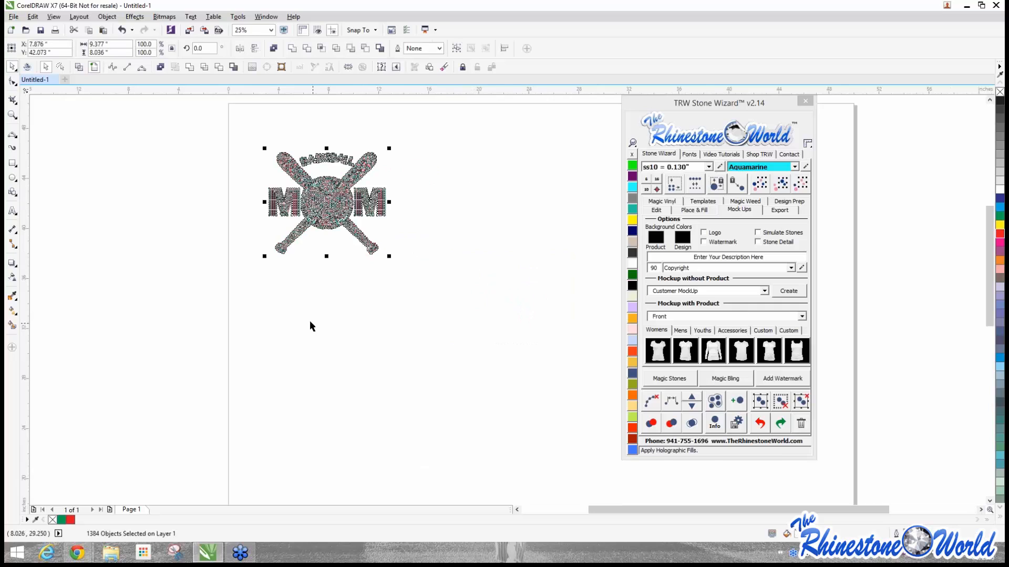
scroll(310, 320, down, 2)
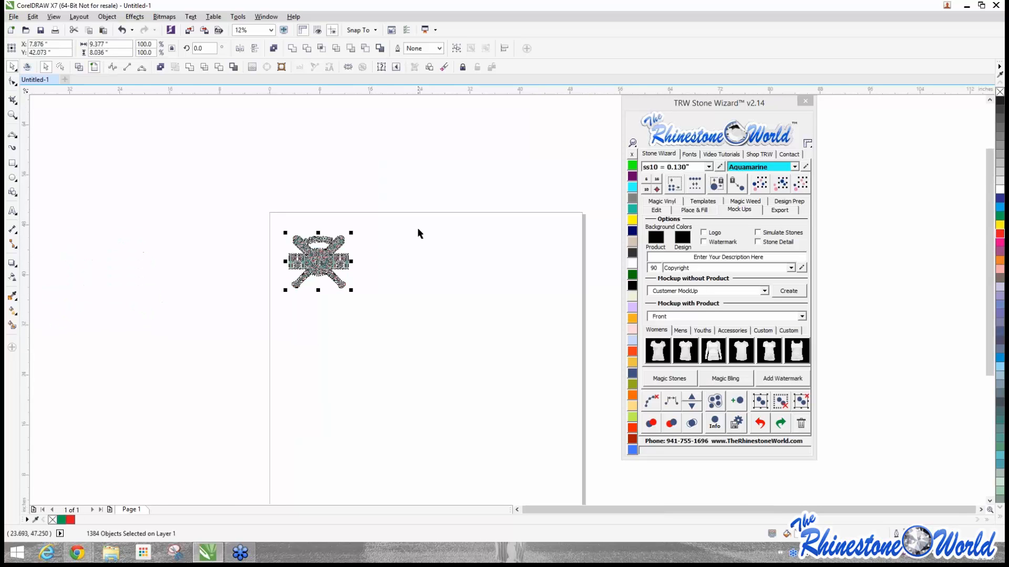
scroll(481, 220, up, 1)
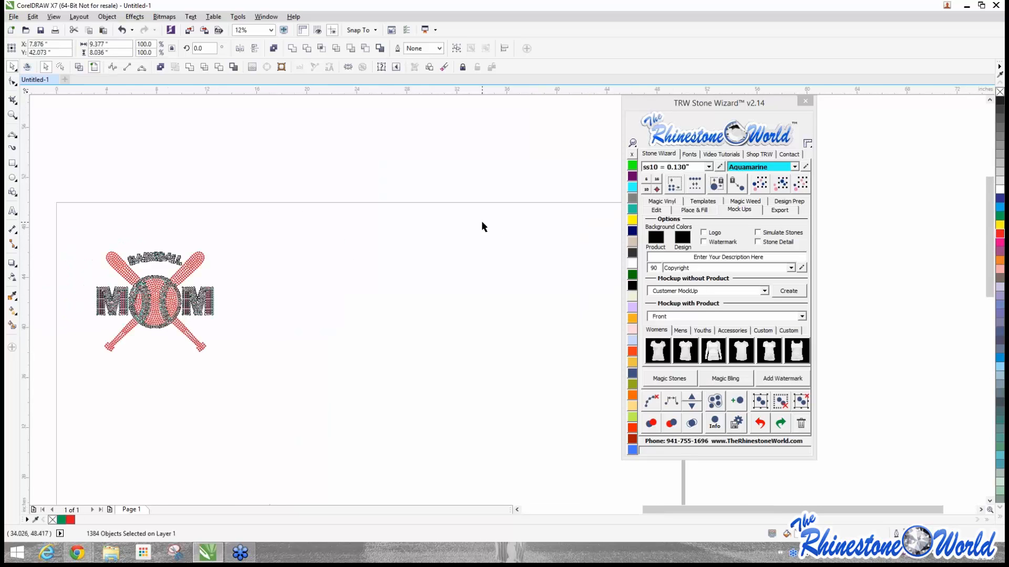
click(428, 295)
scroll(104, 276, up, 1)
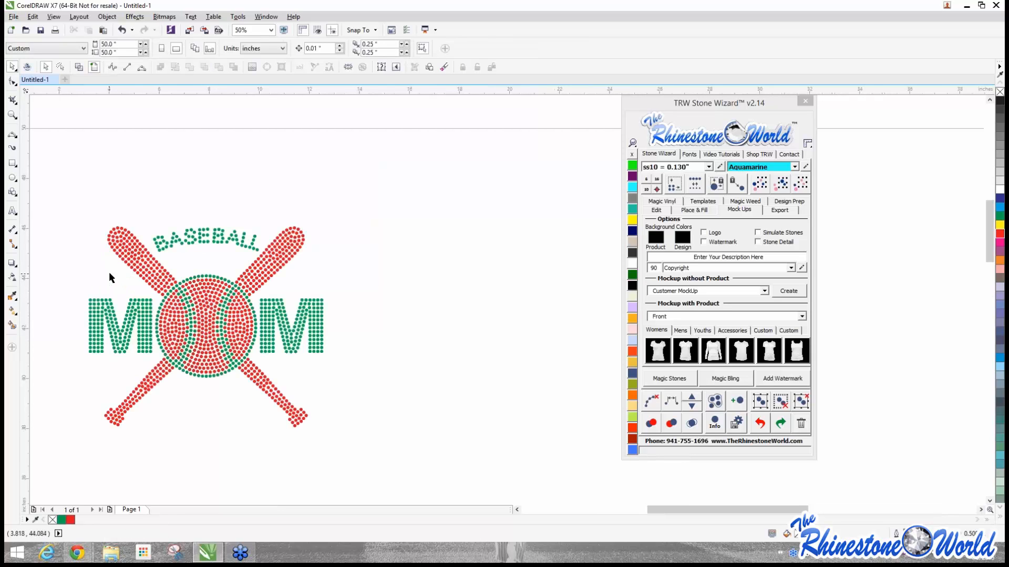
Step: Select all the red stones of the bats and ball and recolour them as Crystal
click(138, 258)
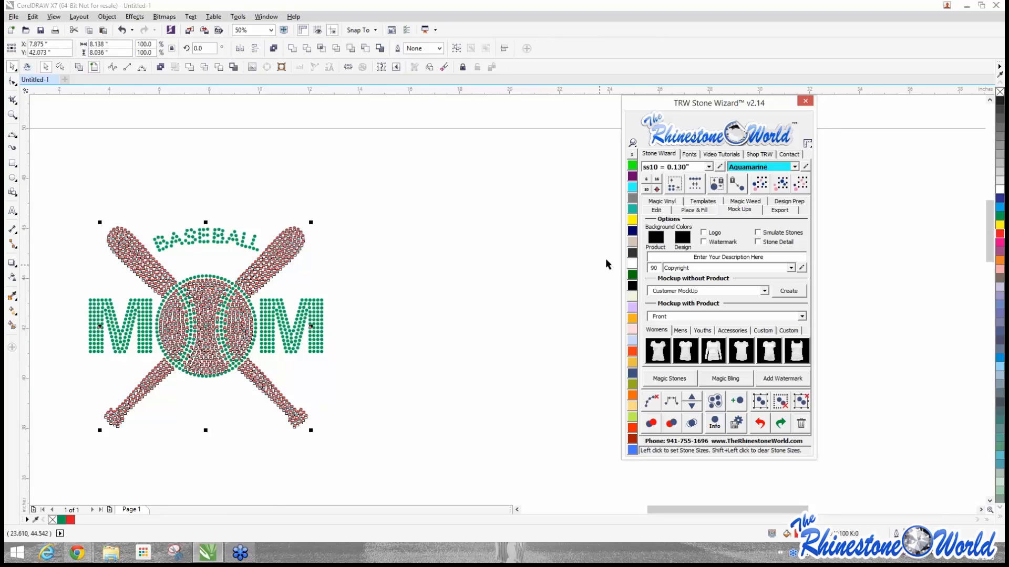
click(632, 266)
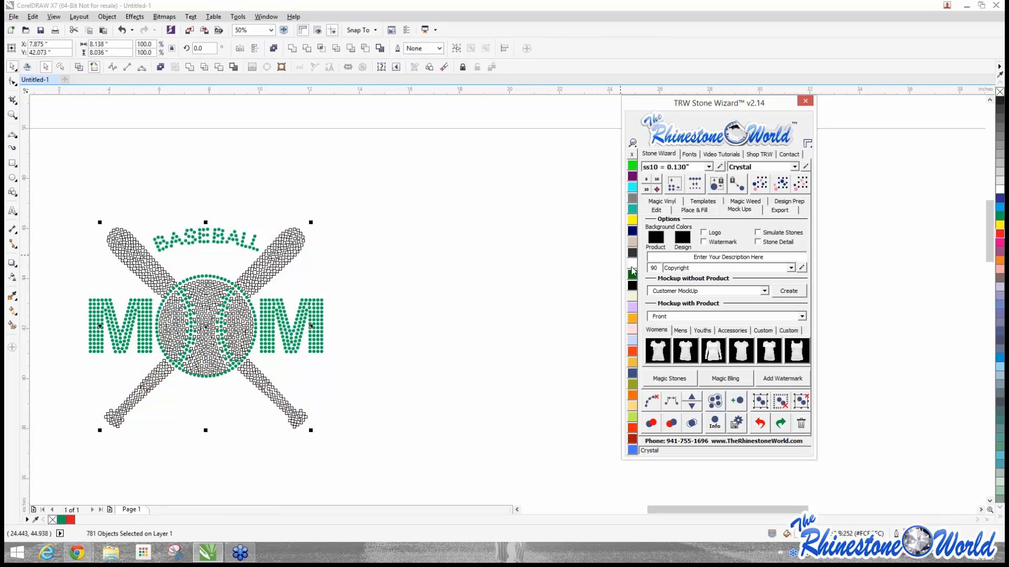
click(475, 278)
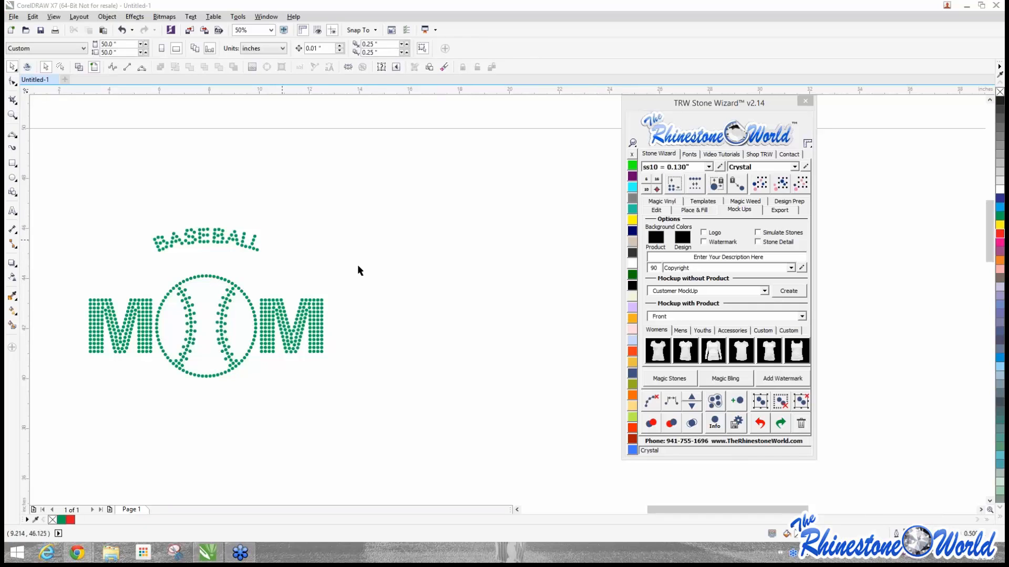
Step: Select all the green stones of the lettering and ball outline by colour and recolour them as Red Siam
click(301, 328)
click(760, 184)
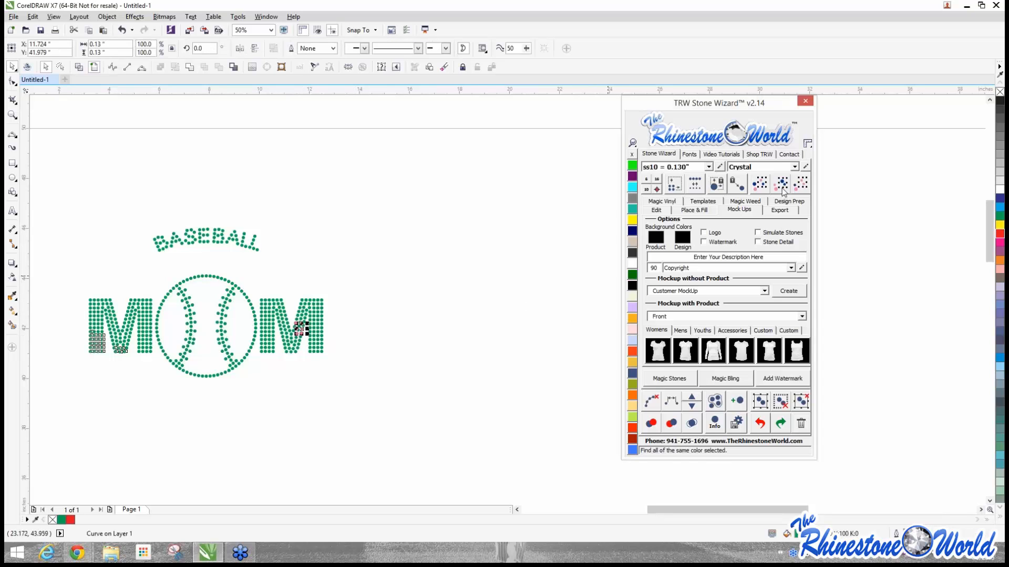
click(632, 353)
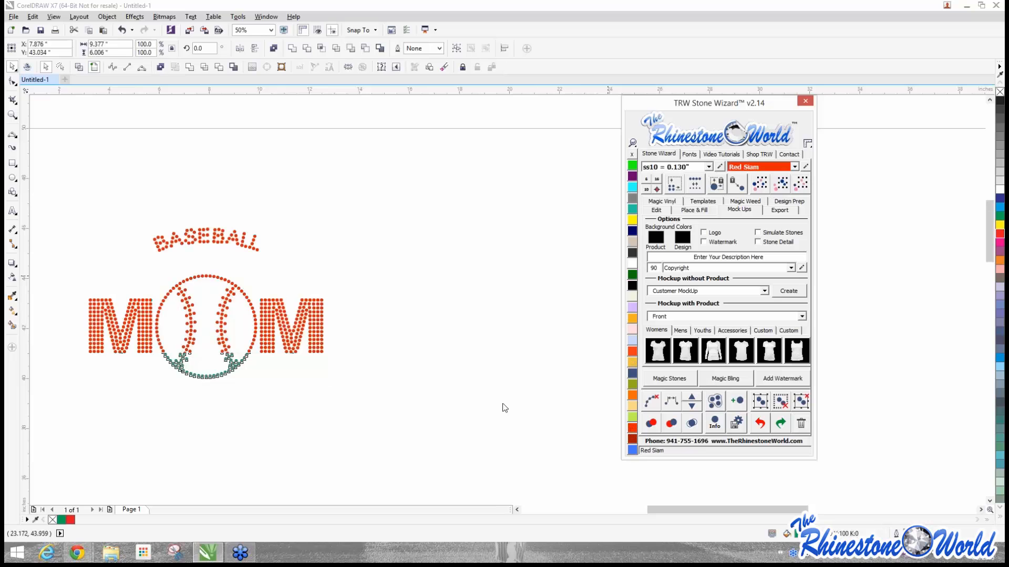
click(340, 286)
Step: Select the whole design to check the white crystal stones of the bats and ball, and clear the selection
scroll(339, 285, down, 4)
drag(207, 214, 462, 451)
click(331, 308)
scroll(311, 282, up, 2)
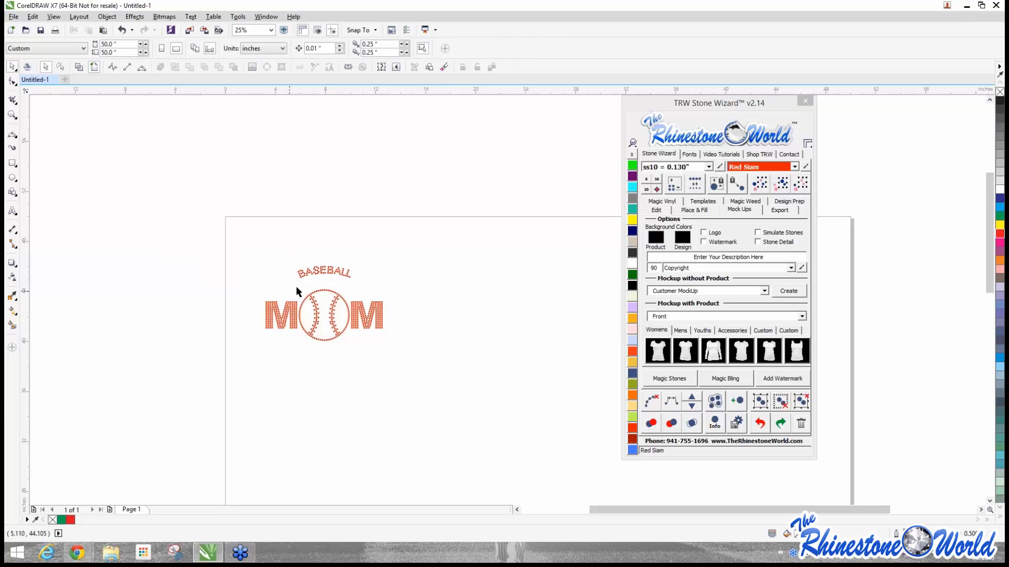
scroll(335, 273, up, 2)
scroll(336, 275, down, 1)
drag(160, 169, 545, 443)
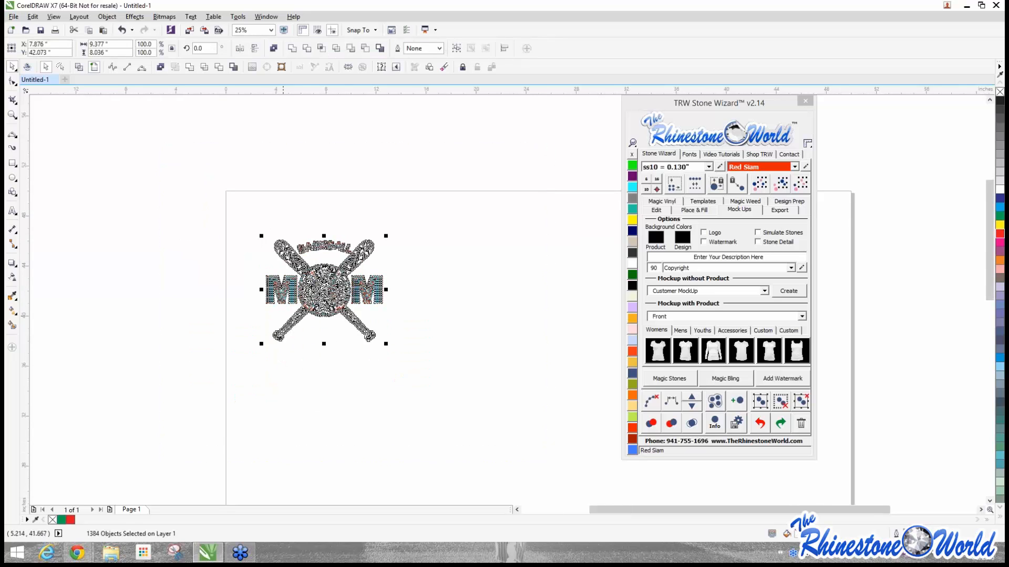
click(400, 403)
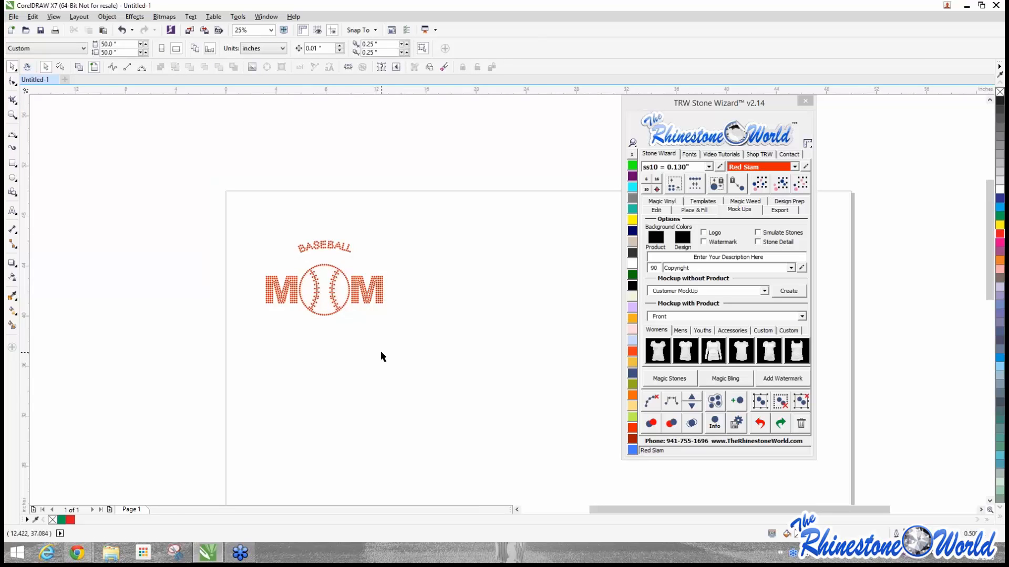
Step: Add the player's surname in capitals as artistic text beside the design and enlarge it to about 162 pt
scroll(381, 352, down, 1)
scroll(535, 313, up, 1)
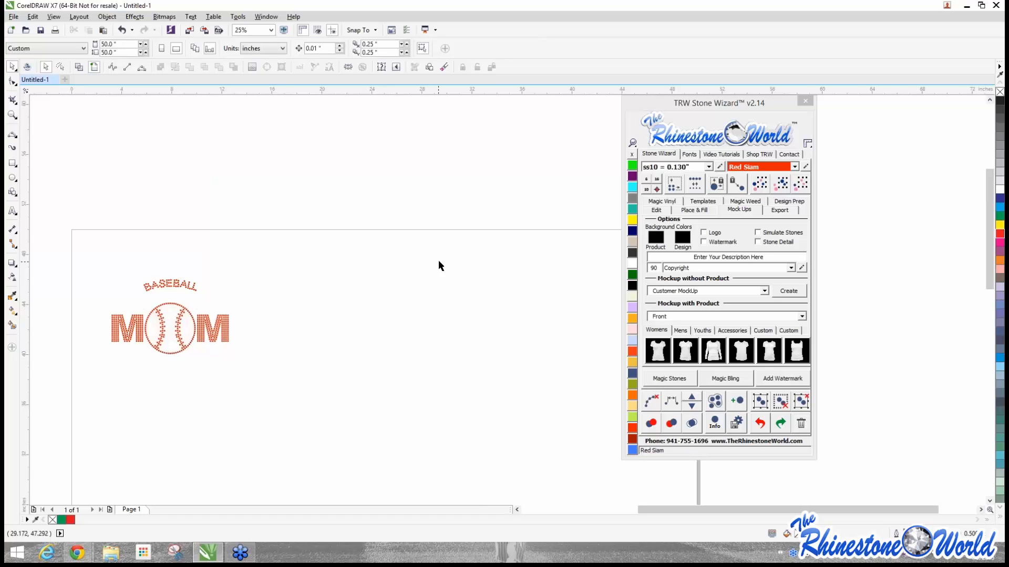
scroll(439, 262, down, 1)
scroll(522, 262, up, 1)
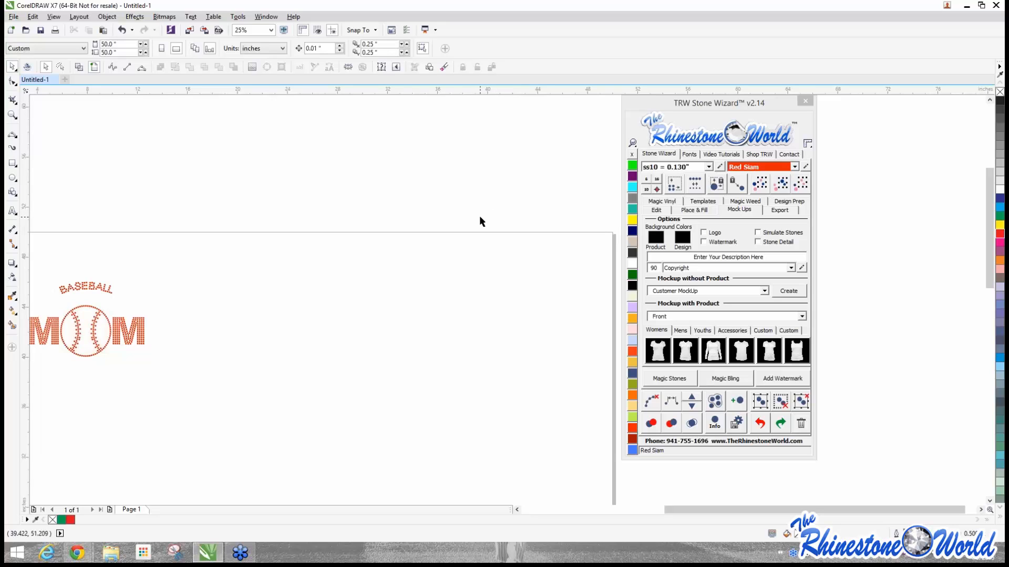
click(13, 211)
click(347, 263)
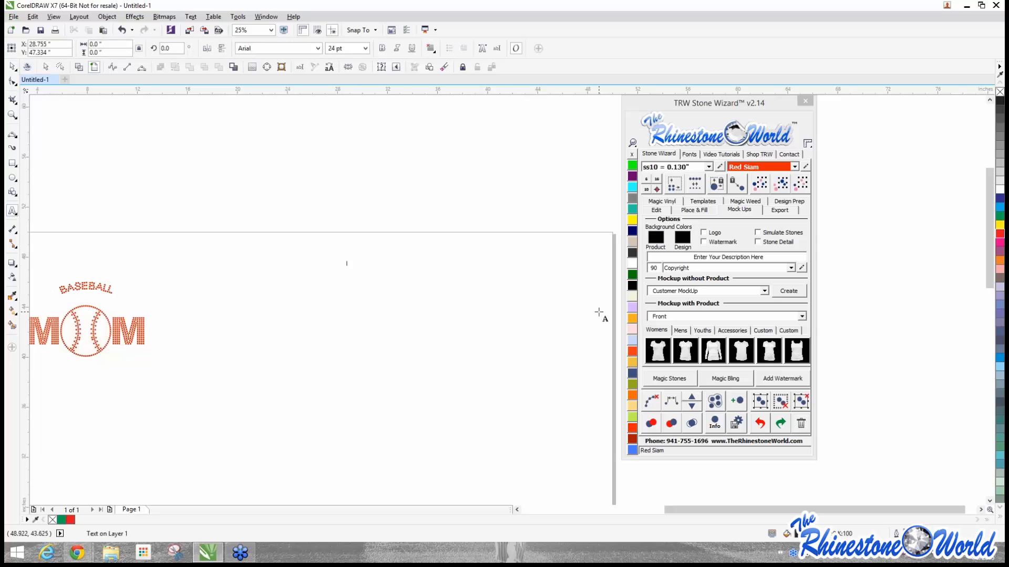
text(MARRERO)
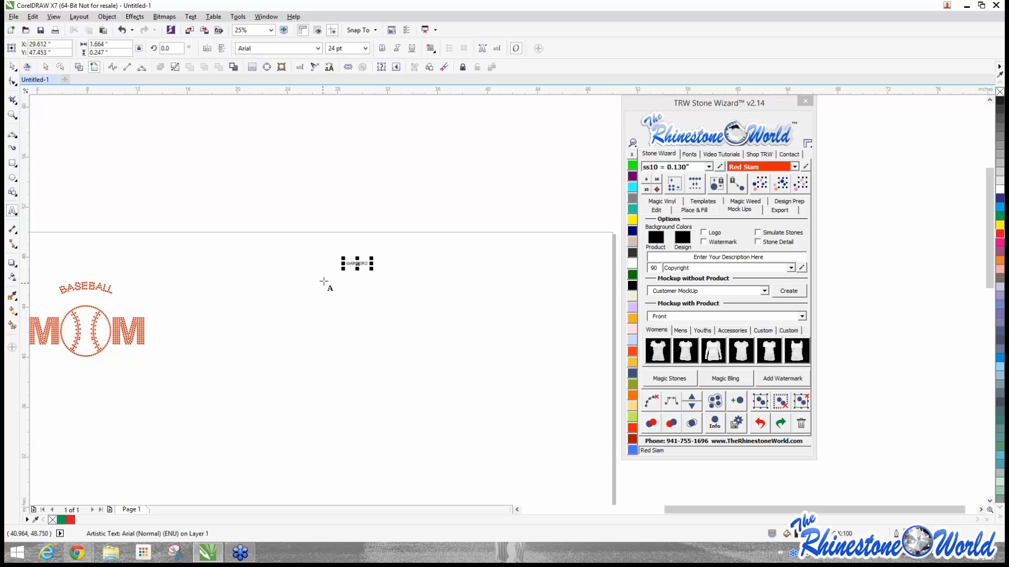
drag(343, 269, 223, 323)
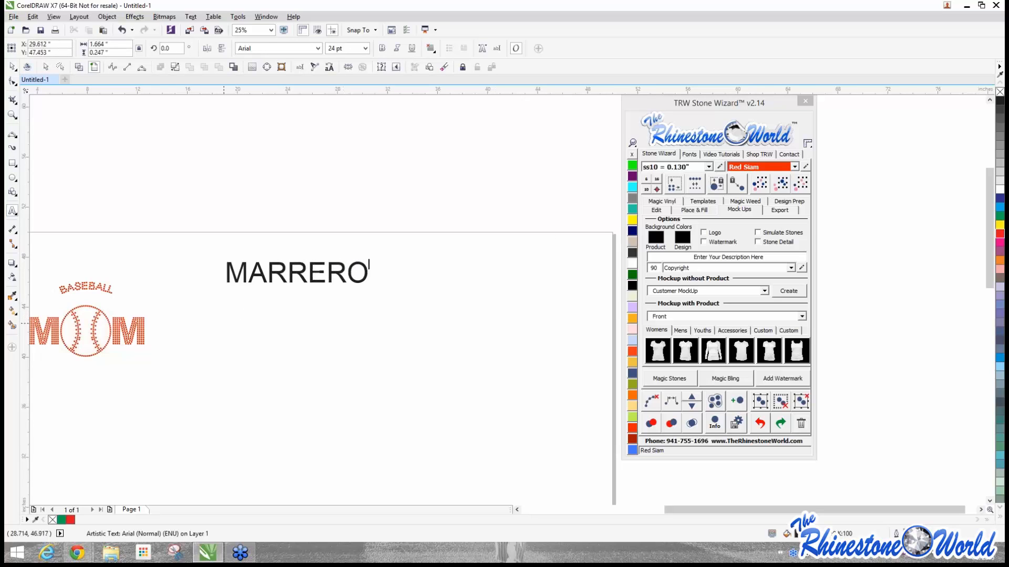
Step: Select the surname text and change its font to Impact
drag(367, 274, 225, 274)
click(689, 154)
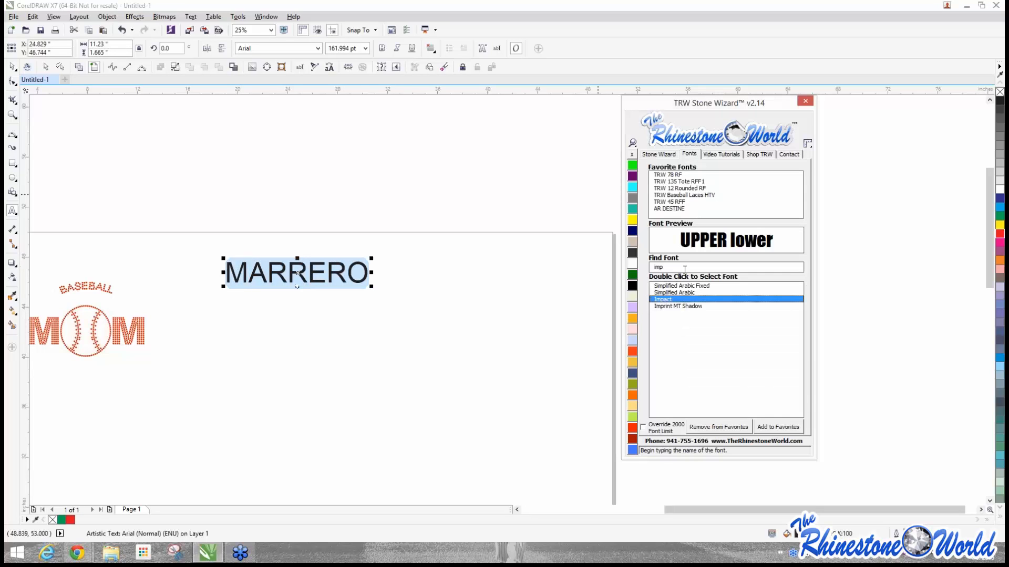
double_click(665, 306)
double_click(665, 300)
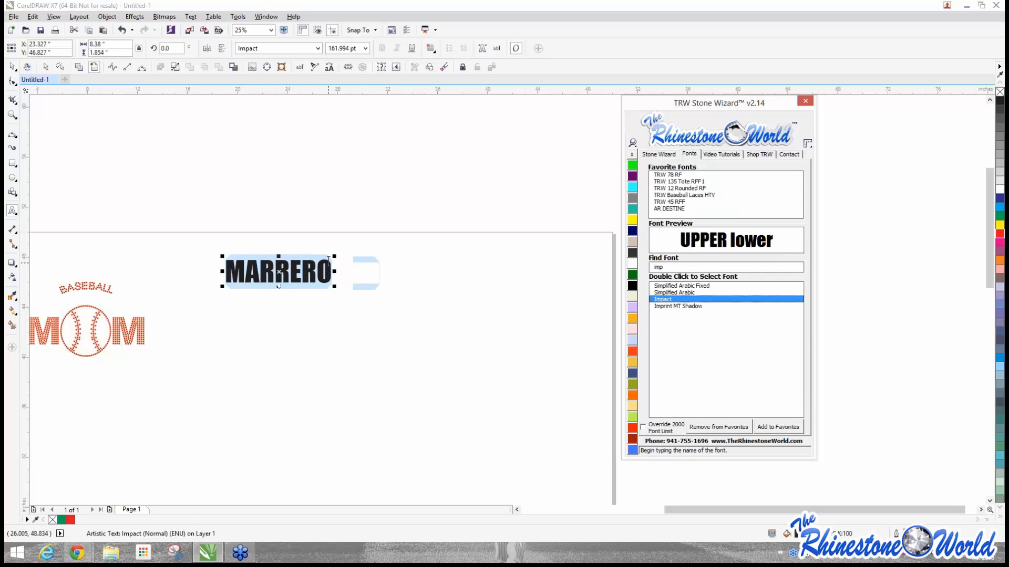
Step: Enlarge the surname to about 183.5 pt, about 9.5 inches wide, and move it near the page's upper edge
click(14, 67)
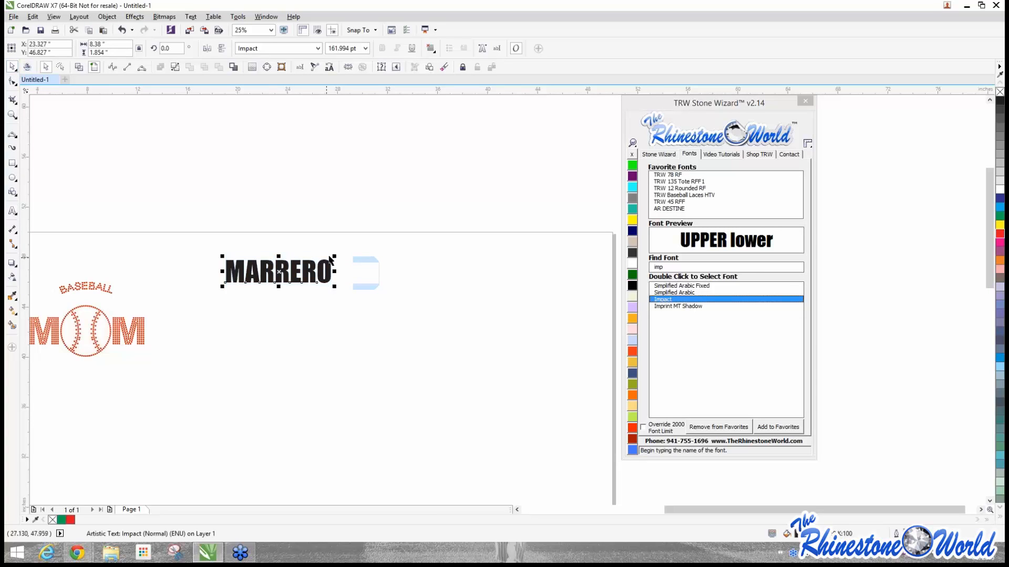
drag(331, 257, 405, 251)
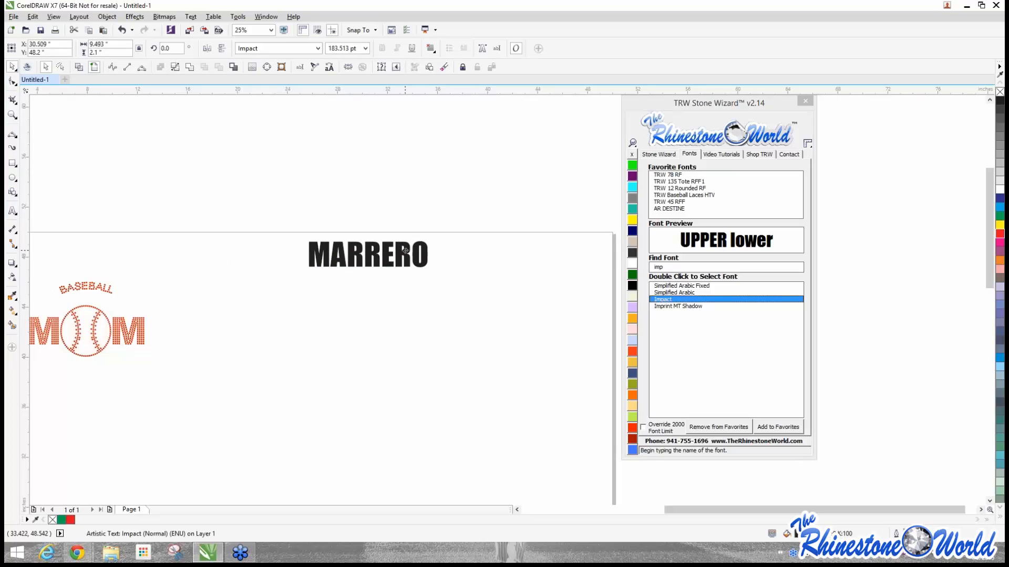
click(410, 287)
scroll(374, 251, up, 1)
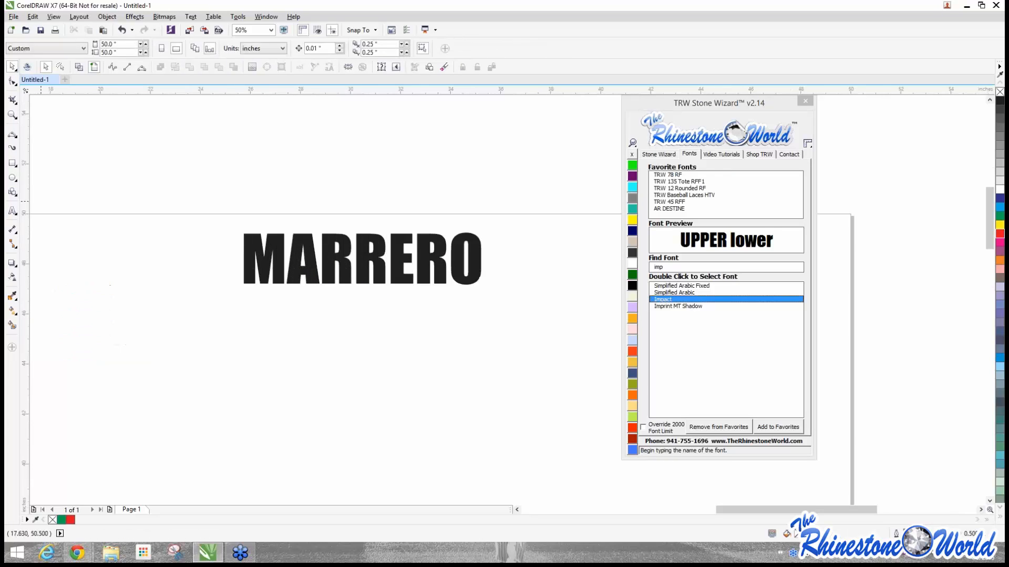
Step: Add the number 24 as artistic text below the surname and enlarge it to about 441 pt
key(F8)
click(338, 354)
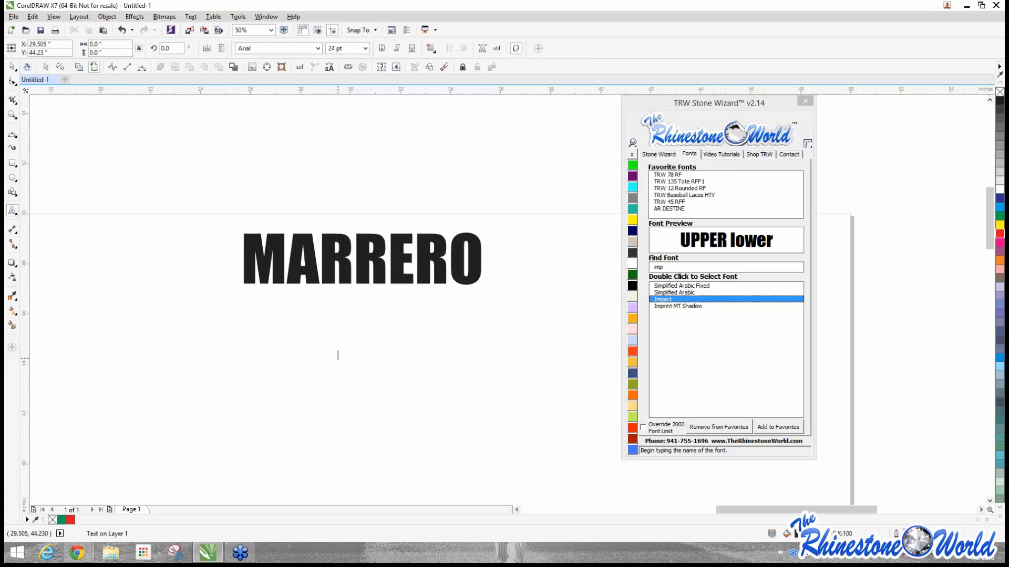
text(24)
key(Escape)
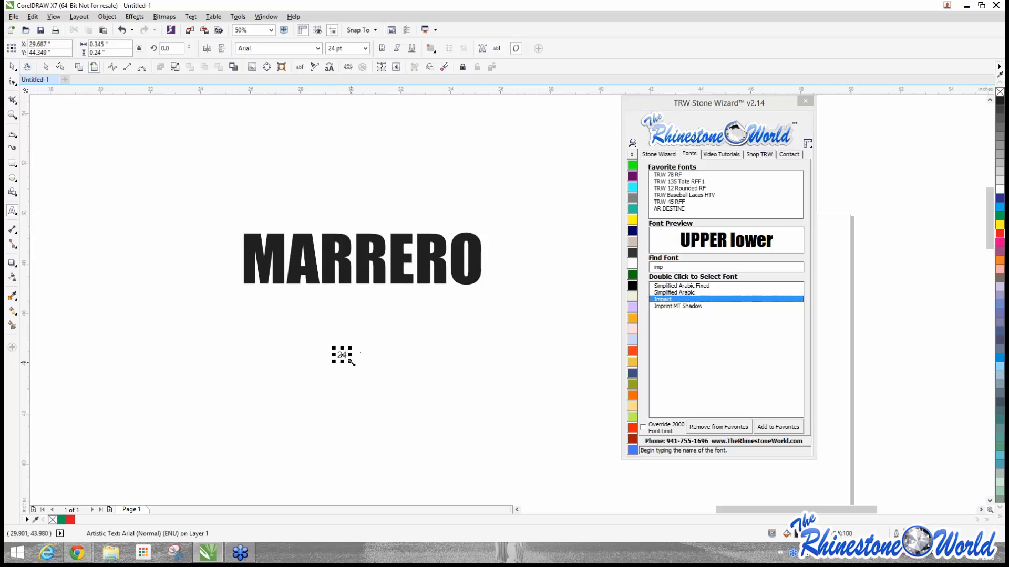
drag(351, 362, 546, 461)
scroll(375, 344, down, 1)
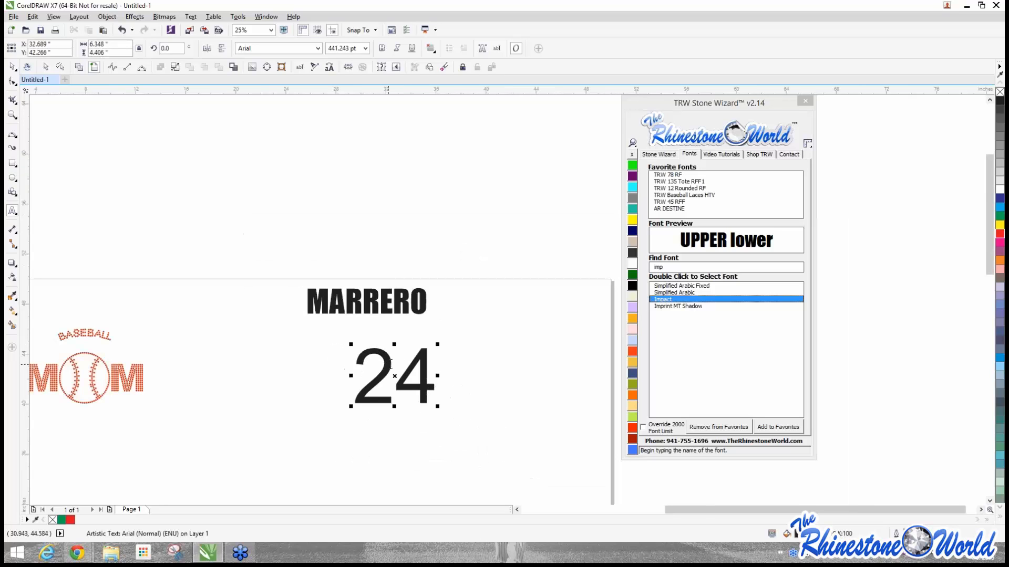
Step: Move the 24 up against the surname and change its font to TRW Baseball Laces HTV
drag(398, 369, 329, 347)
click(408, 350)
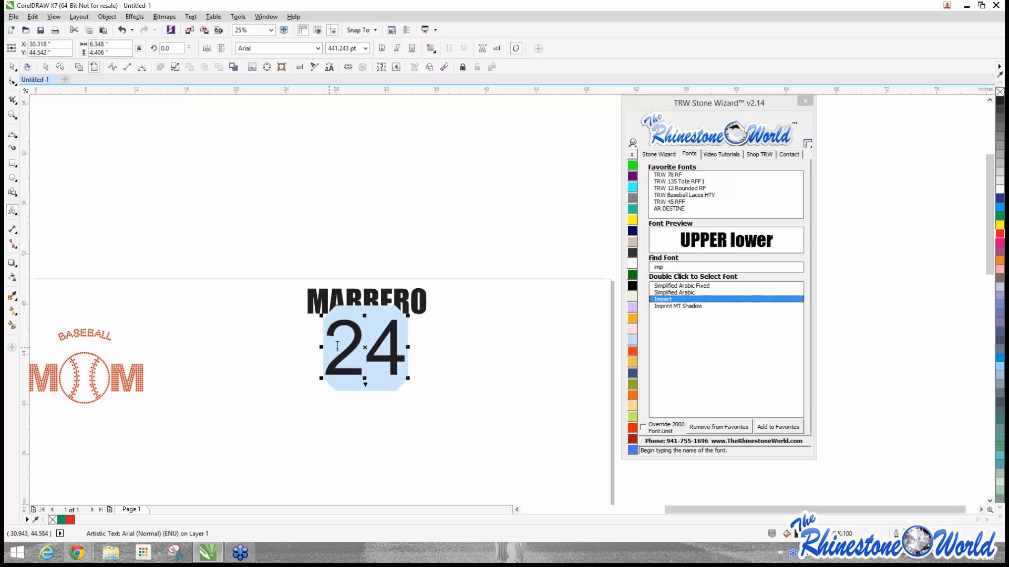
double_click(707, 196)
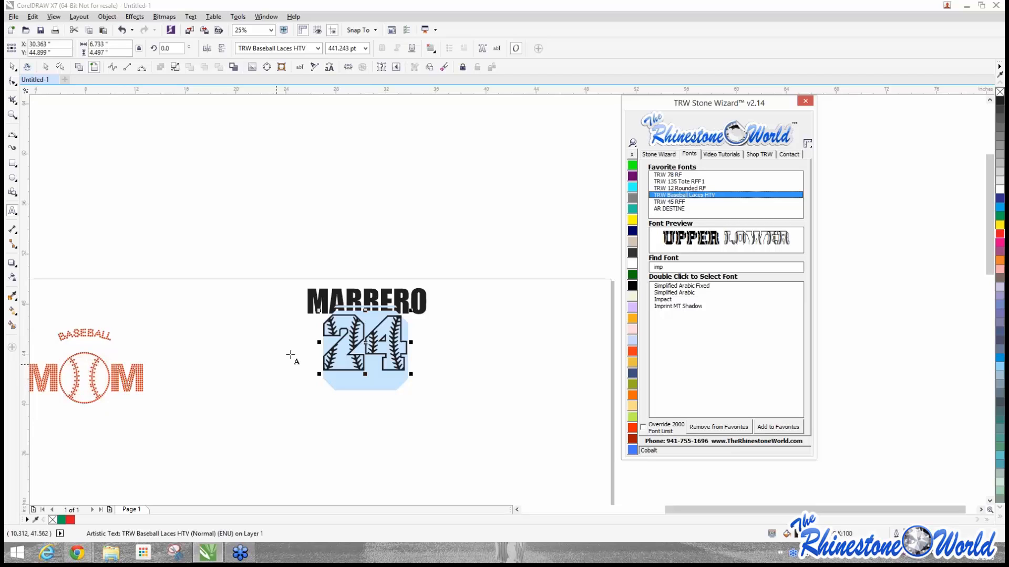
Step: Enlarge the 24 to about 486 pt, about 7.4 inches wide, and centre it directly beneath the surname
click(368, 345)
drag(367, 346, 362, 344)
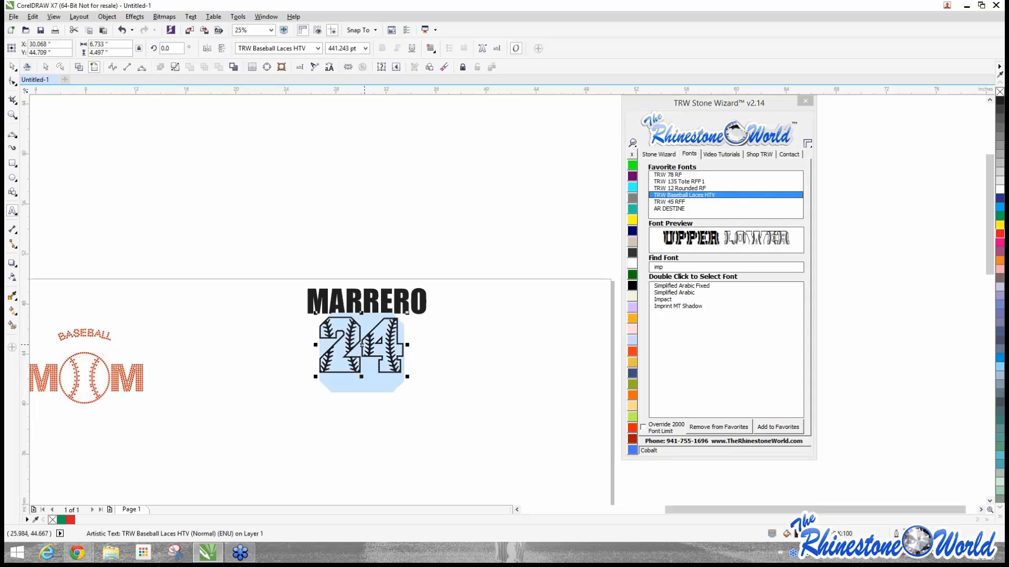
click(12, 67)
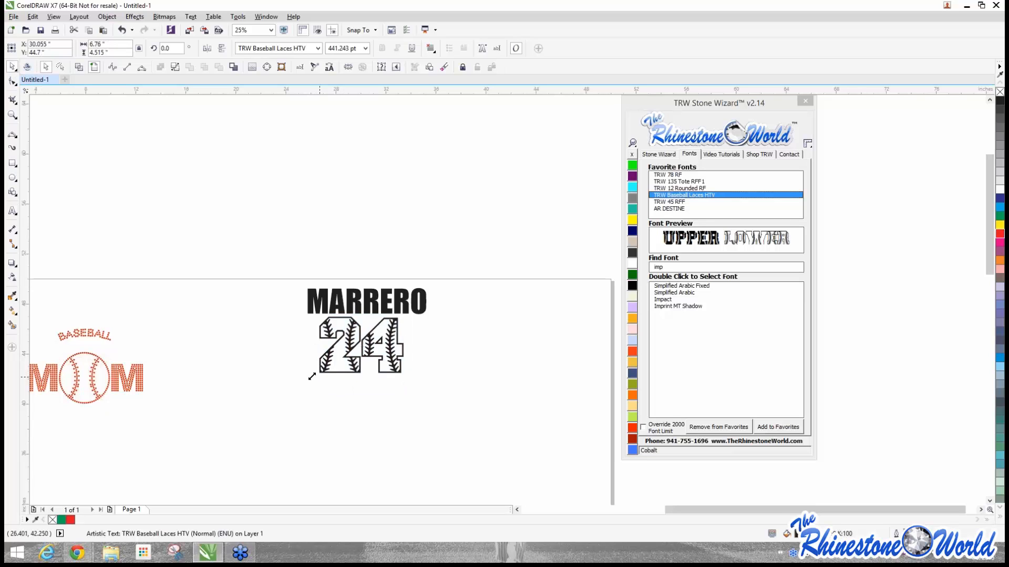
drag(315, 377, 276, 402)
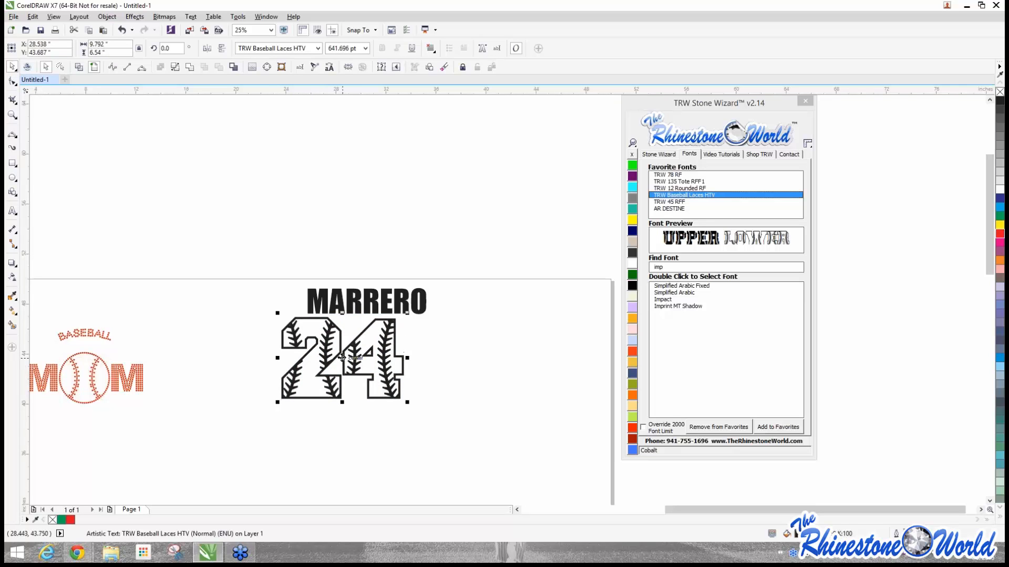
drag(344, 358, 368, 360)
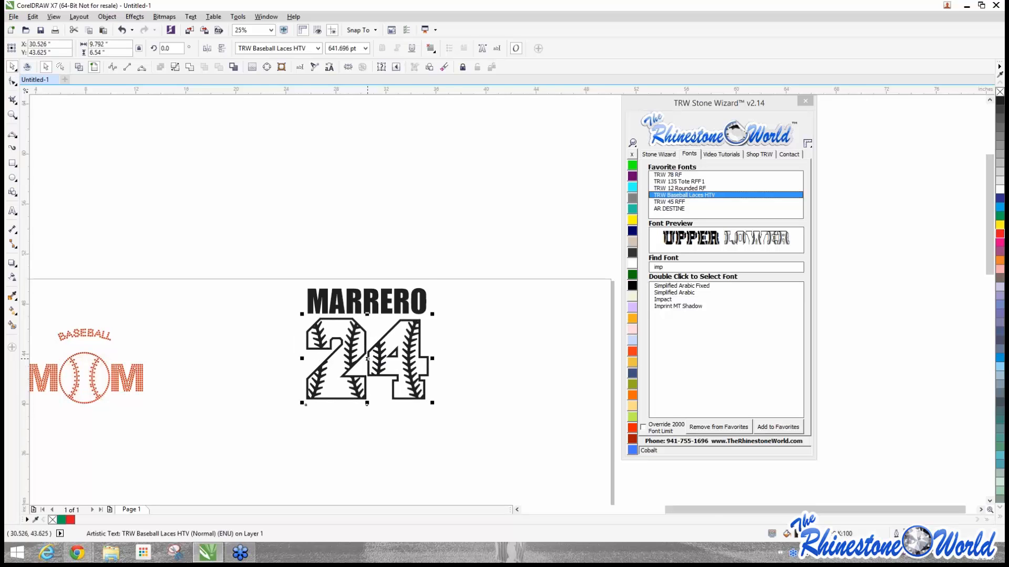
scroll(367, 359, up, 1)
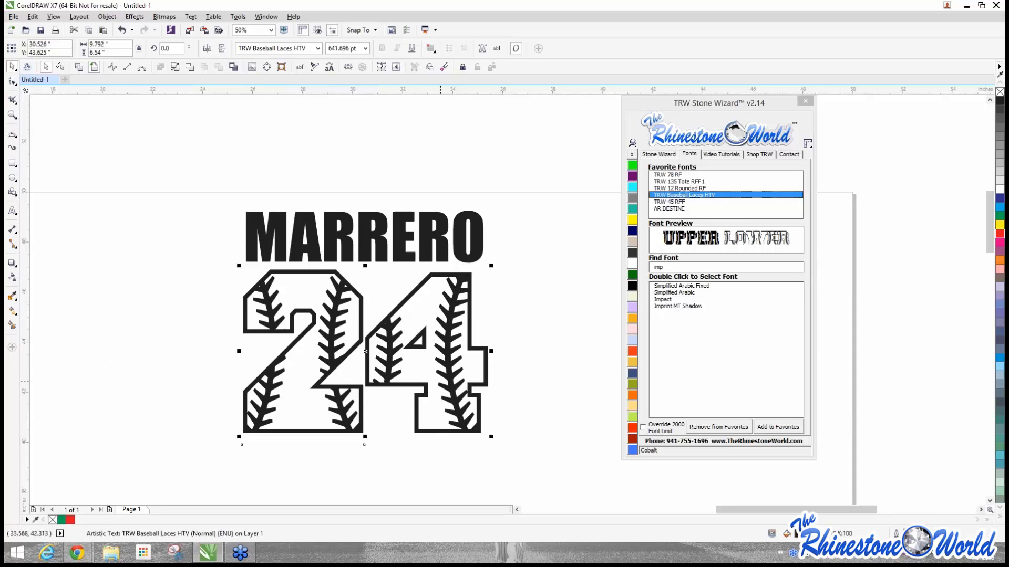
drag(424, 388, 423, 385)
drag(490, 434, 430, 394)
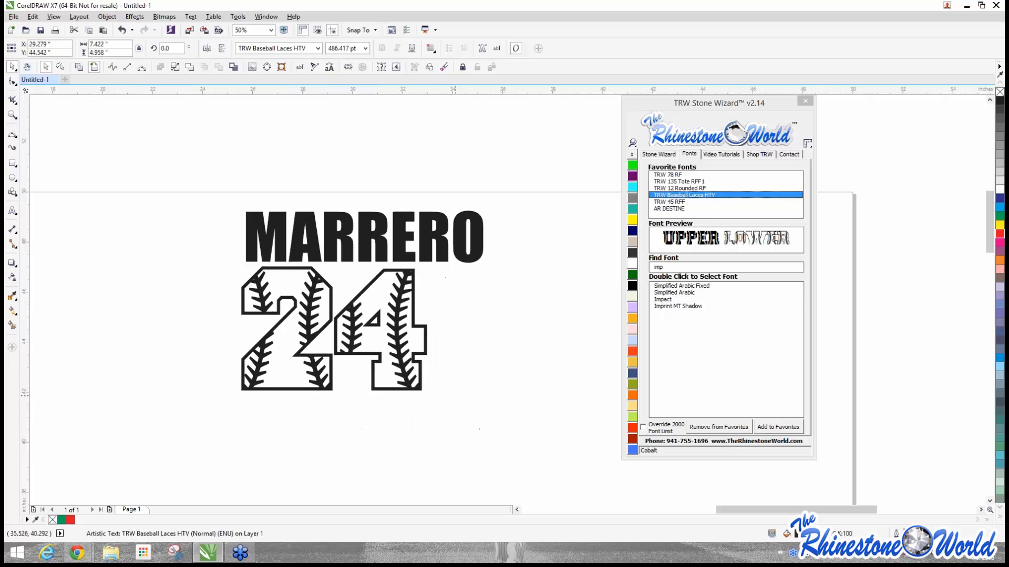
click(362, 339)
drag(397, 336, 429, 334)
Step: Try 2 Color Magic Text on the 24, undo it, and undo a trial downward move of the original number
click(654, 153)
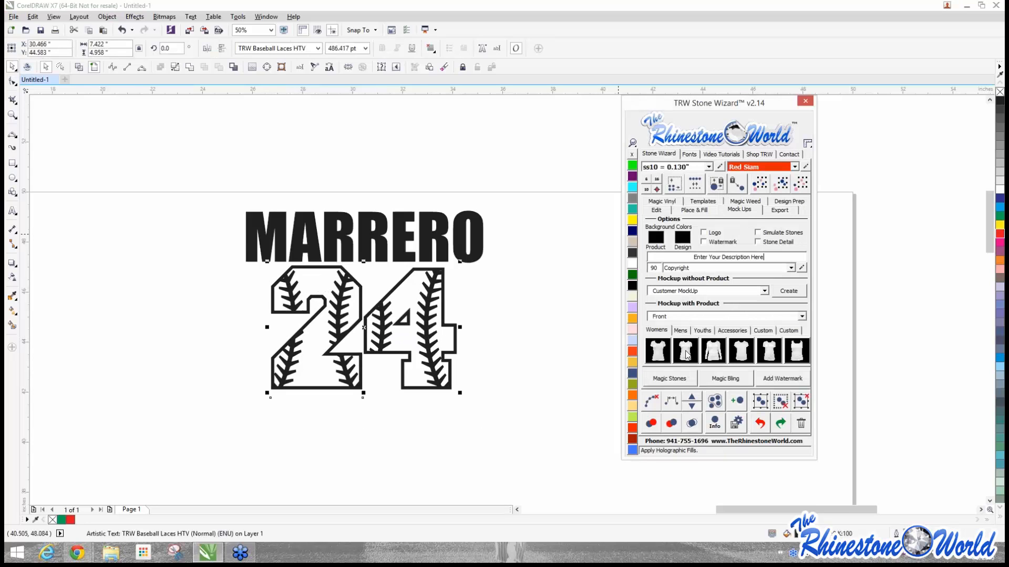
click(657, 210)
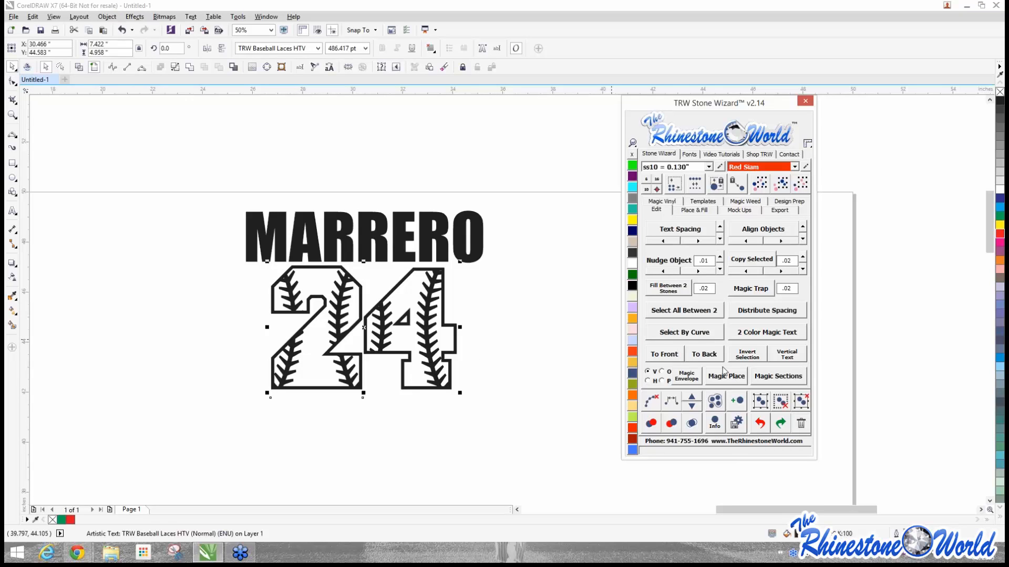
click(756, 334)
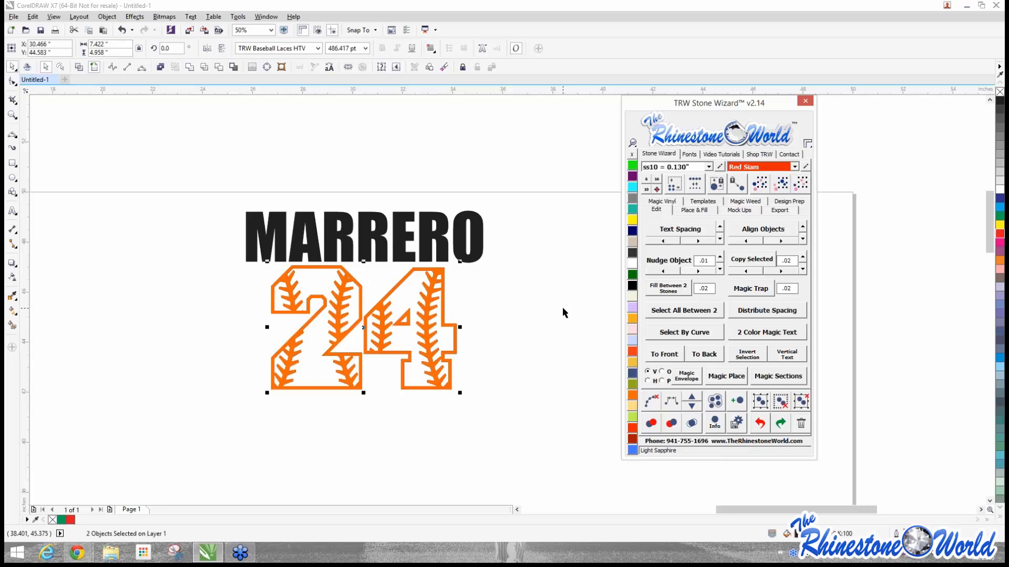
drag(434, 286, 426, 361)
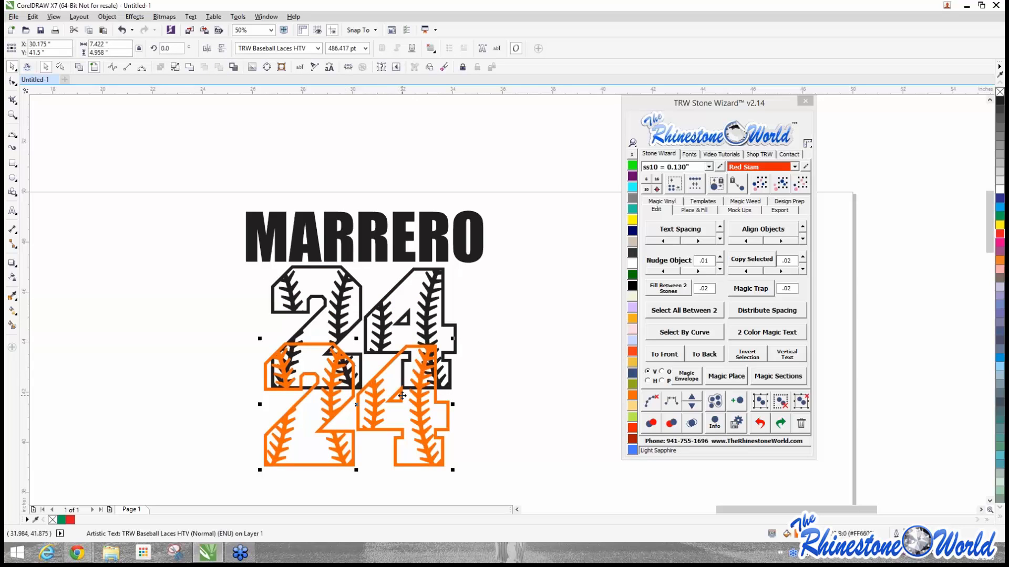
key(ctrl+z)
click(760, 423)
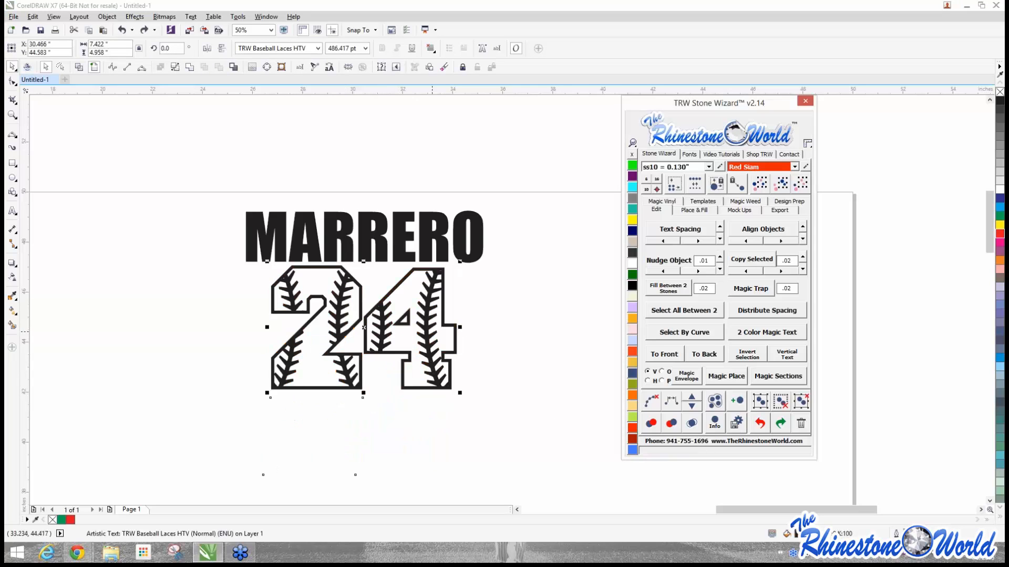
click(441, 319)
drag(441, 319, 442, 374)
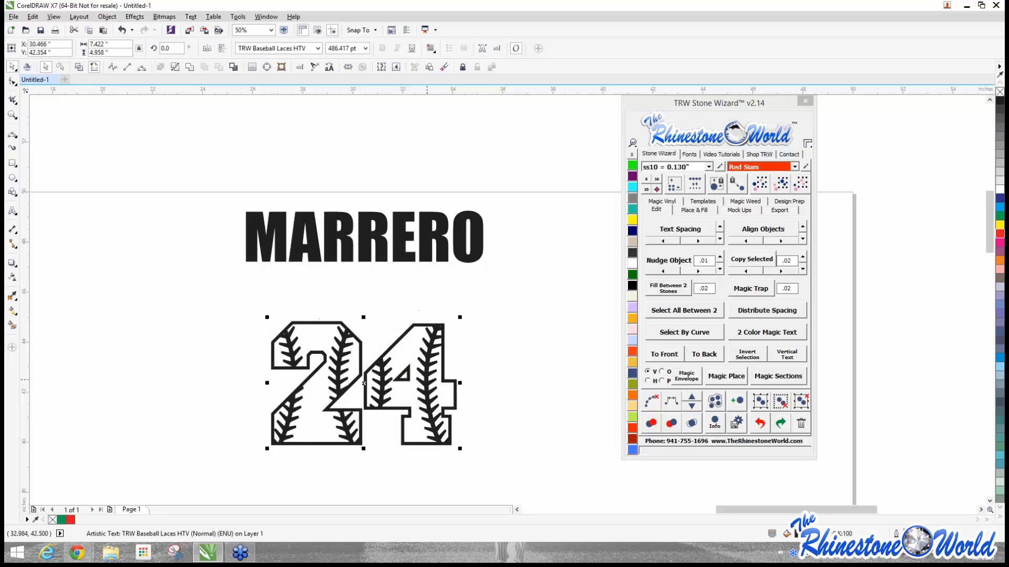
key(ctrl+z)
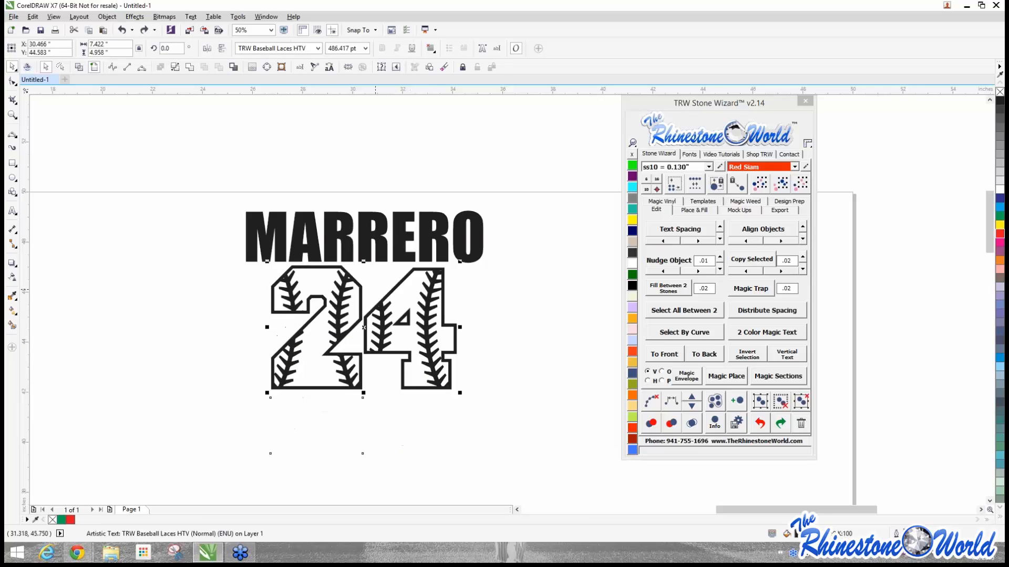
Step: Run 2 Color Magic Text on the 24, offset the orange copy to compare it with the black number, and undo the offset
click(750, 336)
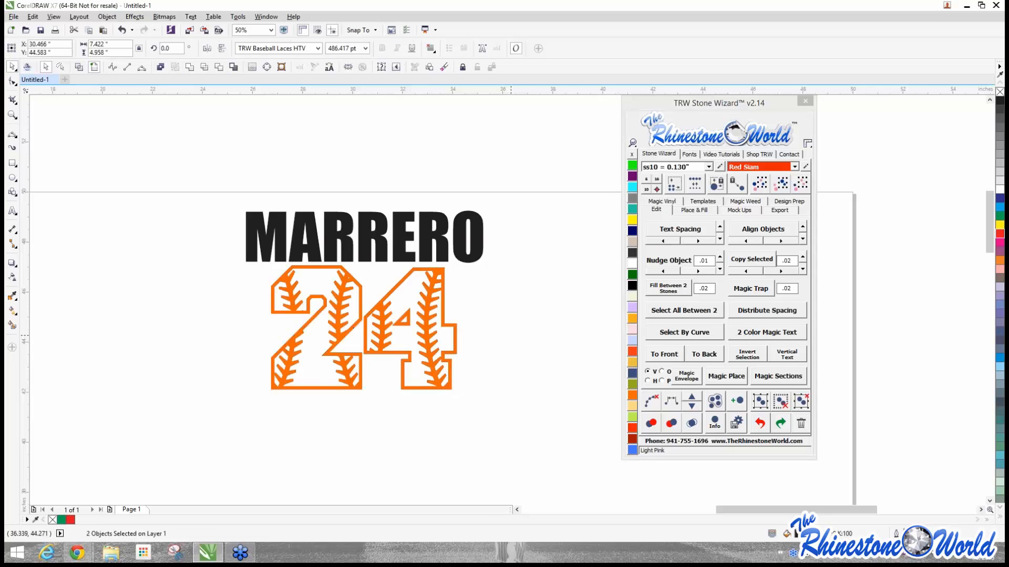
drag(416, 326, 419, 382)
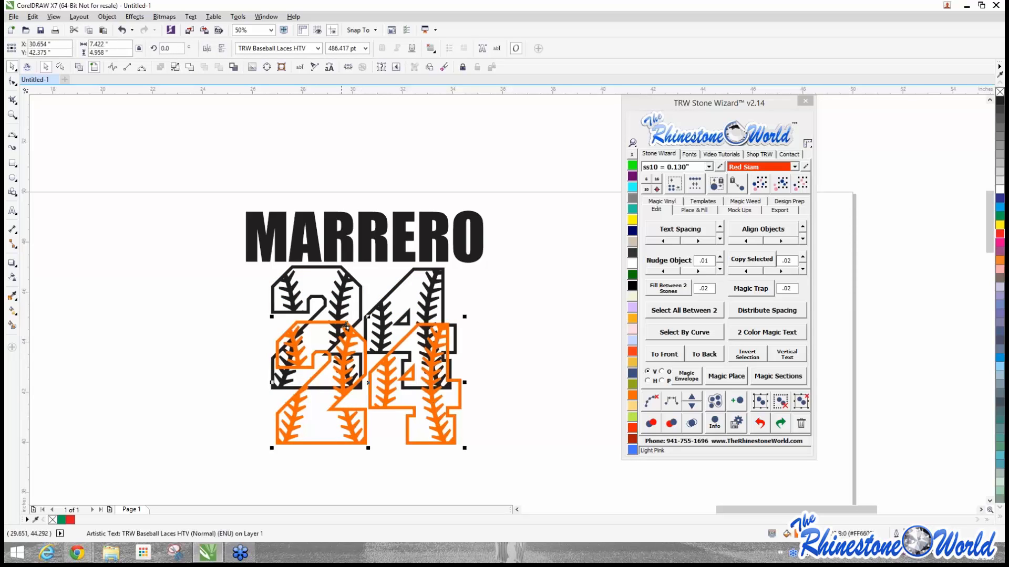
key(ctrl+z)
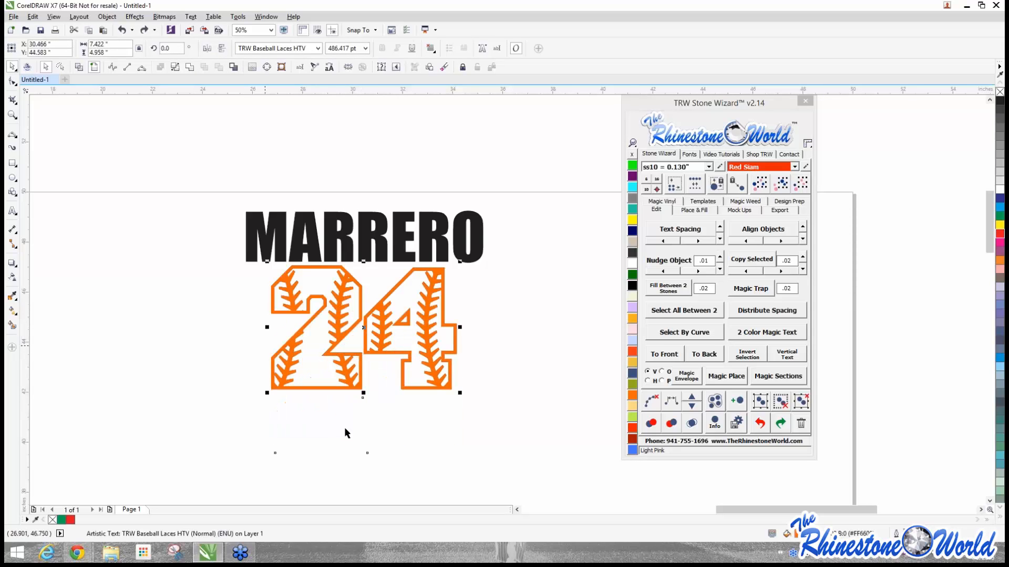
click(497, 386)
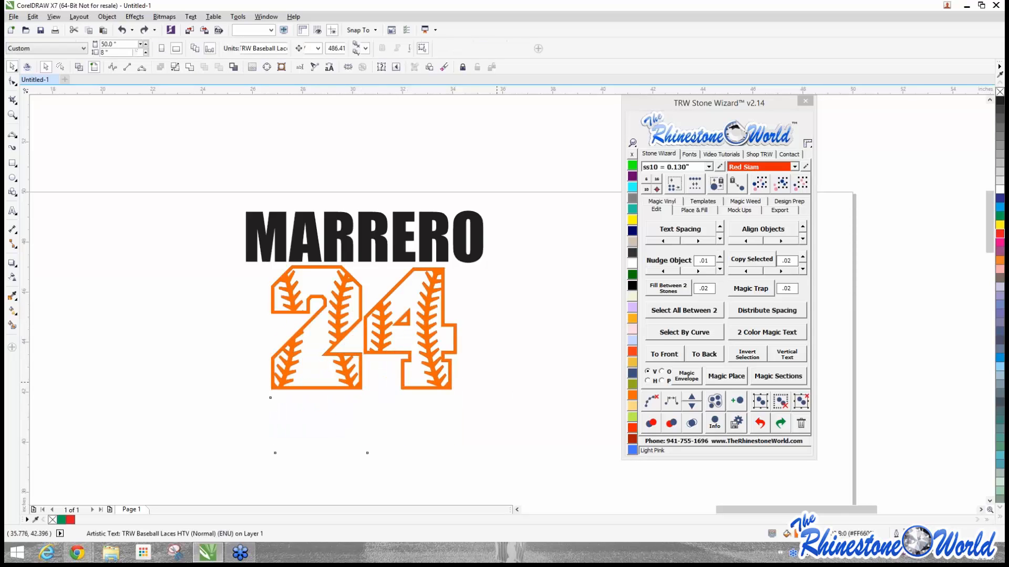
Step: Retype the orange copy's characters as their solid-fill versions and delete that copy, leaving the black 24
double_click(455, 347)
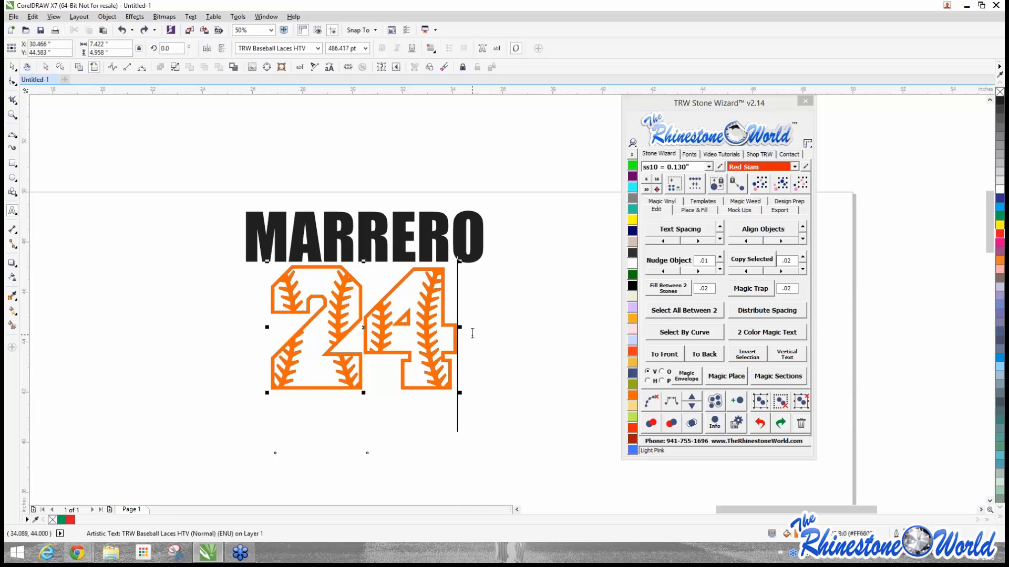
key(ctrl+a)
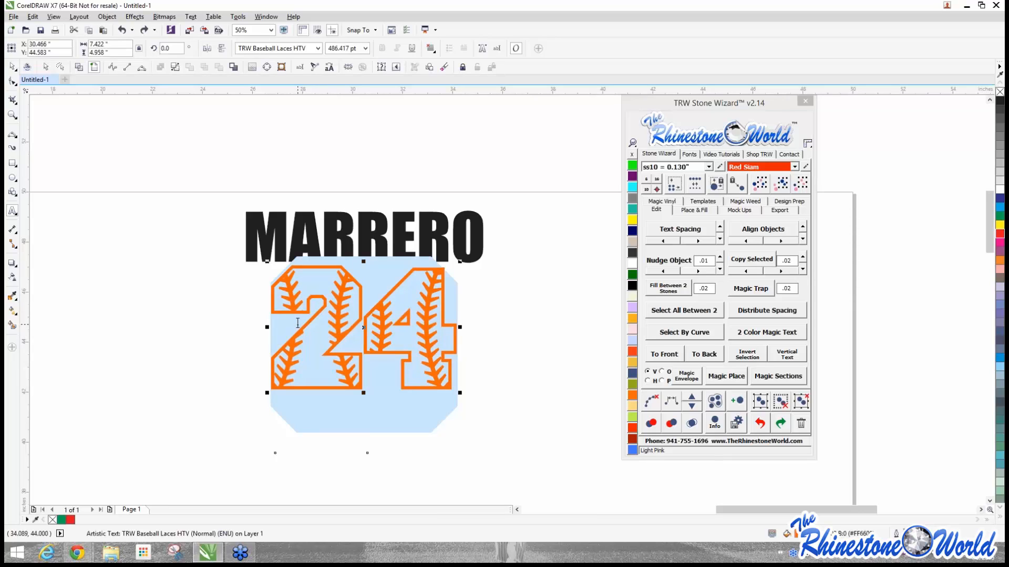
text(24)
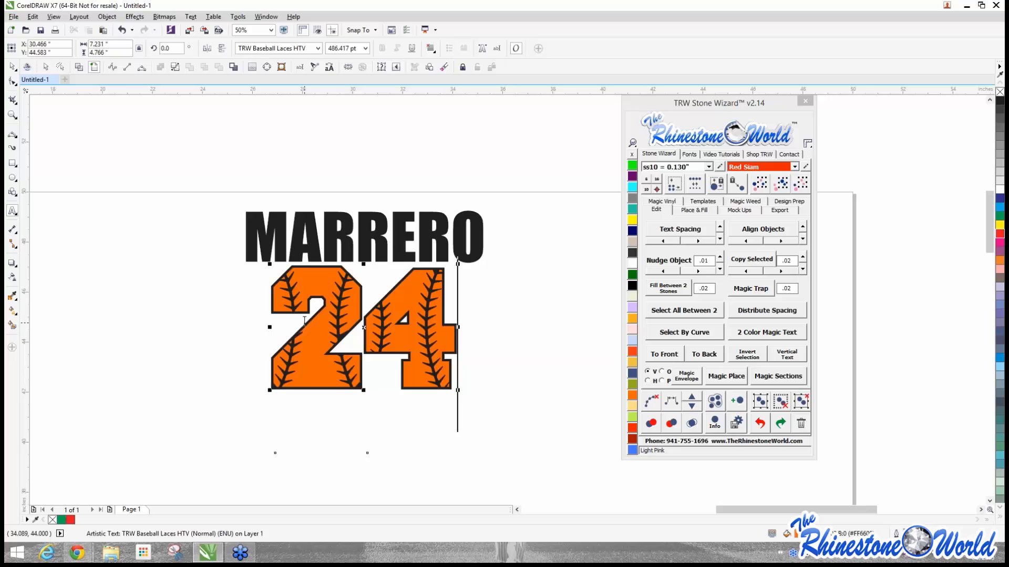
key(BackSpace)
key(BackSpace)
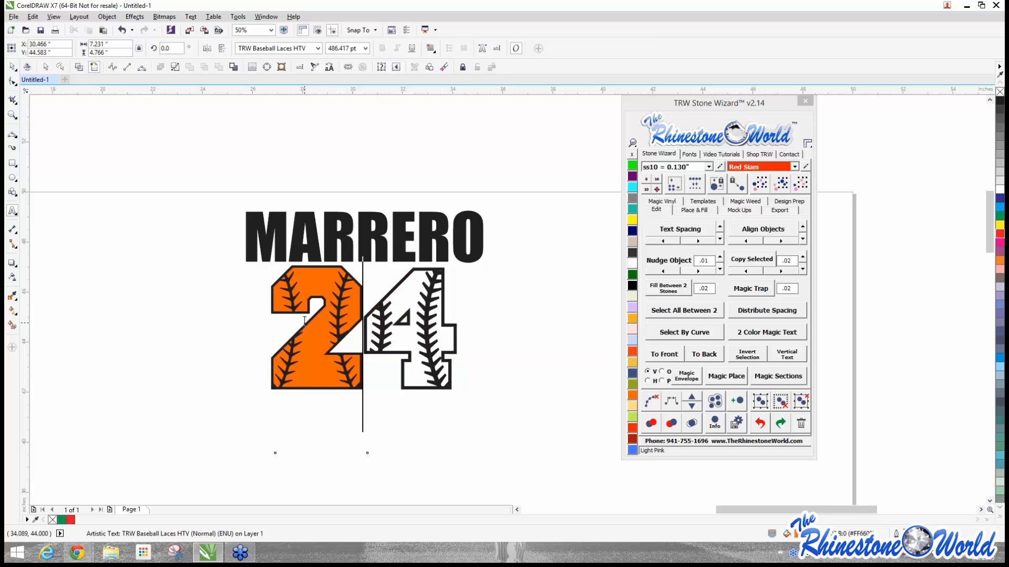
click(12, 67)
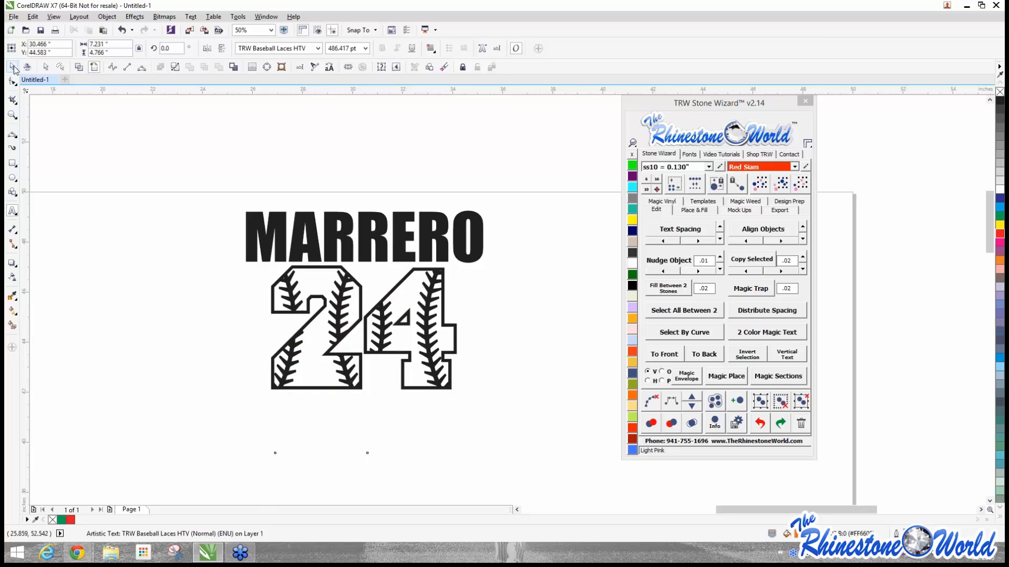
click(218, 210)
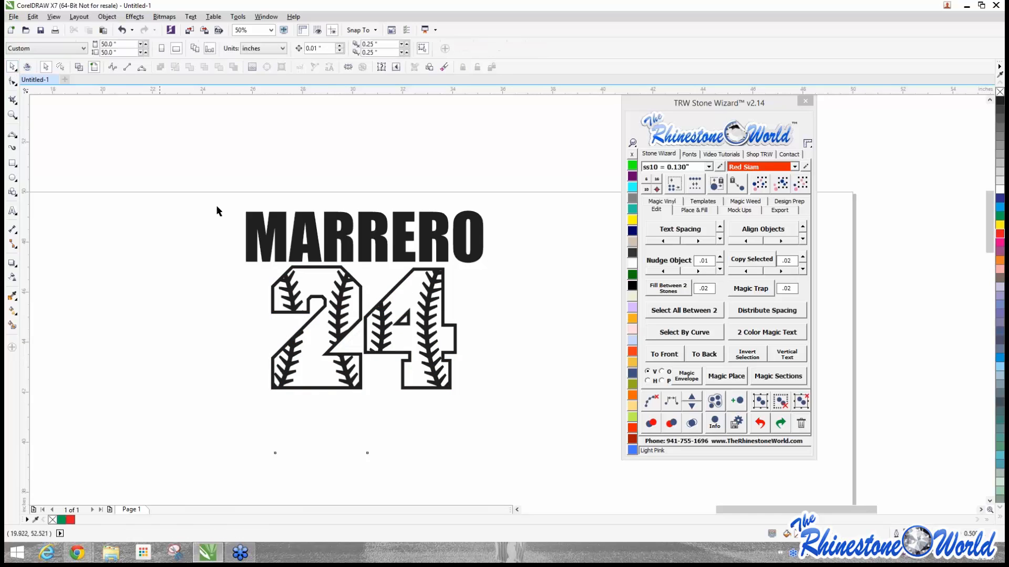
Step: Apply 2 Color Magic Text to the 24 and replace the orange copy's characters with @$ to fill behind the baseball laces
click(384, 334)
click(741, 334)
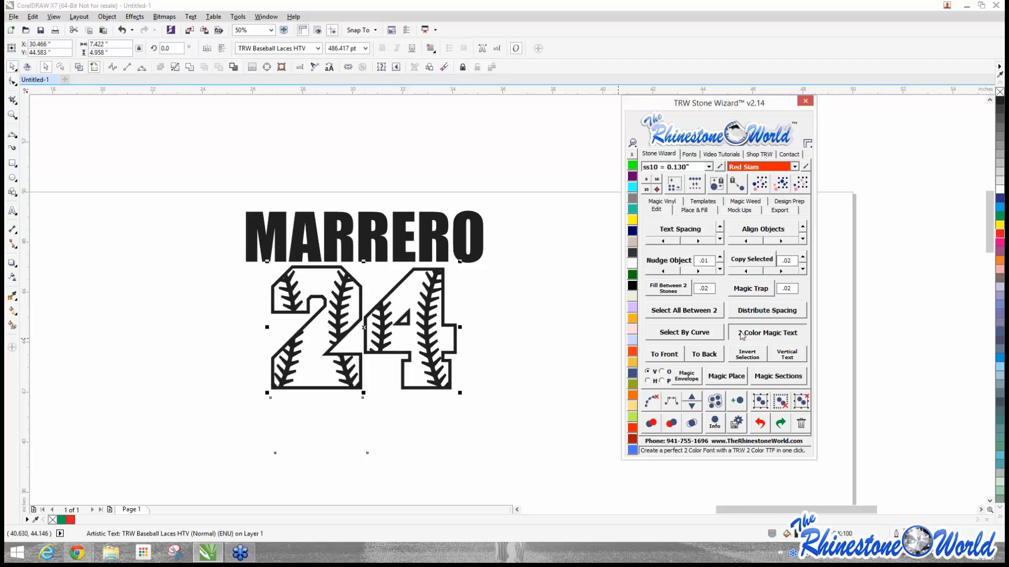
click(542, 324)
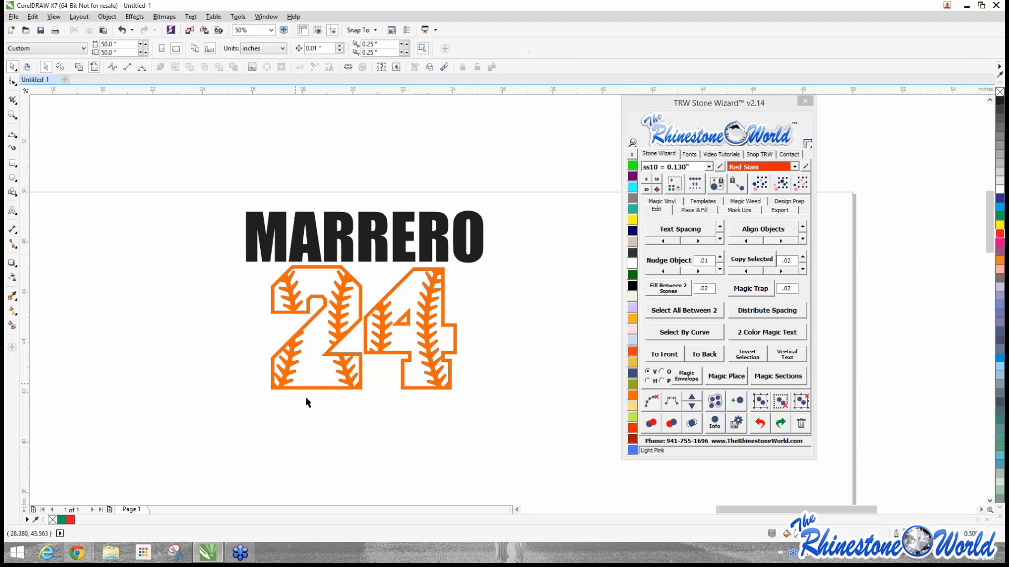
double_click(457, 340)
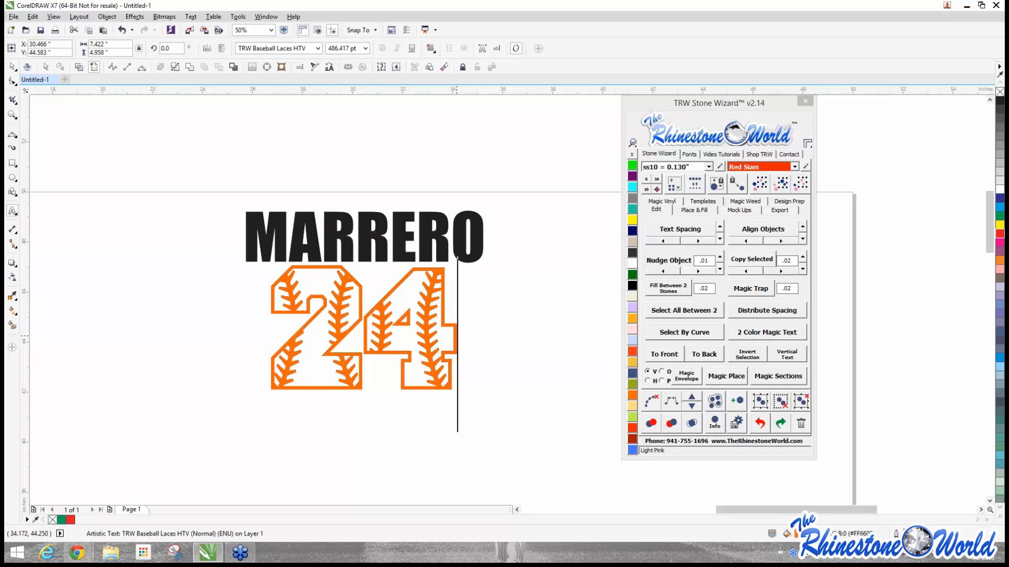
drag(457, 341, 263, 315)
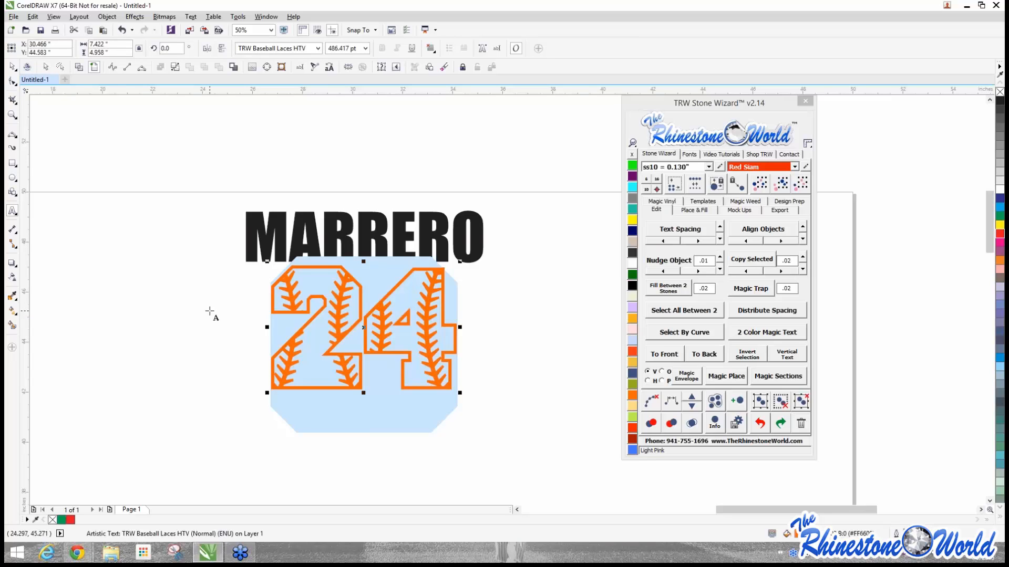
text(@$)
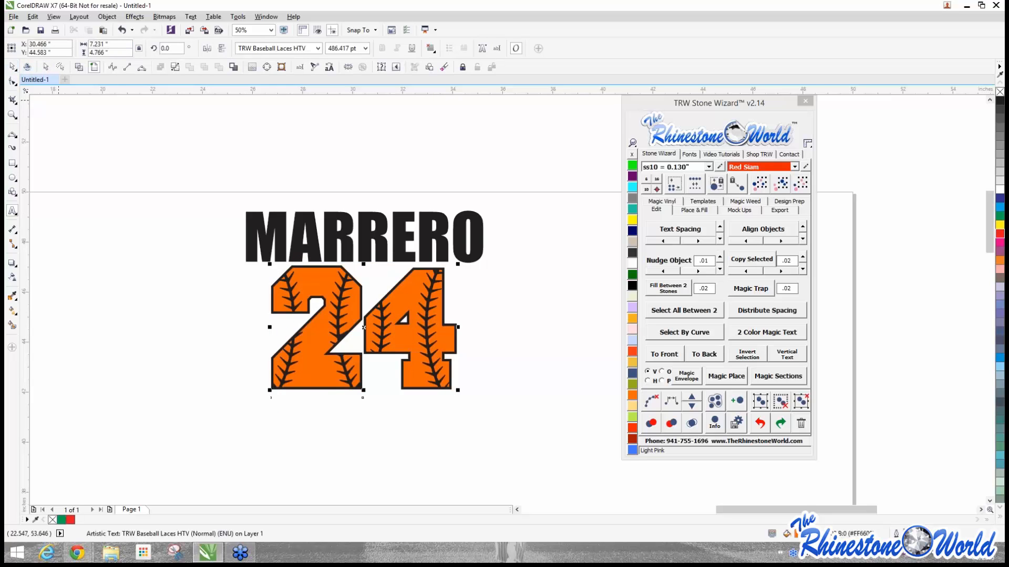
click(13, 66)
Step: Select the surname and both layers of the 24 together and move them slightly down and closer to the Baseball Mom design
scroll(236, 241, down, 3)
scroll(83, 219, up, 1)
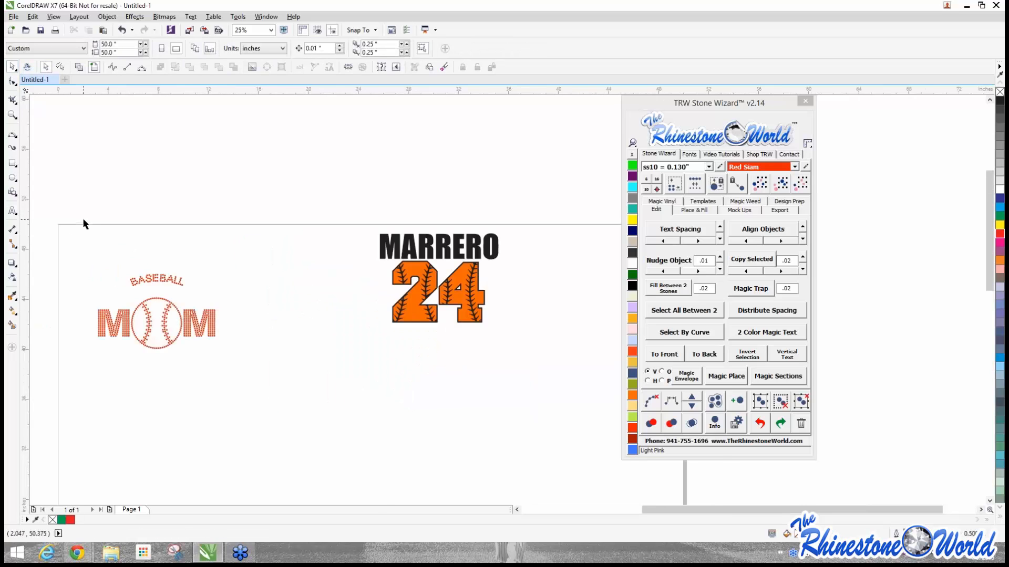
drag(363, 191, 571, 391)
drag(439, 294, 395, 311)
Step: Look through the Magic Vinyl swatches in the Magic Glitter, Neon Glitter, Holographic, Fashion and Electric categories
click(669, 202)
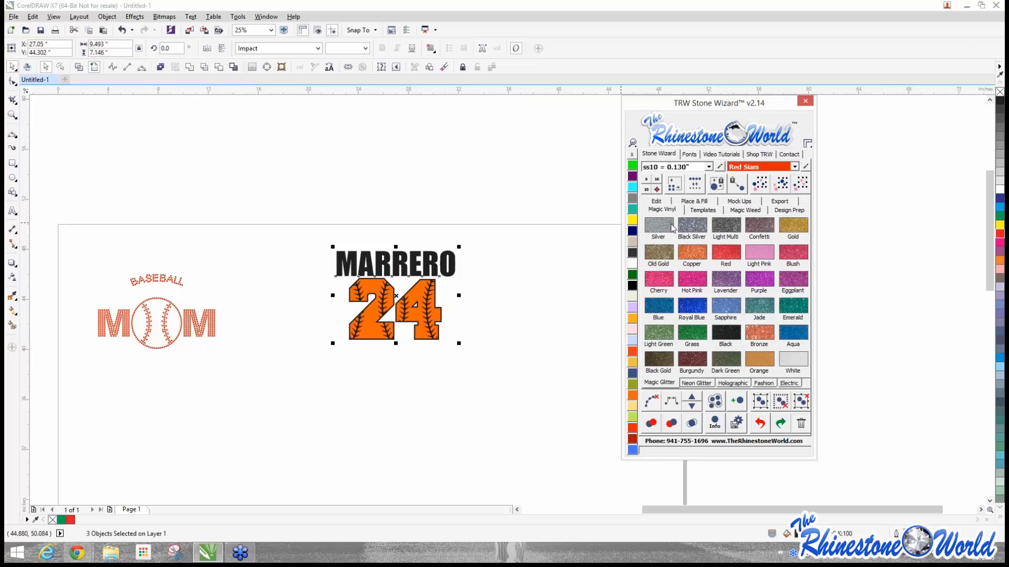
click(705, 385)
click(738, 387)
click(763, 383)
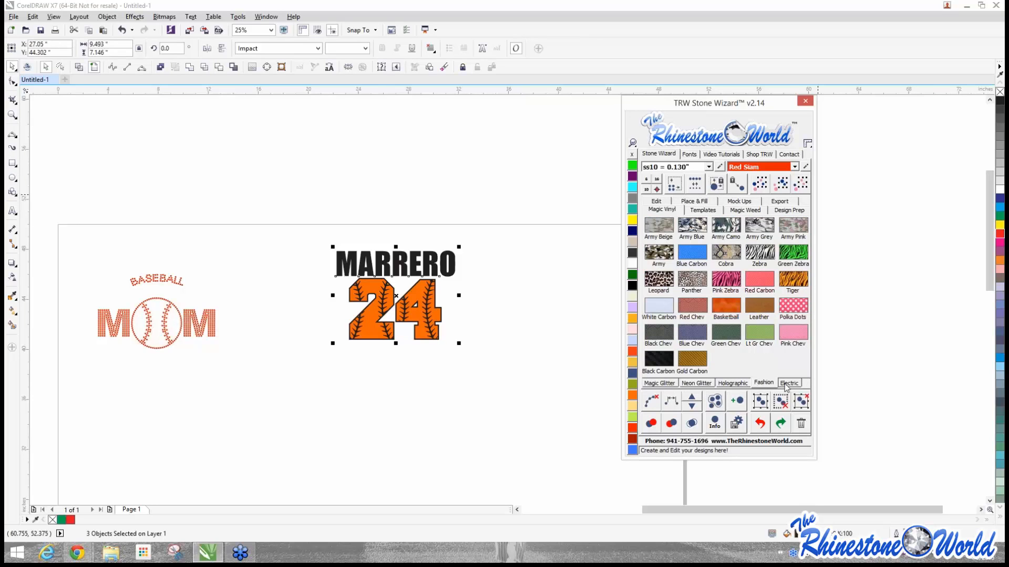
click(788, 383)
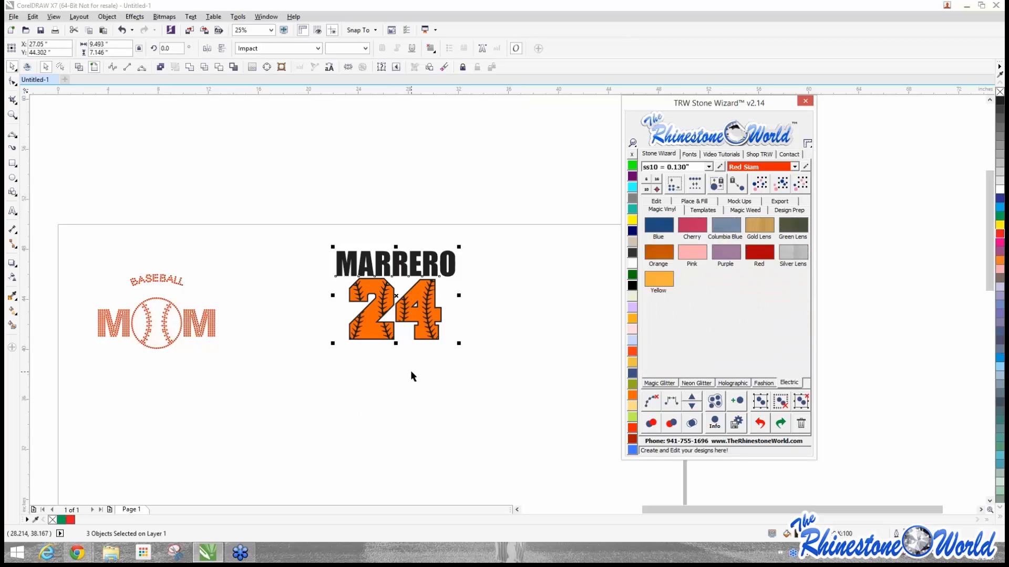
click(659, 384)
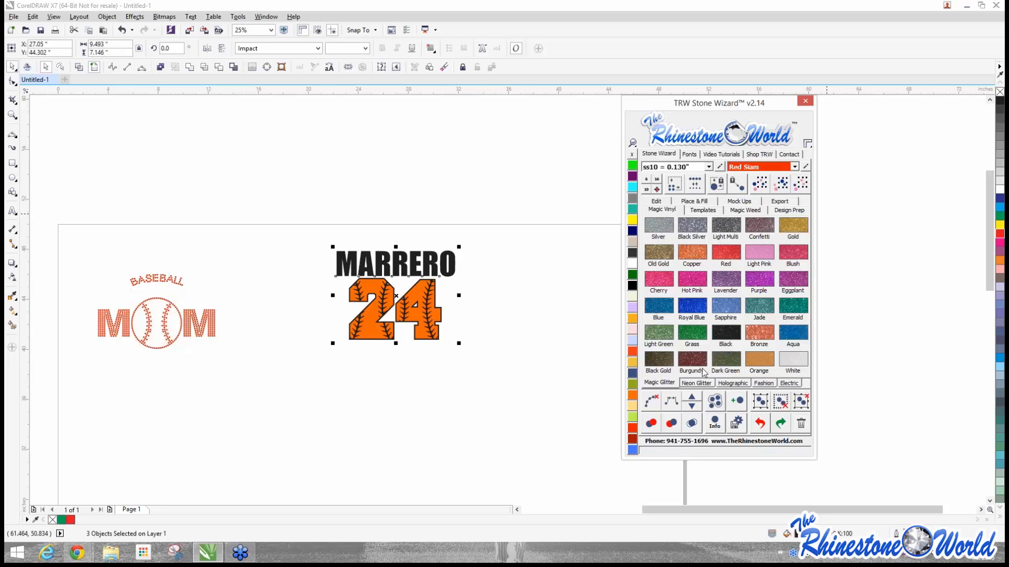
click(518, 354)
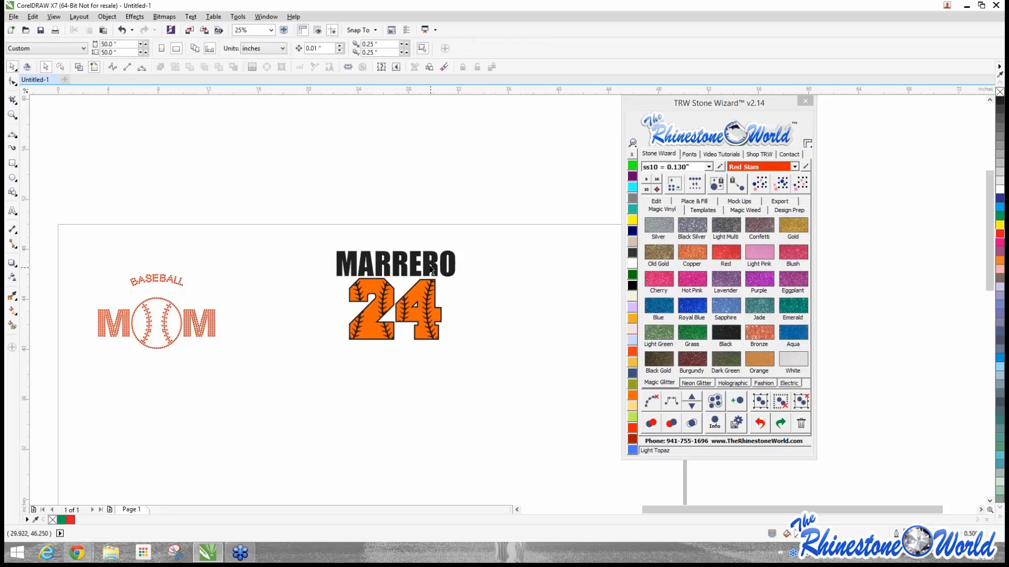
Step: Fill the surname text with the White swatch from the Magic Glitter vinyls
click(426, 269)
scroll(426, 269, up, 2)
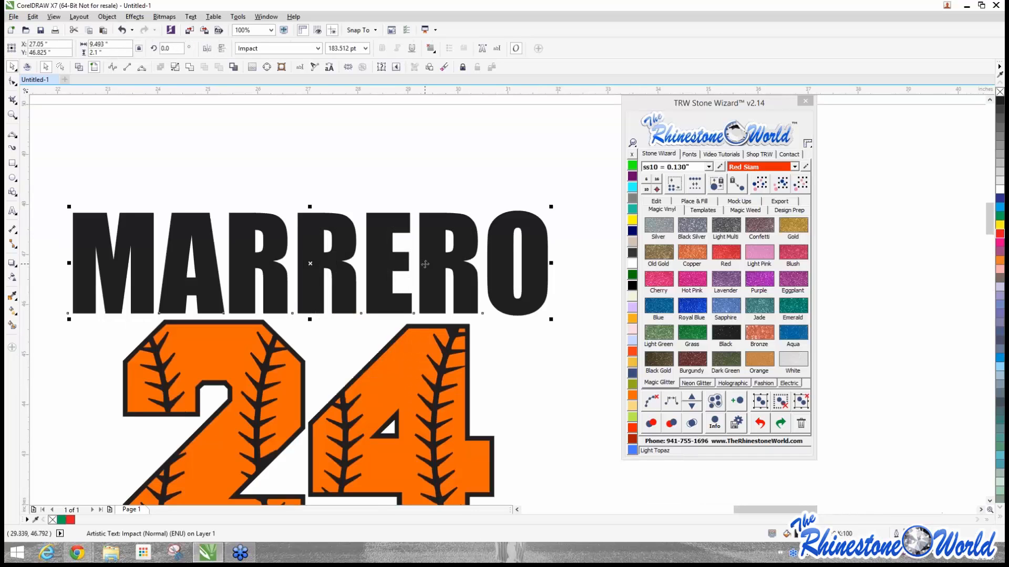
click(793, 359)
click(550, 333)
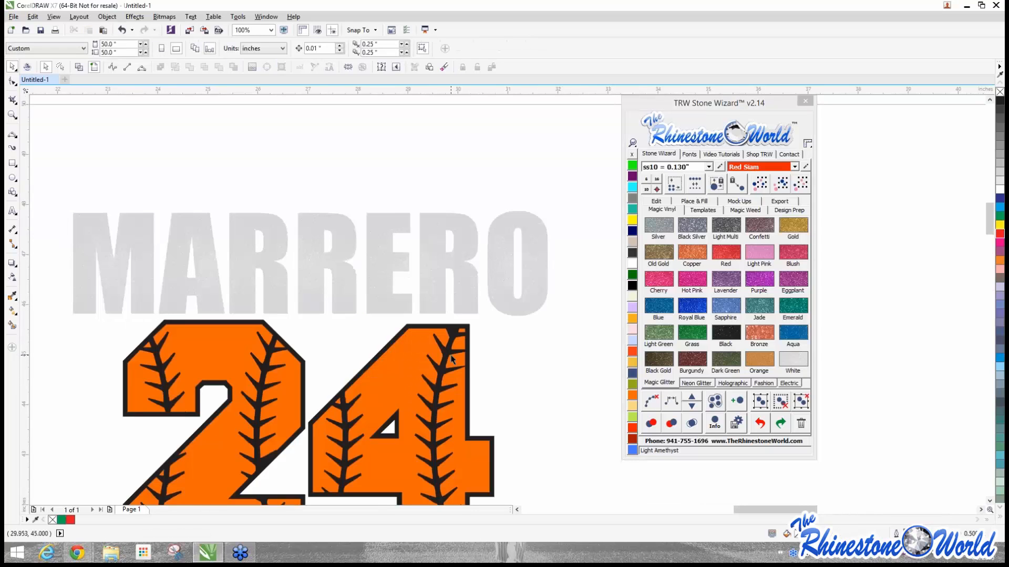
Step: Fill the black lace and outline layer of the 24 with White Magic Glitter vinyl
click(445, 358)
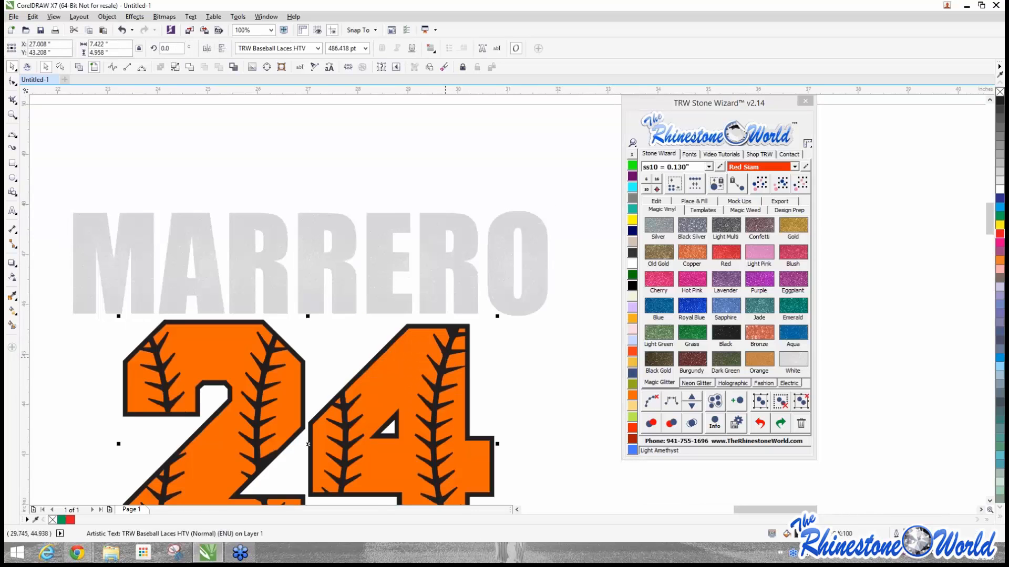
click(808, 361)
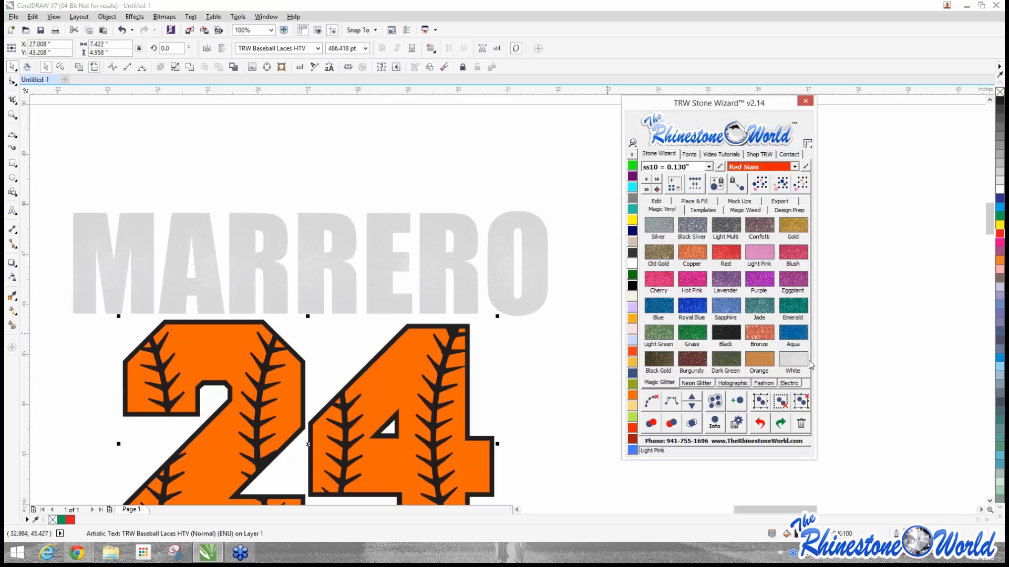
right_click(413, 353)
click(587, 382)
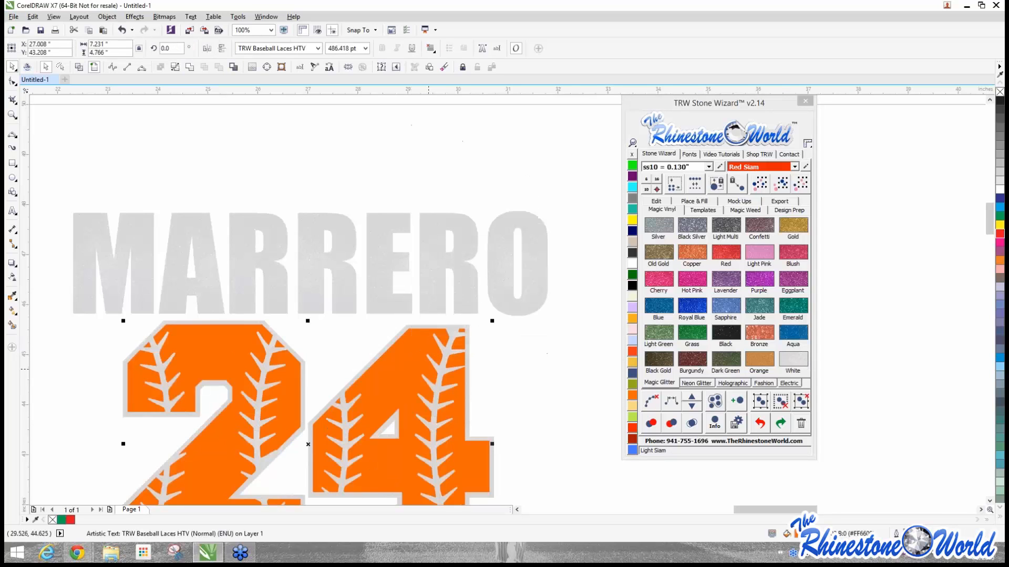
click(477, 357)
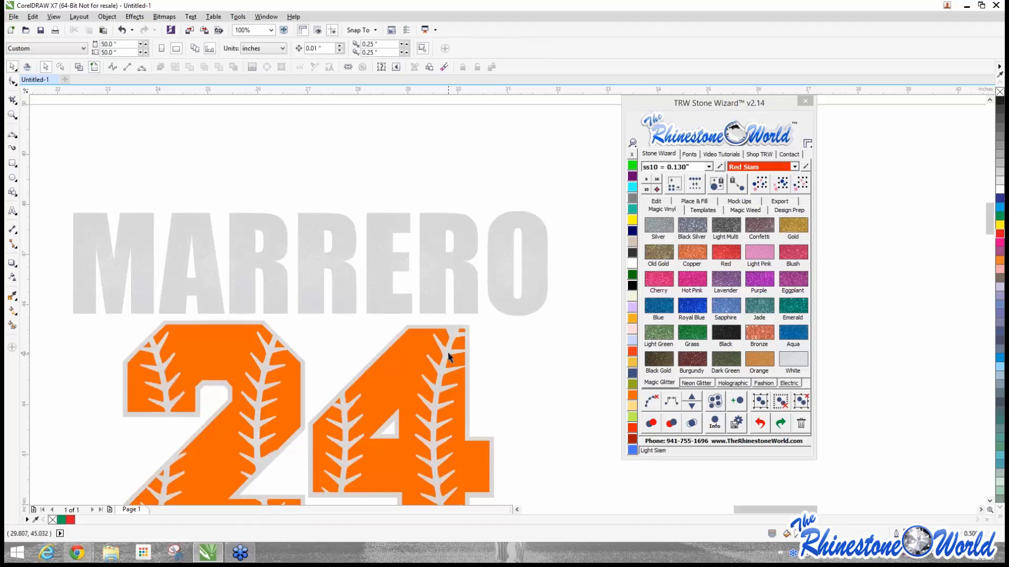
Step: Try bringing the white lace layer of the 24 to the front and undo the reordering
click(449, 357)
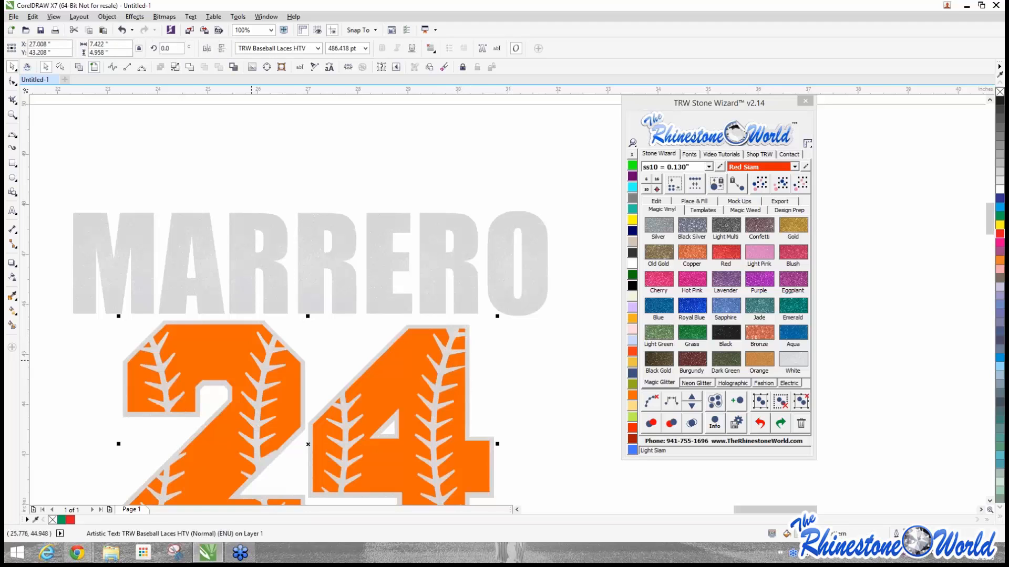
scroll(277, 356, up, 2)
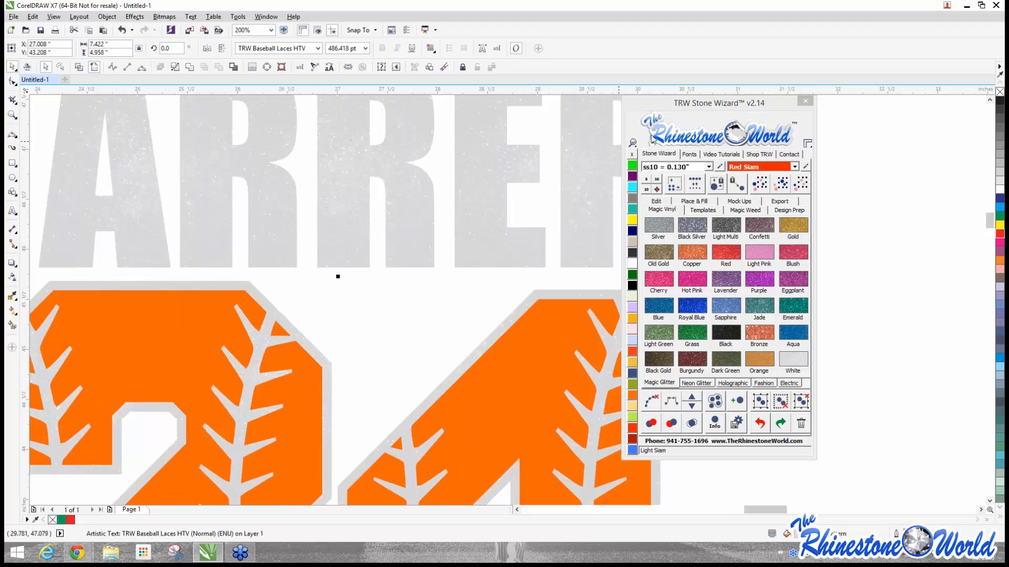
click(663, 203)
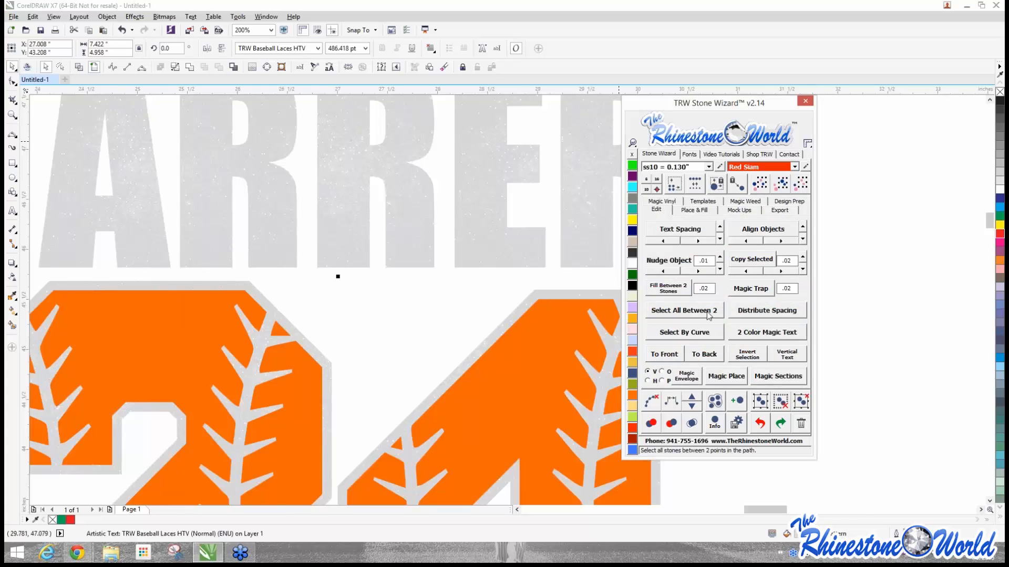
click(675, 351)
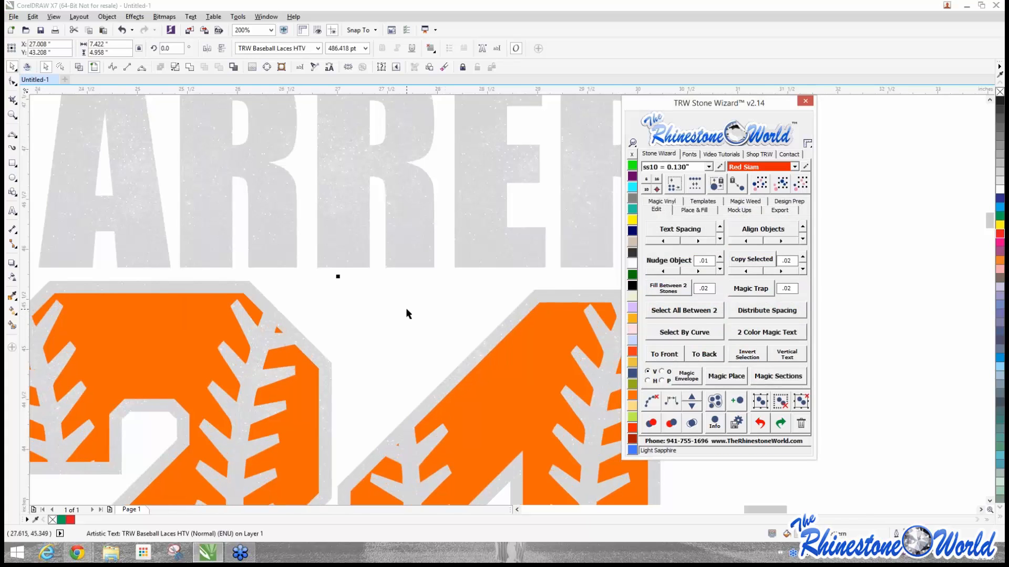
click(766, 426)
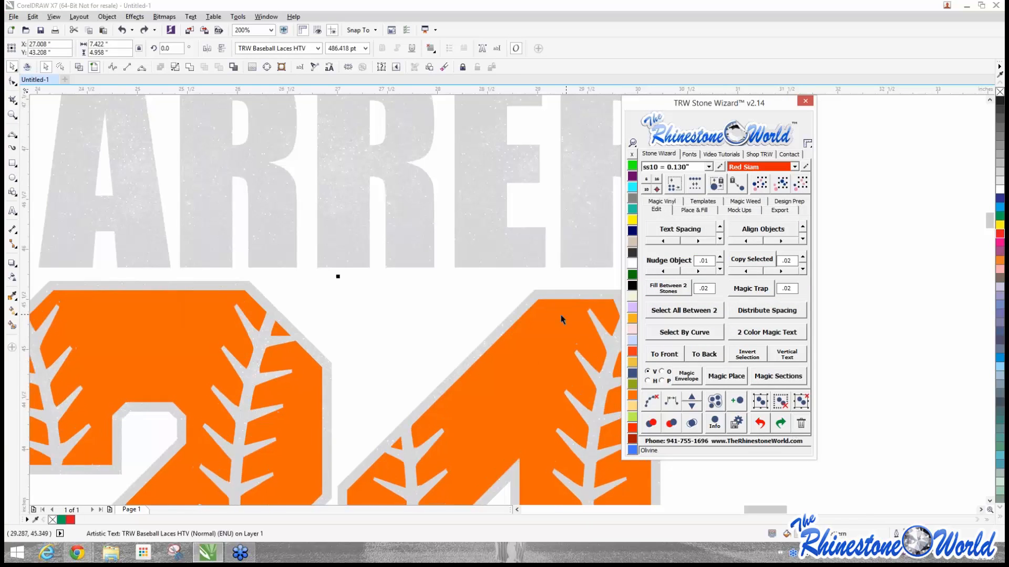
Step: Examine the fit between the white outline, the laces and the orange fill on the corners of the 2 and 4
click(370, 304)
scroll(399, 315, down, 3)
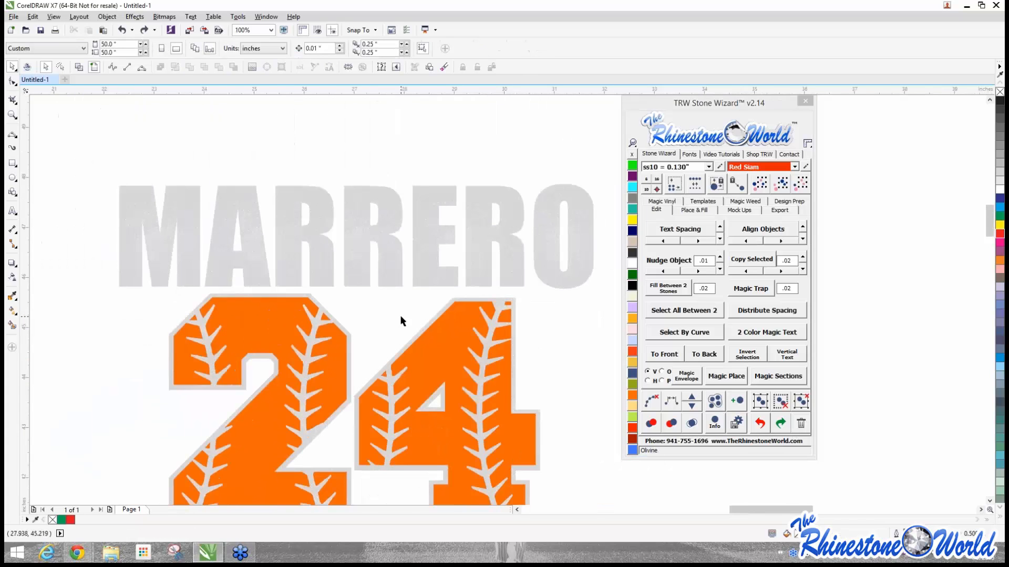
scroll(474, 338, up, 3)
scroll(474, 338, up, 2)
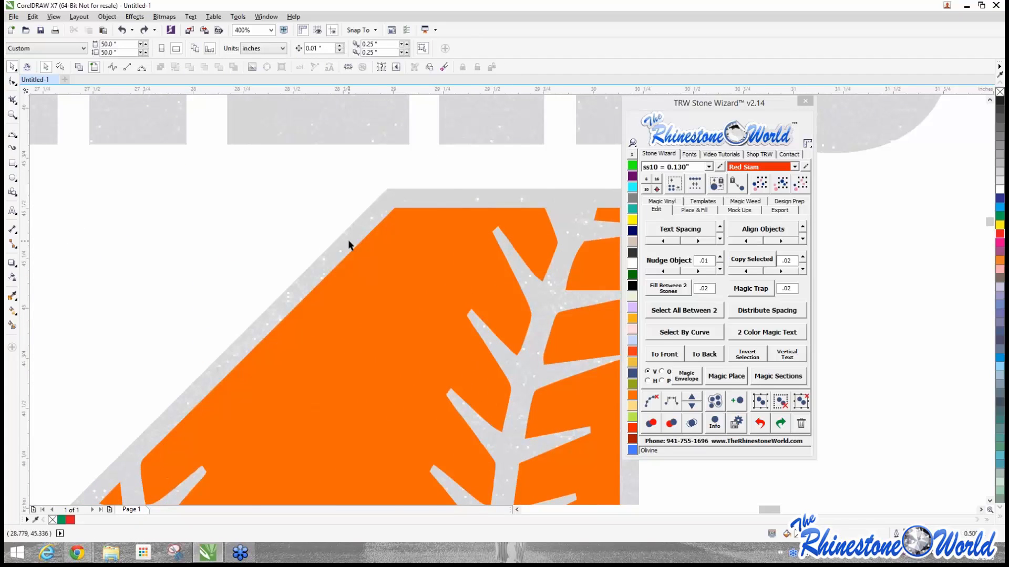
scroll(349, 241, down, 2)
scroll(367, 247, up, 2)
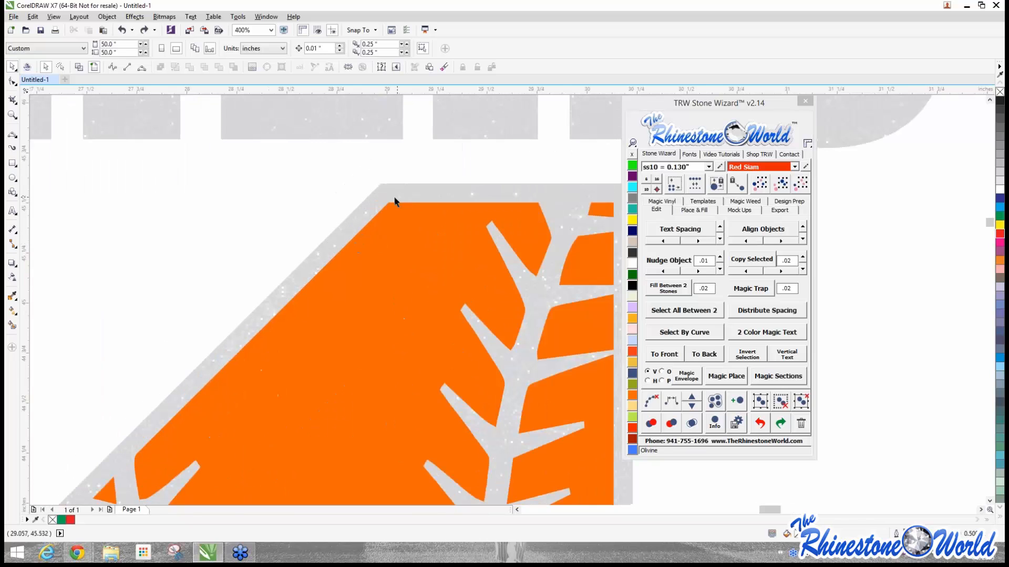
scroll(427, 189, down, 2)
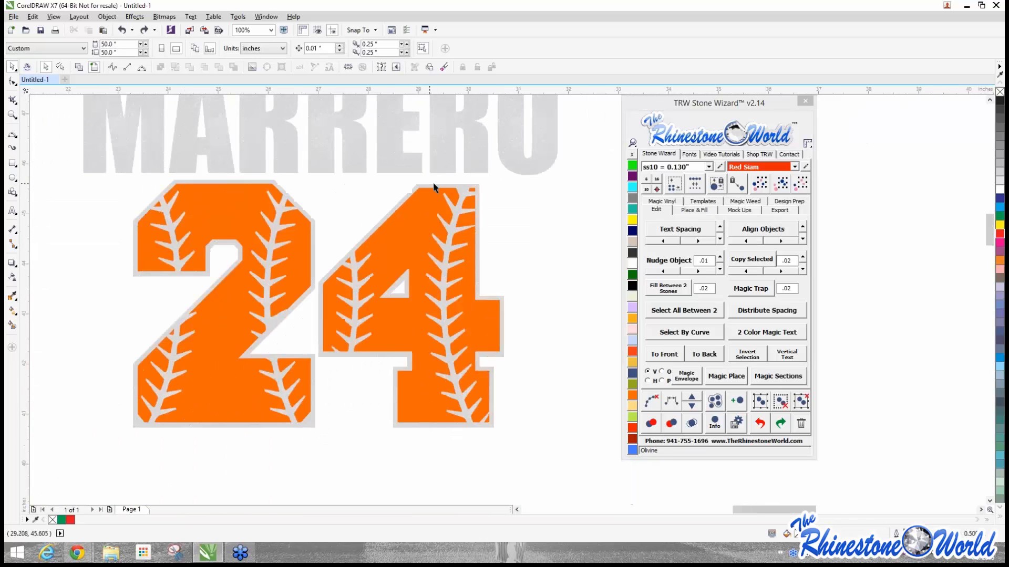
scroll(133, 225, up, 2)
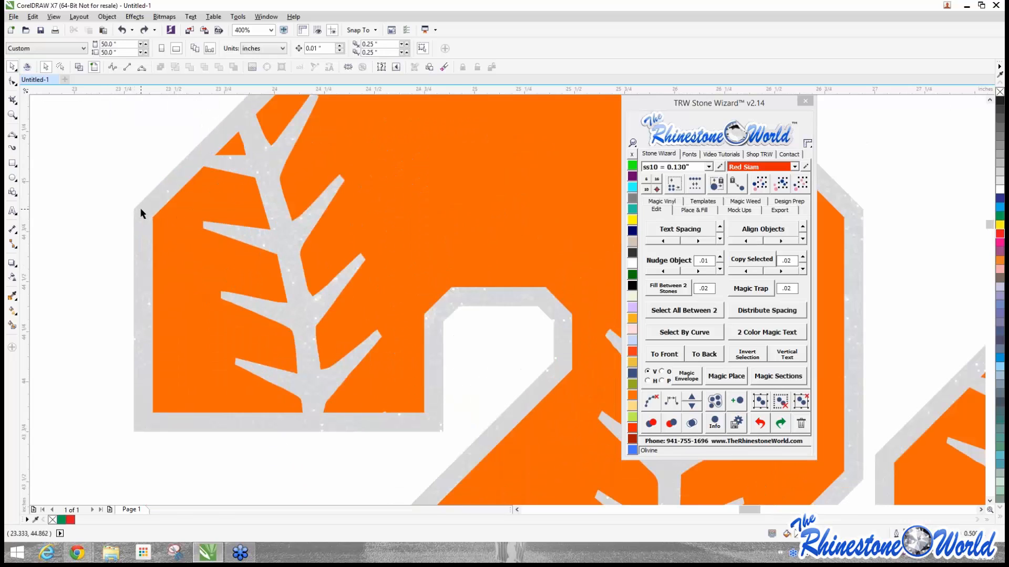
scroll(141, 209, down, 2)
scroll(174, 198, up, 1)
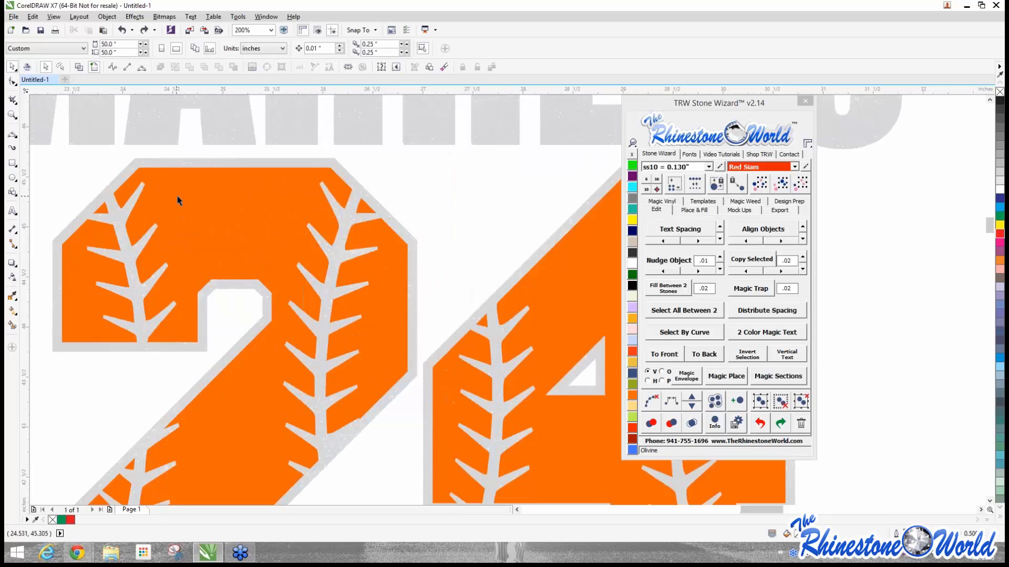
Step: Undo a trial move of the orange fill layer of the 24 and send that layer to the back
click(267, 167)
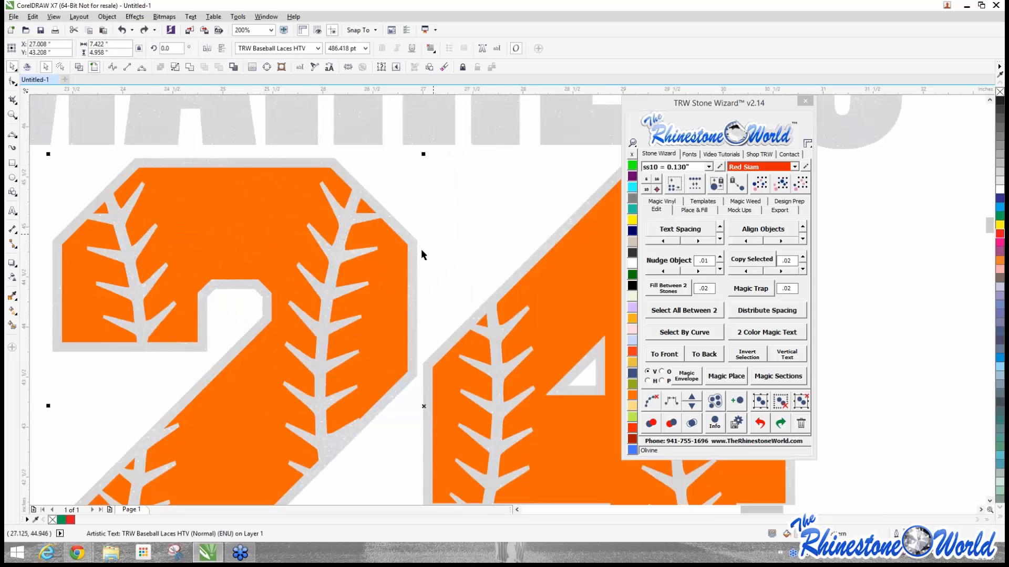
key(Escape)
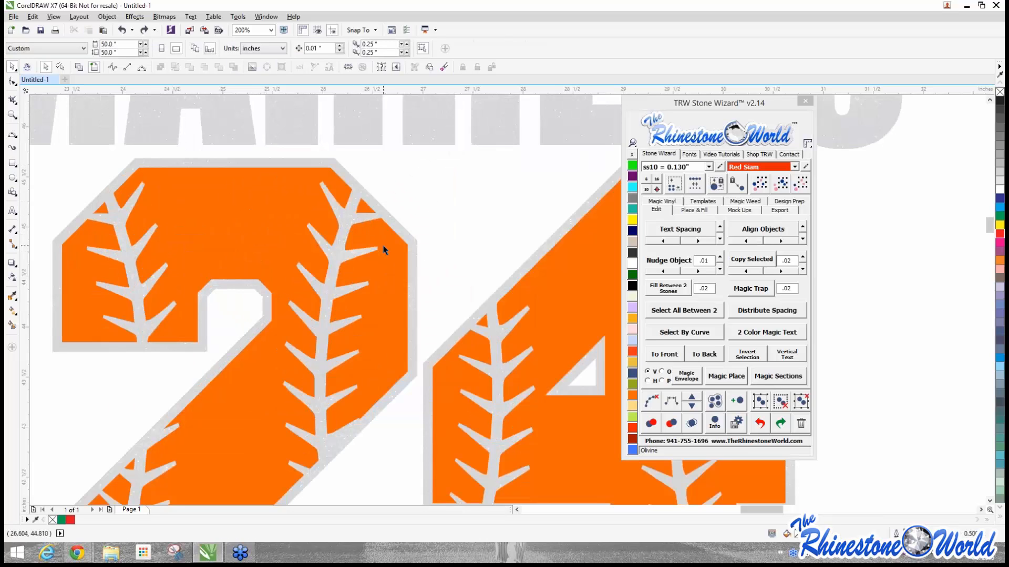
drag(266, 223, 258, 289)
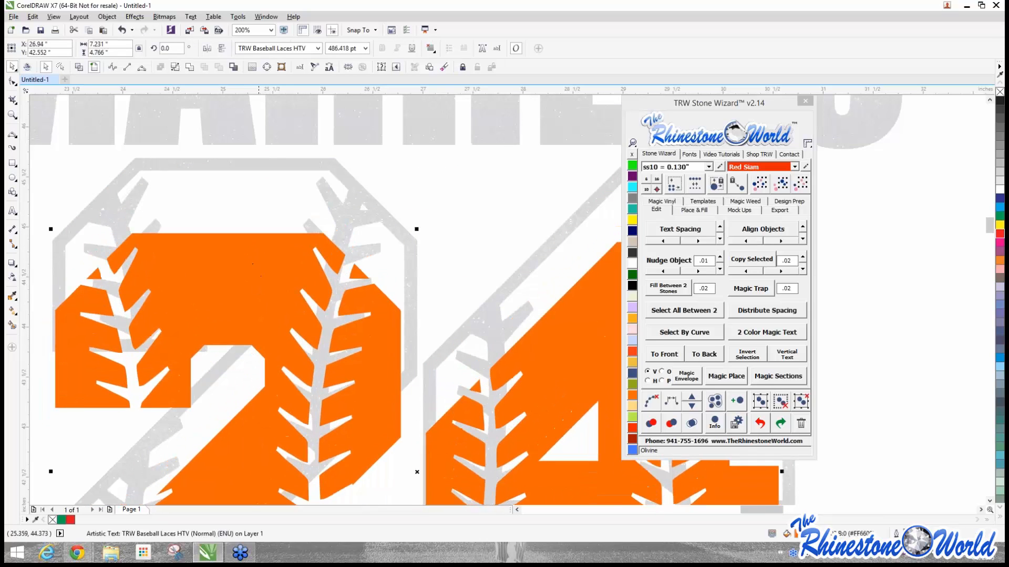
key(ctrl+z)
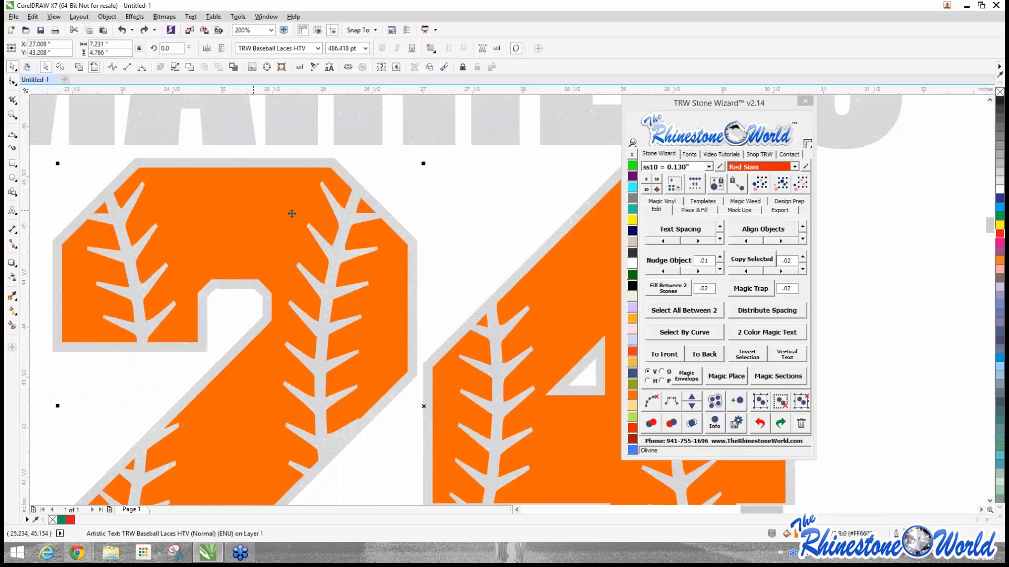
click(704, 355)
click(458, 202)
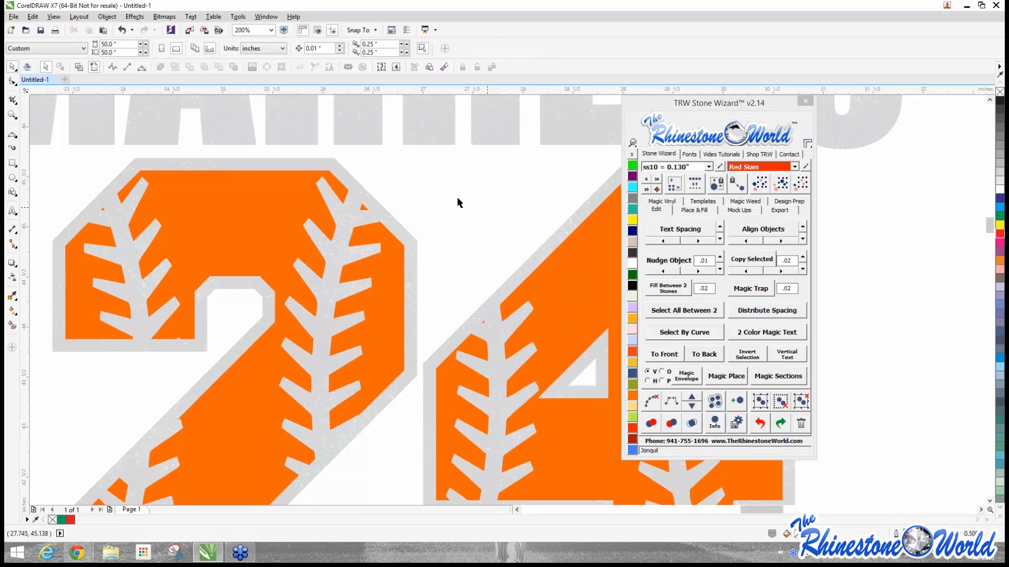
Step: Examine how the white laces and outline overlap the orange layer along the edges and small gaps of the 24
scroll(383, 193, up, 1)
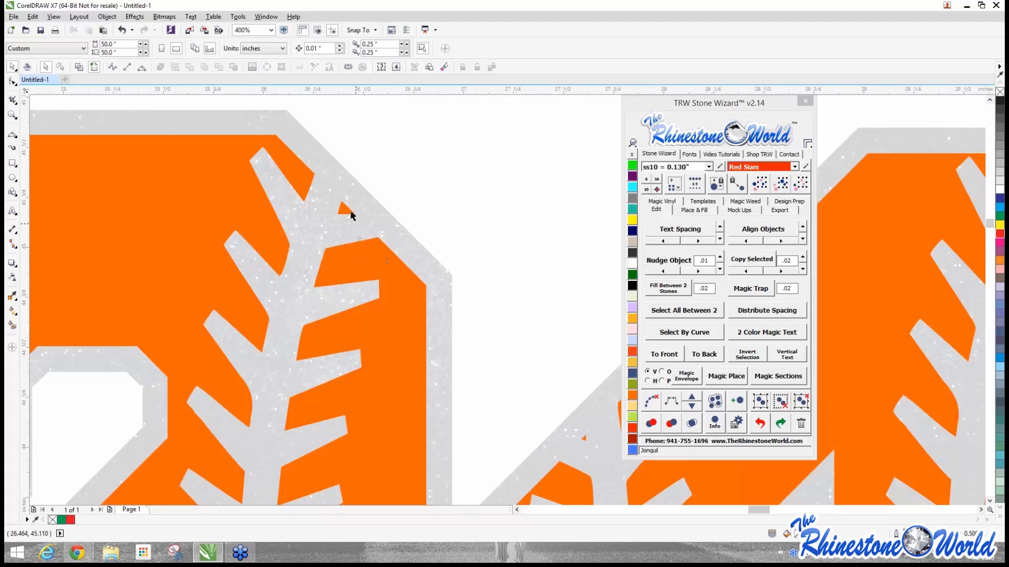
scroll(284, 128, down, 2)
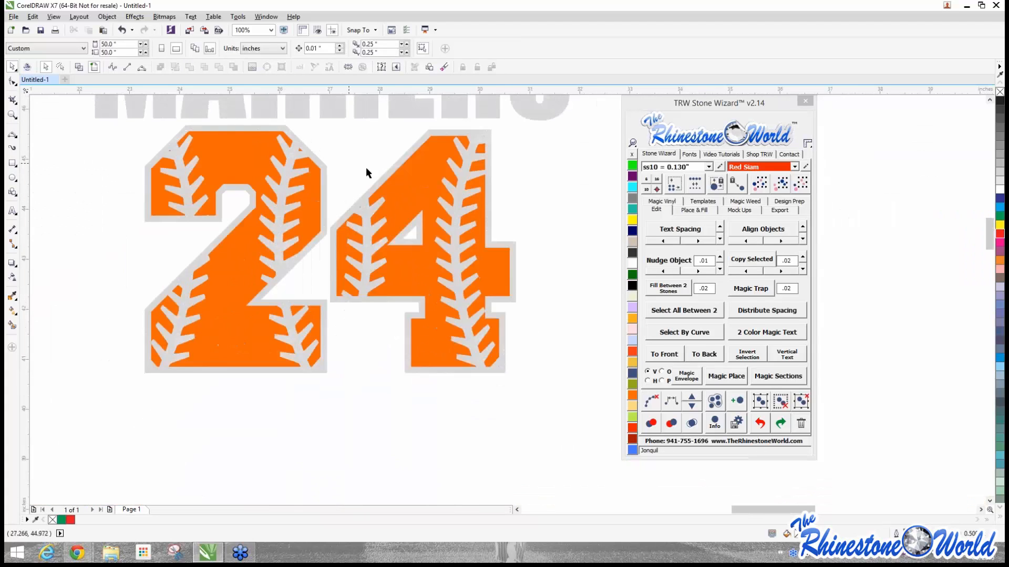
scroll(436, 131, up, 1)
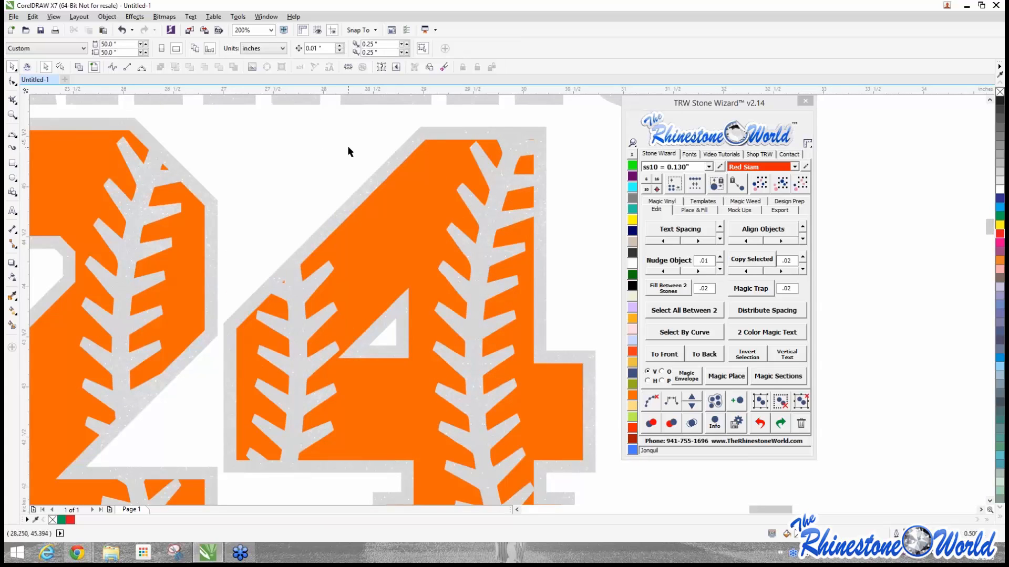
scroll(380, 153, up, 1)
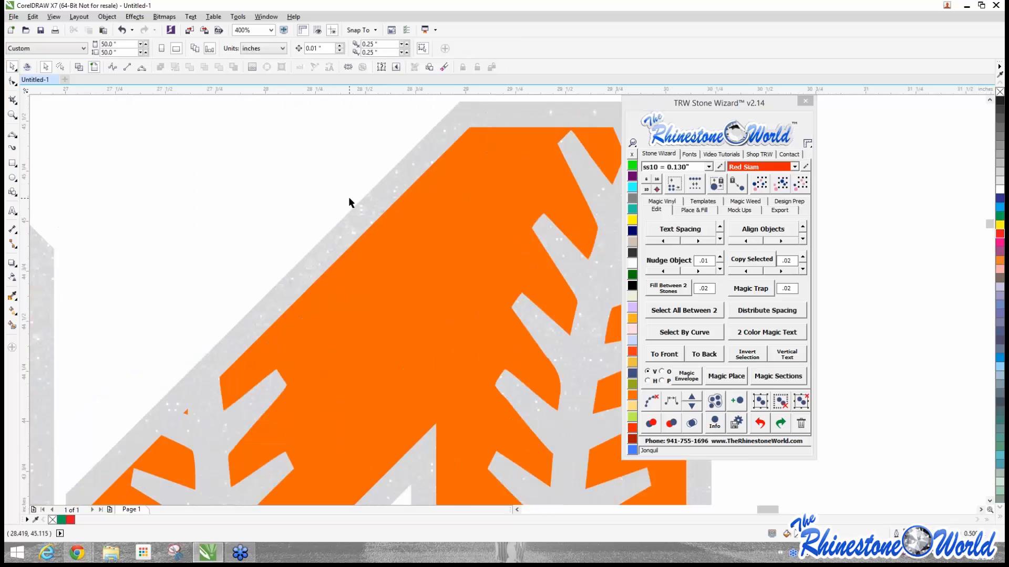
scroll(348, 200, down, 3)
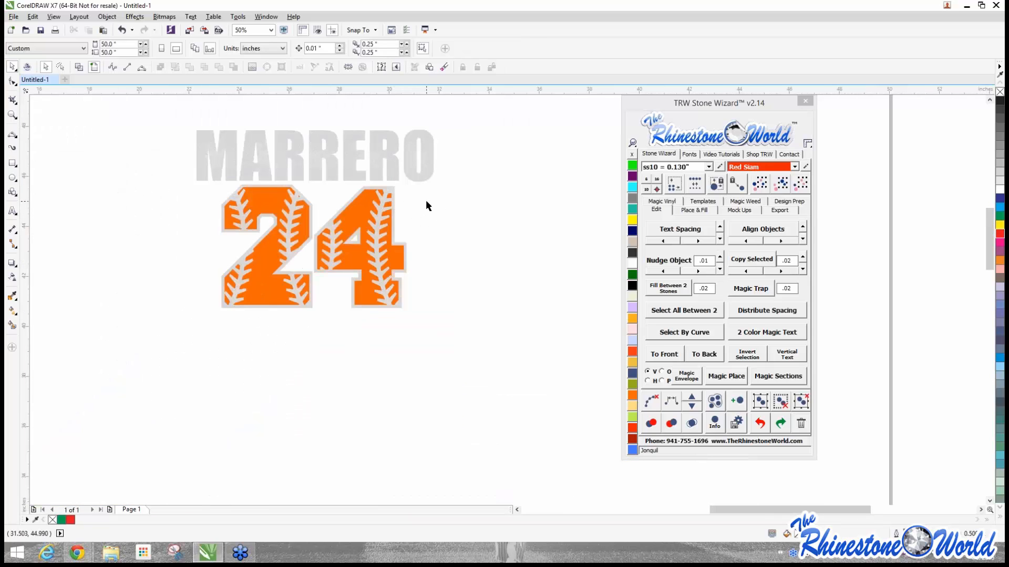
scroll(393, 200, up, 3)
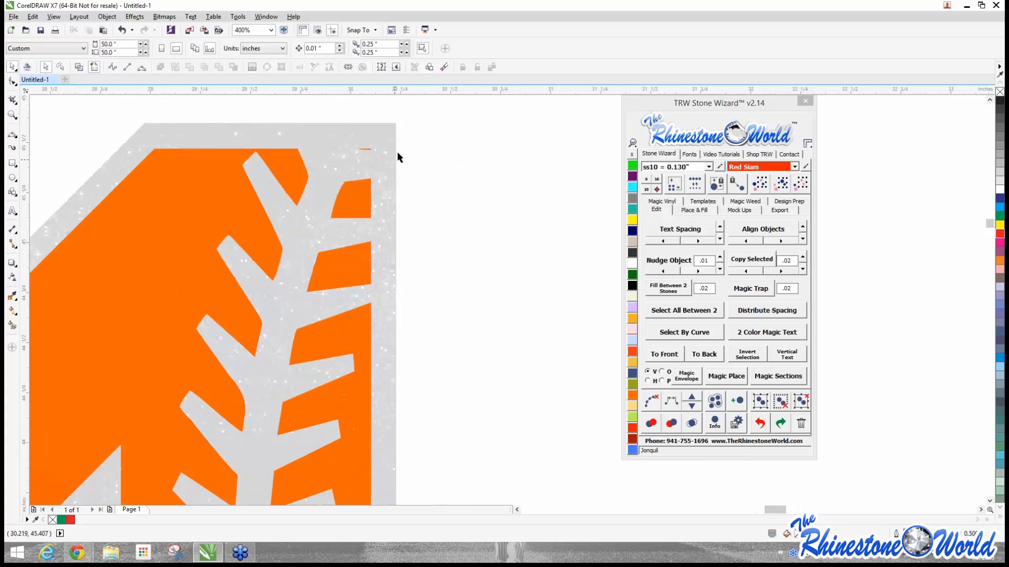
drag(386, 112, 512, 476)
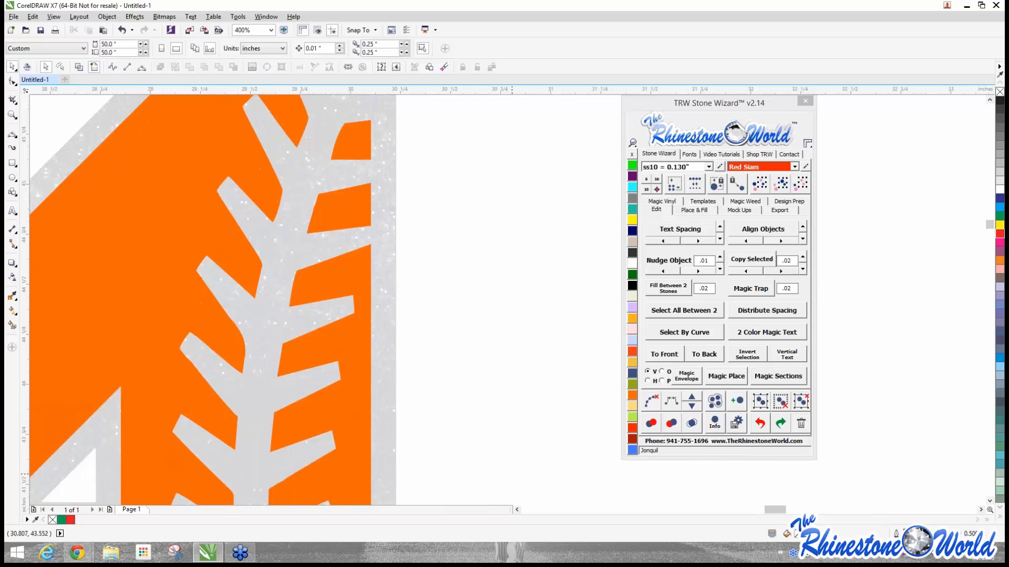
scroll(514, 461, down, 3)
scroll(525, 429, up, 3)
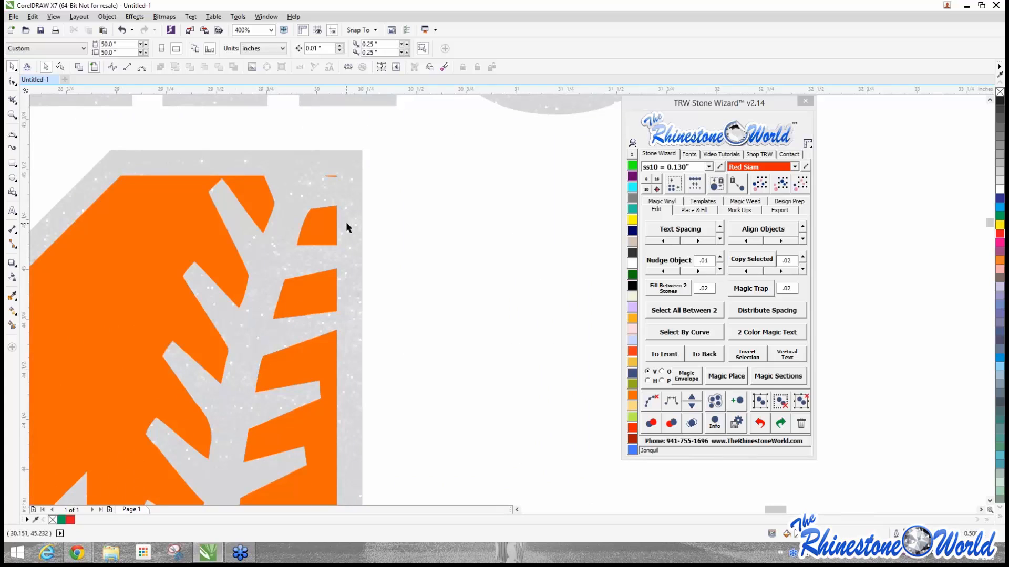
scroll(472, 259, down, 2)
Step: Try Hot Pink on the orange fill layer of the 24 and apply Royal Blue Magic Glitter instead
click(382, 269)
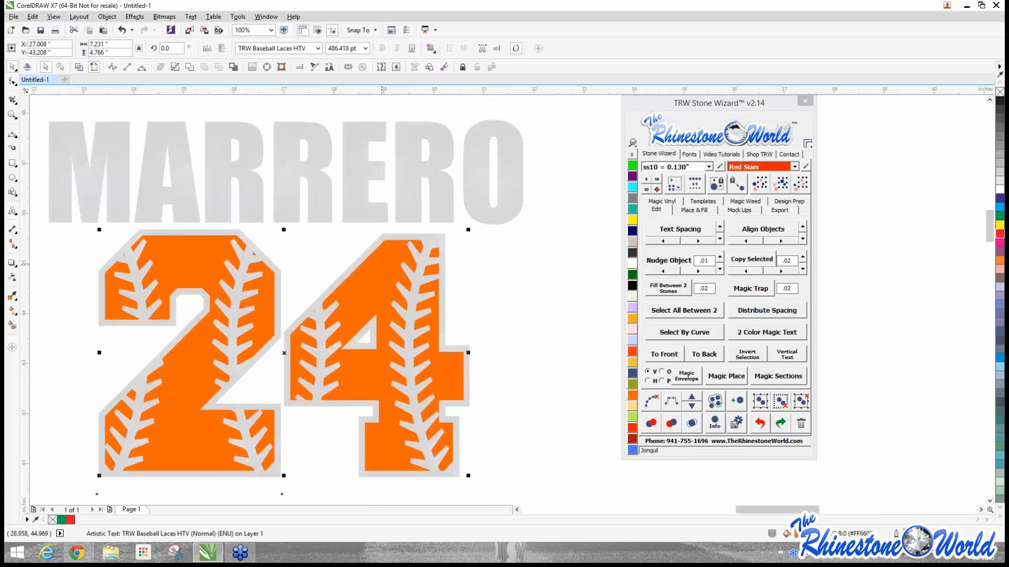
click(674, 203)
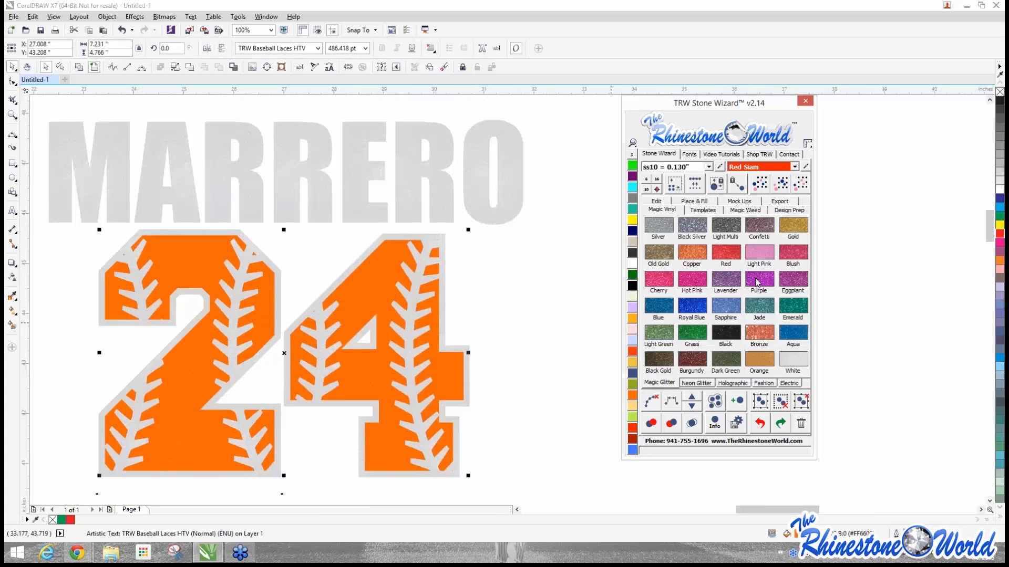
click(692, 280)
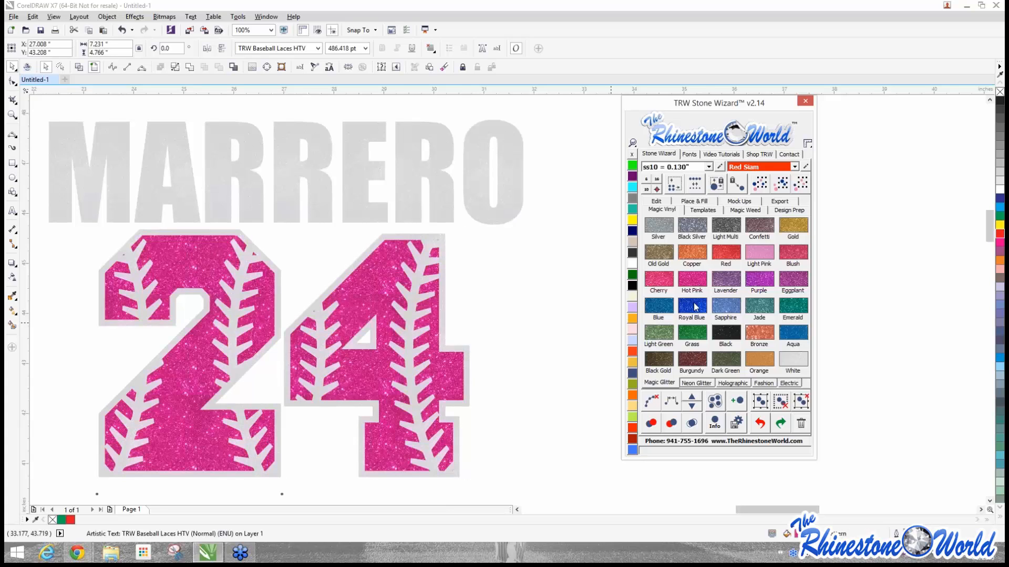
click(692, 305)
click(529, 320)
Step: Set the mock-up options to Simulate Stones and Stone Detail, and enter the description TRW Baseball Mom
scroll(505, 302, down, 2)
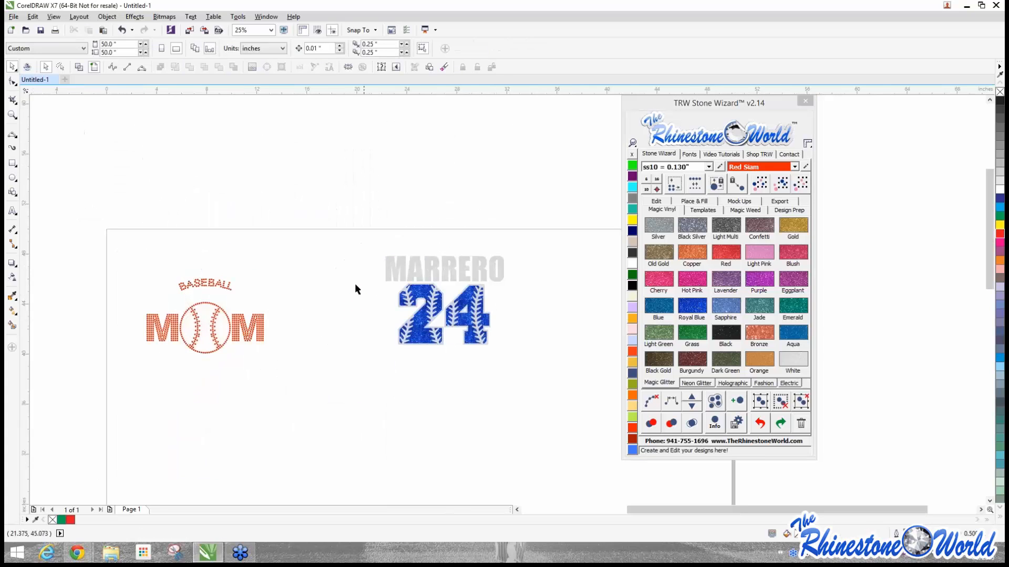
drag(365, 239, 566, 439)
click(40, 225)
drag(64, 203, 343, 432)
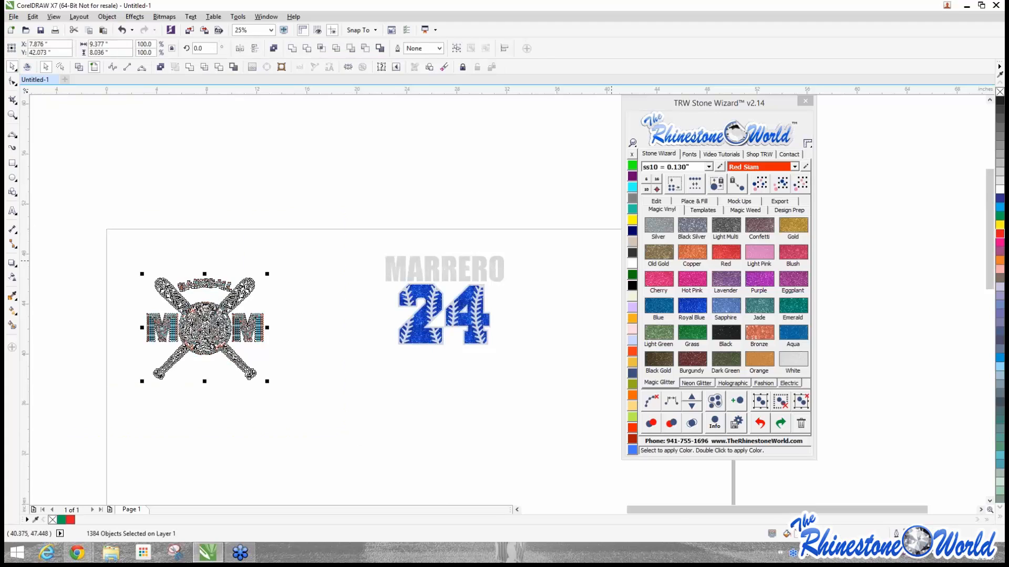
click(753, 203)
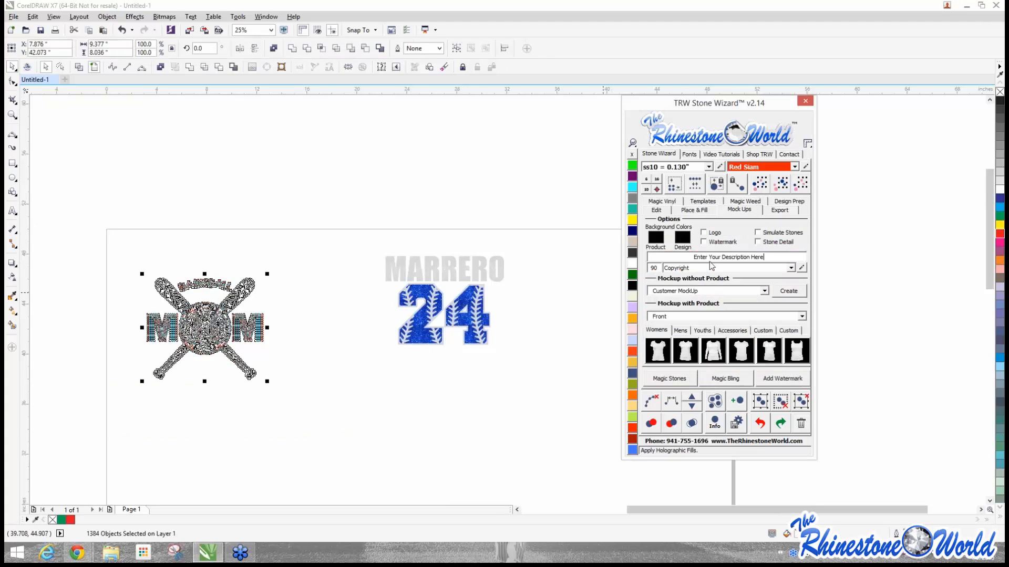
click(782, 245)
click(713, 234)
click(768, 256)
text(TRW Baseball Mom)
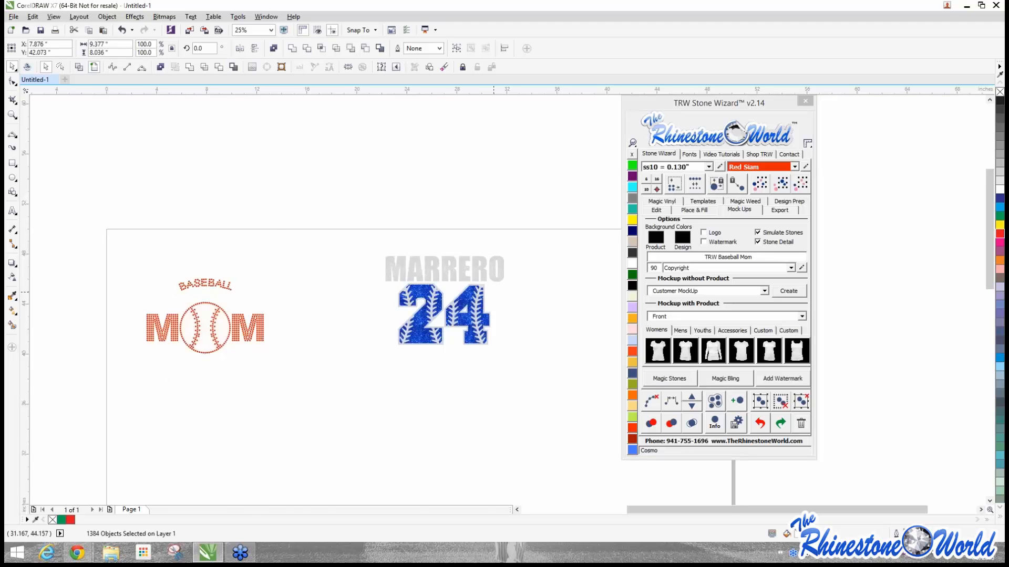
Step: Examine the white laces and outline against the royal blue glitter fill on the 4 and across the whole number
scroll(457, 252, up, 3)
scroll(455, 275, up, 3)
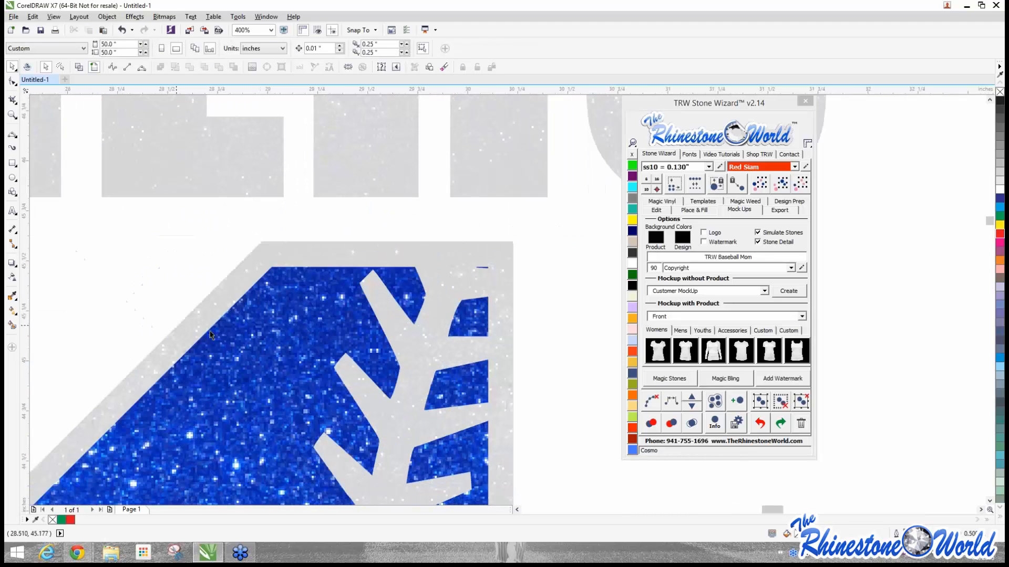
scroll(281, 346, down, 2)
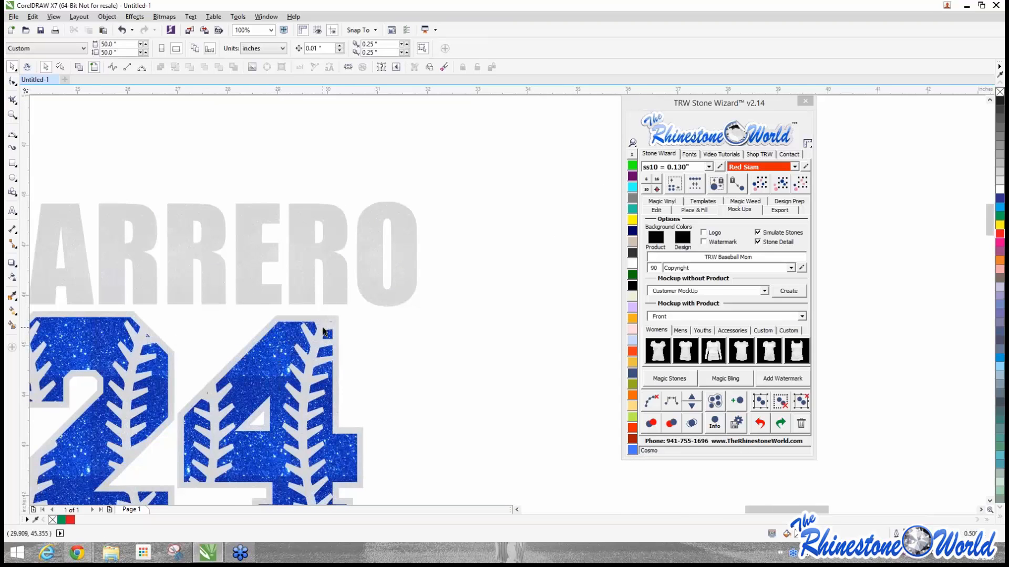
scroll(322, 380, up, 1)
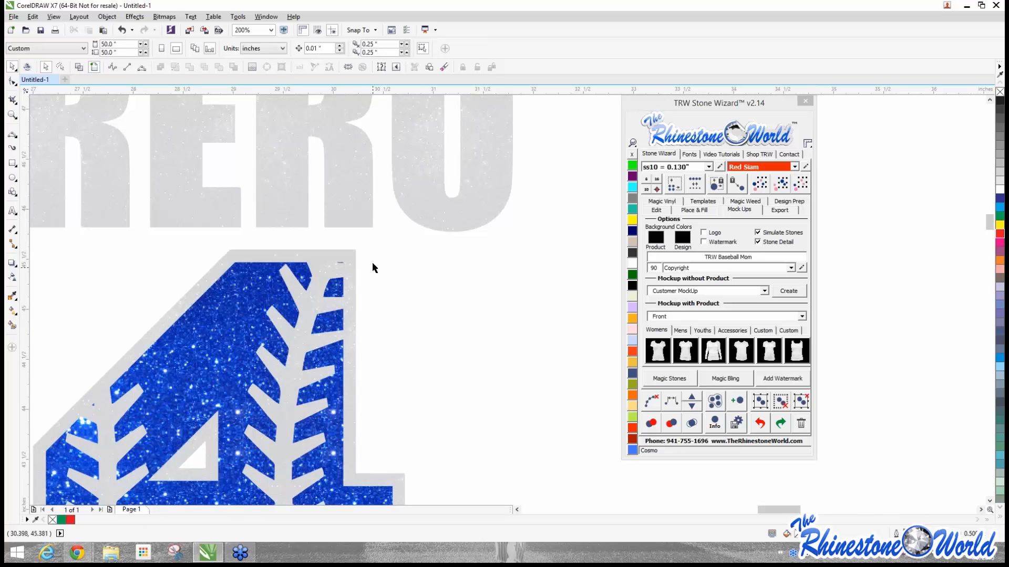
scroll(372, 402, down, 1)
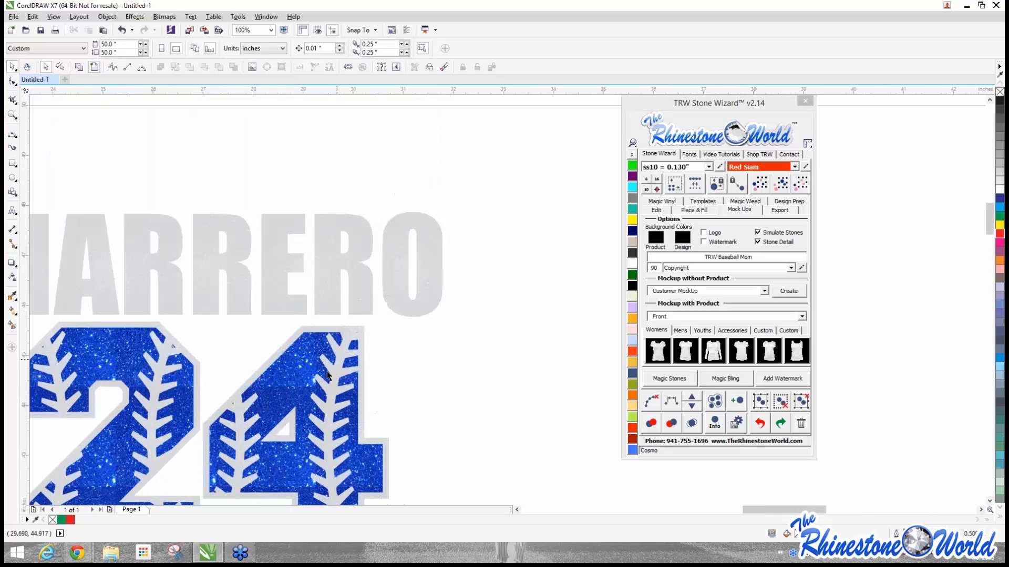
scroll(351, 374, up, 2)
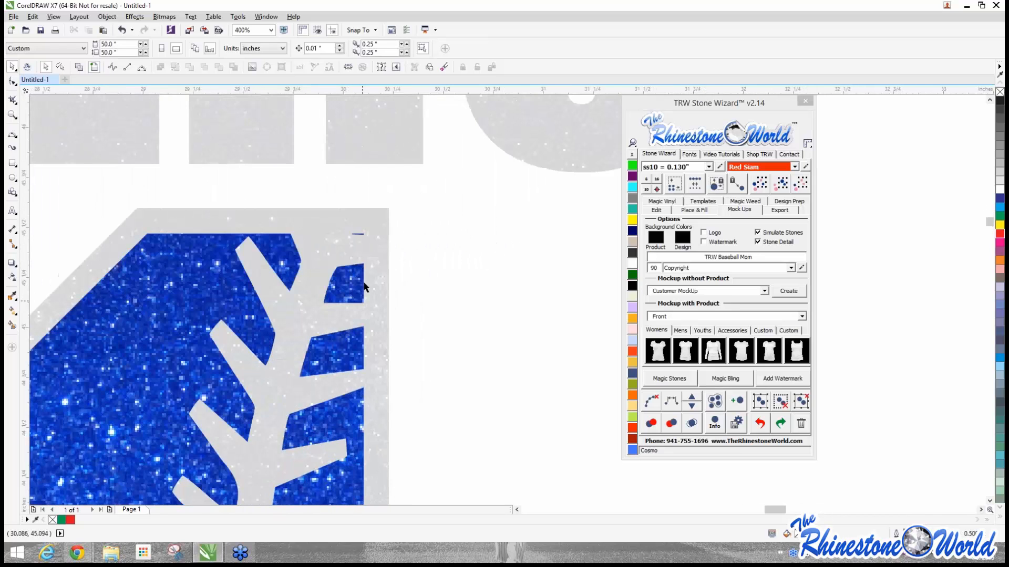
scroll(373, 244, down, 2)
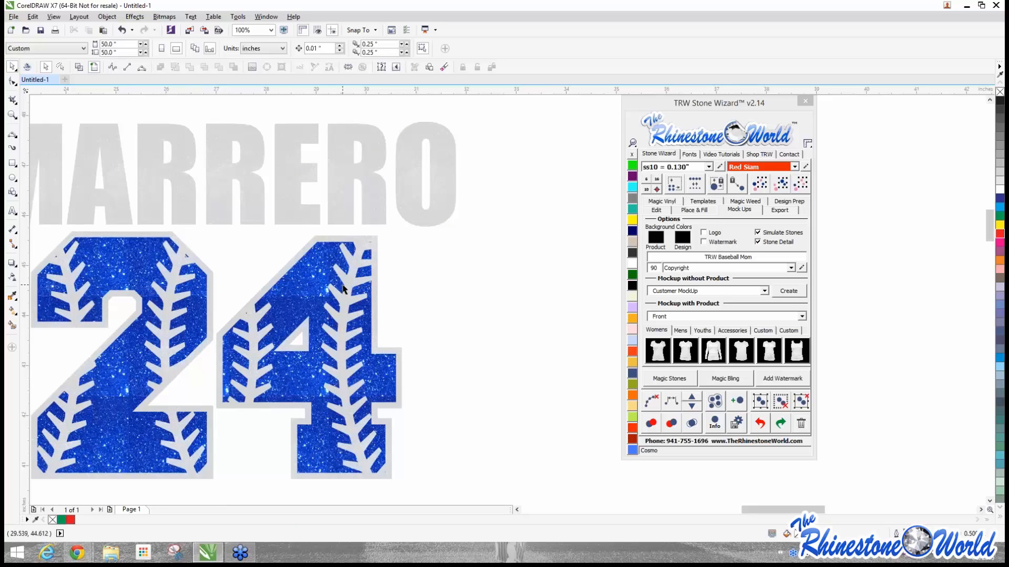
scroll(410, 298, down, 2)
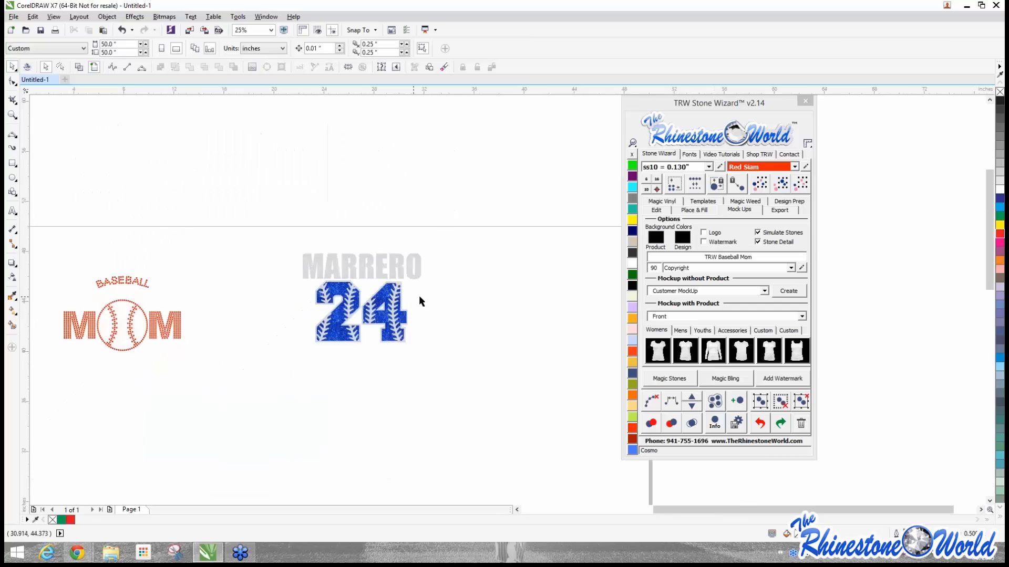
scroll(436, 300, down, 1)
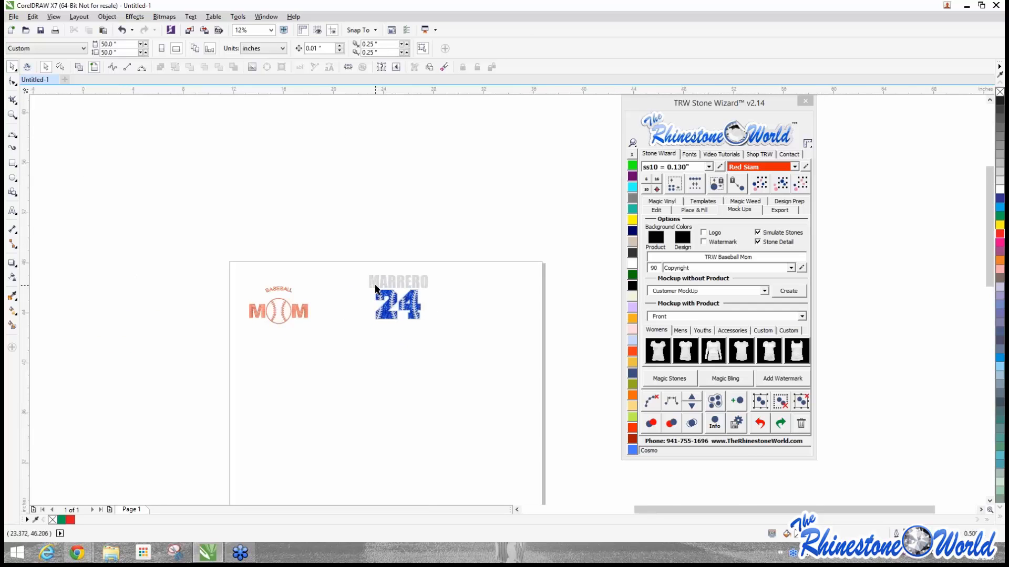
scroll(375, 288, up, 1)
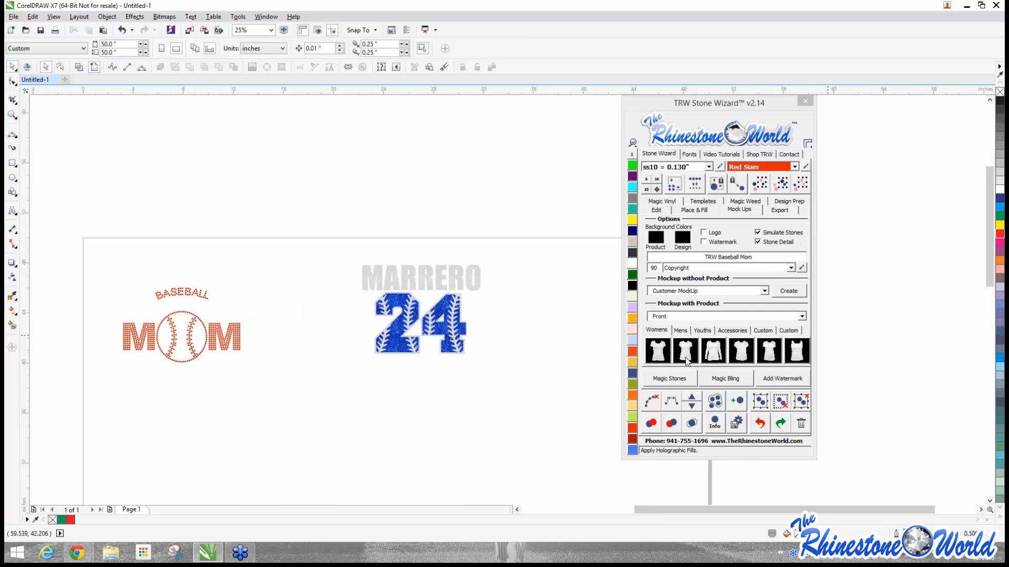
Step: Generate a Proof - Front and Back mock-up on the Women's V-Neck, with the Baseball Mom rhinestones in front and the surname and 24 on the back
click(801, 317)
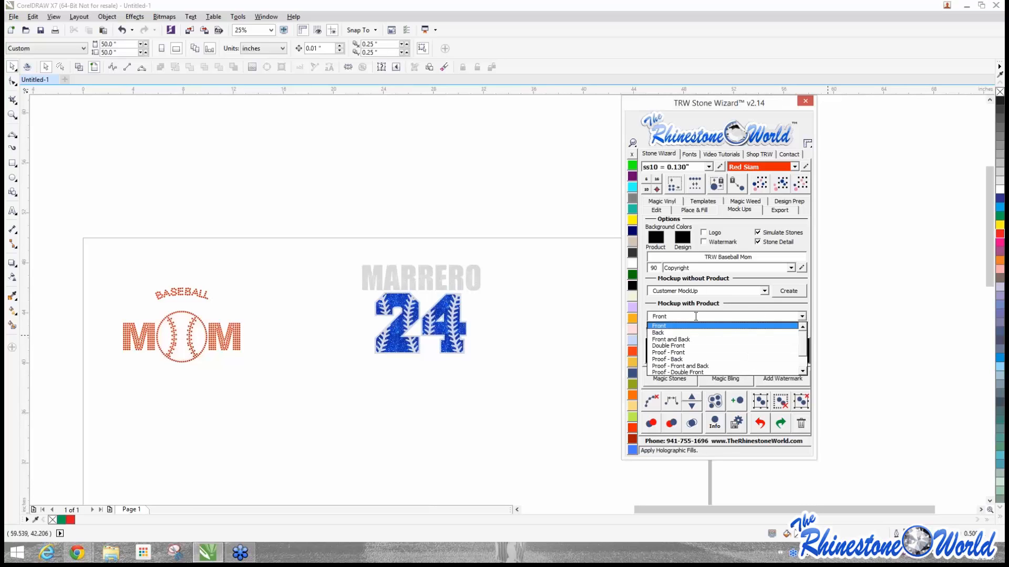
click(677, 366)
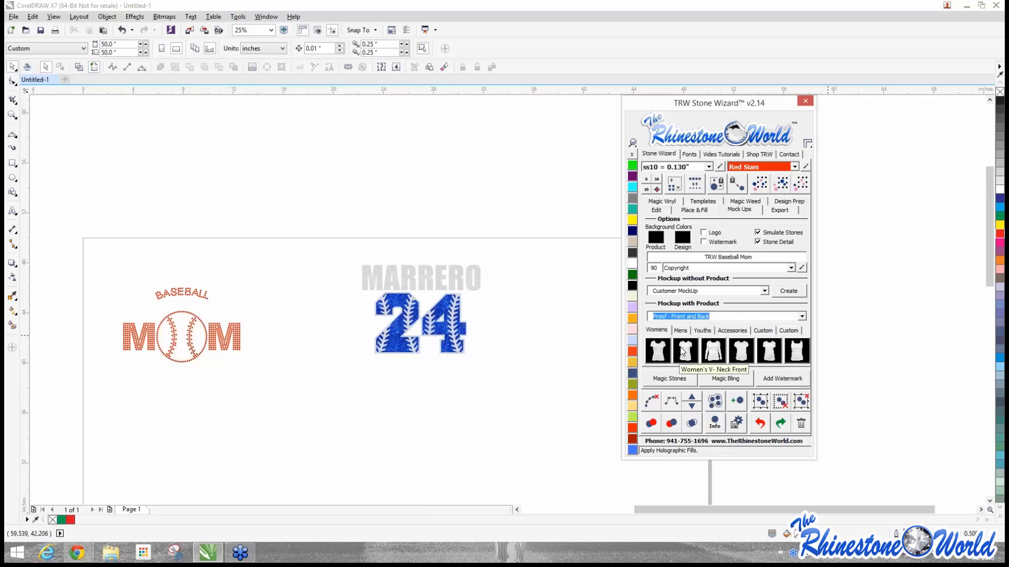
click(503, 382)
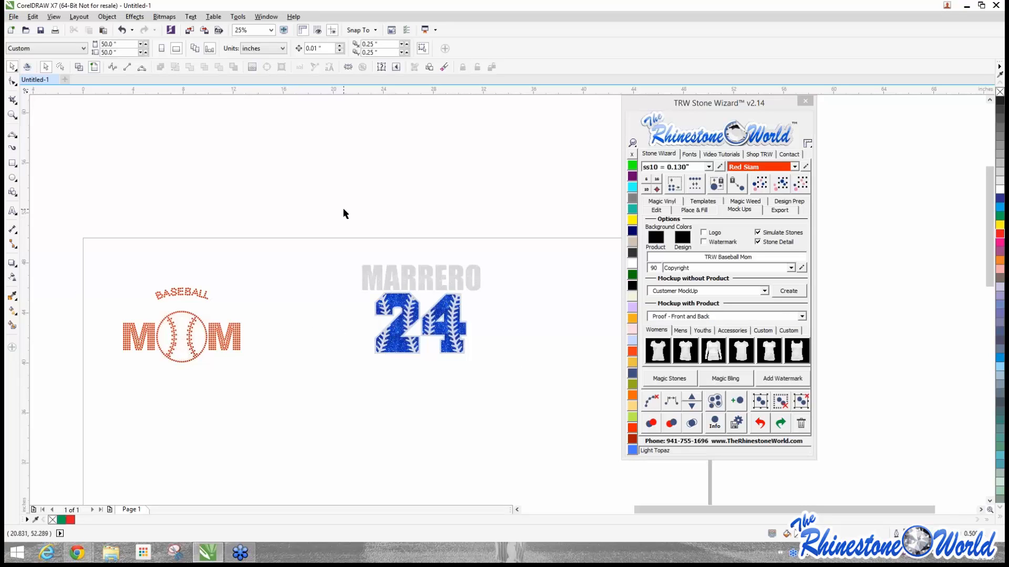
drag(318, 205, 57, 428)
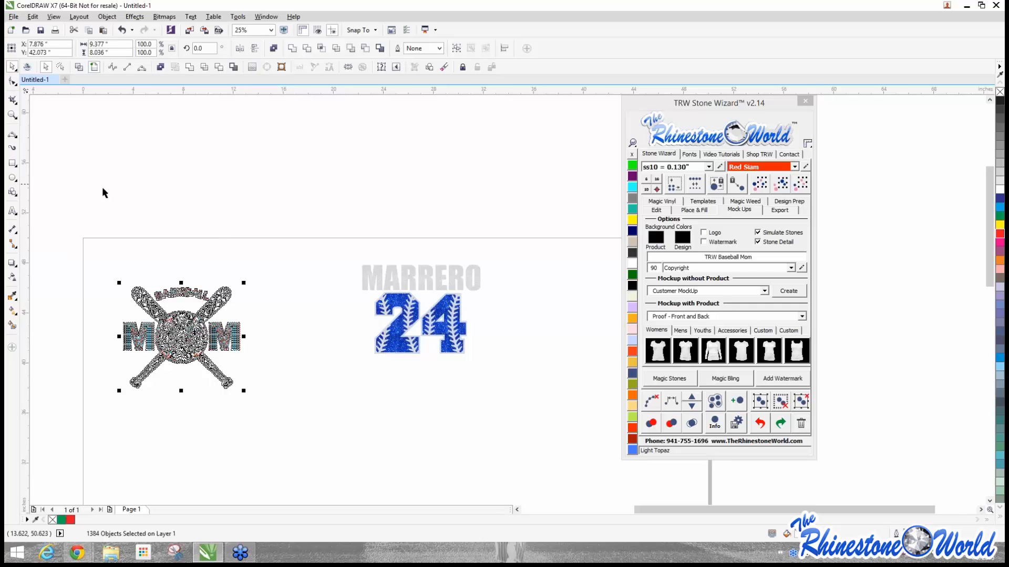
scroll(183, 193, down, 3)
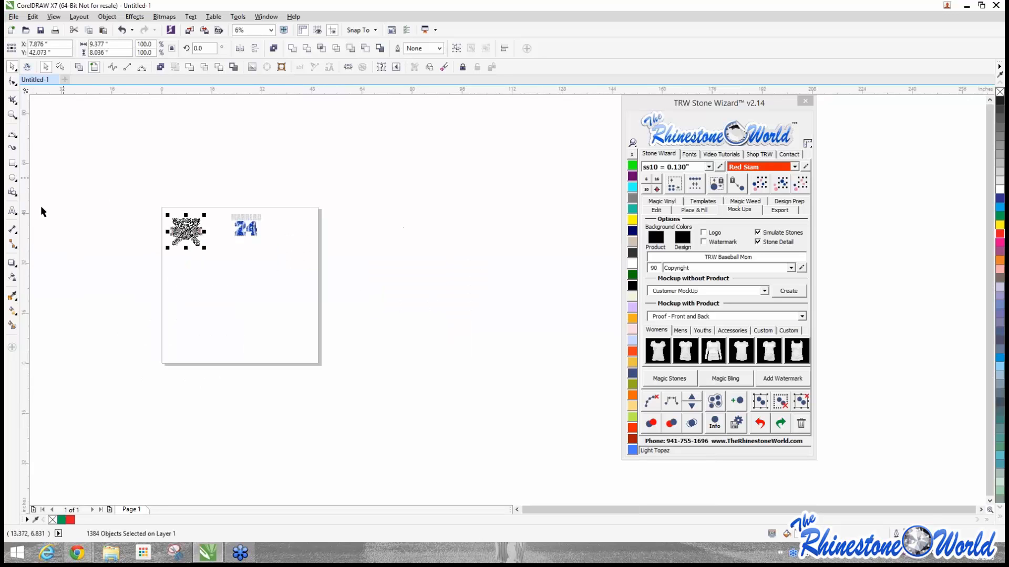
scroll(185, 226, up, 1)
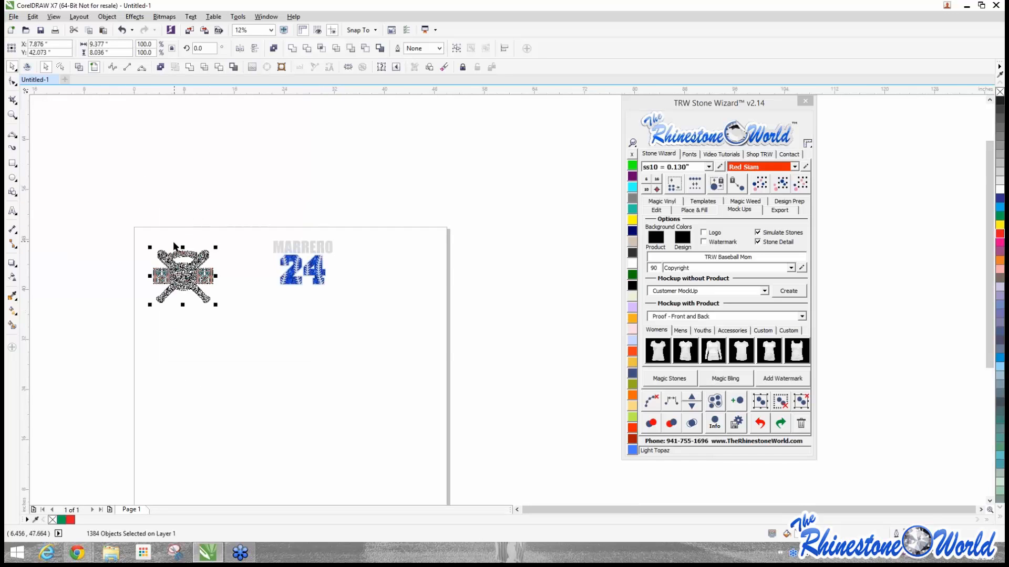
scroll(174, 243, up, 1)
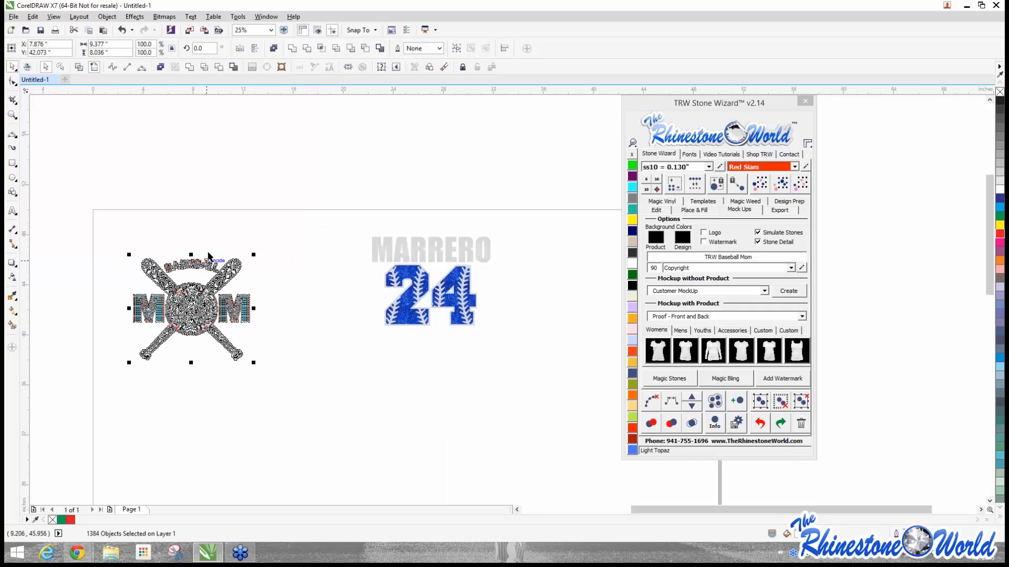
click(685, 356)
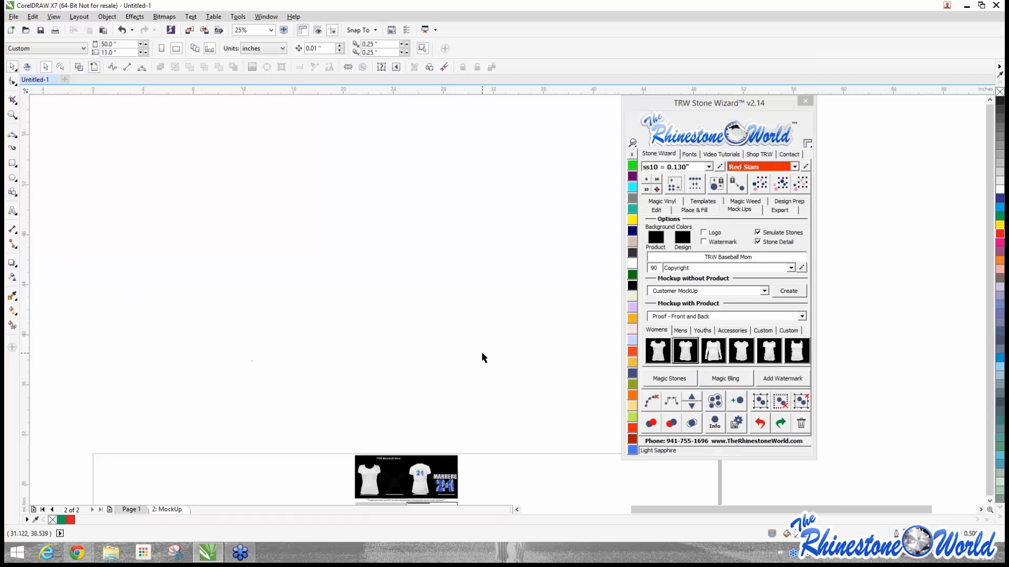
Step: Try TRW Web green on the front V-neck shirt in the mock-up and recolour the shirt Amethyst instead
scroll(481, 351, down, 3)
scroll(471, 403, up, 3)
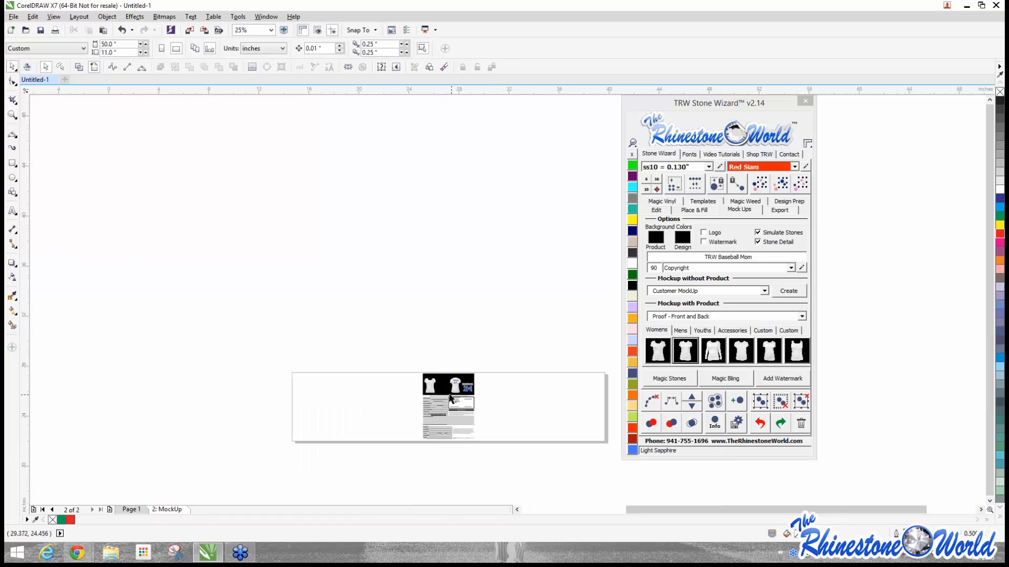
scroll(397, 358, up, 3)
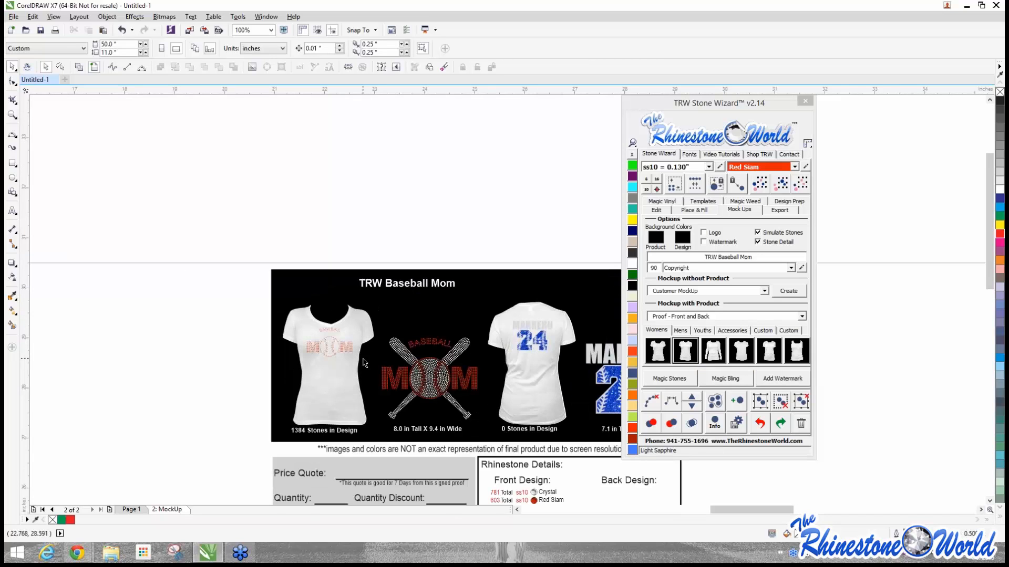
scroll(310, 353, up, 1)
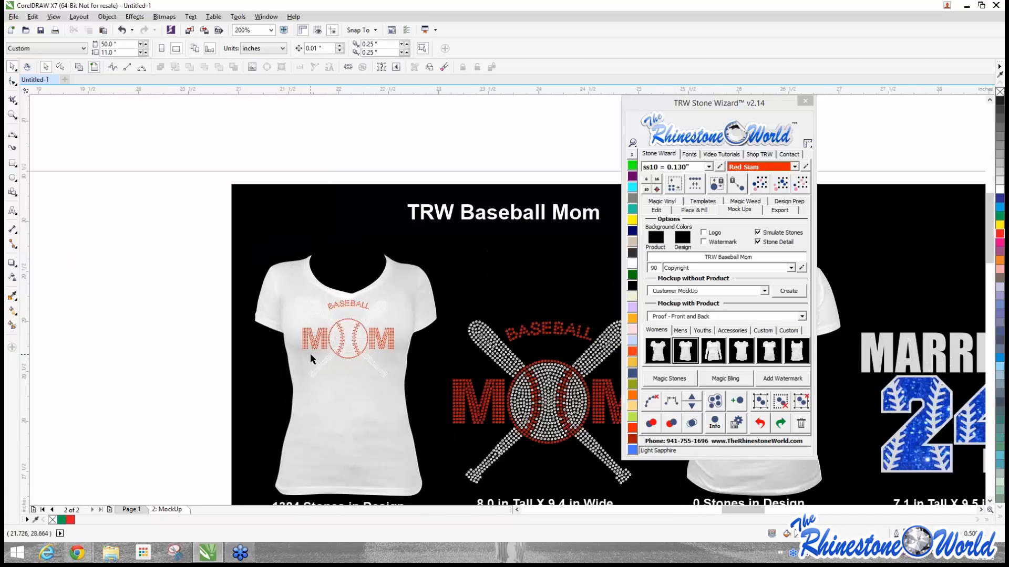
scroll(401, 315, up, 2)
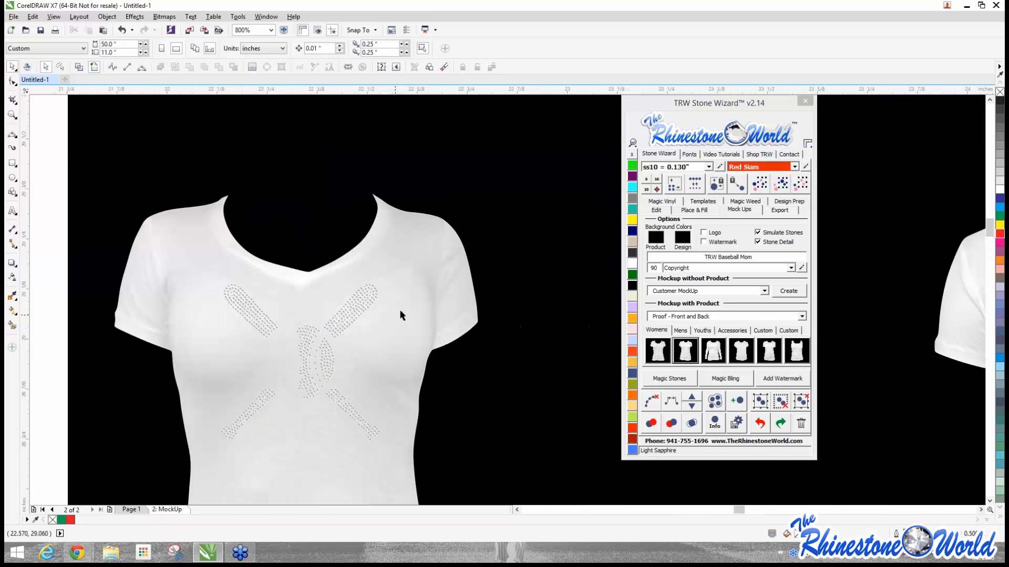
click(411, 299)
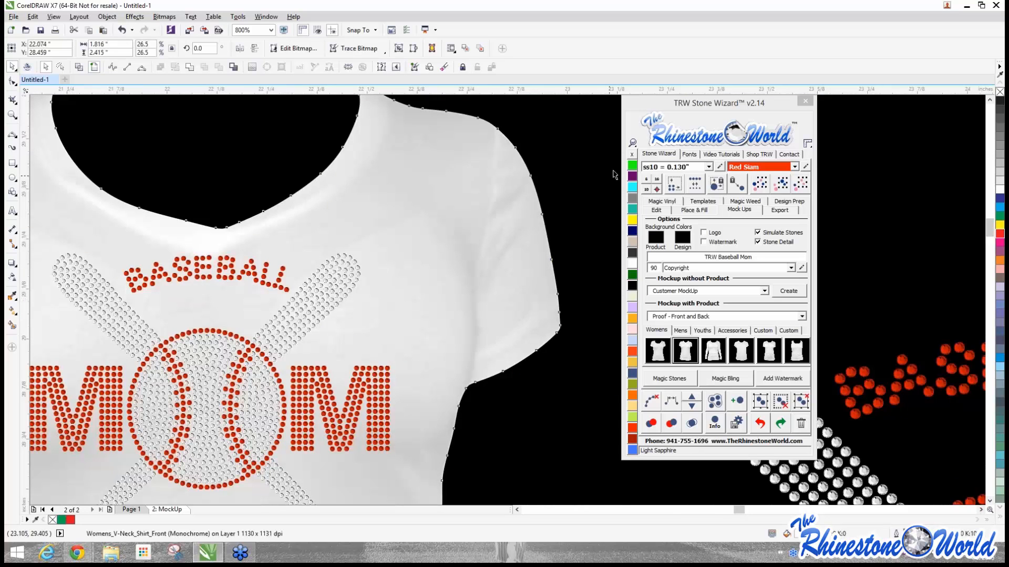
click(632, 165)
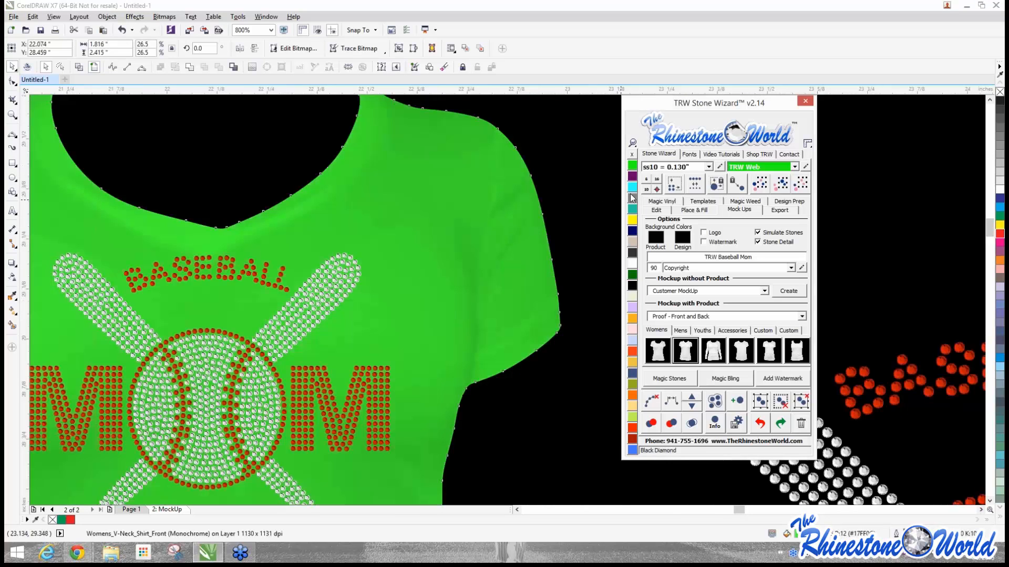
click(632, 187)
click(632, 176)
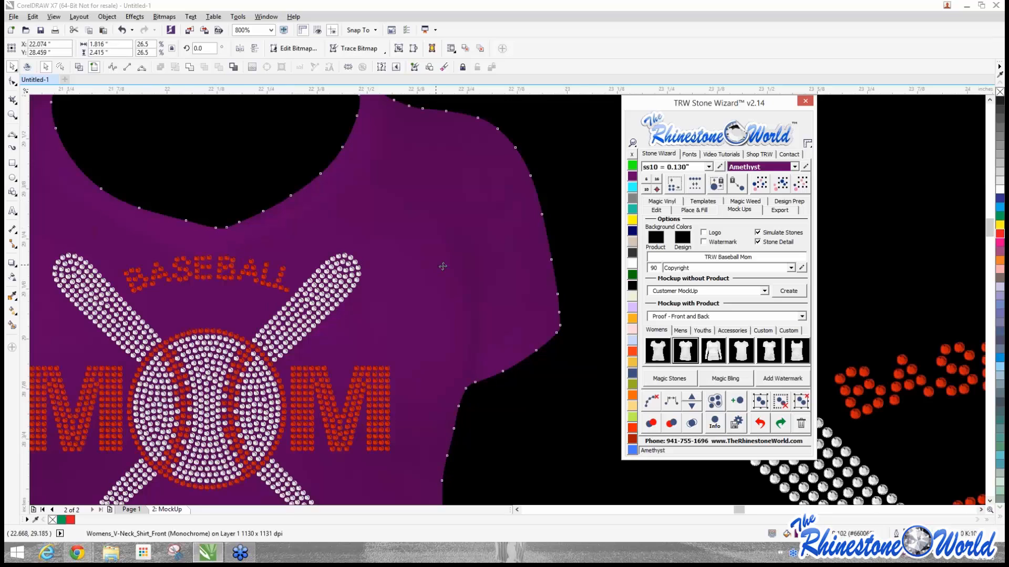
click(580, 226)
Step: Examine the simulated stones on the purple front shirt, the proof sheet layout and the back shirt with the 24
scroll(580, 225, down, 2)
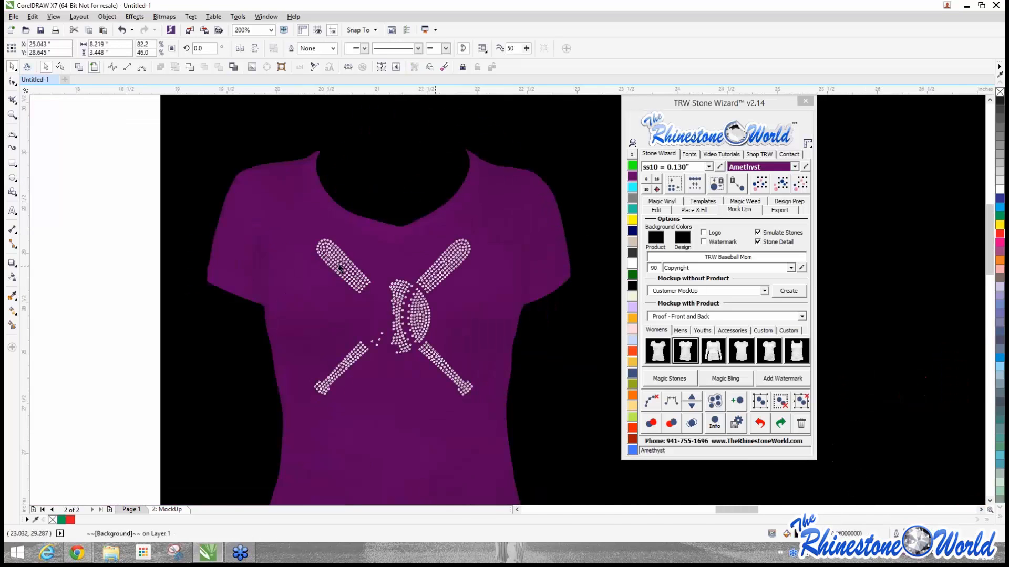
click(262, 250)
scroll(432, 245, up, 2)
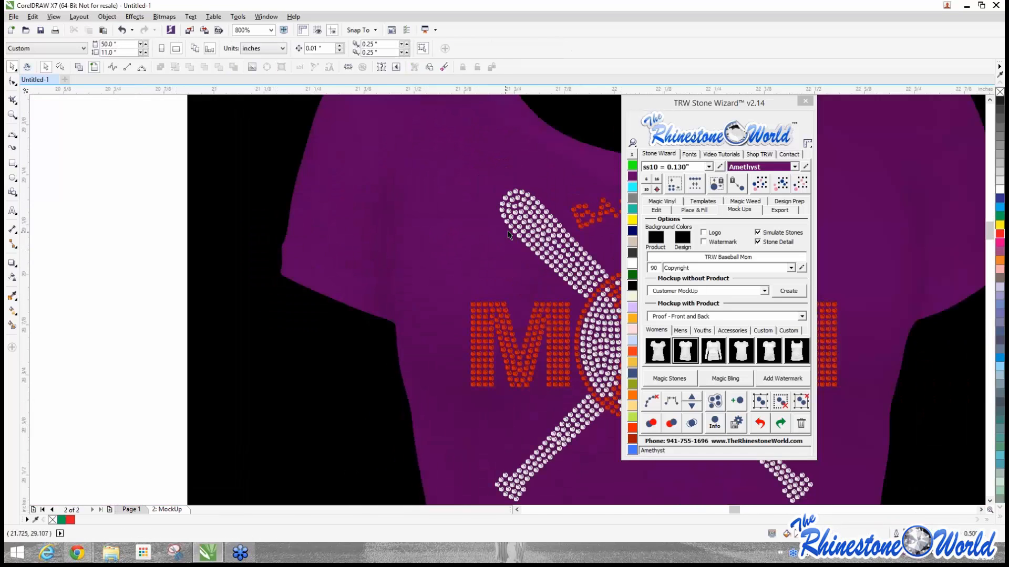
scroll(467, 209, up, 2)
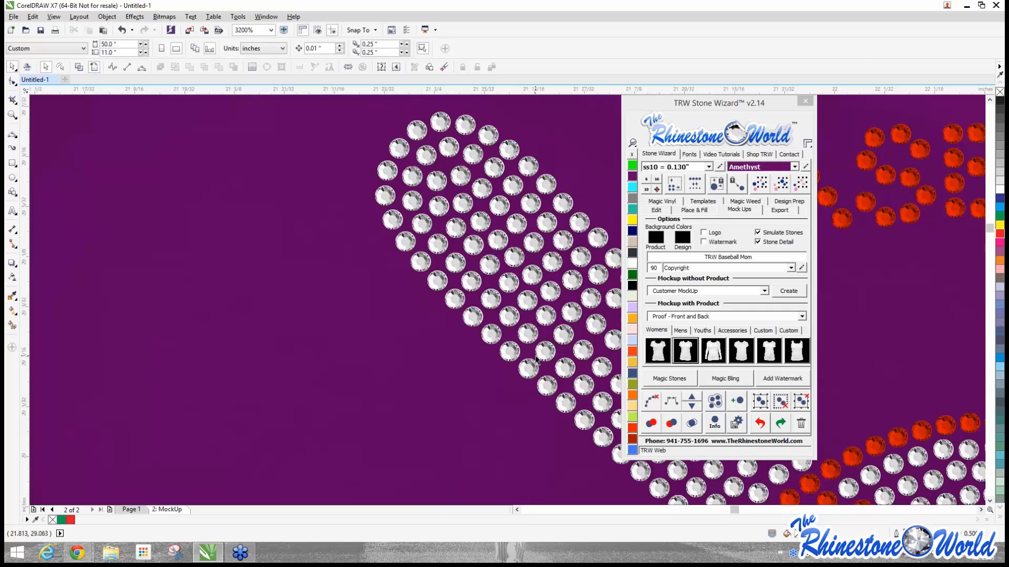
scroll(467, 296, down, 2)
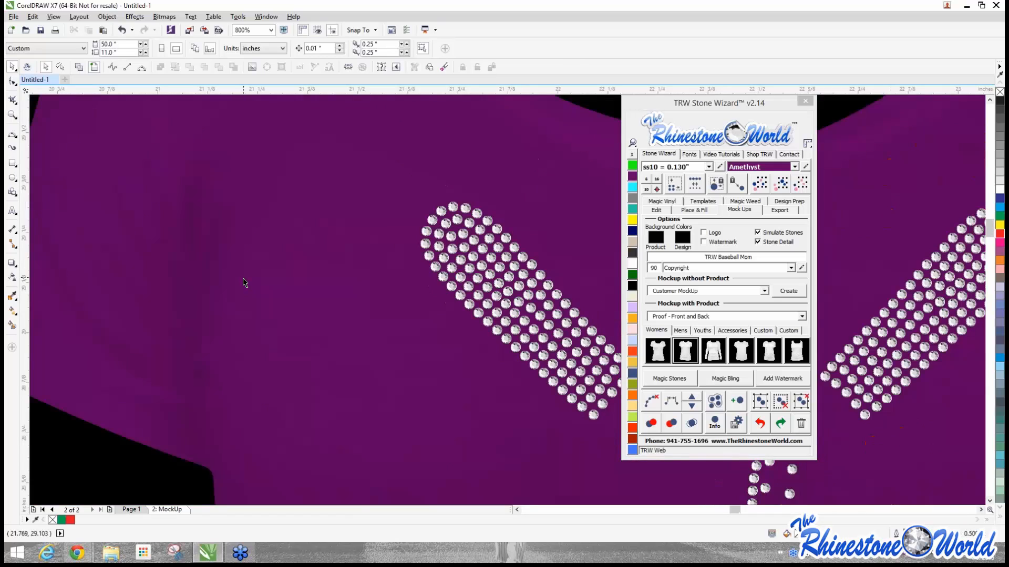
scroll(243, 282, down, 3)
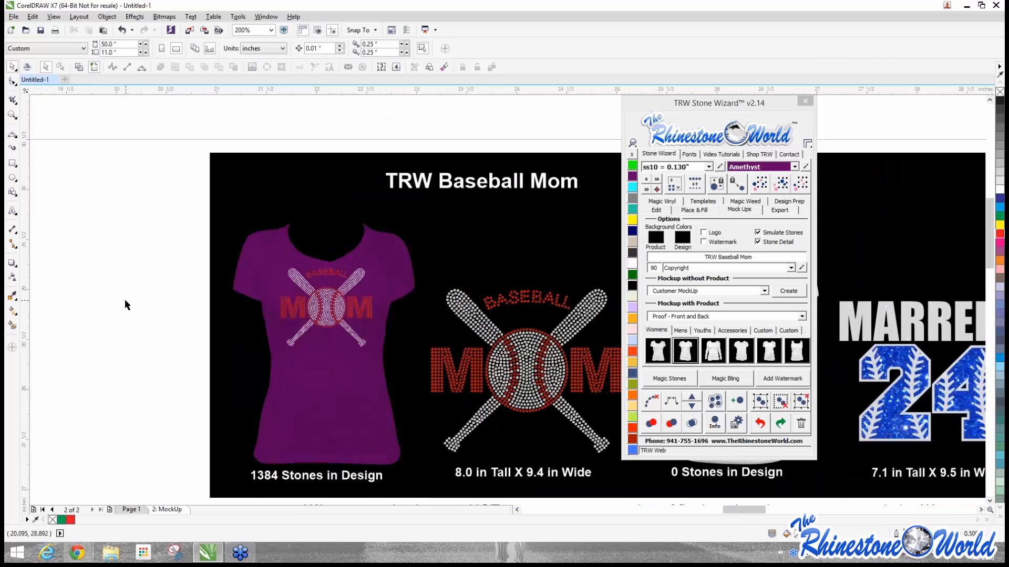
scroll(117, 297, down, 1)
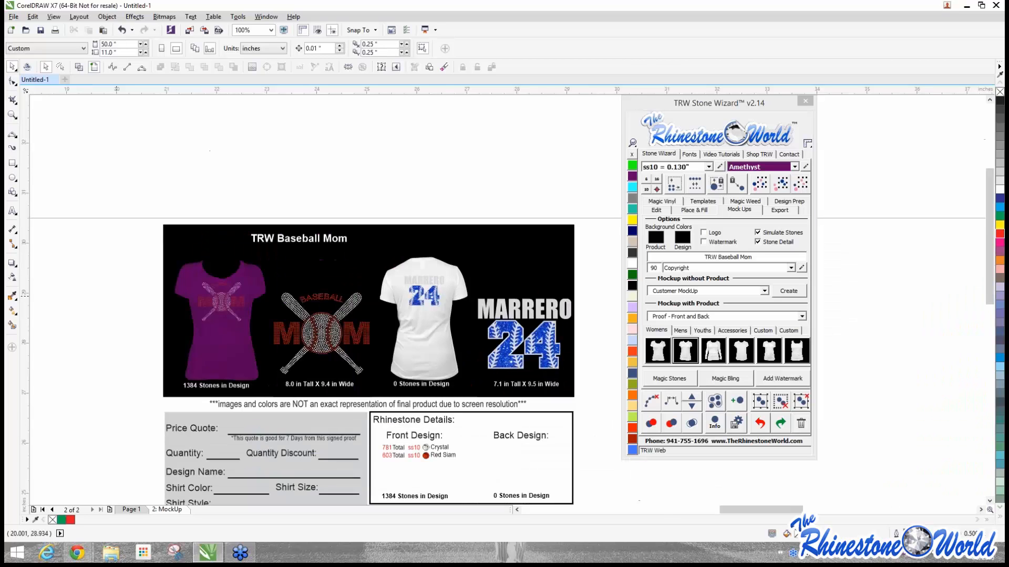
scroll(440, 310, up, 1)
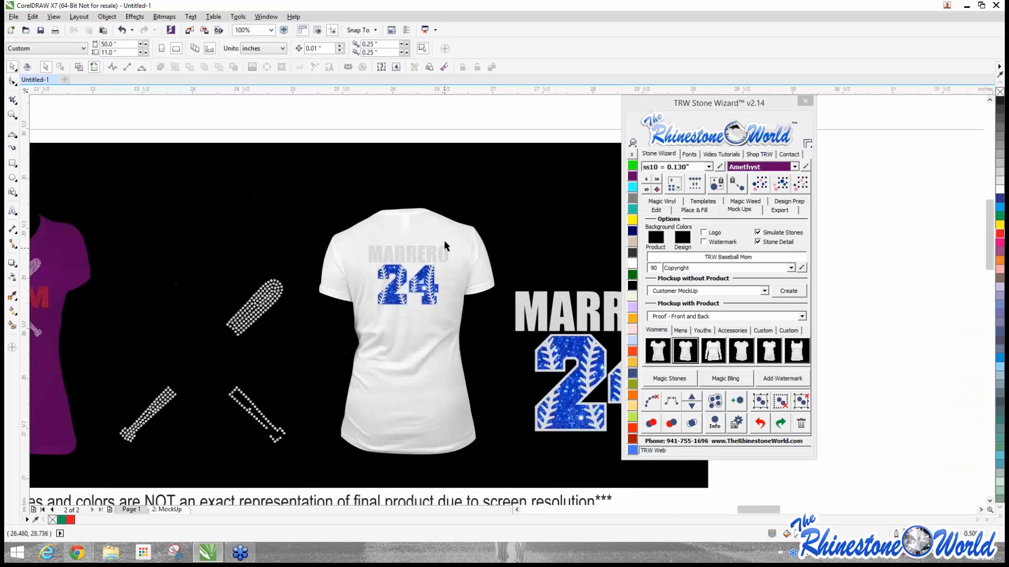
Step: Recolour the back V-neck shirt in the mock-up Amethyst and check the surname and number against it
click(426, 233)
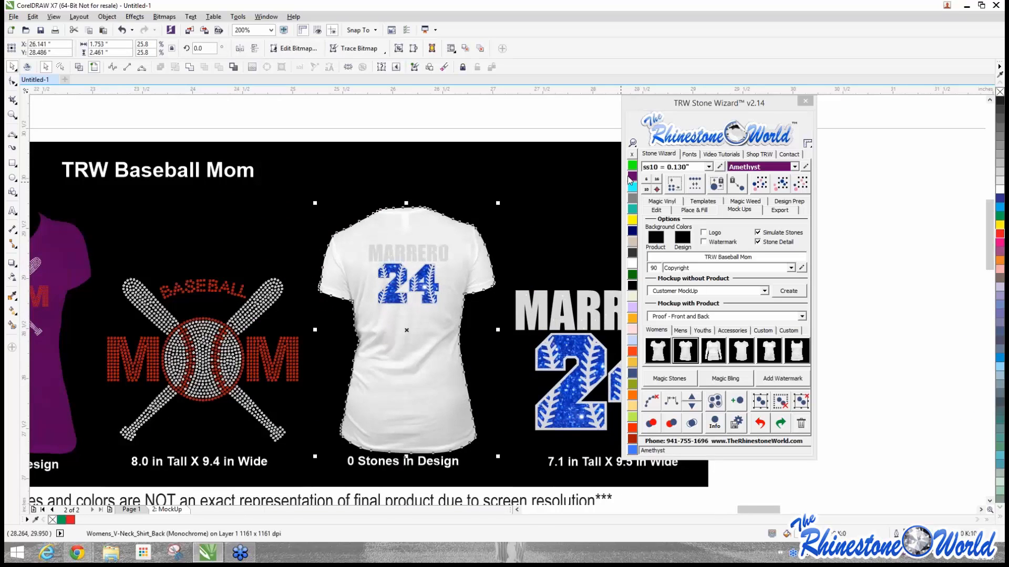
click(632, 176)
click(485, 121)
scroll(363, 247, up, 2)
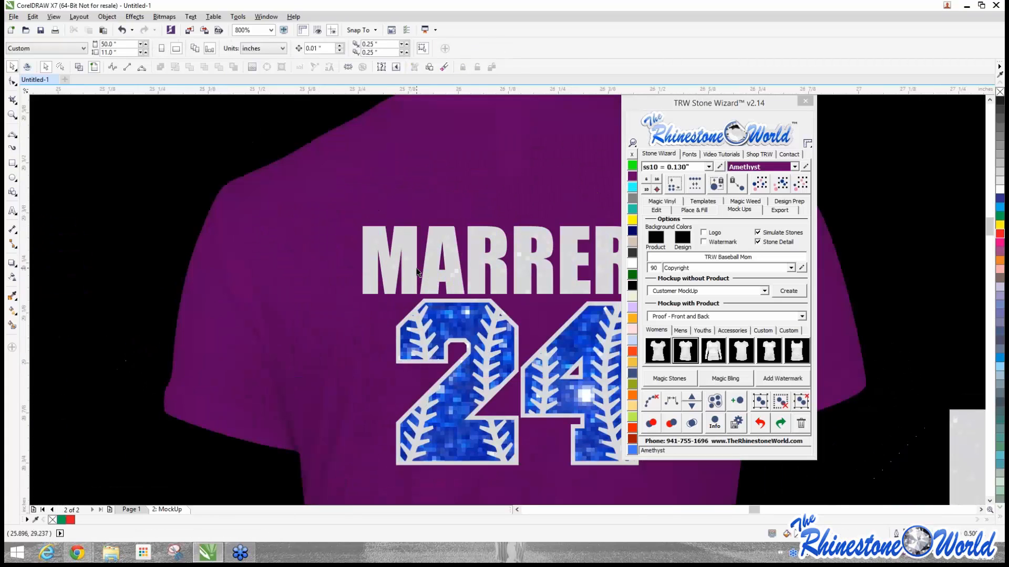
scroll(408, 319, down, 1)
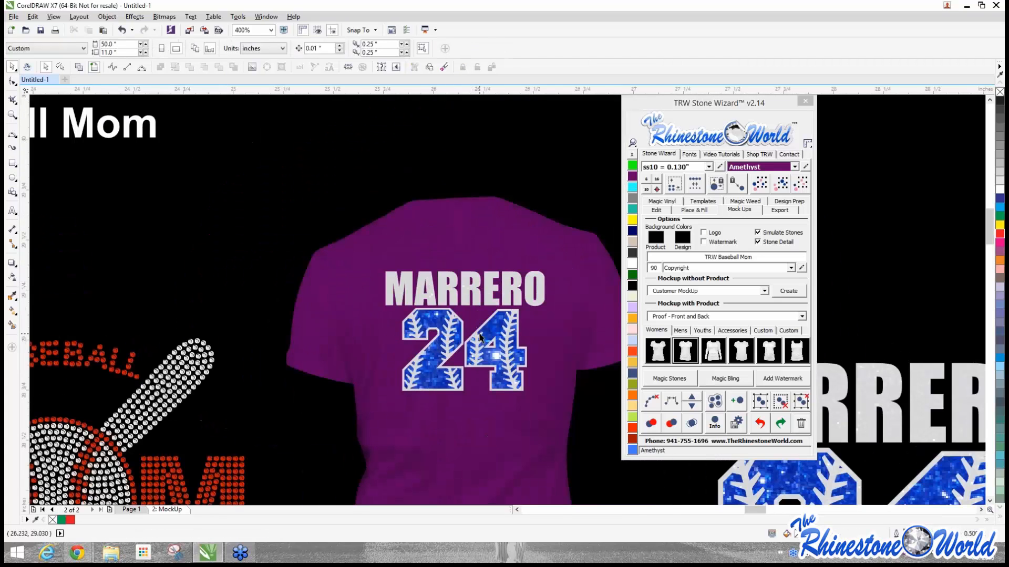
scroll(480, 337, down, 1)
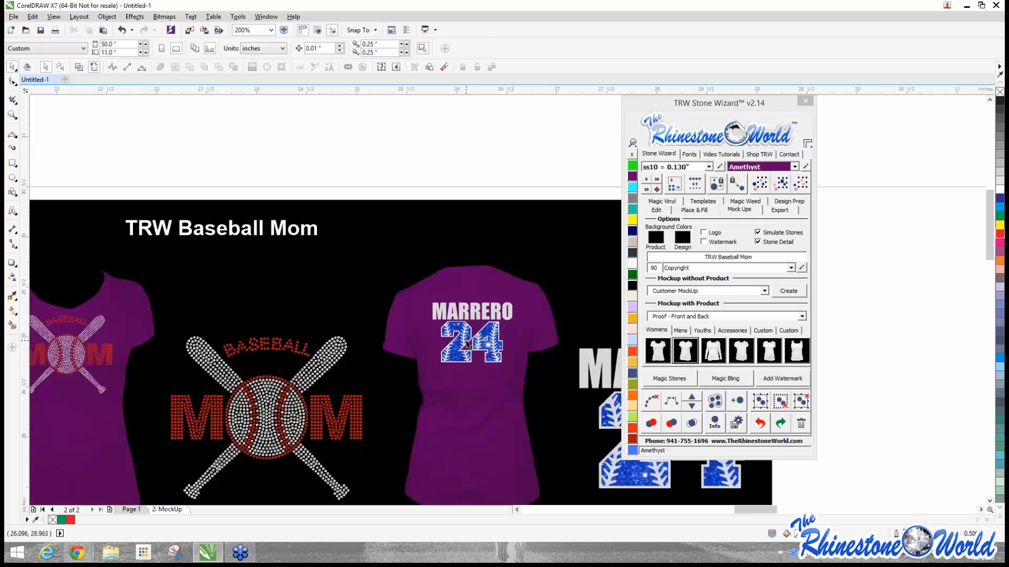
Step: Shrink and slightly tilt the glitter pattern tile of the 24 on the back shirt with the Interactive Fill tool
click(12, 315)
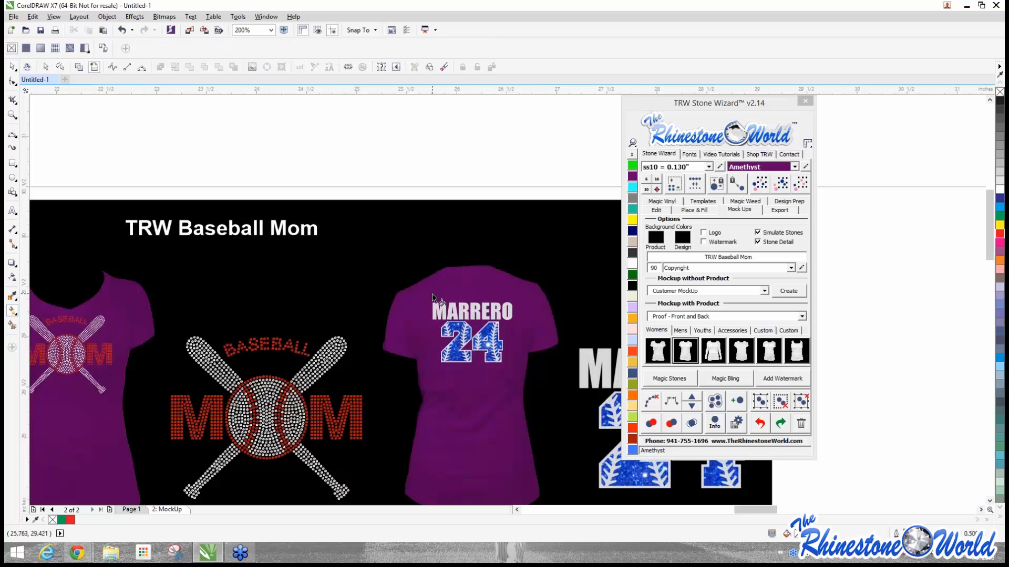
click(464, 335)
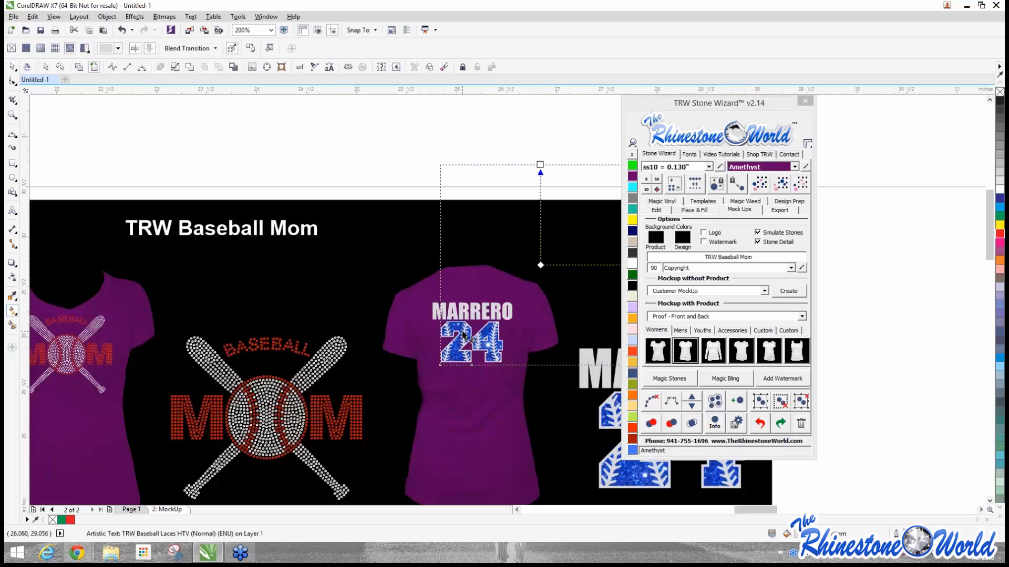
scroll(463, 335, up, 4)
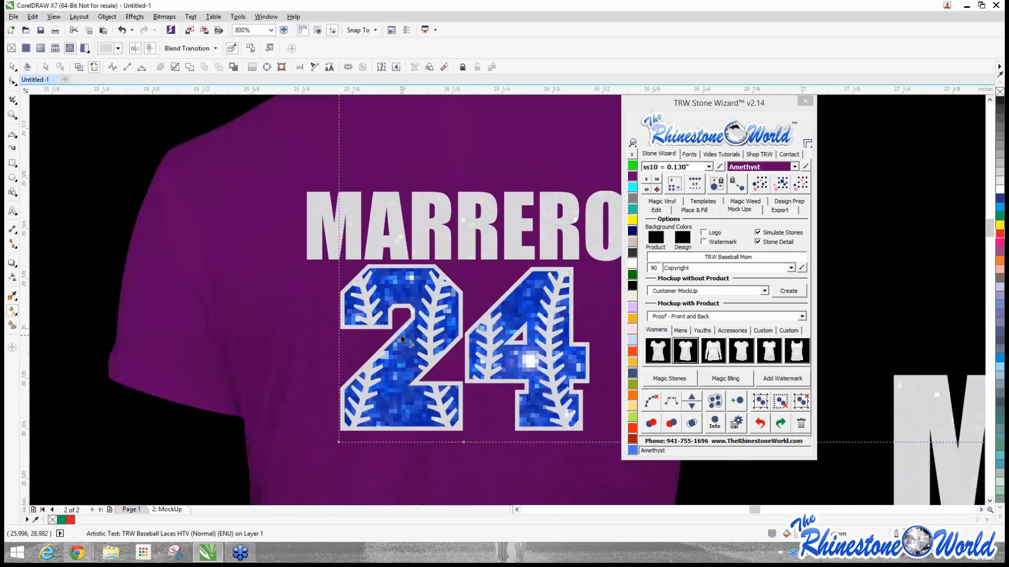
scroll(402, 339, down, 4)
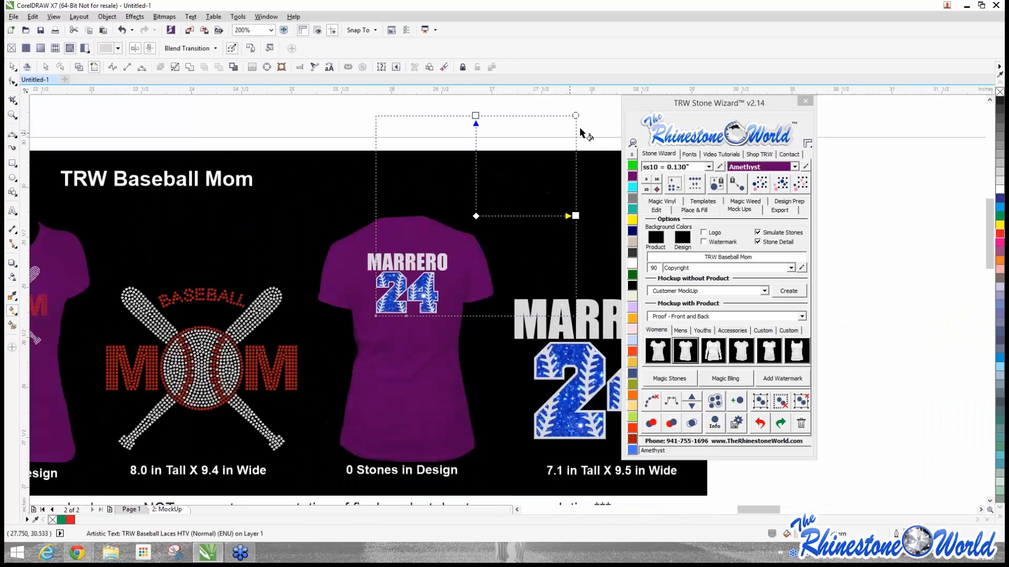
click(13, 312)
drag(574, 116, 515, 164)
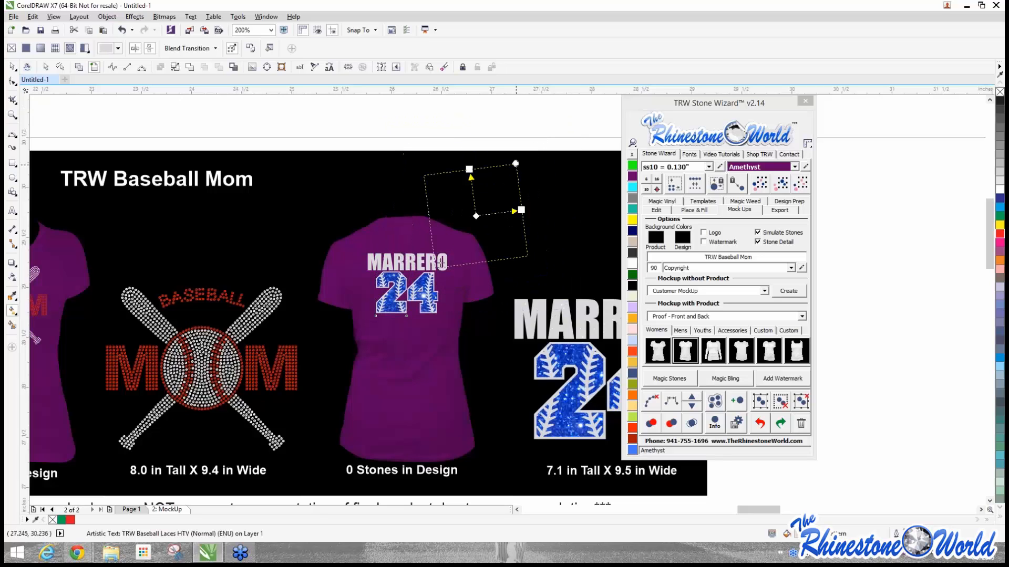
Step: Reduce and rotate the back shirt number's glitter tile further and reposition it over the 24
drag(436, 267, 432, 275)
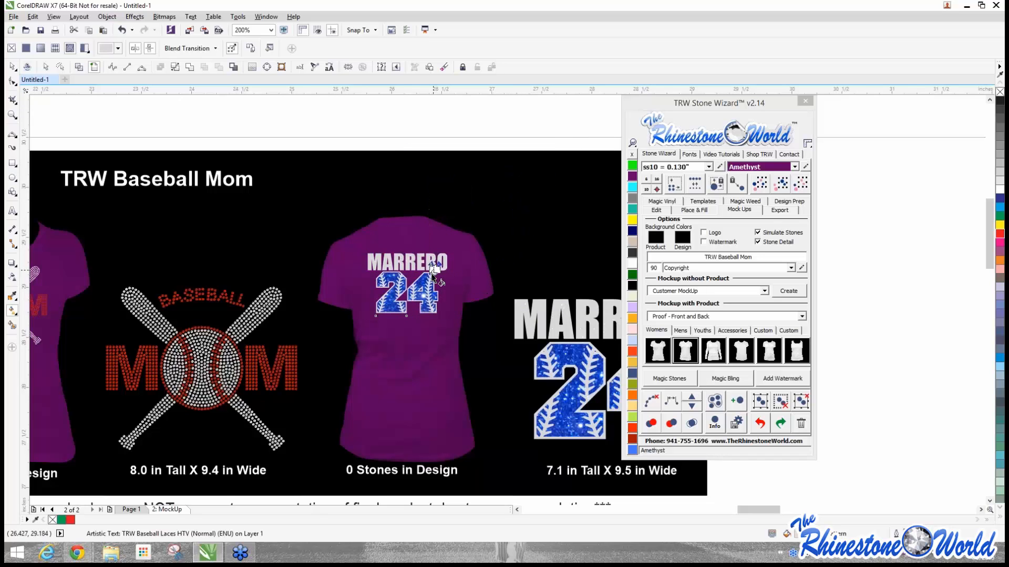
scroll(407, 259, up, 2)
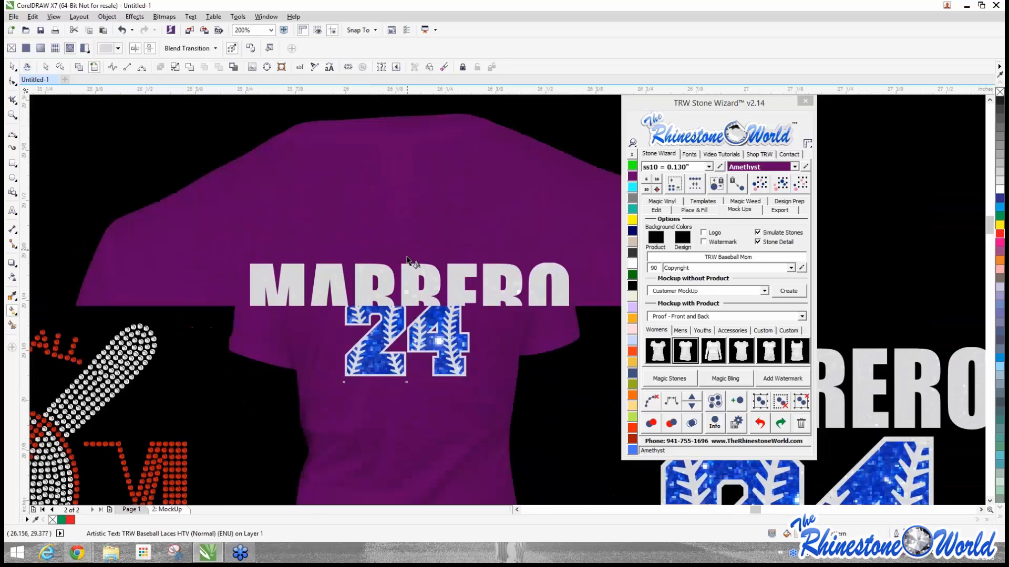
scroll(408, 259, up, 1)
scroll(405, 279, down, 2)
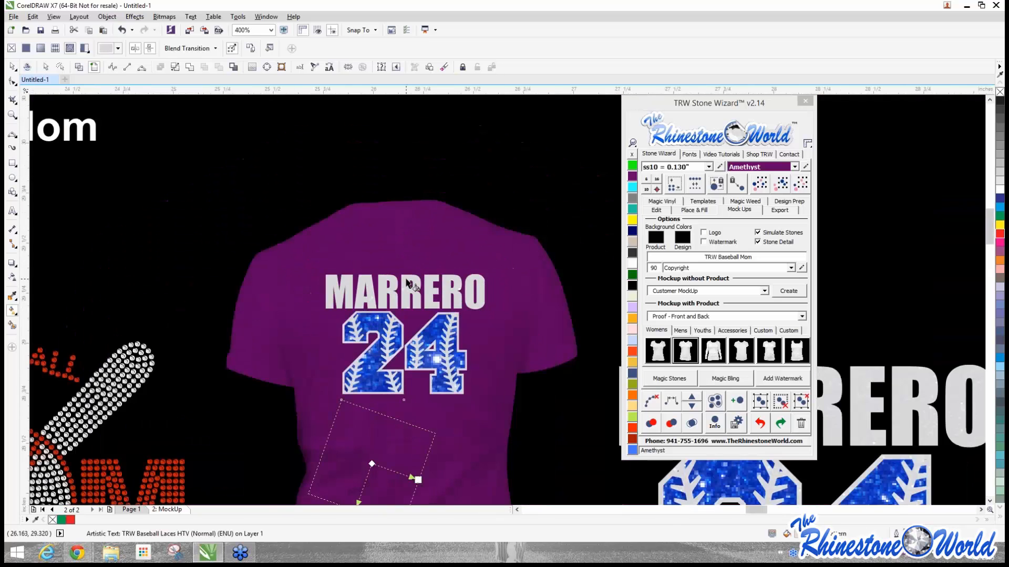
drag(371, 464, 383, 346)
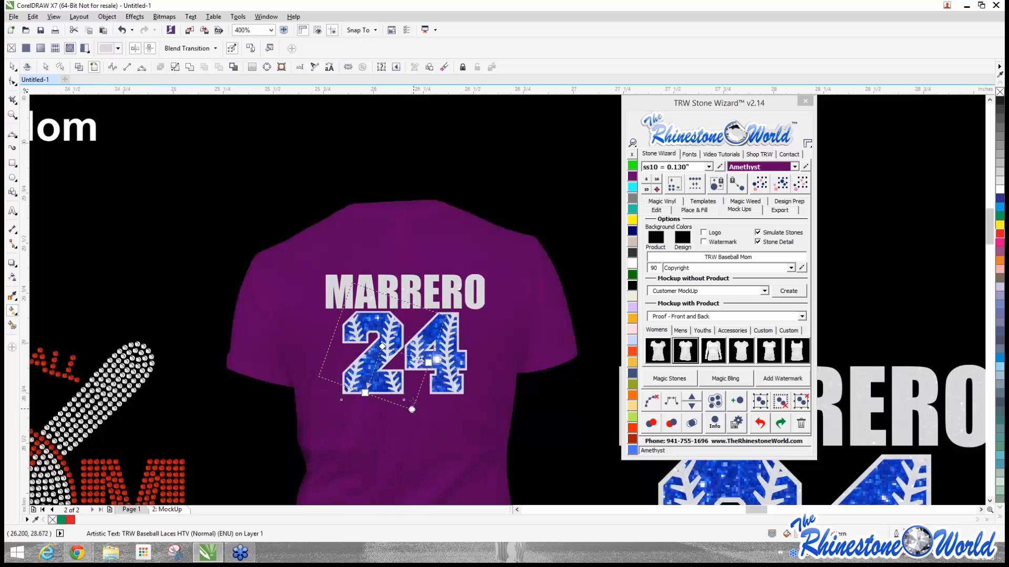
key(space)
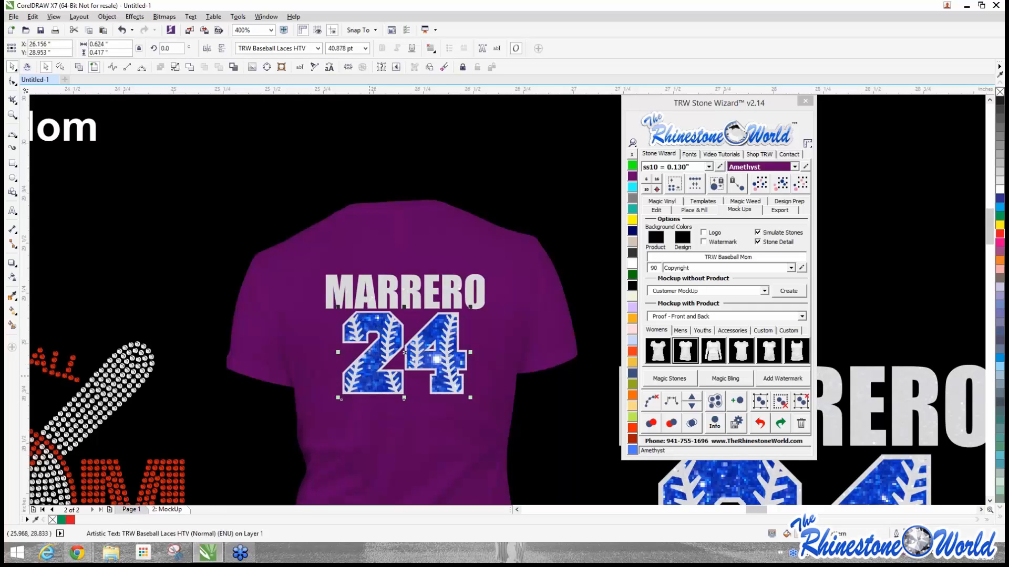
Step: Enlarge and tilt the glitter pattern tile filling the original 24 on Page 1 with the Interactive Fill tool
click(139, 511)
scroll(332, 402, down, 6)
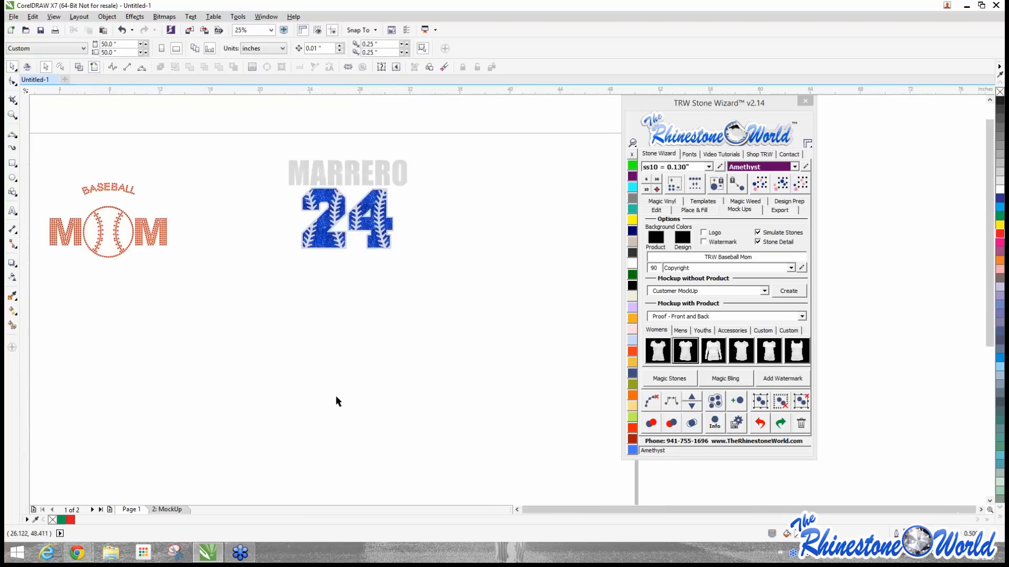
scroll(337, 351, up, 1)
scroll(338, 416, up, 3)
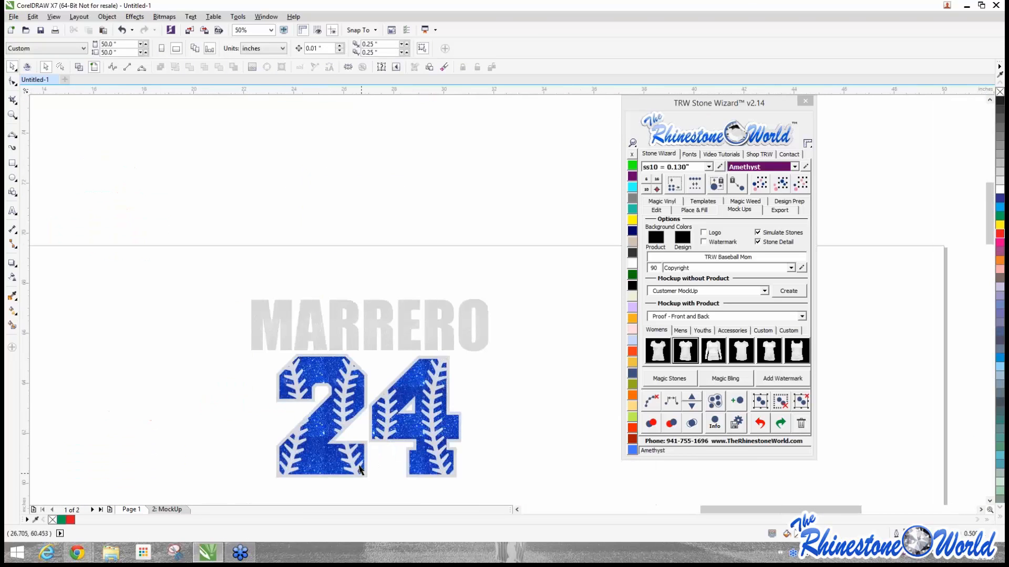
click(307, 379)
click(190, 304)
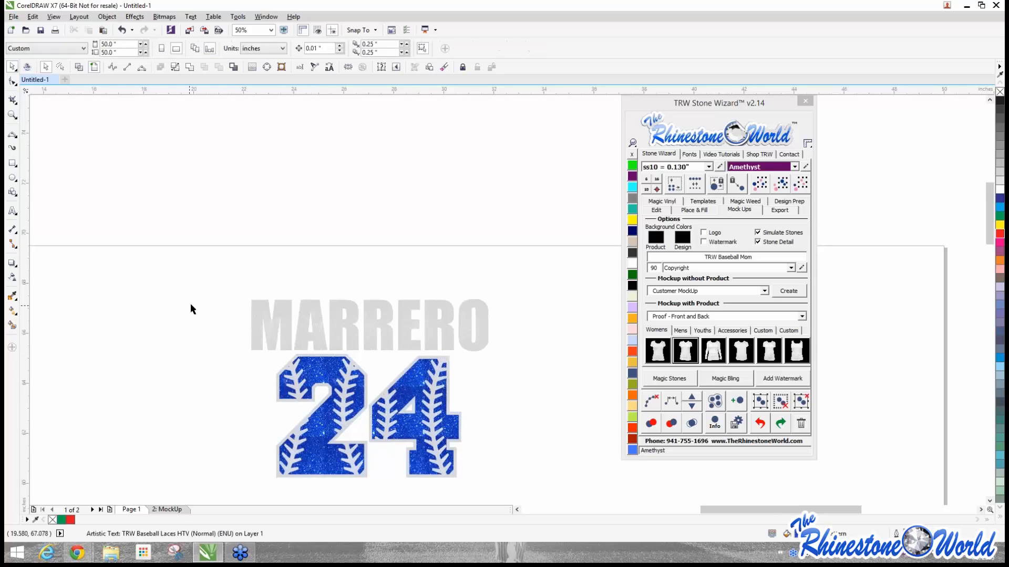
click(12, 310)
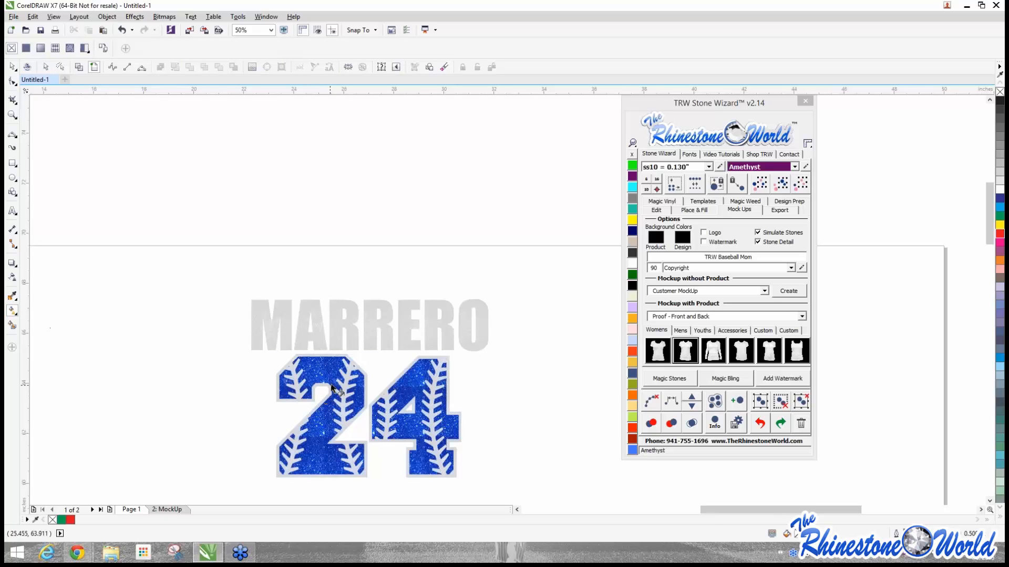
click(311, 359)
drag(325, 436, 363, 410)
scroll(394, 362, down, 1)
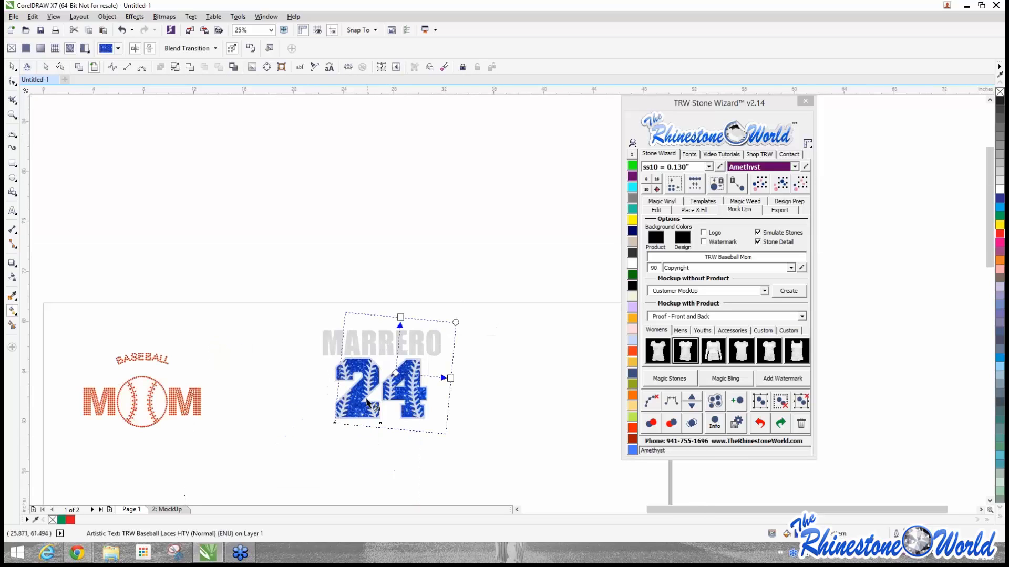
Step: Shrink the glitter tile of the Page 1 number to a finer sparkle and place it over the 2's lower corner
scroll(368, 400, up, 1)
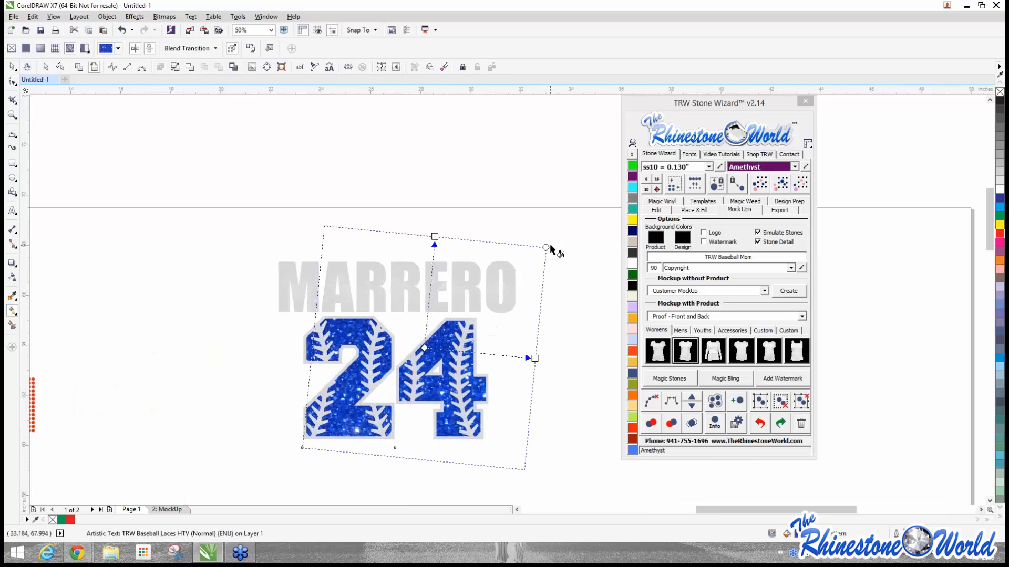
drag(546, 247, 439, 324)
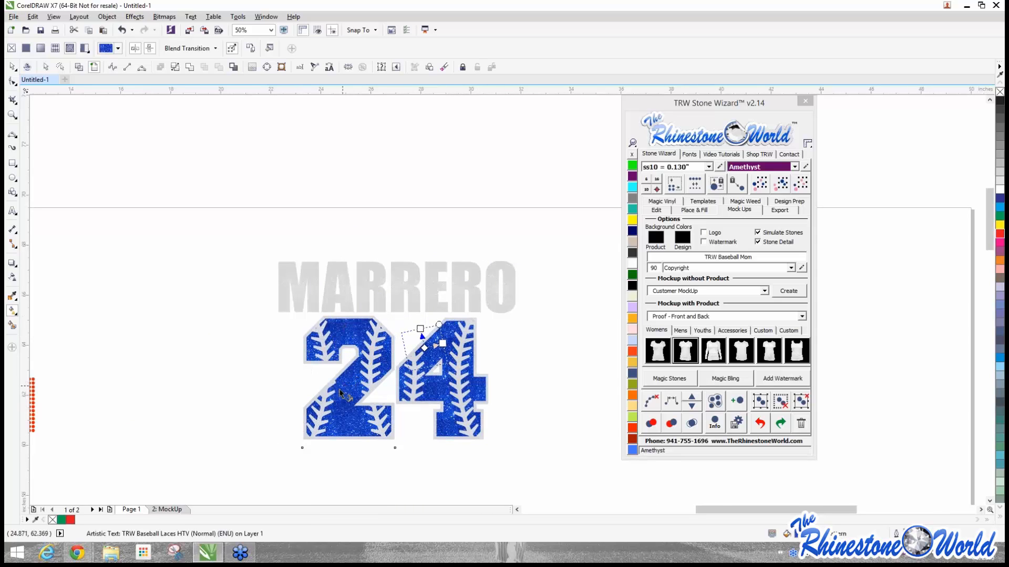
scroll(344, 394, up, 1)
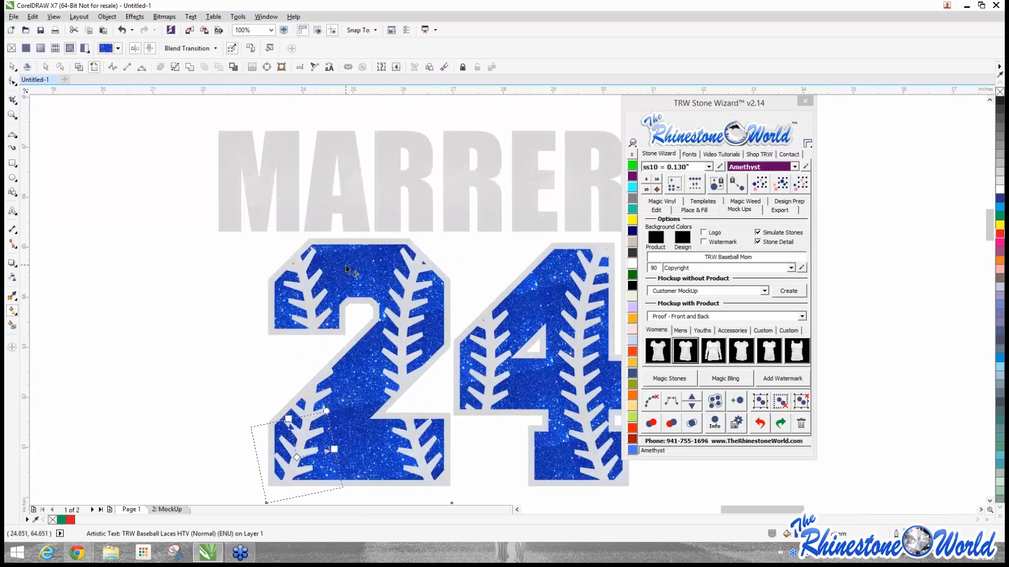
scroll(346, 270, down, 1)
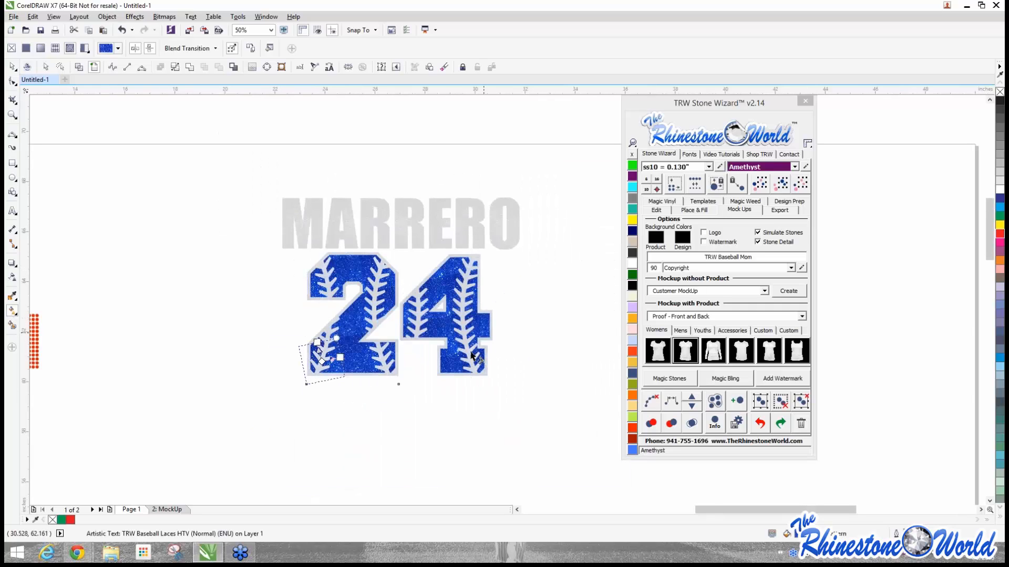
Step: On the MockUp page, scale down the glitter pattern tile of the large 24 beside the back shirt
click(173, 510)
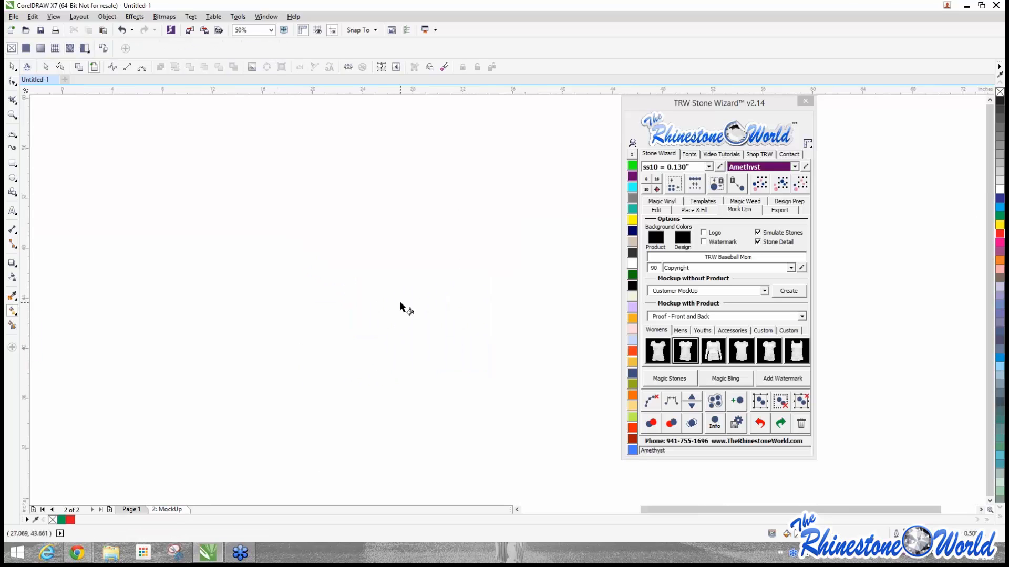
scroll(400, 302, down, 3)
scroll(399, 376, up, 4)
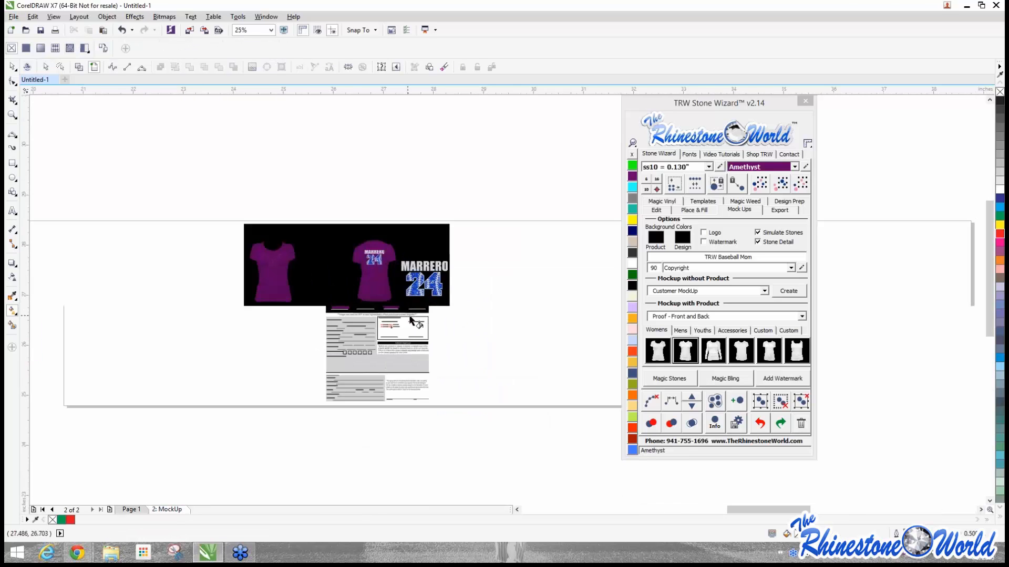
scroll(411, 320, up, 5)
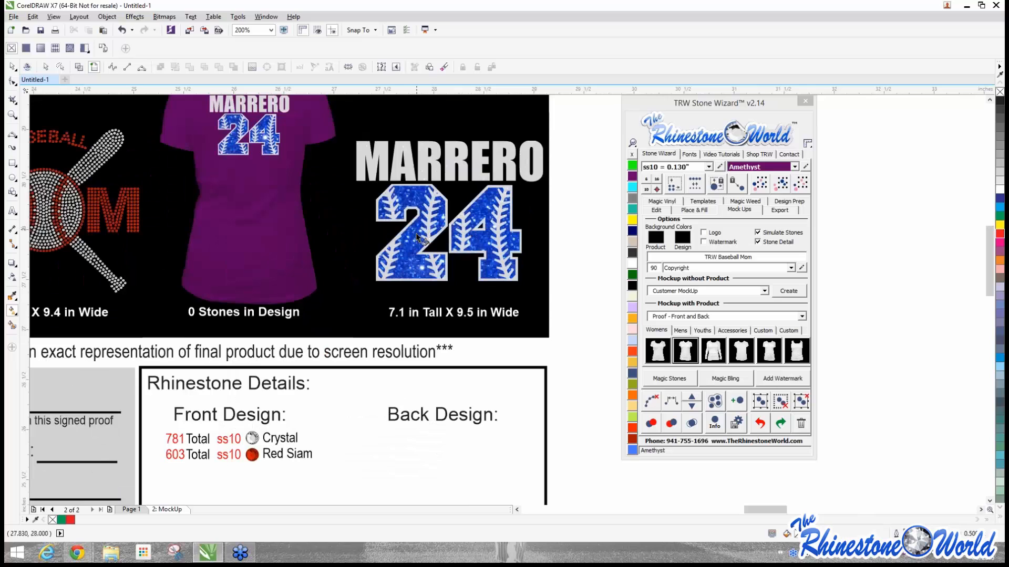
click(429, 231)
scroll(430, 230, down, 2)
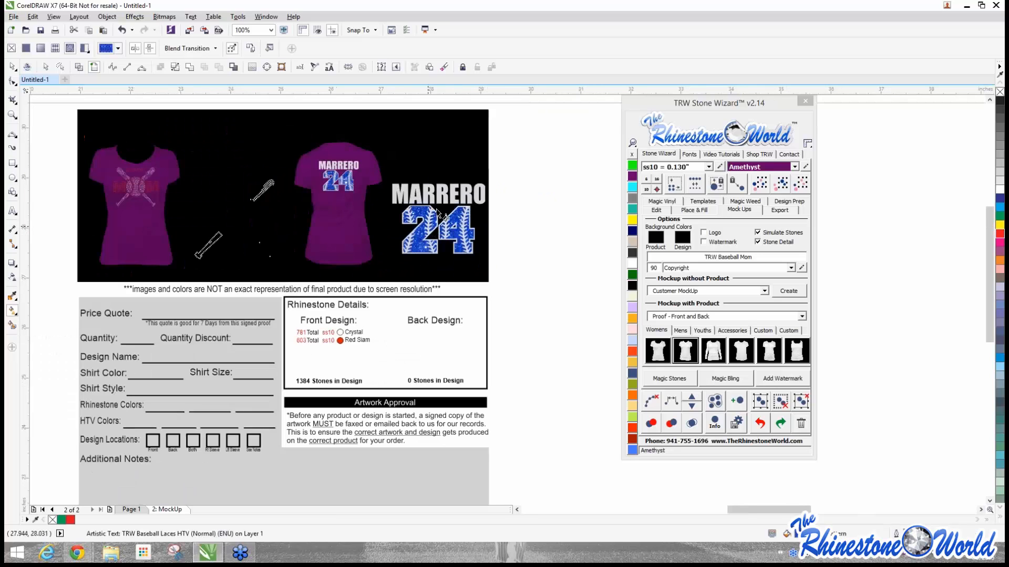
drag(500, 156, 474, 191)
scroll(425, 213, up, 2)
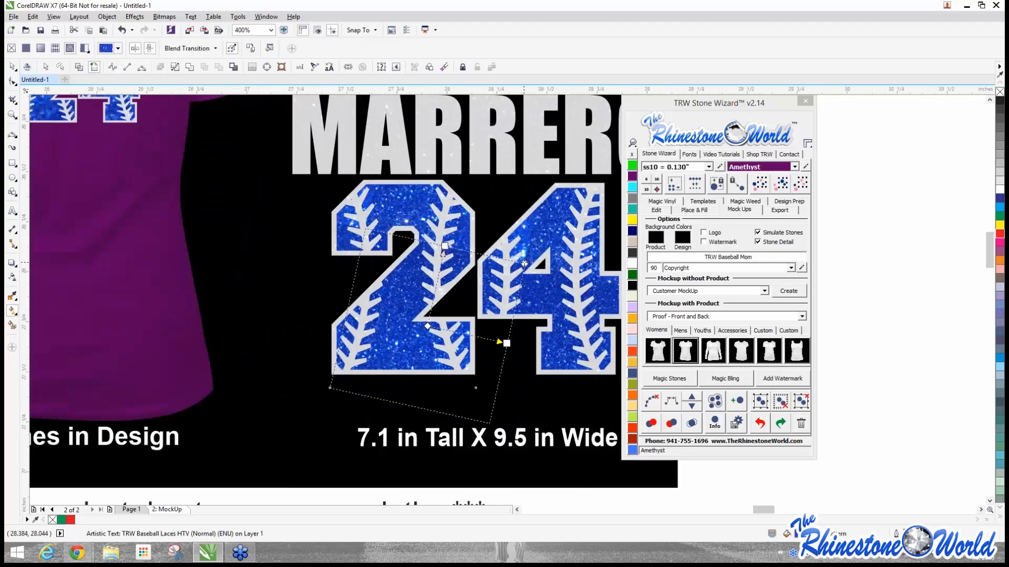
drag(524, 263, 479, 292)
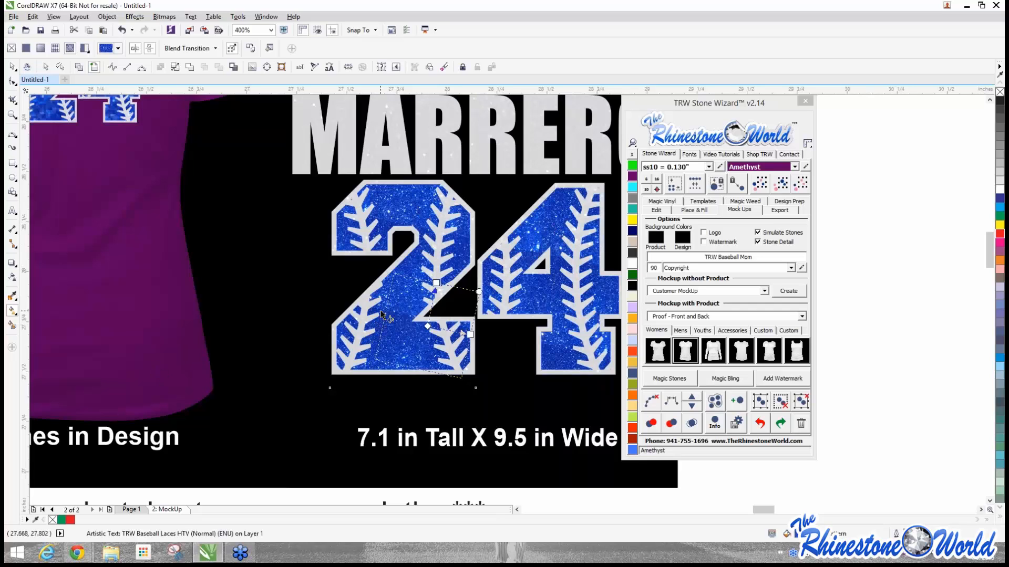
click(10, 69)
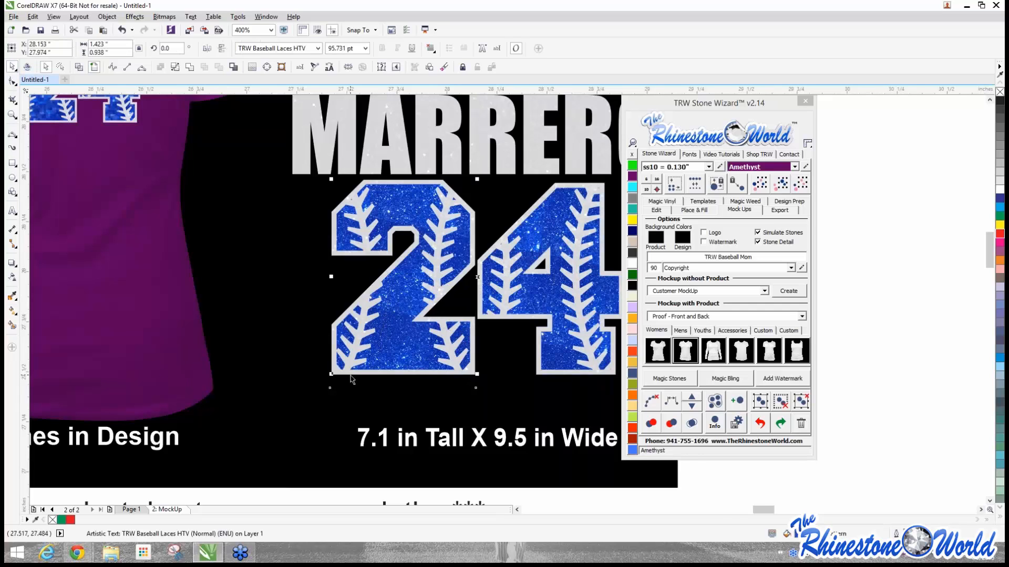
Step: Examine the proof sheet's rhinestone details, stone counts per design and order form fields
scroll(351, 379, down, 2)
scroll(391, 342, down, 2)
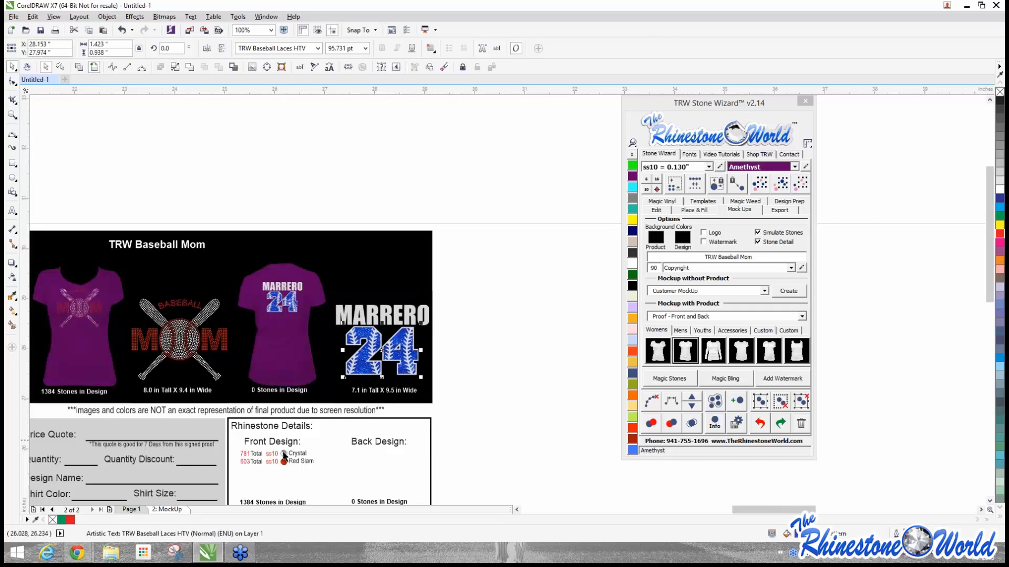
scroll(286, 460, down, 1)
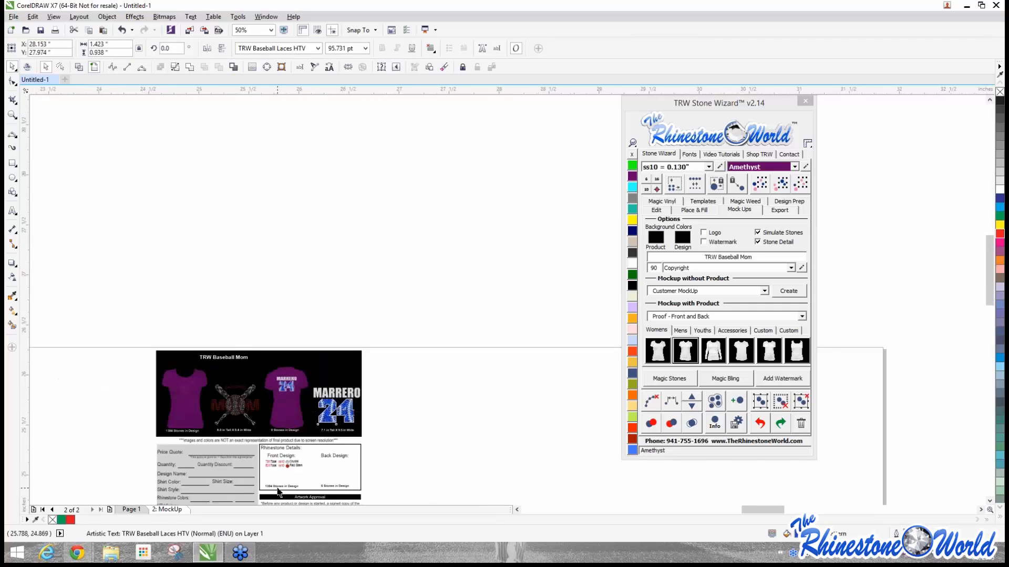
scroll(278, 491, up, 2)
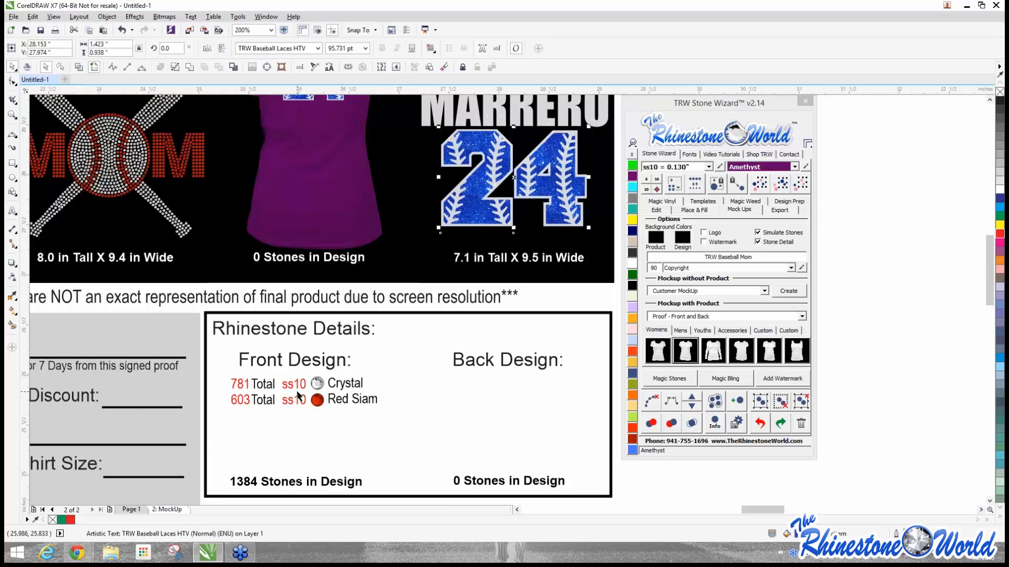
scroll(316, 393, down, 4)
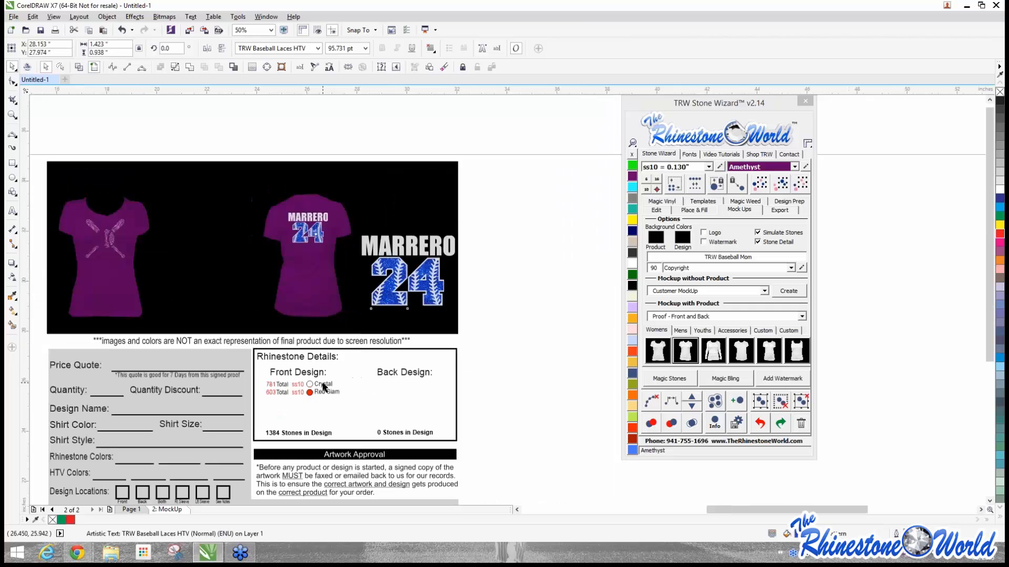
scroll(311, 395, up, 2)
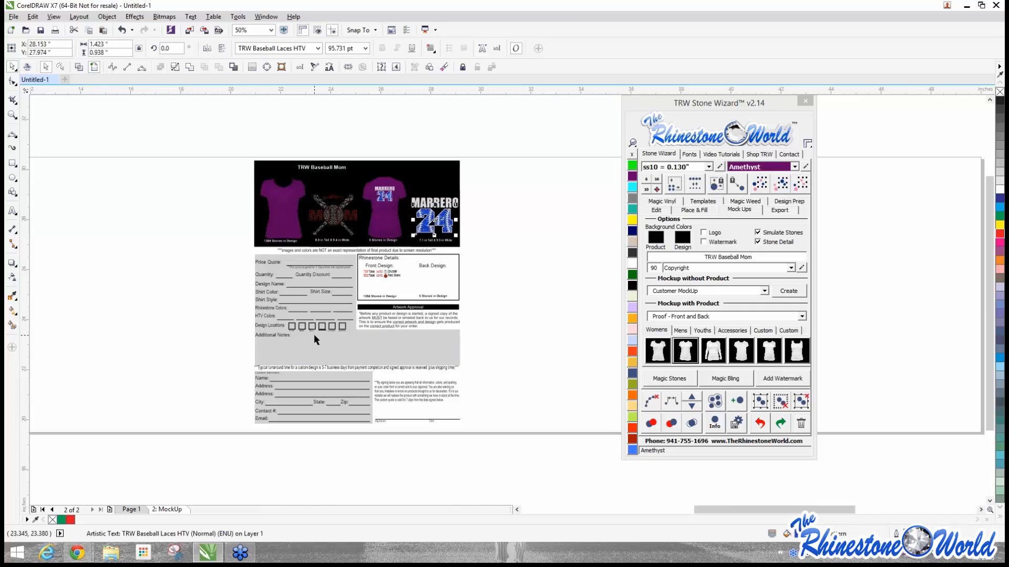
Step: Examine the proof sheet's order form fields, design location boxes, customer information, approval disclaimer and signature line
scroll(331, 268, up, 1)
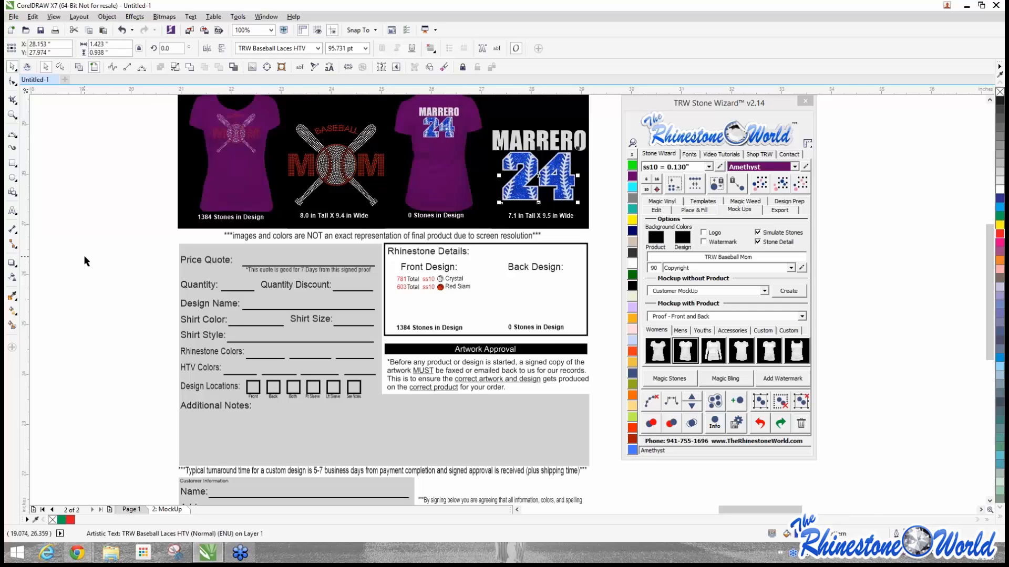
scroll(87, 261, down, 2)
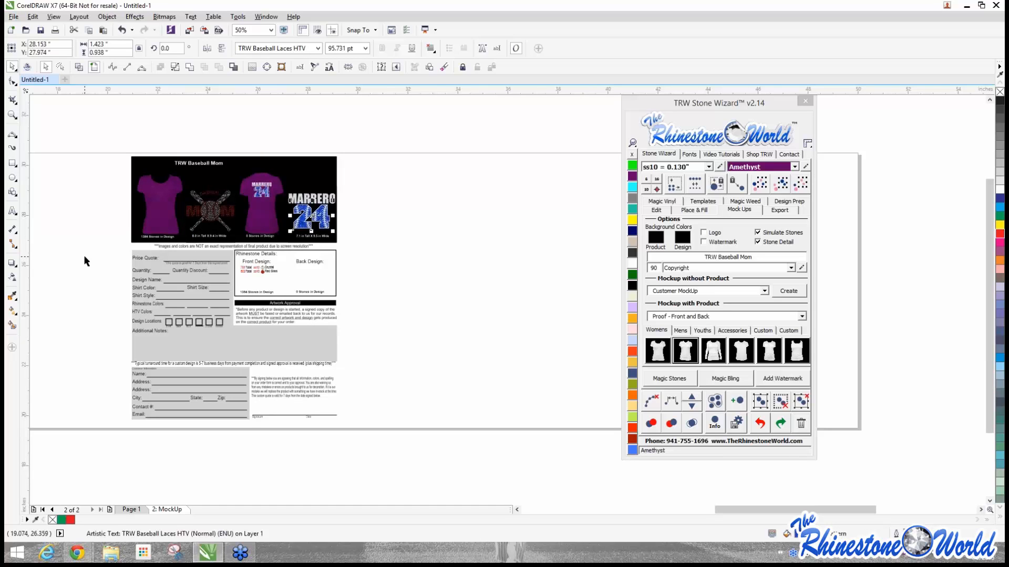
scroll(148, 286, up, 2)
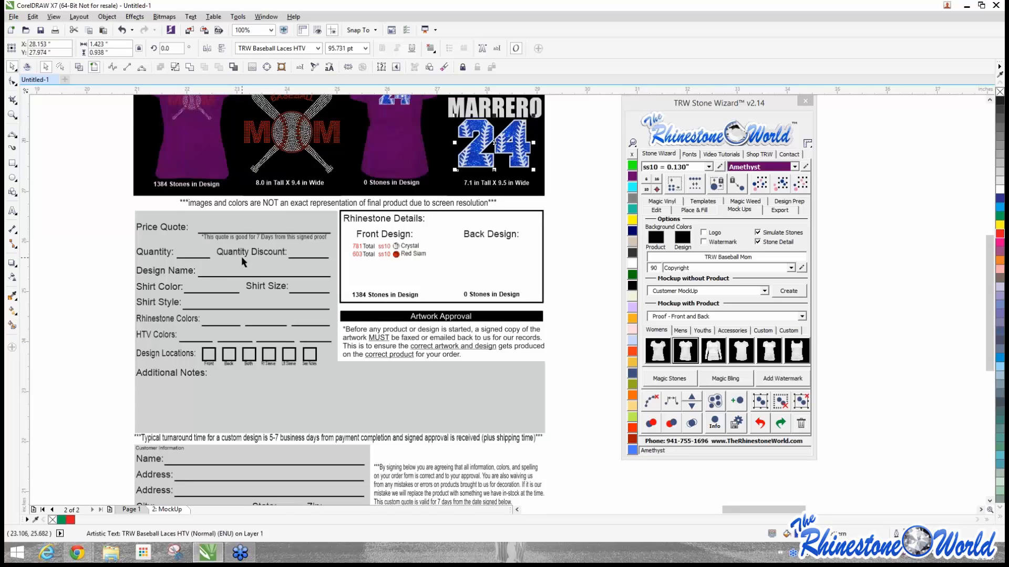
scroll(241, 257, down, 2)
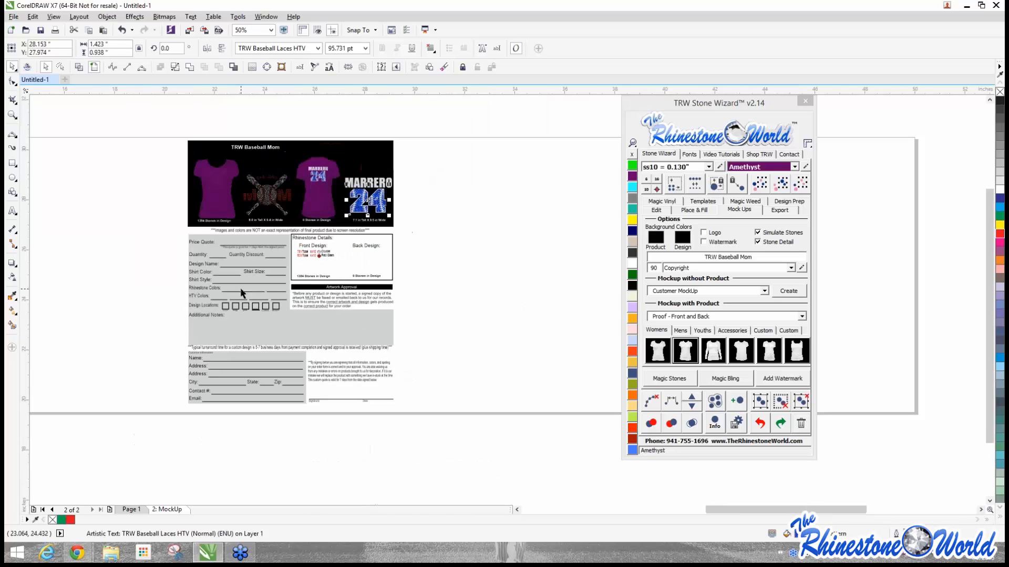
scroll(260, 303, up, 2)
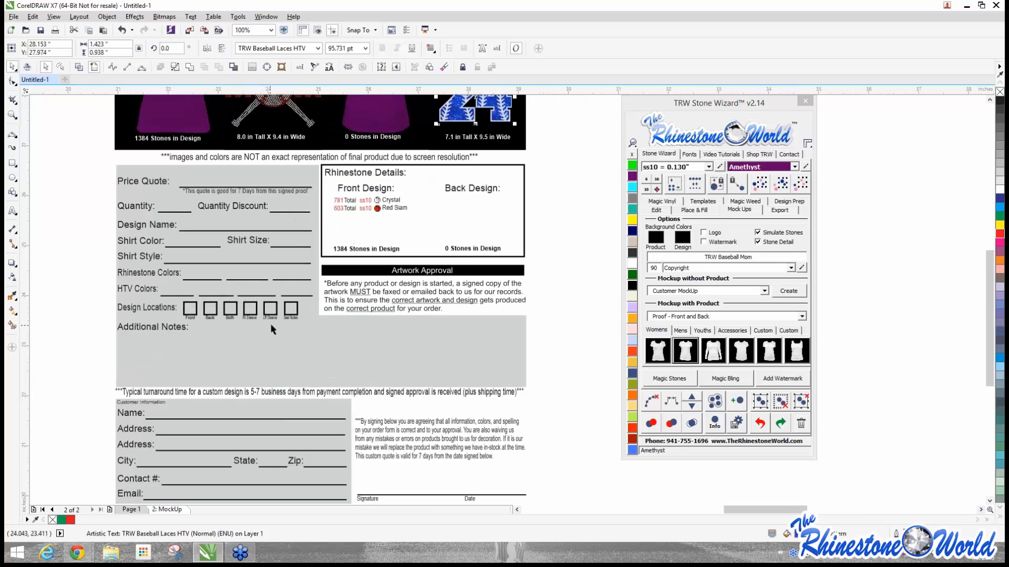
scroll(383, 470, down, 2)
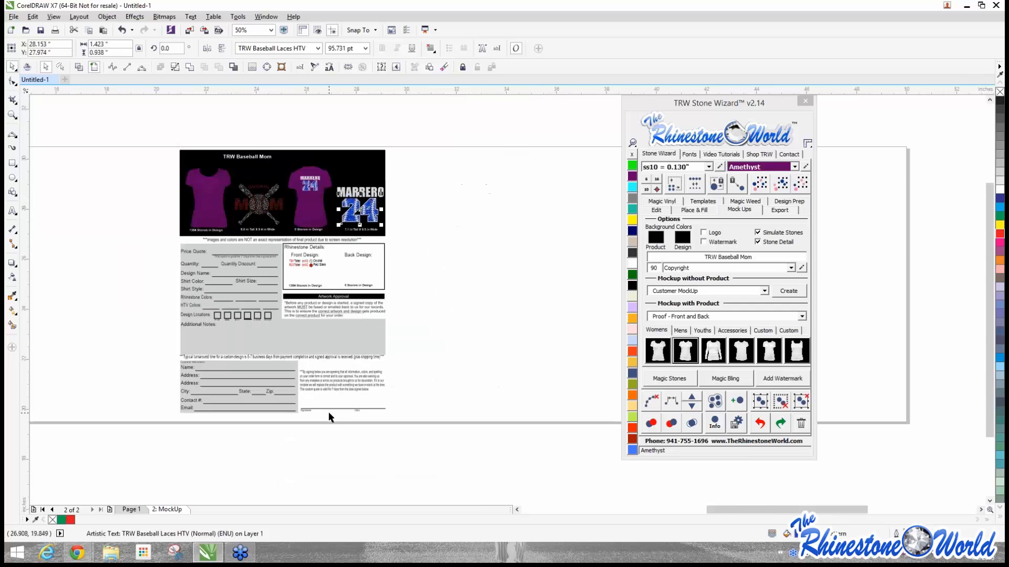
scroll(250, 380, up, 4)
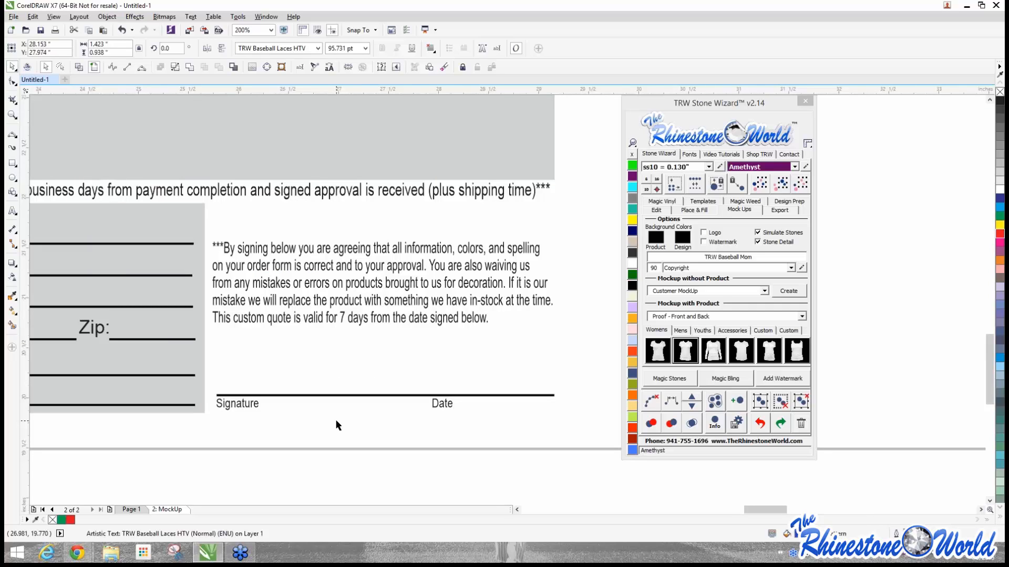
click(485, 322)
click(486, 319)
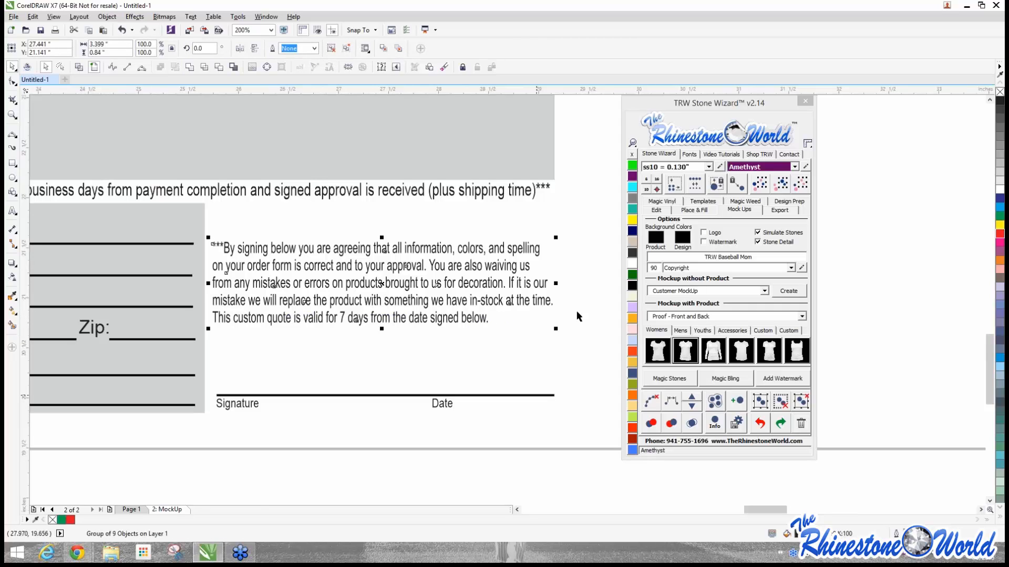
Step: Replace "d (plus shippi" in the turnaround time note with "plus shippi" in the Arial text line
click(338, 196)
double_click(338, 194)
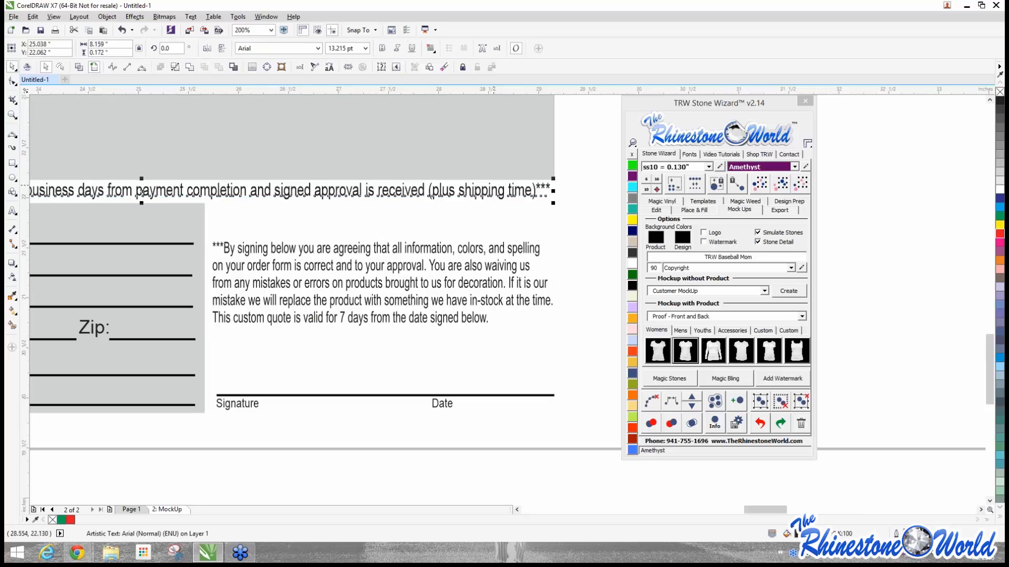
drag(490, 190, 418, 187)
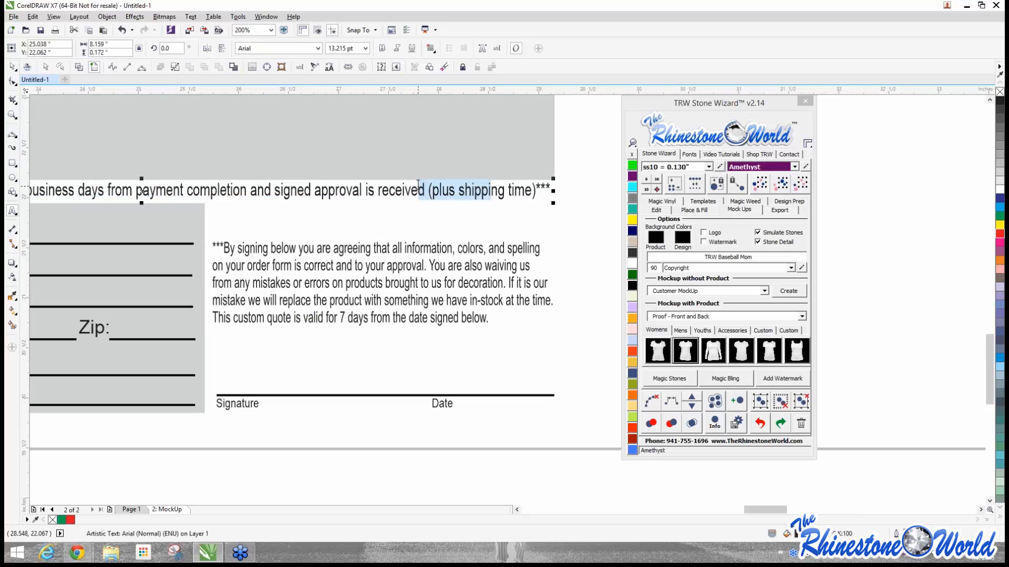
text(plus shi)
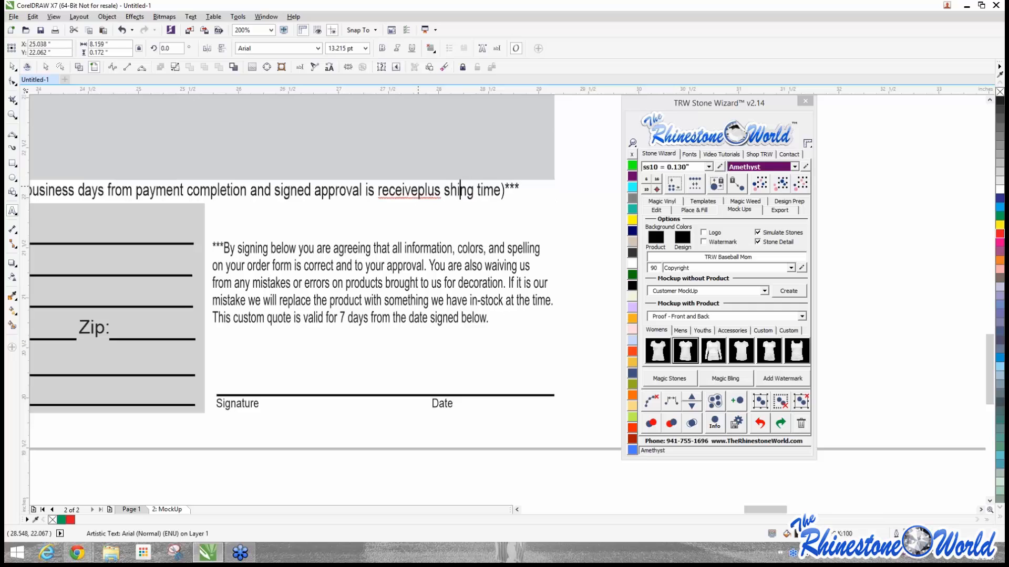
text(ppi)
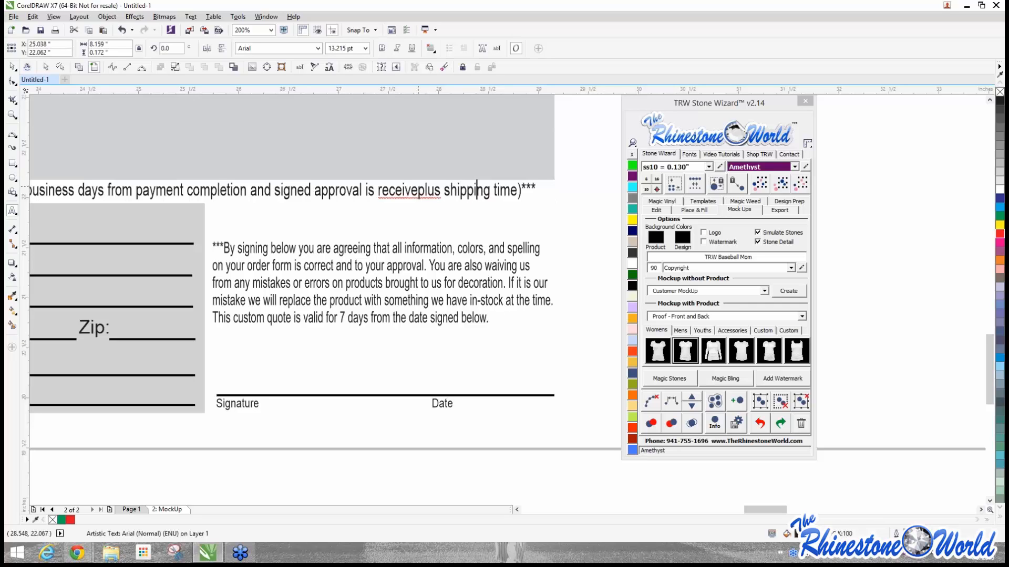
text(ng)
key(BackSpace)
key(BackSpace)
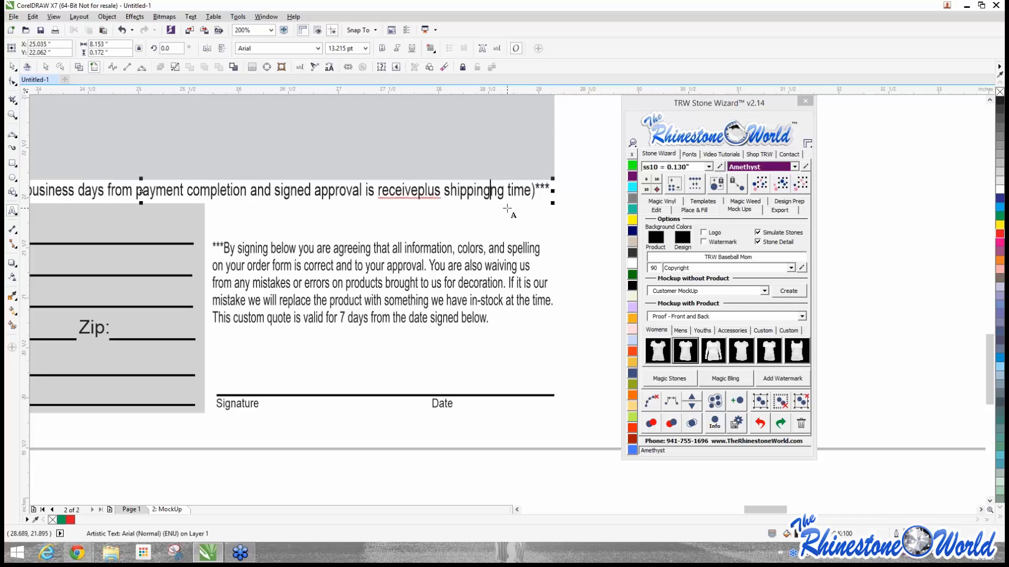
key(Delete)
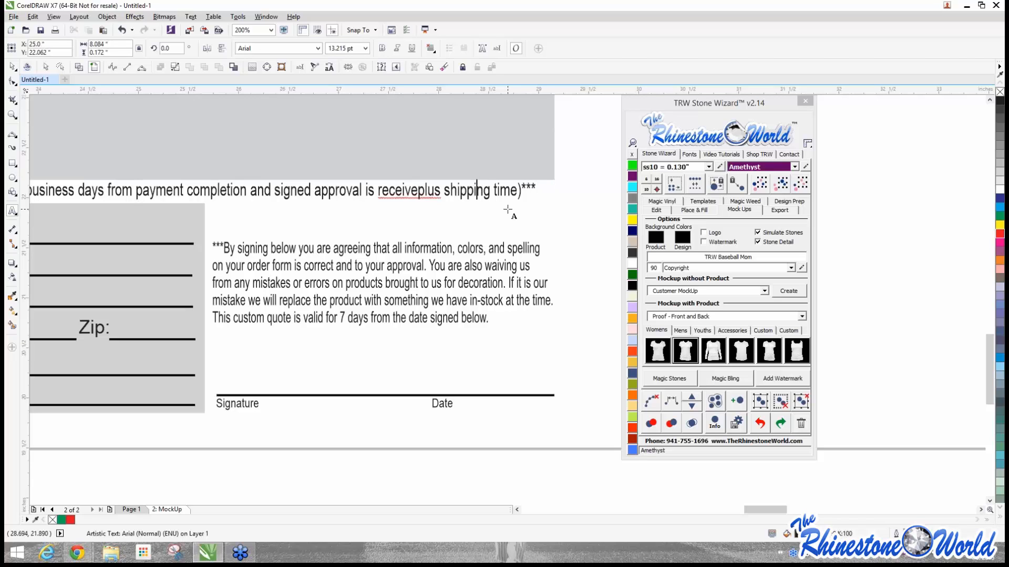
Step: Insert a space between "receive" and "plus" in the turnaround time note and finish the text edit
click(415, 192)
scroll(416, 191, down, 1)
scroll(417, 191, up, 2)
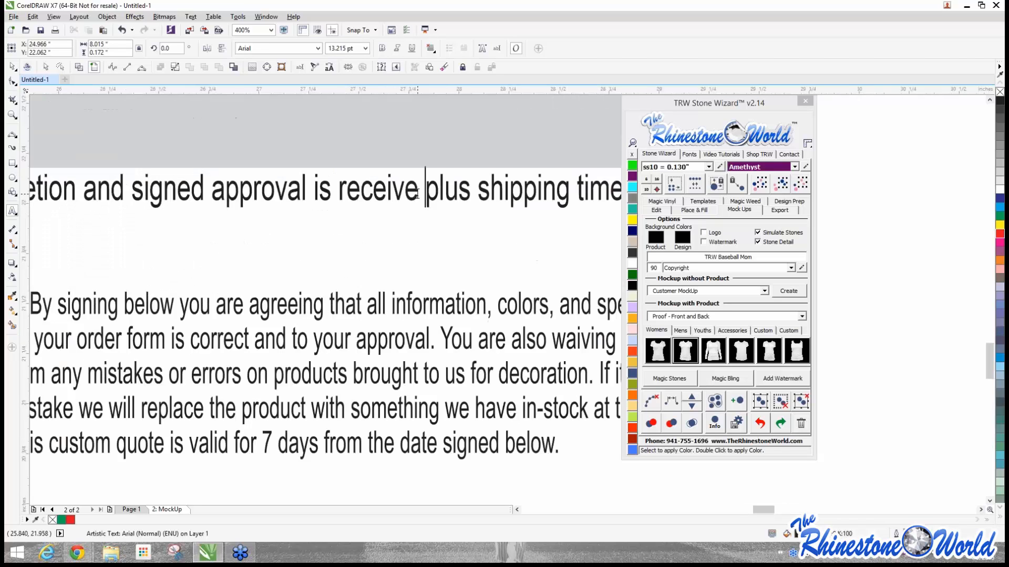
click(12, 67)
scroll(432, 374, down, 4)
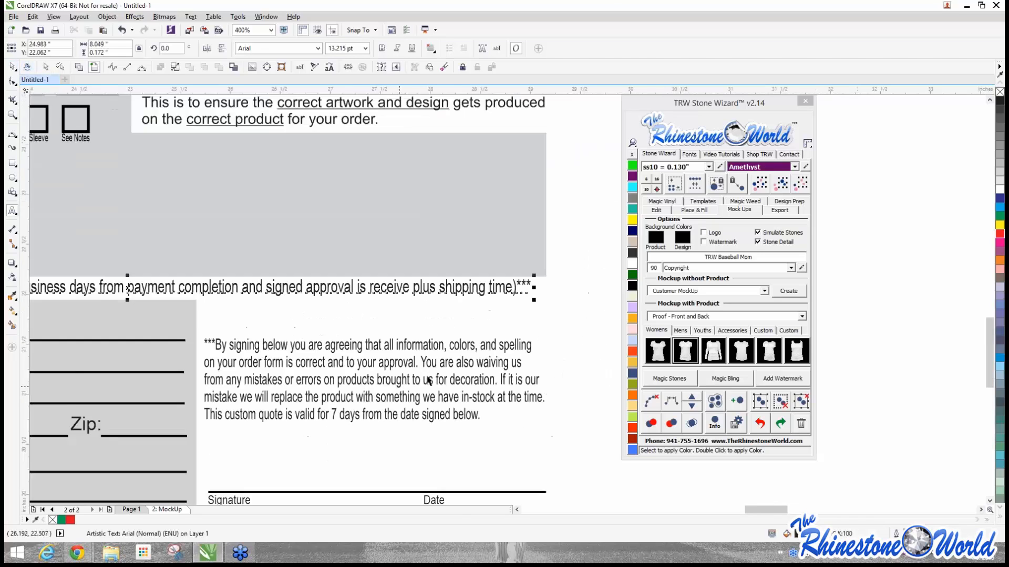
Step: Delete the Baseball Mom rhinestone design and the surname with number 24 from Page 1
drag(241, 158, 540, 458)
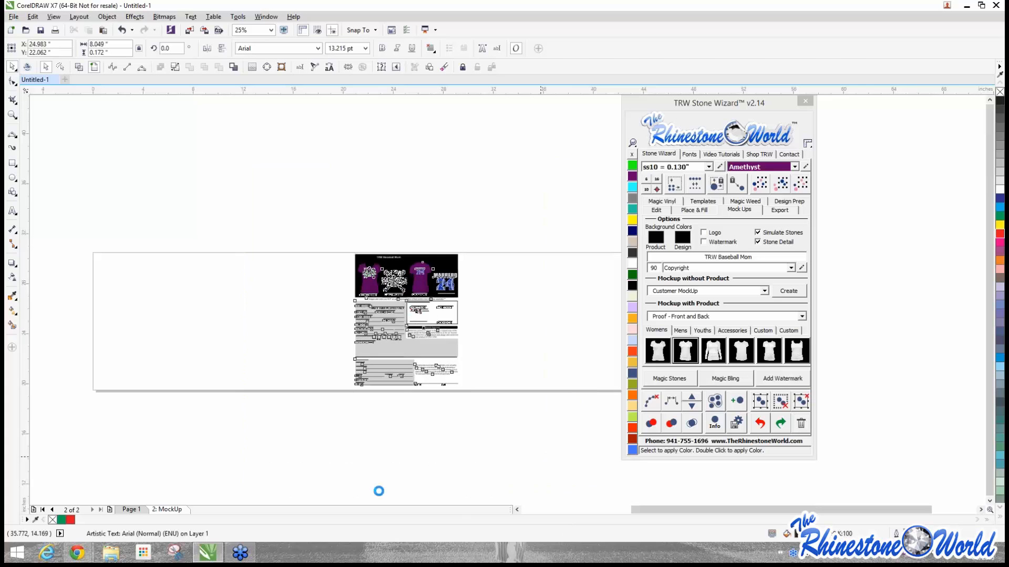
click(130, 510)
scroll(334, 411, down, 1)
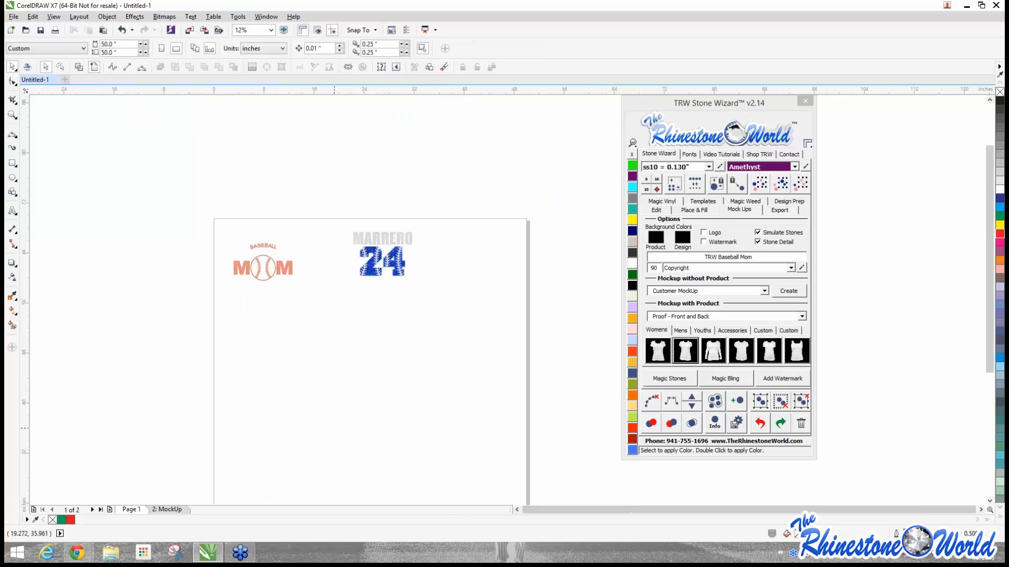
drag(143, 159, 464, 358)
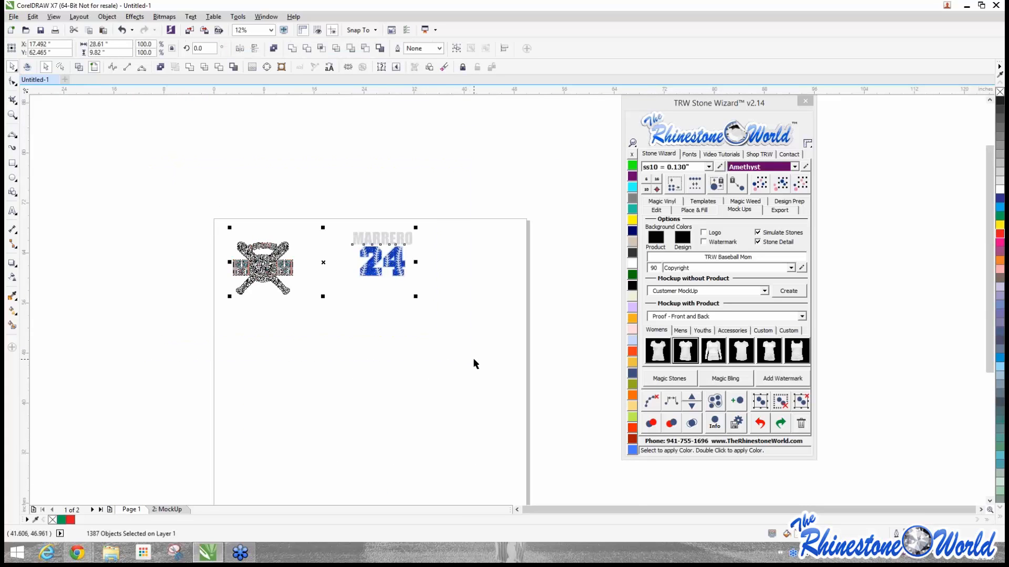
key(Delete)
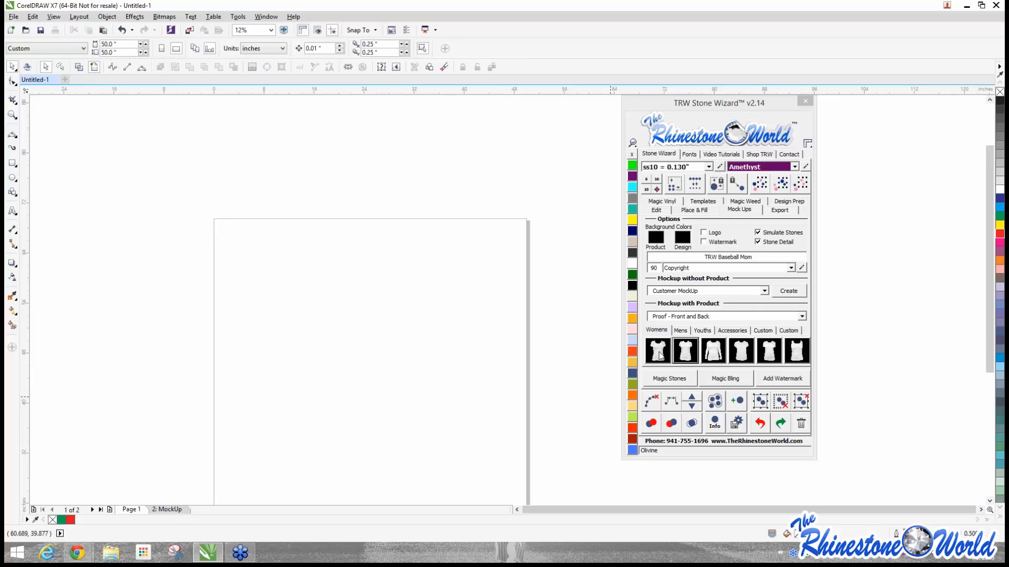
Step: Browse the mens, youths, accessories, custom and womens product categories available for mockups
click(681, 331)
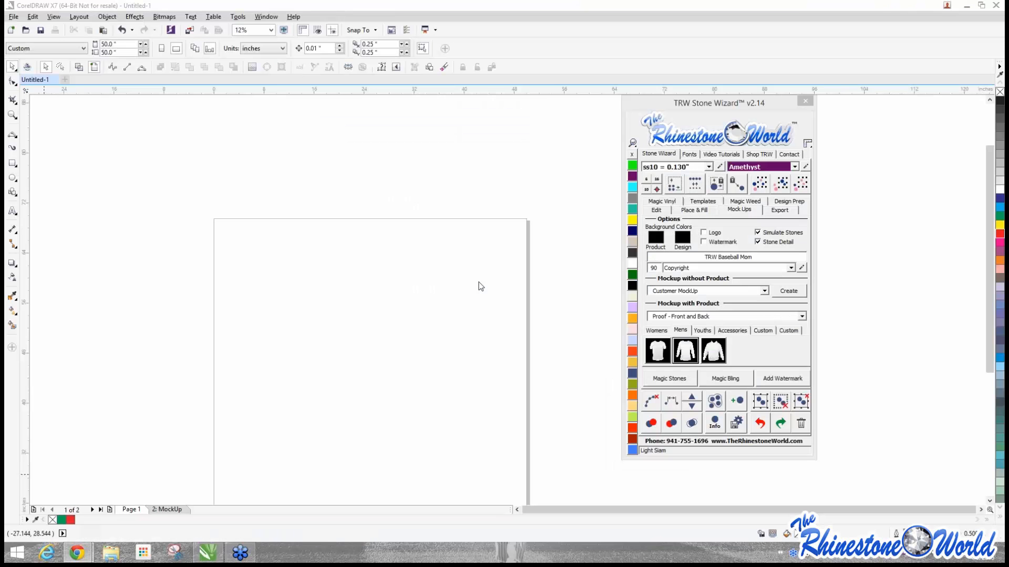
click(788, 330)
click(763, 330)
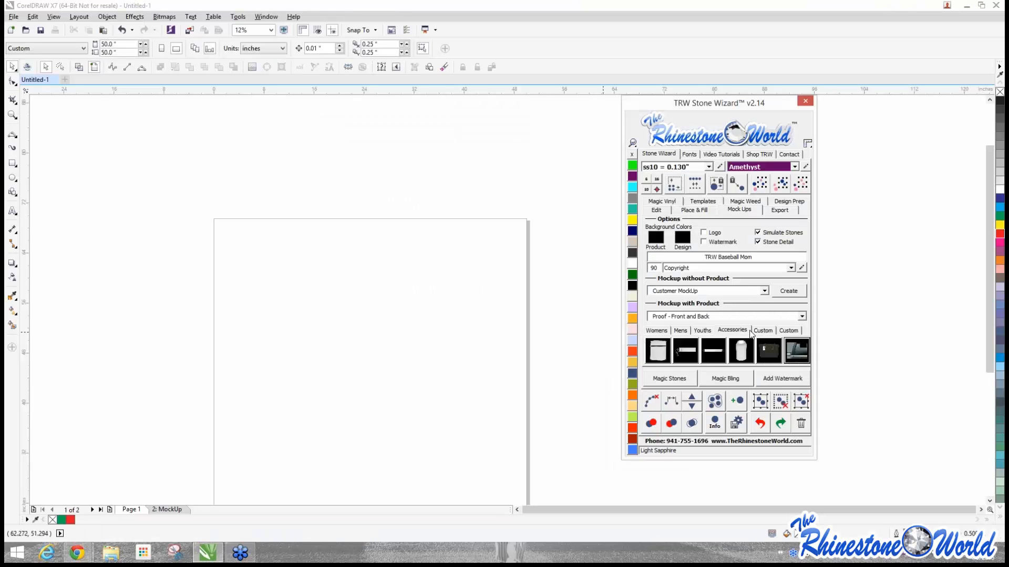
click(788, 331)
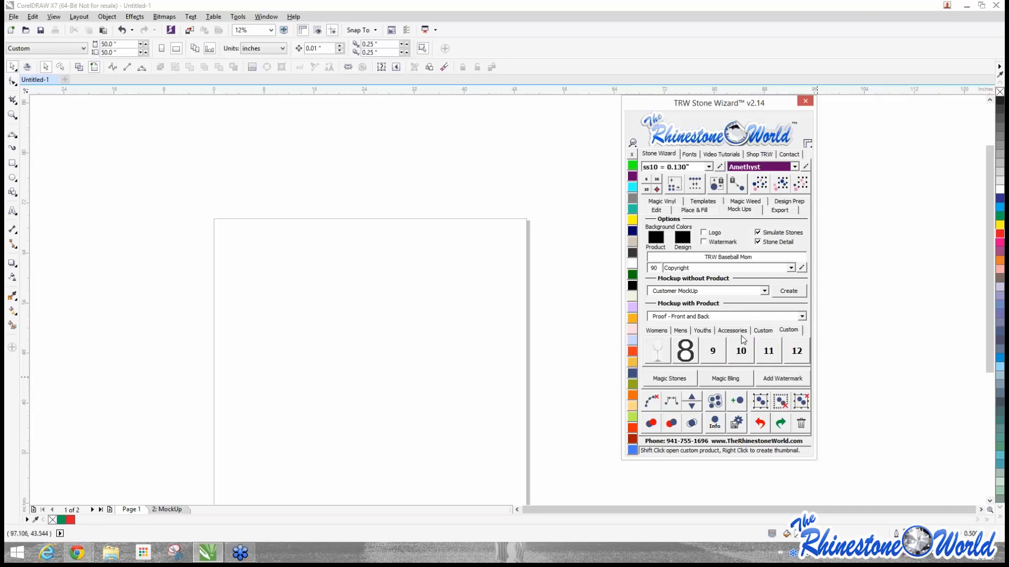
click(705, 331)
click(680, 330)
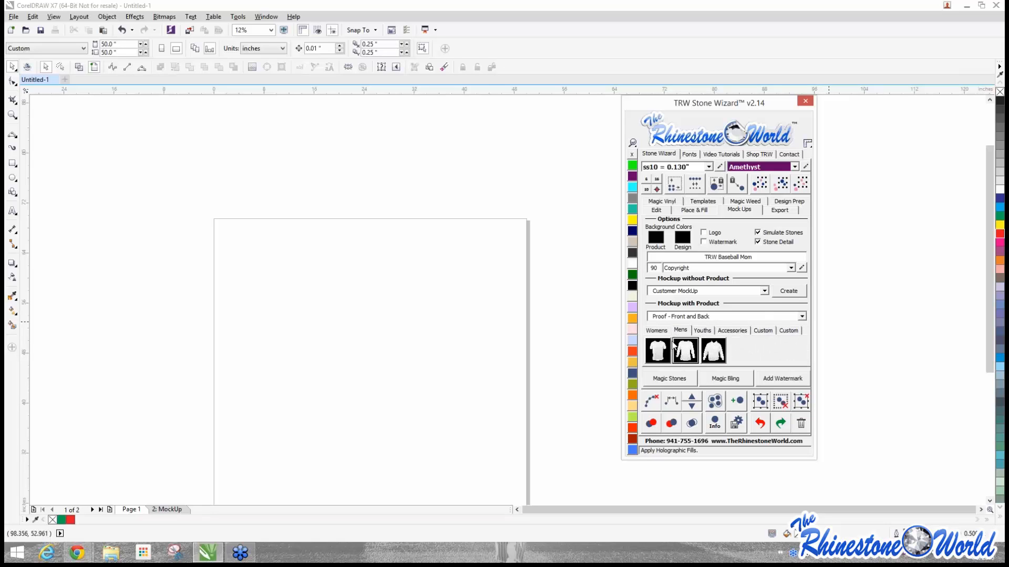
click(660, 331)
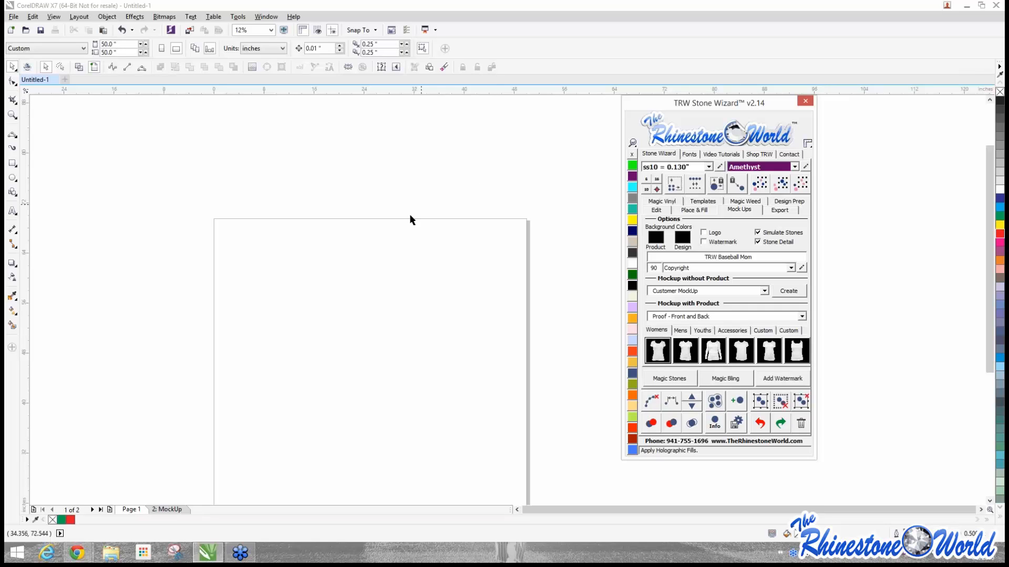
Step: Import the custom wine glass product as editable with text kept as text, and move the pair higher on Page 1
click(796, 332)
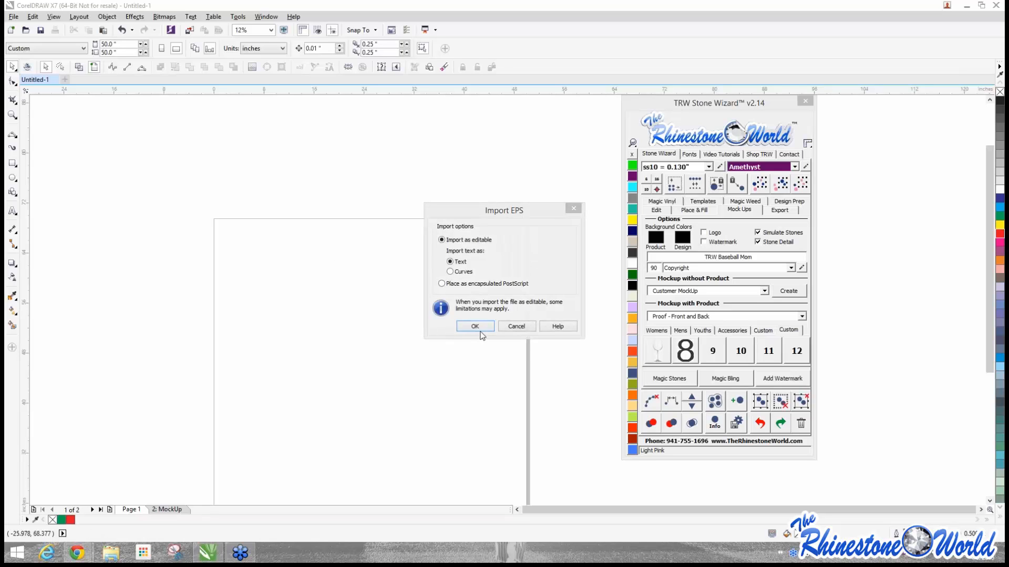
click(475, 326)
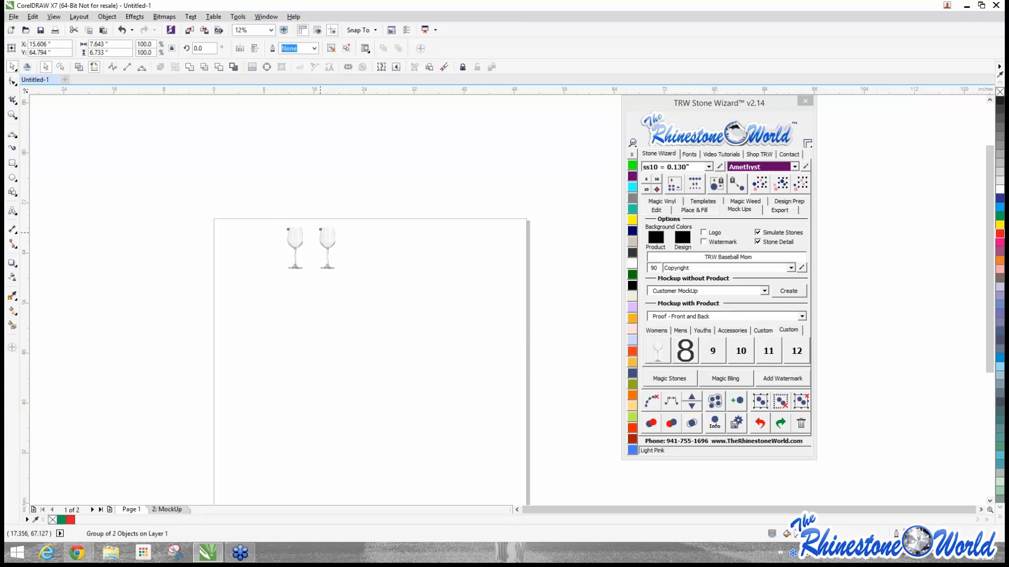
scroll(331, 252, up, 4)
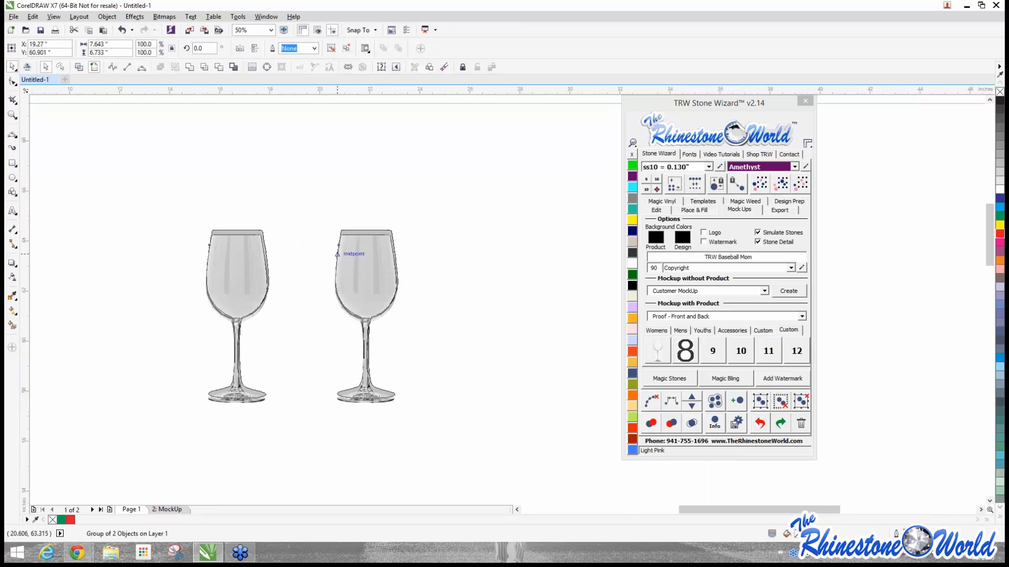
drag(336, 254, 356, 191)
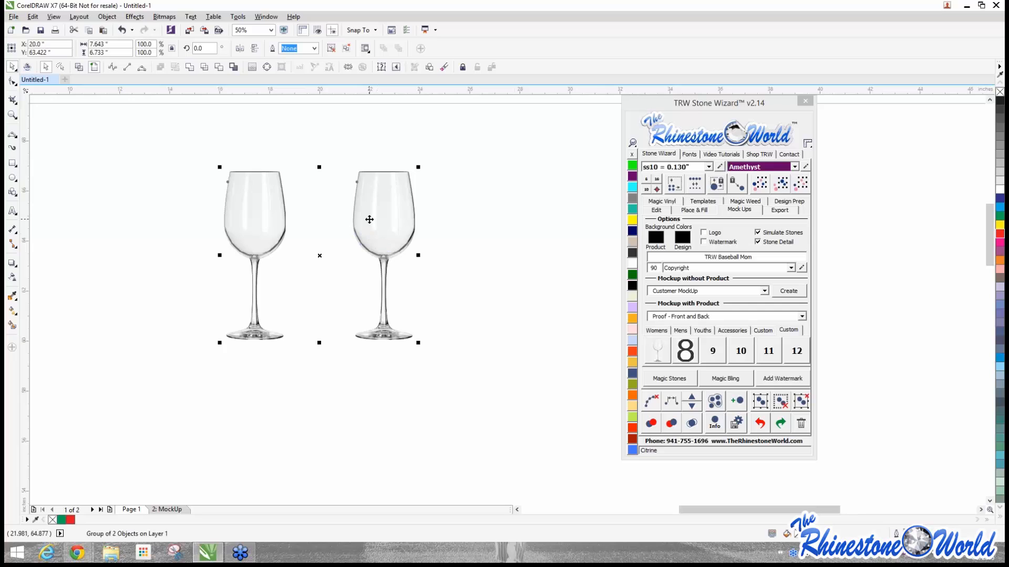
click(330, 208)
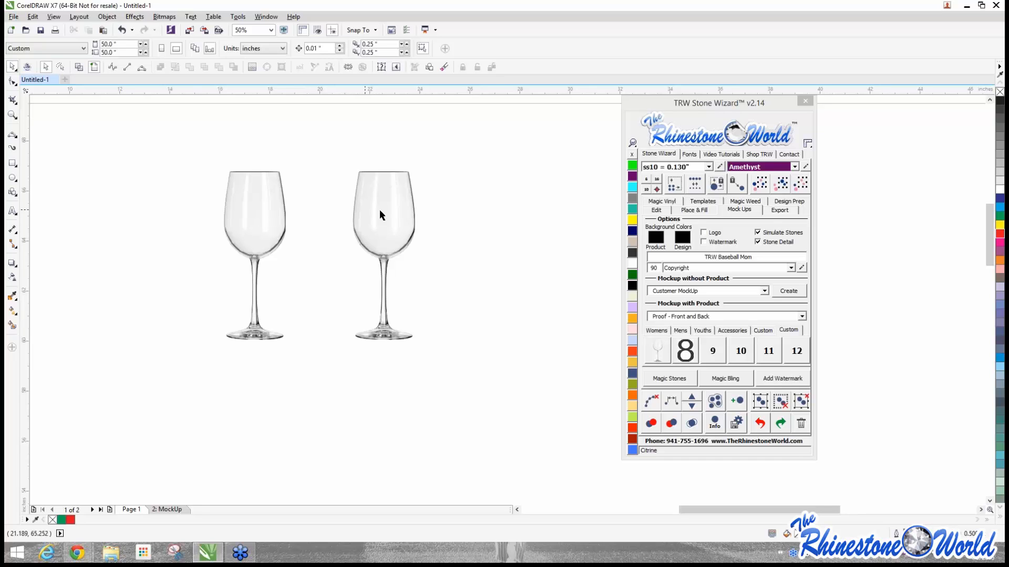
Step: Ungroup the wine glasses, delete one, and move the remaining glass toward the middle of the page
right_click(396, 213)
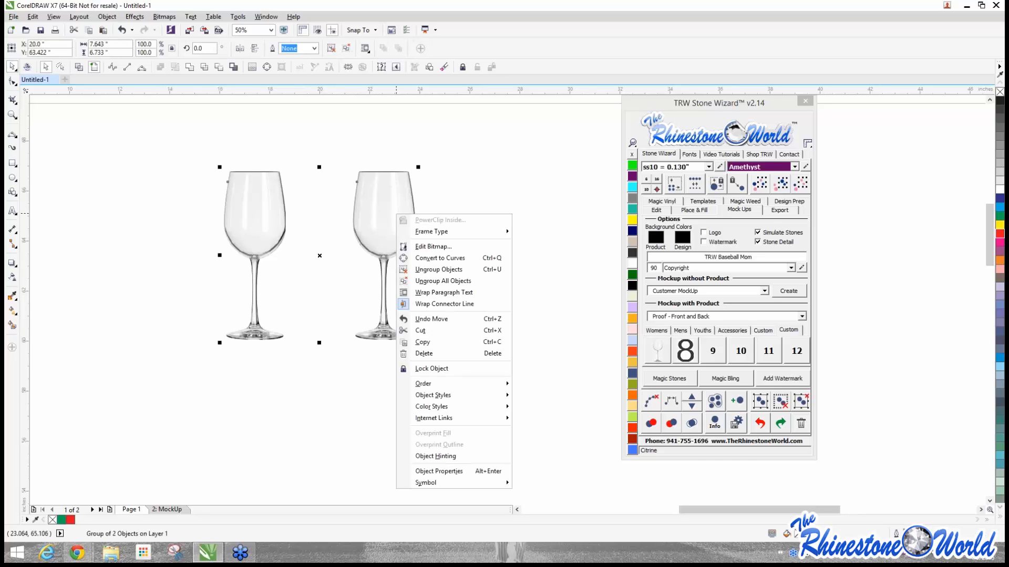
click(438, 269)
click(526, 263)
drag(368, 211, 412, 216)
drag(261, 216, 220, 260)
key(Delete)
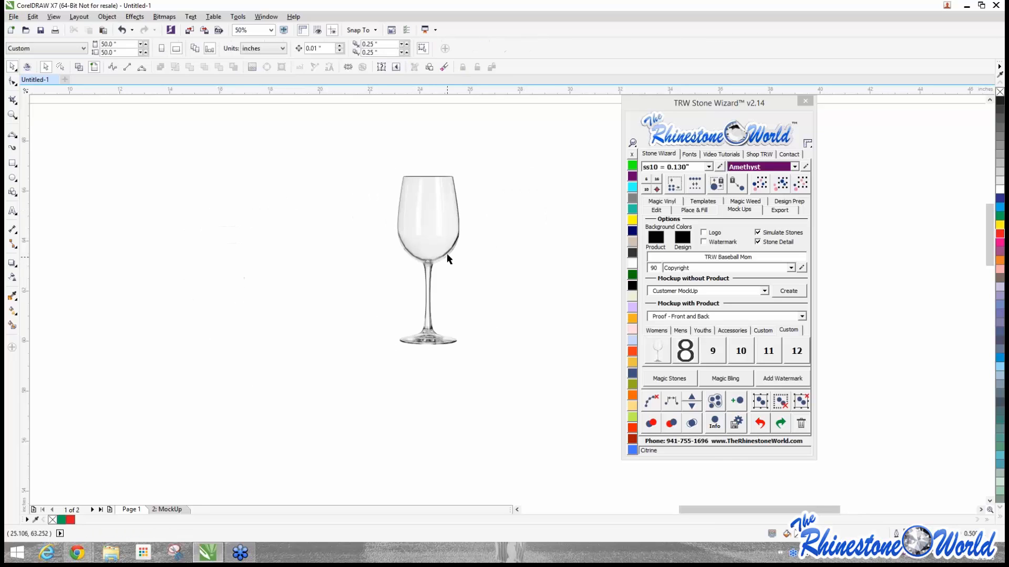
drag(429, 227, 326, 225)
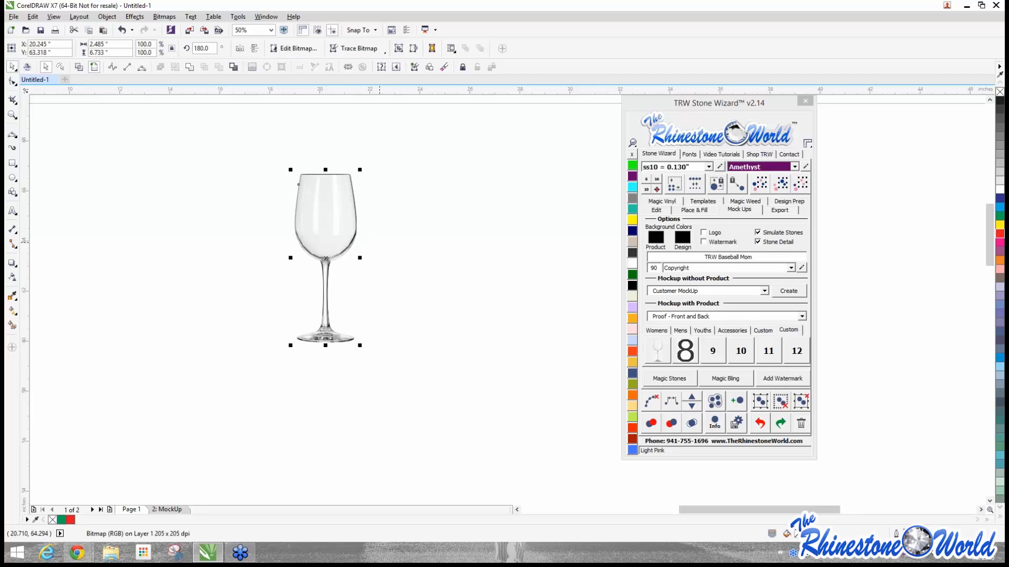
Step: Create the thumbnail for custom product slot 8 from the single wine glass and reposition the glass on the page
click(403, 240)
drag(336, 220, 314, 221)
right_click(690, 353)
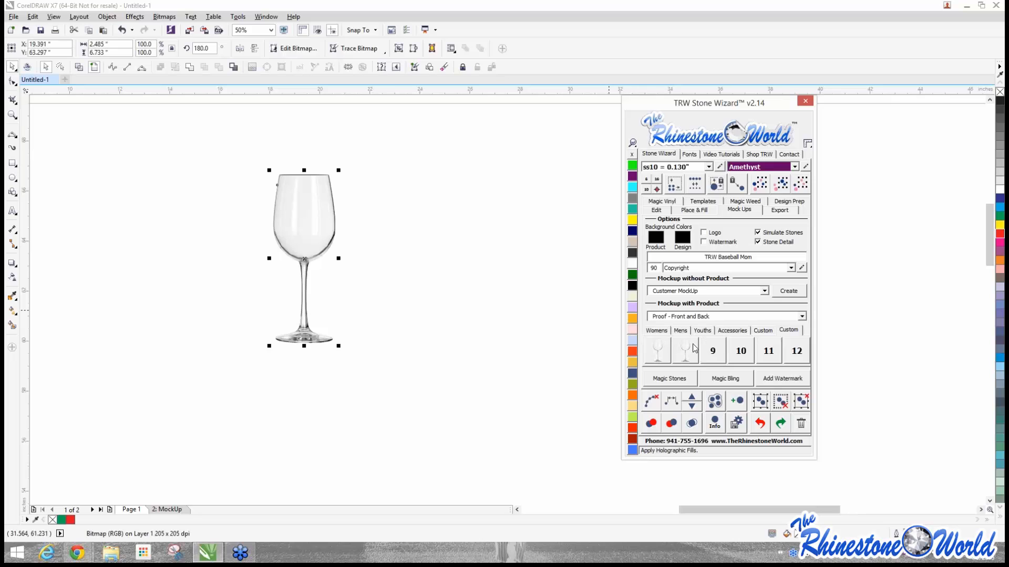
click(374, 276)
drag(286, 229, 258, 239)
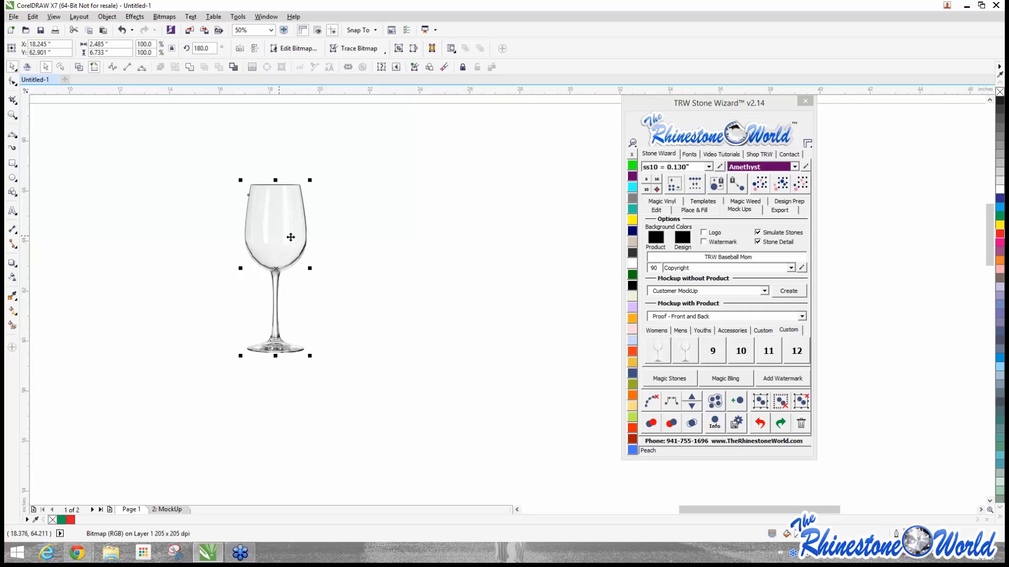
Step: Paste a test copy of the wine glass beside the original, delete it, and move the remaining glass further left on the page
key(Escape)
click(261, 213)
click(445, 181)
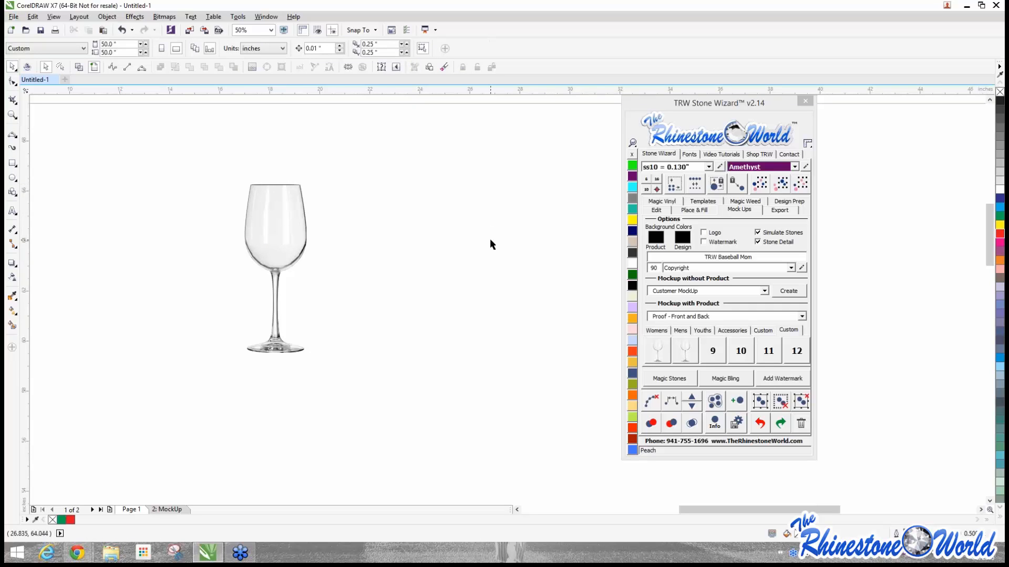
key(ctrl+v)
drag(264, 240, 379, 249)
key(Delete)
drag(282, 225, 216, 229)
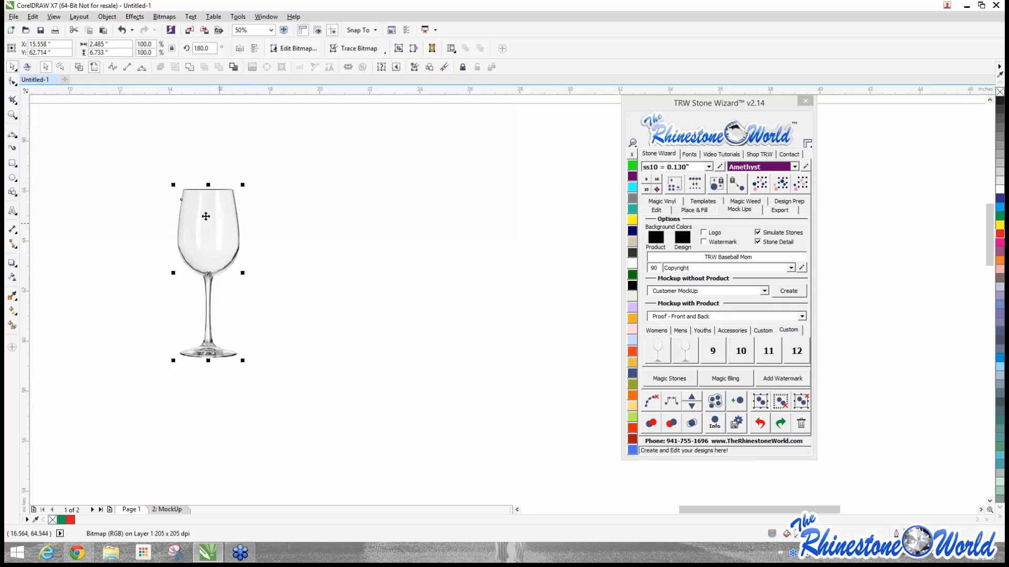
Step: Open the front and back template files of custom product 8, nudge the wine glass in Untitled-1, and return to the templates
click(690, 353)
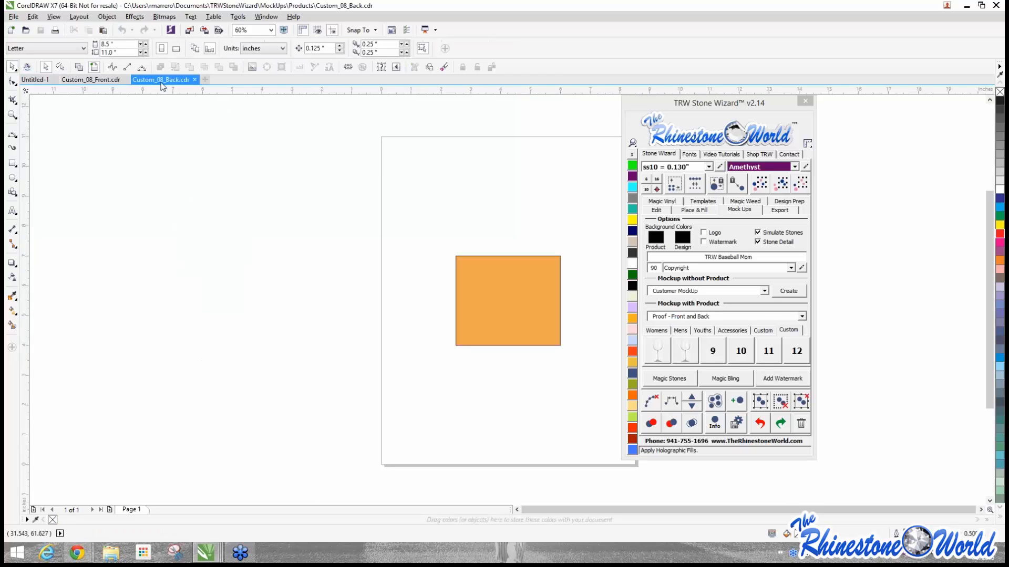
click(31, 83)
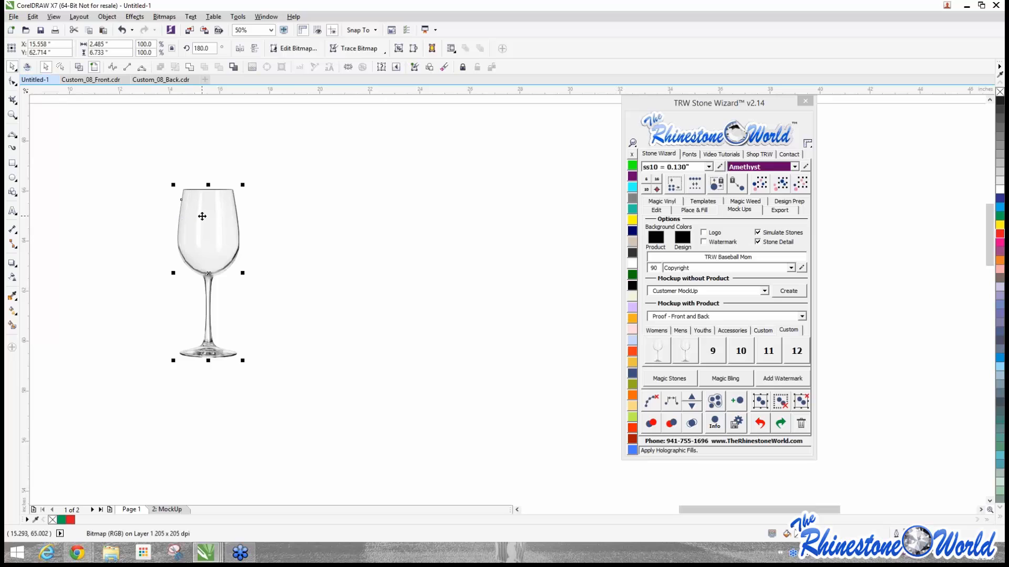
drag(203, 217, 286, 204)
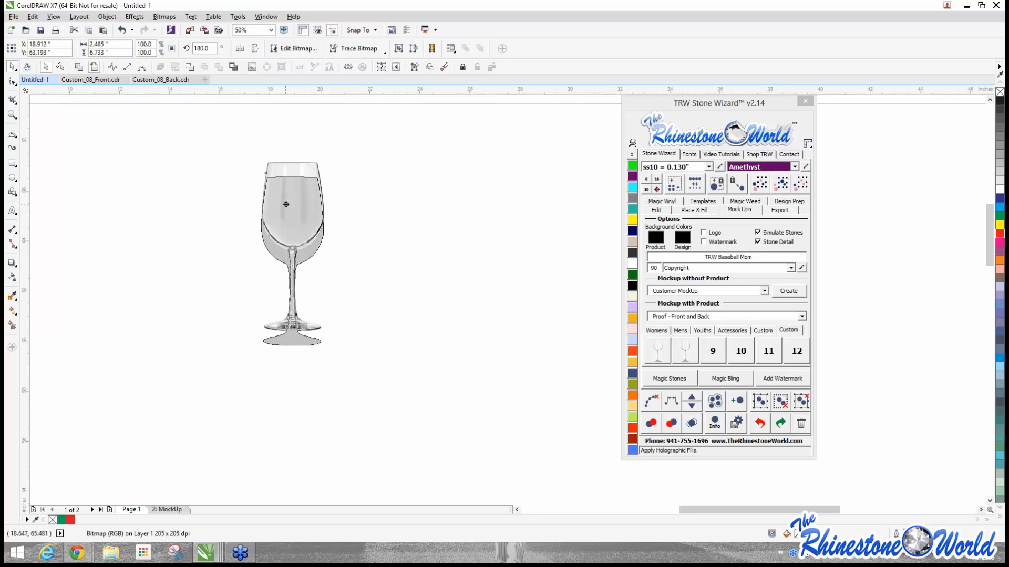
click(93, 82)
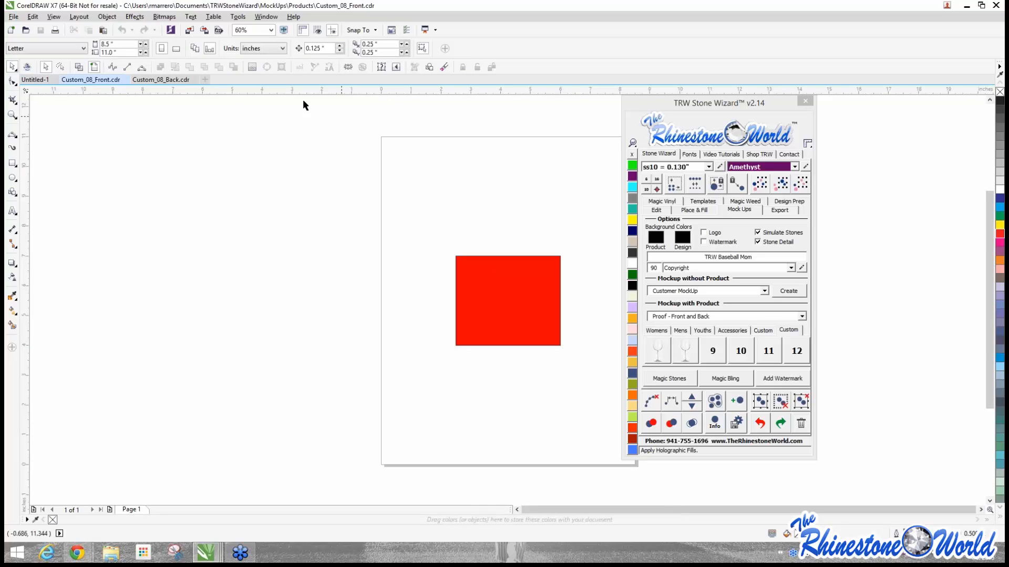
click(184, 82)
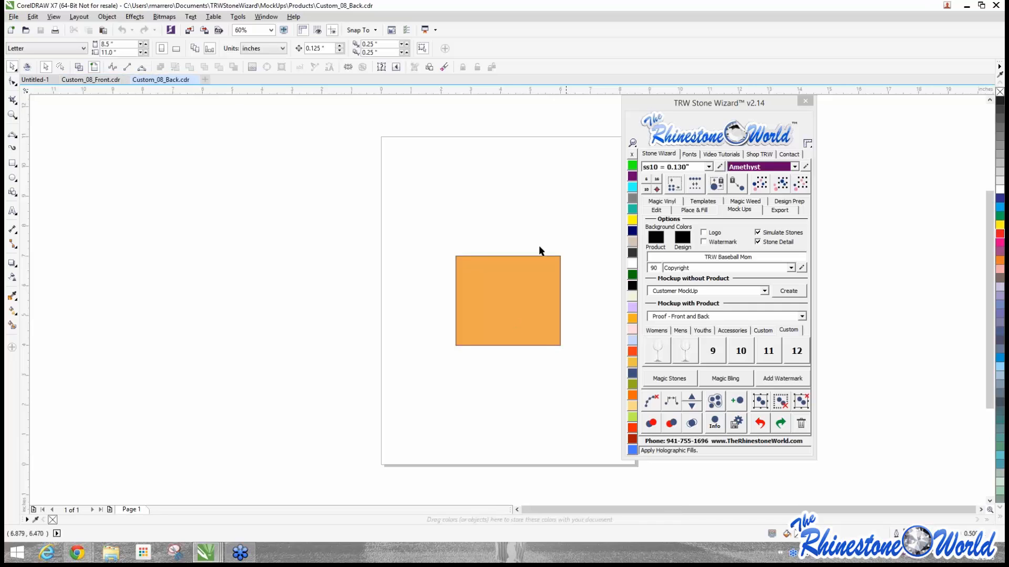
Step: Delete the orange back-design rectangle and close Custom_08_Back without saving the changes
click(536, 262)
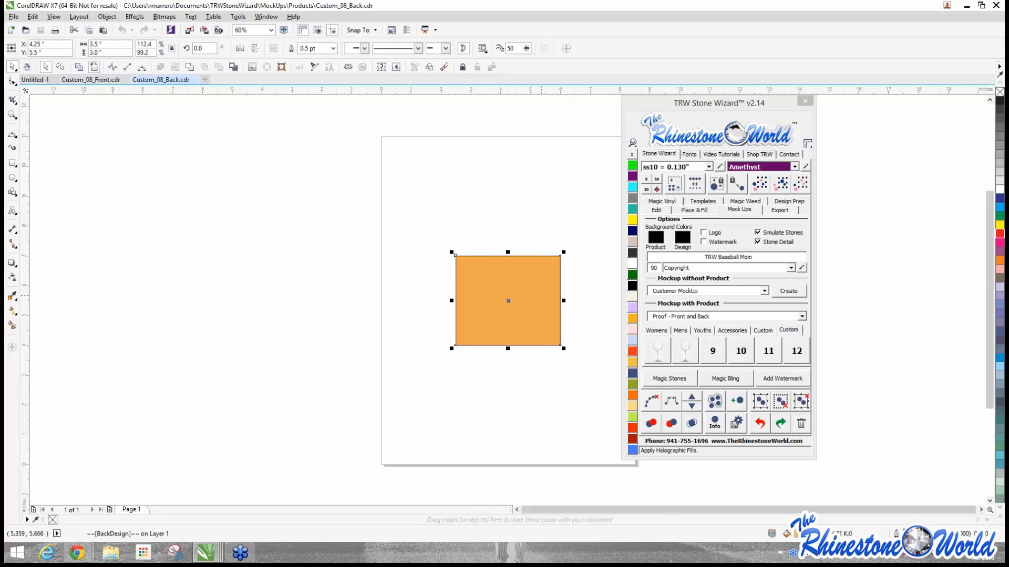
key(Delete)
click(194, 81)
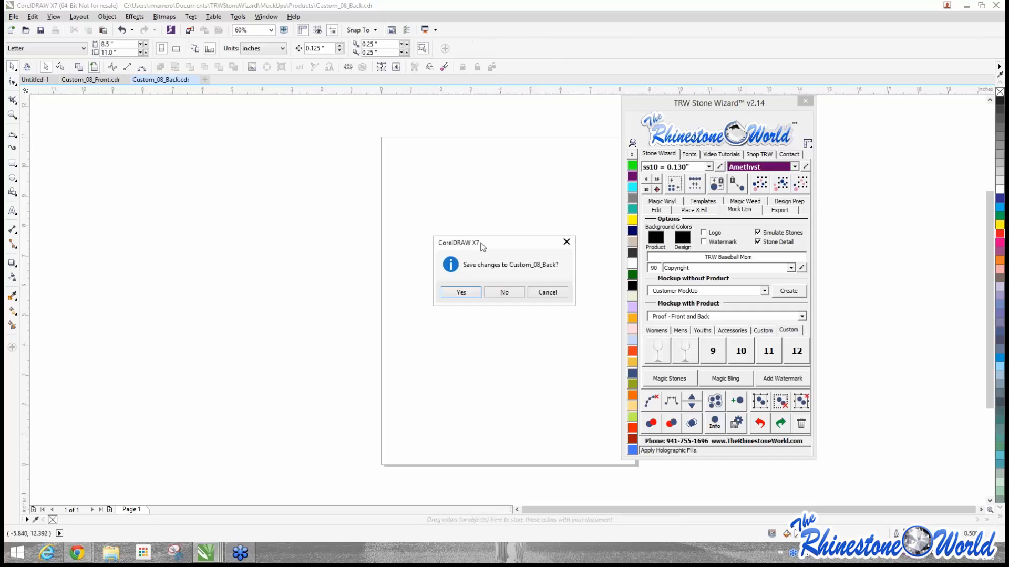
click(519, 289)
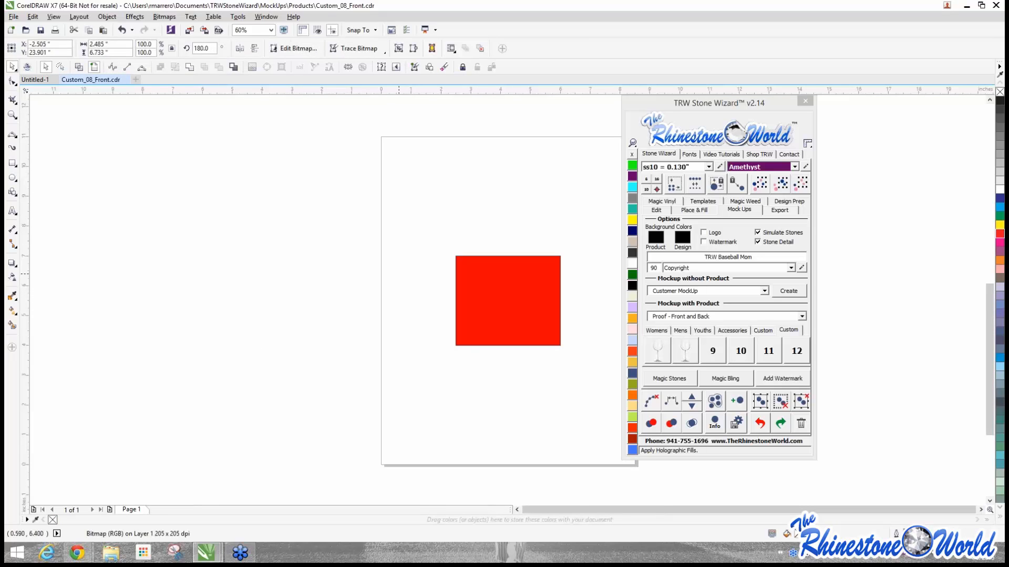
Step: Bring the wine glass onto the page in Custom_08_Front and position it beside the red design rectangle, moved out of the way
scroll(398, 273, down, 3)
drag(384, 124, 403, 269)
scroll(404, 269, up, 3)
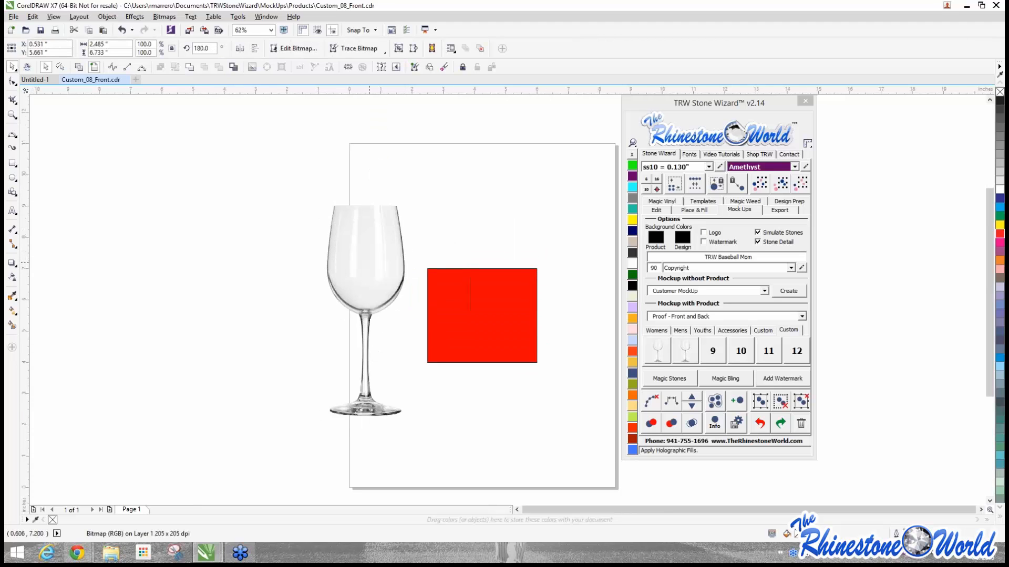
click(467, 309)
drag(403, 297, 431, 272)
drag(467, 309, 562, 297)
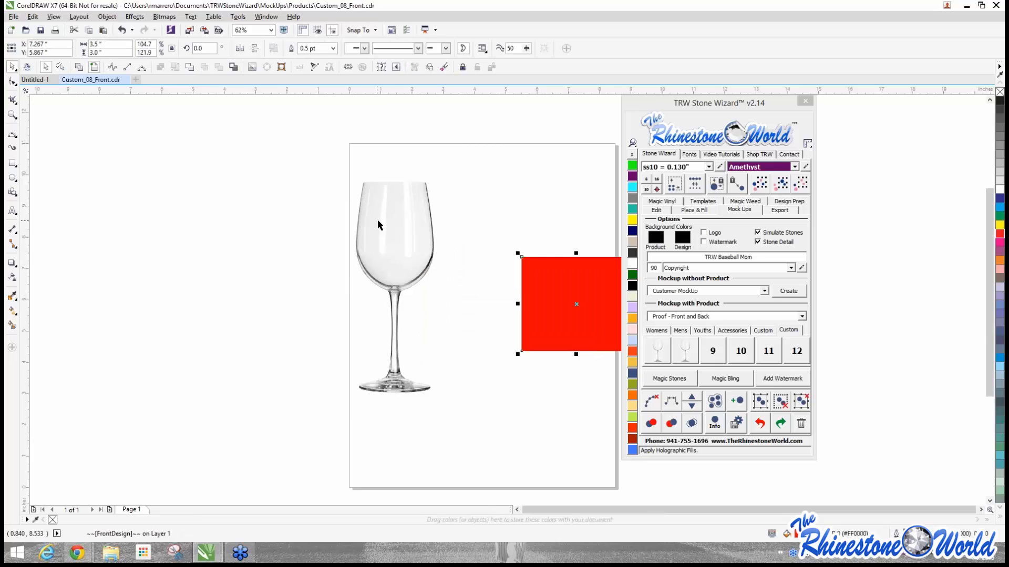
drag(377, 220, 401, 228)
Step: Shrink the red design rectangle to about 1.71 by 1.47 inches and place it over the glass bowl
drag(544, 290, 498, 253)
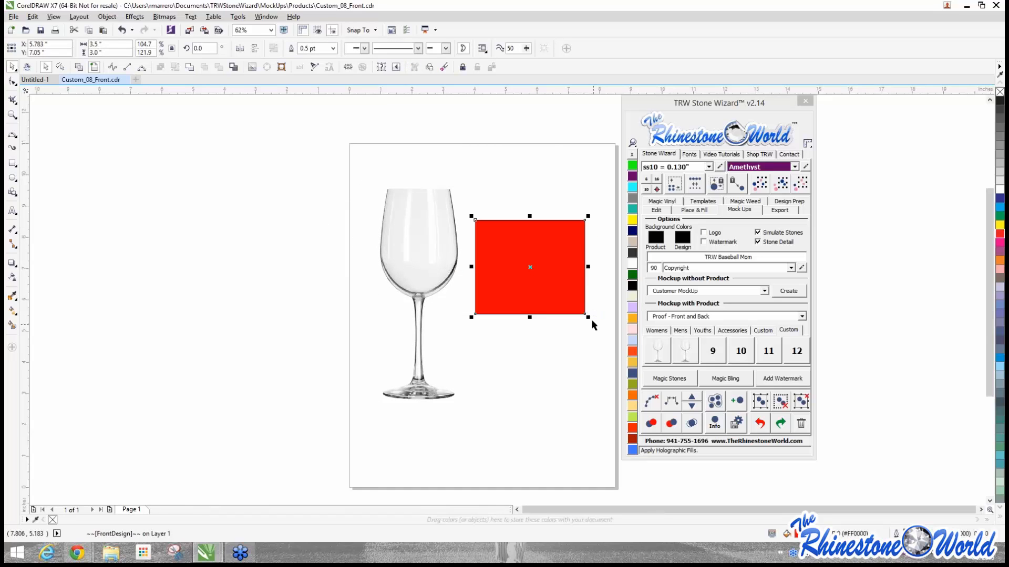
drag(591, 319, 434, 239)
click(513, 265)
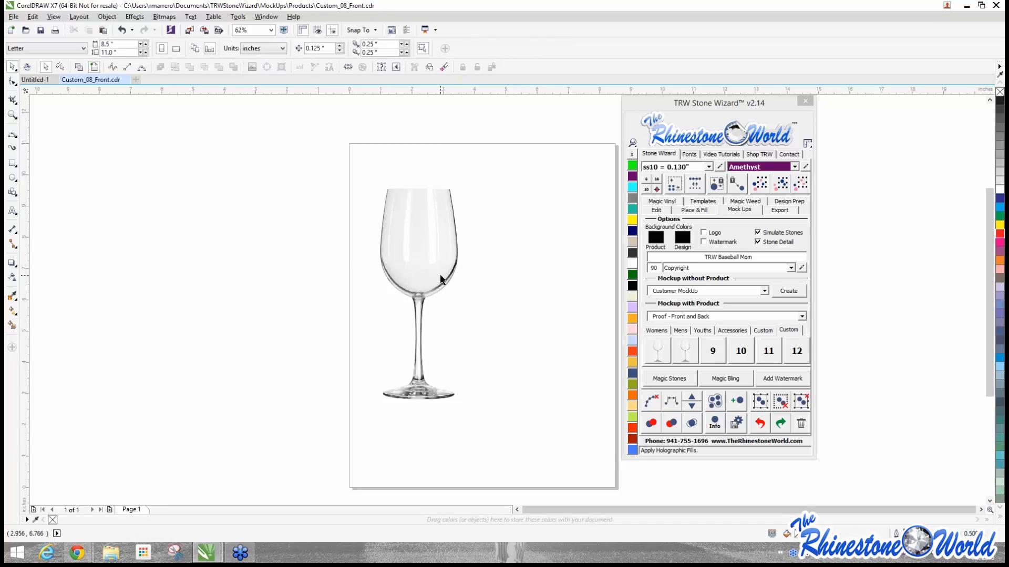
Step: Send the wine glass bitmap to the back, behind the red design rectangle
click(440, 270)
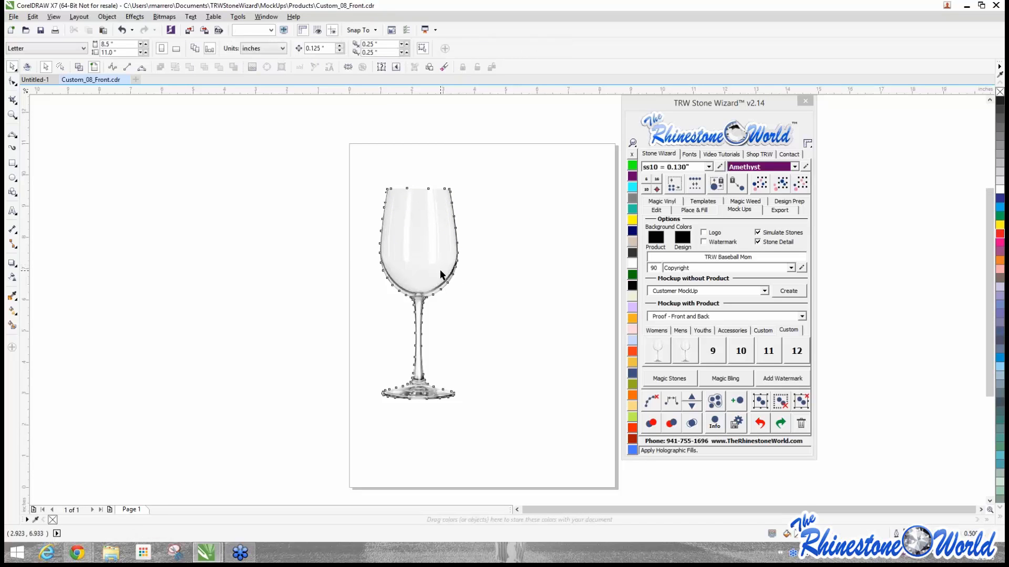
click(656, 209)
click(704, 354)
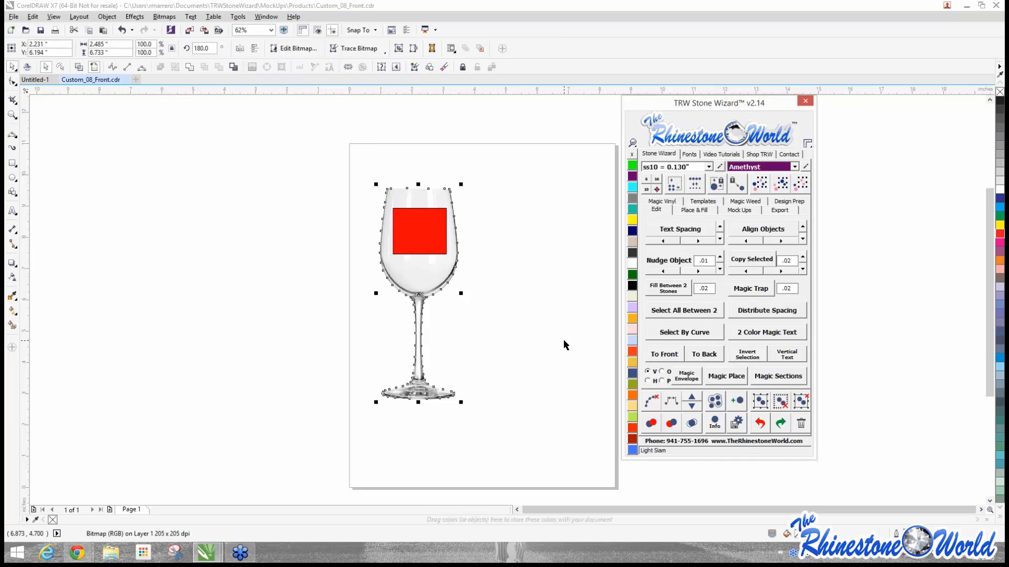
click(563, 344)
Step: With the red design rectangle selected, set the size for custom product slot 8 to 2.75 in the mockup tools
scroll(436, 219, up, 3)
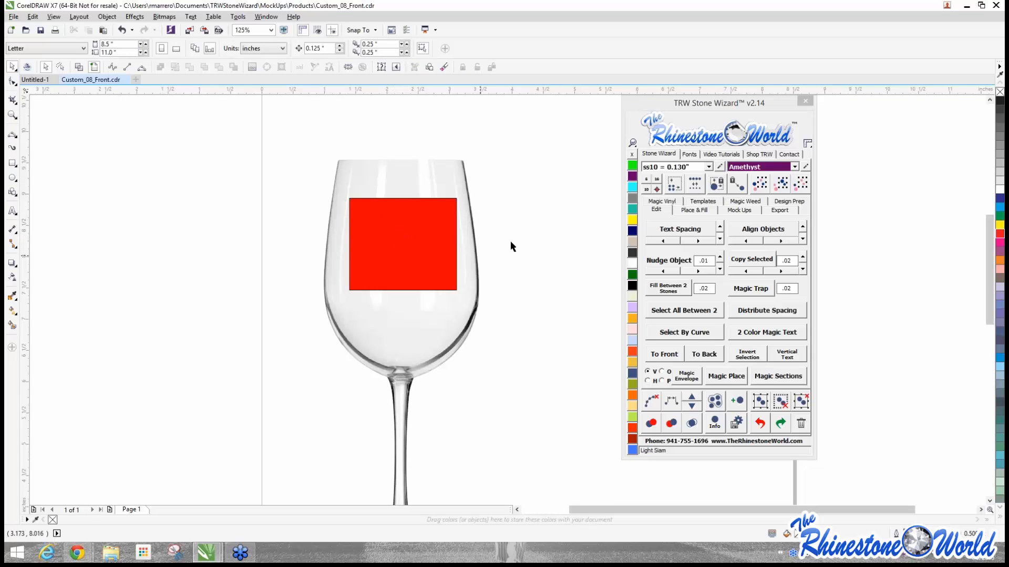
click(411, 226)
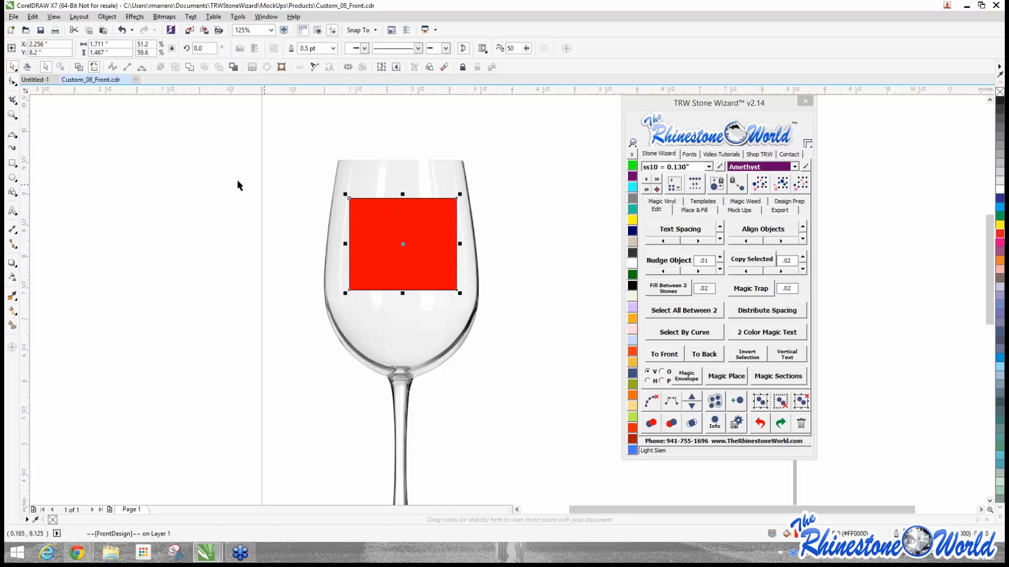
click(249, 231)
click(405, 232)
click(755, 212)
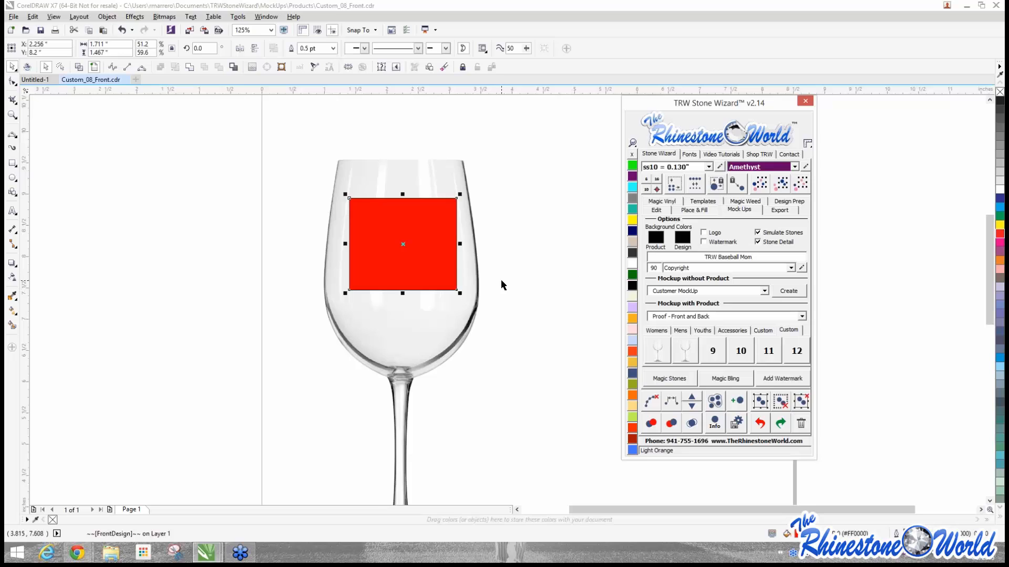
click(691, 352)
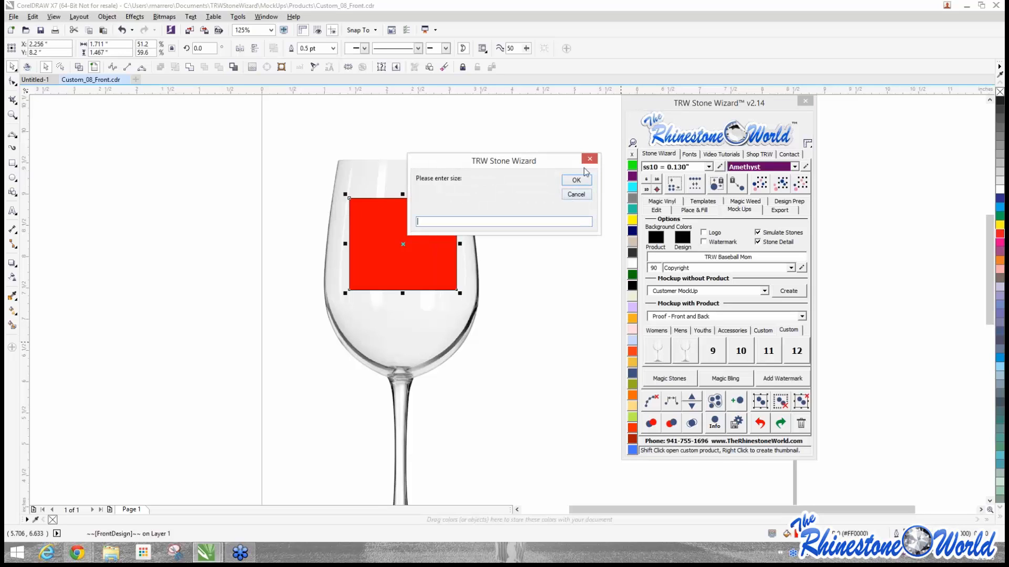
click(589, 159)
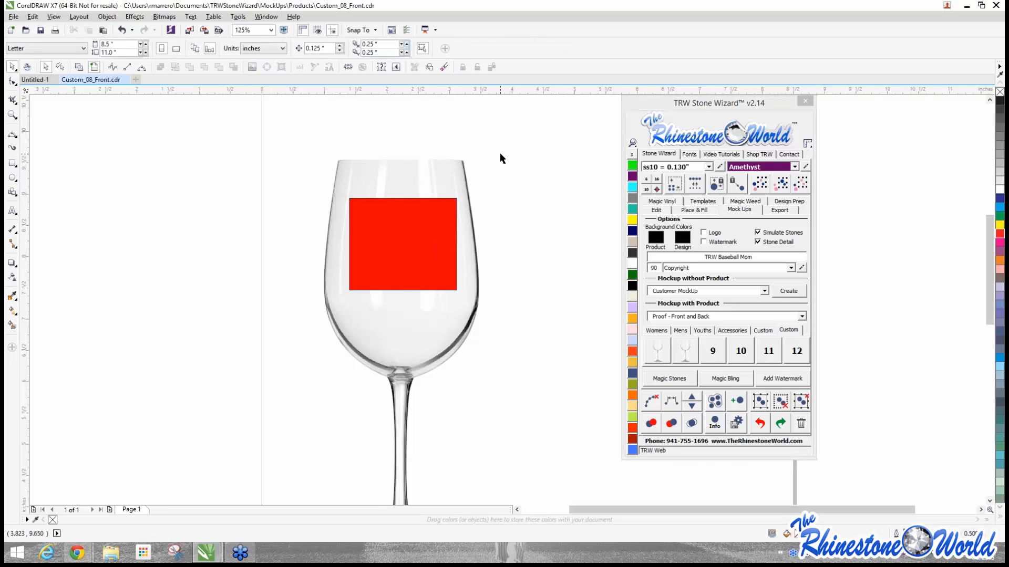
click(403, 244)
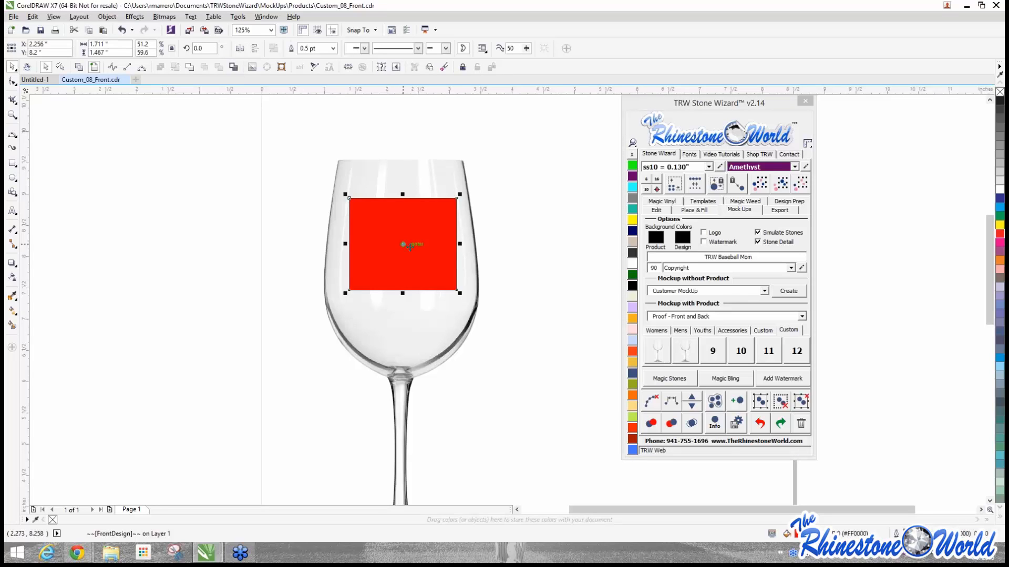
click(685, 352)
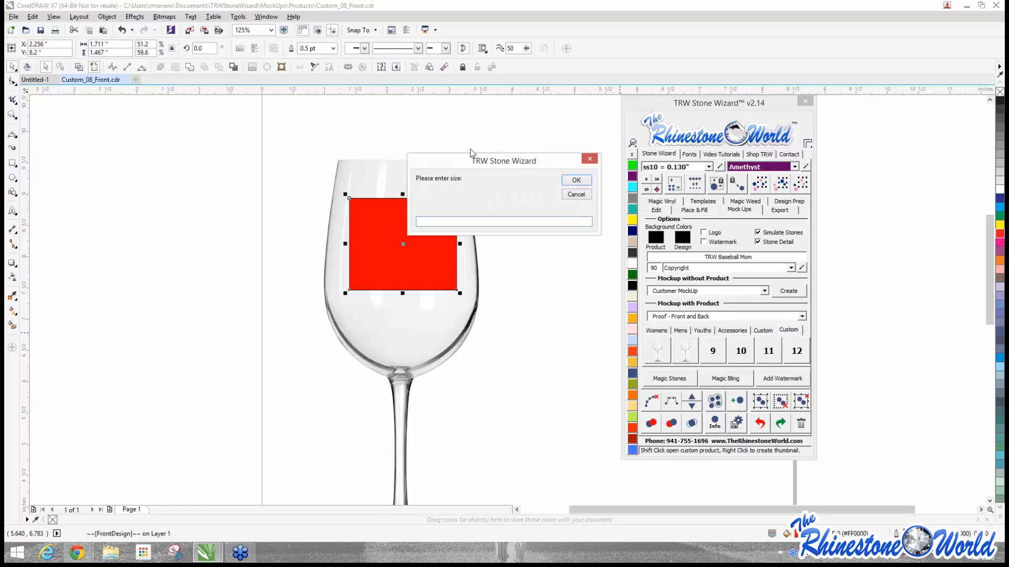
drag(458, 167, 355, 200)
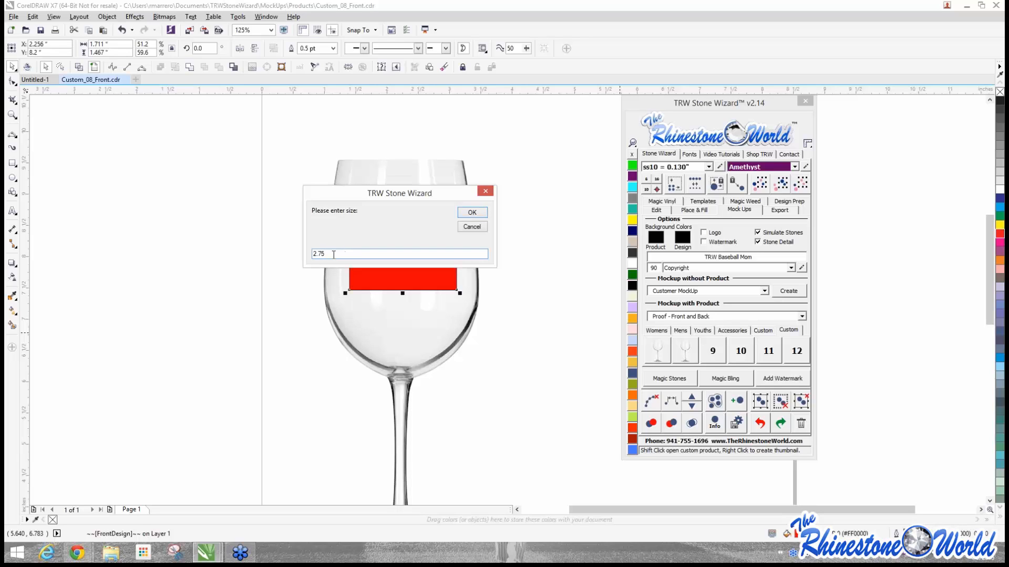
click(483, 212)
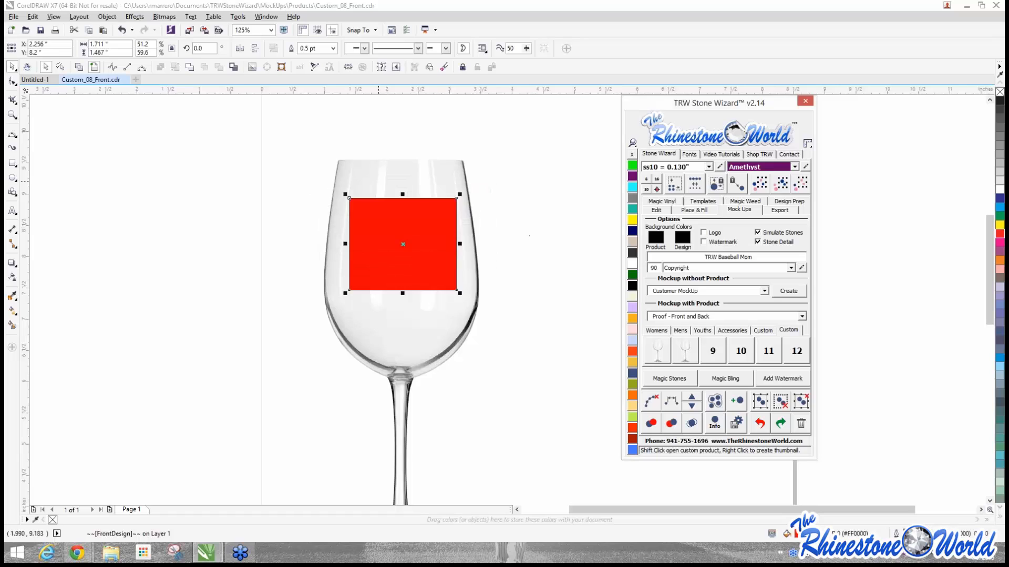
Step: Select the glass and rectangle together and save the drawing as Custom_08_Front in the Products folder, replacing the existing file
click(303, 129)
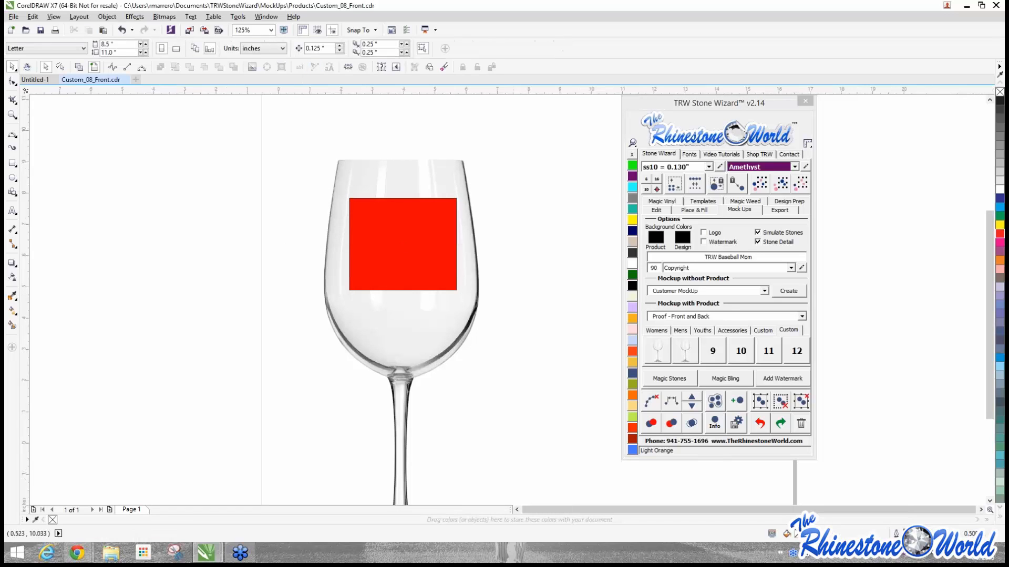
scroll(295, 129, down, 1)
drag(294, 129, 471, 384)
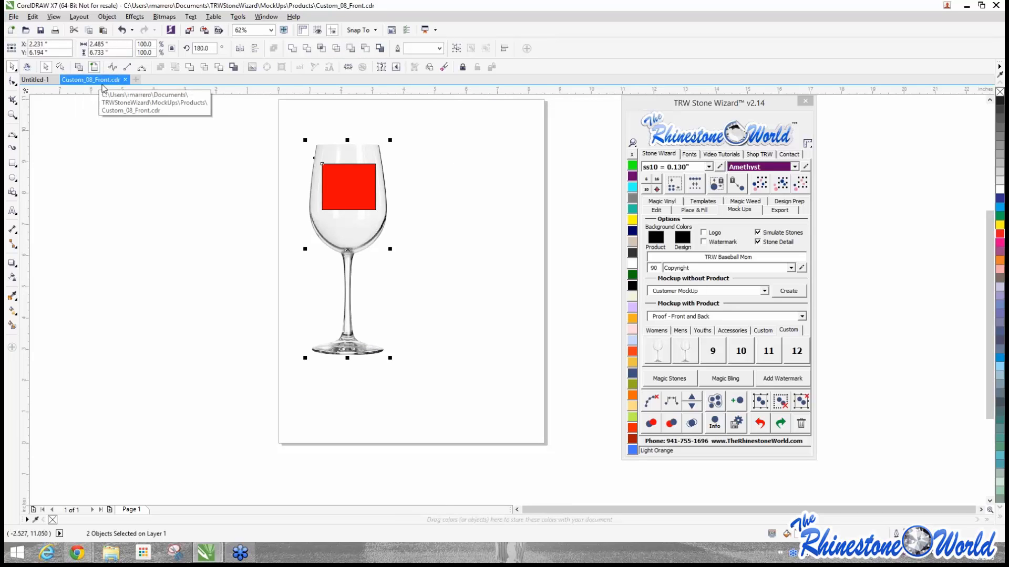
click(14, 17)
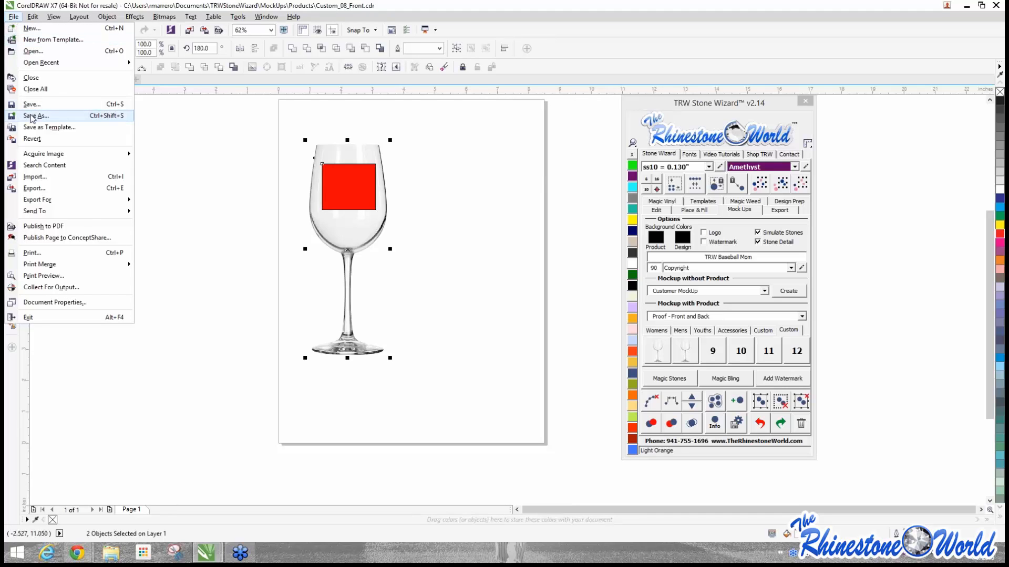
click(33, 116)
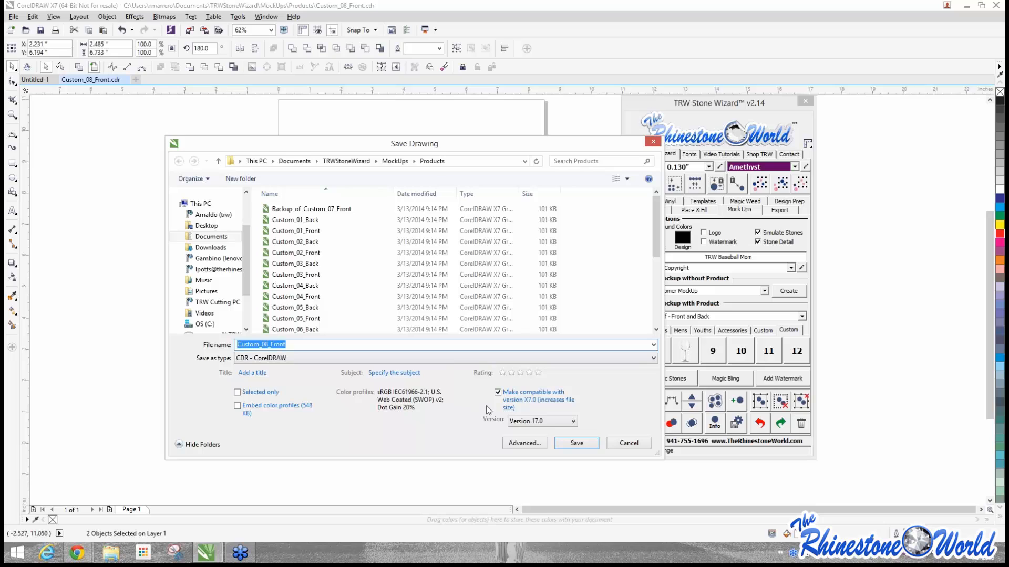
click(590, 442)
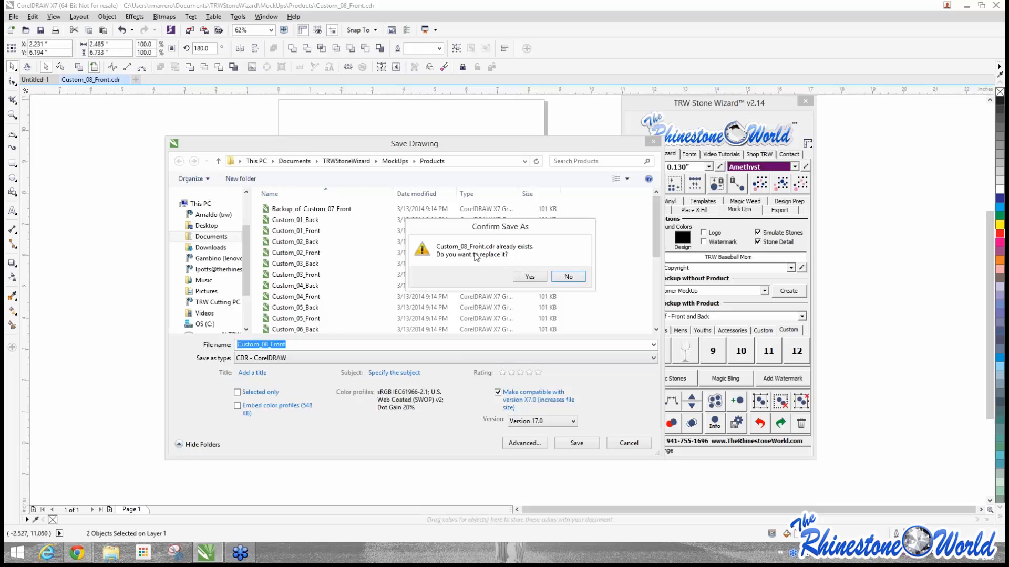
click(529, 282)
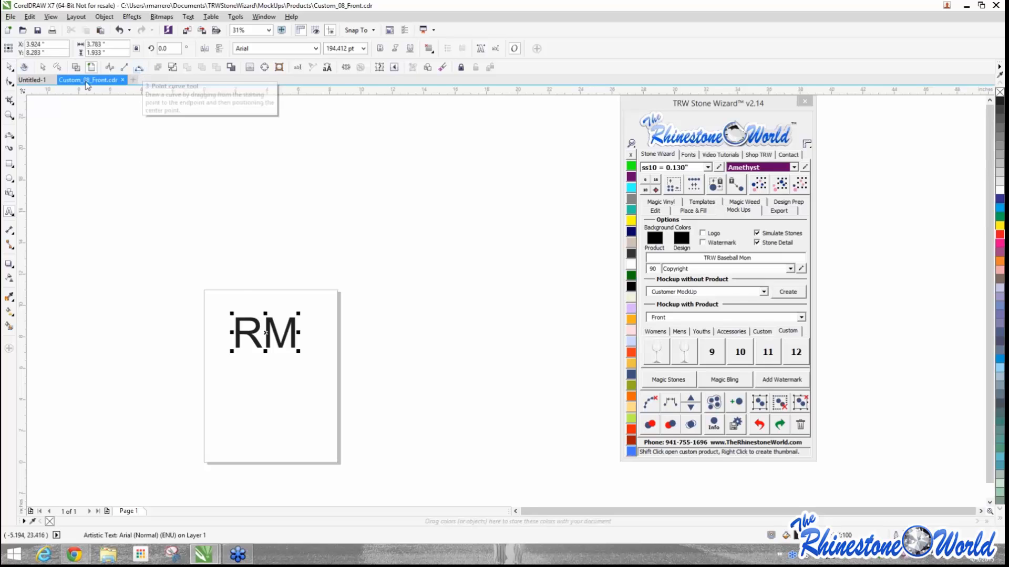
Step: Change the font of the RM text to the favorite font TRW Baseball Laces HTV and return to the Pick tool
drag(295, 329, 246, 328)
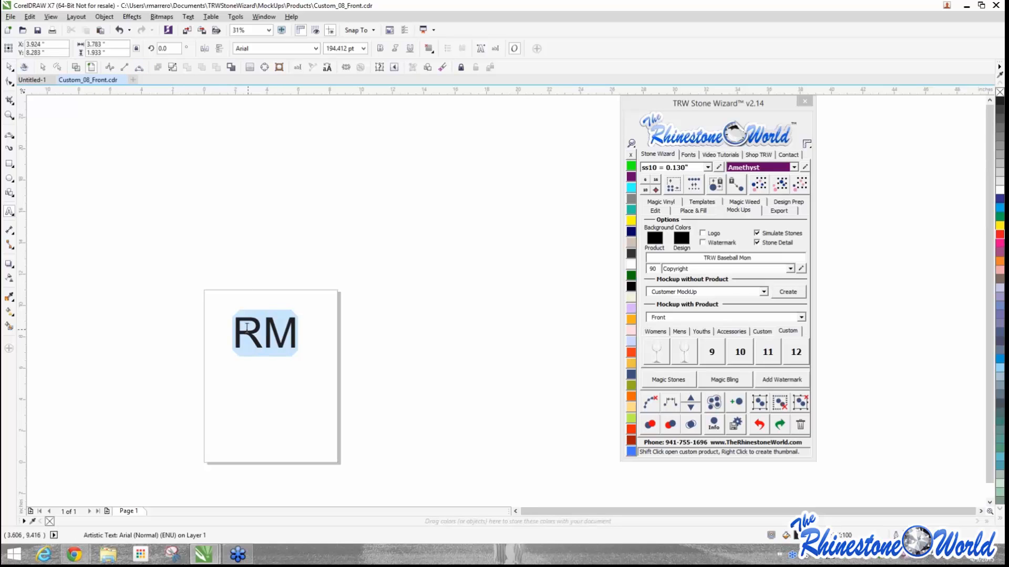
click(688, 153)
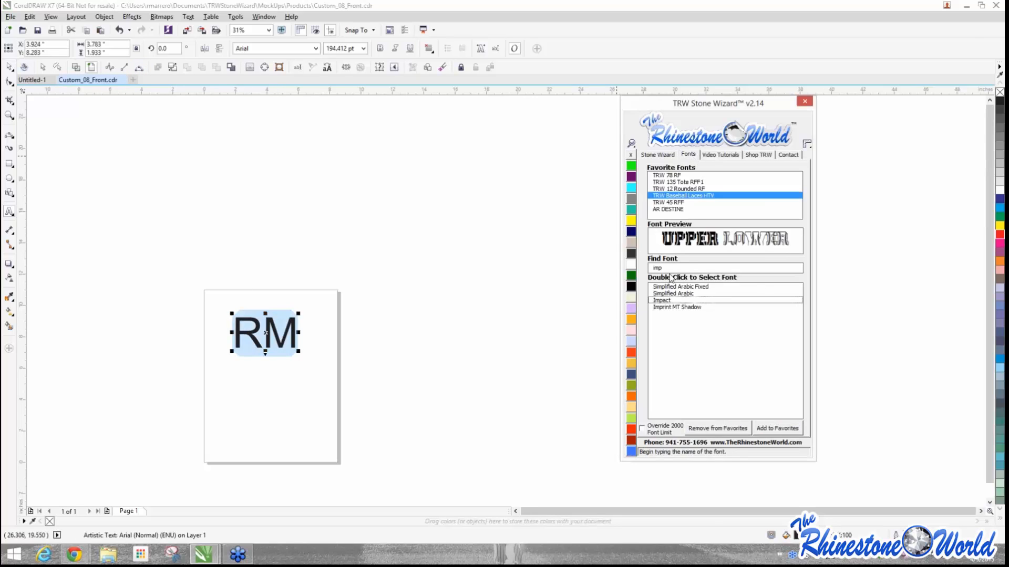
click(670, 202)
click(677, 196)
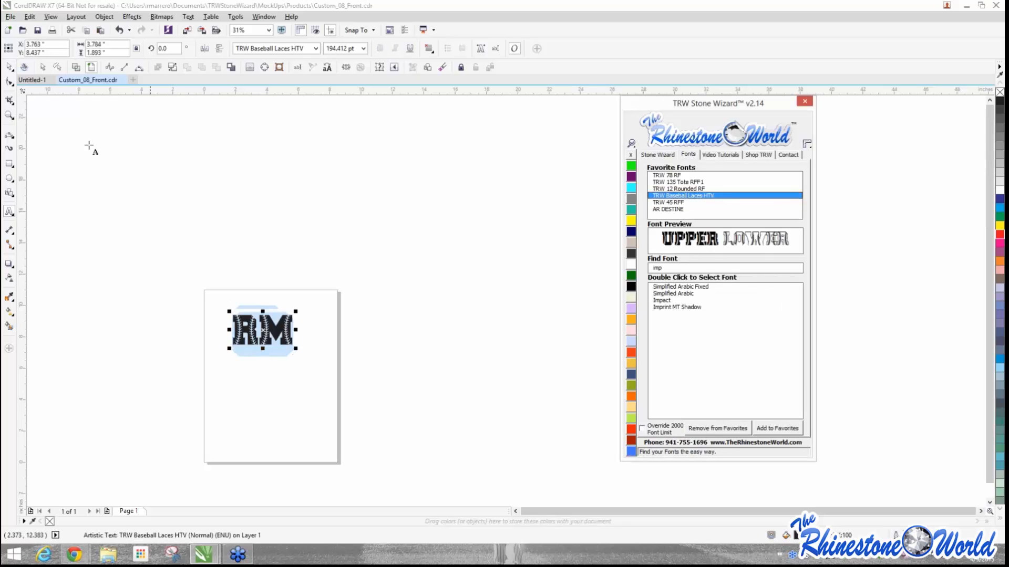
click(10, 70)
click(10, 70)
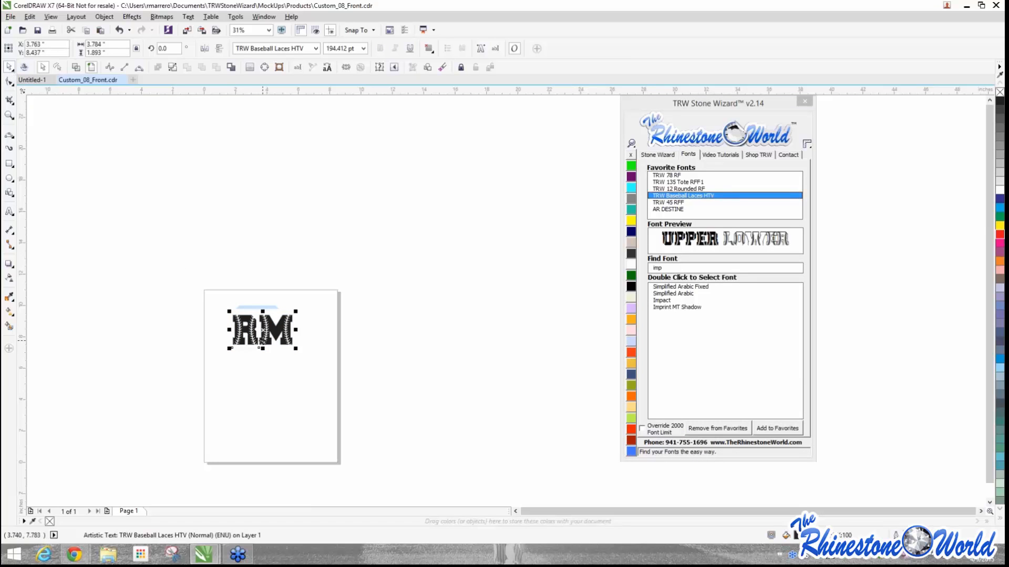
Step: Paste the RM text into a new 50 by 11 in document and move it toward the left half of the page
click(236, 248)
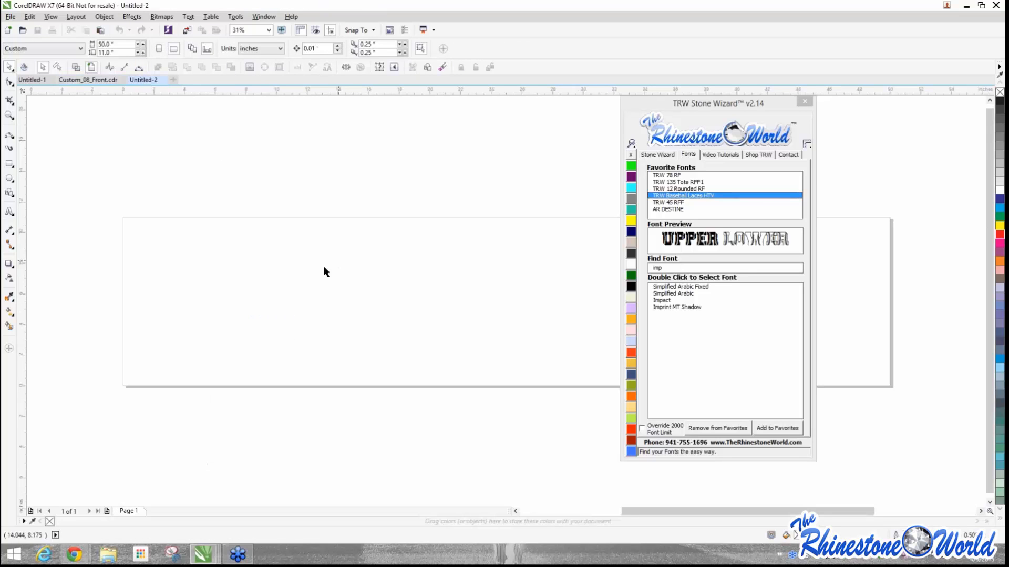
key(ctrl+v)
drag(481, 252, 361, 249)
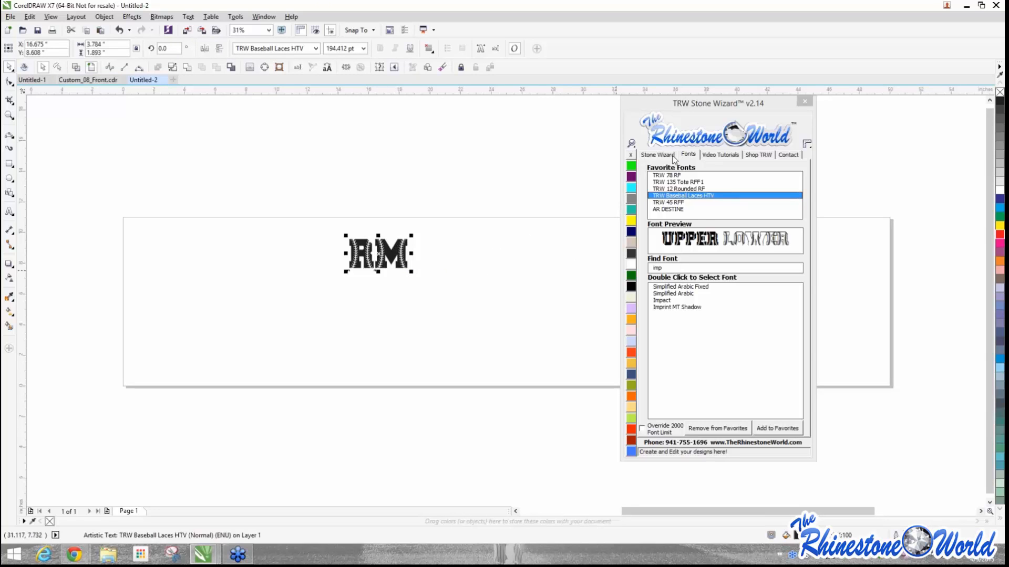
Step: Shrink the RM text to about 1.8 in wide and create a front mockup of it on the slot 8 custom wine glass
click(657, 155)
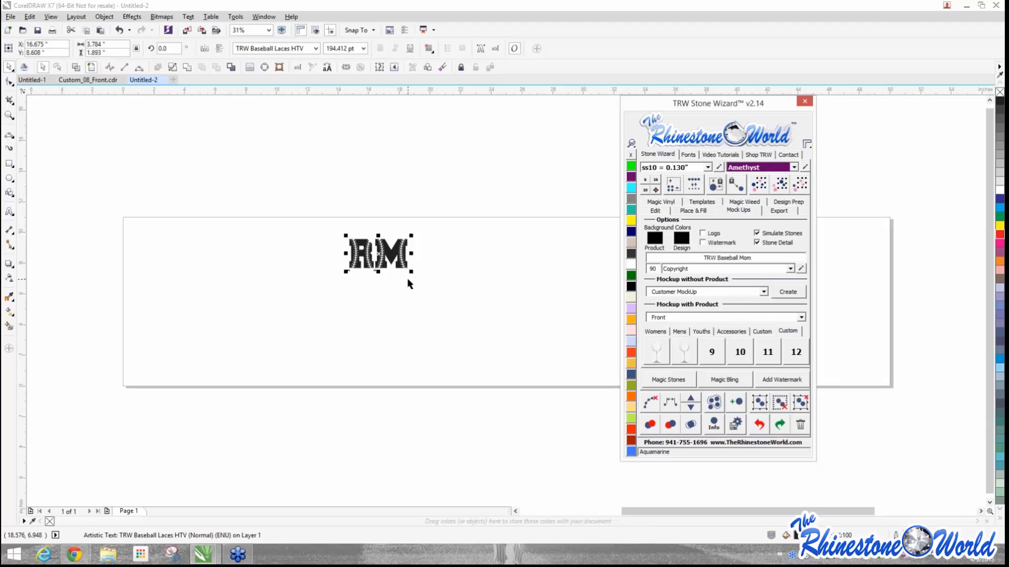
drag(411, 272, 396, 255)
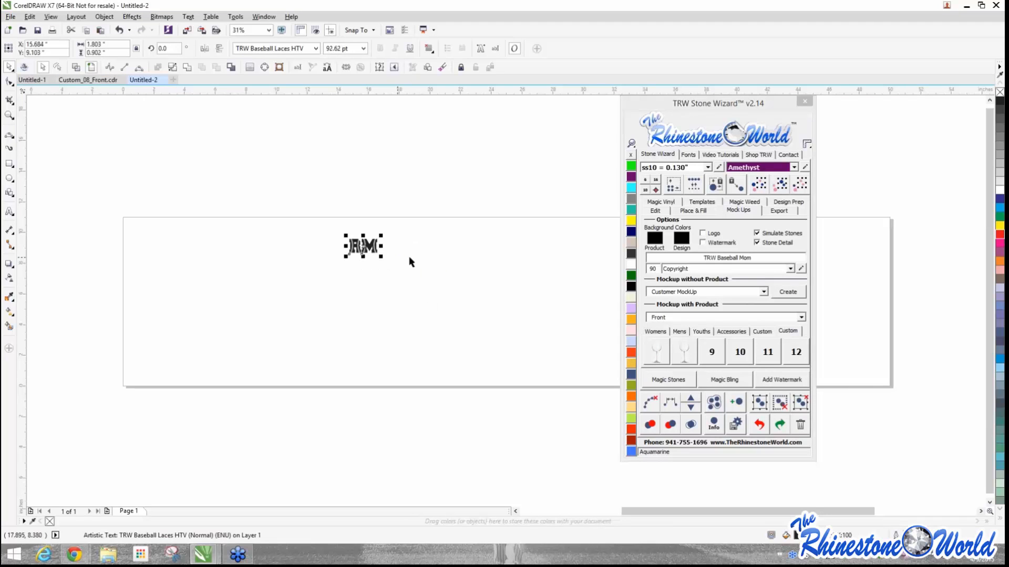
click(684, 351)
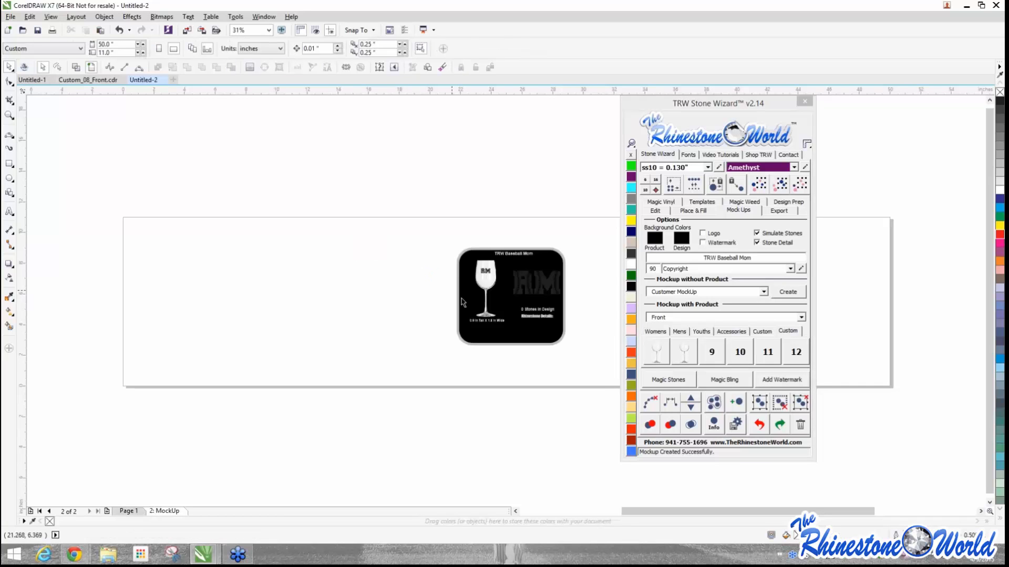
scroll(514, 267, up, 5)
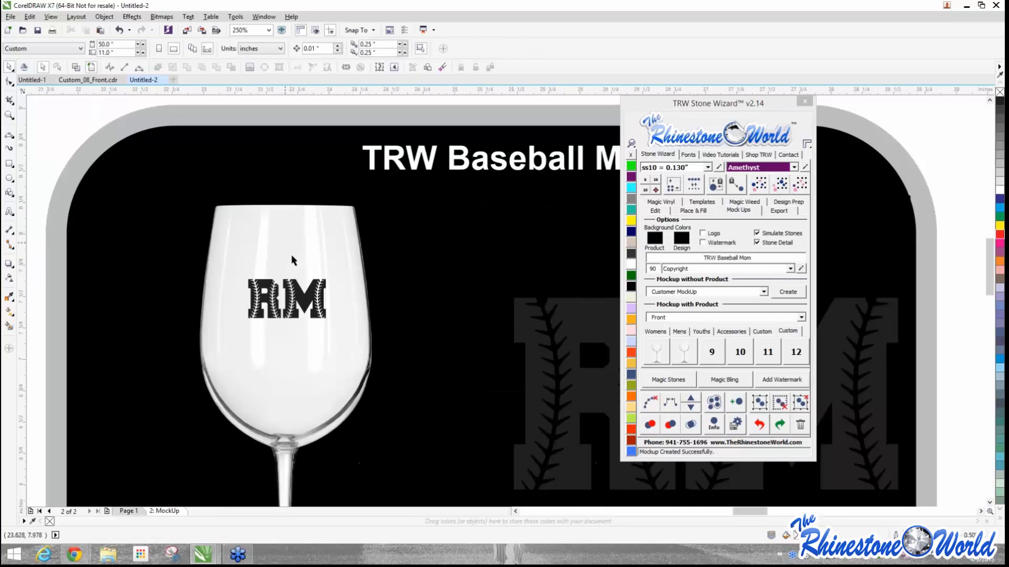
scroll(295, 254, down, 2)
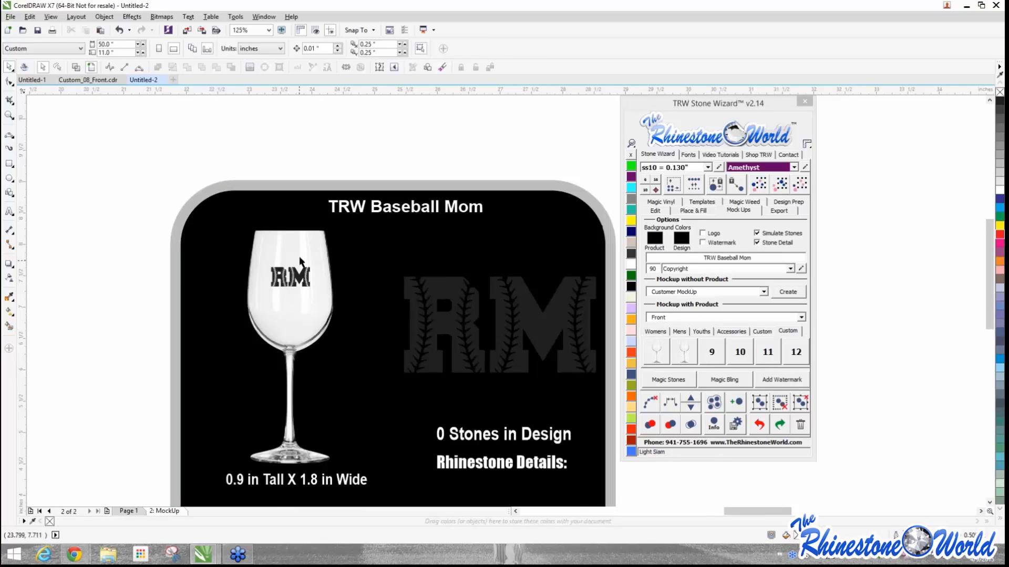
click(301, 262)
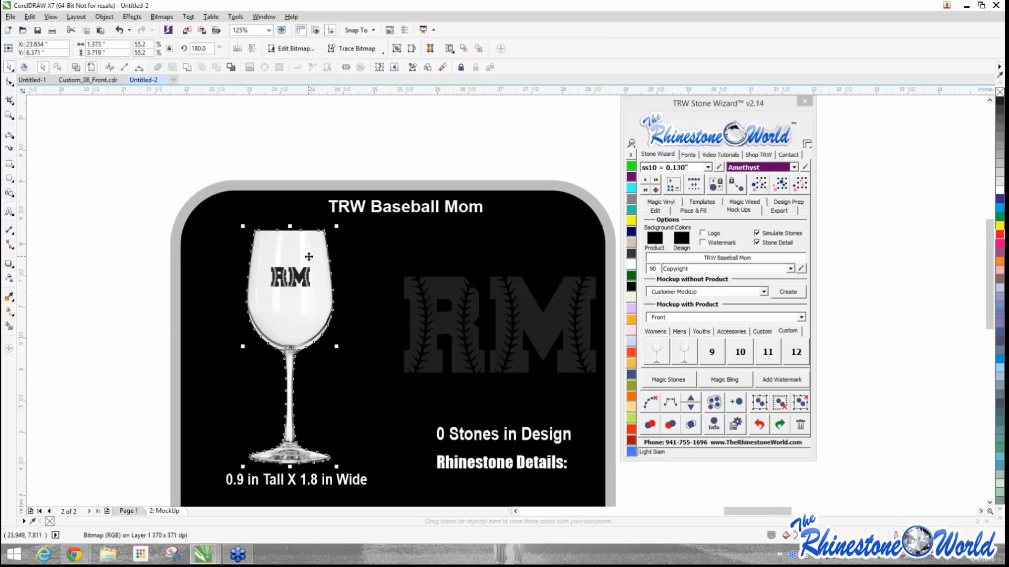
click(454, 173)
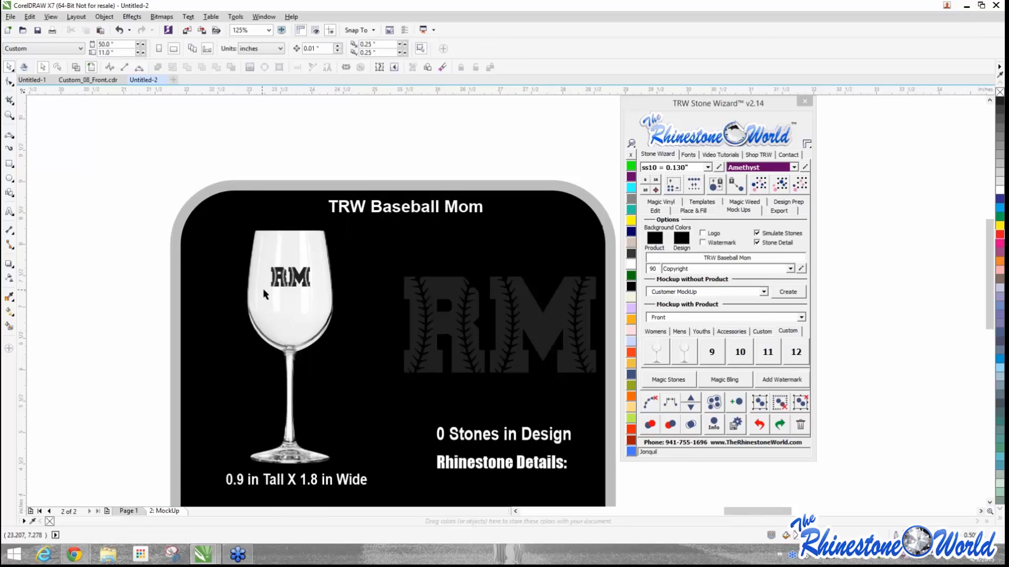
Step: Try the Citrine, TRW Web and Light Siam colors on the RM text on the wine glass
scroll(262, 289, up, 1)
click(332, 264)
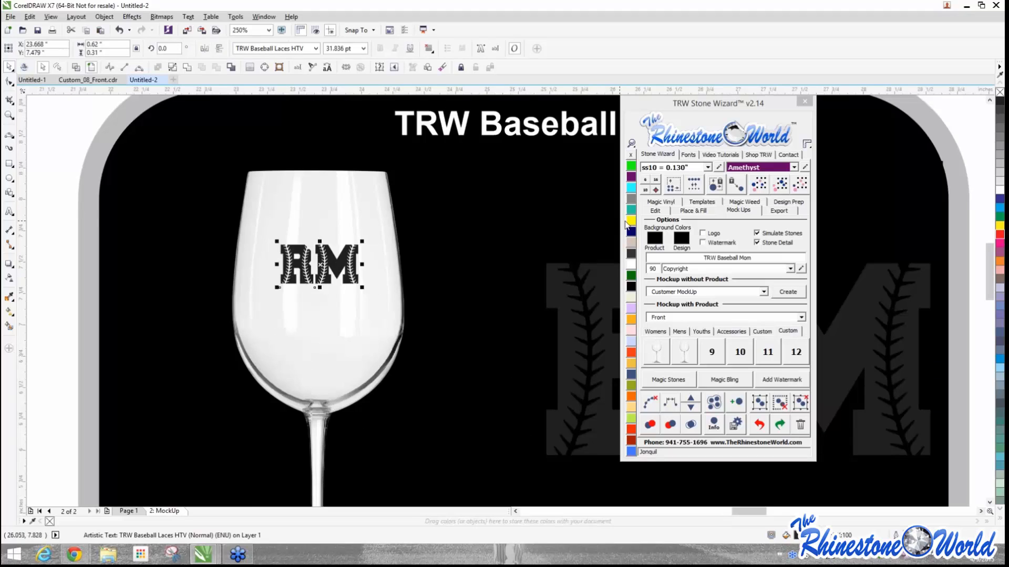
click(631, 221)
click(631, 166)
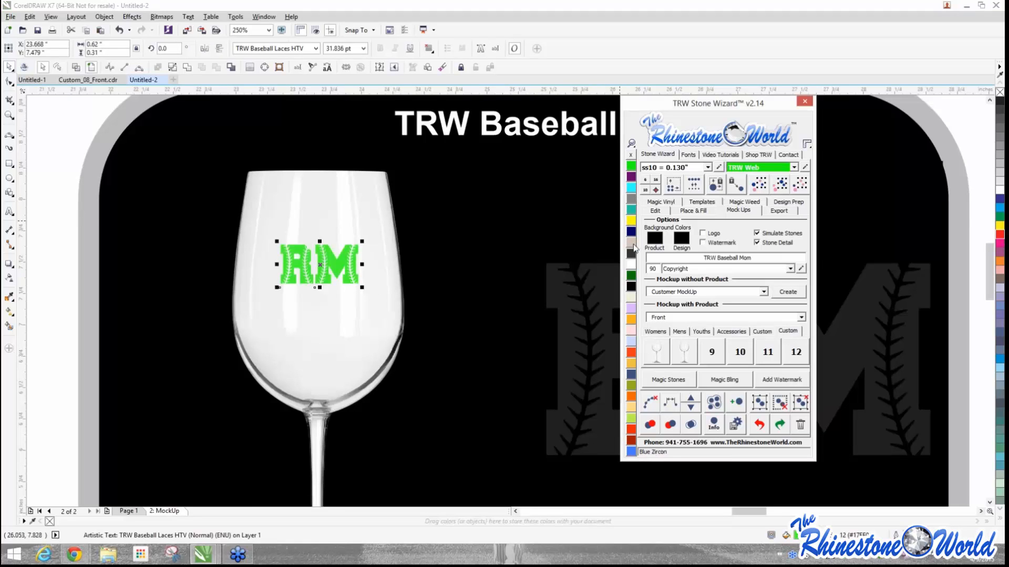
click(630, 352)
Step: Try Royal Blue magic glitter vinyl on the glass's RM text and settle on the Hot Pink glitter fill
click(655, 210)
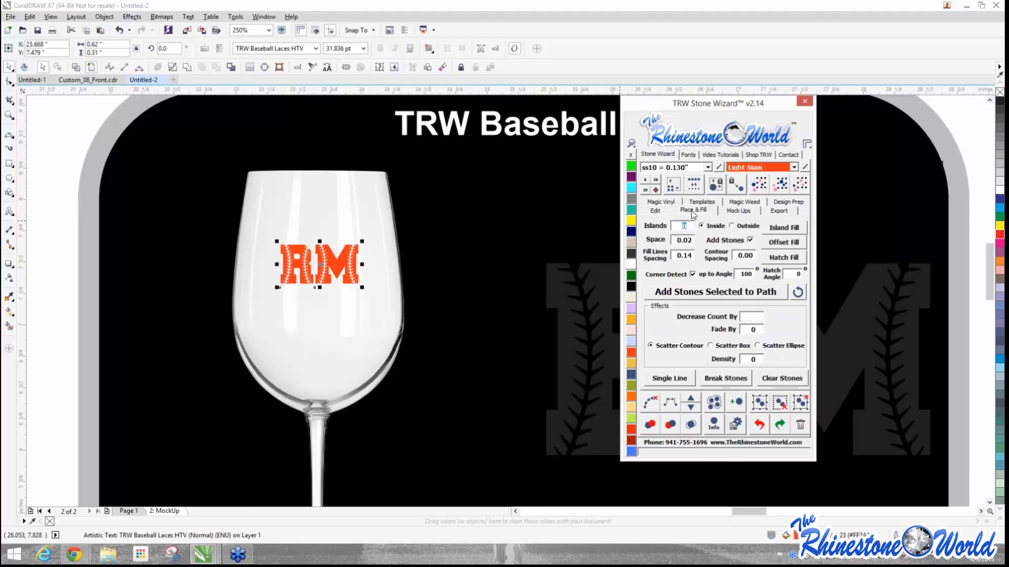
click(677, 203)
click(689, 310)
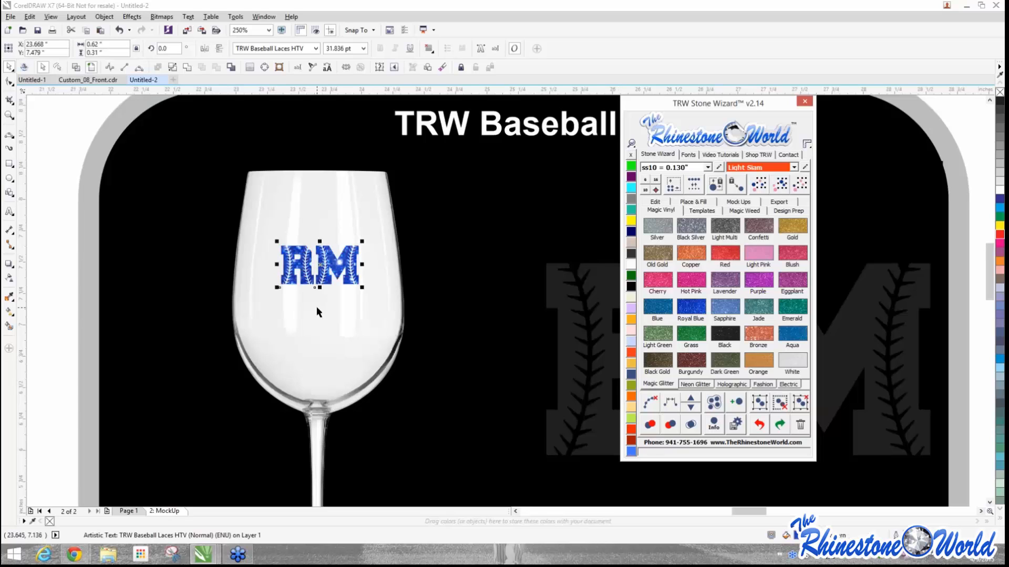
click(683, 286)
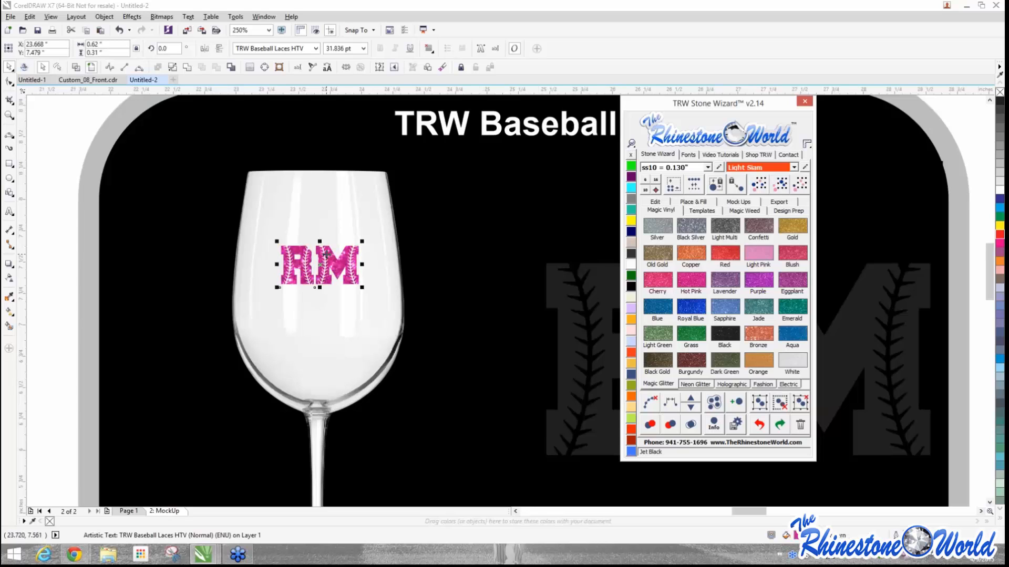
click(58, 181)
scroll(149, 249, down, 4)
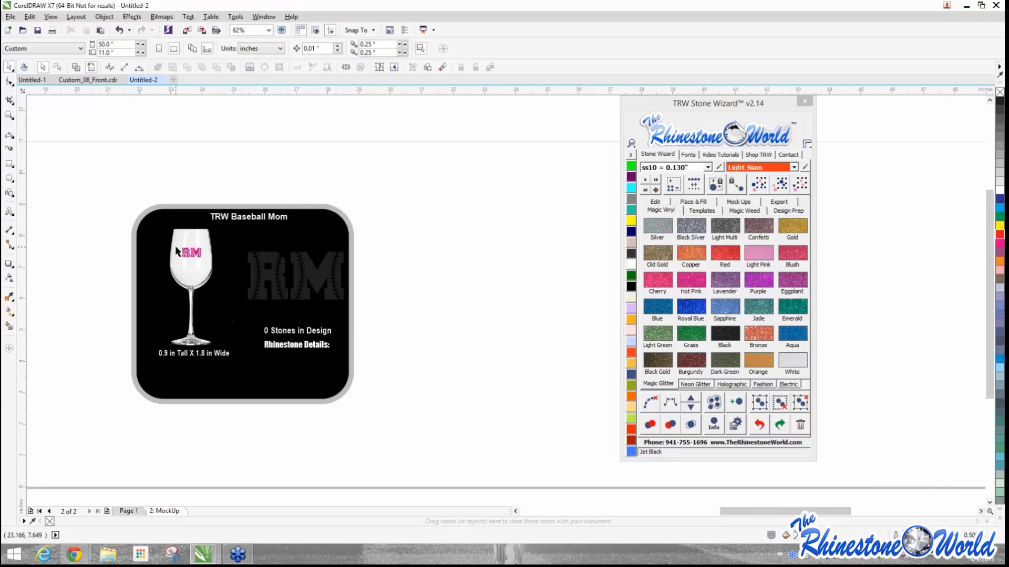
scroll(126, 237, up, 2)
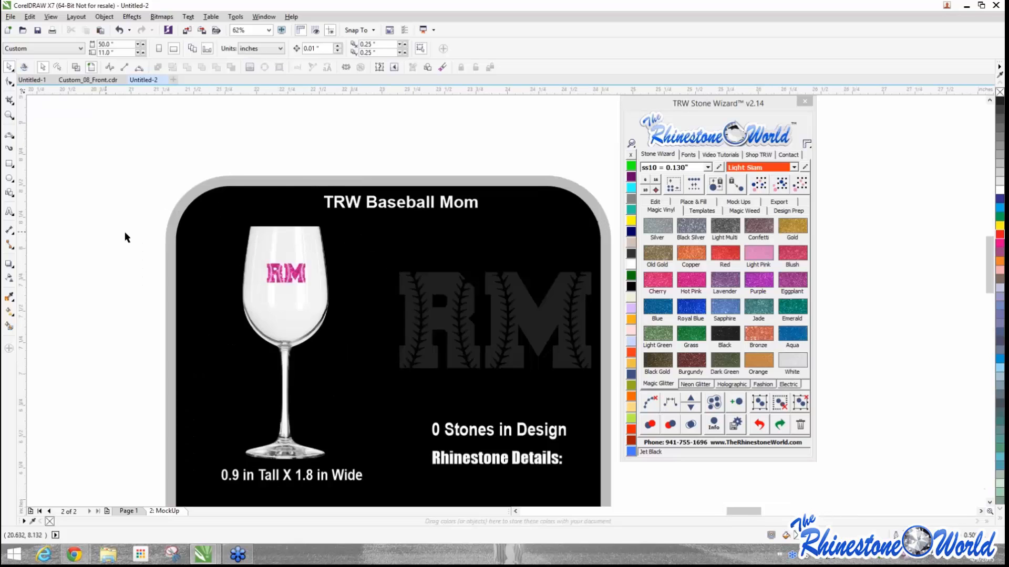
scroll(111, 230, up, 2)
scroll(119, 229, down, 4)
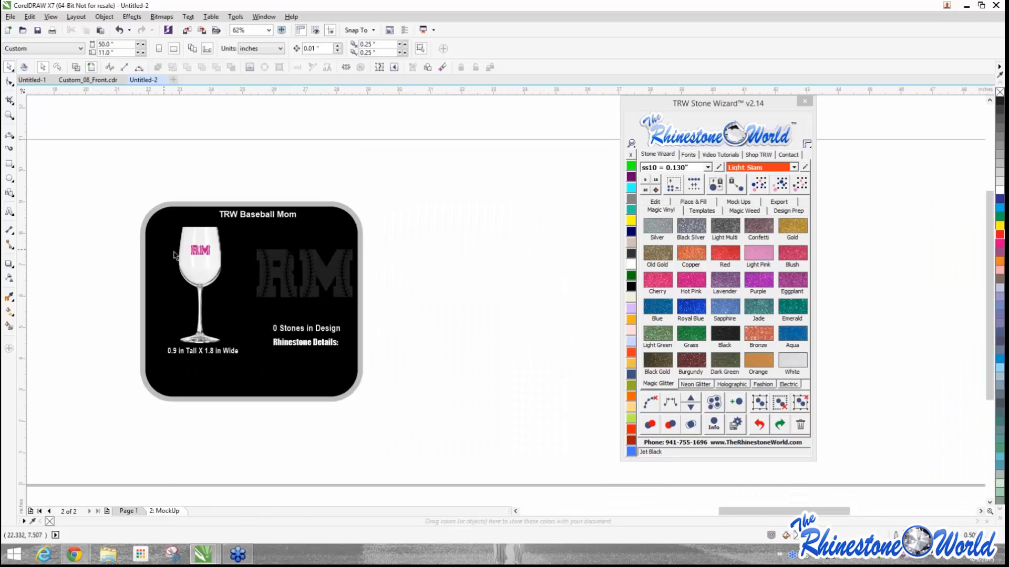
Step: Go back to the mockup tools, select all objects of the wine glass mockup and clear the selection
click(703, 212)
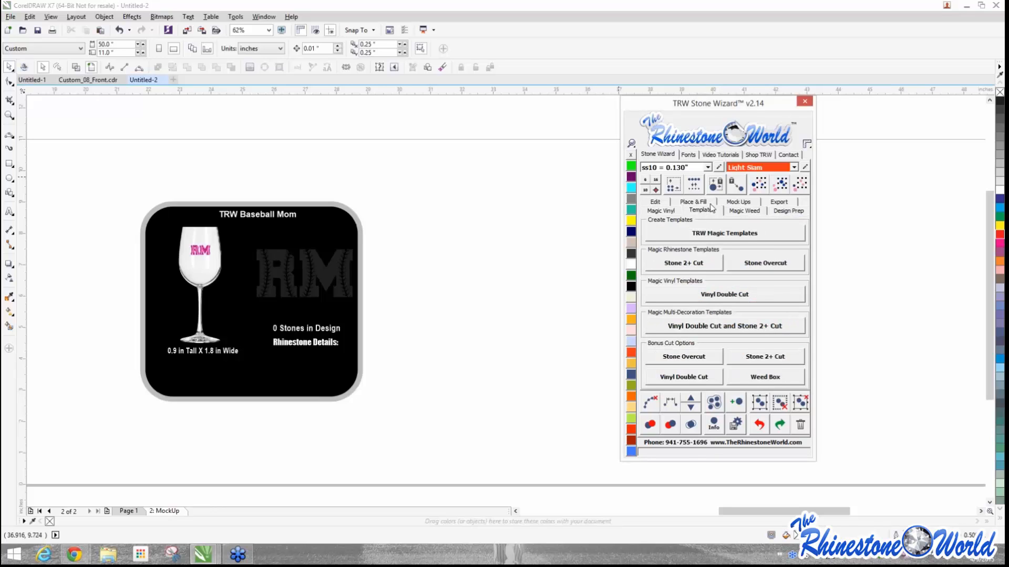
click(733, 203)
click(449, 261)
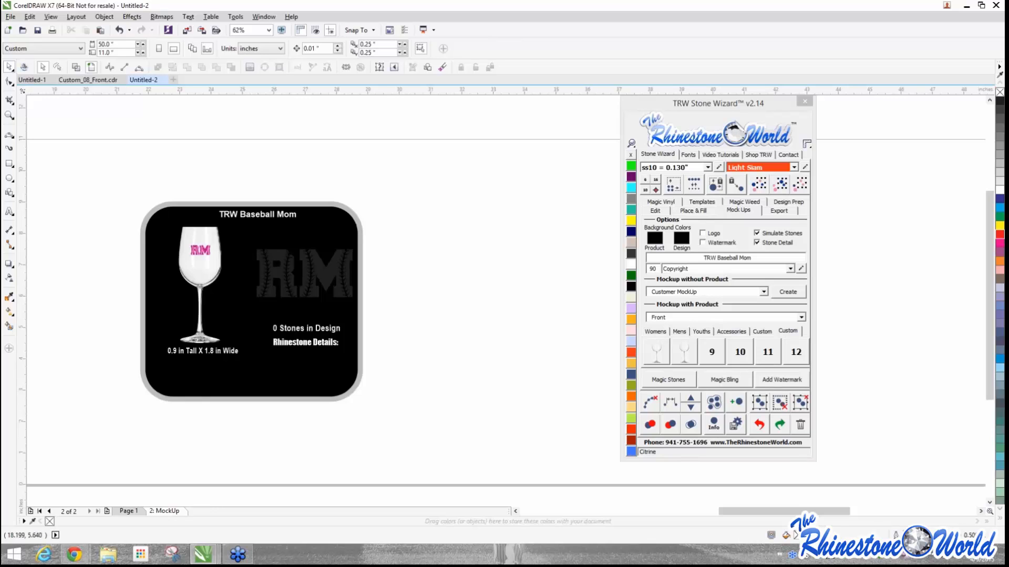
drag(118, 158, 457, 436)
click(174, 168)
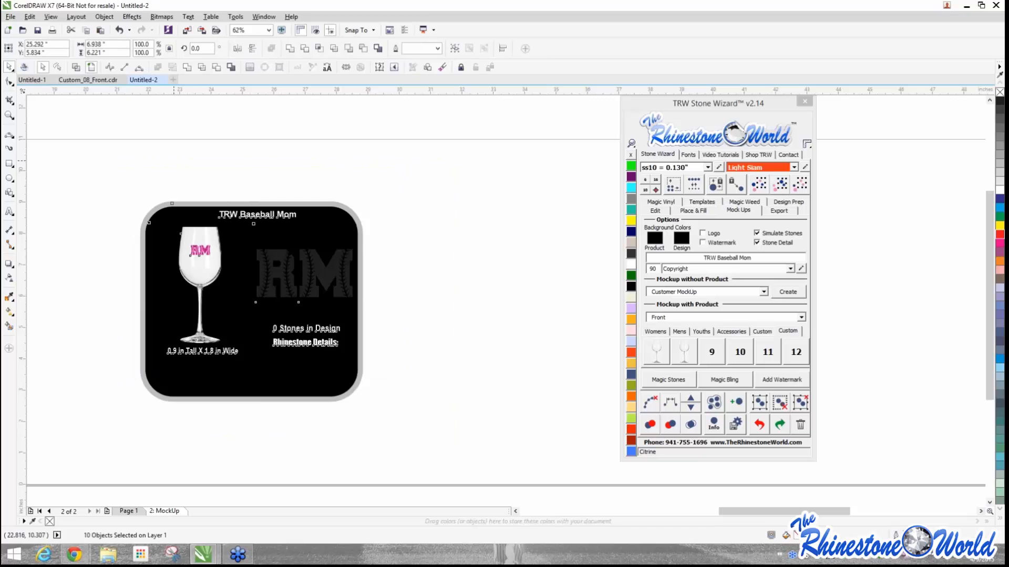
scroll(197, 218, down, 1)
scroll(72, 210, up, 1)
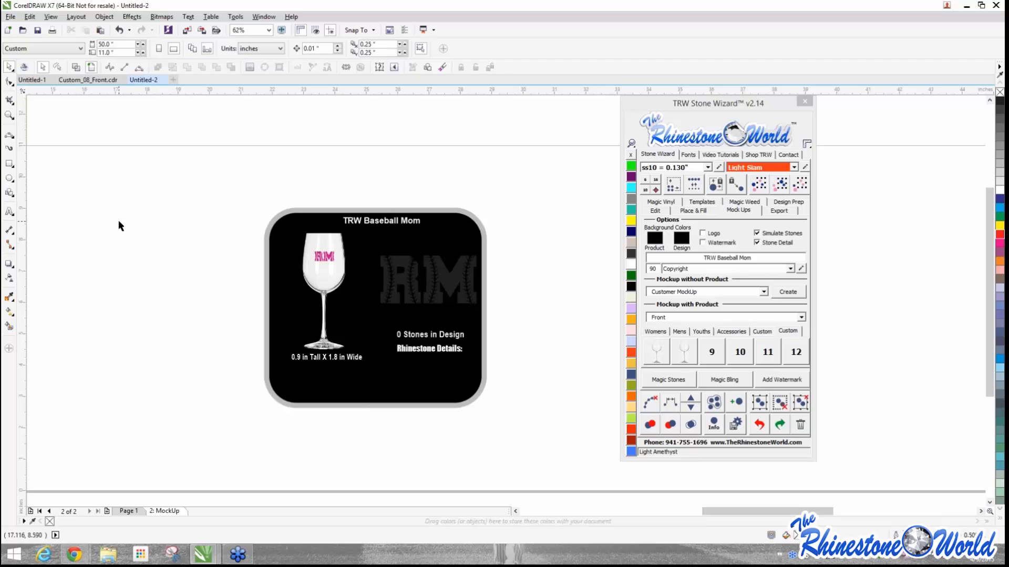
Step: Try to recolor the wine glass bitmap in the mockup with Citrine, Aquamarine and Black Diamond, and deselect it
scroll(329, 238, up, 4)
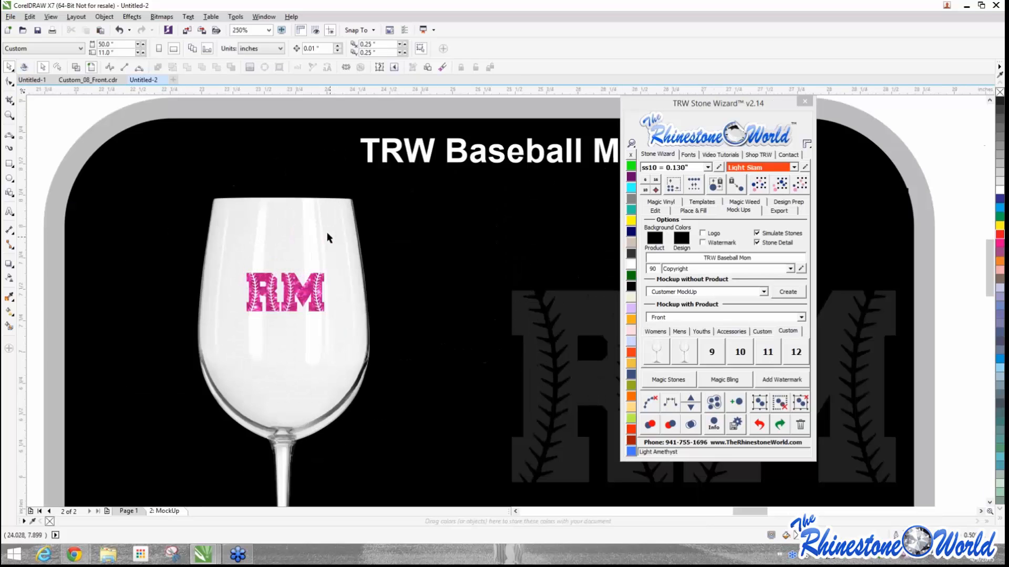
click(328, 237)
click(631, 220)
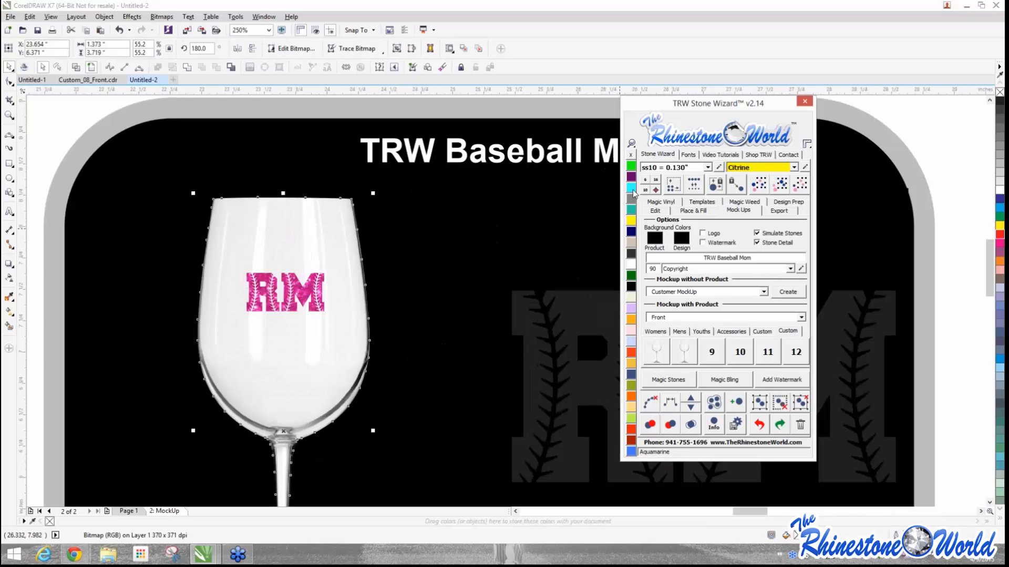
click(631, 188)
click(631, 199)
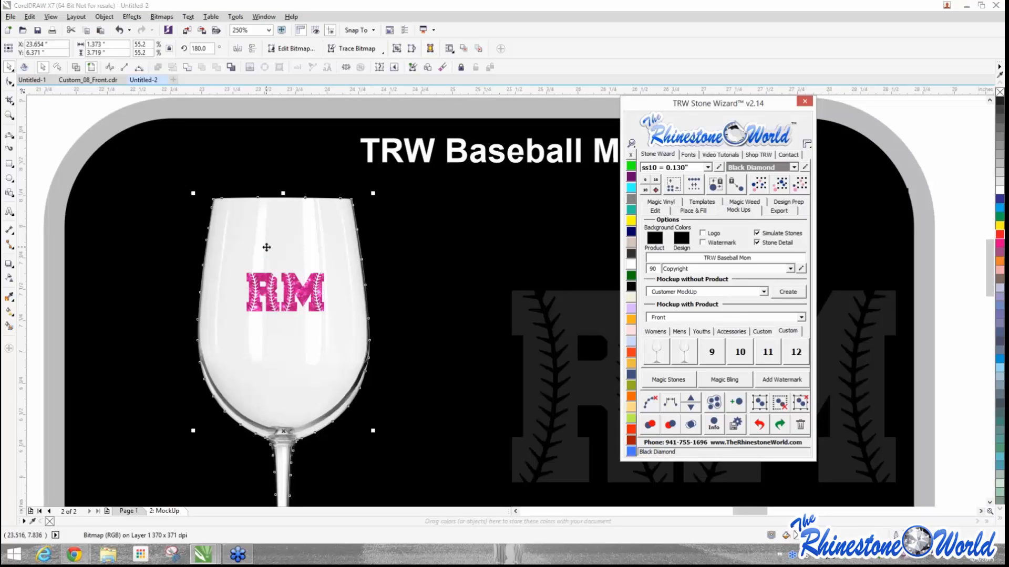
click(74, 120)
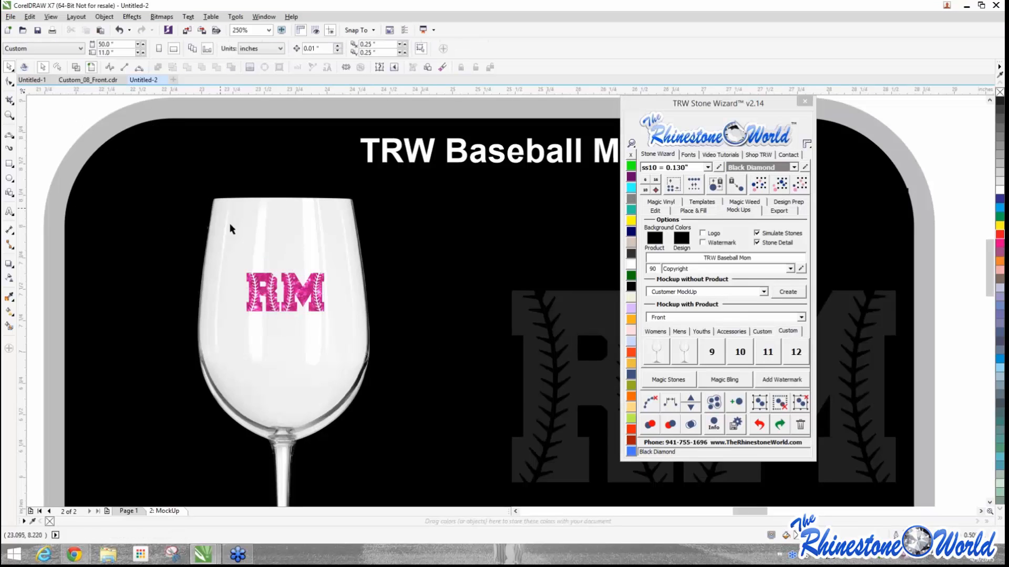
scroll(231, 229, down, 1)
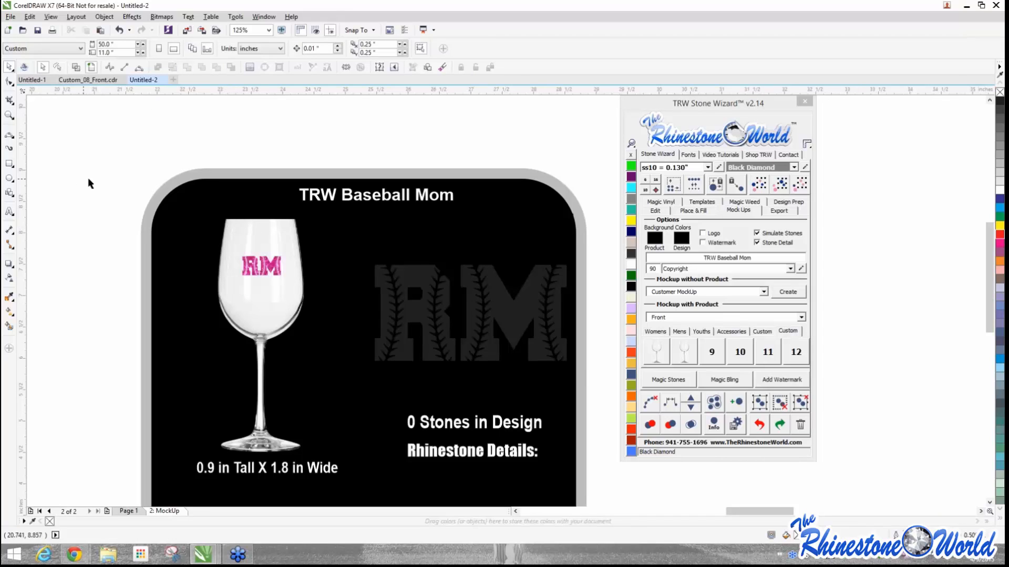
scroll(102, 180, down, 1)
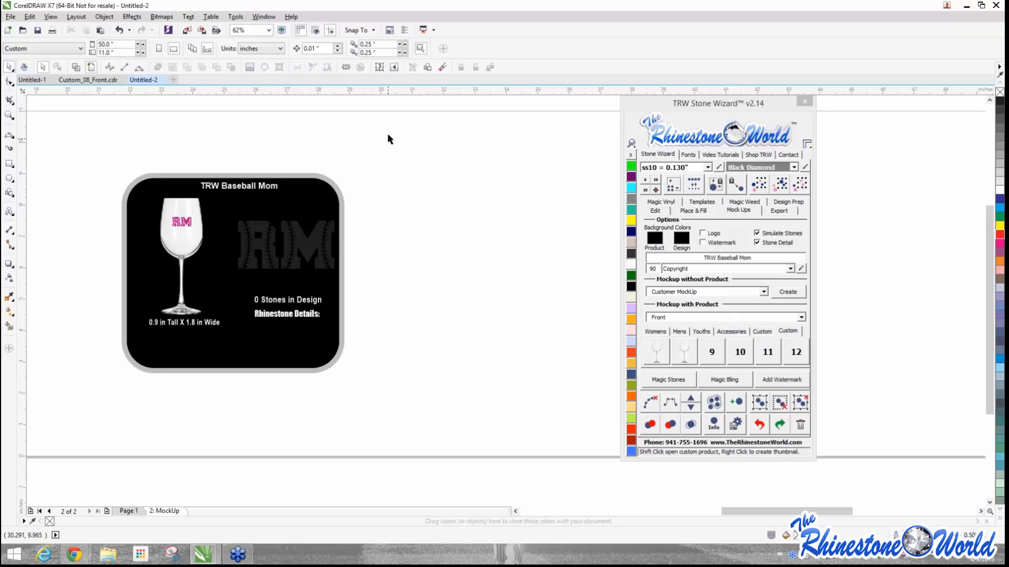
Step: Return from the mockup page to Page 1 and select the original RM text
drag(389, 138, 94, 405)
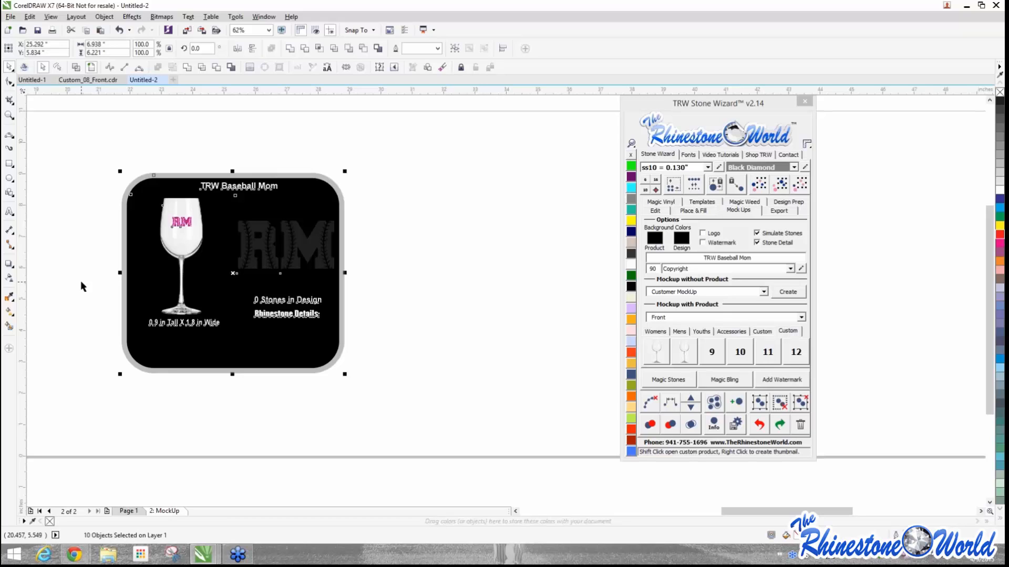
click(128, 511)
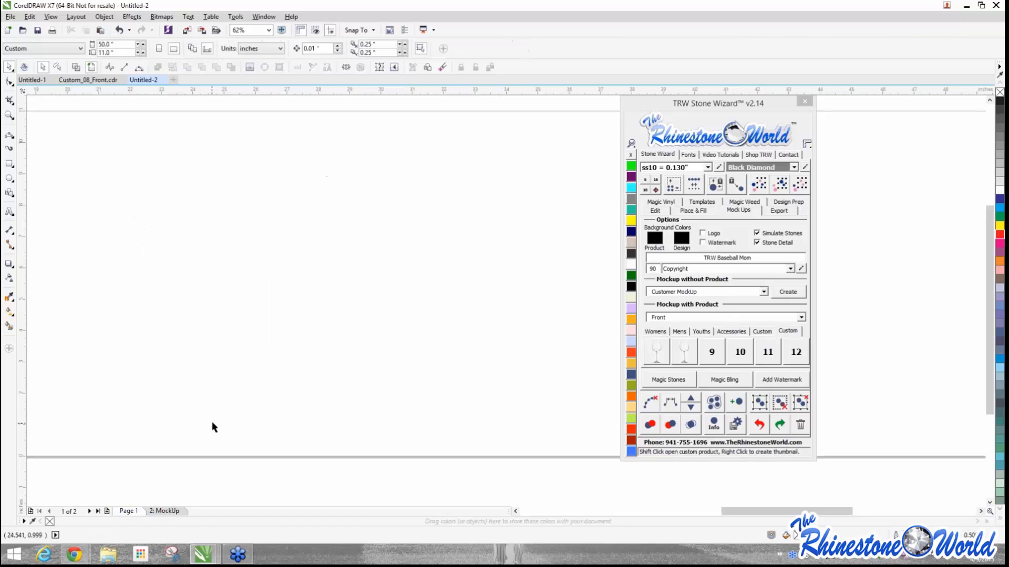
scroll(307, 384, down, 2)
scroll(183, 320, up, 1)
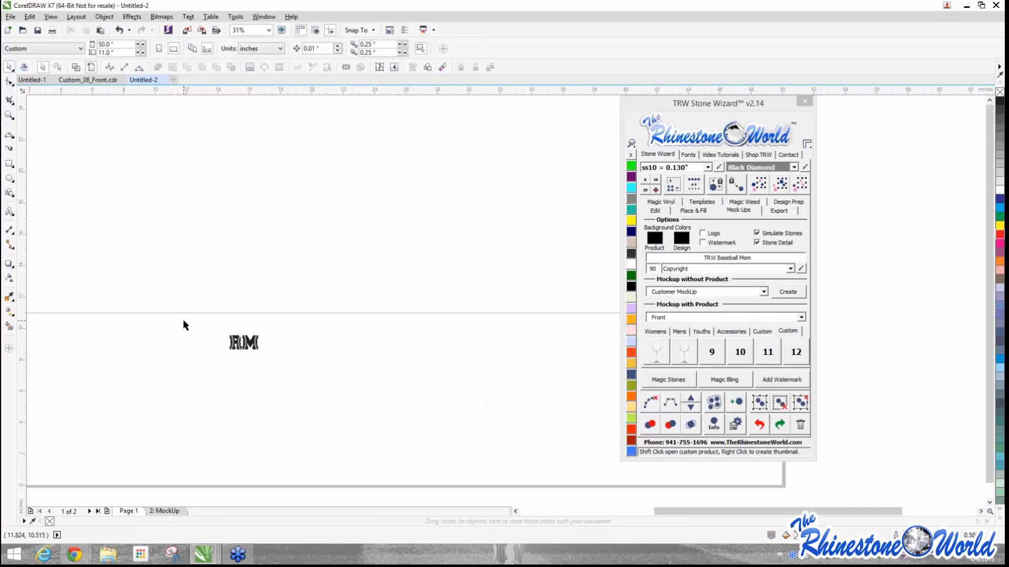
drag(214, 304, 290, 383)
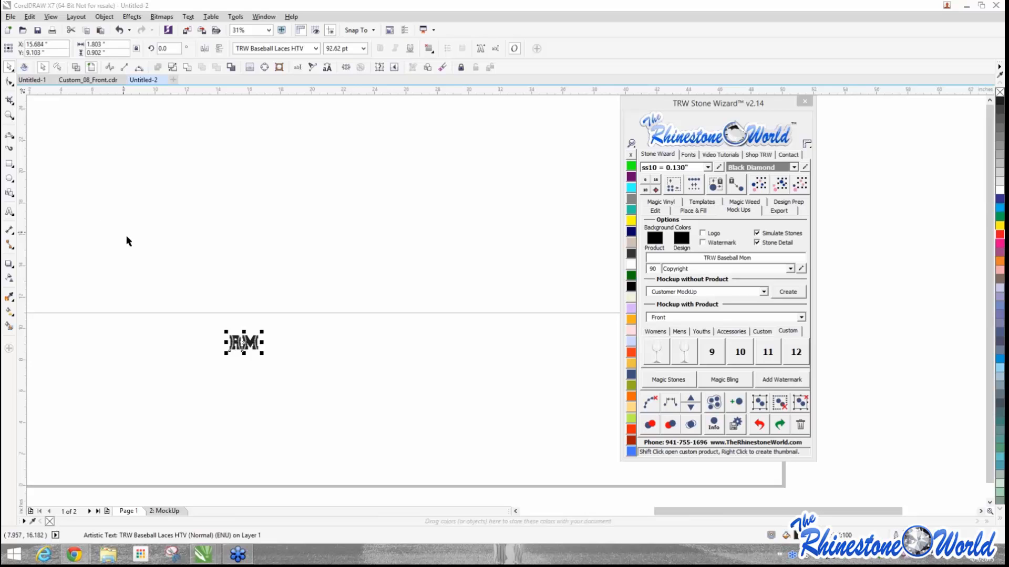
click(224, 309)
drag(216, 308, 267, 374)
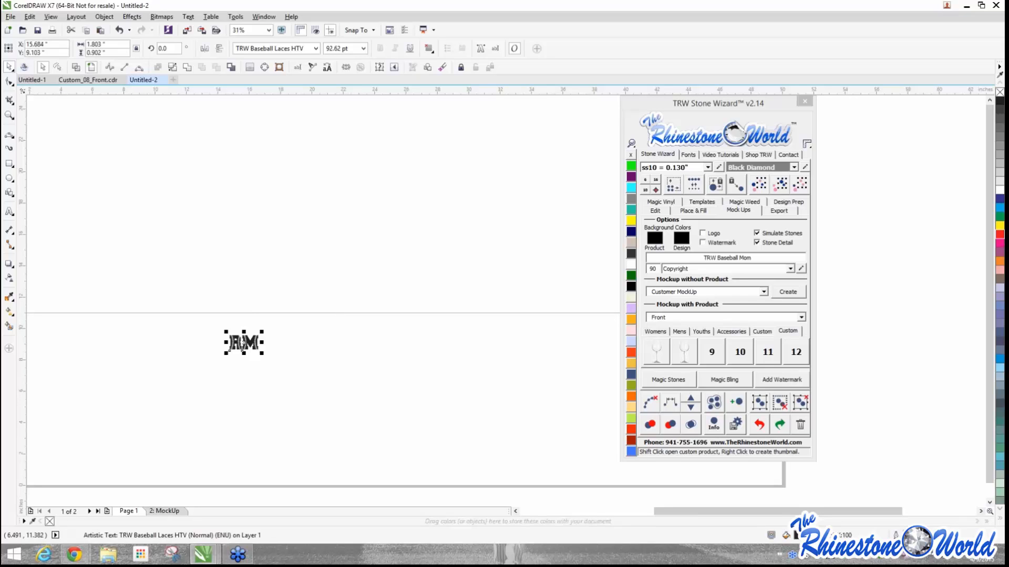
drag(208, 284, 302, 368)
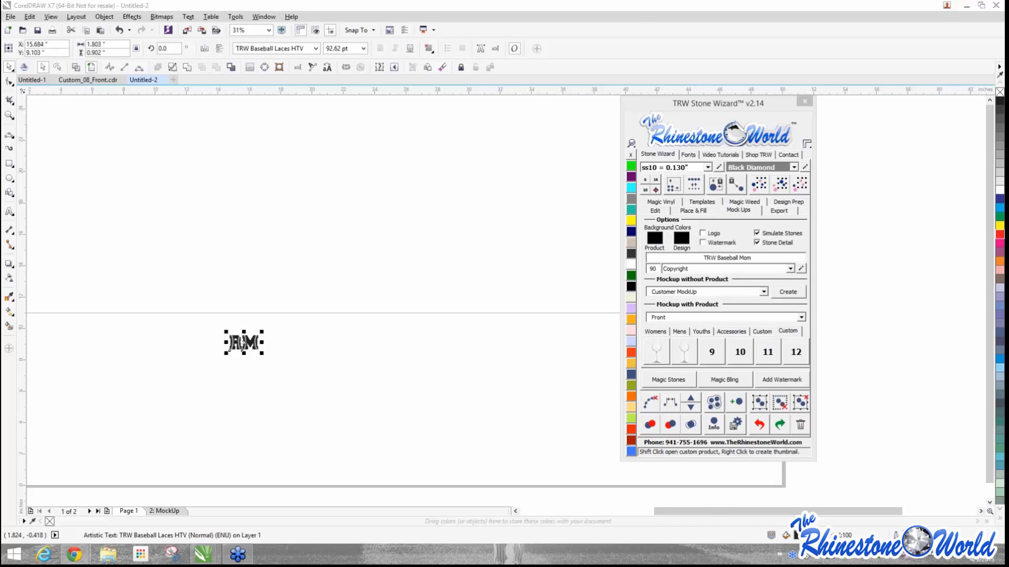
Step: Switch to The Rhinestone World's Facebook page in Chrome and examine the post with photos of the TRW headquarters sign
key(super+d)
key(super+d)
drag(1, 231, 352, 1)
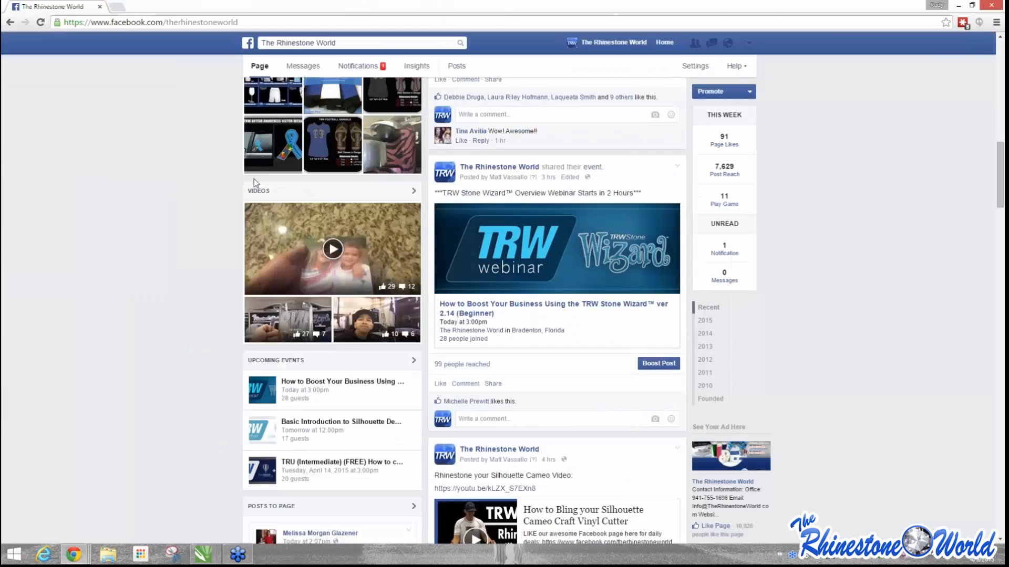
scroll(190, 203, up, 10)
scroll(189, 202, down, 4)
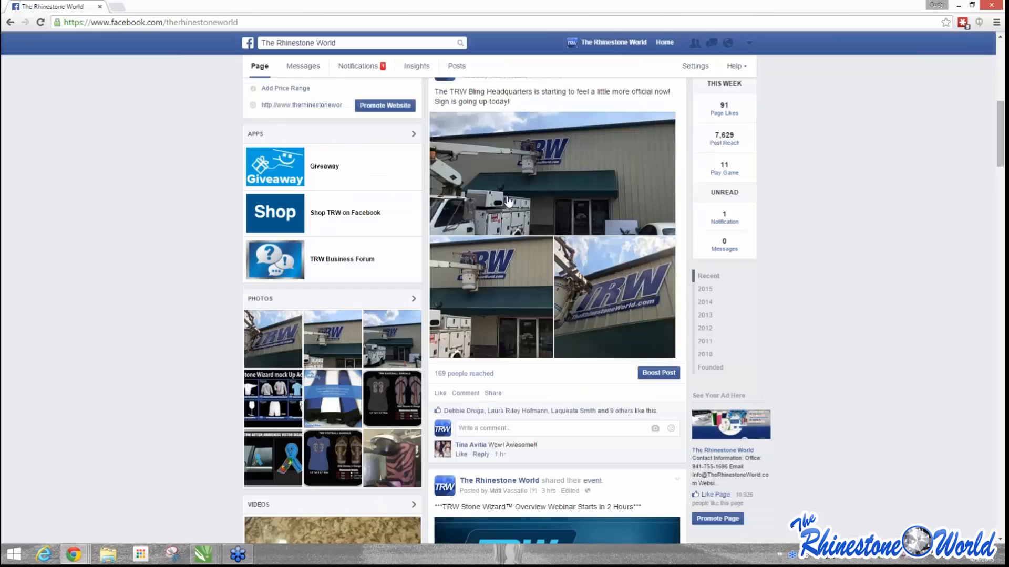
scroll(507, 201, up, 2)
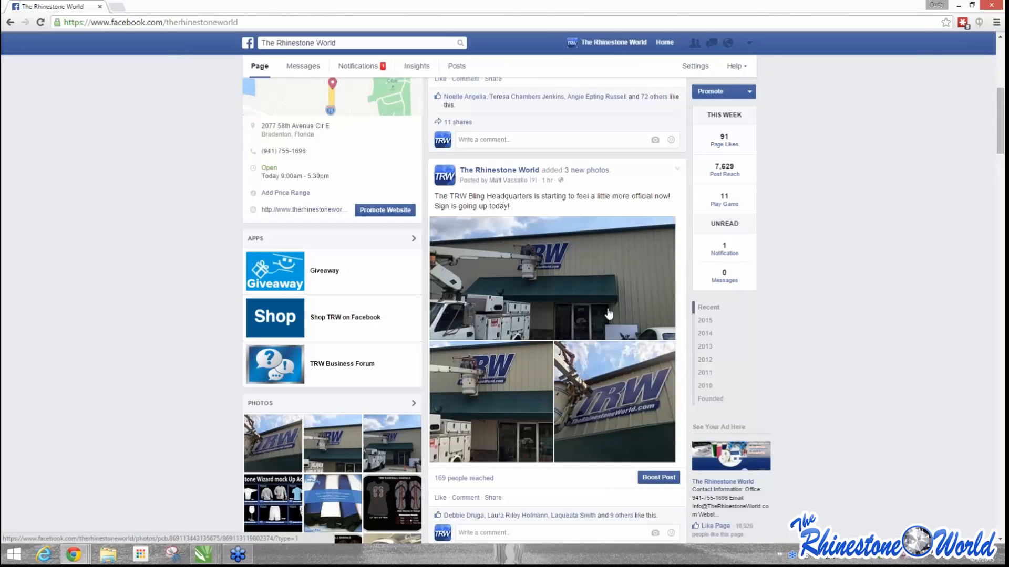
scroll(611, 355, down, 1)
scroll(612, 355, up, 1)
scroll(612, 355, down, 1)
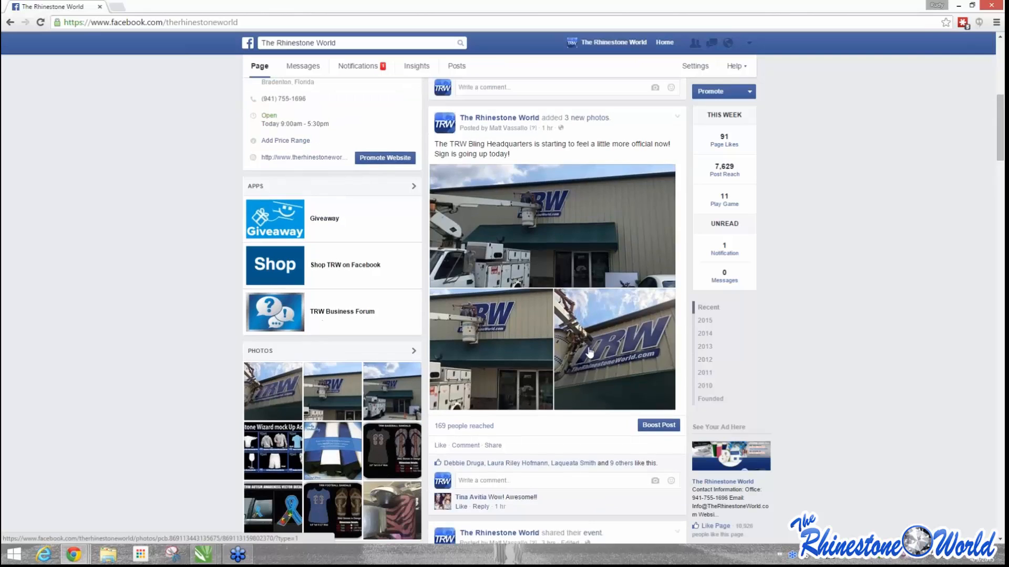
scroll(554, 356, up, 1)
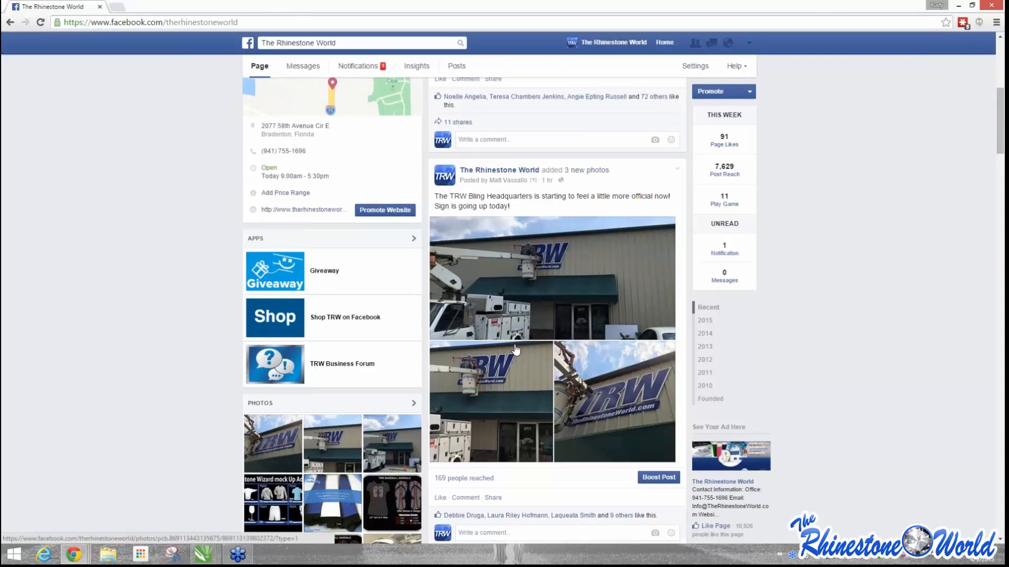
Step: Review the Facebook page's likes figure and the post about a special sale for reaching 11,000 likes
scroll(137, 287, up, 2)
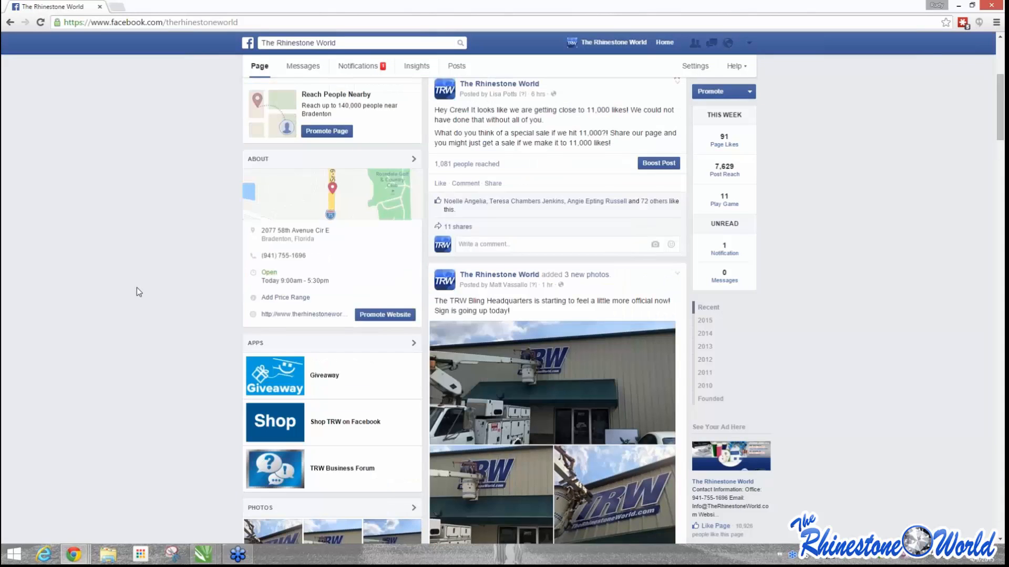
scroll(136, 288, up, 2)
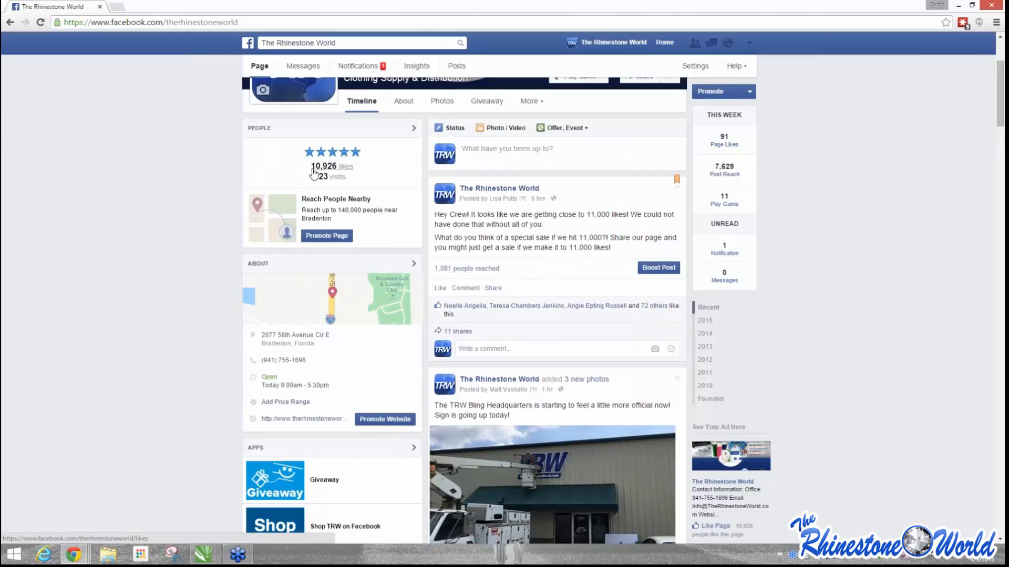
scroll(591, 238, up, 1)
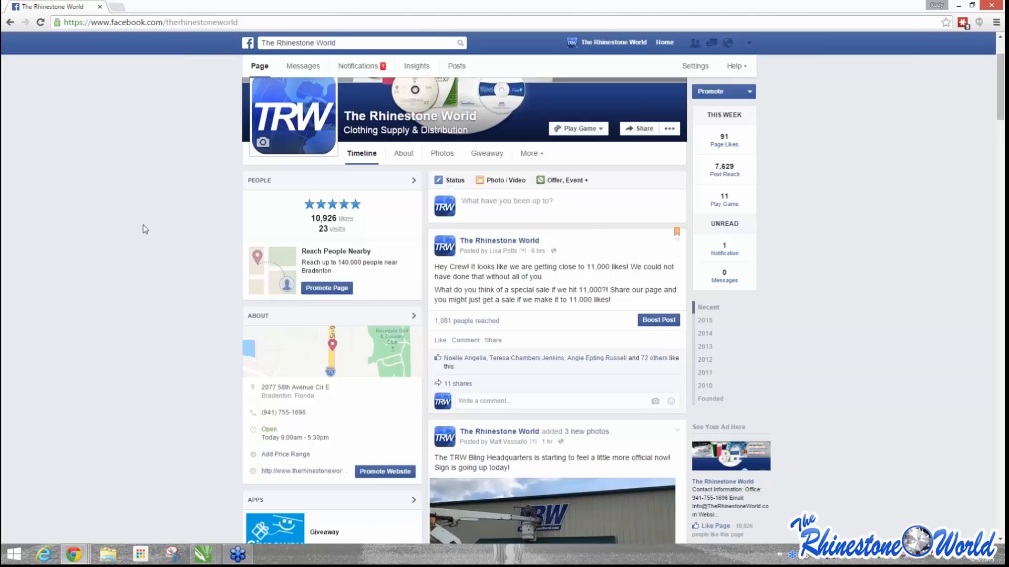
Step: Find the page's upcoming events and open the Basic Introduction to Silhouette event
scroll(143, 225, down, 12)
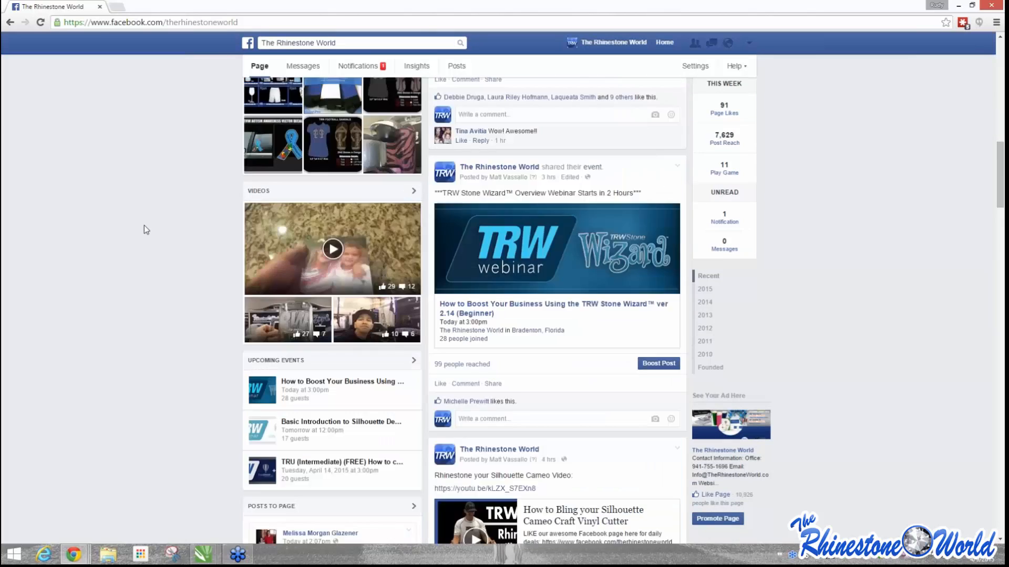
scroll(144, 226, down, 1)
click(313, 214)
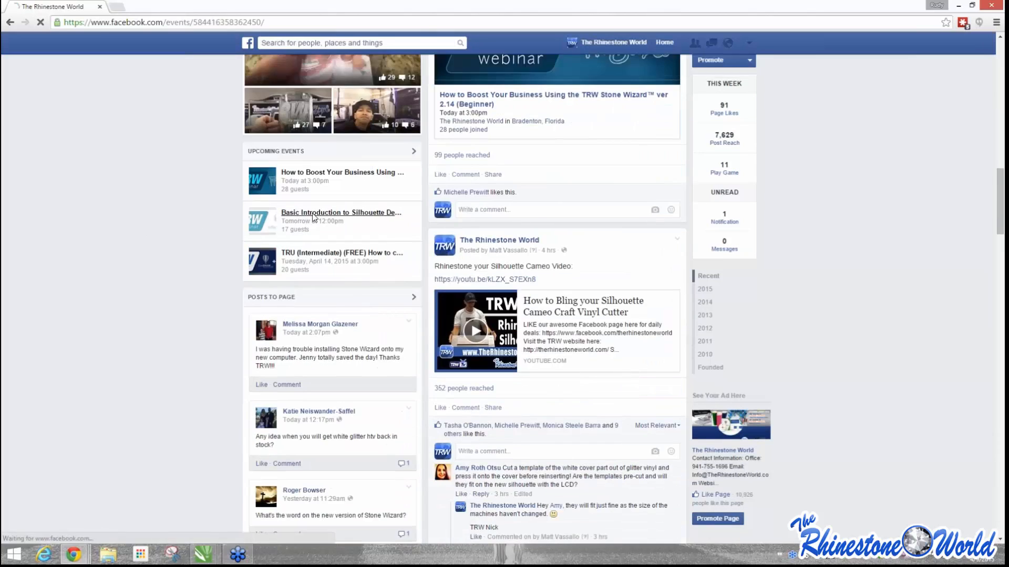